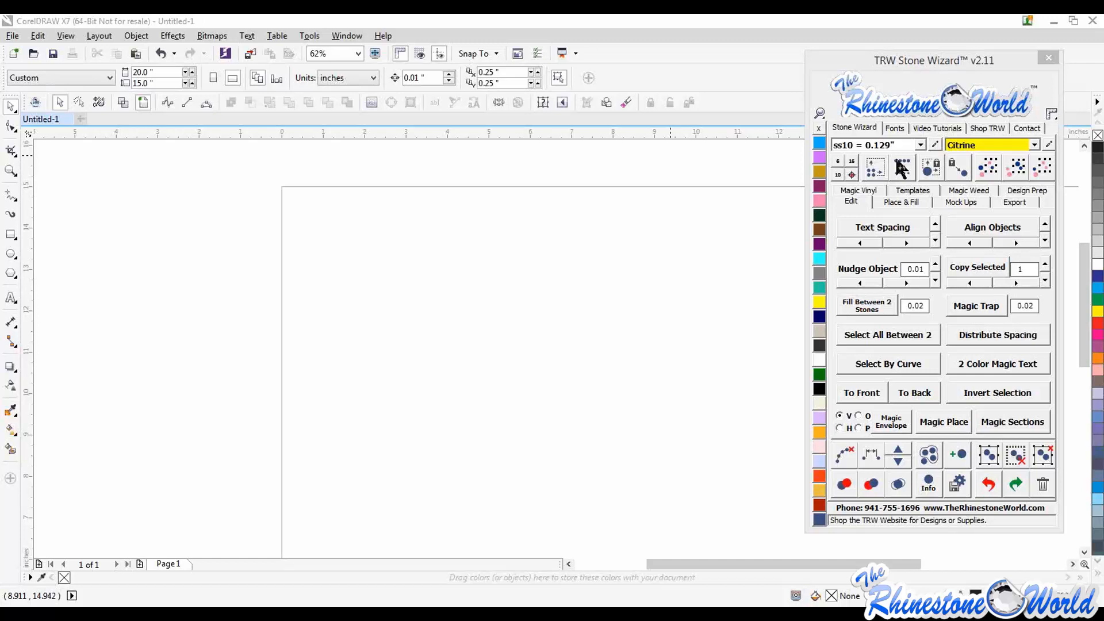
- Move the TRW Stone Wizard window clear of the drawing page so the whole page is accessible
scroll(707, 207, "down", 3)
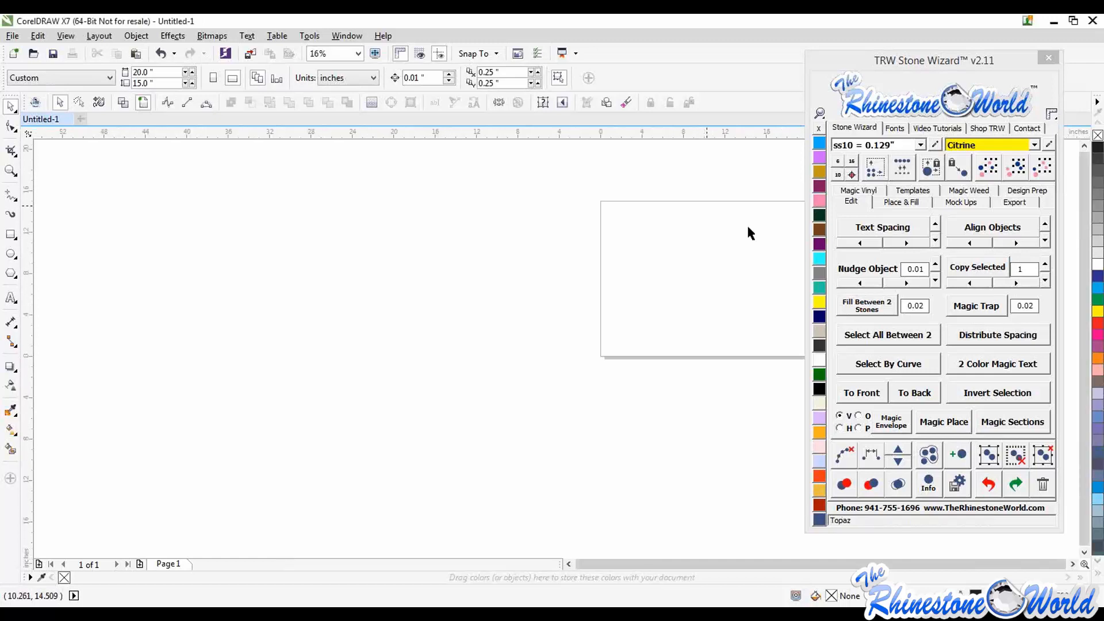
left_click_drag(583, 59, 477, 53)
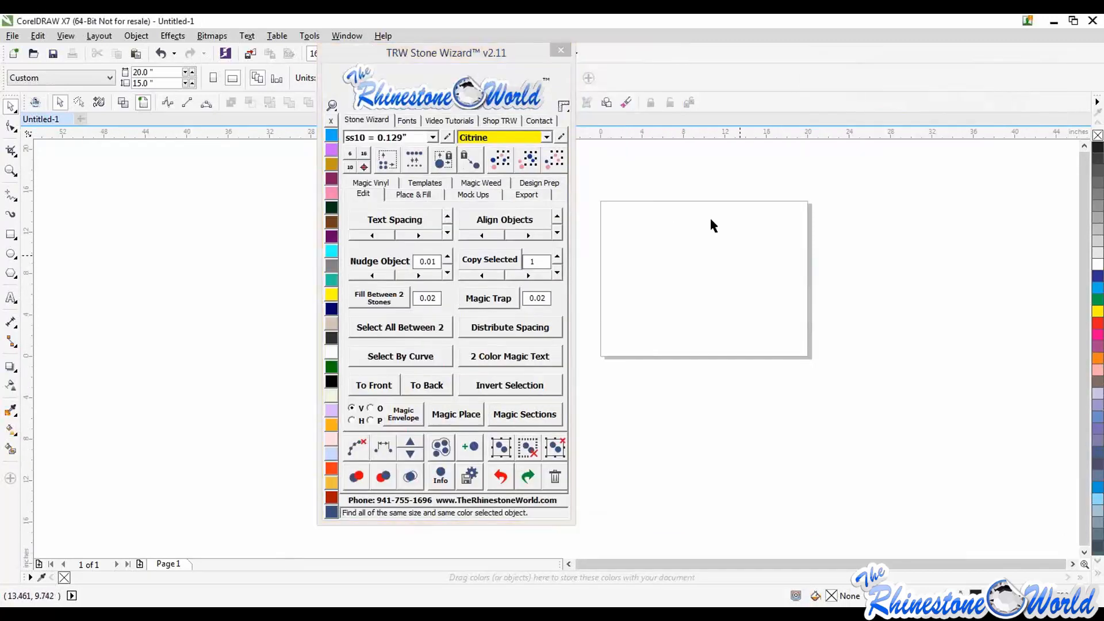
left_click_drag(513, 56, 1044, 75)
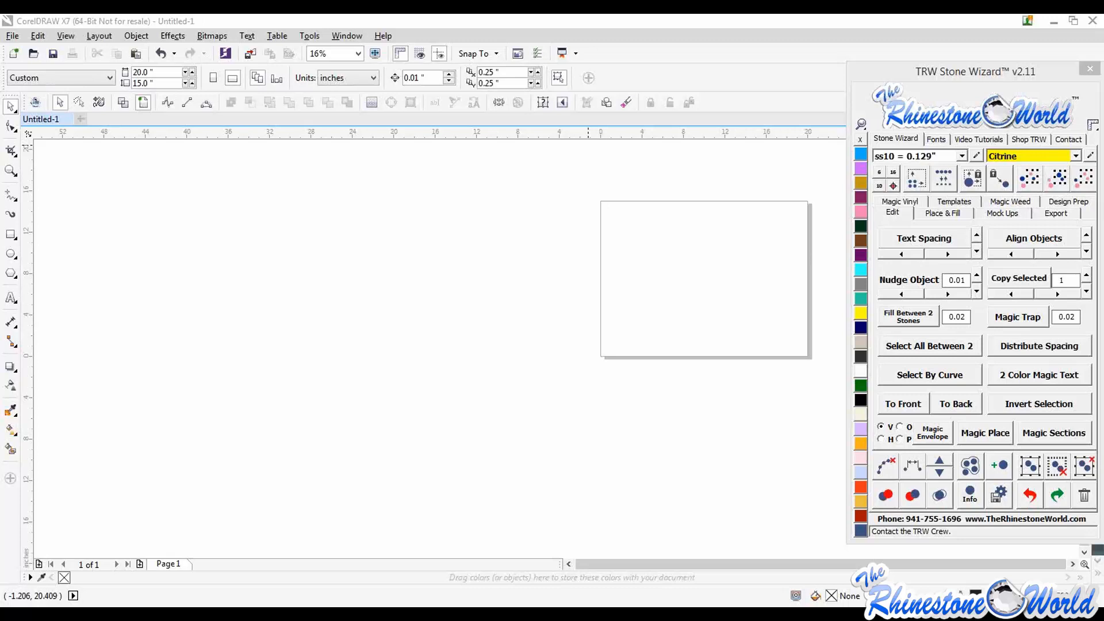
left_click(667, 240)
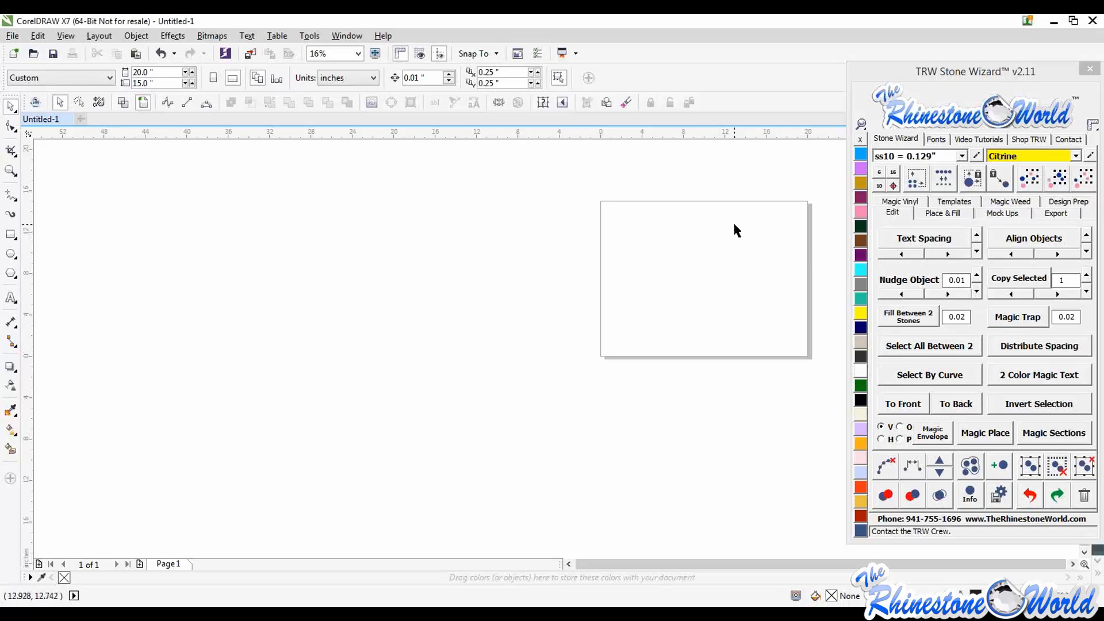
scroll(799, 208, "up", 2)
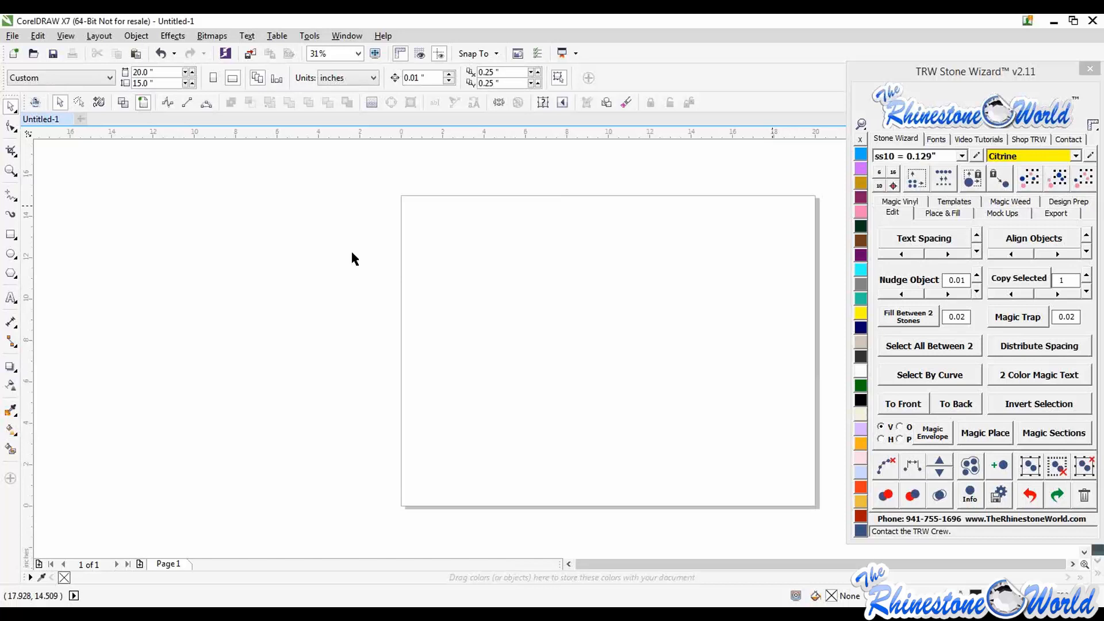
- Add the artistic text BASEBALL, place it within the page and scale it to about 9.8 inches wide
left_click(10, 297)
left_click(522, 253)
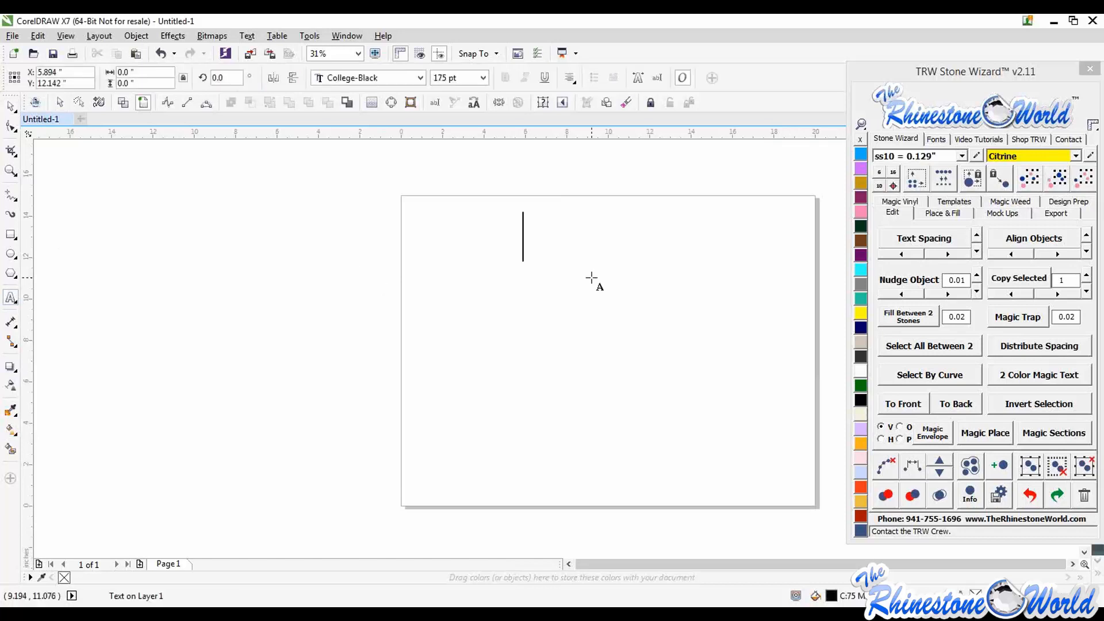
type("BASE")
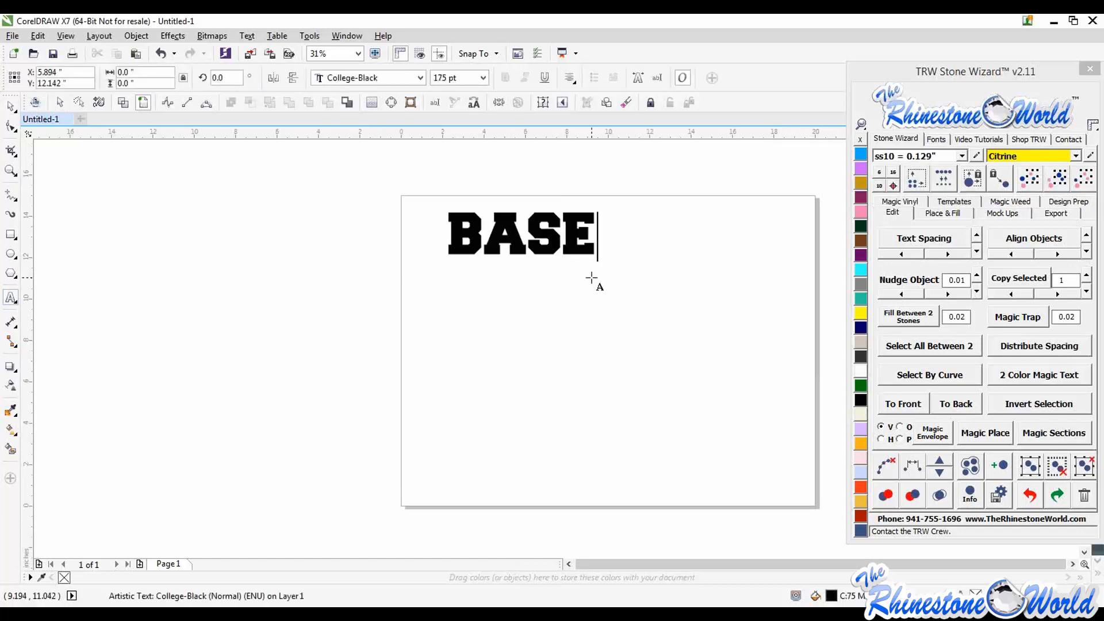
type("BALL")
key("ctrl+space")
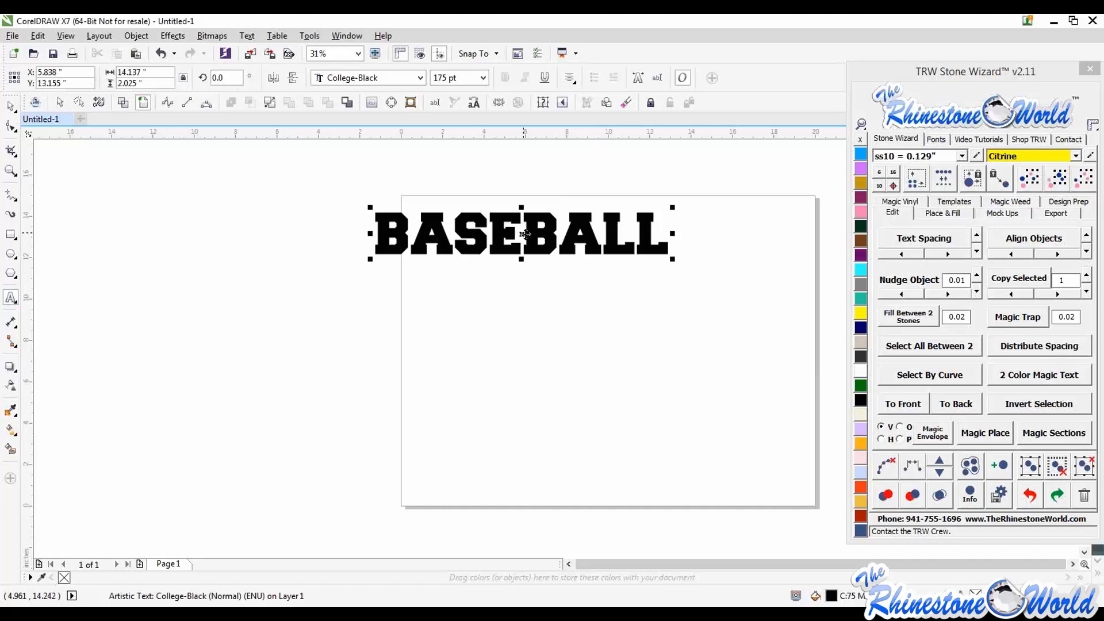
left_click_drag(525, 234, 602, 269)
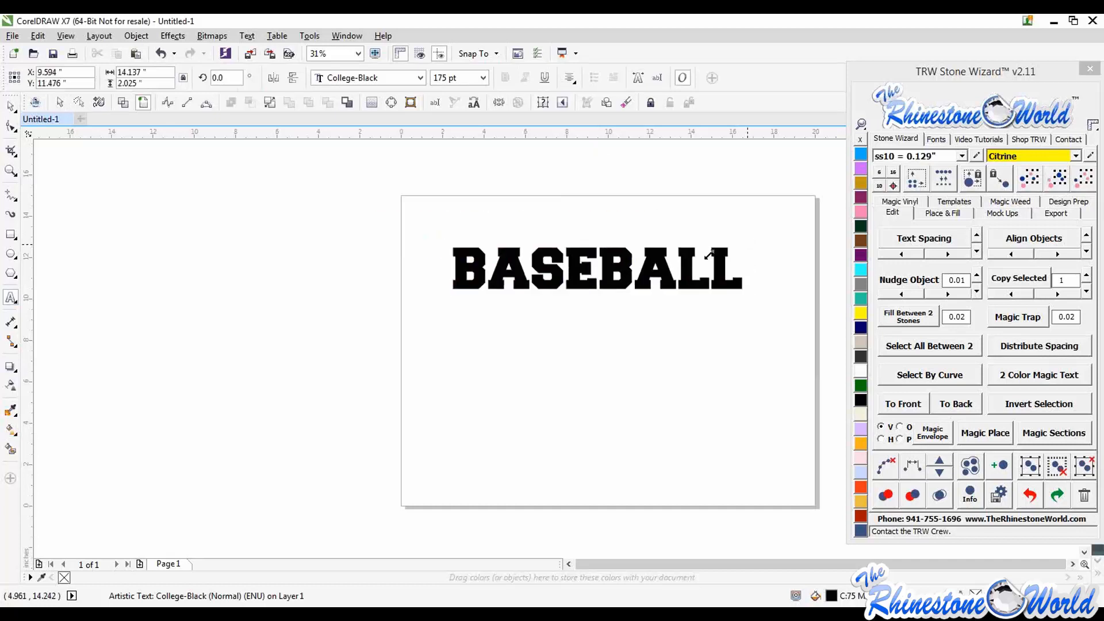
left_click_drag(710, 253, 660, 254)
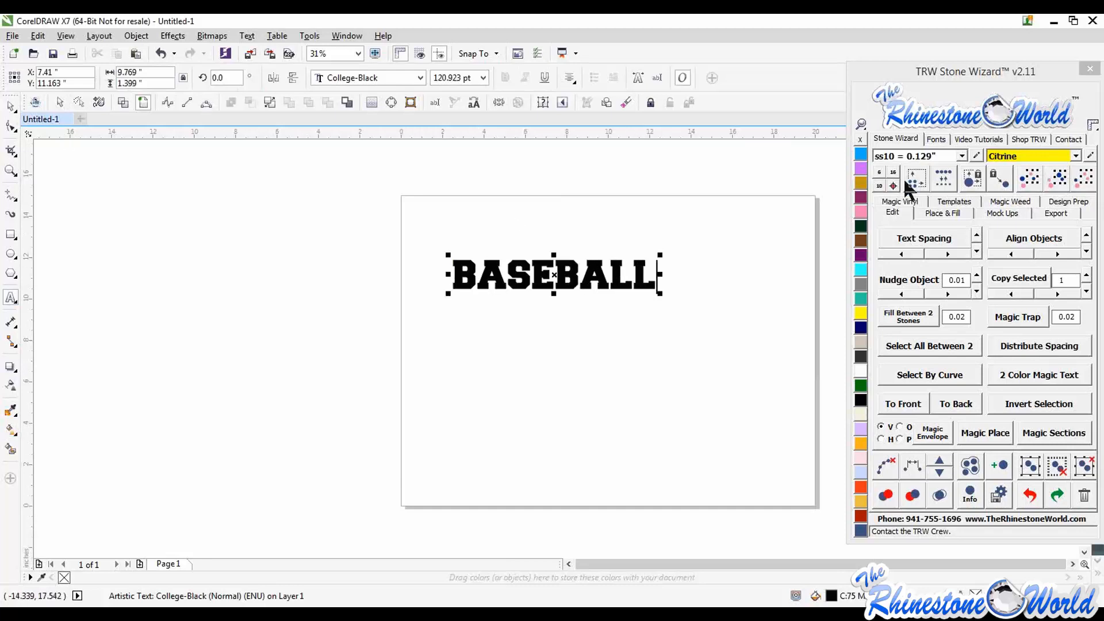
- Try the Impact font on the BASEBALL text, and change it to Timpani after searching the fonts for IMPA
left_click(943, 141)
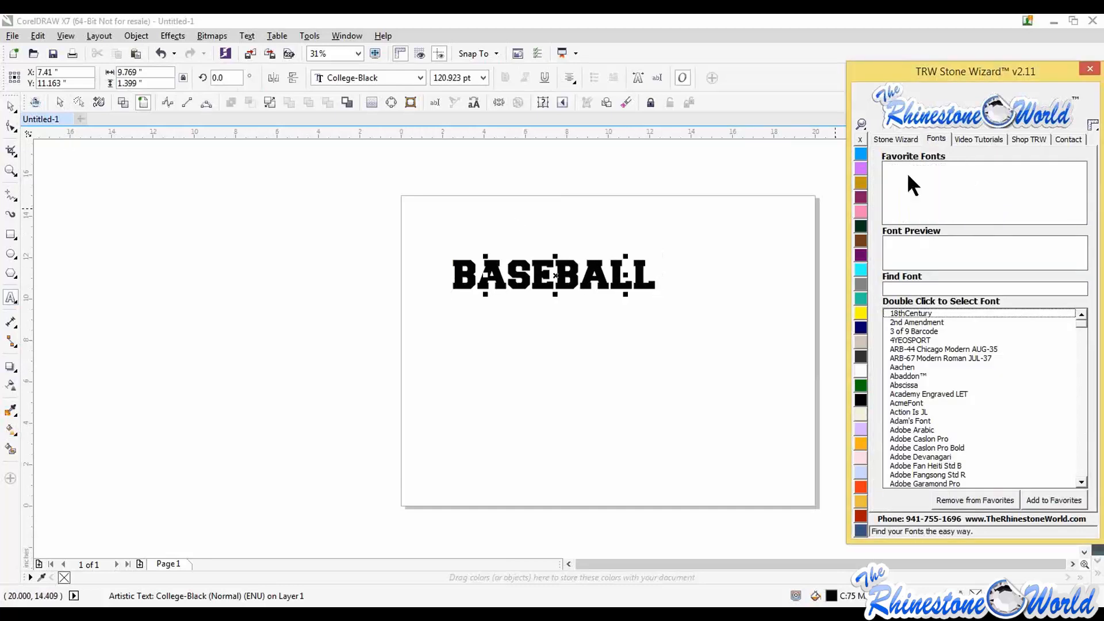
double_click(908, 176)
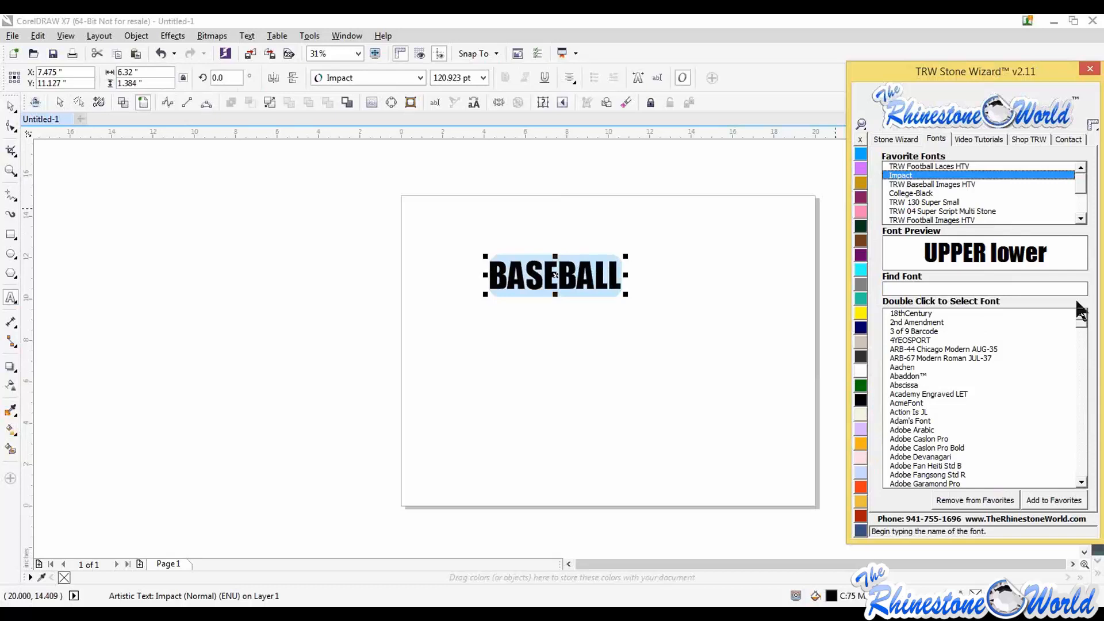
left_click_drag(1081, 322, 1082, 332)
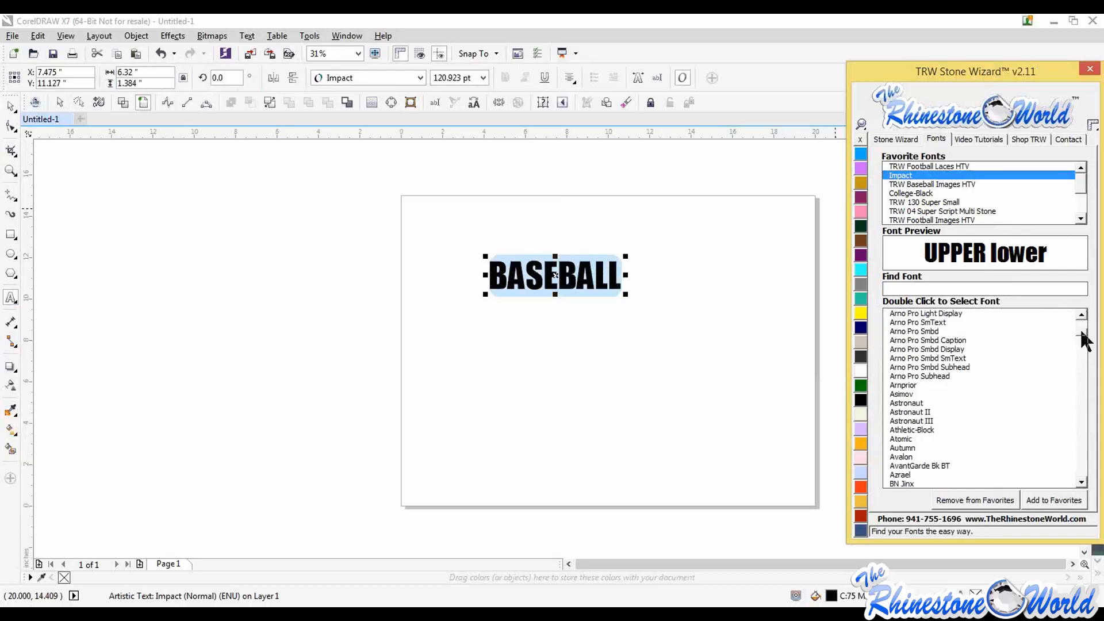
left_click(981, 288)
type("IMPA")
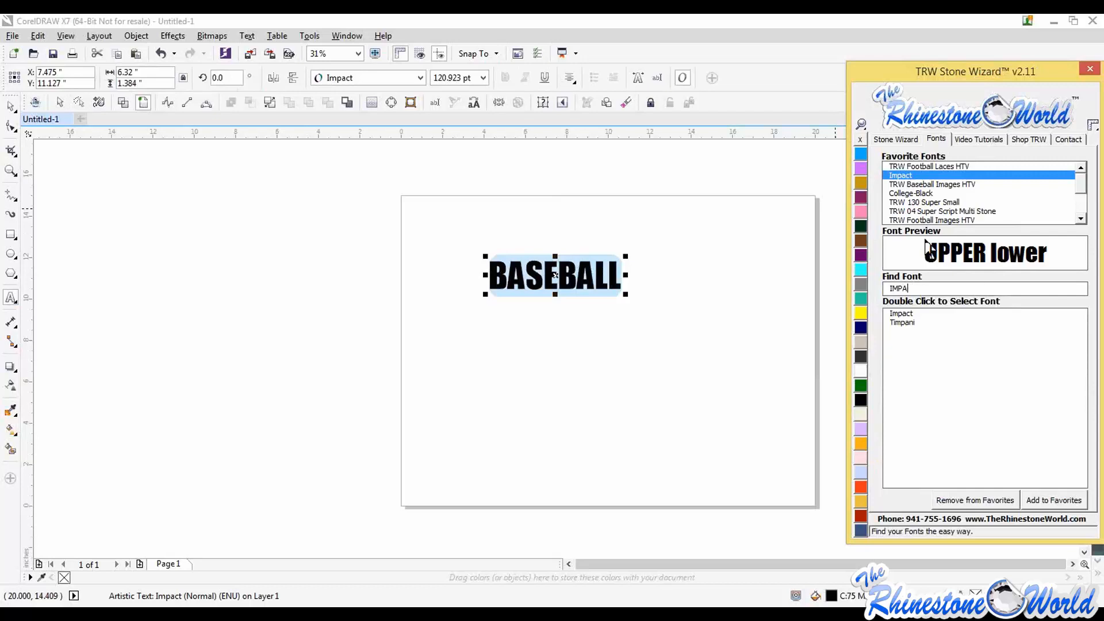
double_click(897, 321)
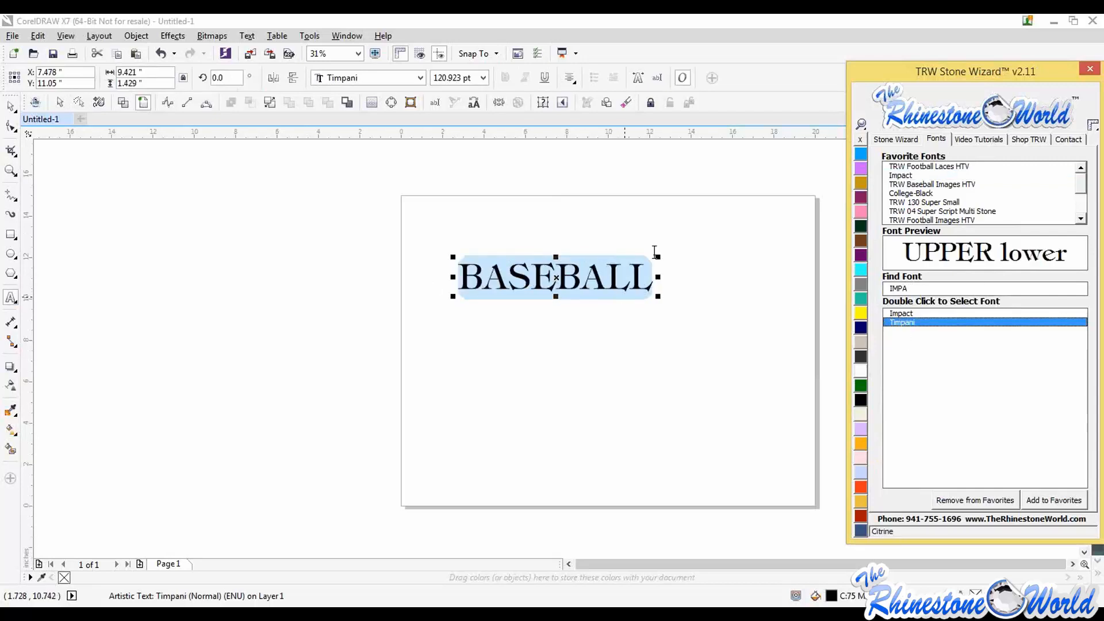
- Set the stone spacing to 0.02 and add ss10 Citrine stones along the outlines of the BASEBALL text
left_click(895, 138)
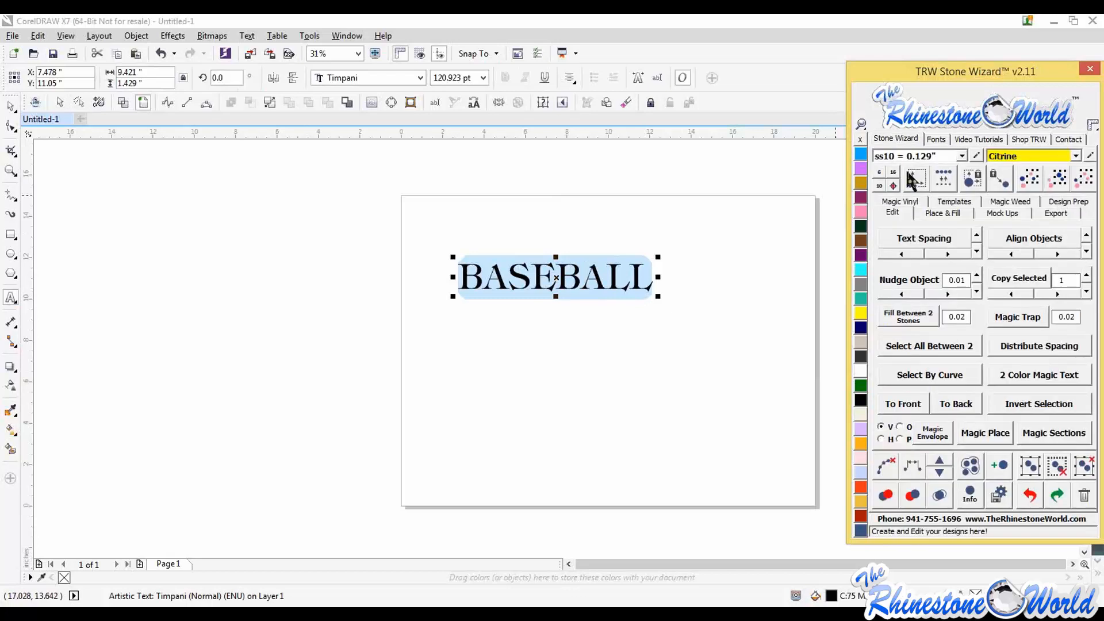
left_click(931, 211)
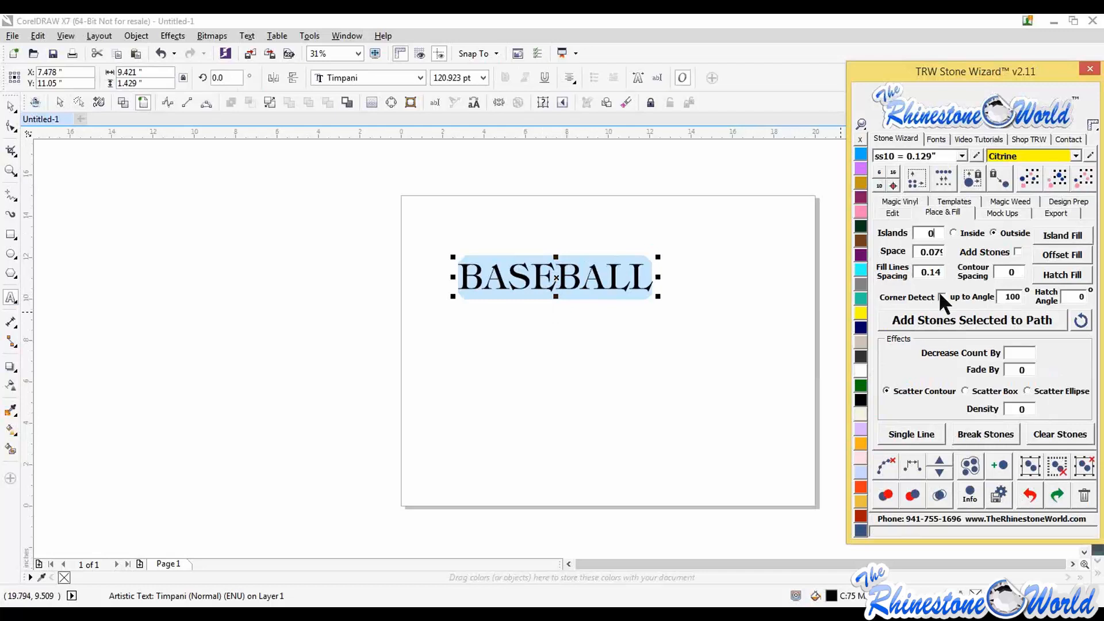
left_click_drag(938, 254, 945, 254)
key("BackSpace")
type("2")
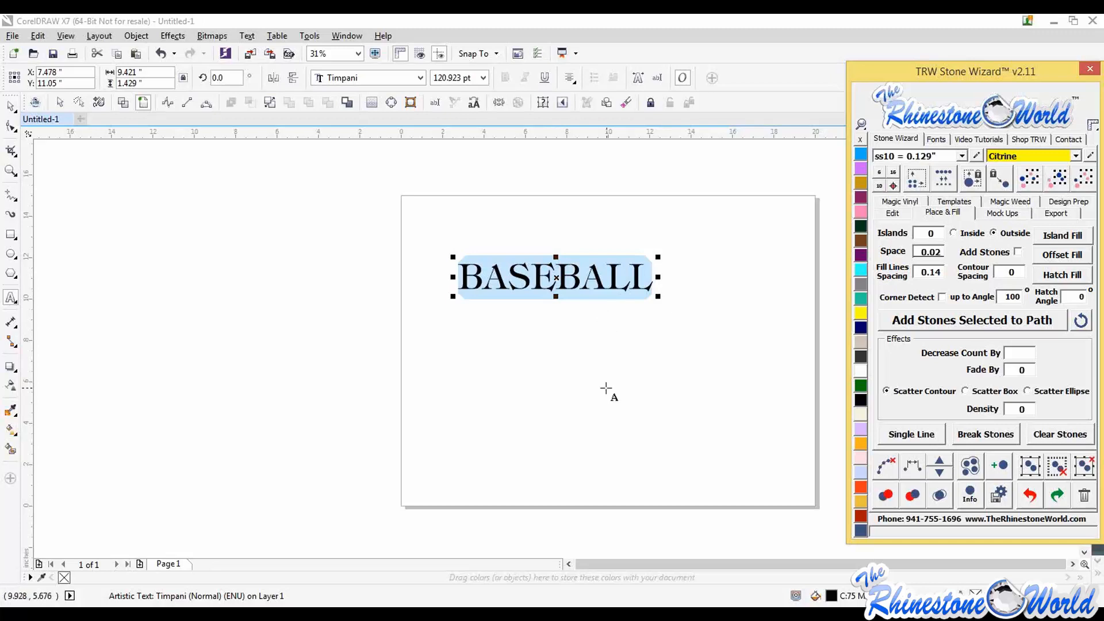
left_click(928, 322)
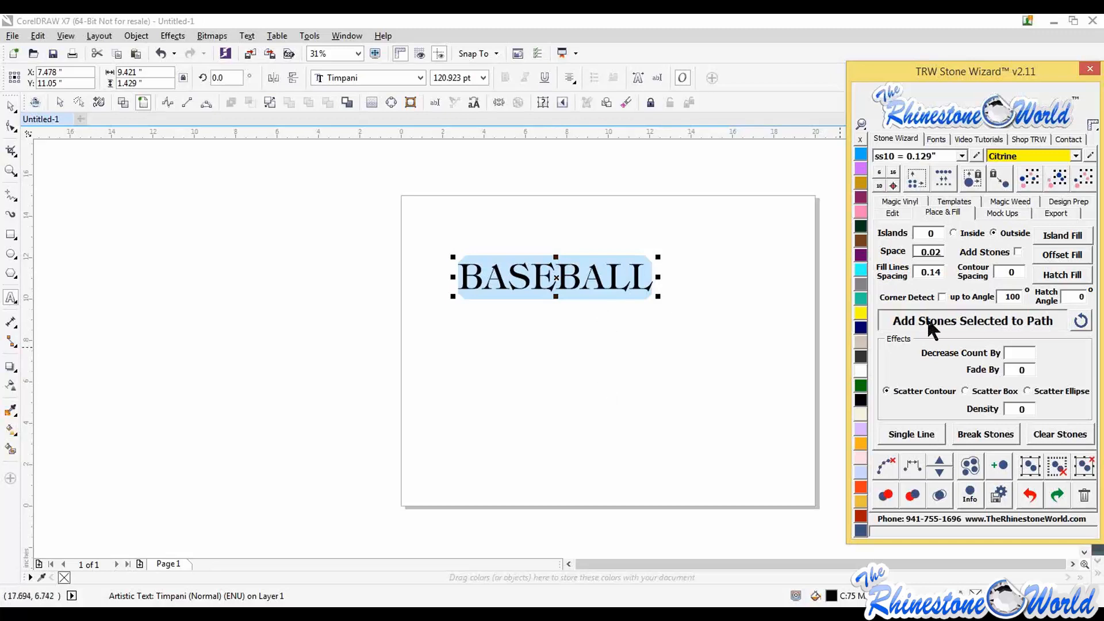
- Break all stones away from the BASEBALL outlines, removing the text path, and recolour them Jet Black
scroll(624, 265, "up", 4)
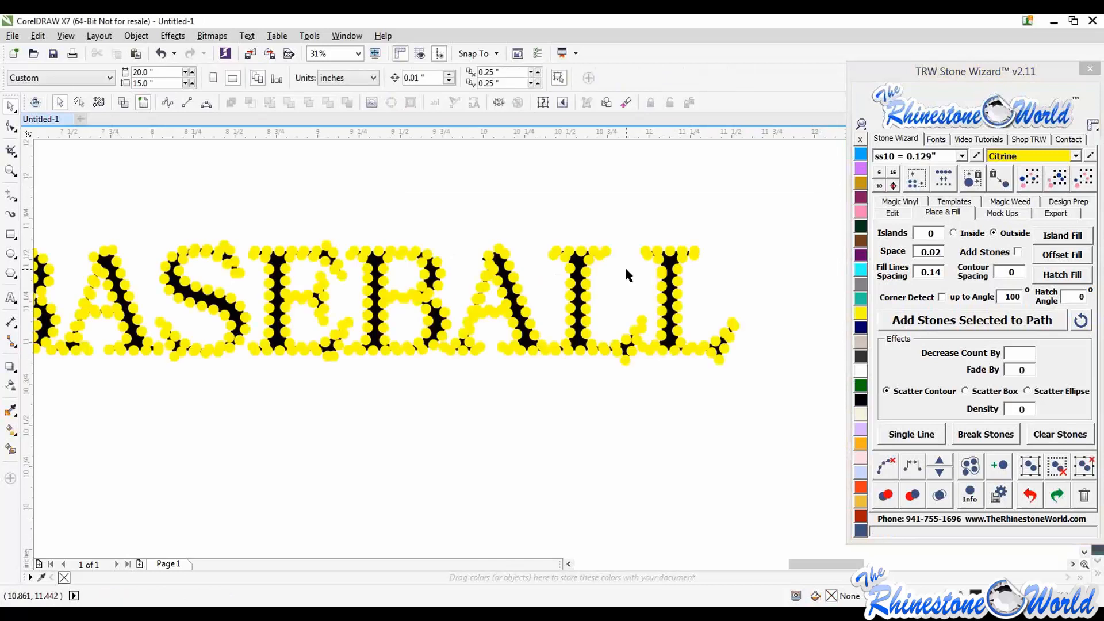
scroll(258, 222, "down", 2)
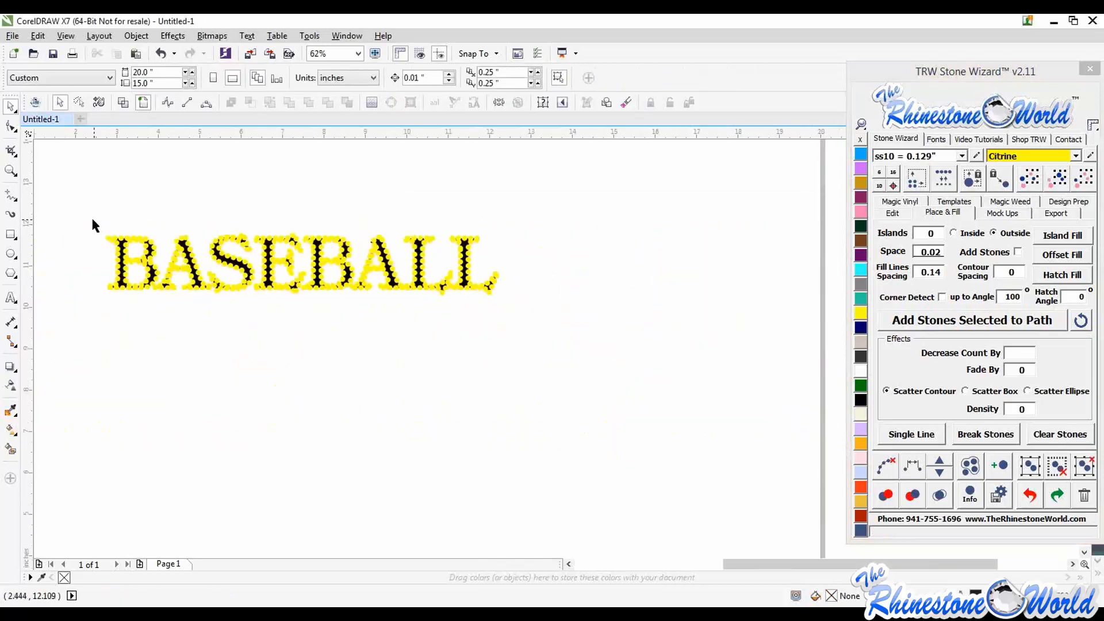
left_click_drag(81, 215, 626, 383)
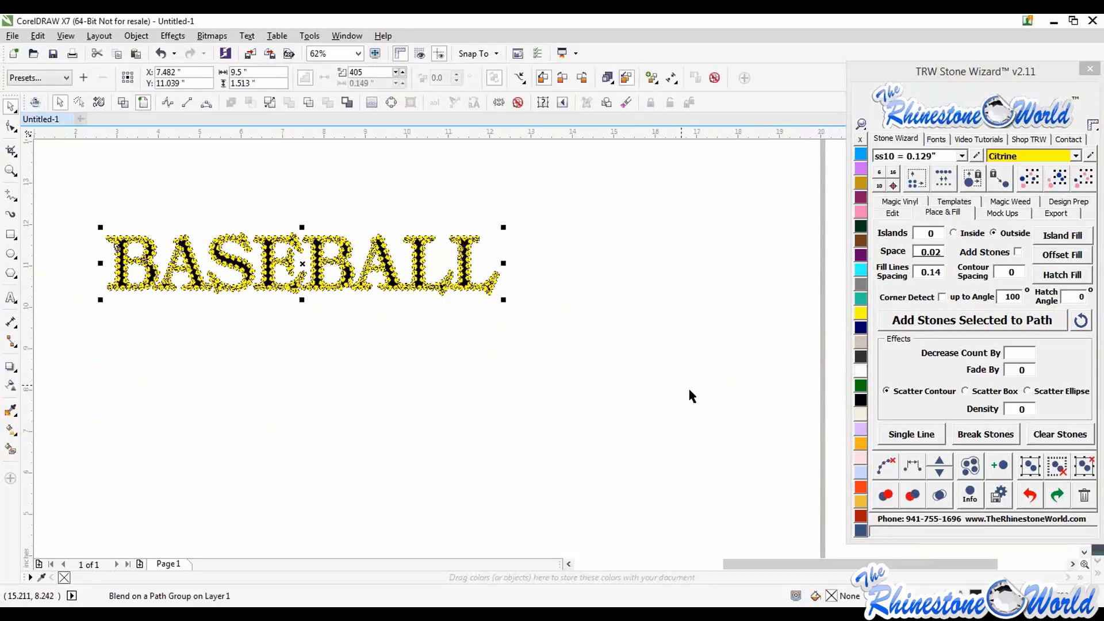
left_click(887, 466)
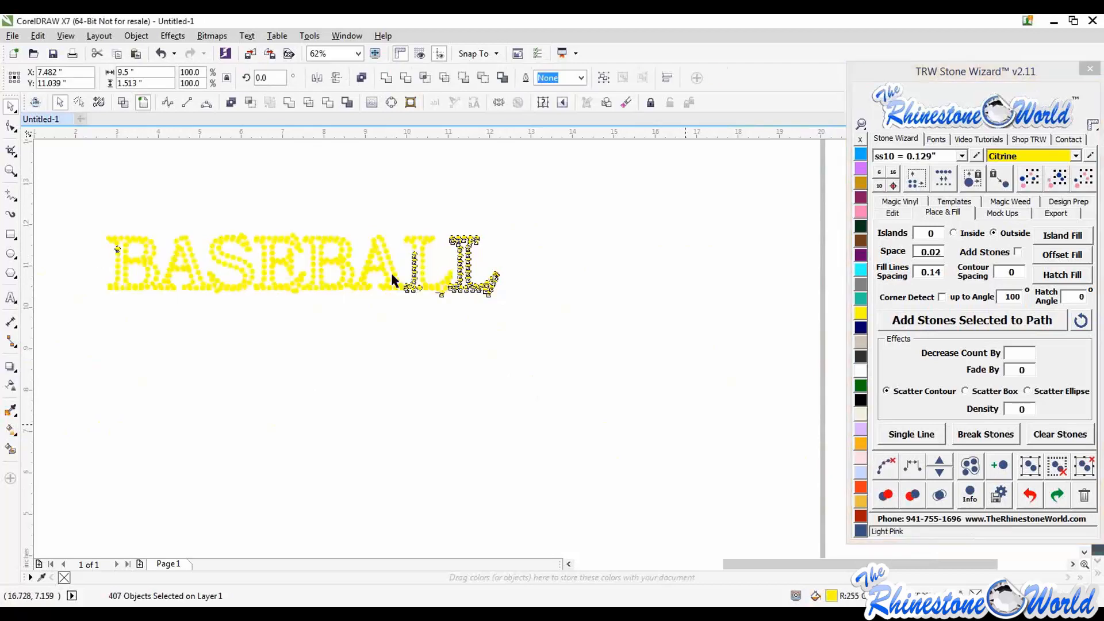
left_click_drag(85, 200, 521, 365)
left_click(861, 399)
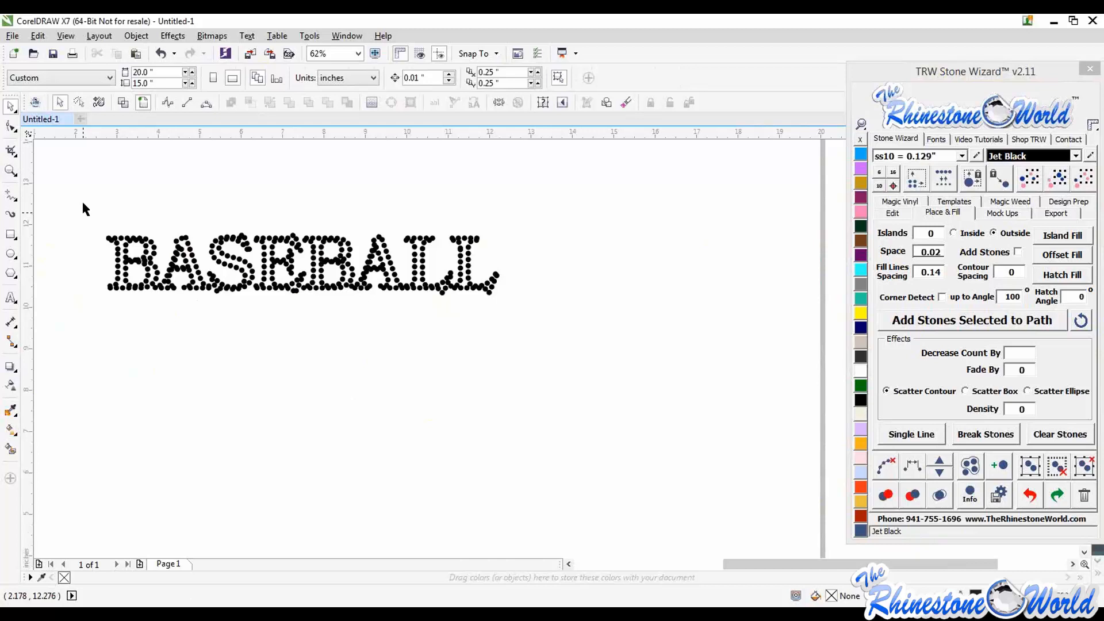
- Delete all the stones that form the BASEBALL lettering
left_click_drag(84, 202, 594, 351)
left_click(463, 360)
left_click_drag(86, 201, 529, 362)
key("Delete")
- Add a new artistic text BASEBALL in College-Black at 175 pt in the upper part of the page
left_click(10, 298)
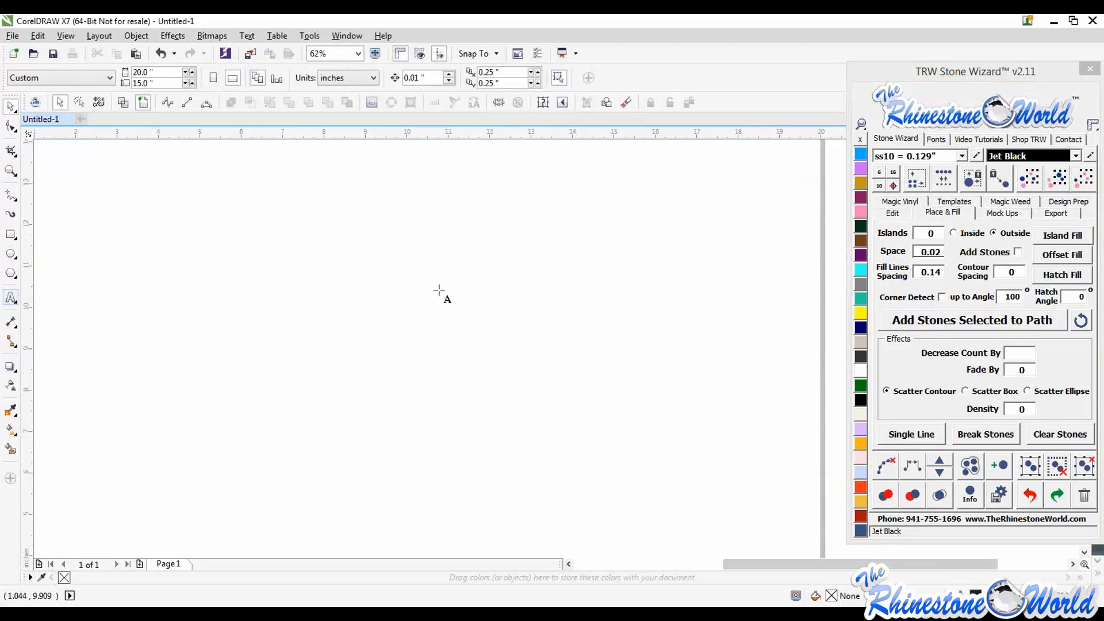
left_click(440, 291)
type("BA")
key("BackSpace")
key("BackSpace")
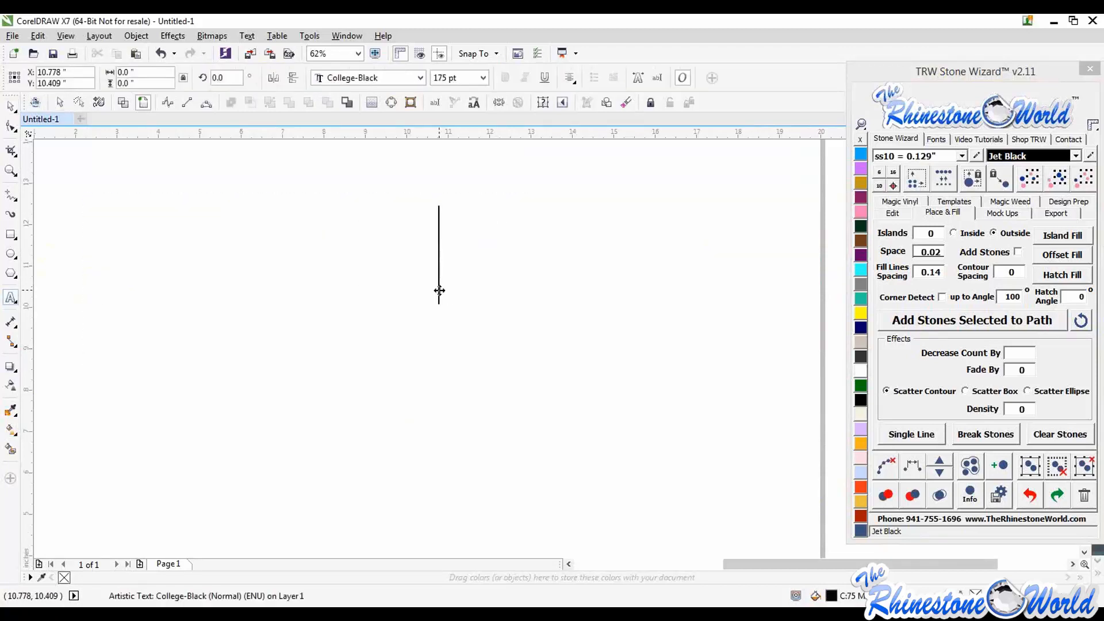
type("BASEBALL")
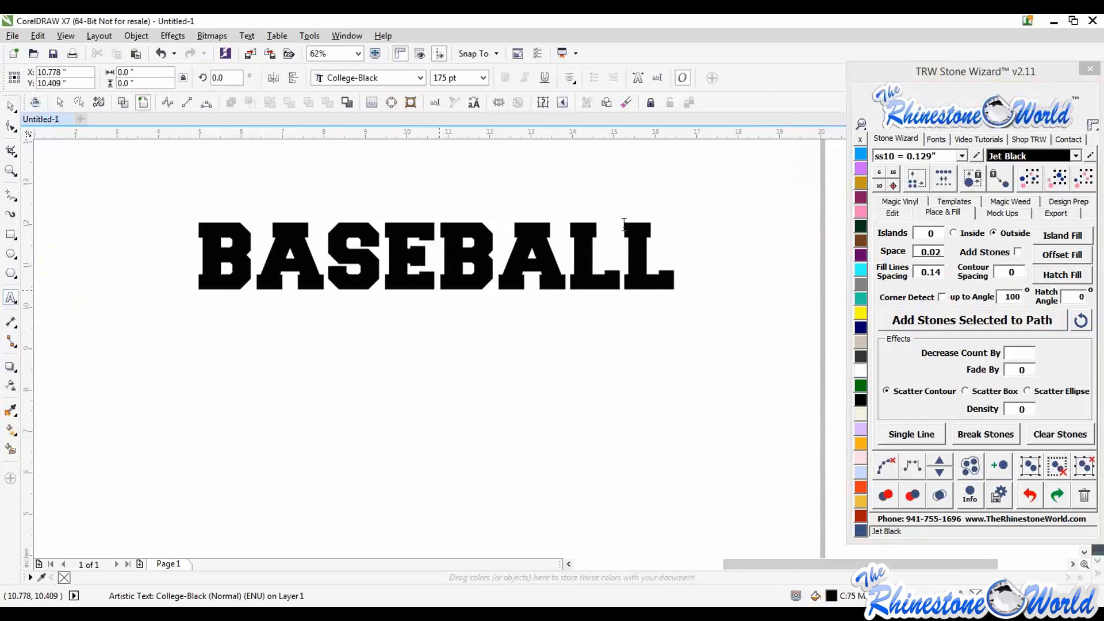
key("Escape")
- Search the fonts for trw and set the BASEBALL text in TRW 12 Rounded RF
left_click(936, 140)
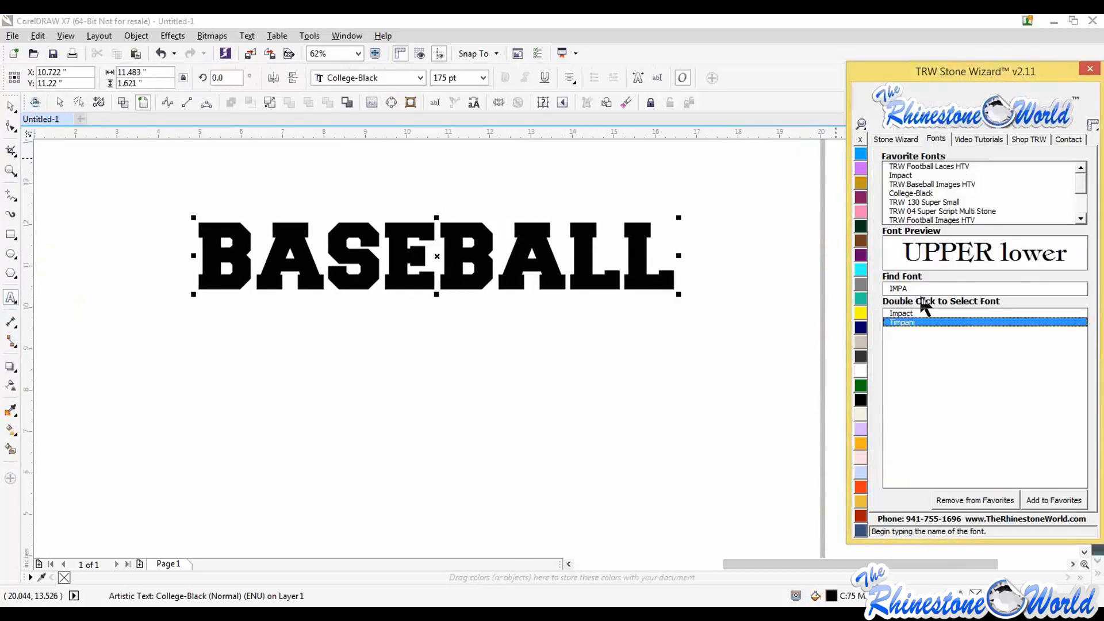
type("trw")
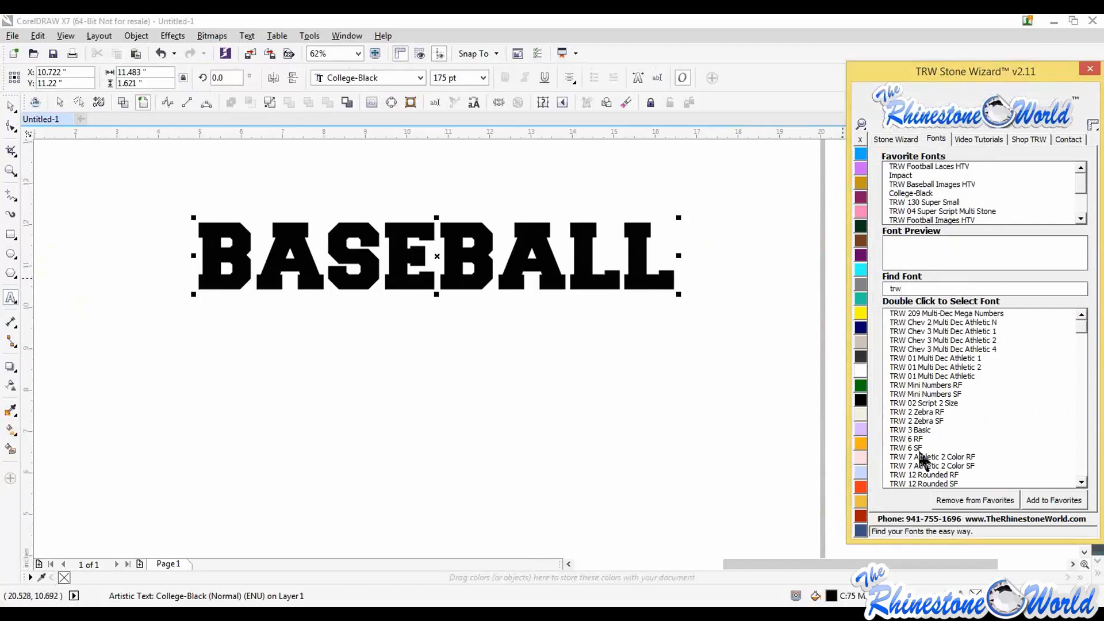
double_click(923, 476)
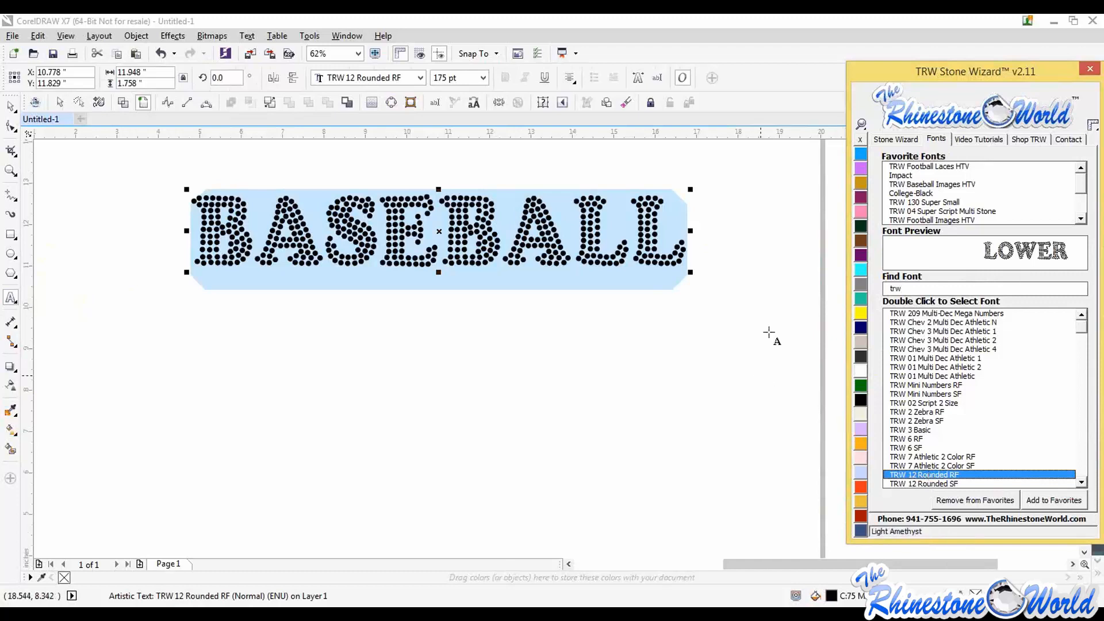
- Resize the BASEBALL rhinestone design for ss10 stones, replacing those that are not 0.129 inches, and inspect a single stone's size
left_click(890, 139)
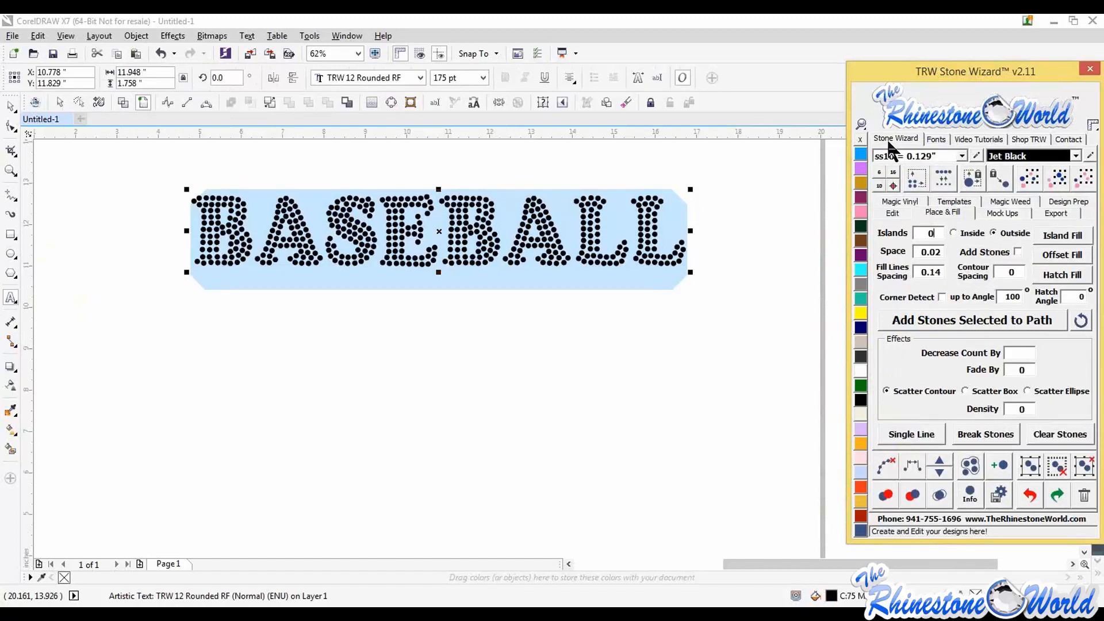
left_click(915, 182)
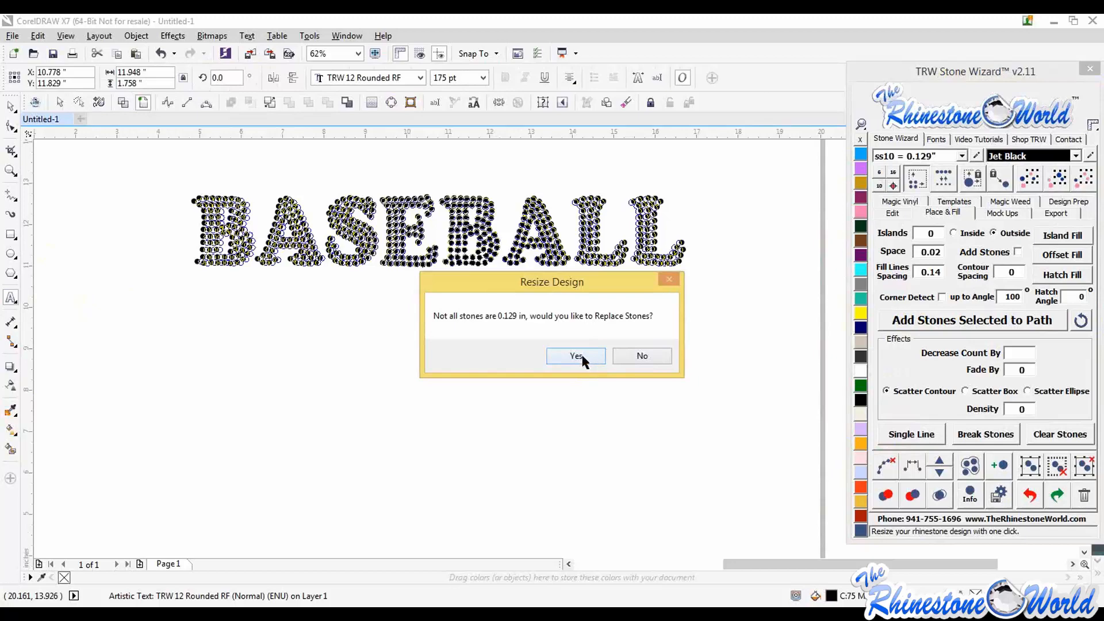
left_click(576, 355)
scroll(601, 218, "up", 4)
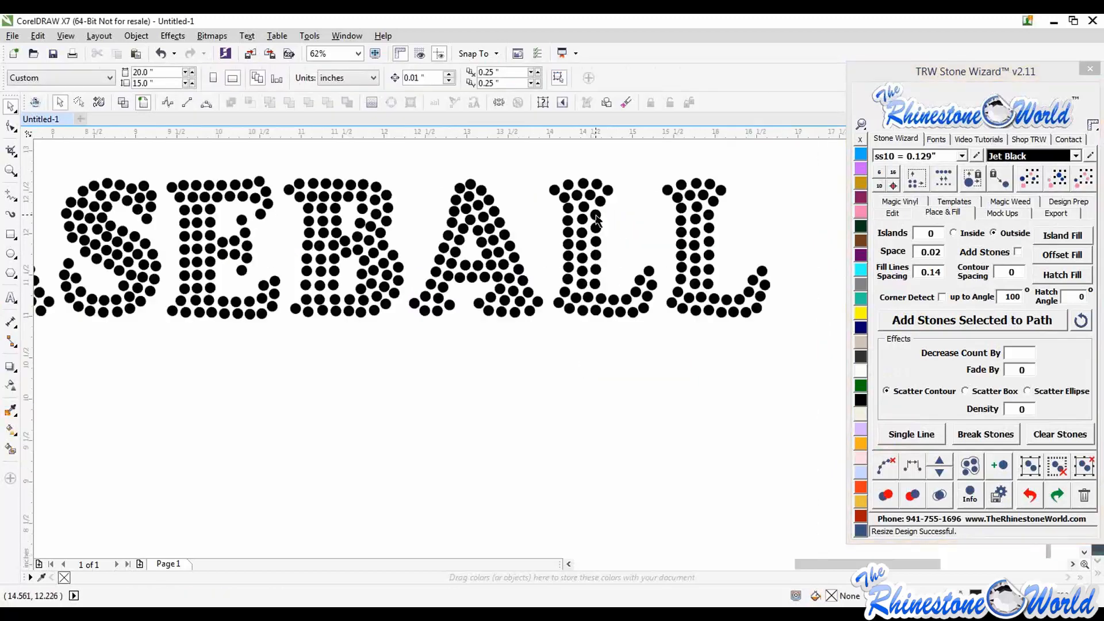
left_click(595, 215)
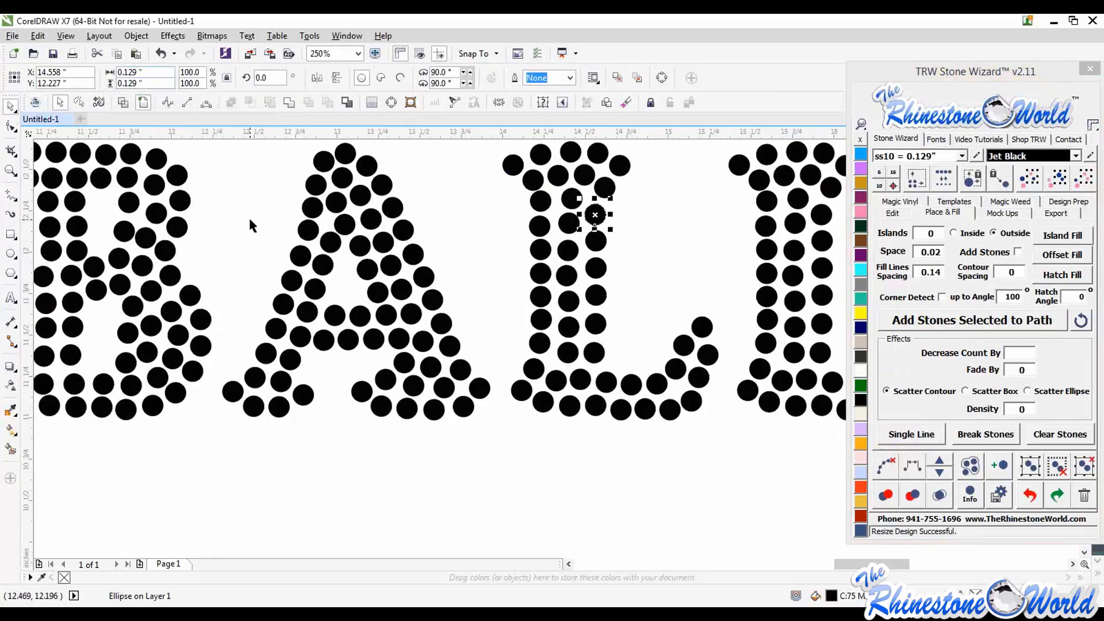
scroll(248, 216, "down", 4)
left_click(297, 340)
scroll(298, 339, "down", 2)
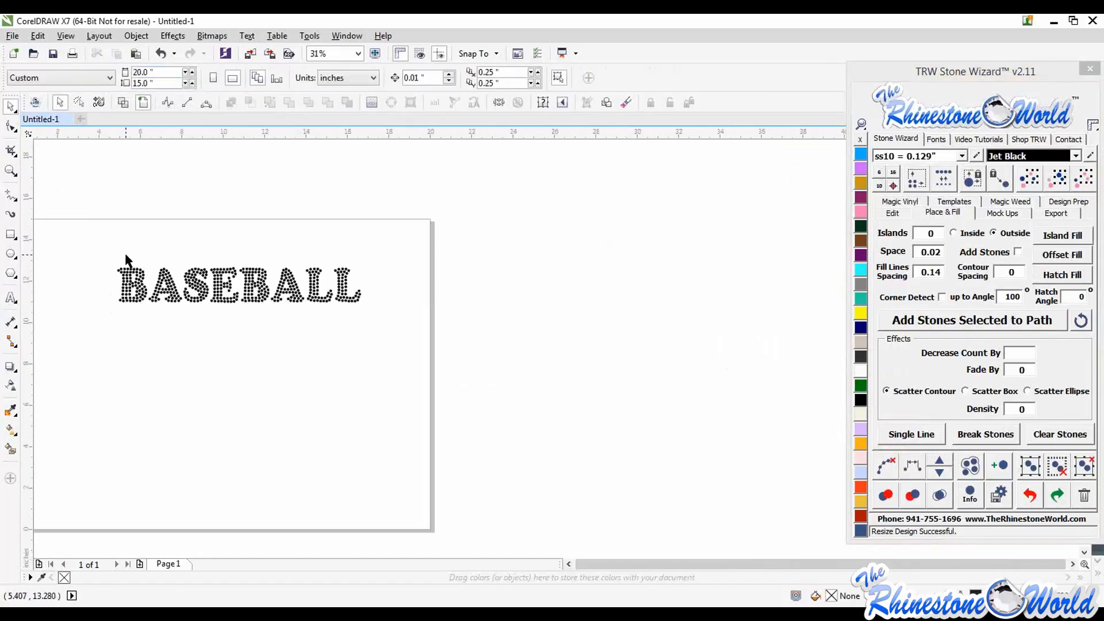
- Delete all the stones of the BASEBALL lettering from the page
left_click_drag(91, 248, 411, 337)
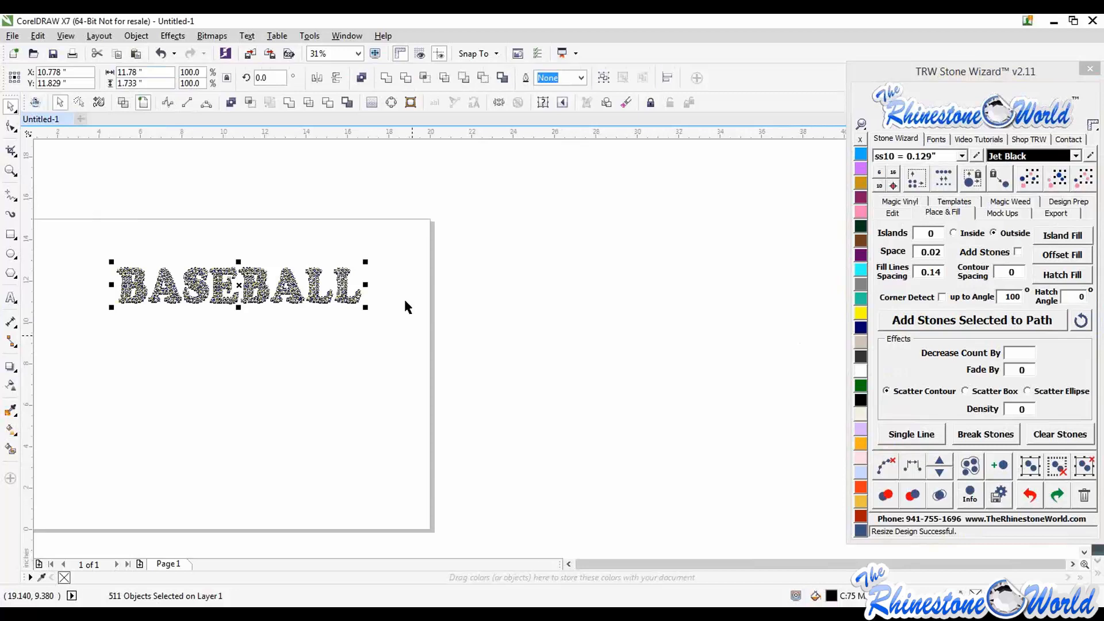
left_click(405, 301)
scroll(165, 282, "down", 1)
left_click_drag(100, 270, 291, 326)
key("Delete")
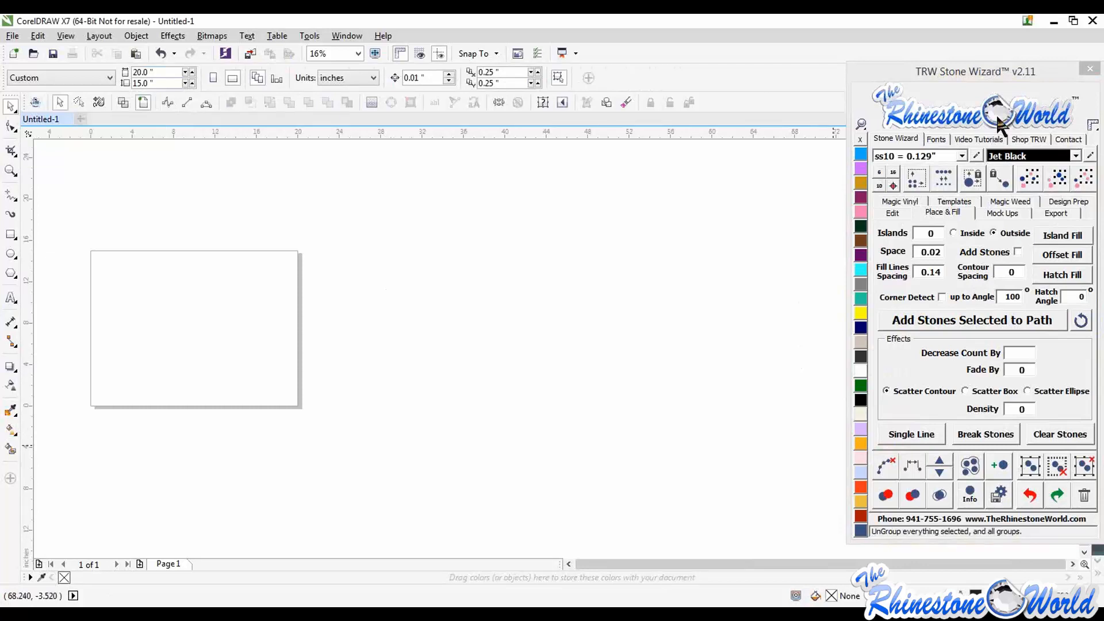
- Add a new artistic text BASEBALL in College-Black at 175 pt across the right half of the page
left_click(935, 140)
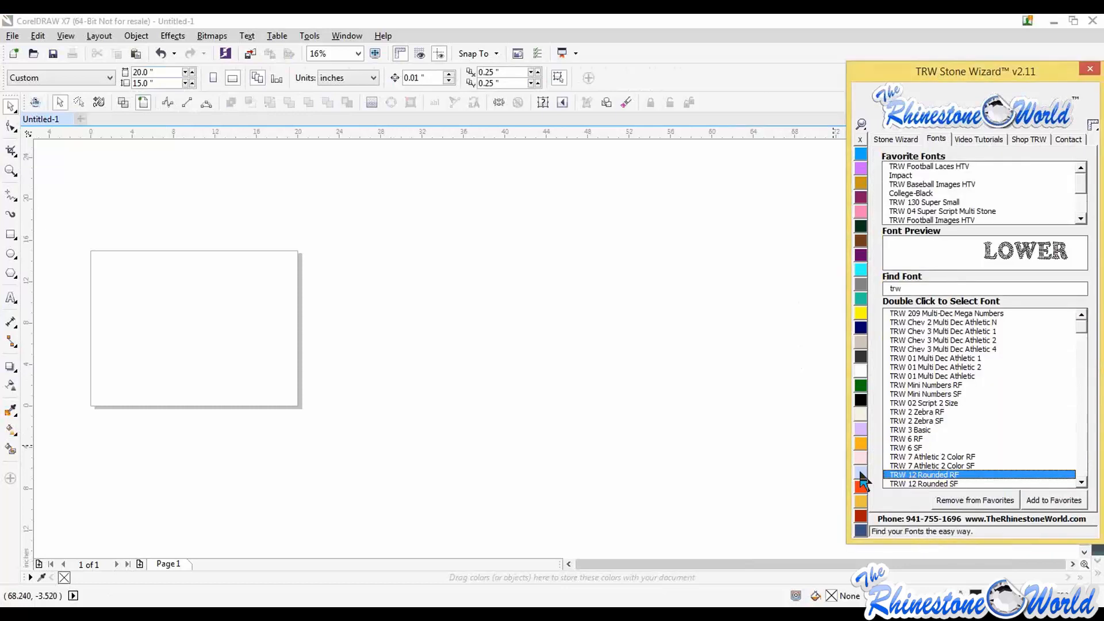
left_click(11, 297)
left_click(240, 305)
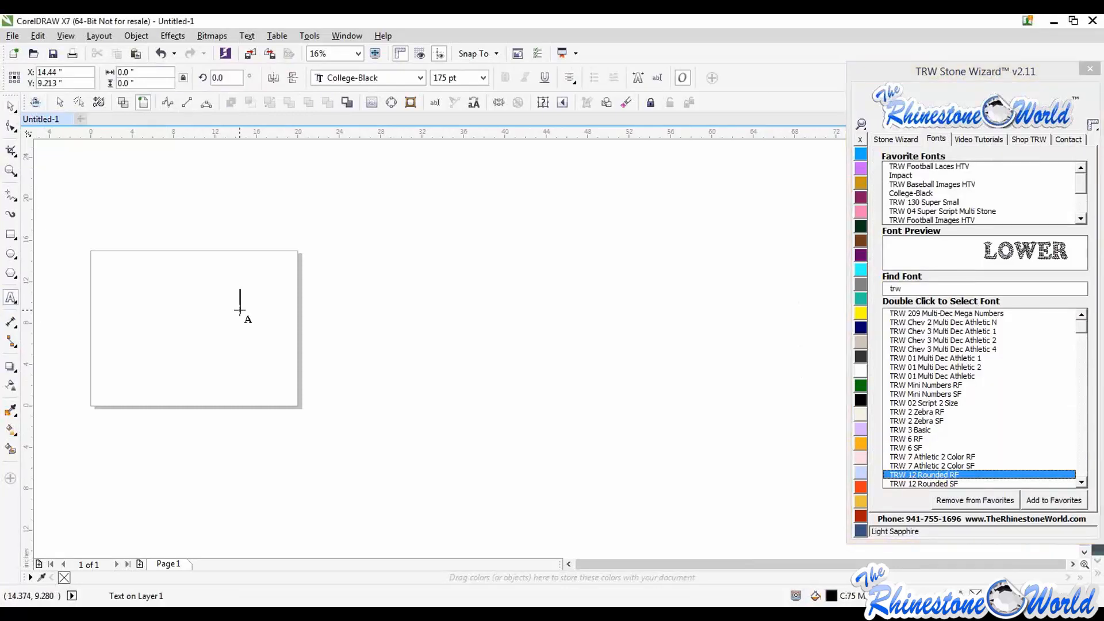
type("BASEBALL")
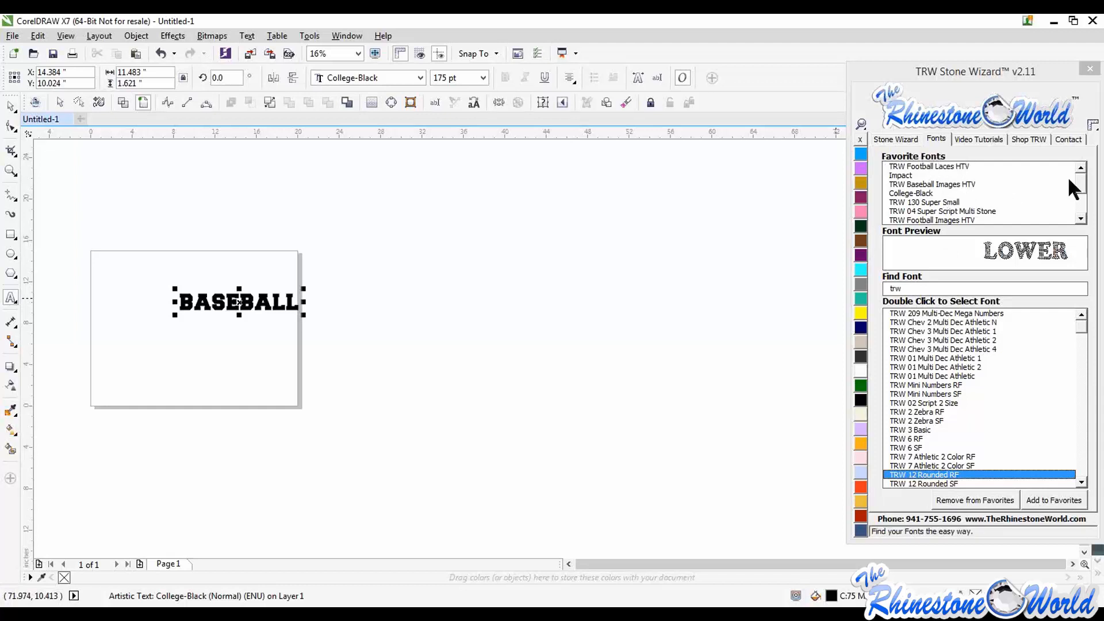
- Set the BASEBALL text in TRW 7 Athletic 2 Color RF and move it left so it fits within the page
mouse_move(1083, 181)
left_mouse_down()
mouse_move(1083, 212)
mouse_move(1081, 176)
mouse_move(1084, 202)
left_mouse_up()
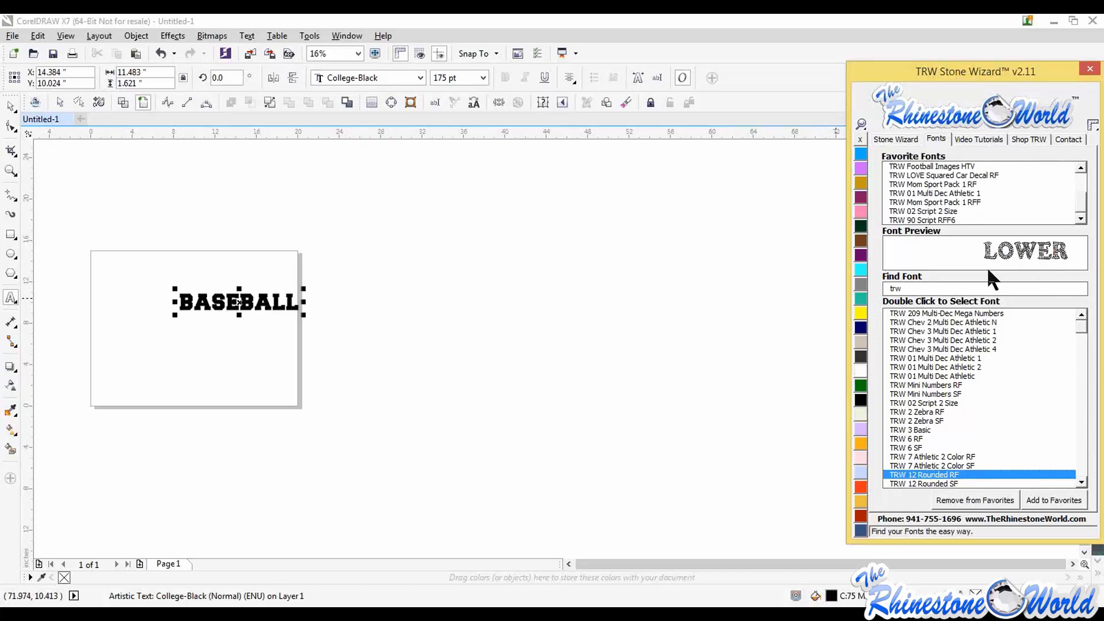
double_click(925, 457)
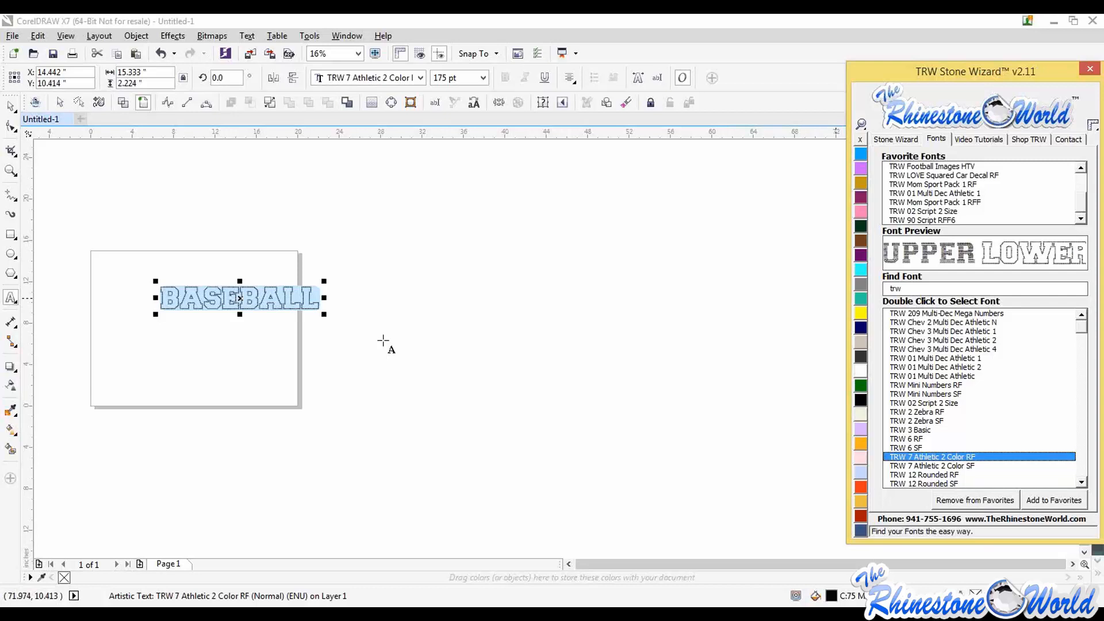
left_click_drag(240, 297, 192, 299)
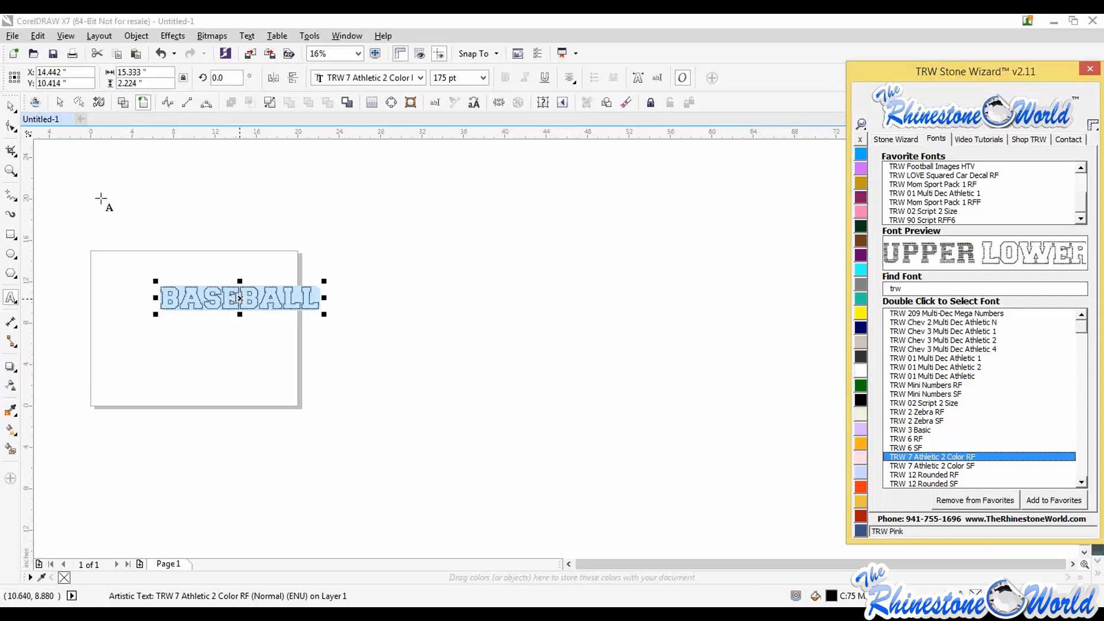
left_click(11, 106)
scroll(110, 297, "up", 4)
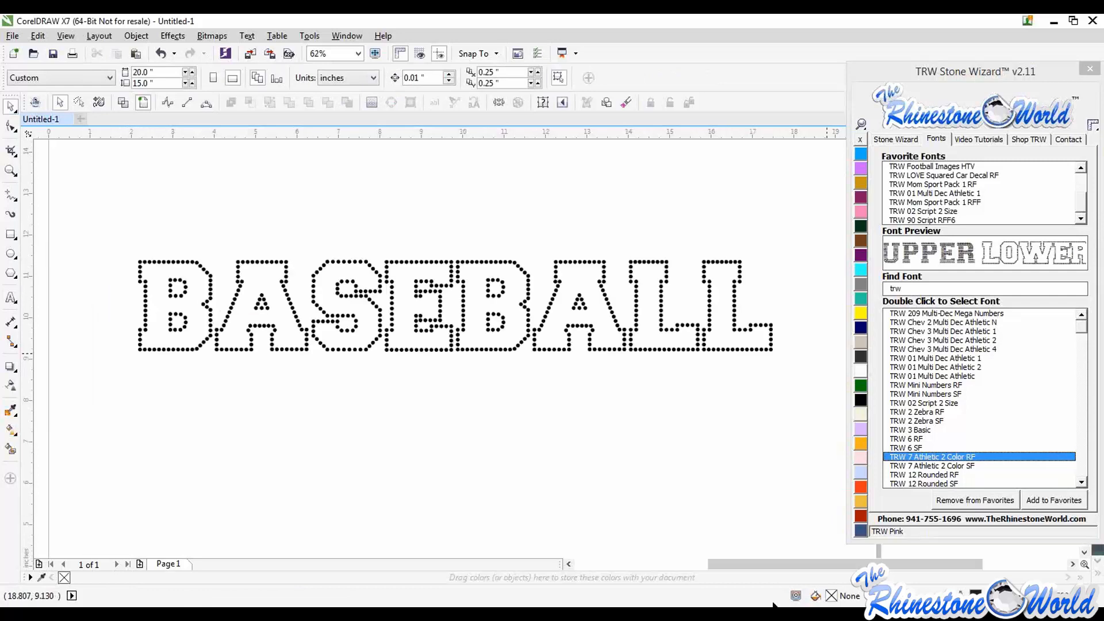
- Resize the BASEBALL design for ss06 stones, replacing those that are not 0.097 inches, and inspect a single stone's size
left_click_drag(803, 365, 807, 352)
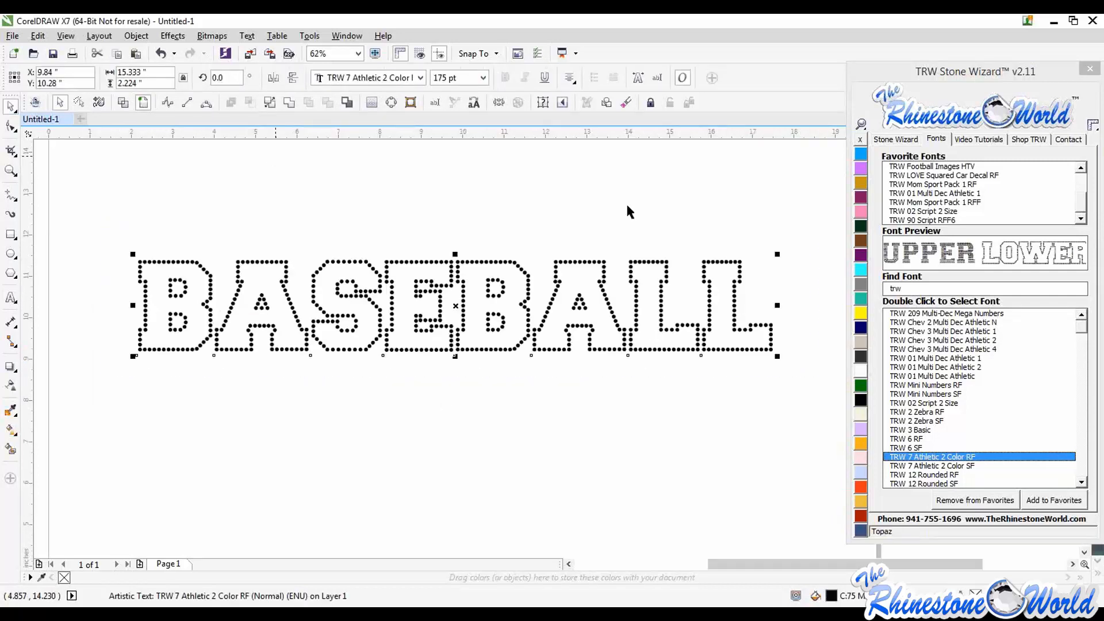
left_click(892, 139)
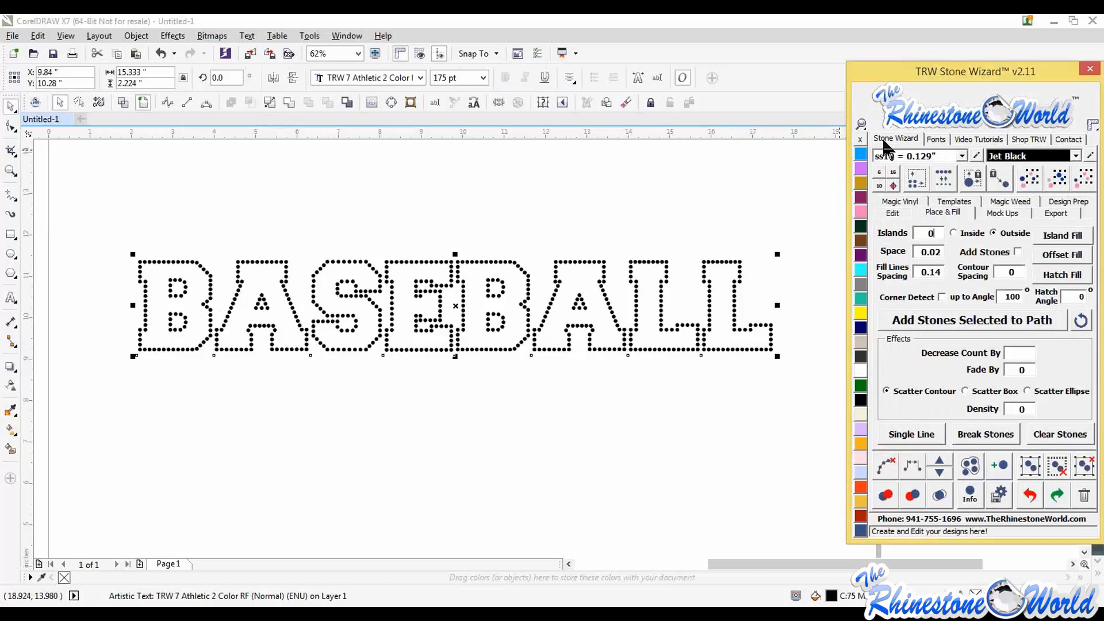
left_click(961, 156)
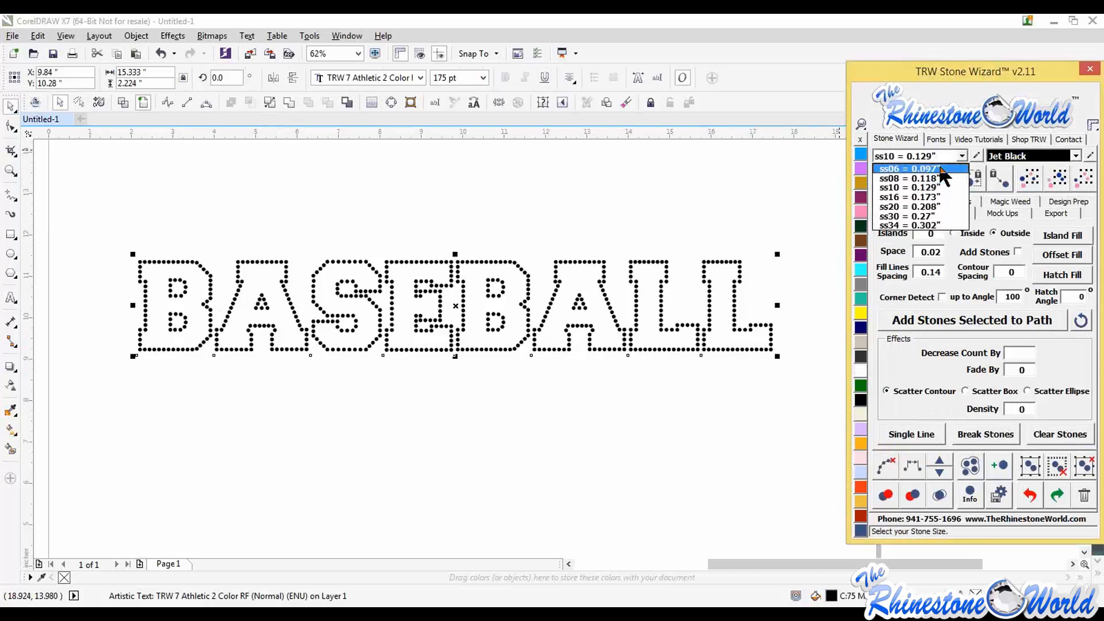
left_click(941, 168)
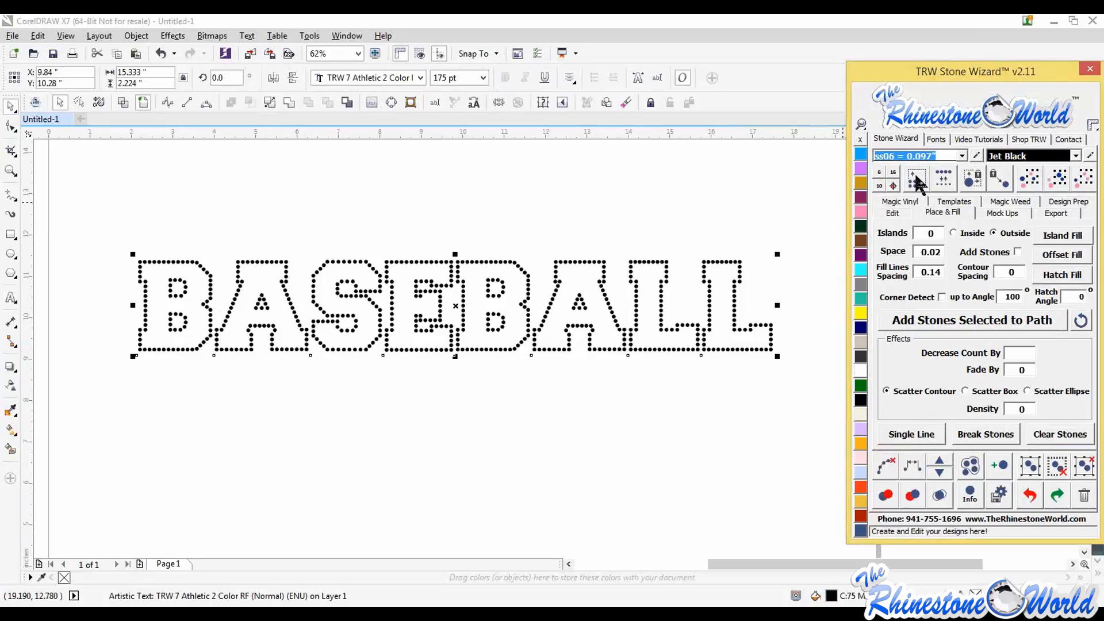
left_click(962, 155)
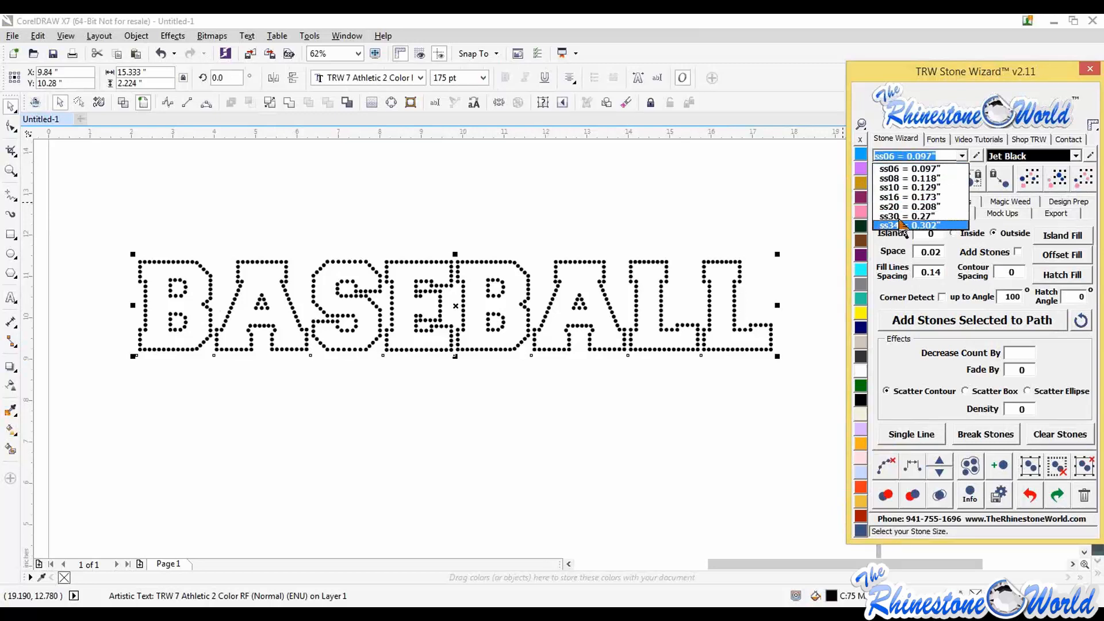
left_click(940, 168)
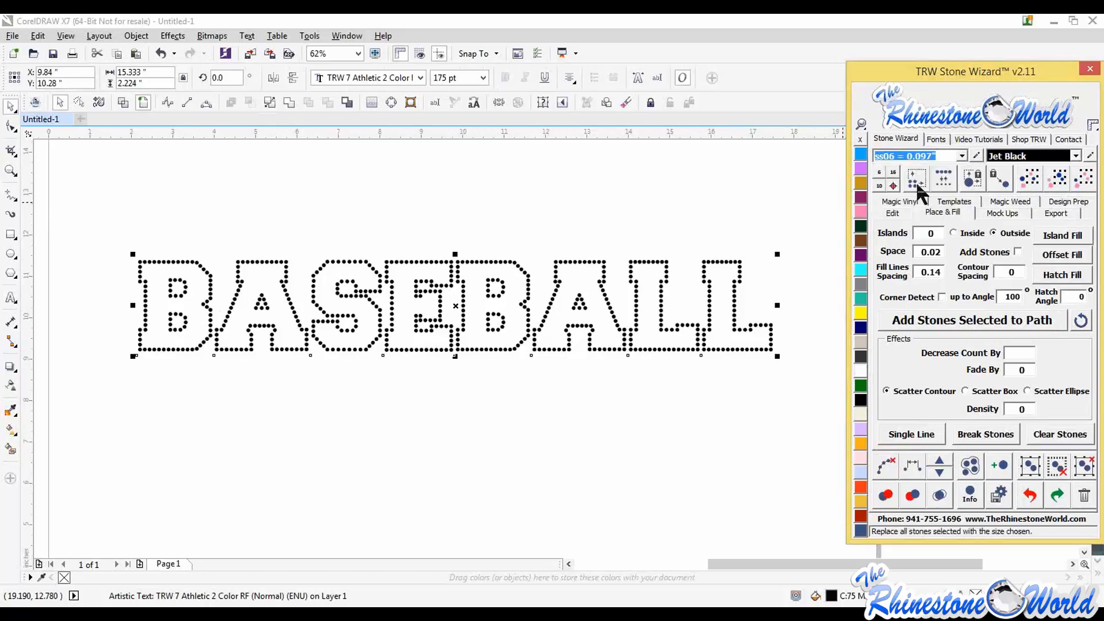
left_click(915, 181)
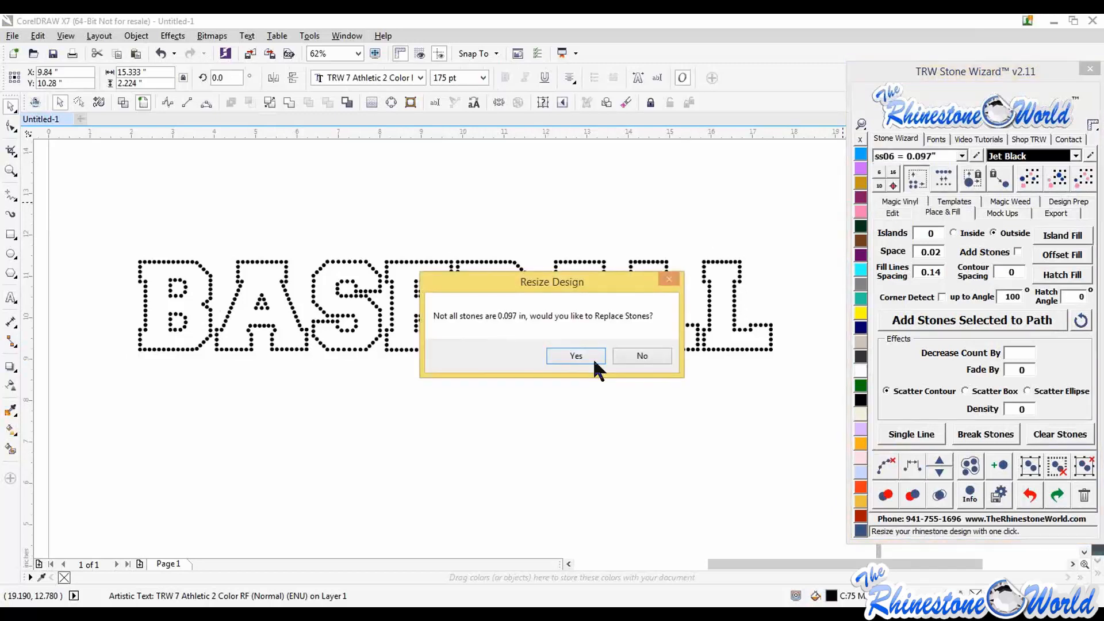
left_click(576, 357)
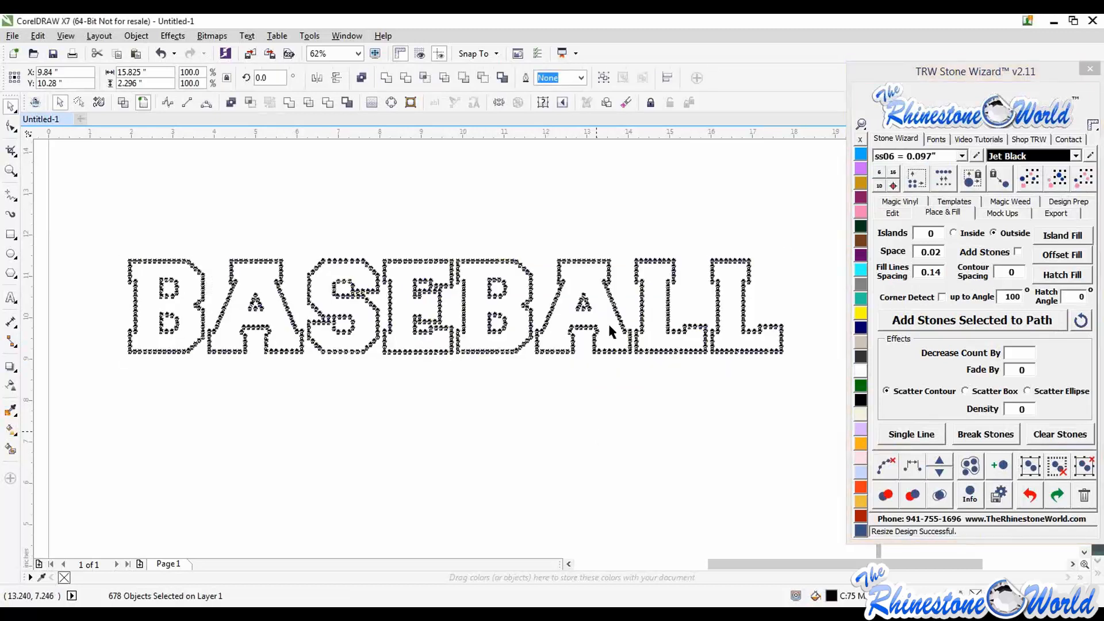
left_click(616, 312)
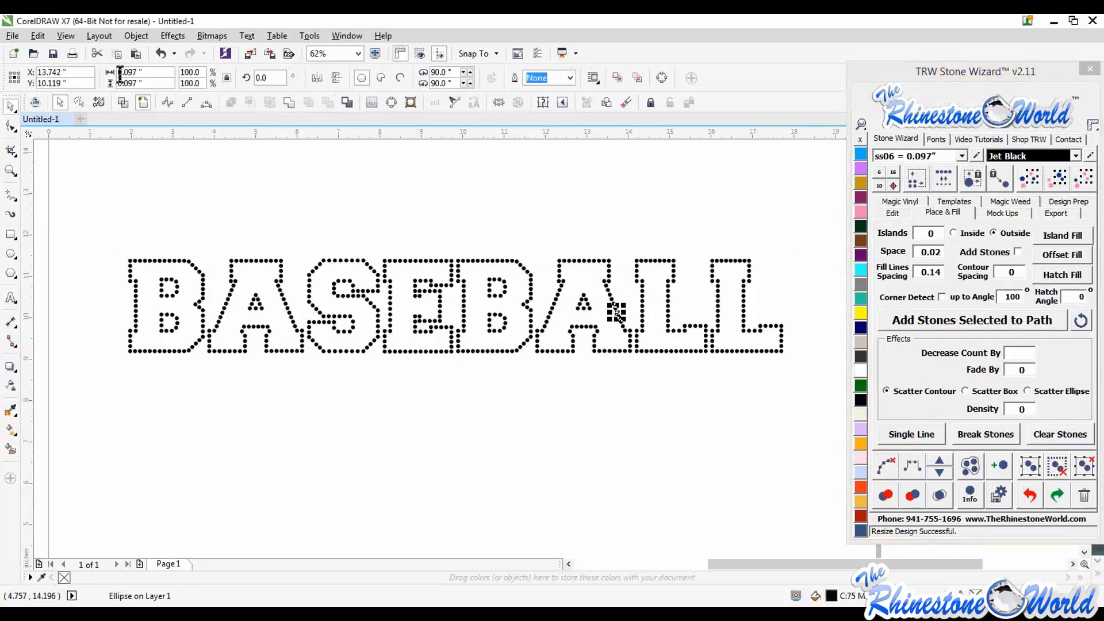
left_click(197, 205)
- Resize the whole BASEBALL rhinestone design for ss10 stones of 0.129 inches and inspect a single stone's size
scroll(205, 219, "down", 2)
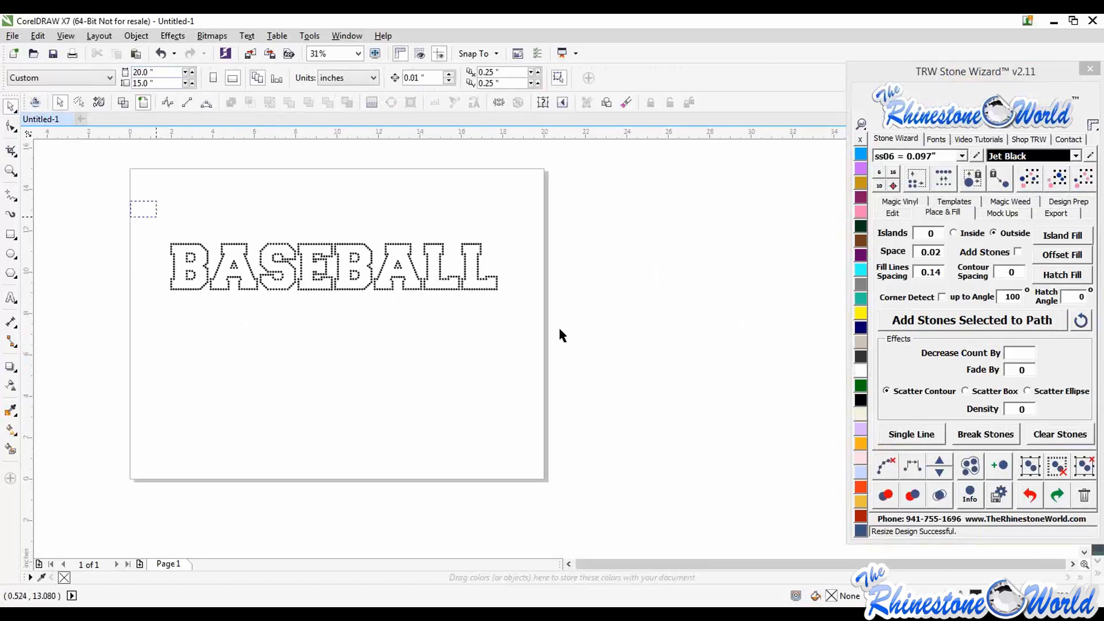
left_click_drag(558, 325, 458, 308)
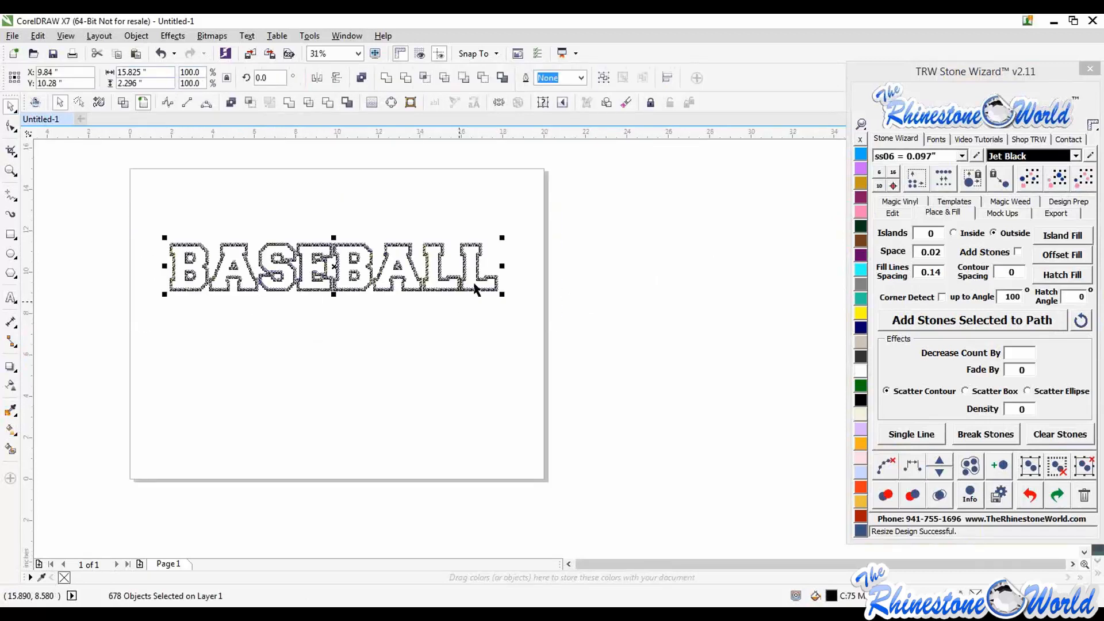
left_click(954, 155)
left_click(922, 188)
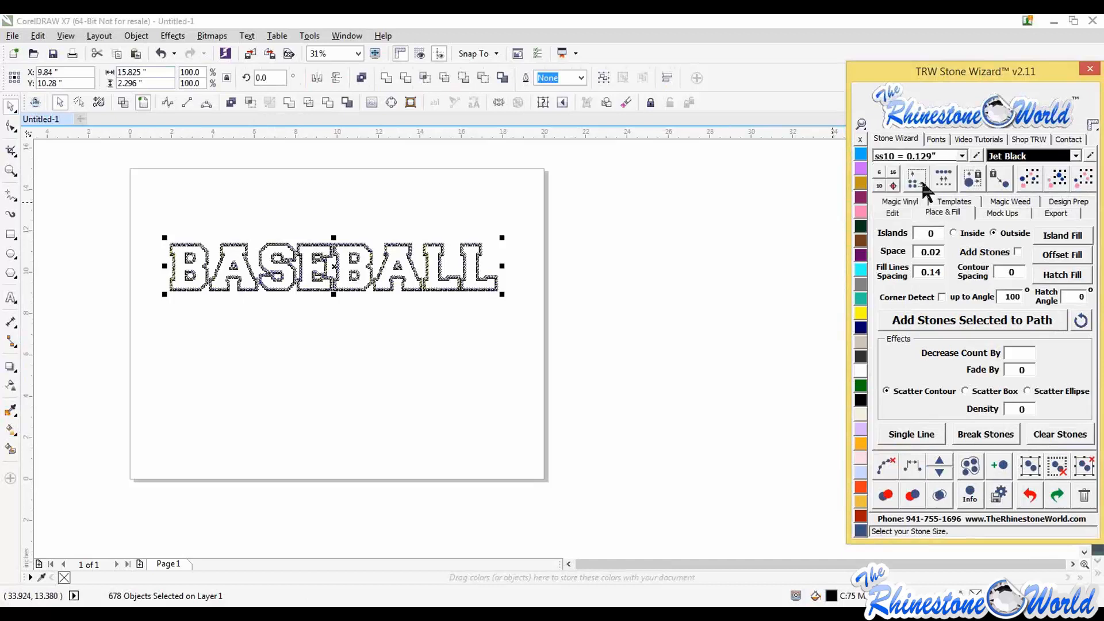
left_click(520, 275)
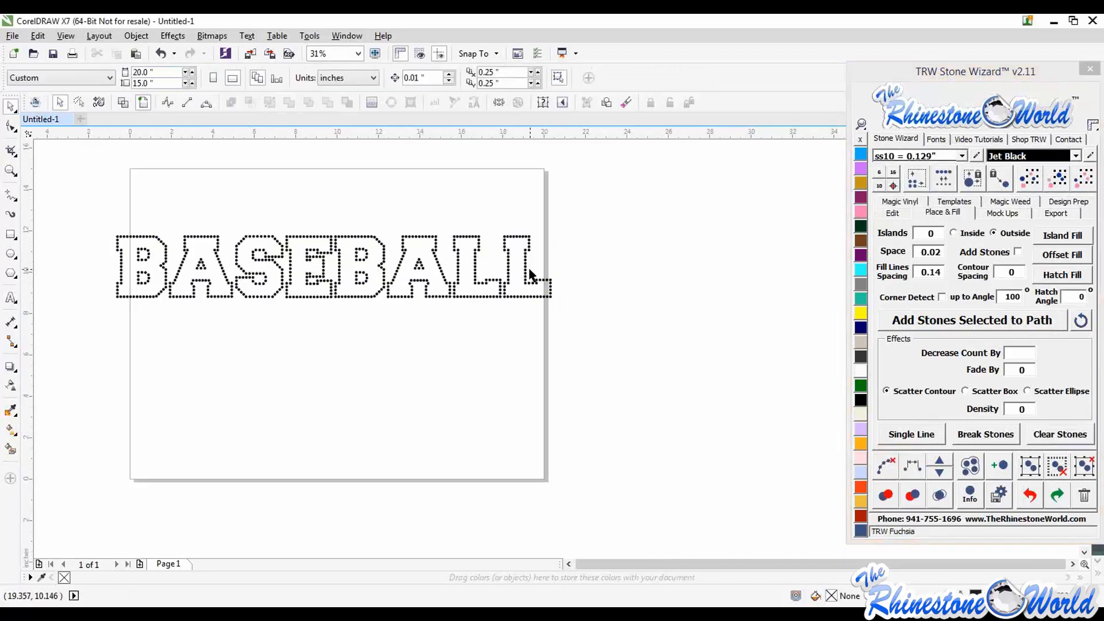
scroll(516, 270, "up", 4)
left_click(516, 270)
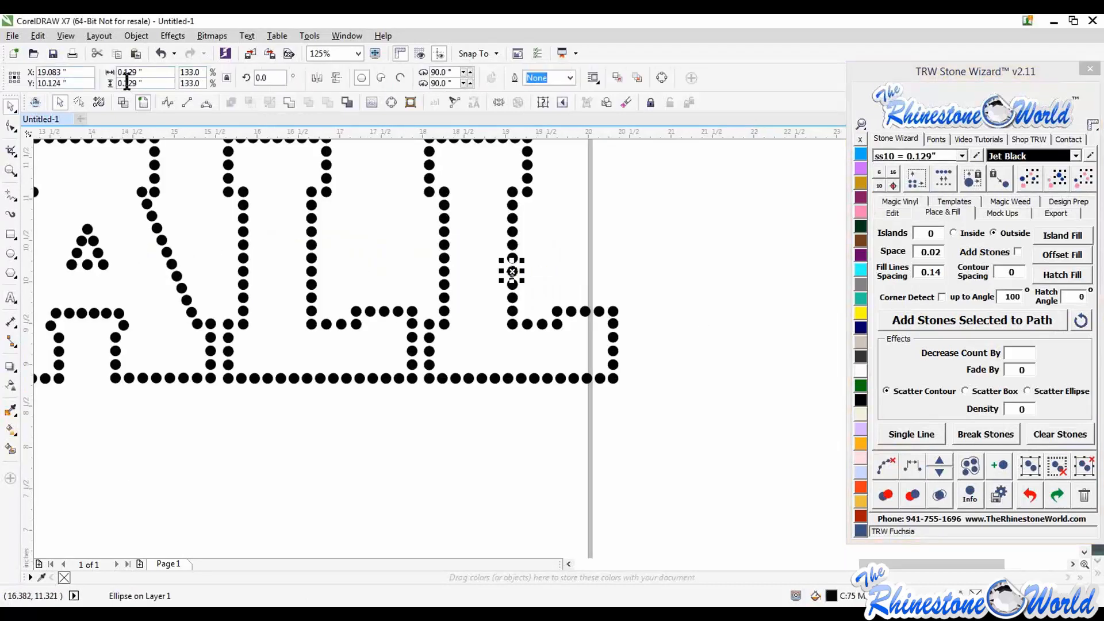
- Select all the stones of the enlarged BASEBALL lettering
scroll(313, 276, "down", 6)
left_click_drag(314, 276, 637, 375)
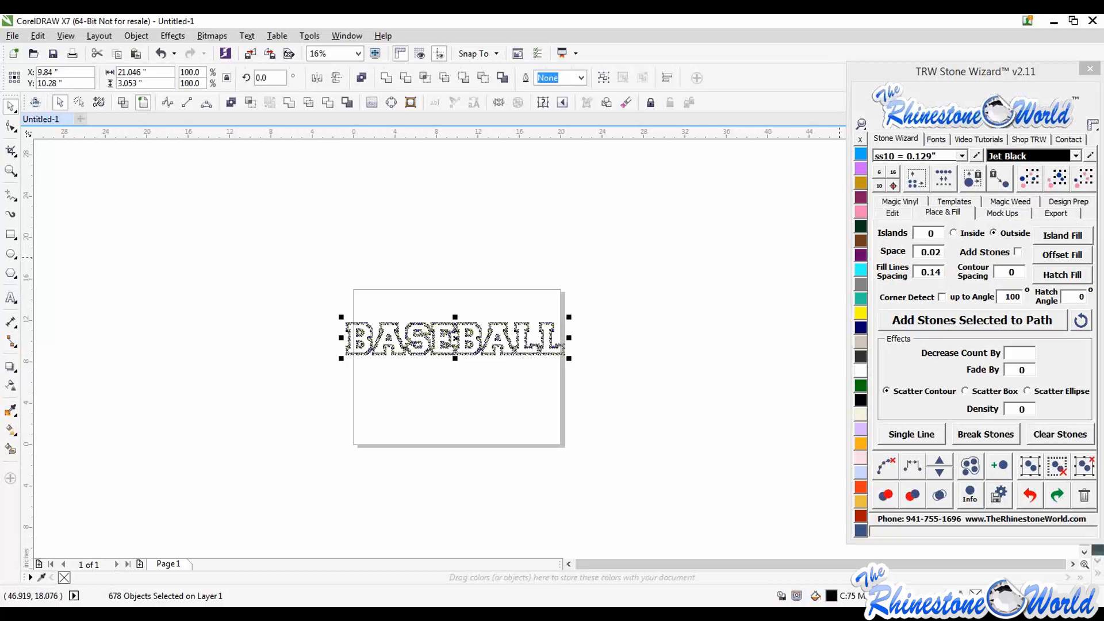
left_click(426, 382)
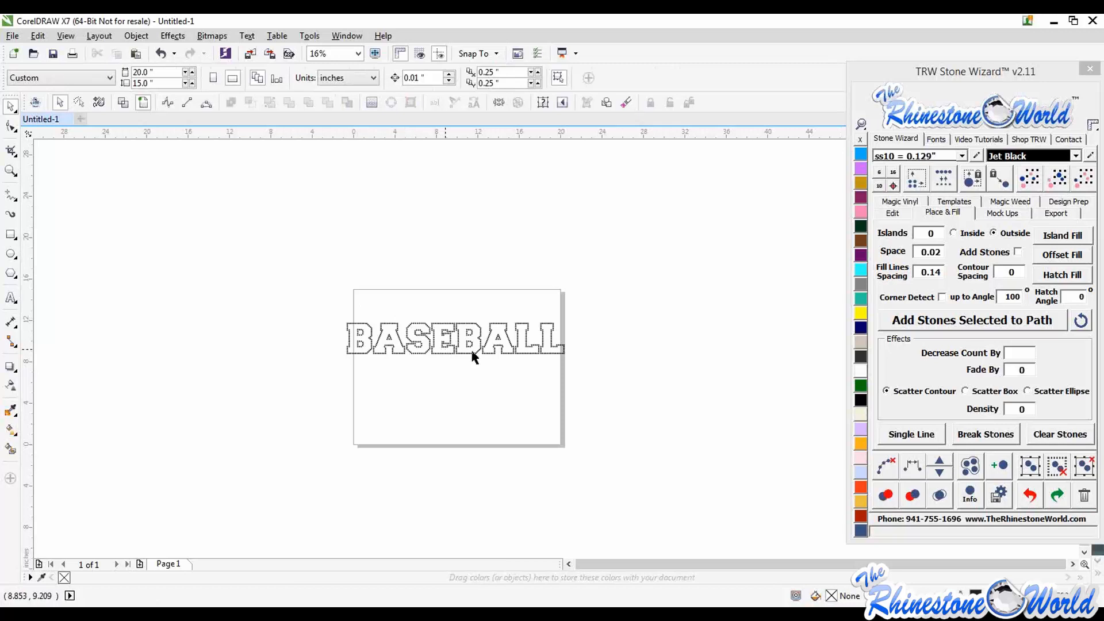
left_click_drag(331, 296, 575, 389)
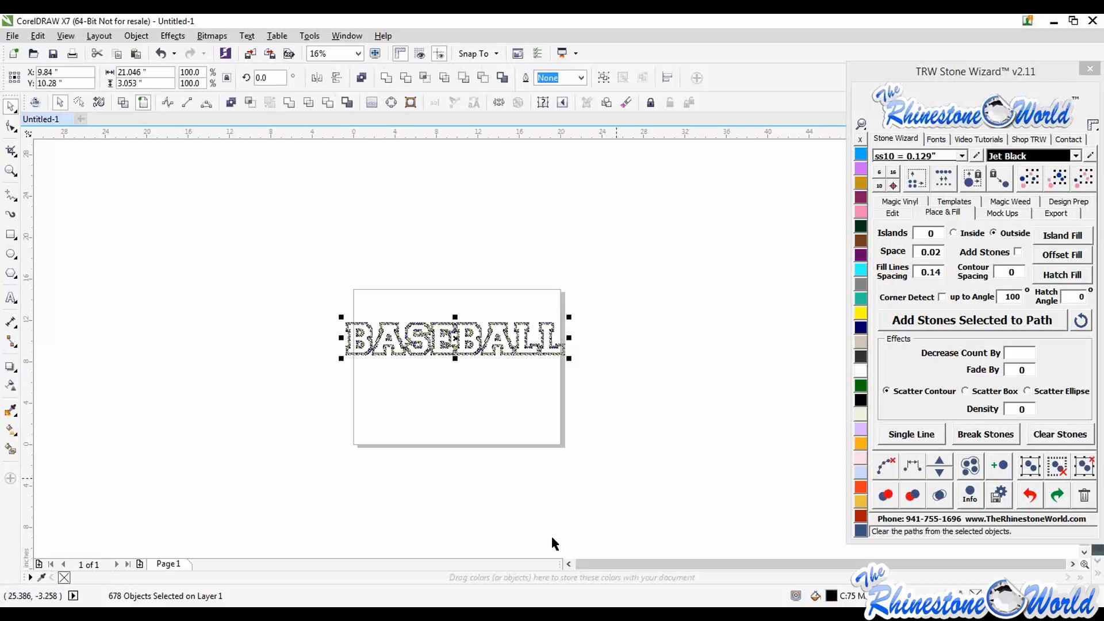
- Switch to the Rhinestone World store in Chrome and open its Design Downloads category
mouse_move(183, 614)
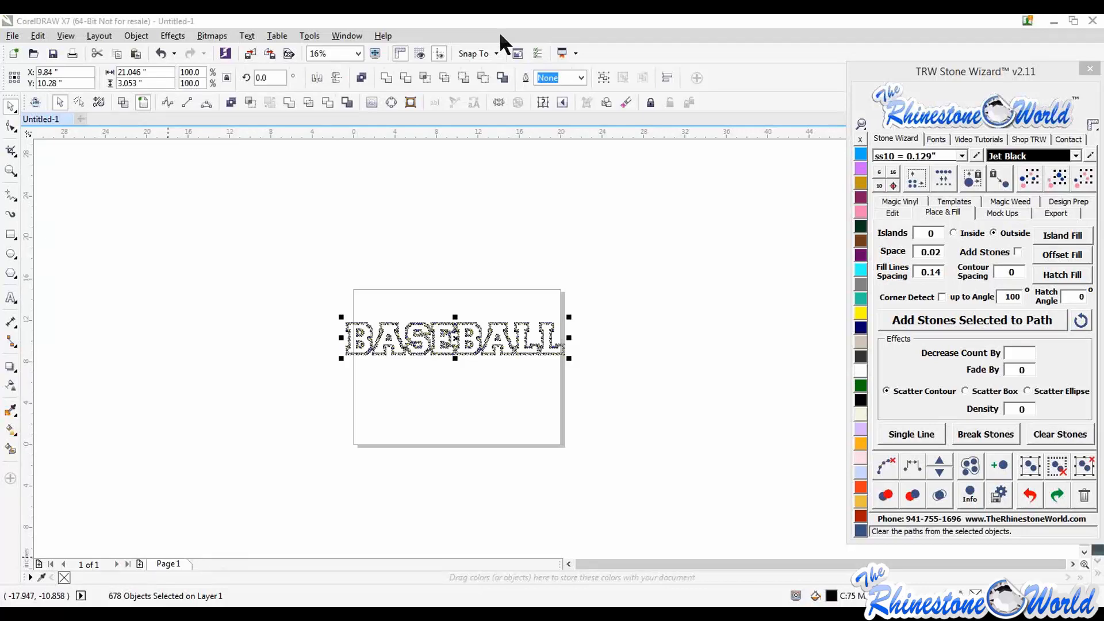
left_click_drag(499, 32, 357, 15)
left_click(1096, 91)
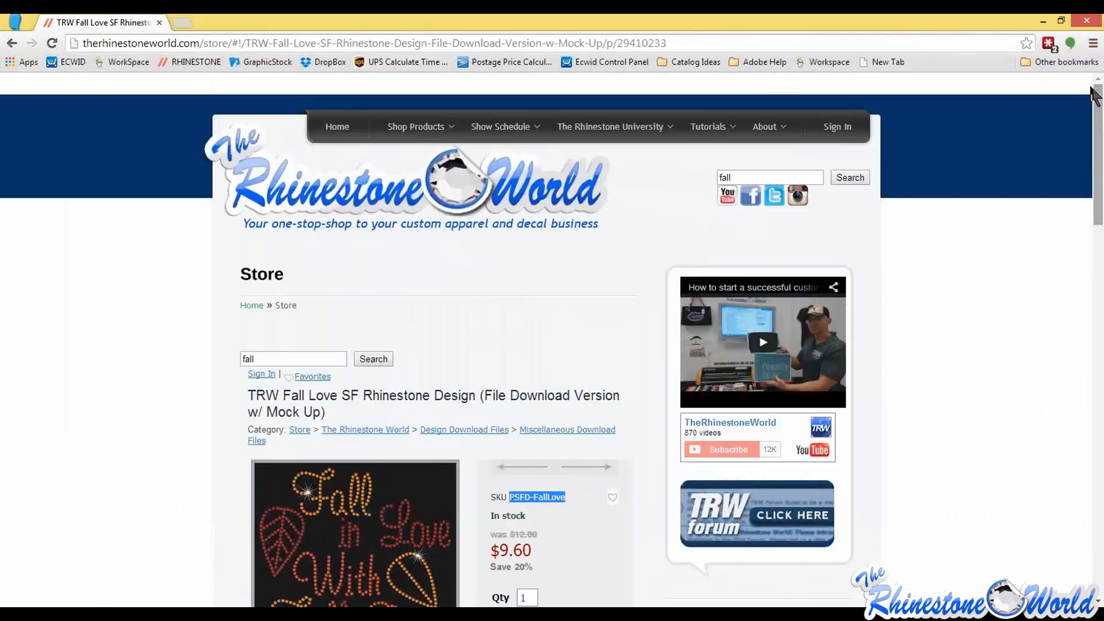
mouse_move(425, 129)
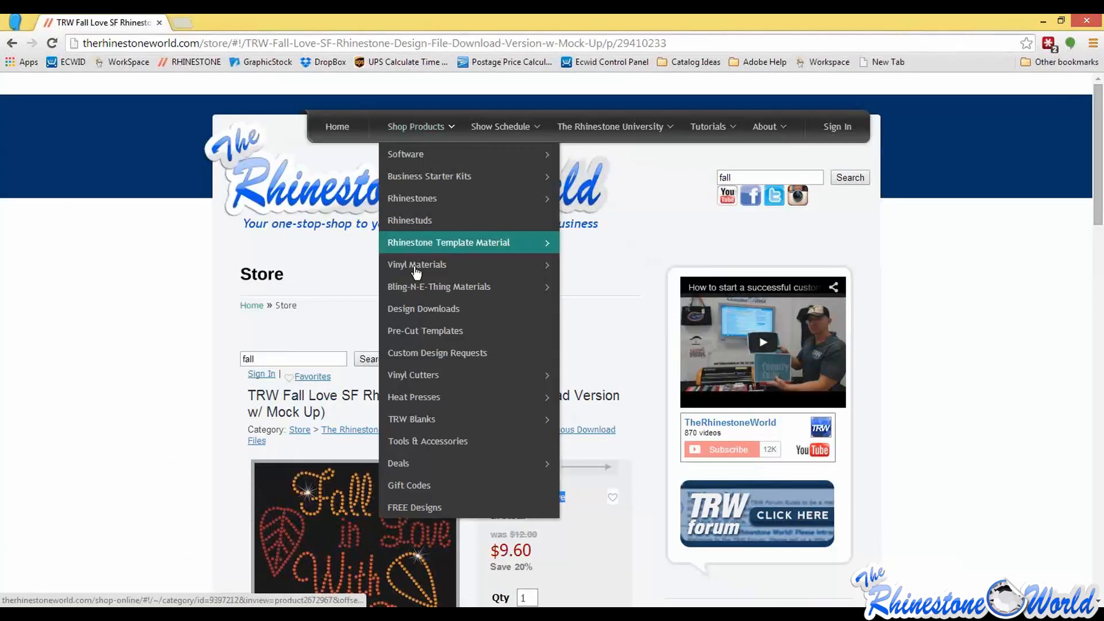
left_click(408, 312)
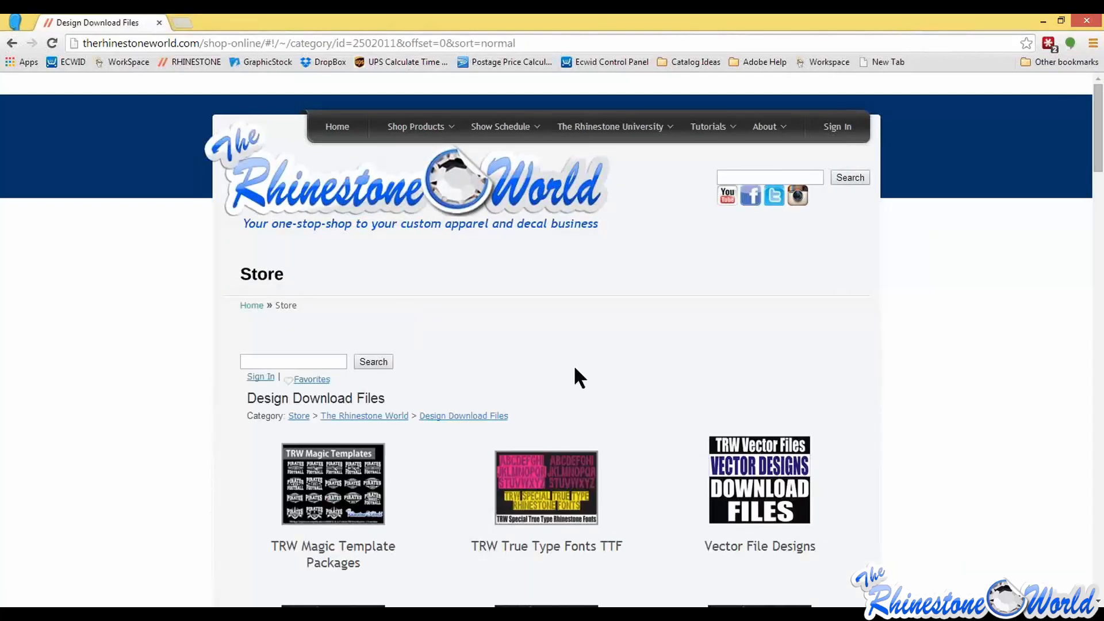
- Browse the TRW True Type Fonts TTF category to the TRW Rhinestone True-Type Fonts and open the Between 1.6"-2" size group
left_click(569, 488)
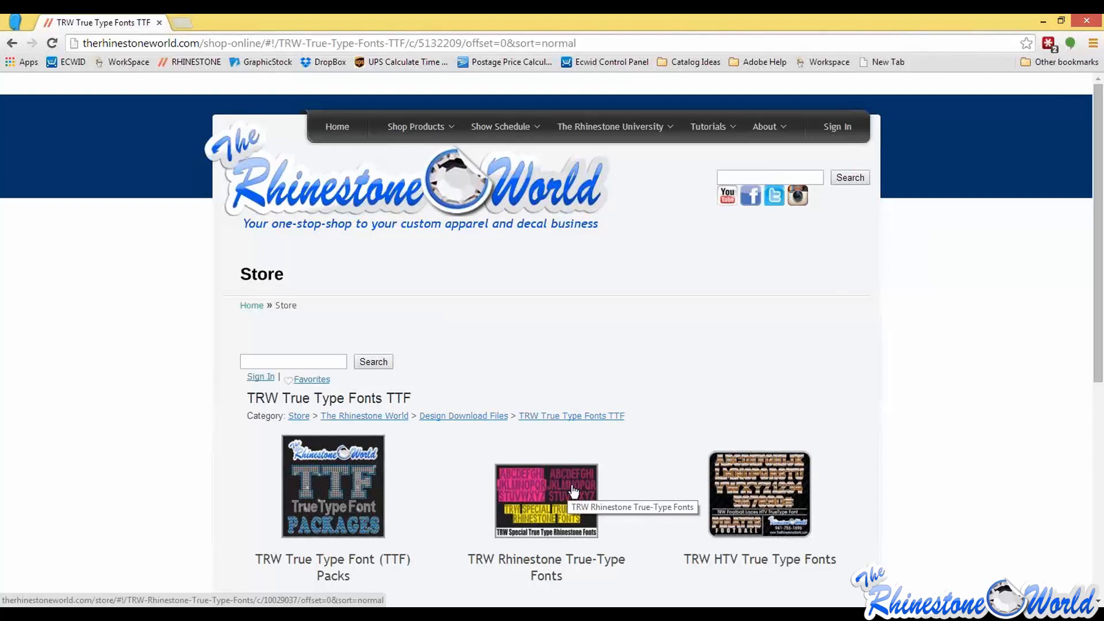
left_click(573, 491)
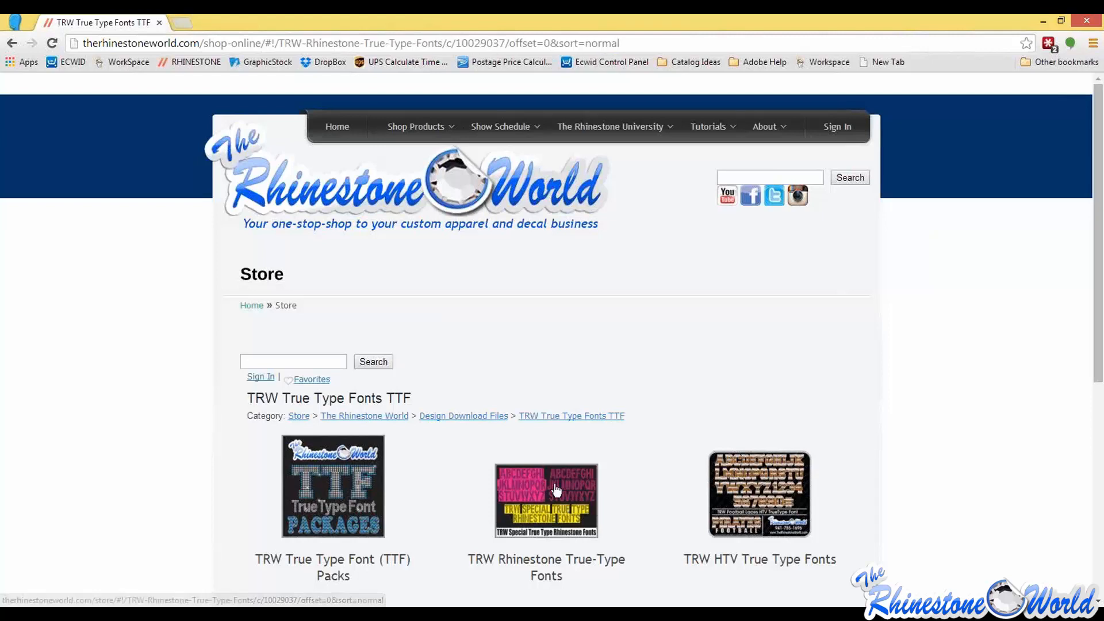
scroll(432, 408, "down", 2)
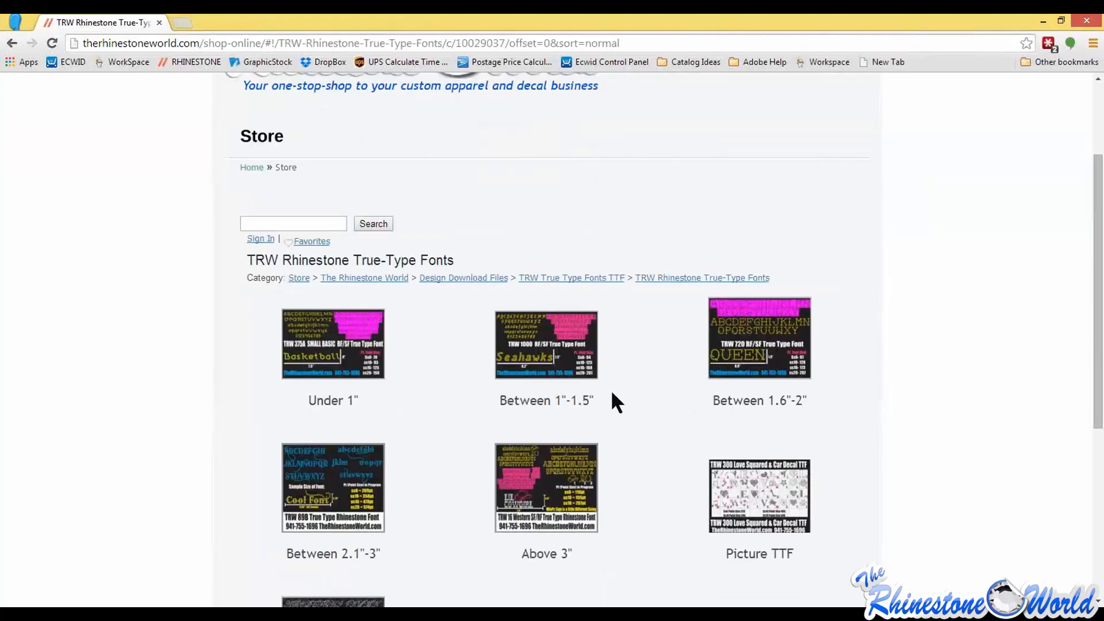
scroll(736, 403, "down", 2)
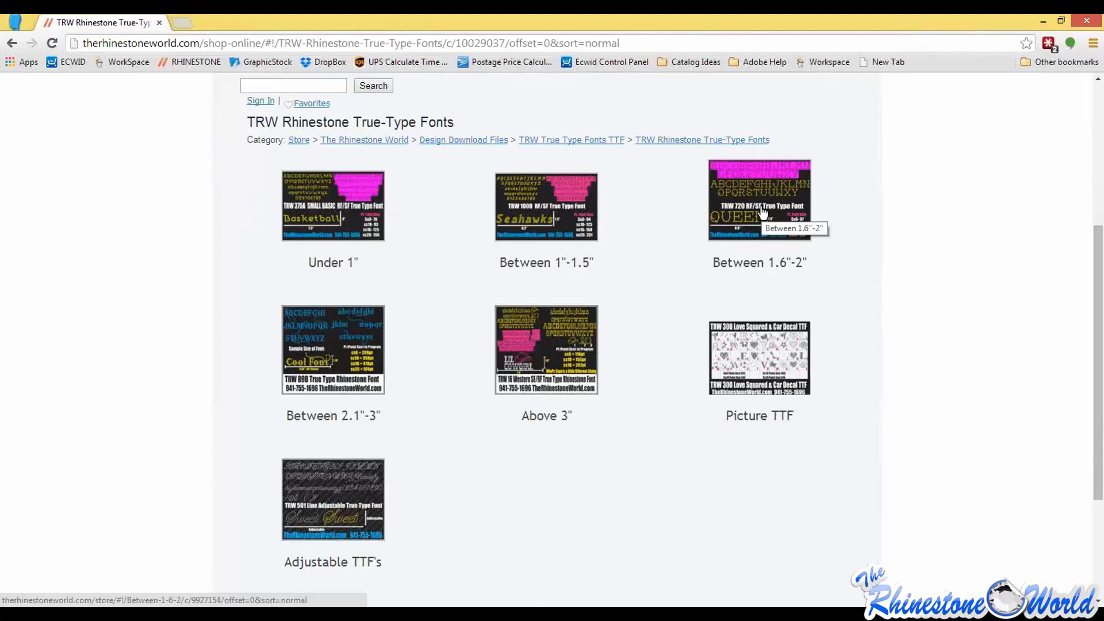
left_click(759, 217)
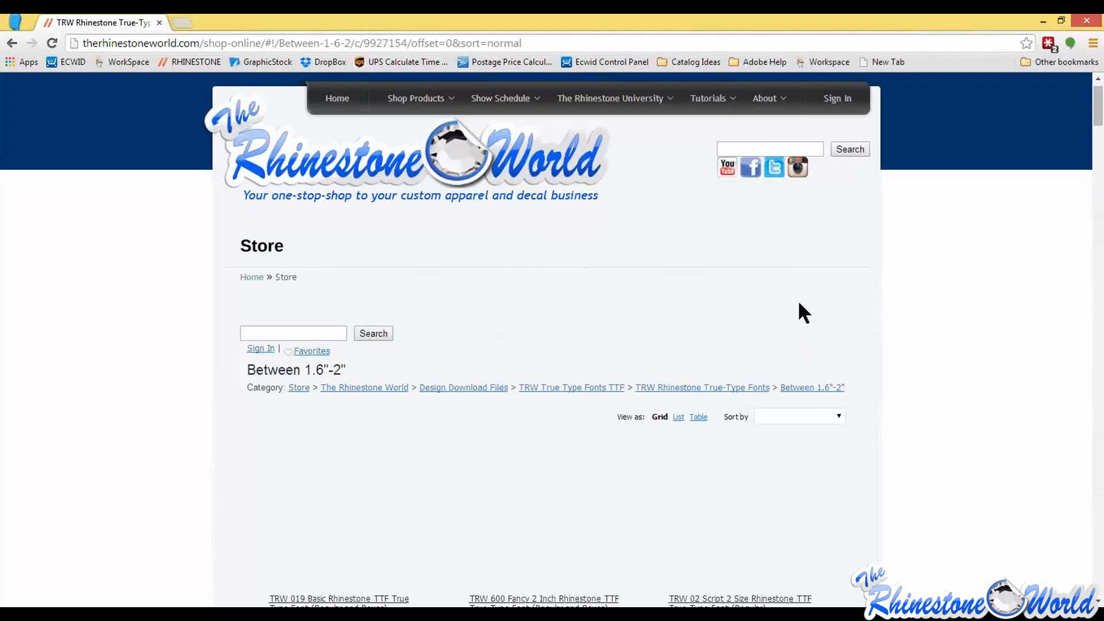
- Open the TRW 600 Fancy 2 Inch Rhinestone TTF product page and review its point sizes for each stone size
scroll(981, 405, "down", 4)
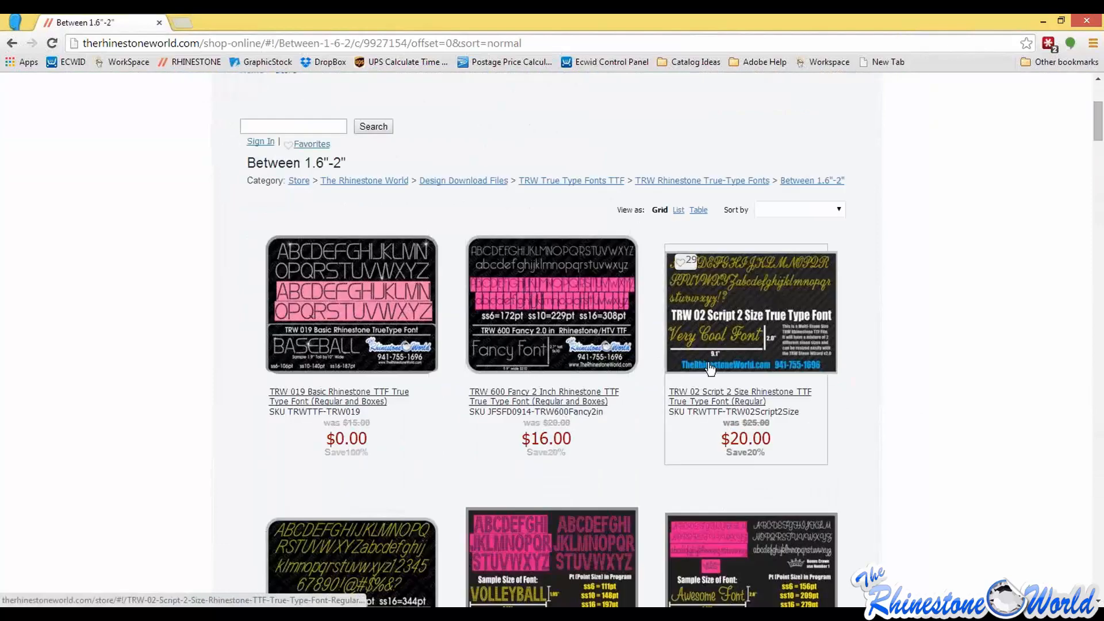
left_click(499, 358)
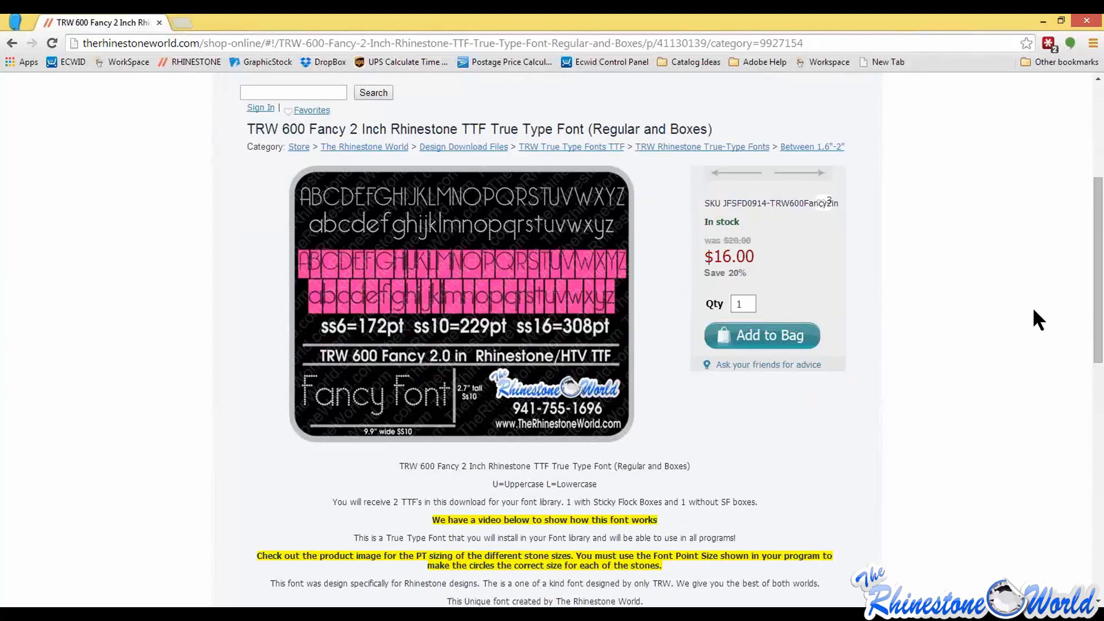
scroll(984, 442, "up", 5)
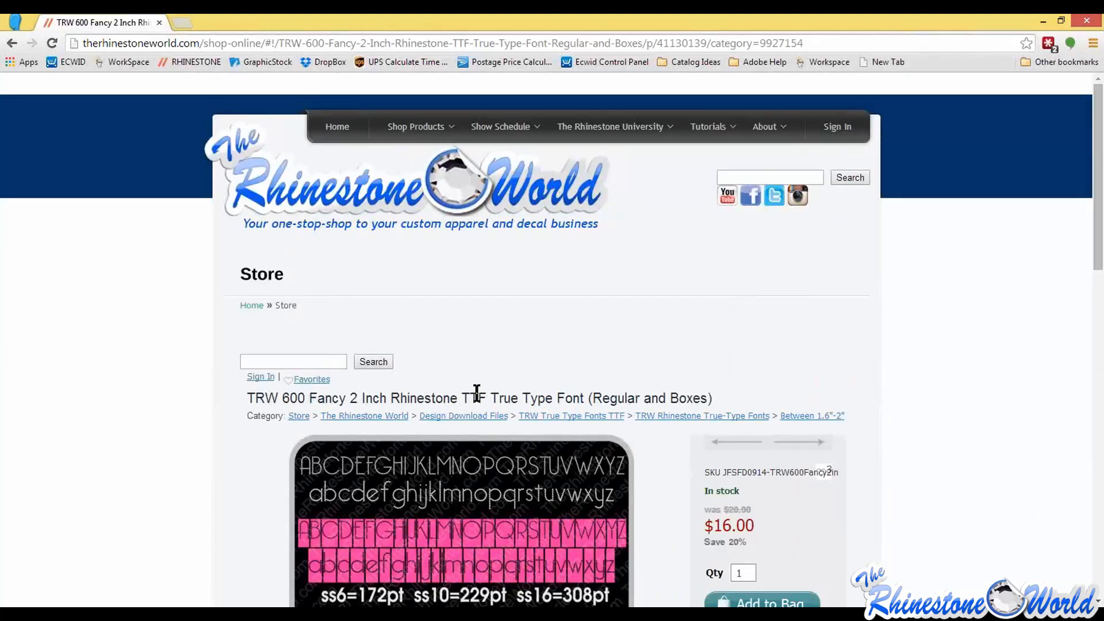
- Return to the TRW Rhinestone True-Type Fonts category and browse the fonts in the Between 1"-1.5" size group
left_click(699, 414)
scroll(546, 437, "down", 3)
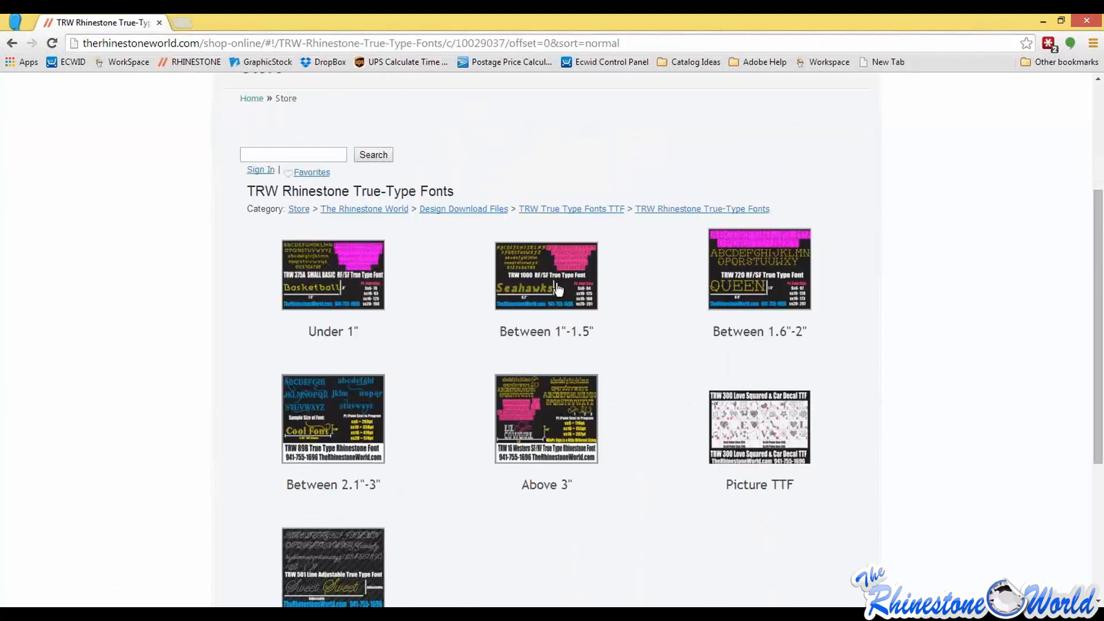
left_click(556, 282)
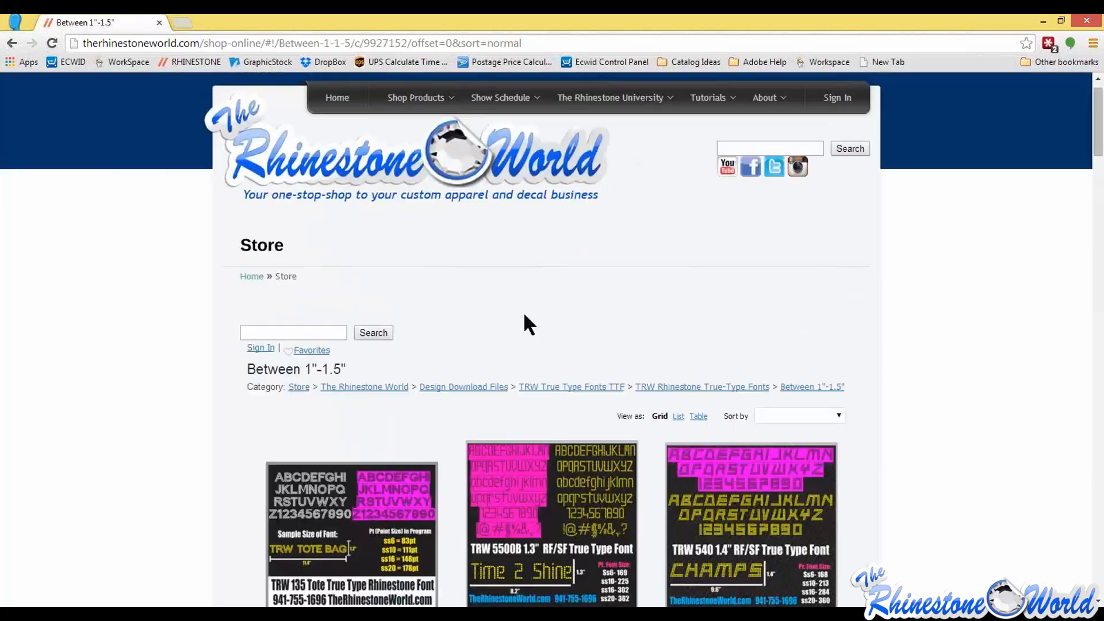
scroll(501, 407, "down", 3)
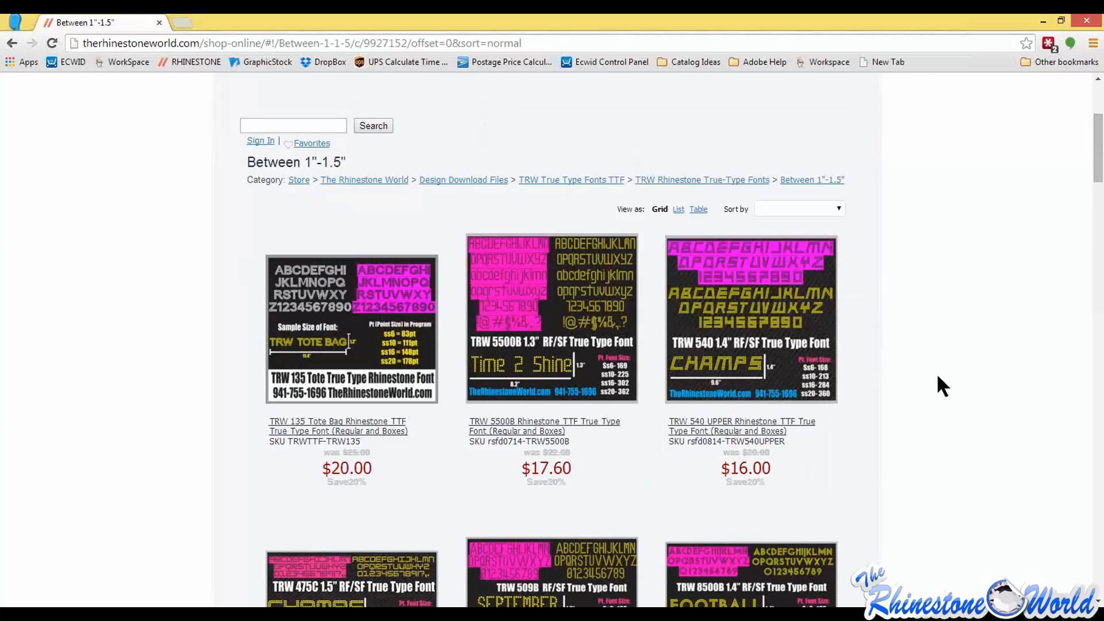
scroll(943, 370, "down", 1)
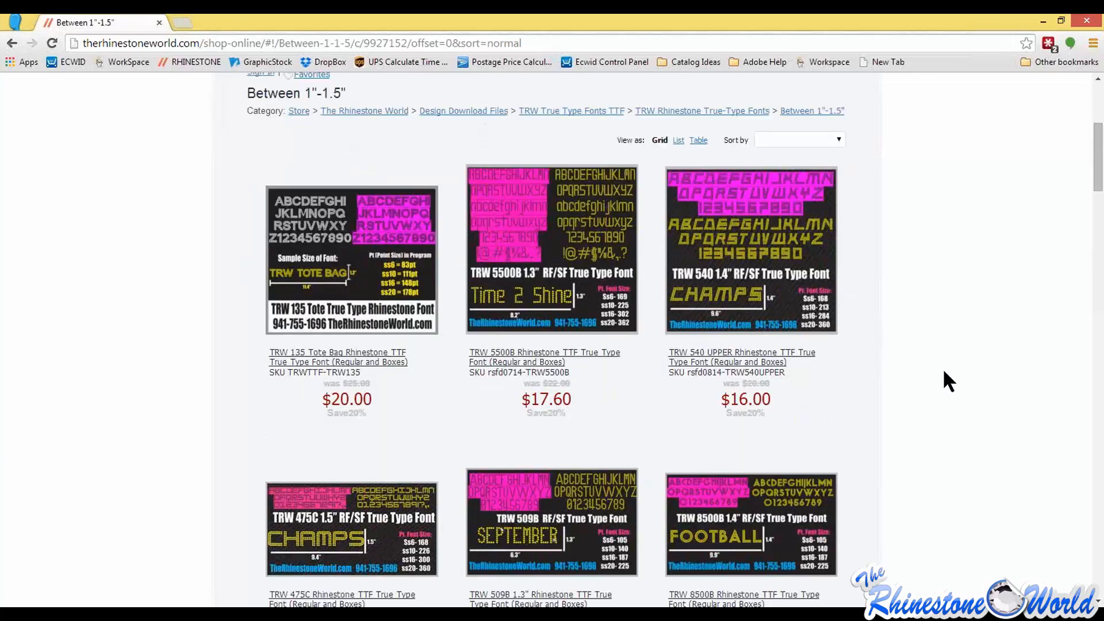
scroll(946, 382, "down", 2)
scroll(954, 345, "up", 4)
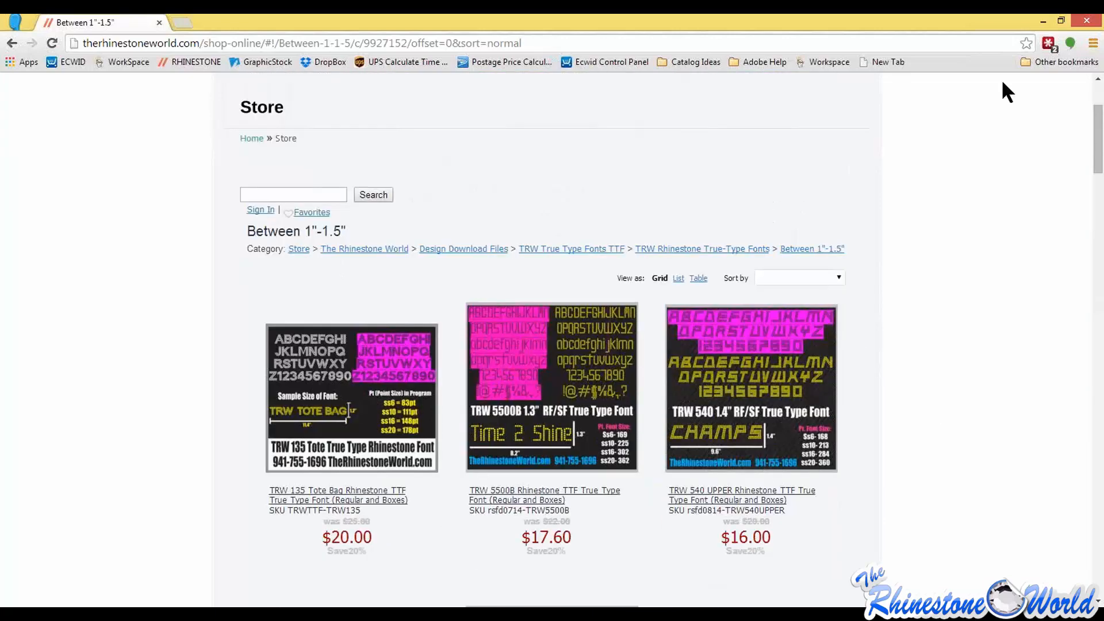
- Switch back to CorelDRAW and delete all the BASEBALL stones from the page
left_click(1046, 23)
left_click_drag(302, 234, 611, 441)
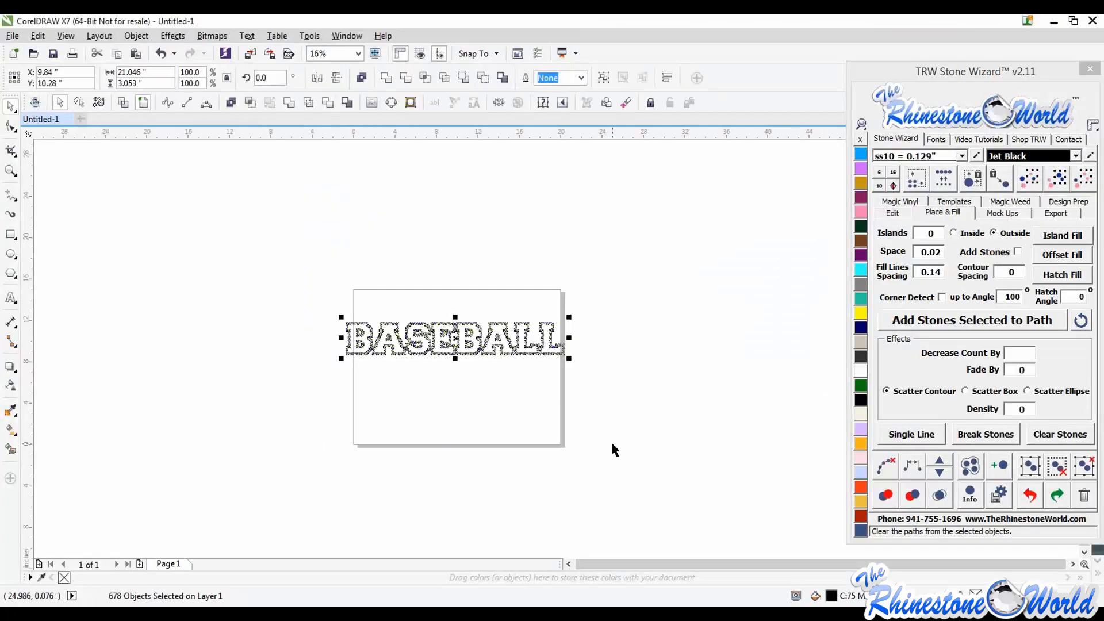
key("Delete")
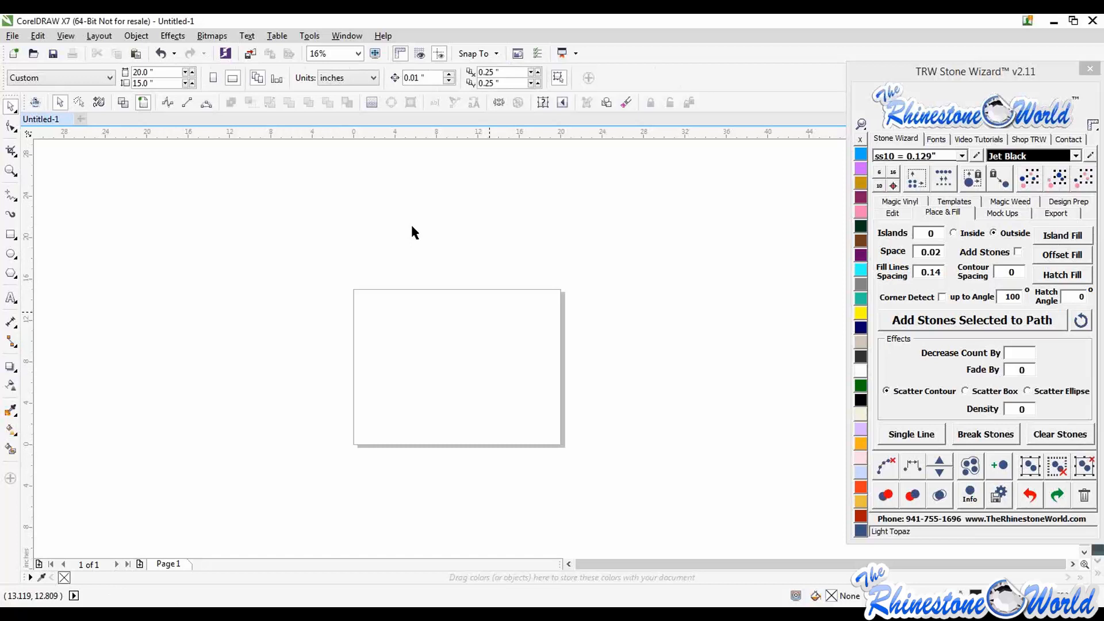
- Move the TRW Stone Wizard window inward so it clears the color palette
left_click(12, 297)
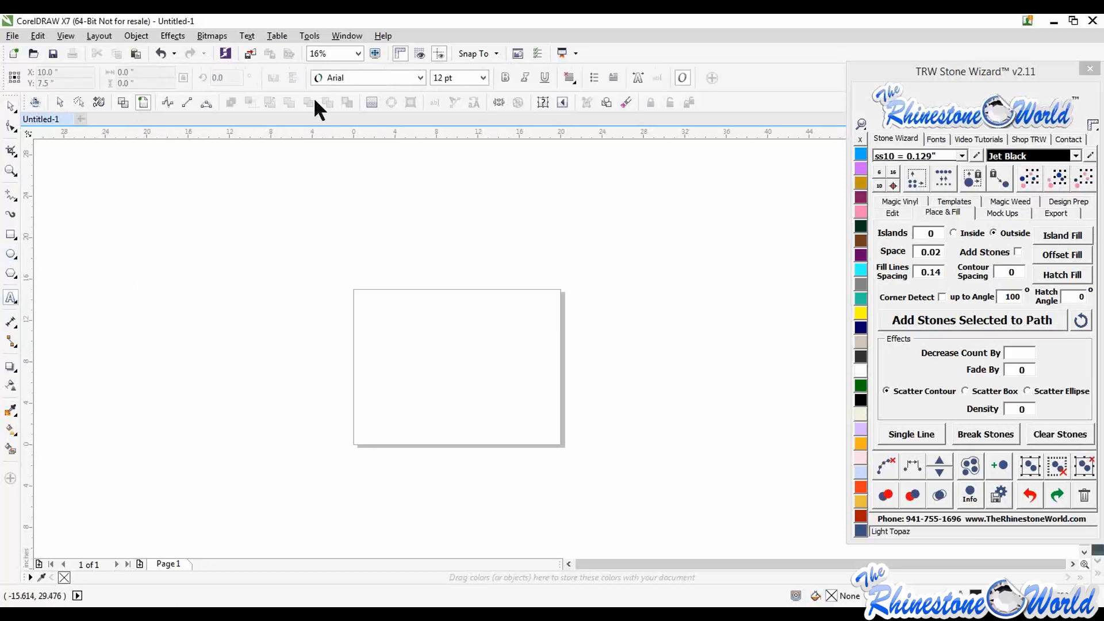
left_click(11, 106)
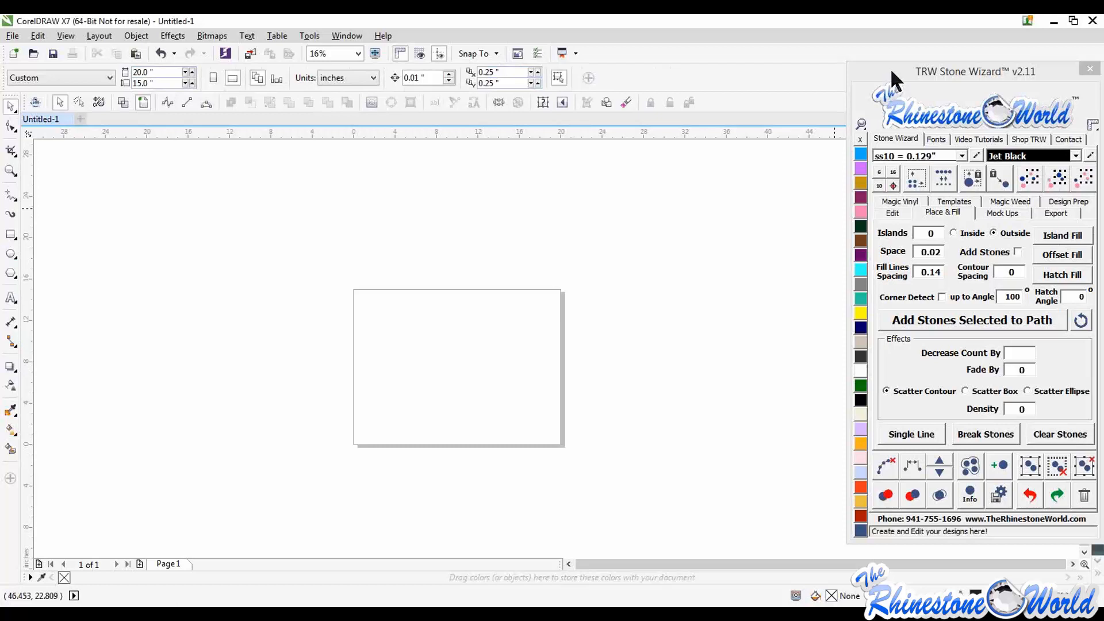
left_click_drag(890, 68, 849, 56)
left_click(406, 372)
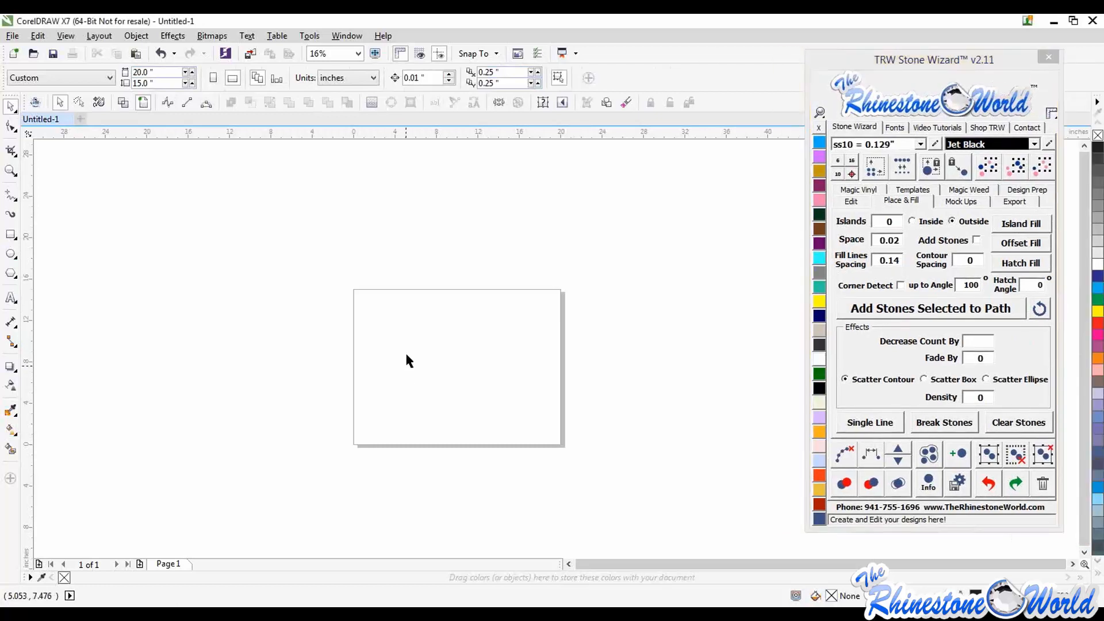
scroll(406, 368, "up", 2)
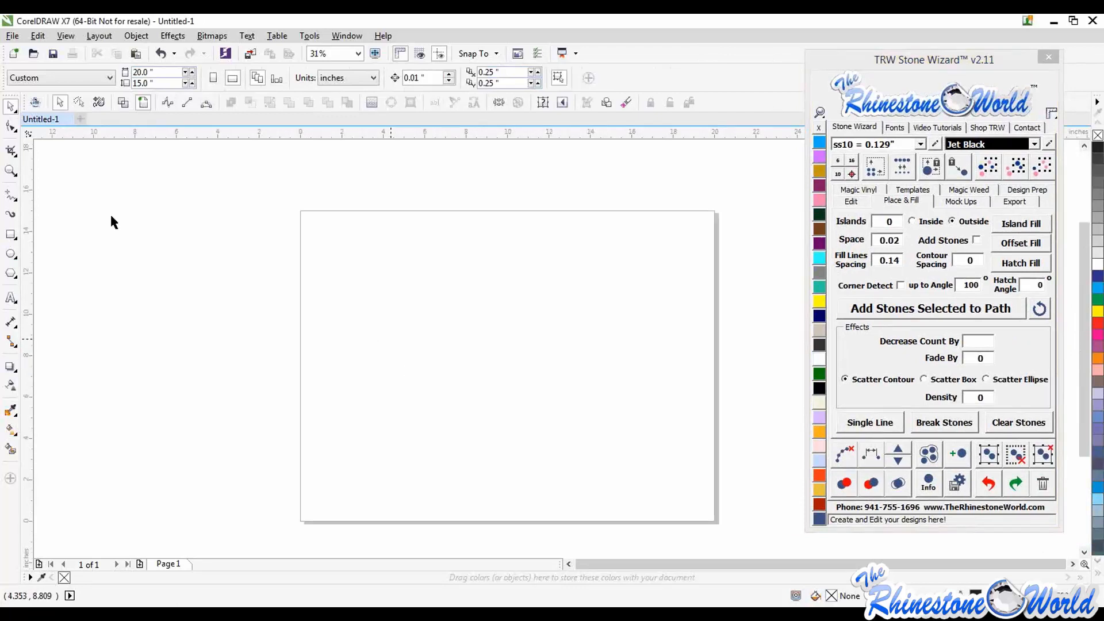
- Add the artistic text Happy in College-Black at 175 pt and position it inside the page near the upper edge
left_click(11, 297)
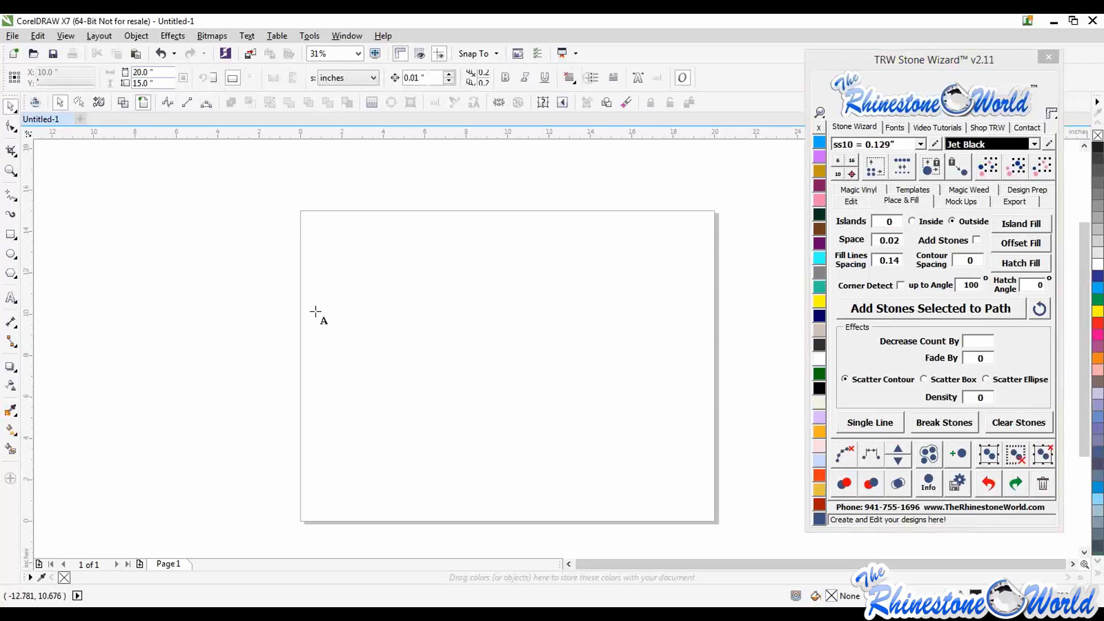
left_click(330, 260)
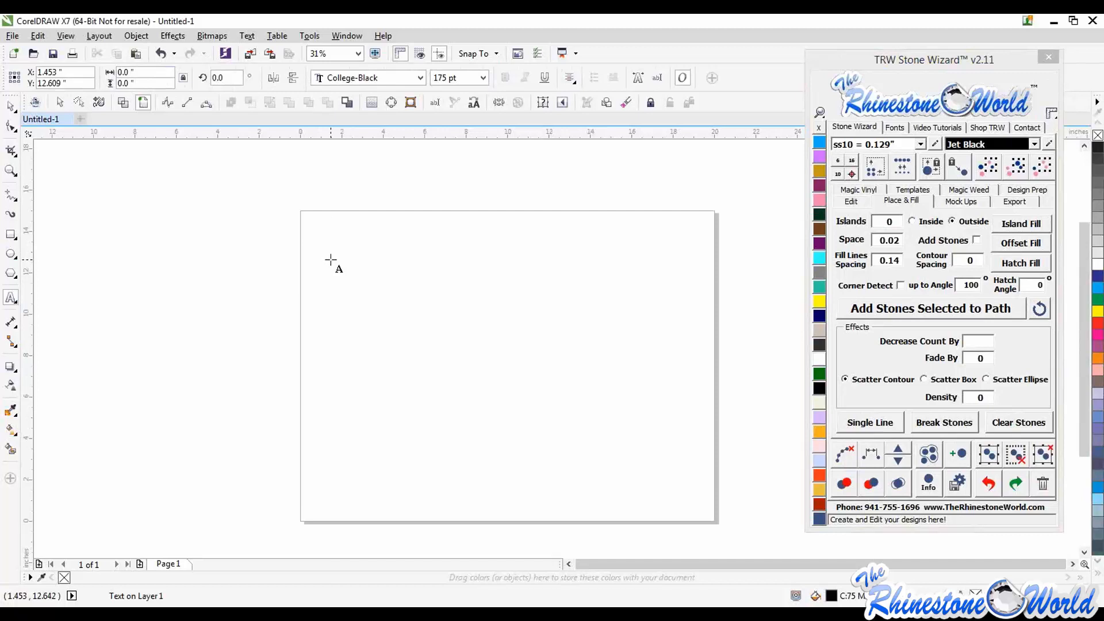
type("Happy")
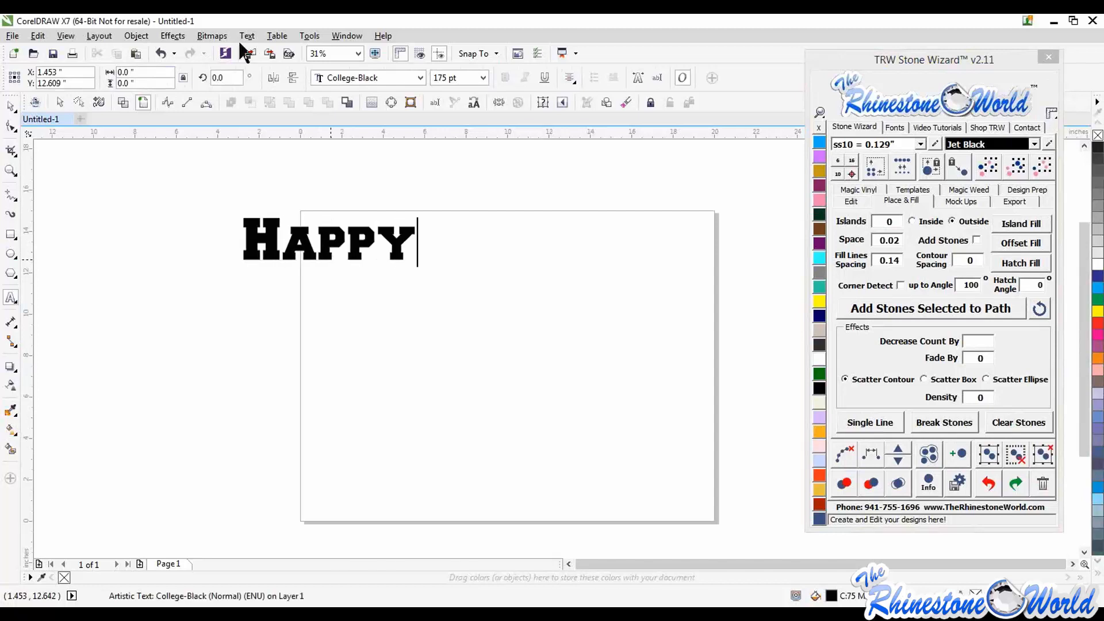
key("ctrl+space")
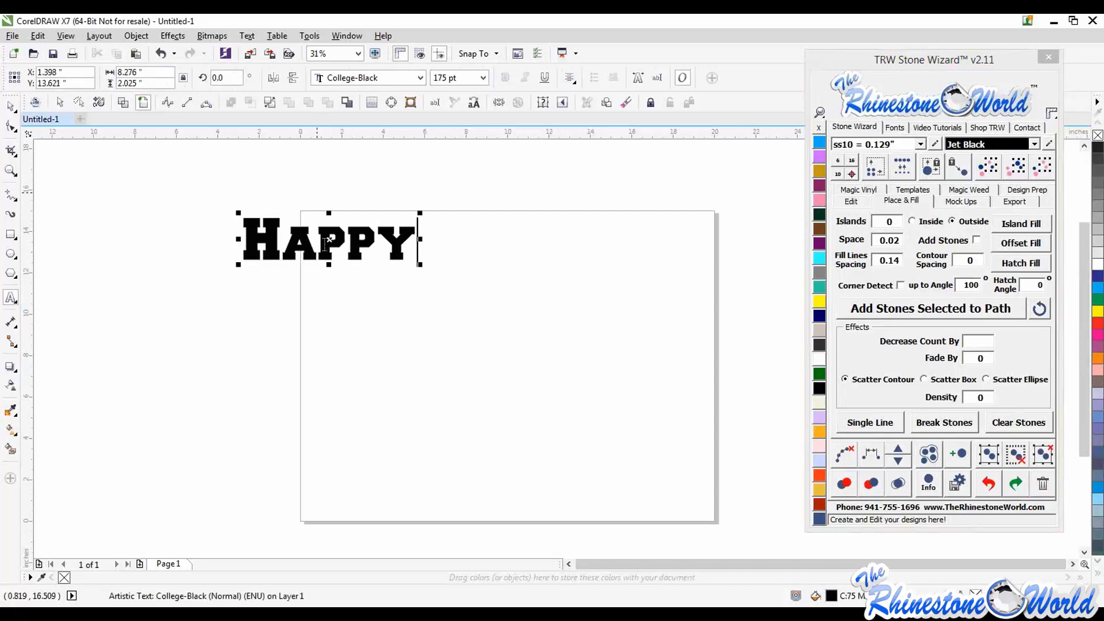
left_click_drag(332, 240, 423, 251)
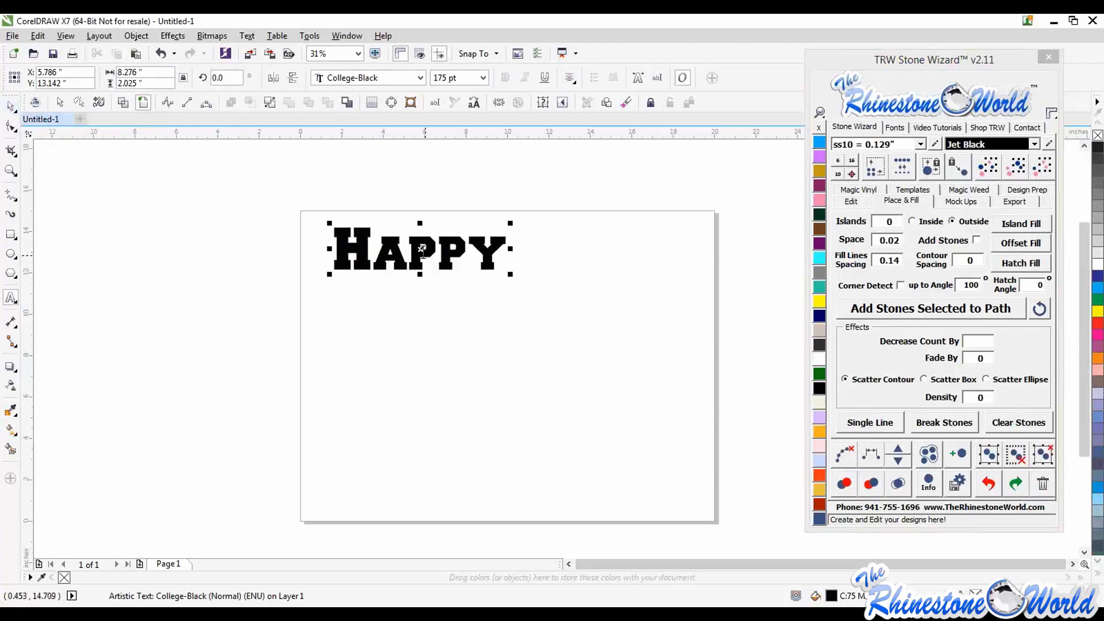
- Duplicate the Happy text directly below the original and select the upper one
left_click_drag(420, 262, 420, 347)
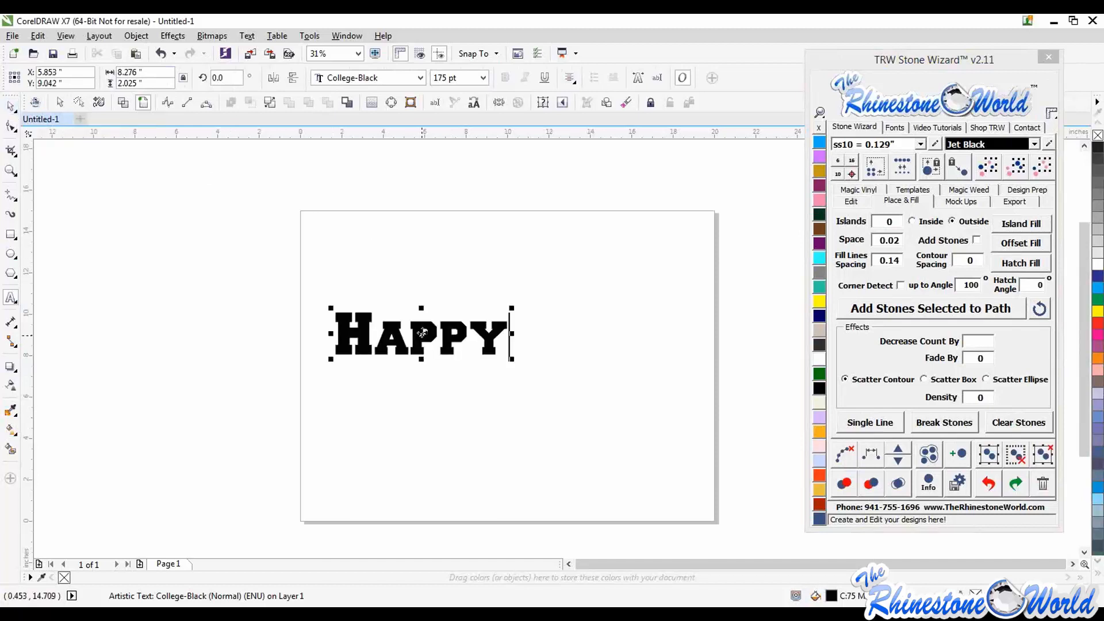
left_click_drag(422, 250, 416, 329)
left_click(10, 105)
right_click(422, 352)
left_click(421, 250)
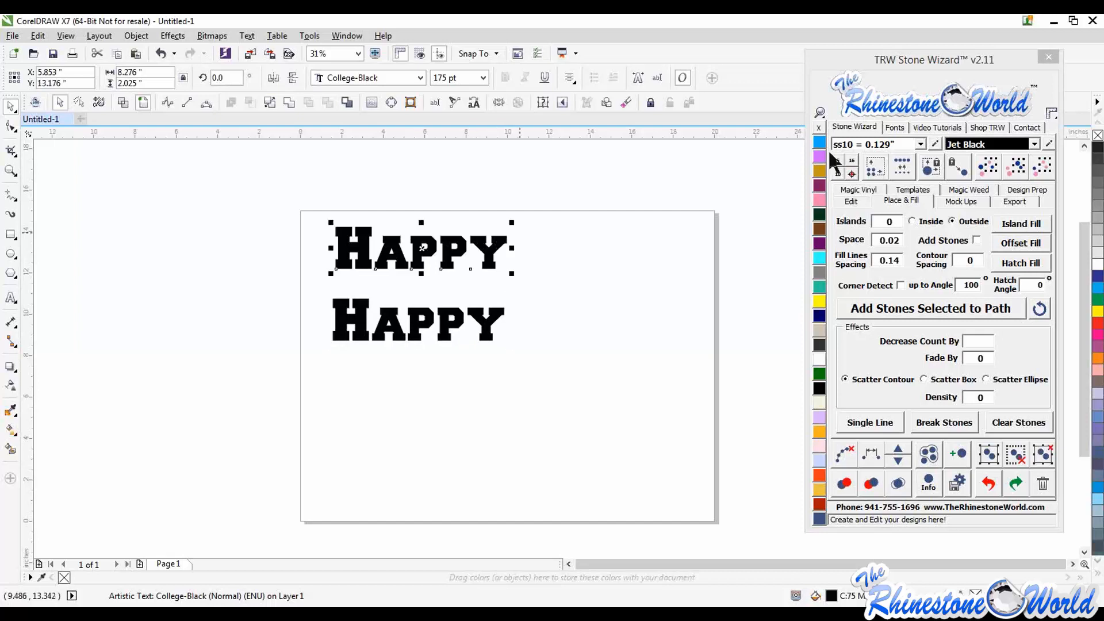
- Try applying the TRW 02 Script 2 Size font to the upper Happy and resizing it for ss10 with every stone replaced at 0.129 in
left_click(895, 129)
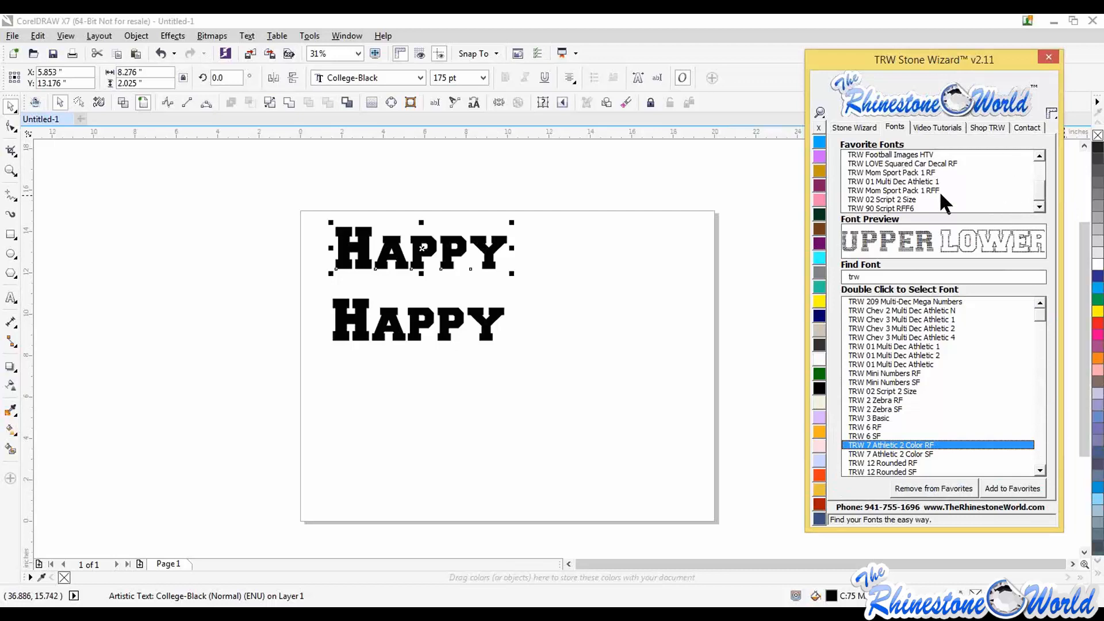
double_click(879, 200)
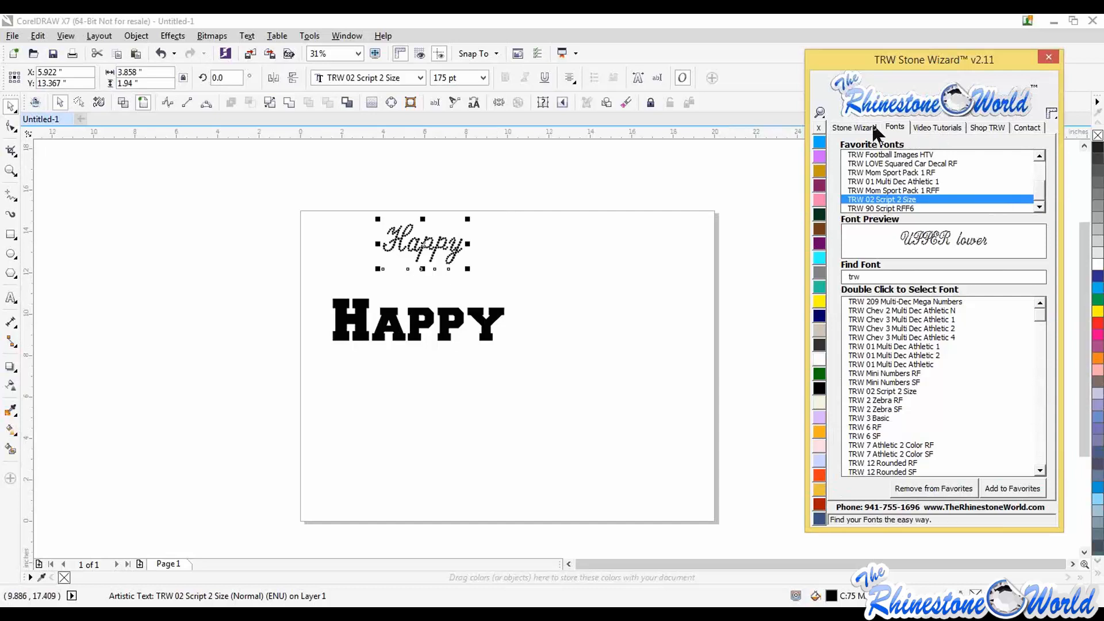
left_click(854, 127)
left_click(870, 163)
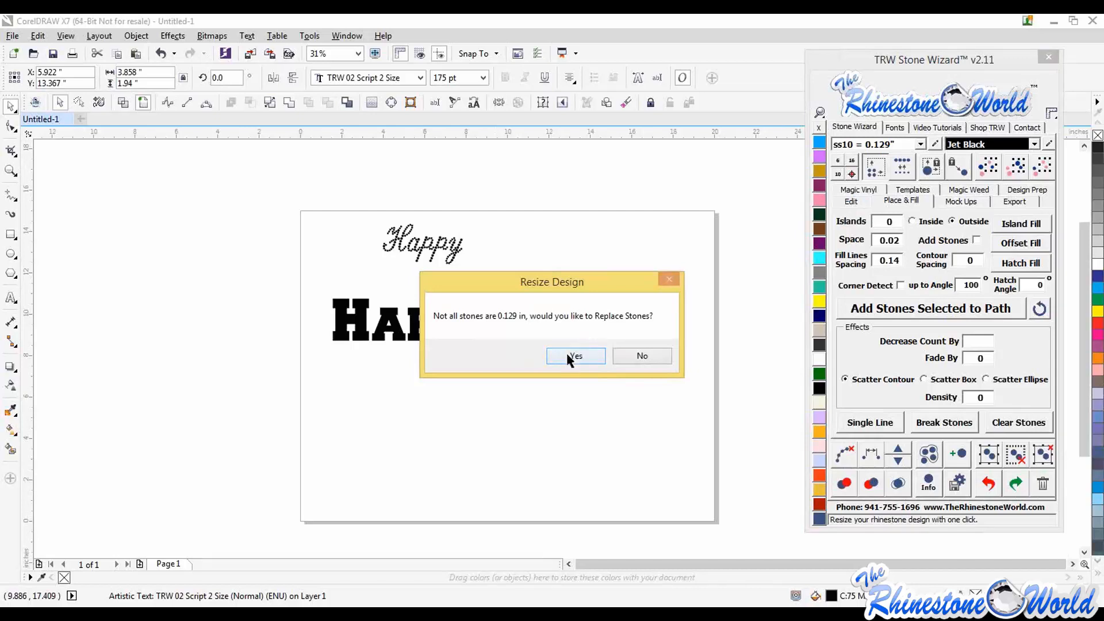
left_click(573, 355)
scroll(427, 242, "up", 4)
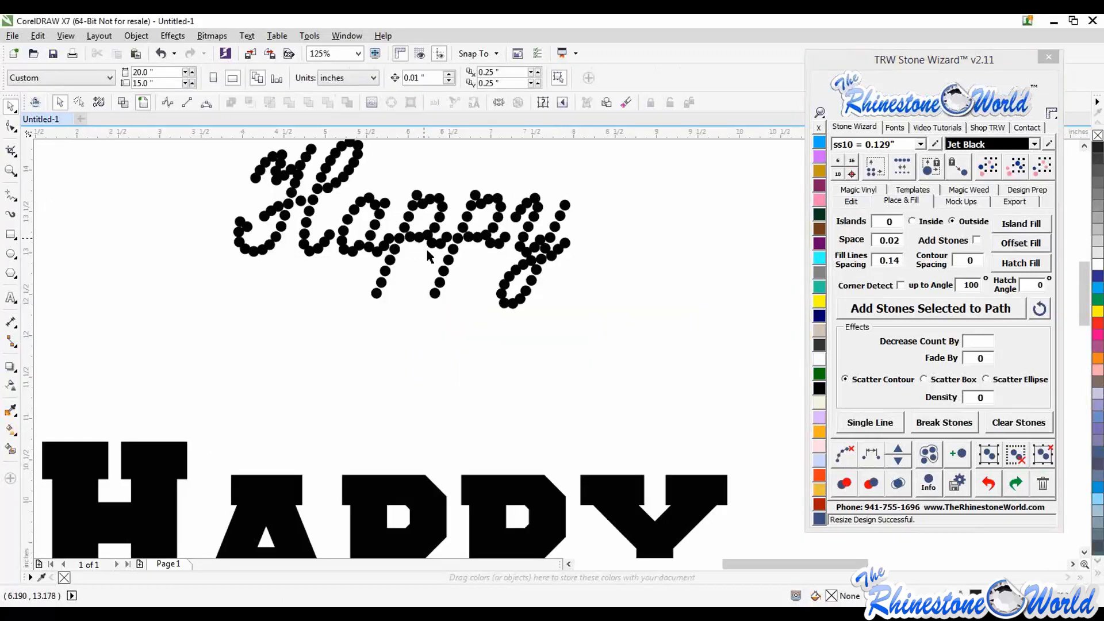
scroll(427, 256, "down", 2)
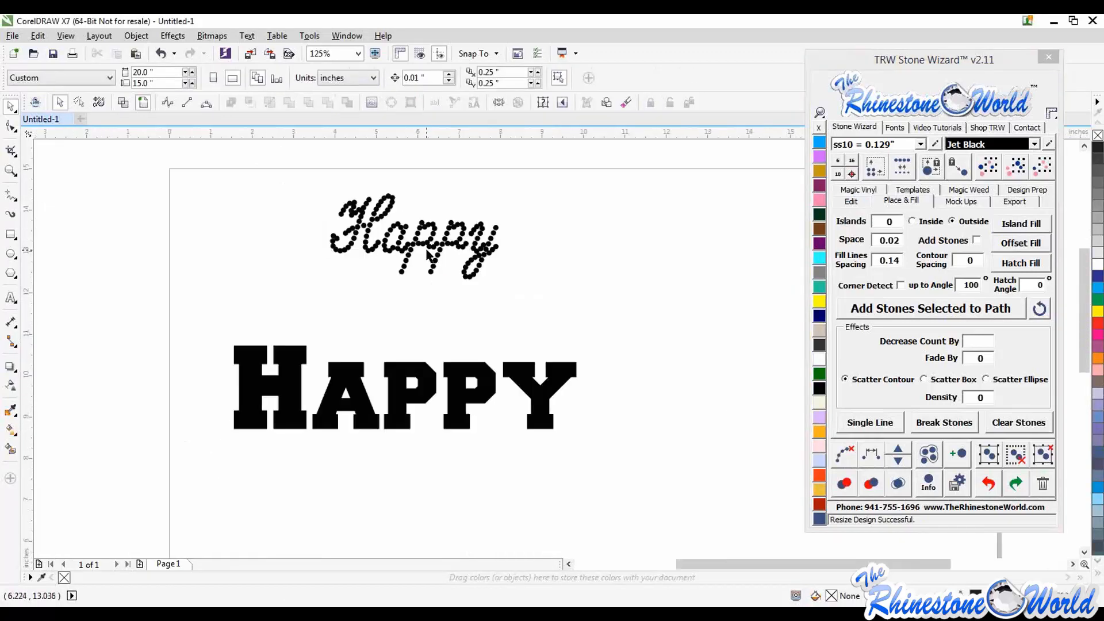
scroll(444, 219, "up", 4)
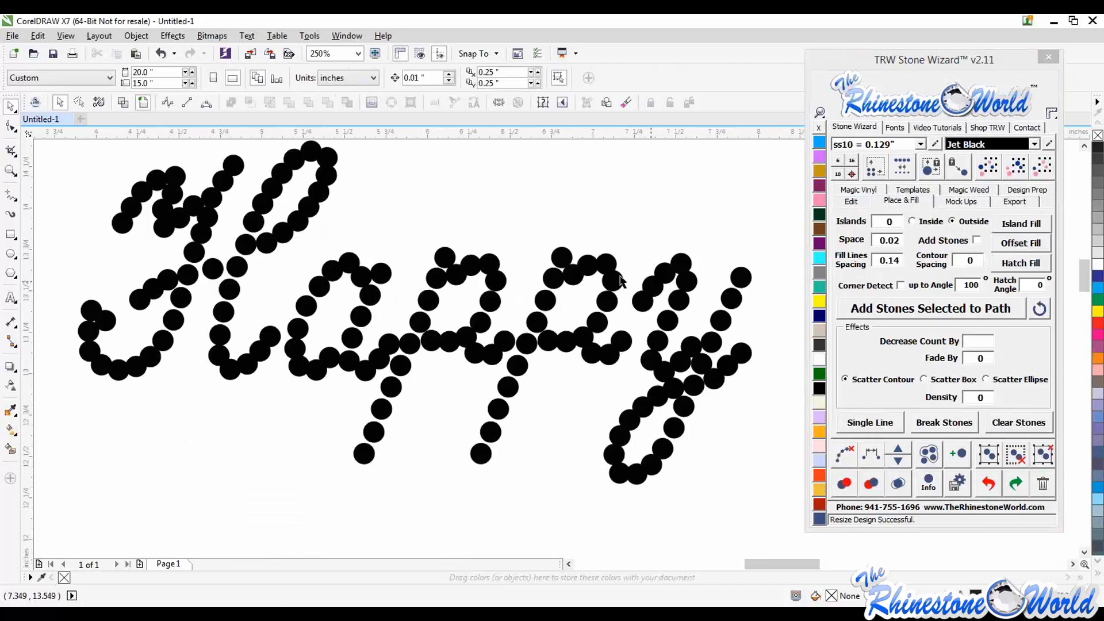
- Undo the ss10 stone replacement and the script font change on the upper Happy
left_click(981, 481)
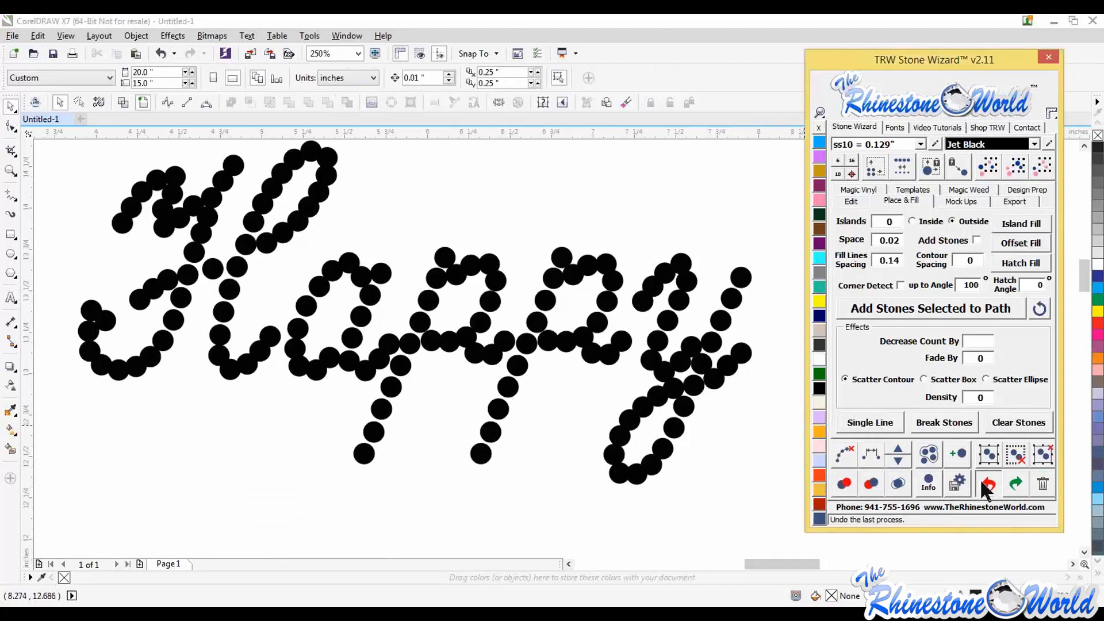
left_click(979, 478)
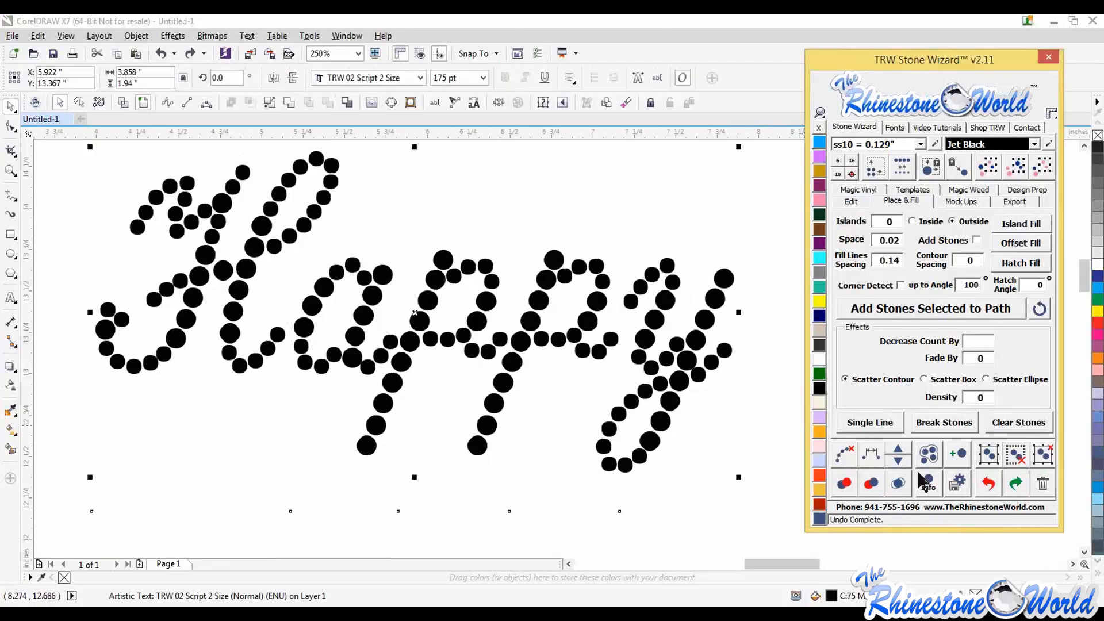
left_click(988, 482)
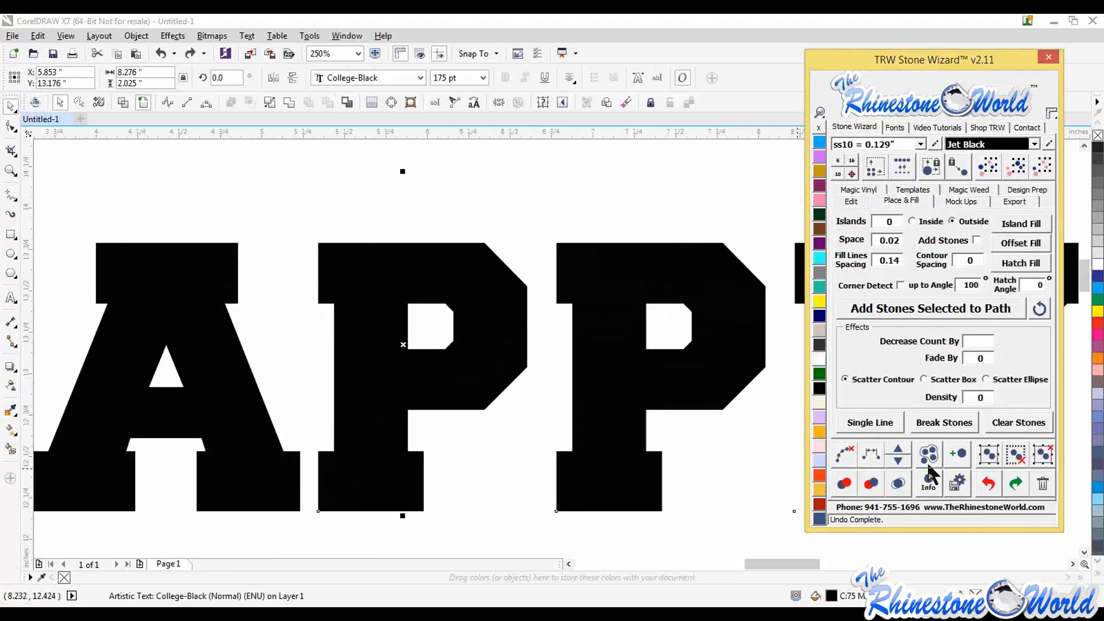
- Apply the TRW 02 Script 2 Size font to the upper Happy and resize the design for ss10 without replacing its stones
left_click(894, 127)
double_click(888, 200)
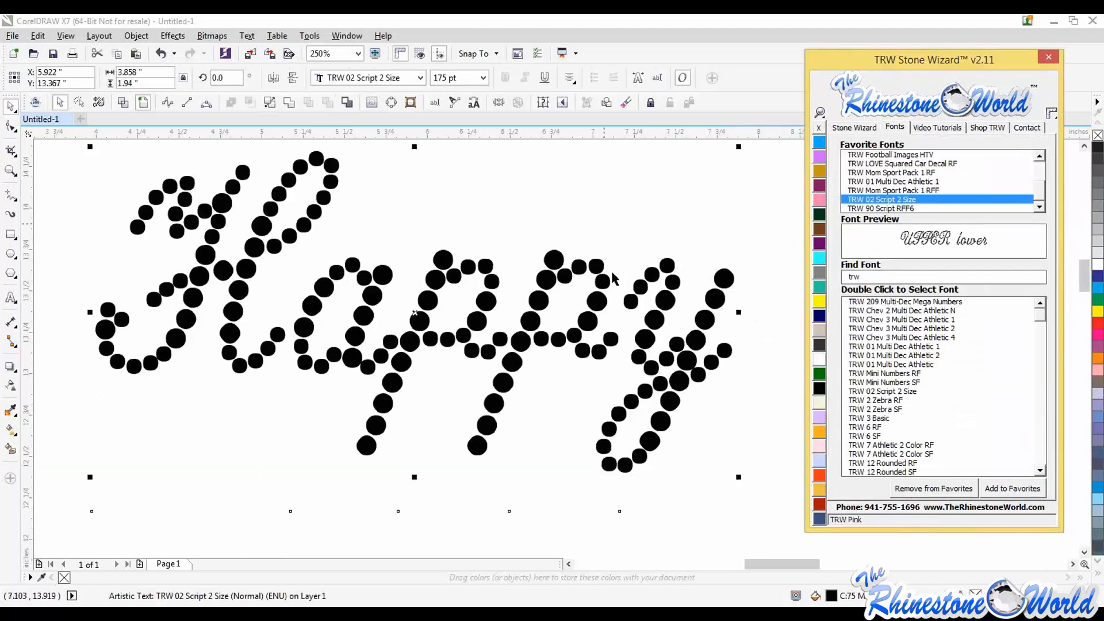
left_click(854, 127)
left_click(875, 166)
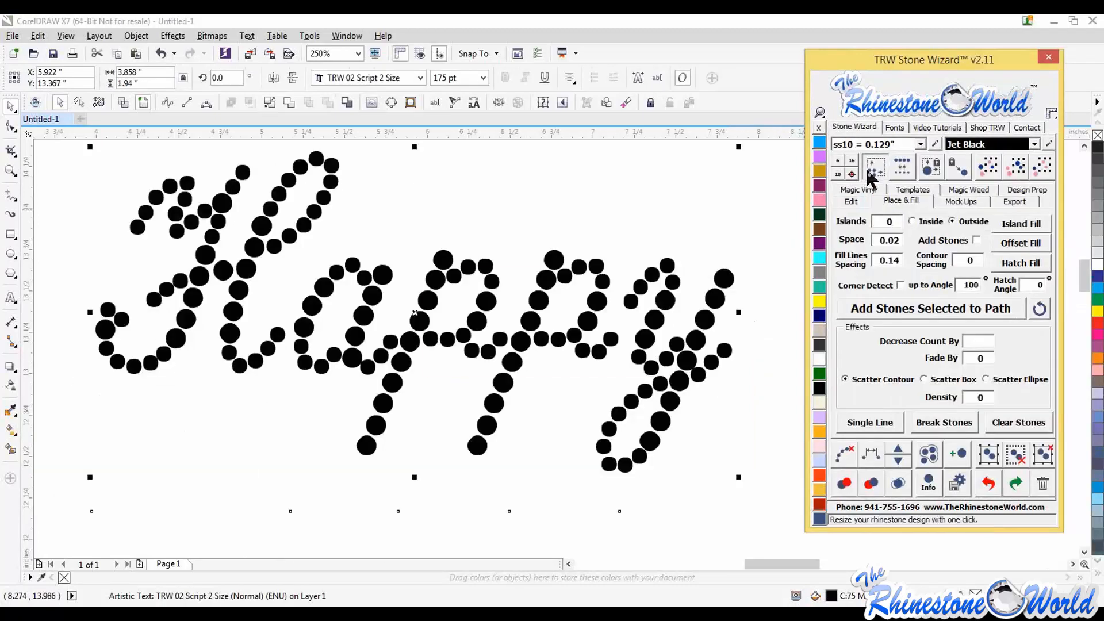
left_click(633, 353)
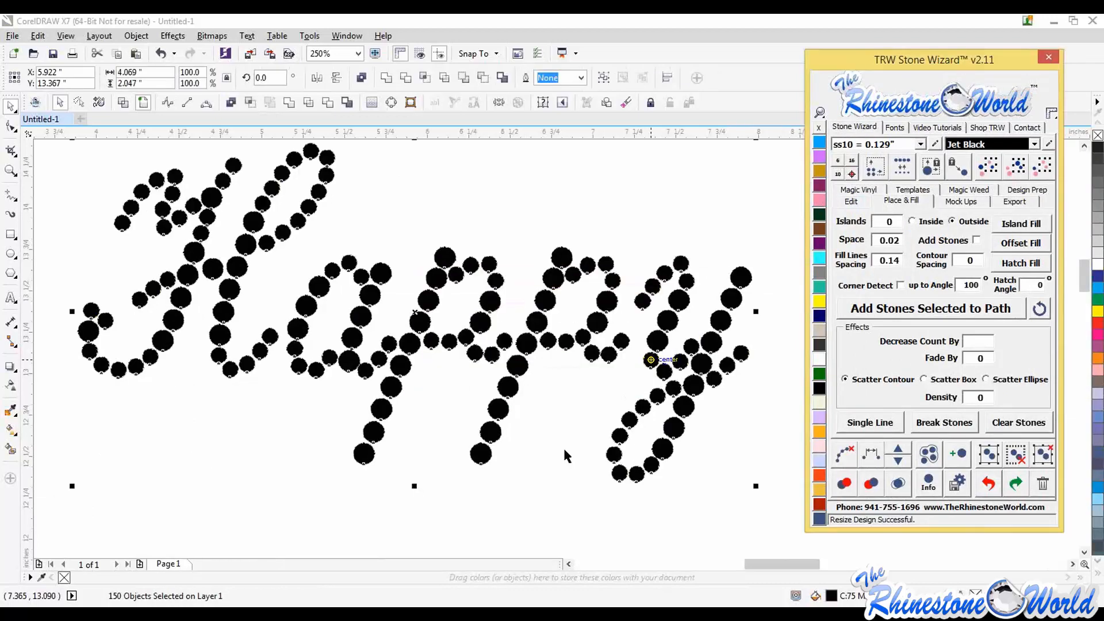
- Select a single small stone in the letter a of the script Happy and check its size
left_click(577, 368)
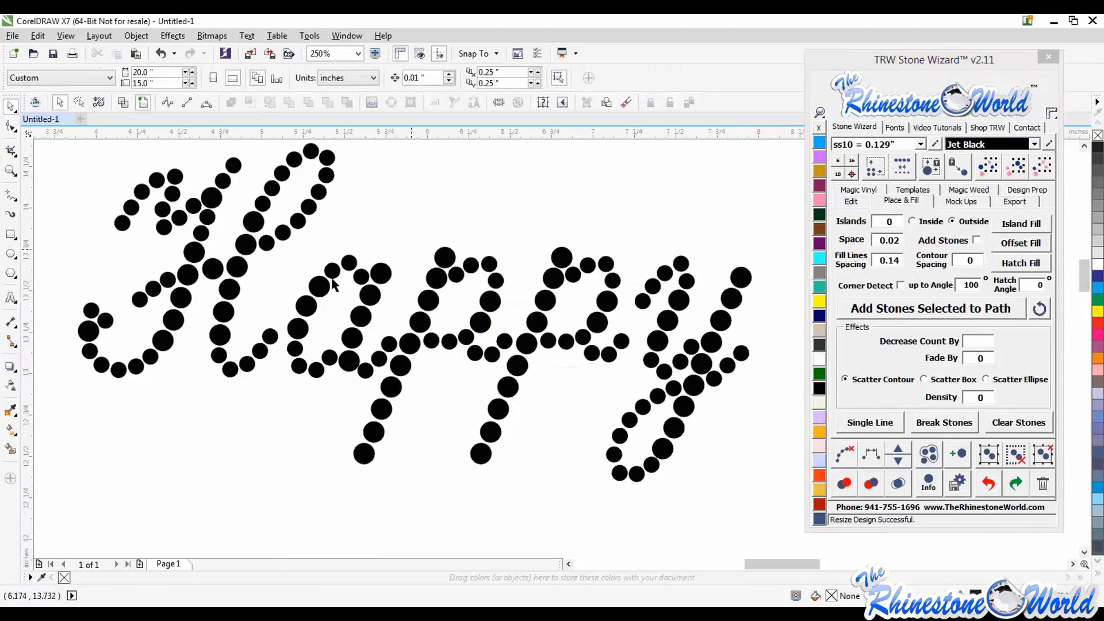
left_click(378, 281)
scroll(377, 282, "up", 3)
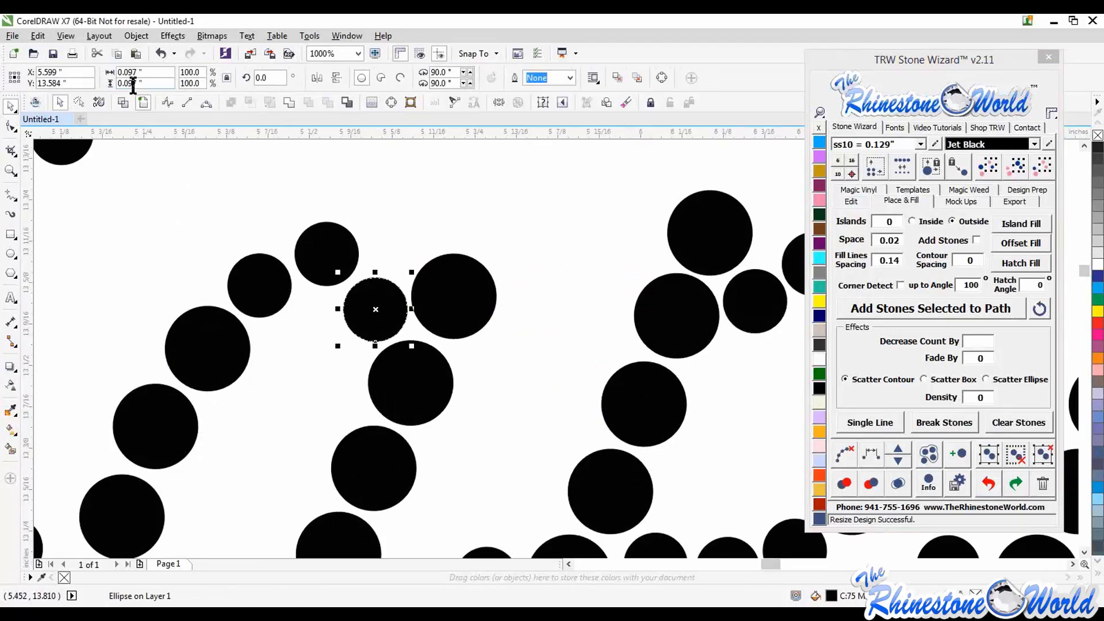
- Select the large stone beside the small one in the letter a of the script Happy and check its size
left_click(450, 276)
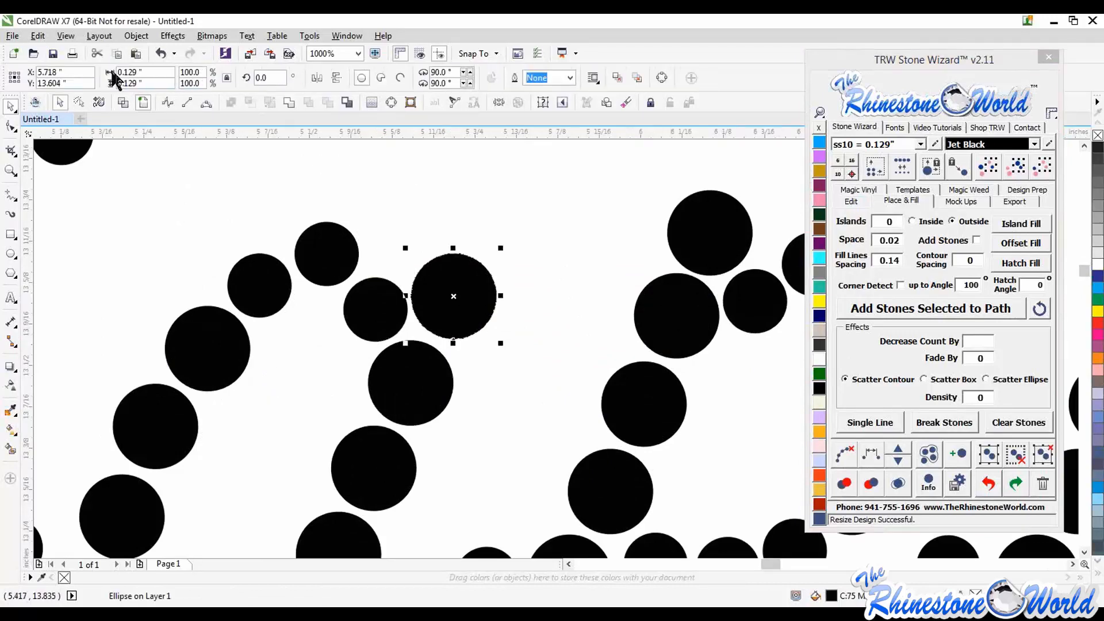
left_click(431, 192)
scroll(432, 201, "down", 3)
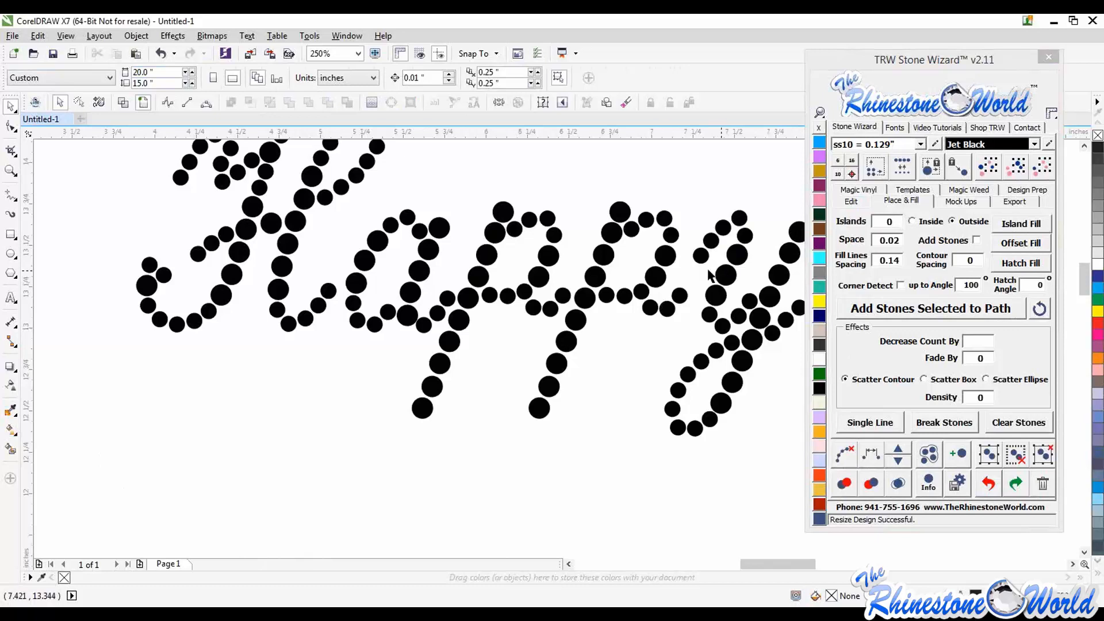
scroll(664, 280, "down", 2)
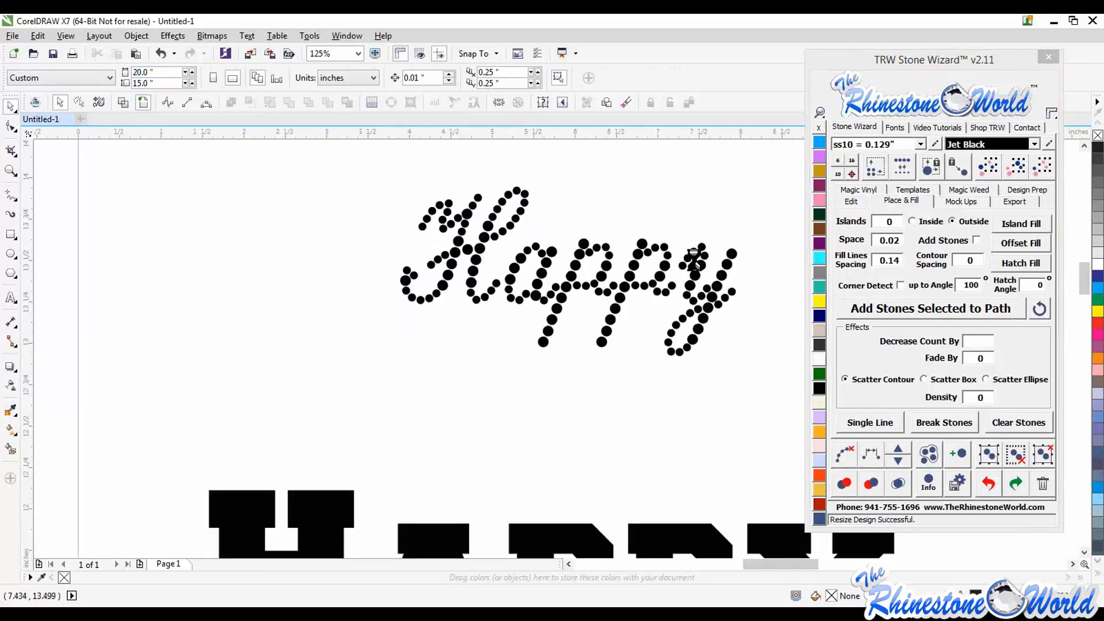
- Add a copy of a small stone in the gap between the second p and the y of the script Happy
scroll(665, 287, "up", 3)
scroll(588, 332, "down", 2)
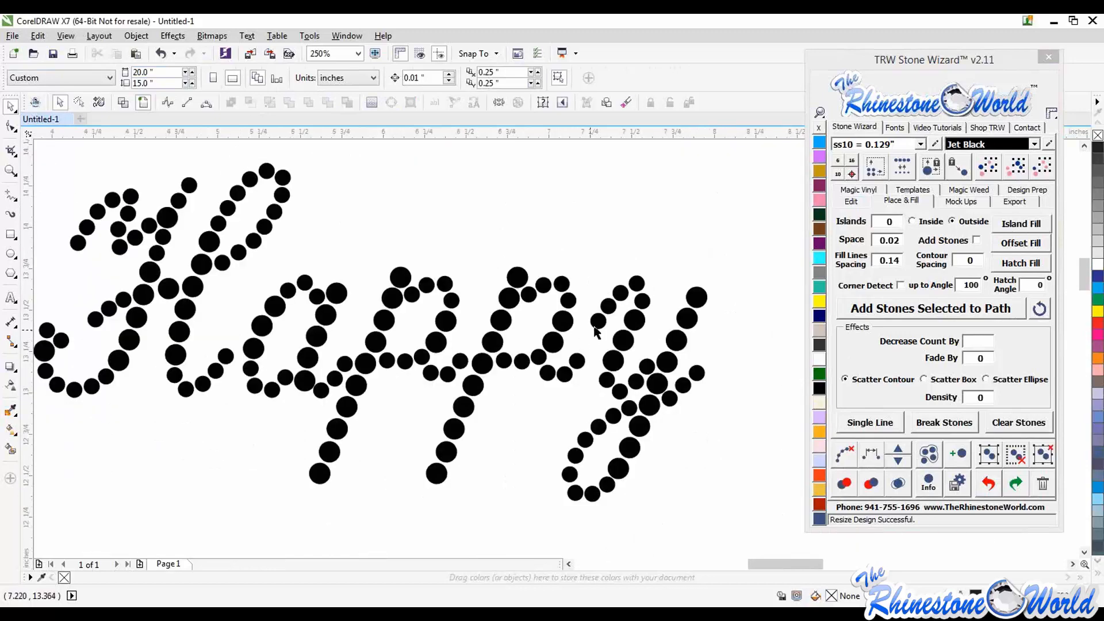
scroll(596, 331, "up", 2)
left_click_drag(600, 317, 576, 361)
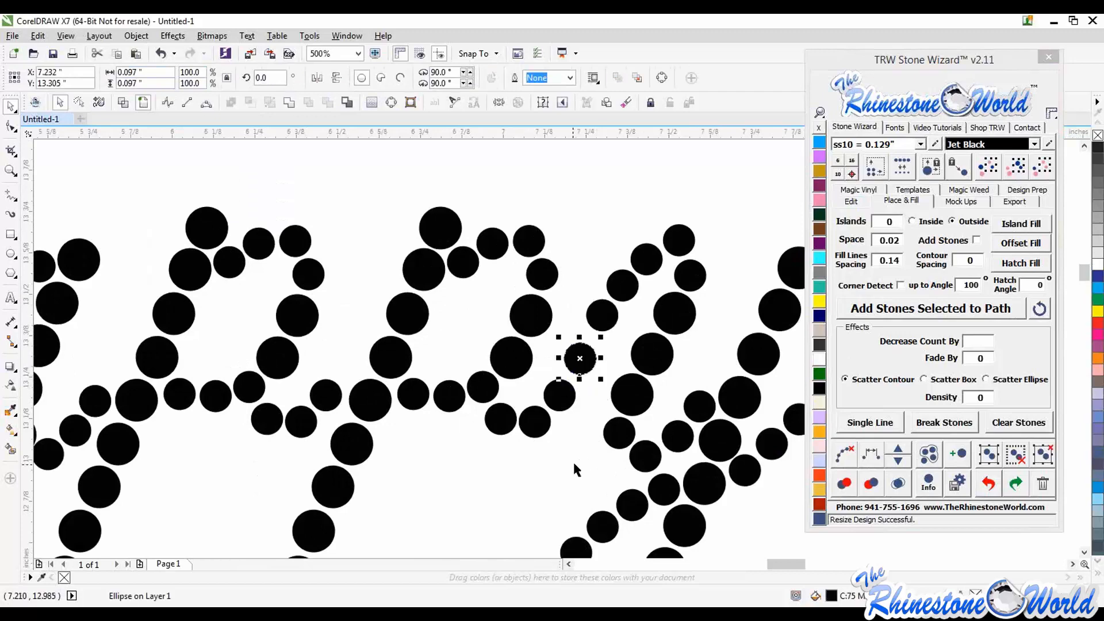
left_click(572, 460)
scroll(573, 443, "down", 2)
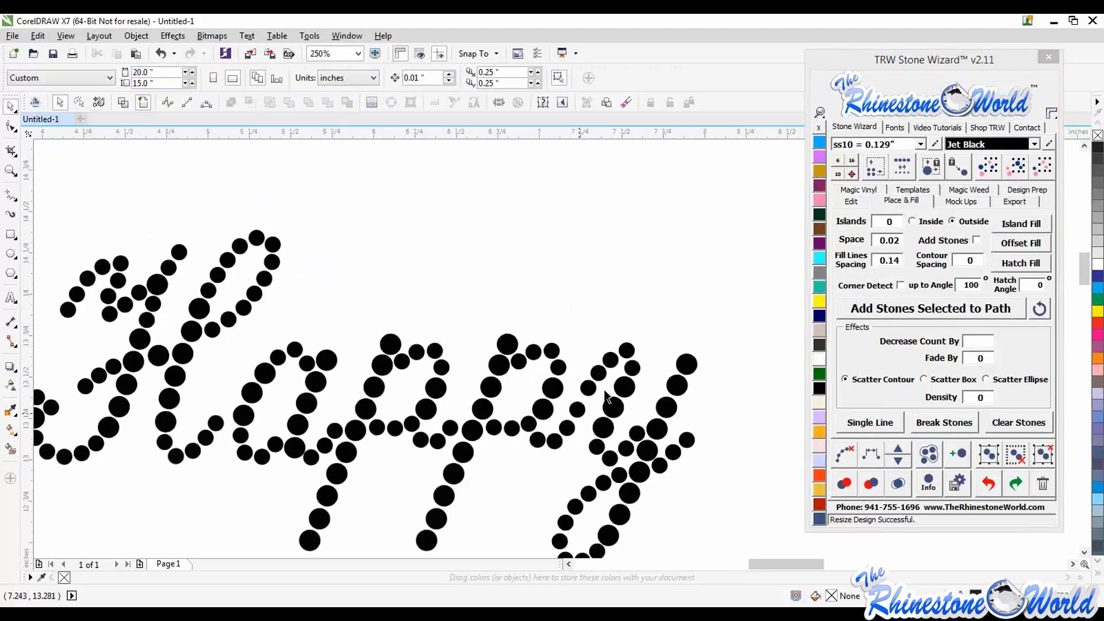
- Space the six small stones linking the second p to the y evenly along a path and clear the path
scroll(606, 344, "up", 2)
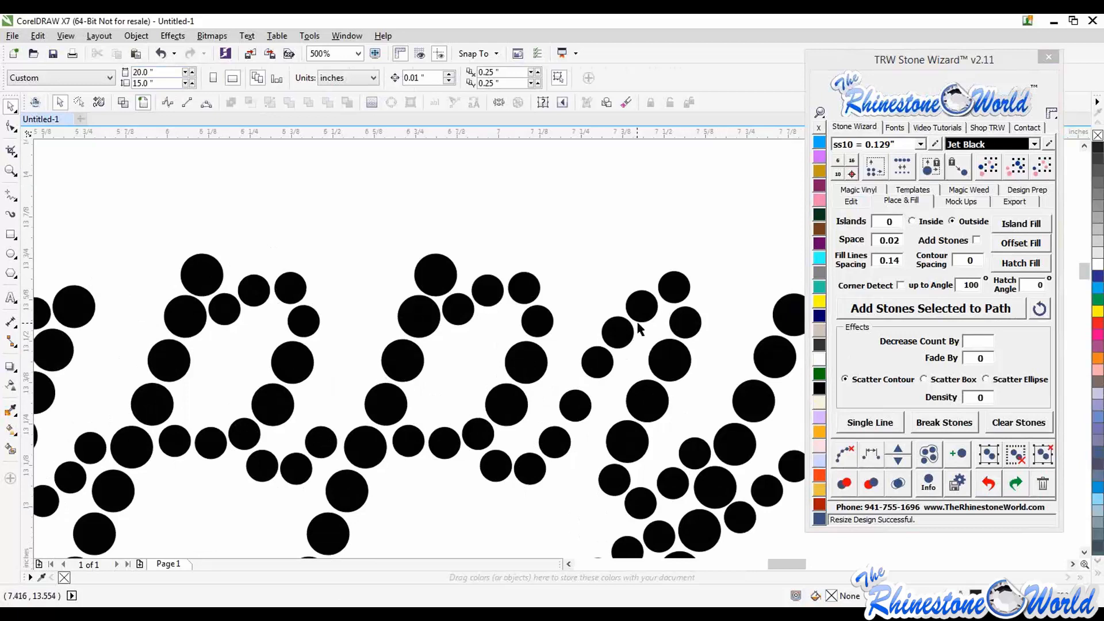
left_click(639, 307)
left_click(616, 334, "shift")
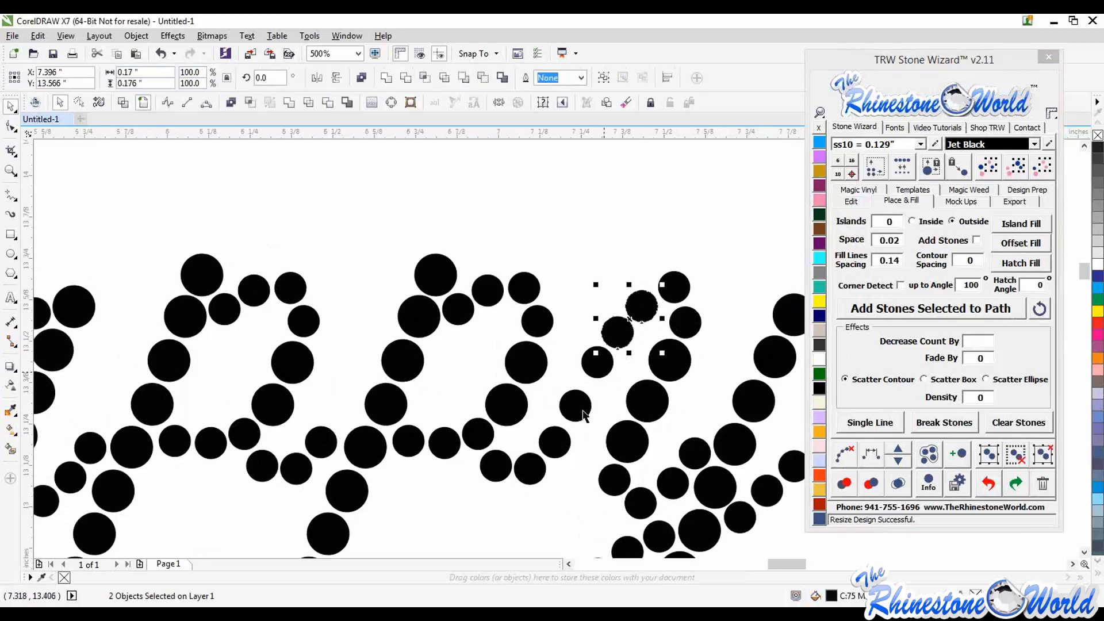
left_click(598, 362, "shift")
left_click(577, 414, "shift")
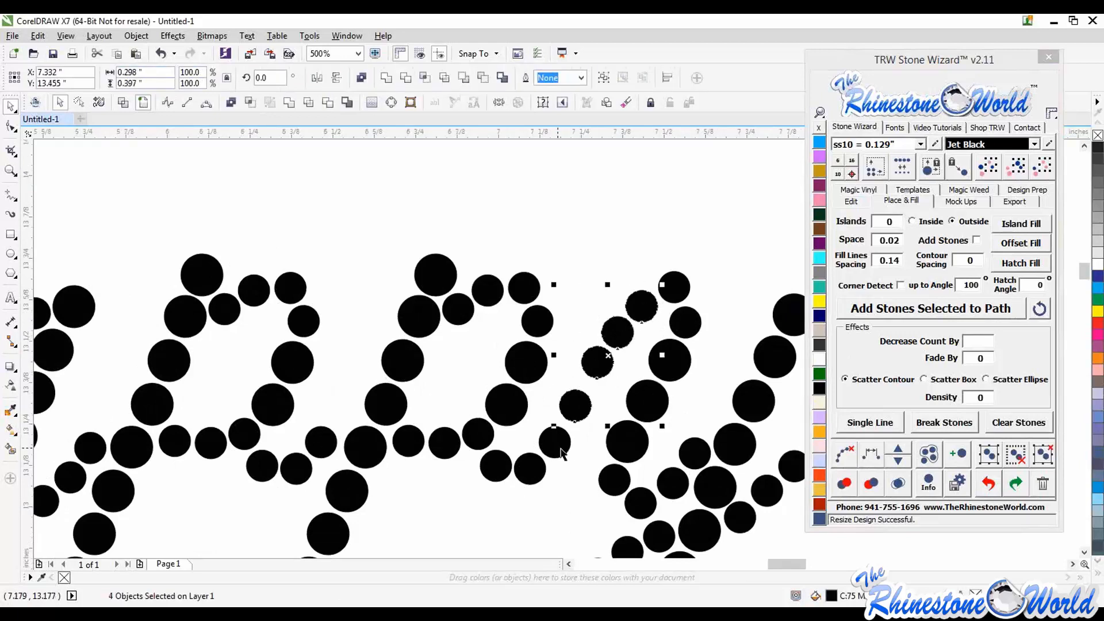
left_click(556, 449, "shift")
left_click(533, 476, "shift")
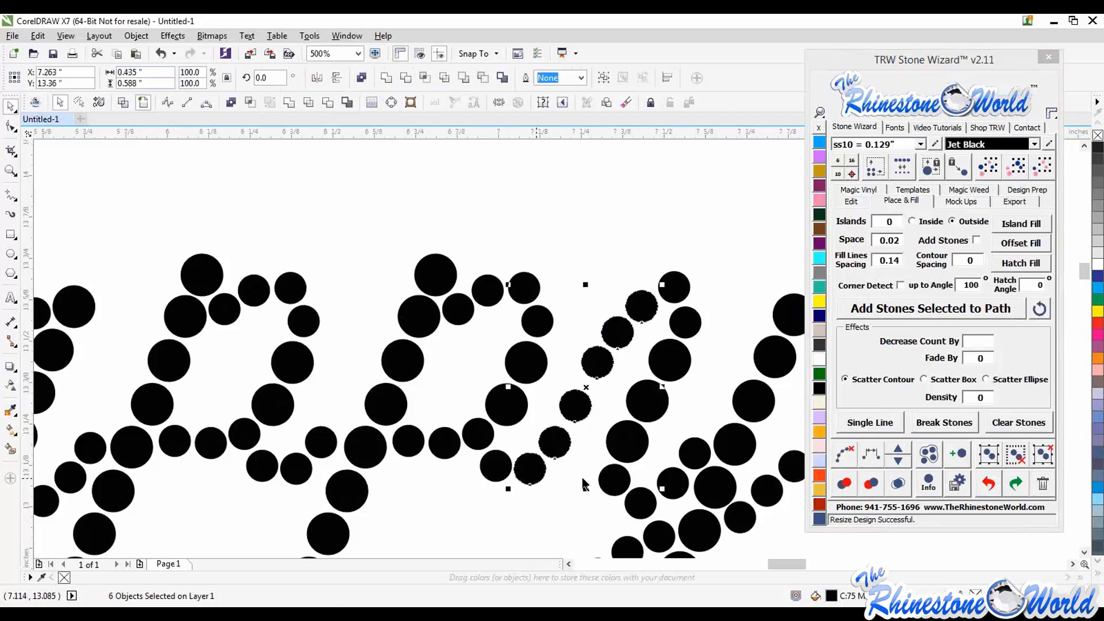
left_click(865, 452)
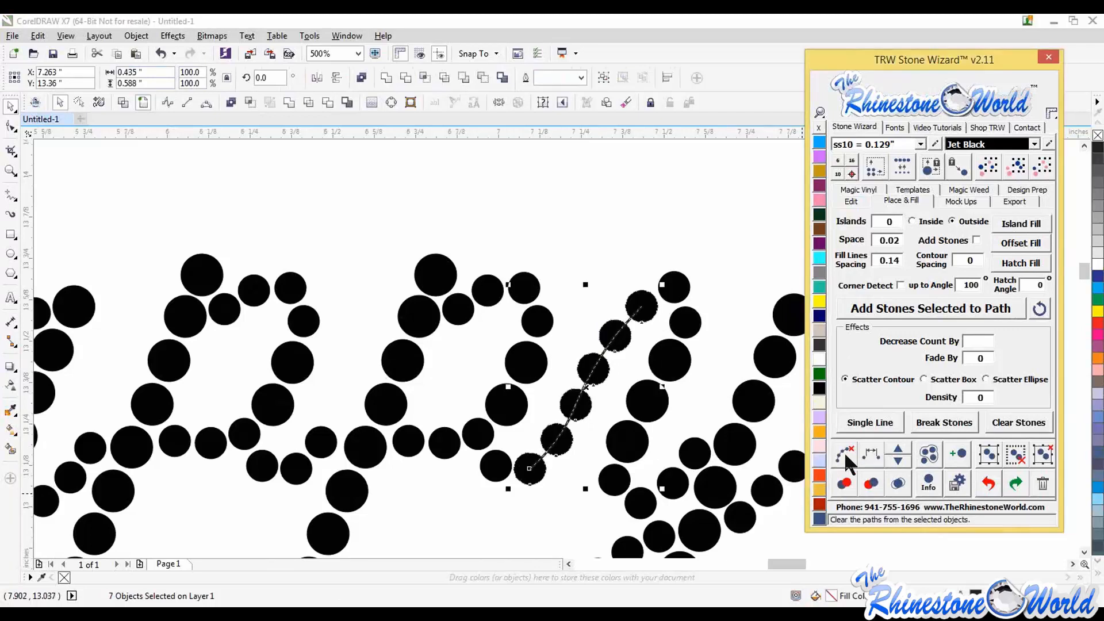
left_click(712, 263)
scroll(710, 270, "down", 2)
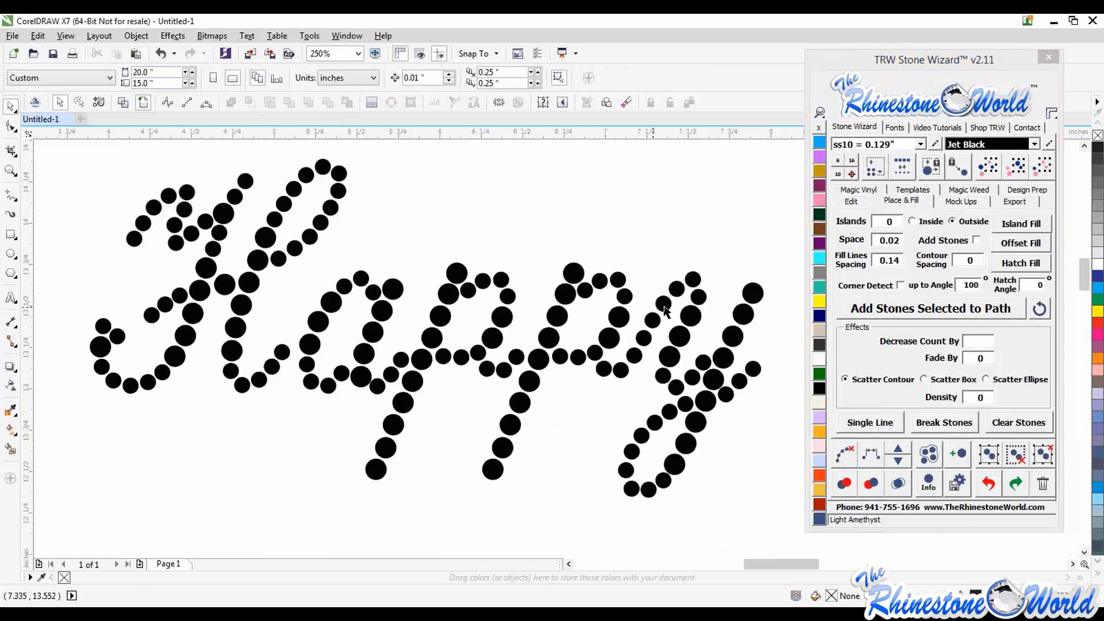
- Nudge the small end stones of the first p and the H toward the letters that follow them
scroll(521, 362, "up", 3)
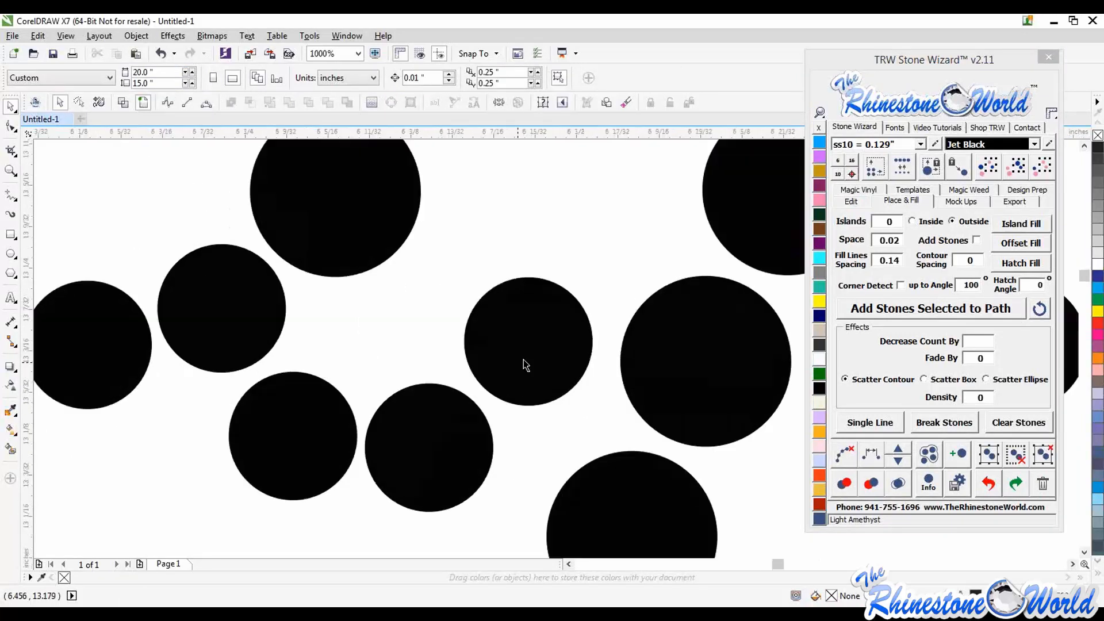
left_click_drag(523, 360, 537, 377)
scroll(537, 377, "down", 3)
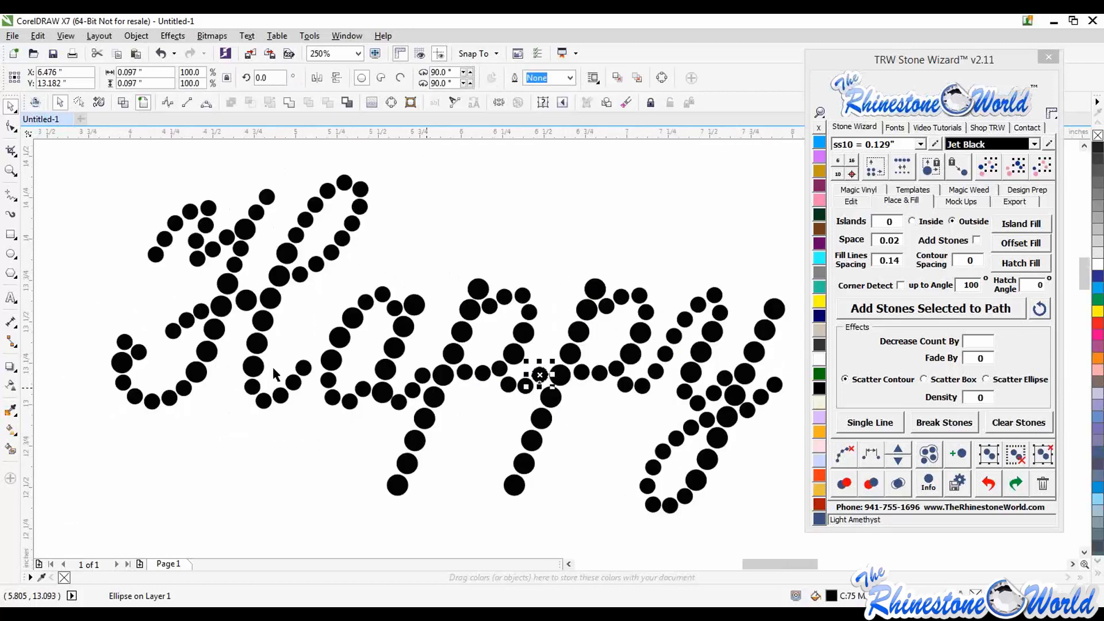
scroll(327, 357, "up", 3)
left_click_drag(346, 356, 389, 387)
scroll(389, 386, "down", 3)
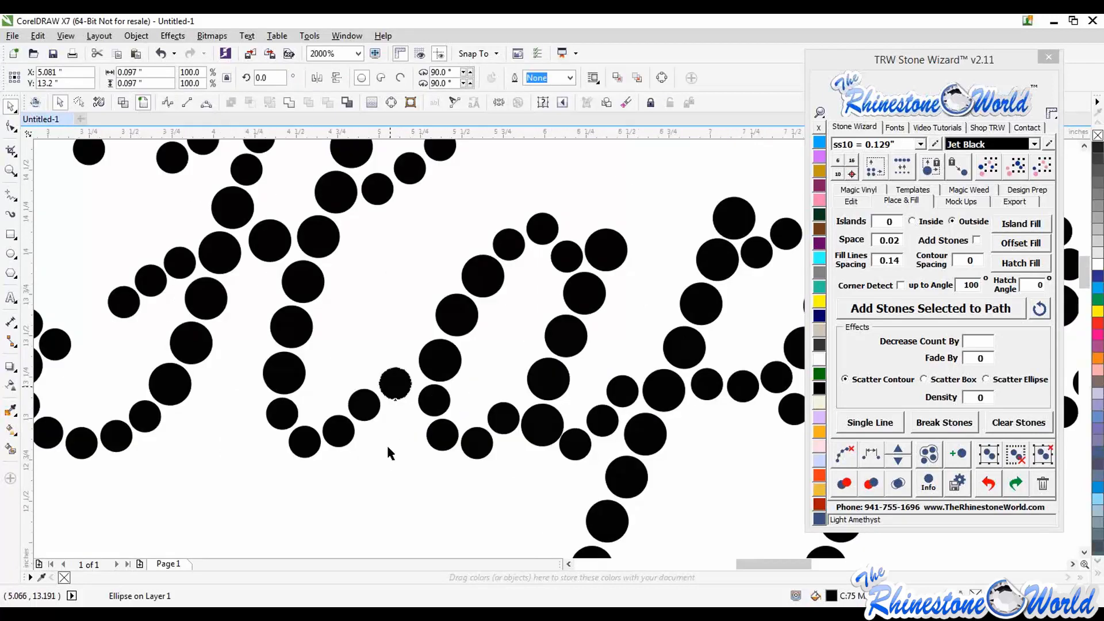
left_click(384, 442)
scroll(382, 437, "down", 2)
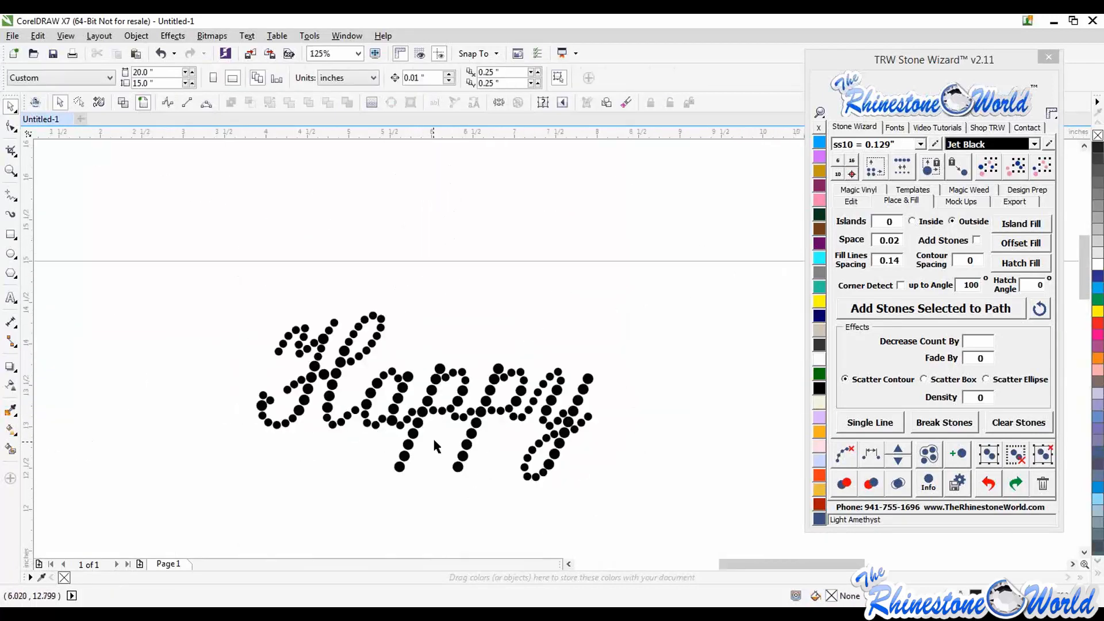
- Replace the block-letter Happy with the text thanksgiving and move it onto the page below the script Happy
scroll(434, 463, "down", 4)
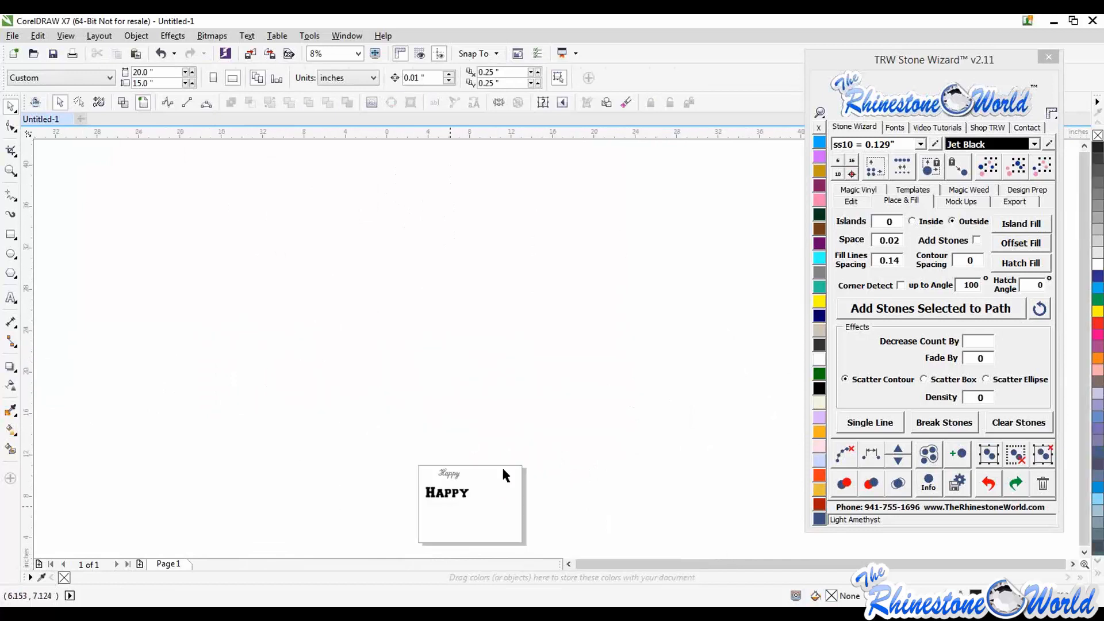
scroll(506, 463, "up", 2)
left_click(523, 451)
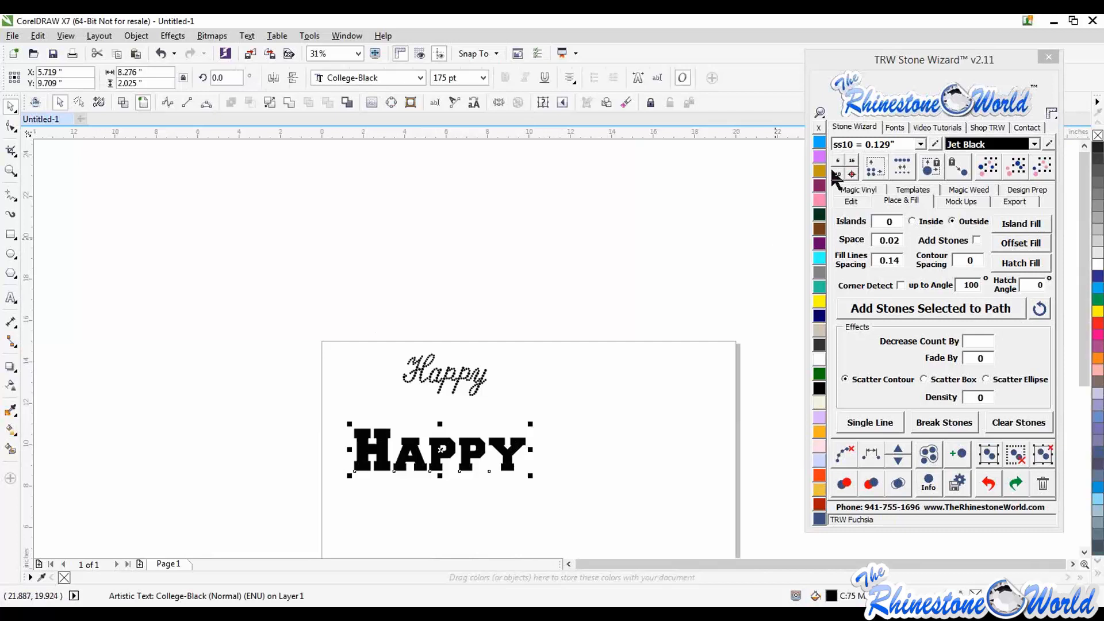
double_click(519, 448)
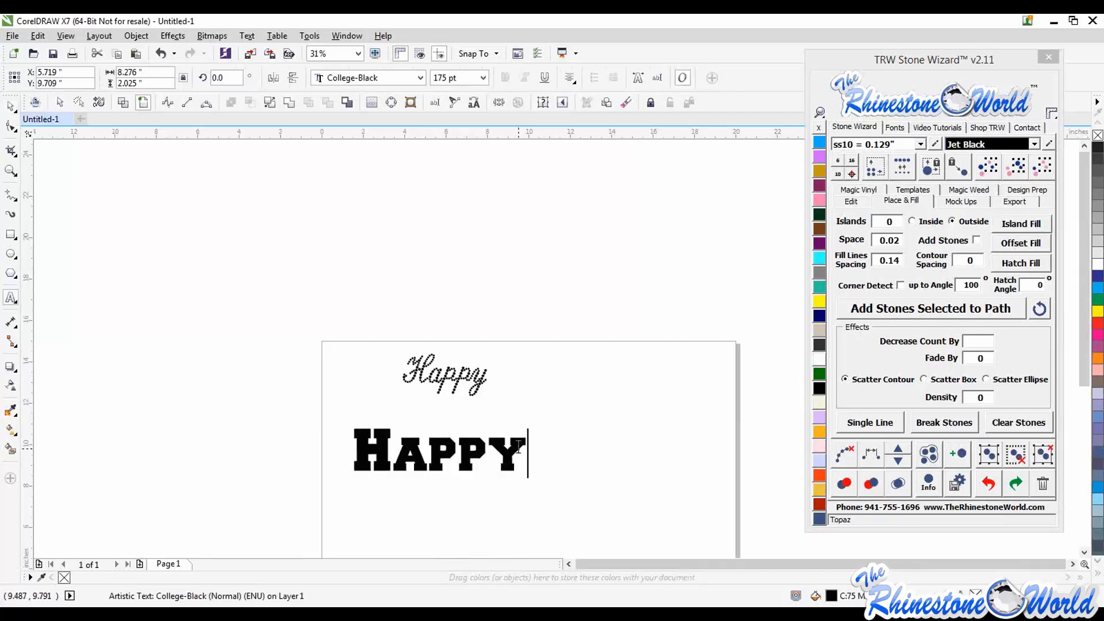
key("ctrl+a")
type("T")
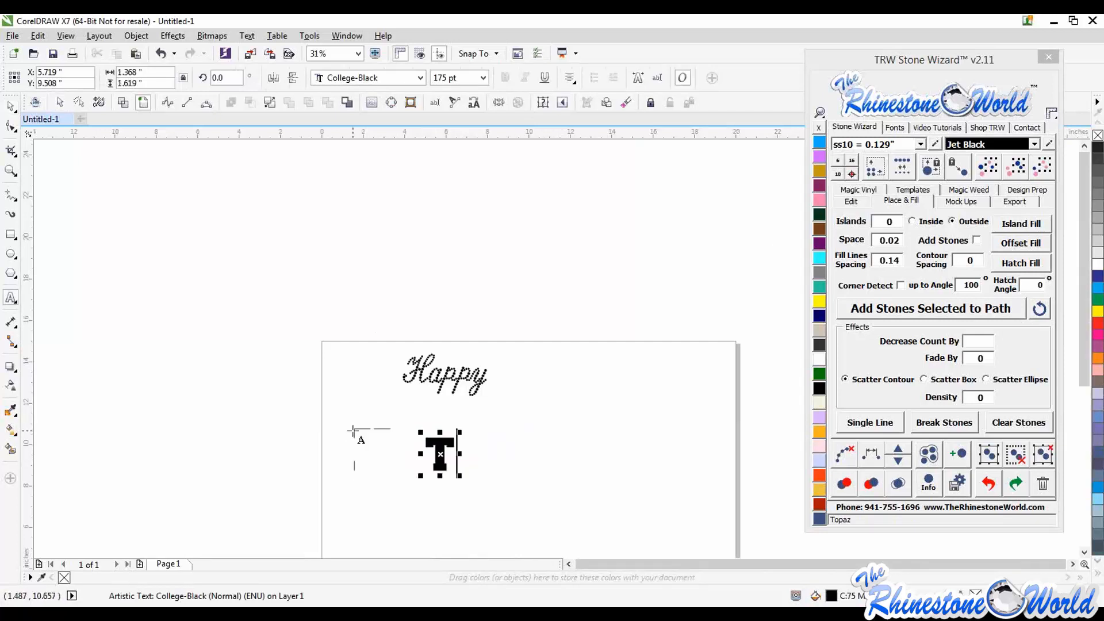
type("HANKSGIVING")
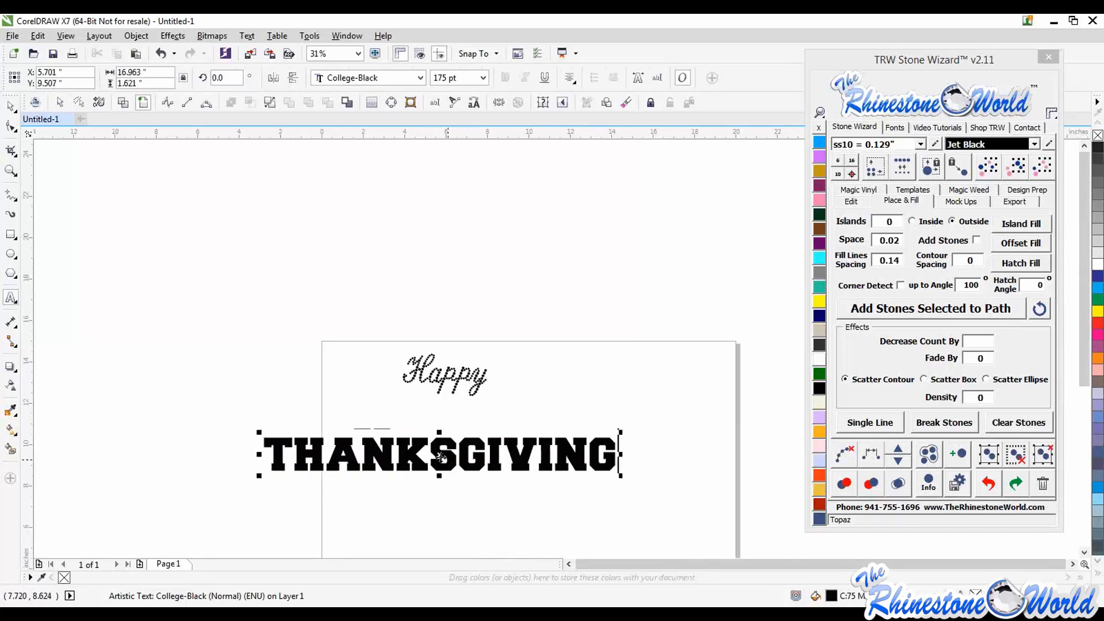
left_click_drag(441, 456, 505, 484)
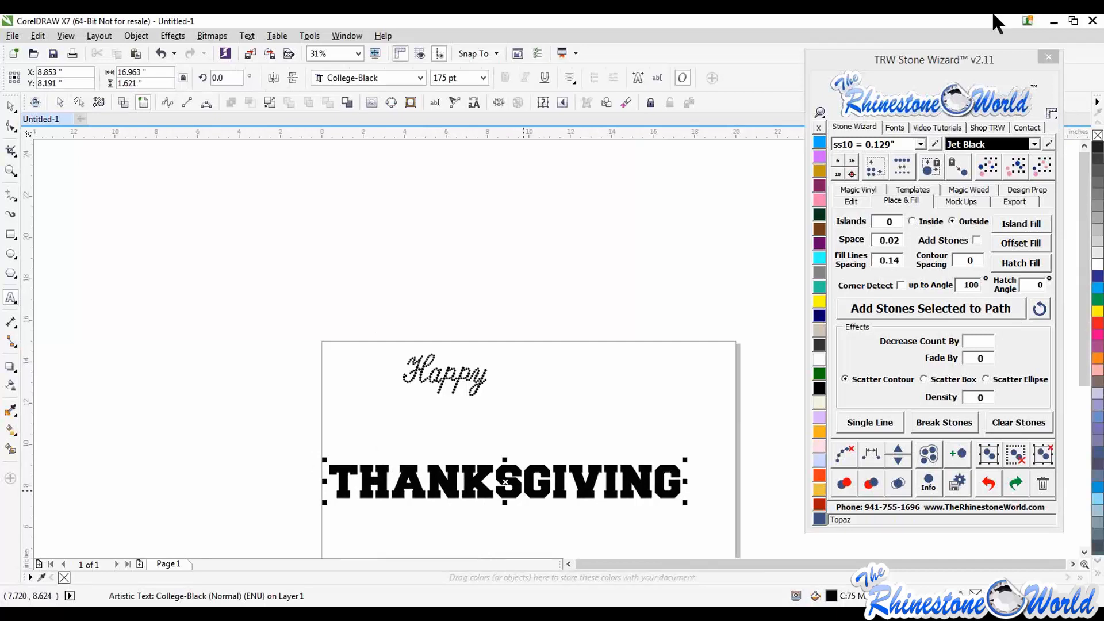
- Apply the TRW 02 Script 2 Size font to the thanksgiving text and capitalise its first letter
left_click(894, 127)
left_click(886, 201)
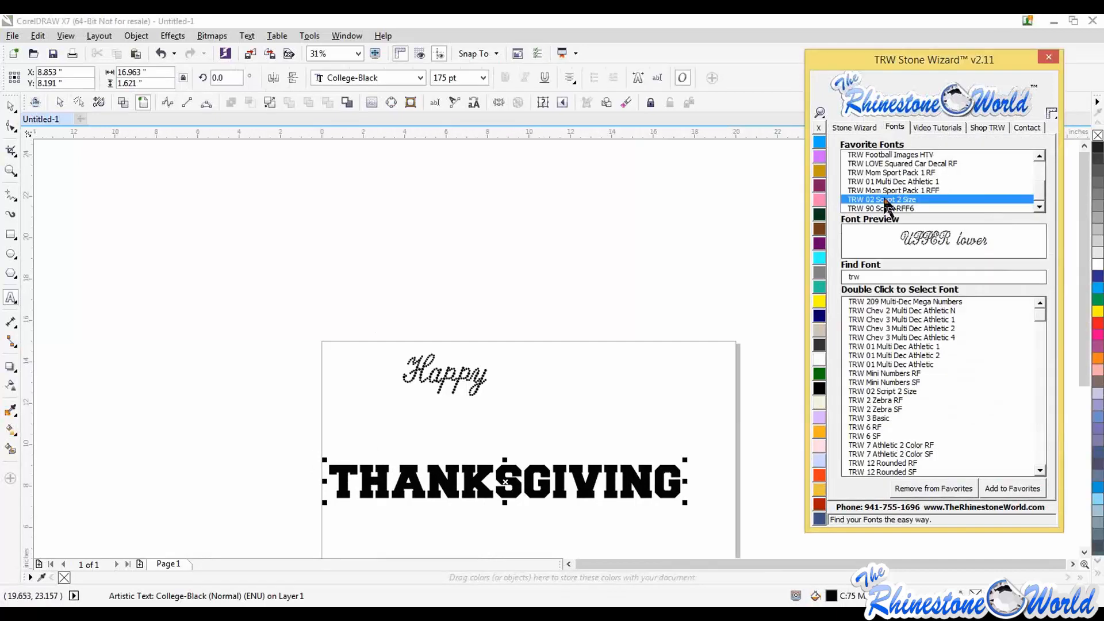
double_click(886, 202)
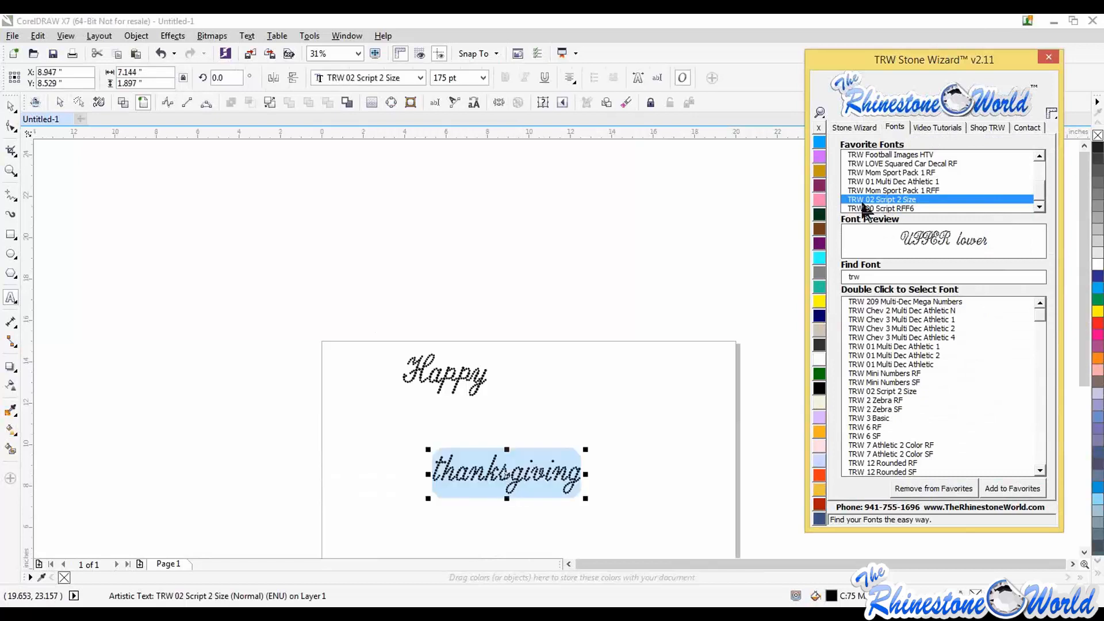
left_click(443, 472)
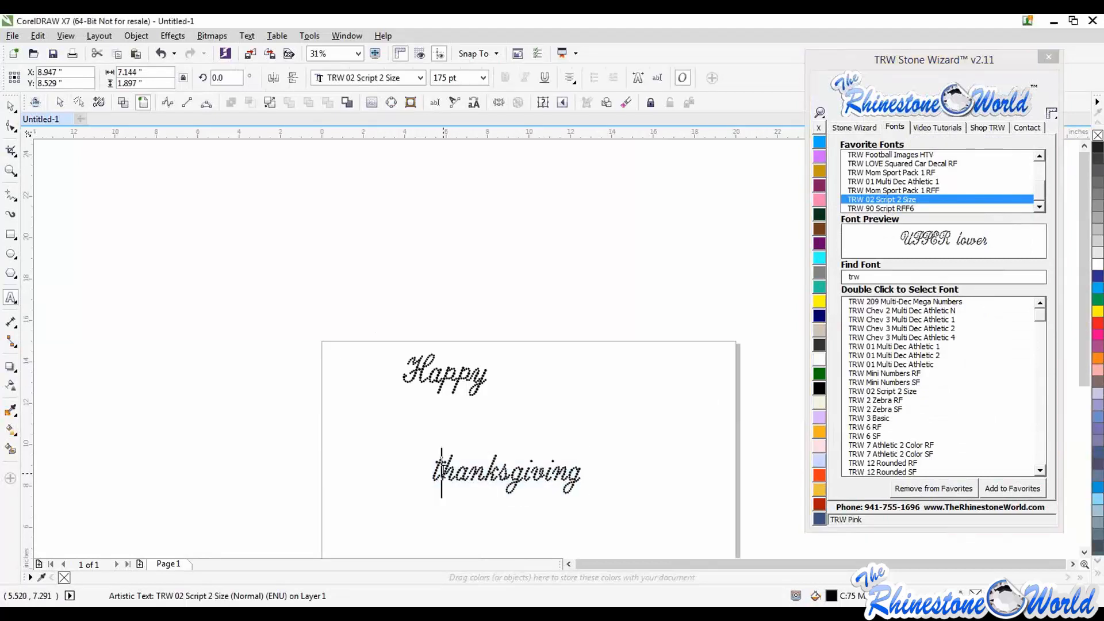
key("BackSpace")
type("T")
key("ctrl+space")
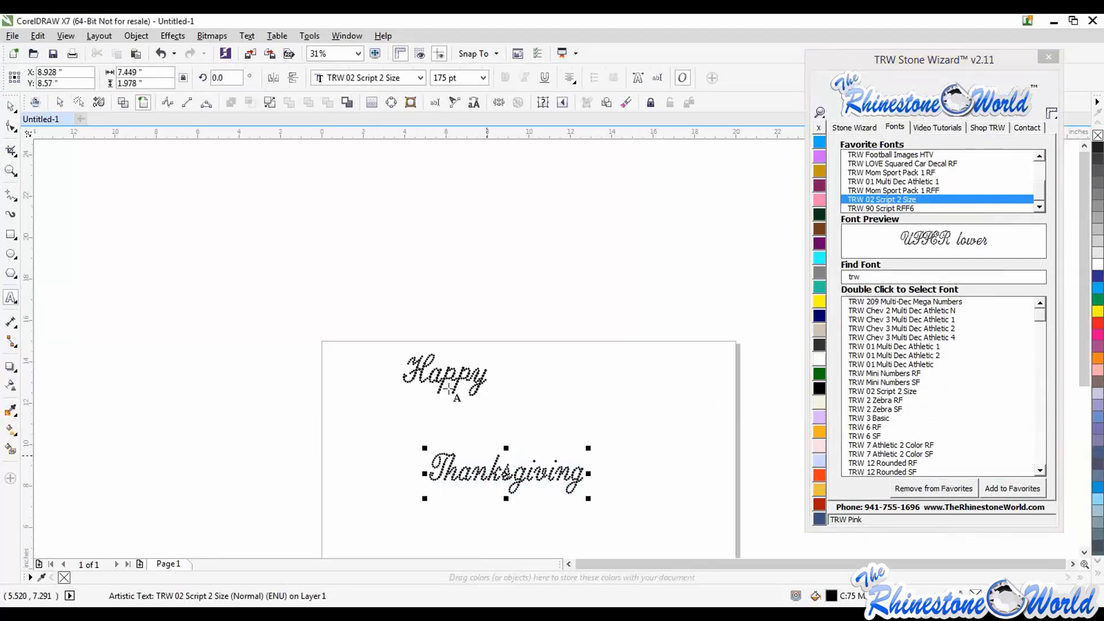
- Resize the script Thanksgiving for ss10 without replacing its stones and move the design closer to Happy
left_click(865, 127)
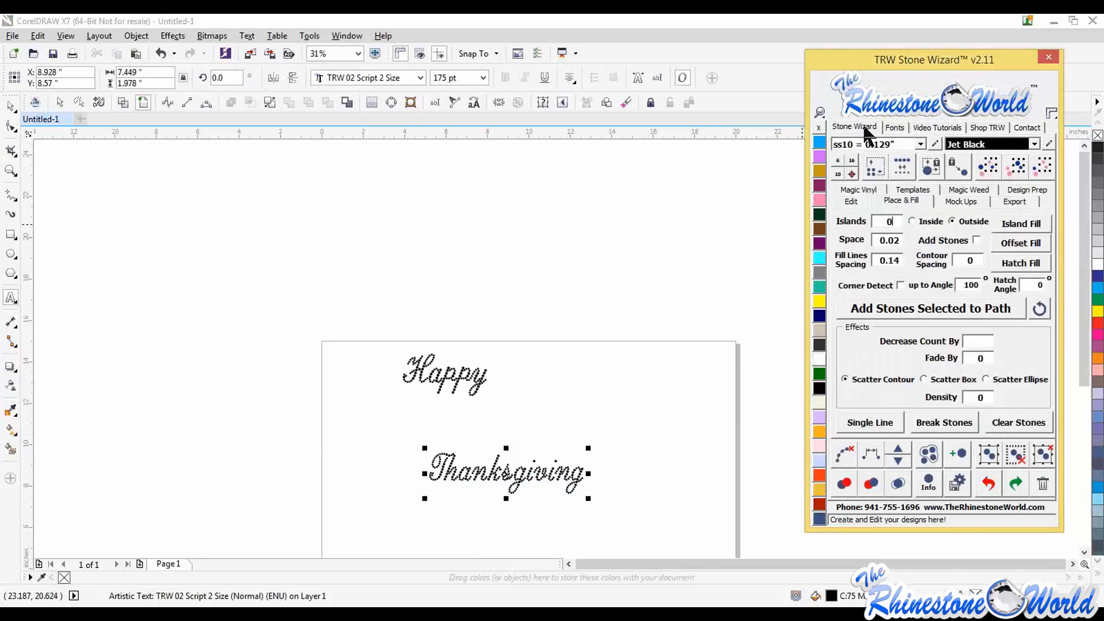
left_click(875, 167)
left_click(651, 354)
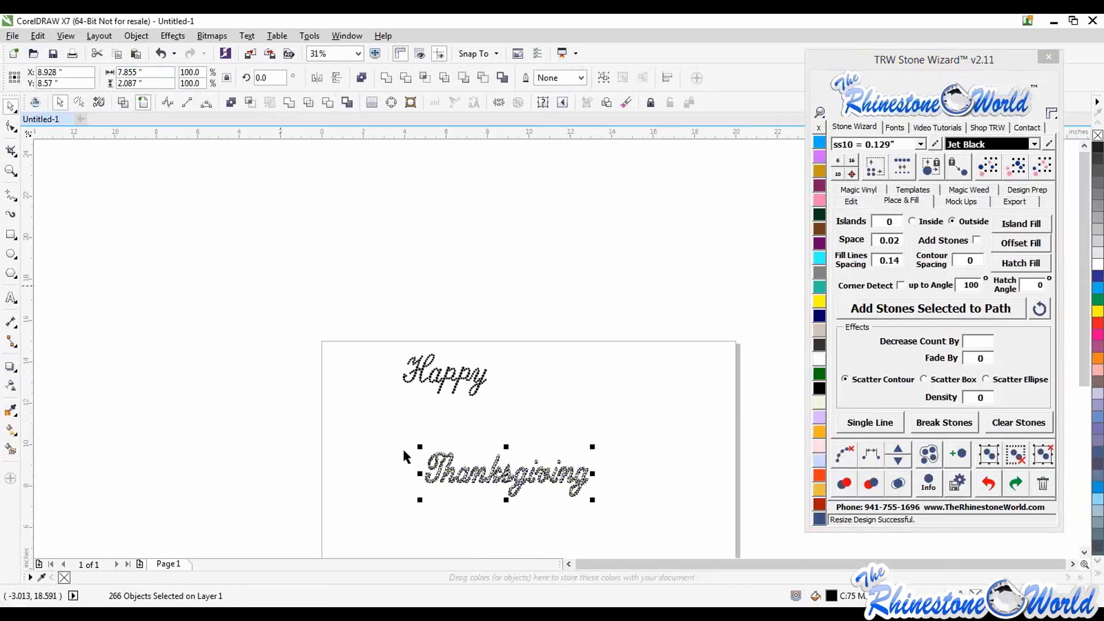
left_click_drag(523, 479, 487, 455)
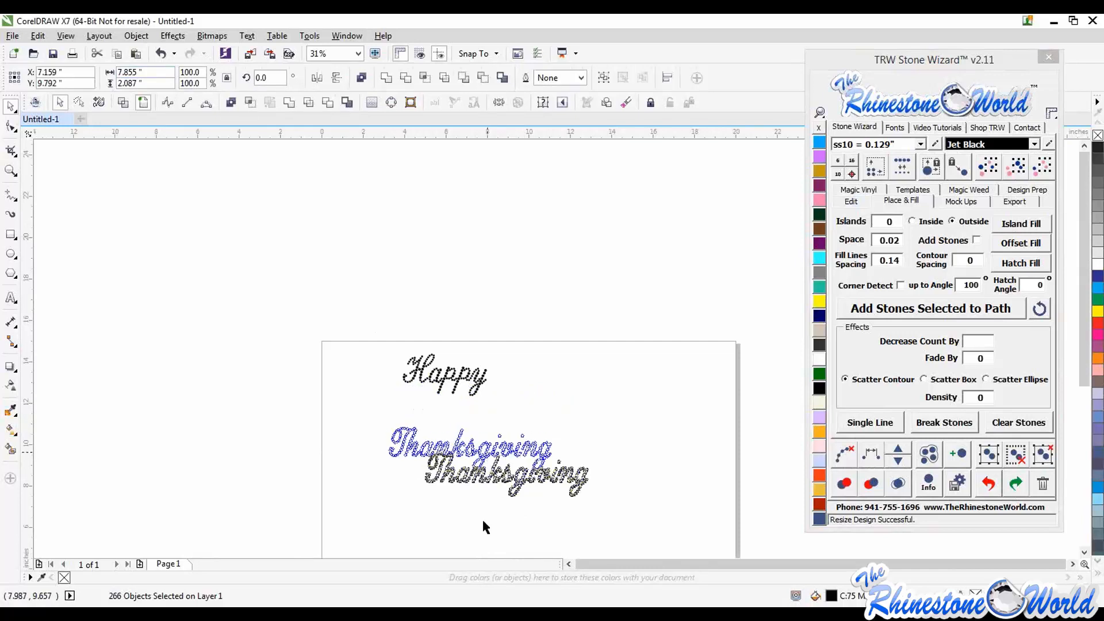
left_click(482, 519)
- Add a copy of a small stone in the gap between the second i and the n of Thanksgiving
scroll(505, 460, "up", 2)
scroll(504, 454, "up", 6)
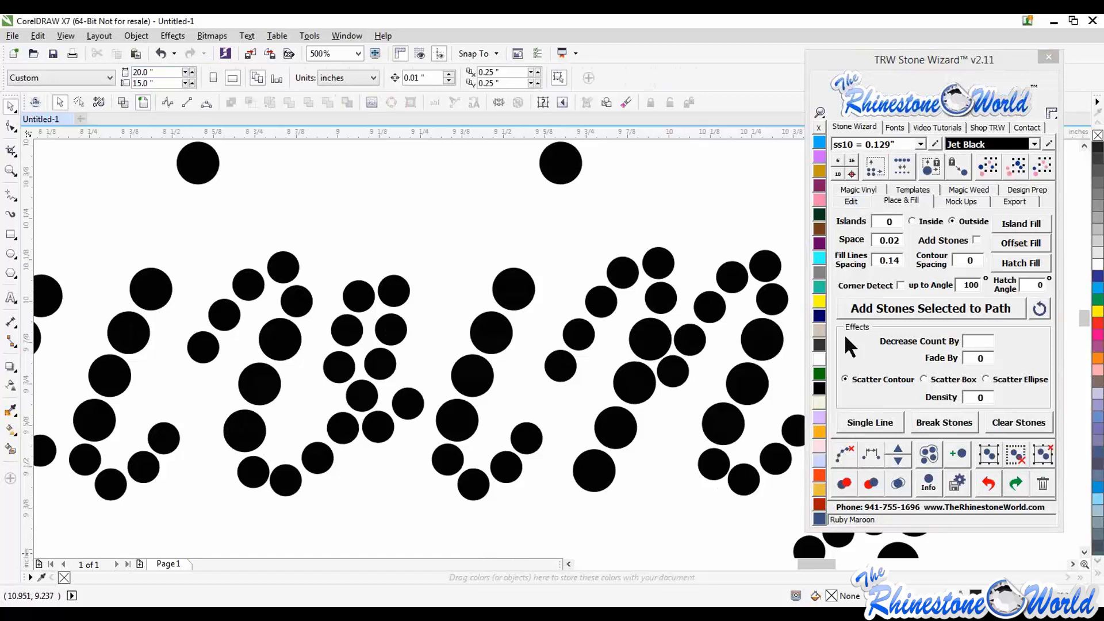
scroll(614, 386, "up", 1)
left_click_drag(518, 363, 487, 434)
- Space the seven small stones linking the second i to the n evenly along a path and clear the path
left_click(618, 181)
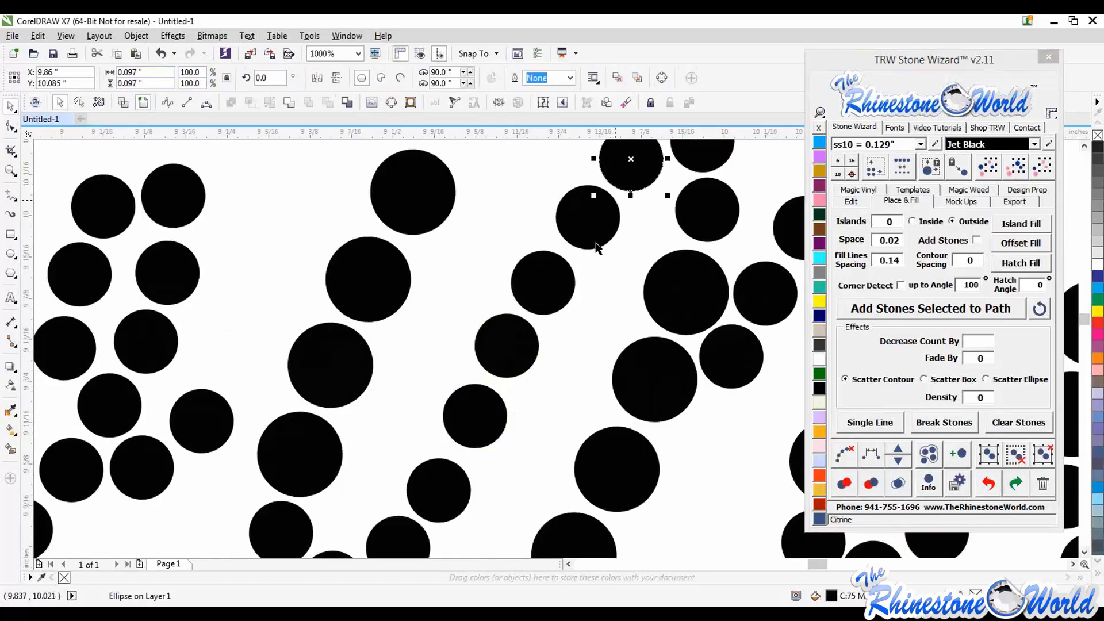
left_click(595, 238, "shift")
left_click(551, 305, "shift")
left_click(514, 362, "shift")
left_click(489, 427, "shift")
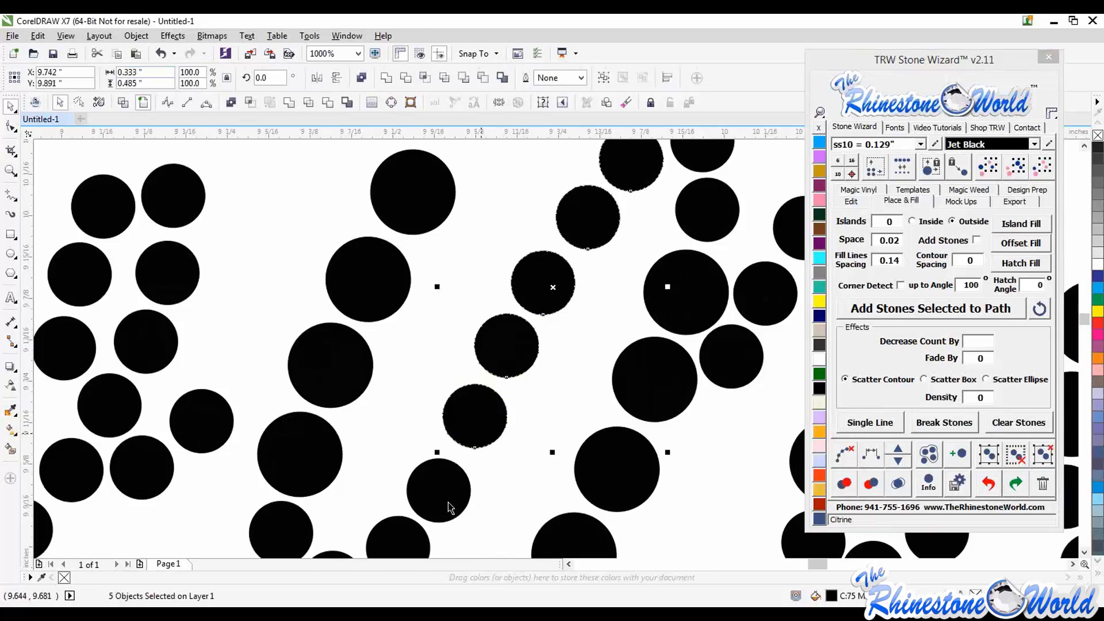
left_click(448, 503, "shift")
left_click(402, 540, "shift")
left_click(867, 455)
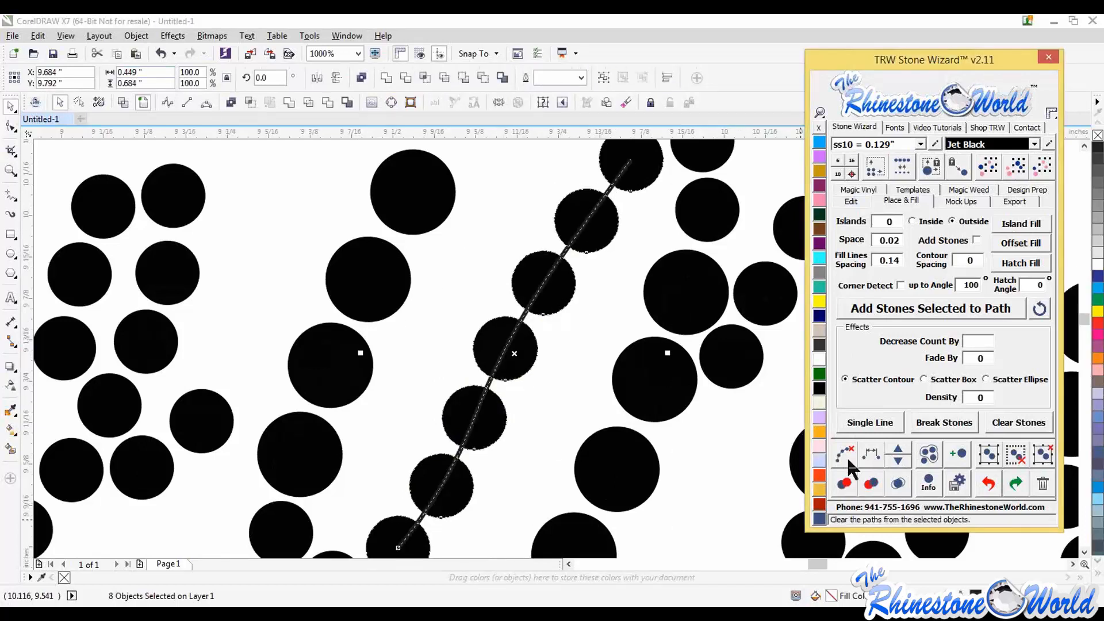
left_click(846, 456)
- Nudge the small stone at the end of the v in Thanksgiving closer to the following i
scroll(545, 418, "down", 3)
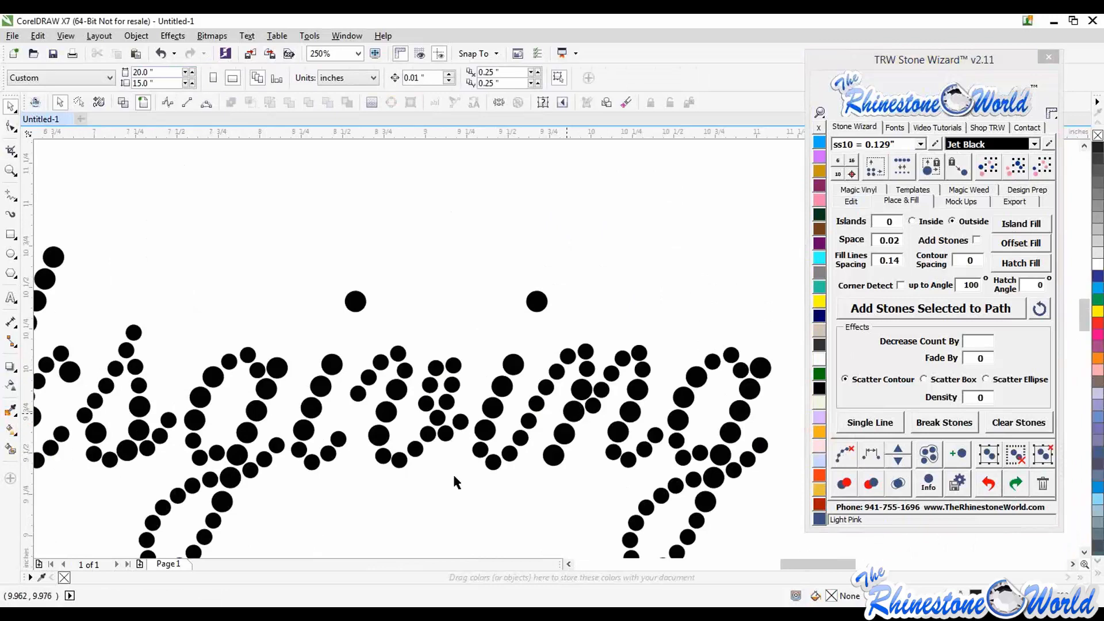
scroll(453, 473, "up", 3)
left_click(429, 464)
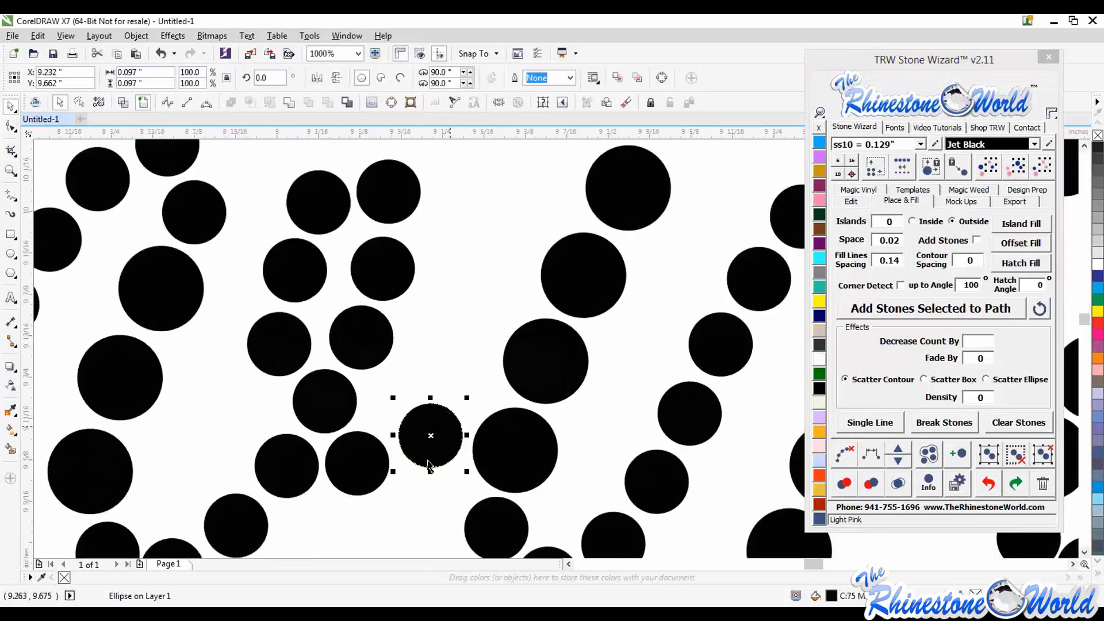
- Add a copy of a small stone in the gap between the first i and the v of Thanksgiving
scroll(428, 465, "down", 3)
scroll(460, 402, "up", 2)
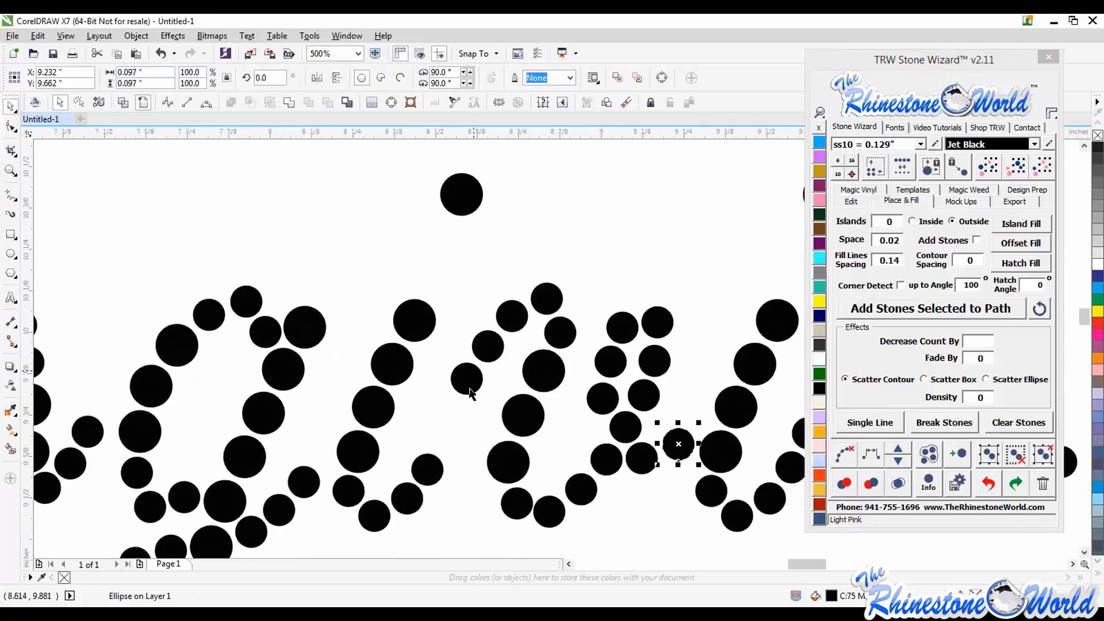
left_click(448, 428)
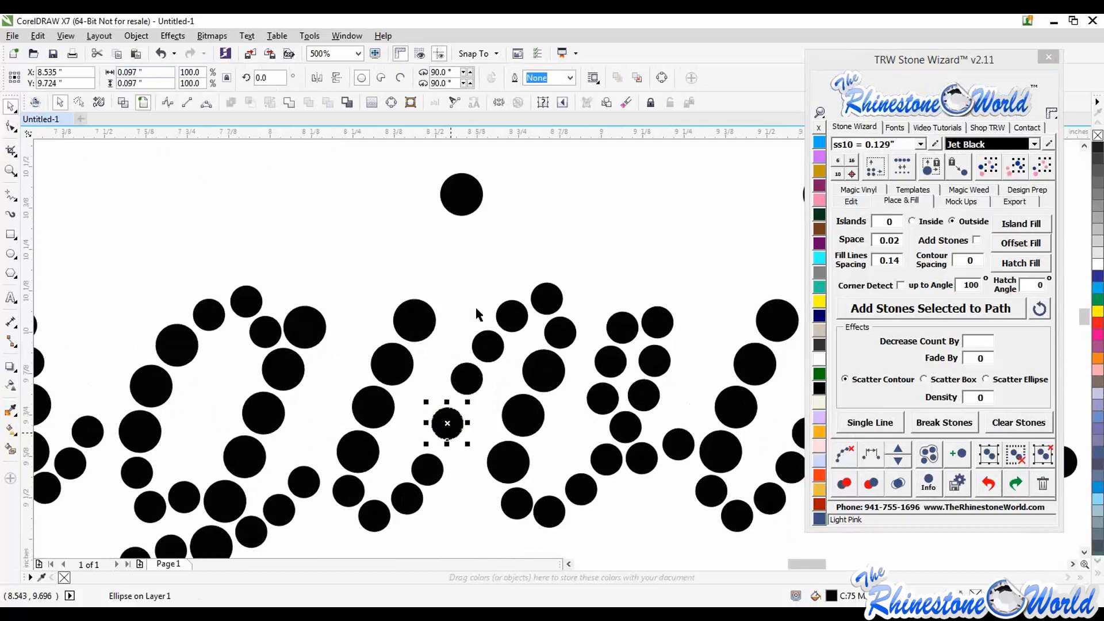
- Space the five small stones linking the first i to the v evenly along a path and clear the path
left_click(488, 349, "shift")
left_click(466, 378, "shift")
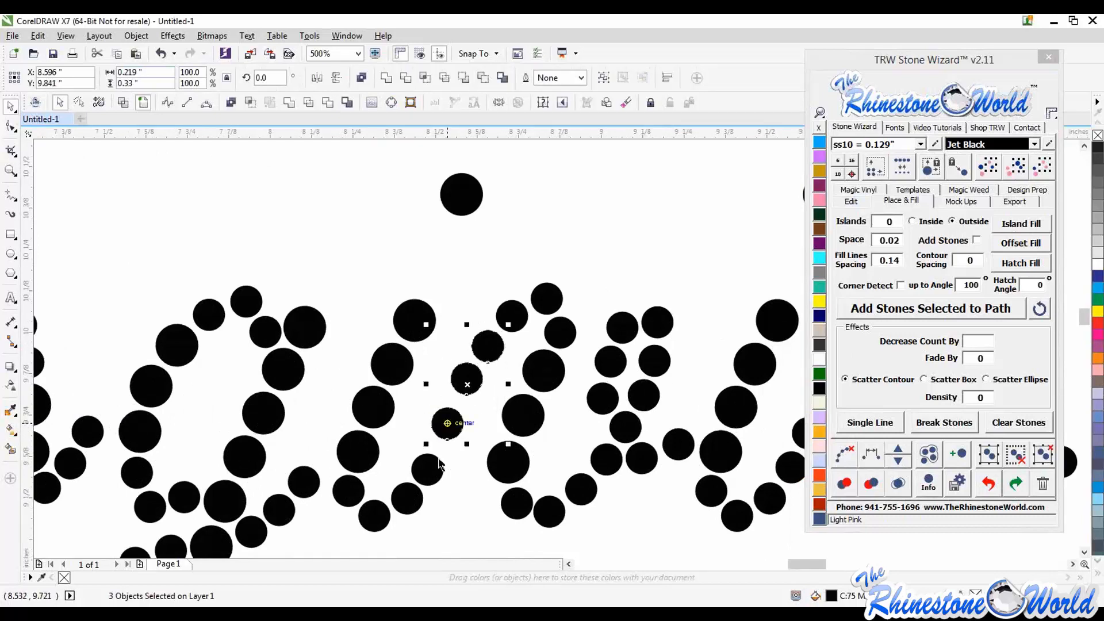
left_click(427, 469, "shift")
left_click(407, 498, "shift")
left_click(862, 454)
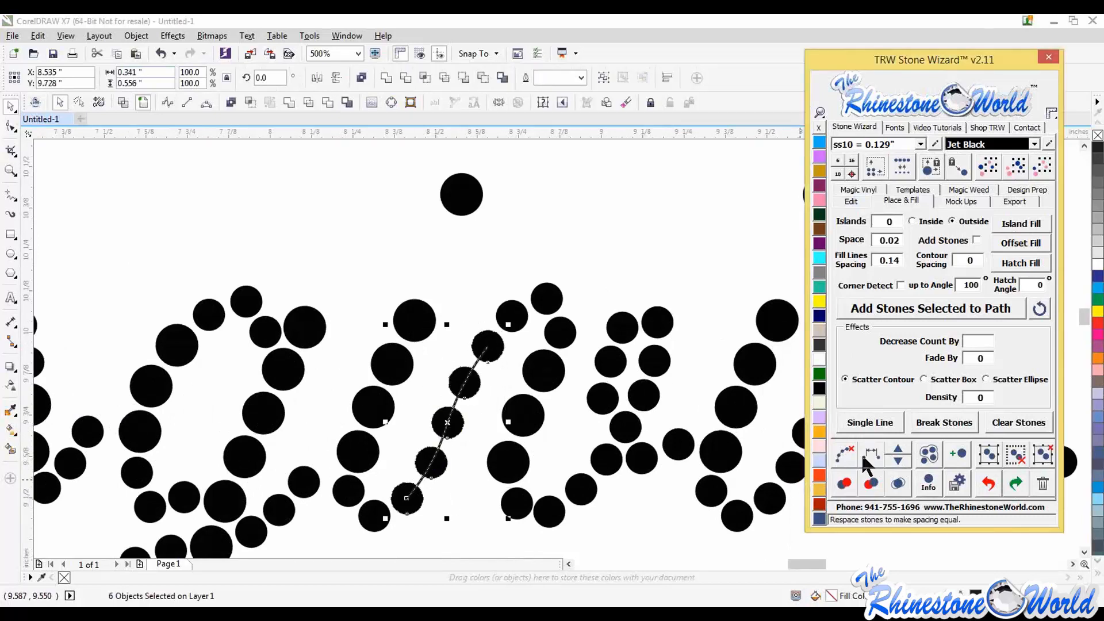
left_click(845, 454)
left_click(458, 510)
- Nudge the small stones ending the first g and the s of Thanksgiving to even out their gaps to the following letters
scroll(437, 502, "down", 4)
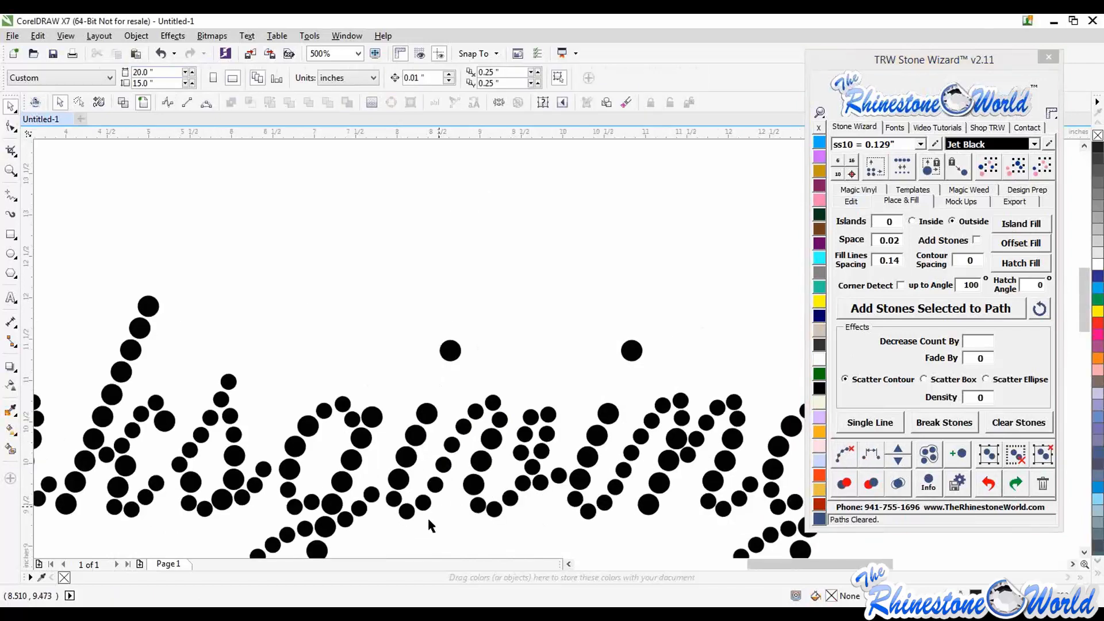
scroll(428, 524, "down", 3)
scroll(300, 443, "up", 5)
left_click(315, 446)
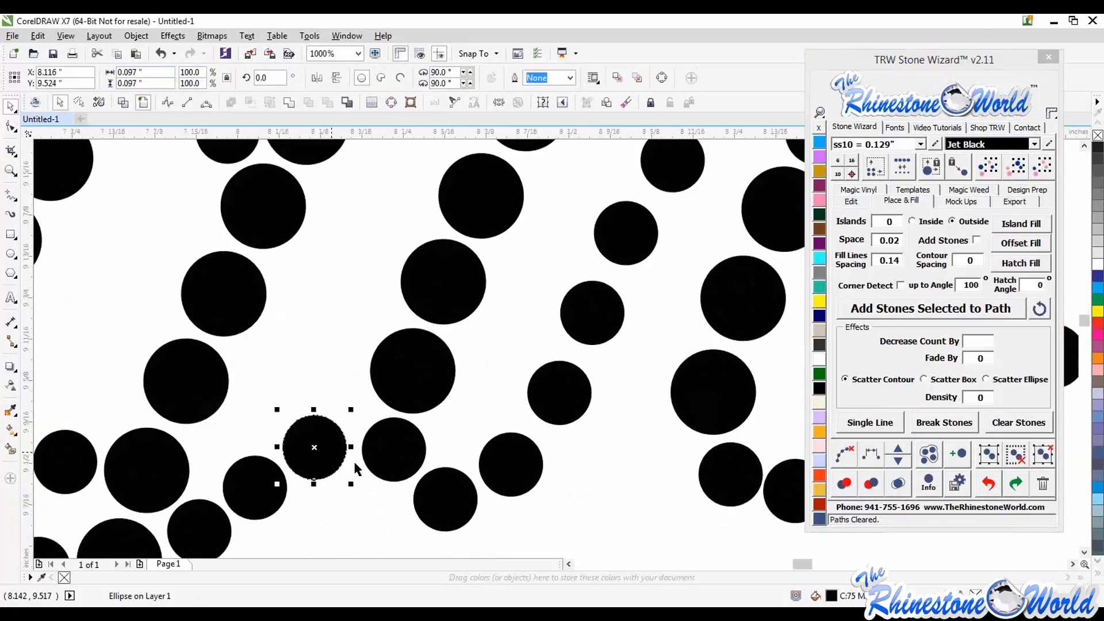
scroll(353, 459, "down", 5)
scroll(368, 426, "up", 8)
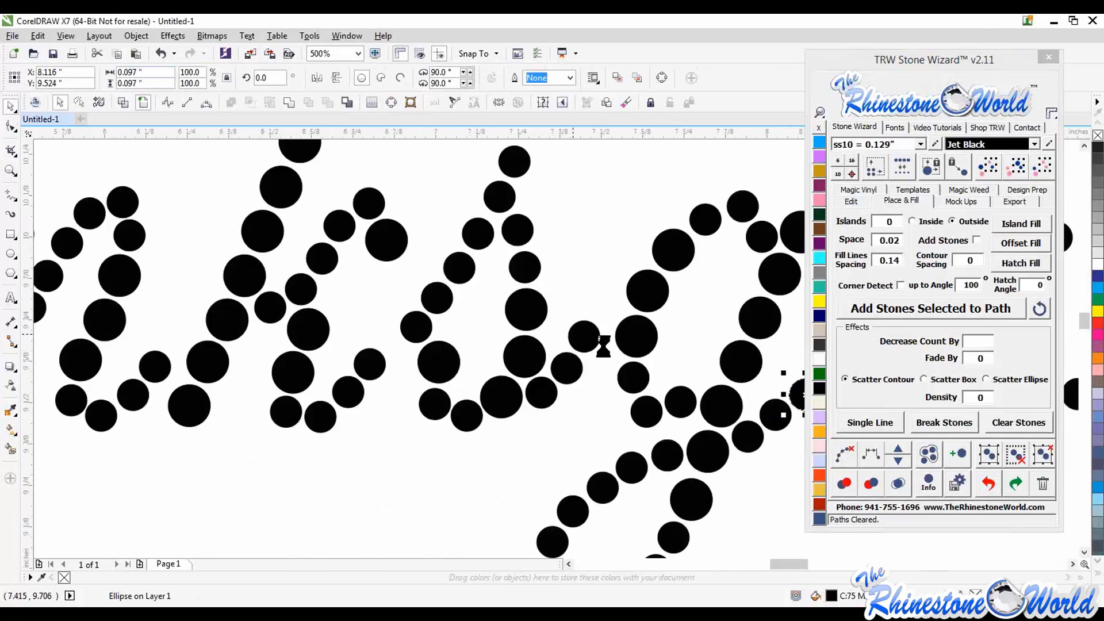
left_click(610, 366)
- Fill the gap between the a and the first n of Thanksgiving with a copy of the neighbouring small stone
scroll(436, 461, "down", 5)
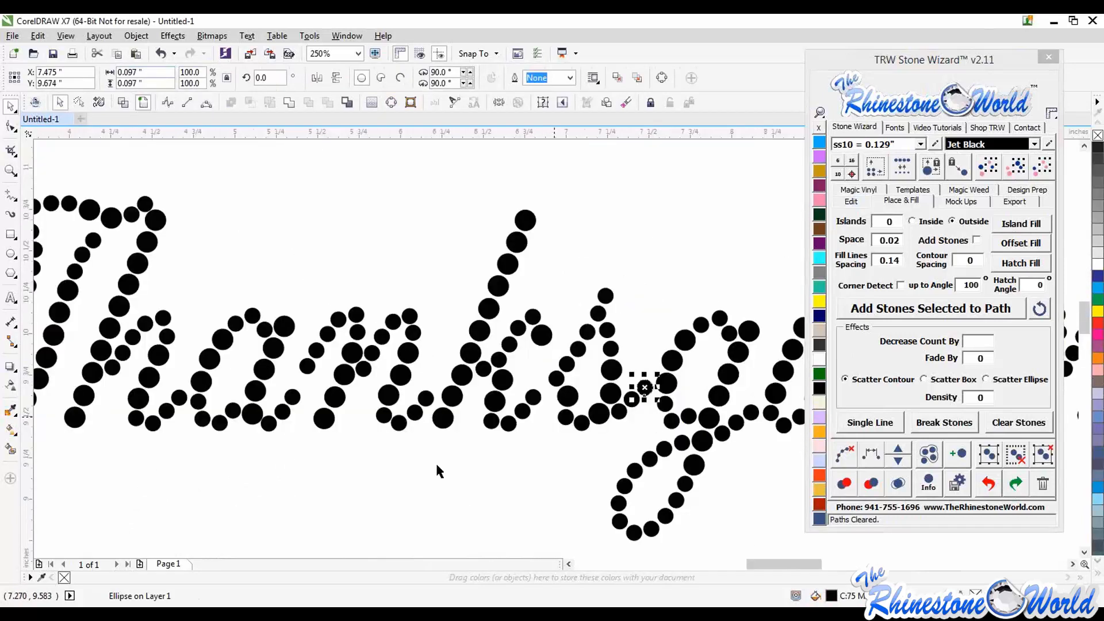
scroll(354, 374, "up", 4)
left_click_drag(379, 371, 353, 435)
mouse_move(402, 345)
left_mouse_down()
mouse_move(403, 335)
mouse_move(402, 345)
left_mouse_up()
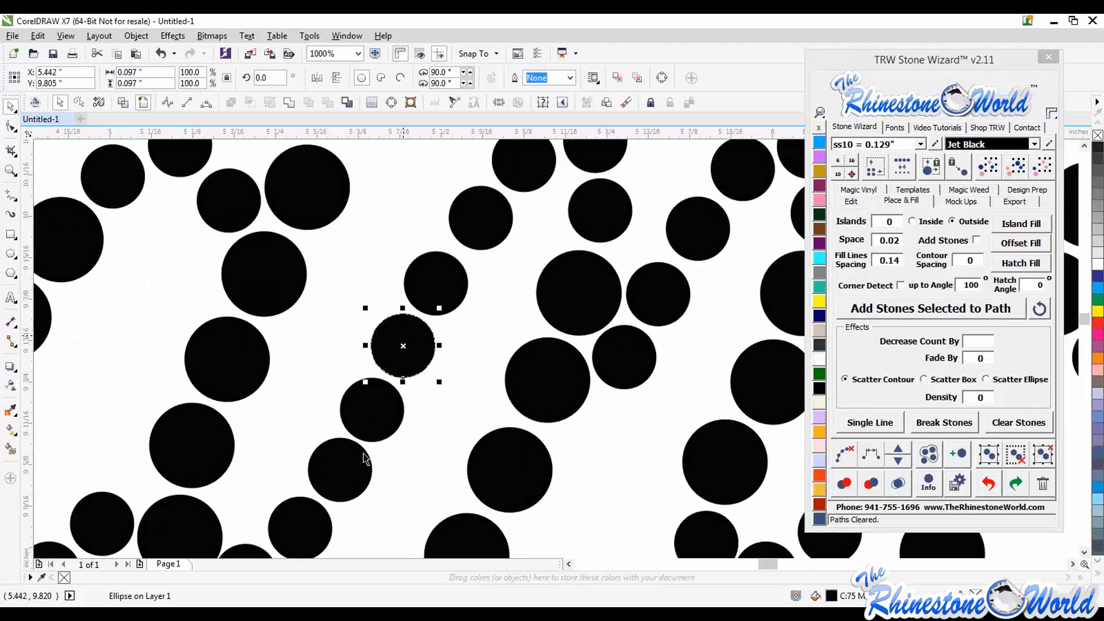
scroll(241, 463, "down", 6)
key("Escape")
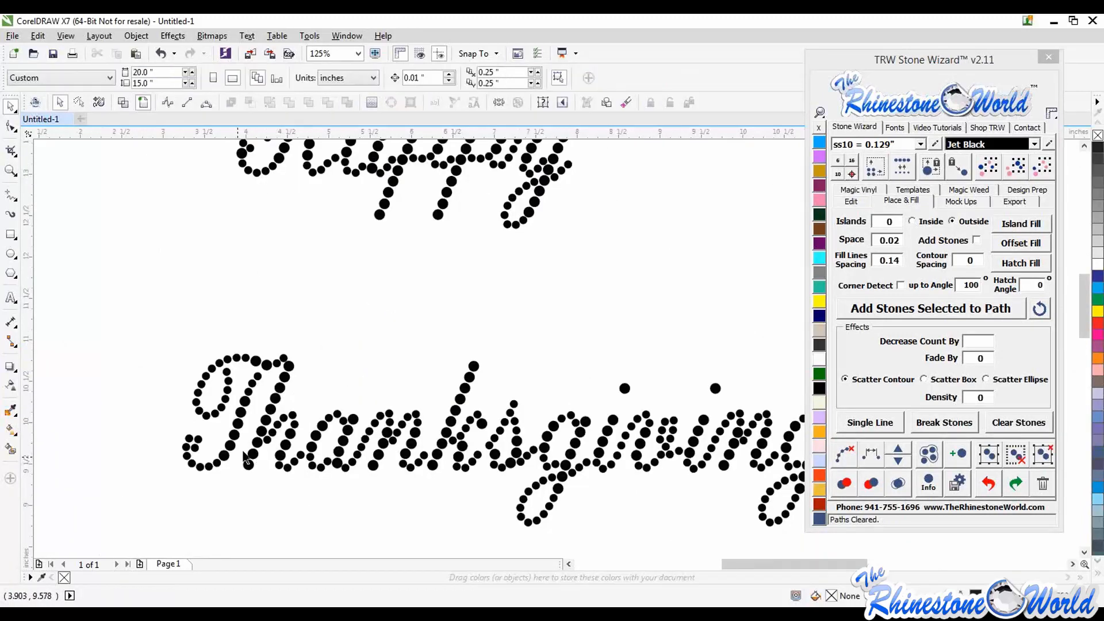
- Group all the stones of Thanksgiving and ungroup them again for further editing
scroll(244, 457, "down", 3)
left_click_drag(500, 506, 480, 490)
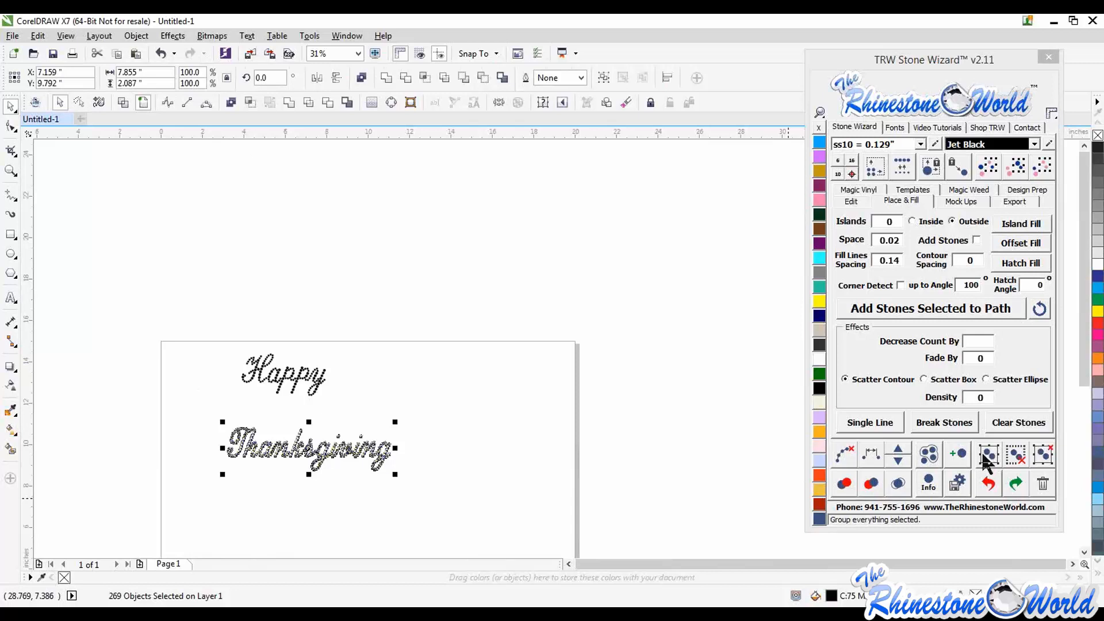
left_click(987, 455)
left_click(400, 486)
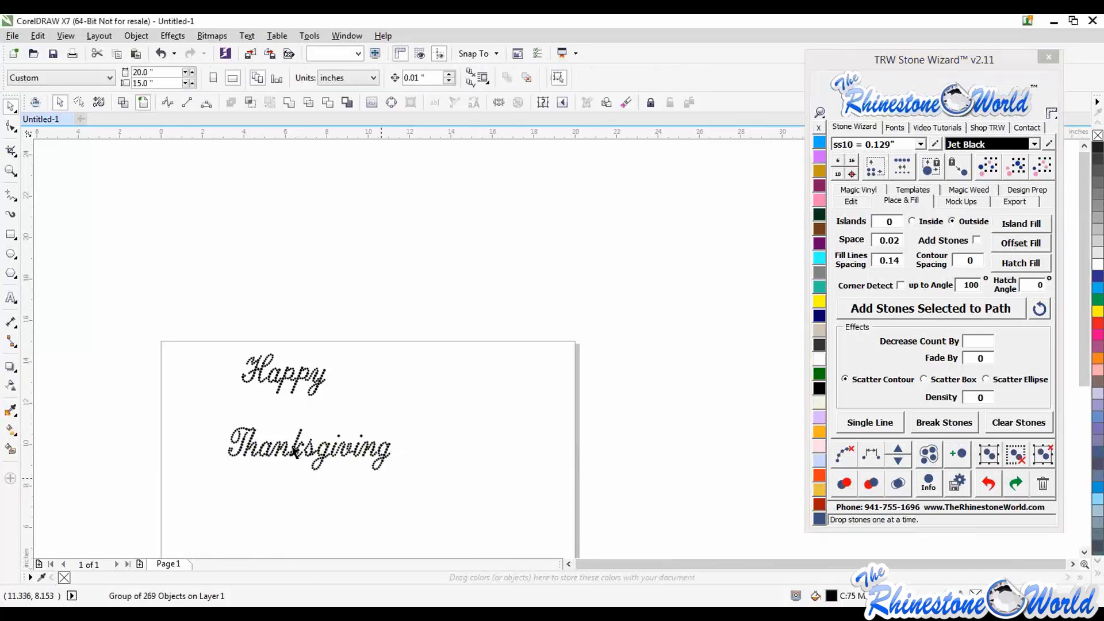
scroll(288, 454, "up", 2)
scroll(286, 454, "up", 1)
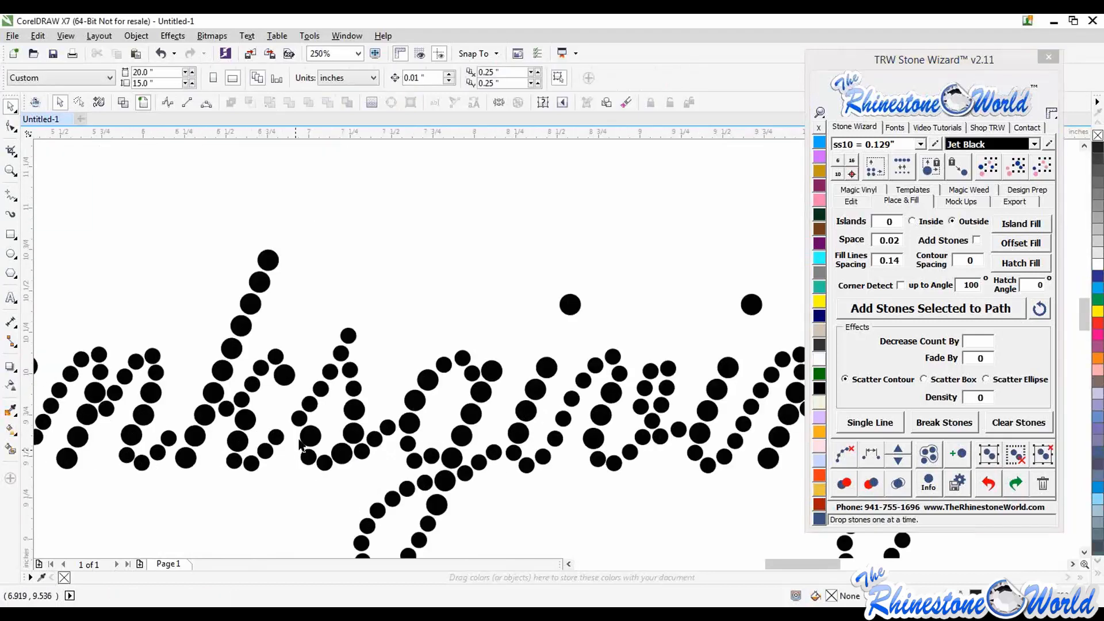
left_click(285, 448)
left_click(1042, 455)
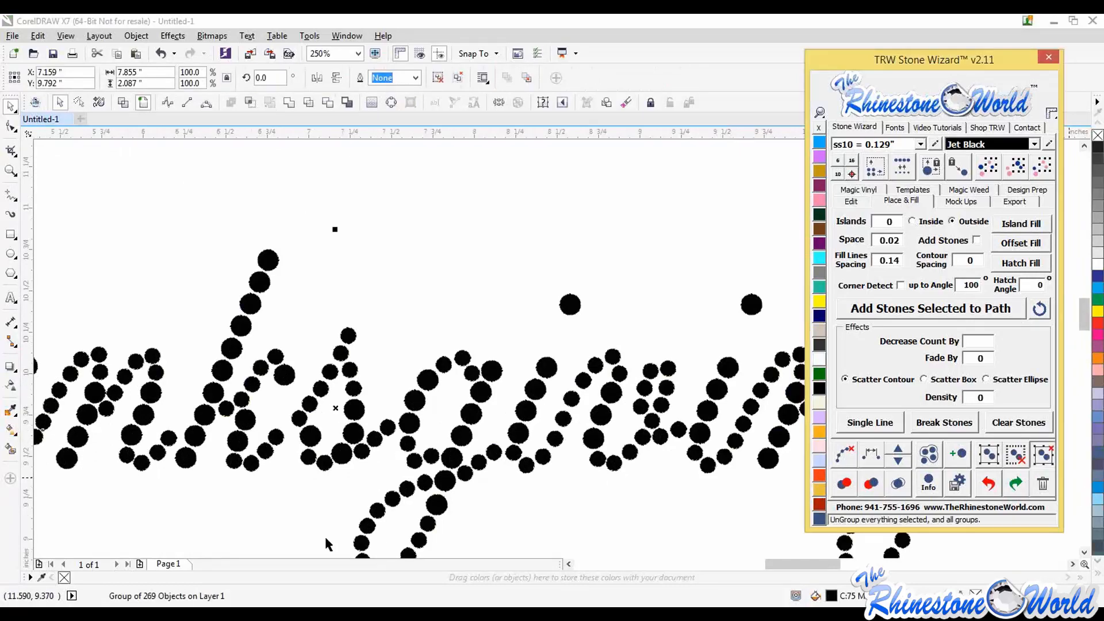
- Move the k's end stone closer to the s, space the k's last three small stones evenly and clear the path
left_click(268, 494)
scroll(278, 447, "up", 2)
left_click_drag(259, 417, 300, 407)
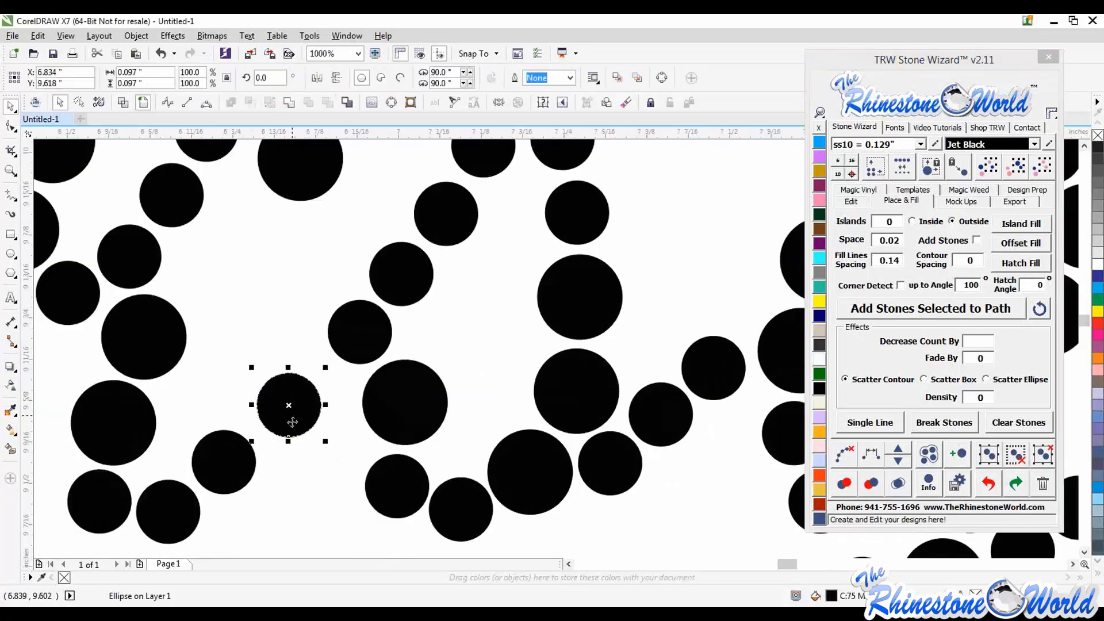
left_click(236, 464, "shift")
left_click(168, 511, "shift")
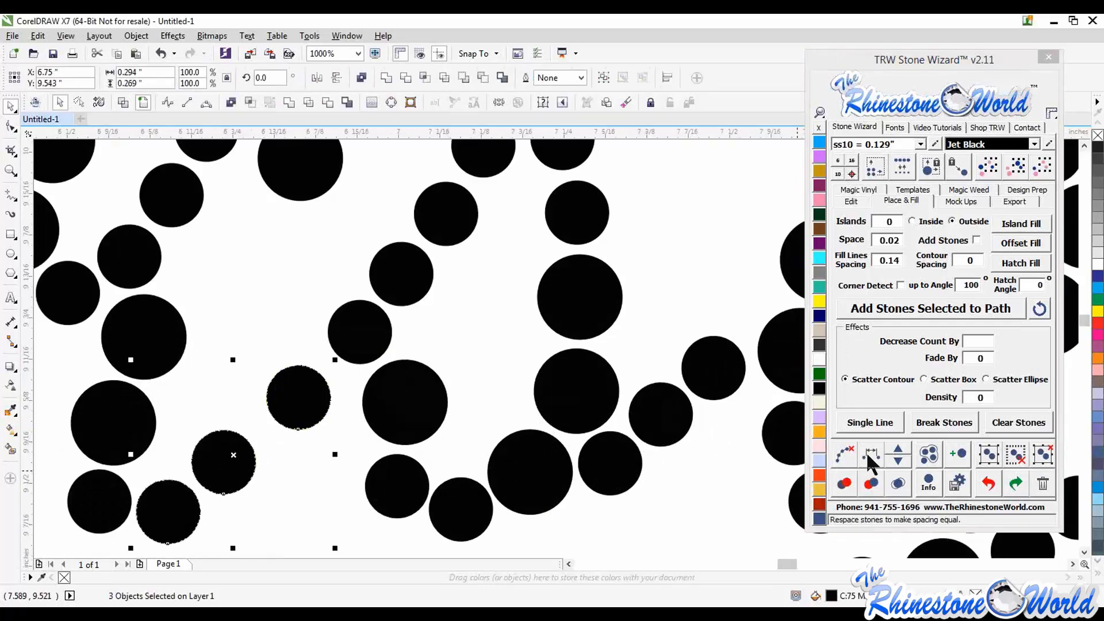
left_click(846, 455)
left_click(311, 490)
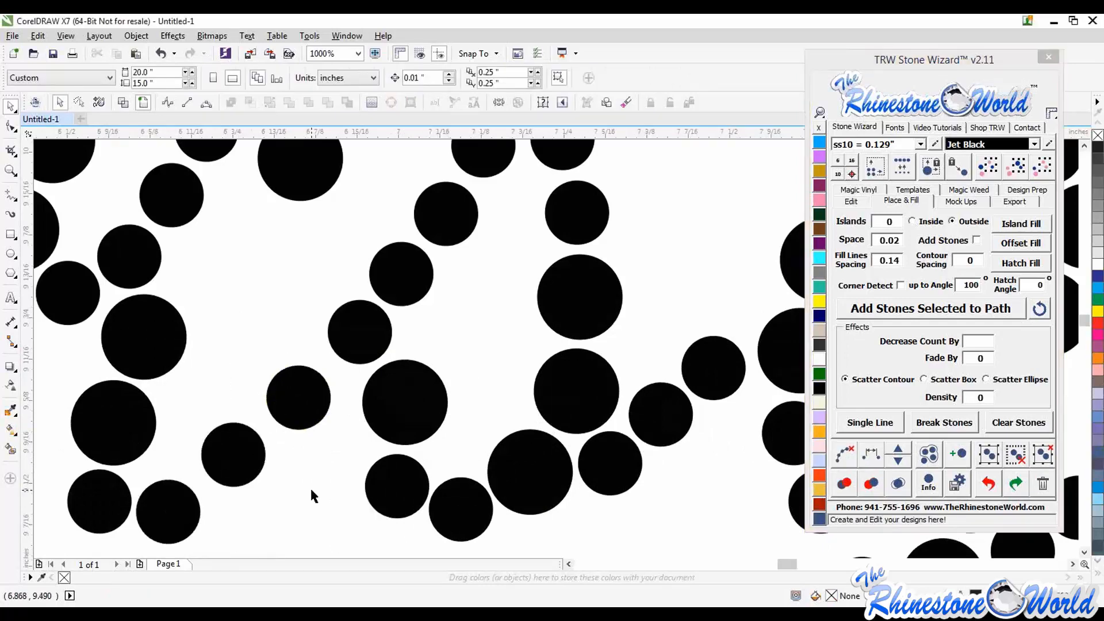
- Group all the stones of Thanksgiving and shift the word slightly up and to the right
scroll(311, 490, "down", 4)
left_click_drag(121, 411, 533, 537)
left_click(988, 455)
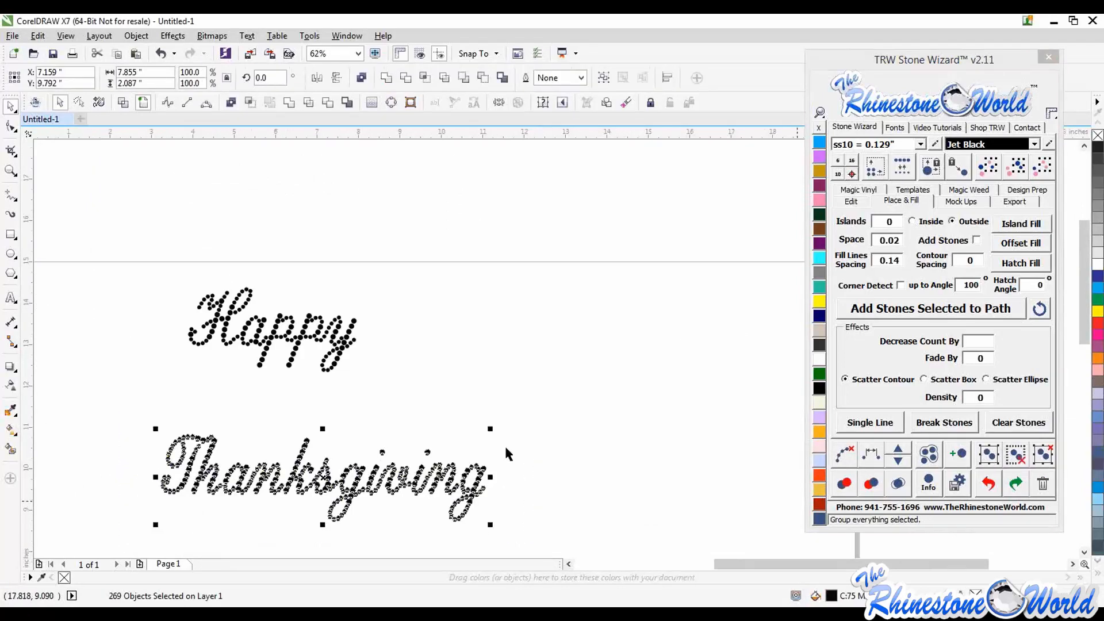
left_click(489, 482)
mouse_move(474, 483)
left_mouse_down()
mouse_move(644, 428)
mouse_move(489, 488)
left_mouse_up()
mouse_move(485, 486)
left_mouse_down()
mouse_move(387, 414)
mouse_move(474, 443)
mouse_move(532, 429)
mouse_move(540, 449)
mouse_move(490, 481)
left_mouse_up()
- Group all the stones of Happy and move Thanksgiving up directly beneath it
left_click_drag(162, 272, 405, 381)
left_click(990, 451)
left_click(612, 344)
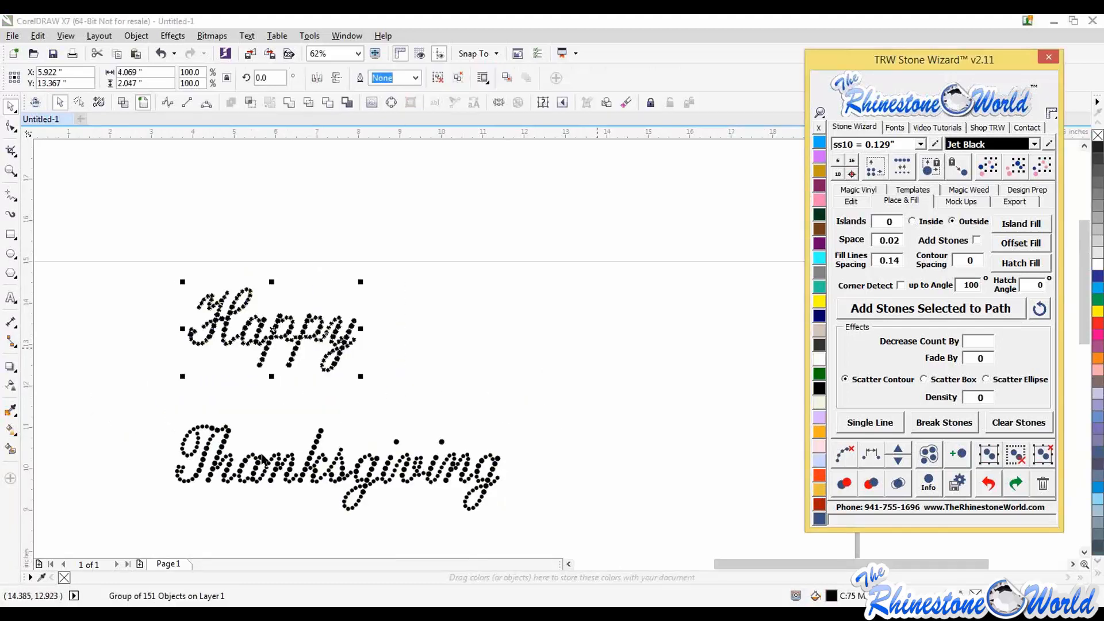
left_click_drag(315, 466, 313, 384)
left_click(405, 287)
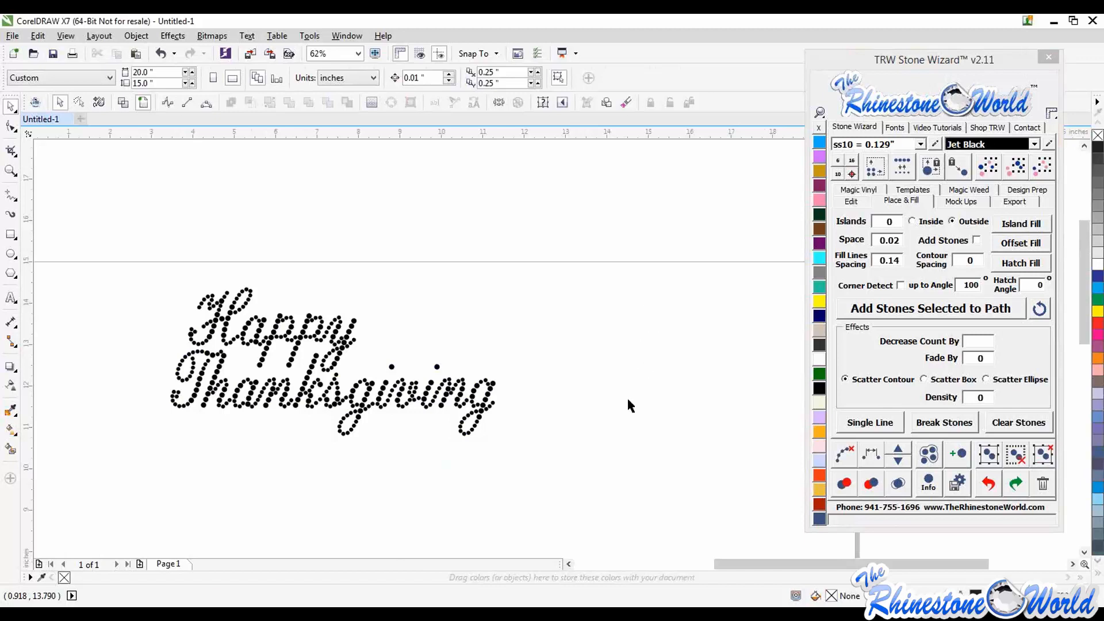
- Paste the turkey image into the drawing and move it below and to the right of the lettering
key("ctrl+v")
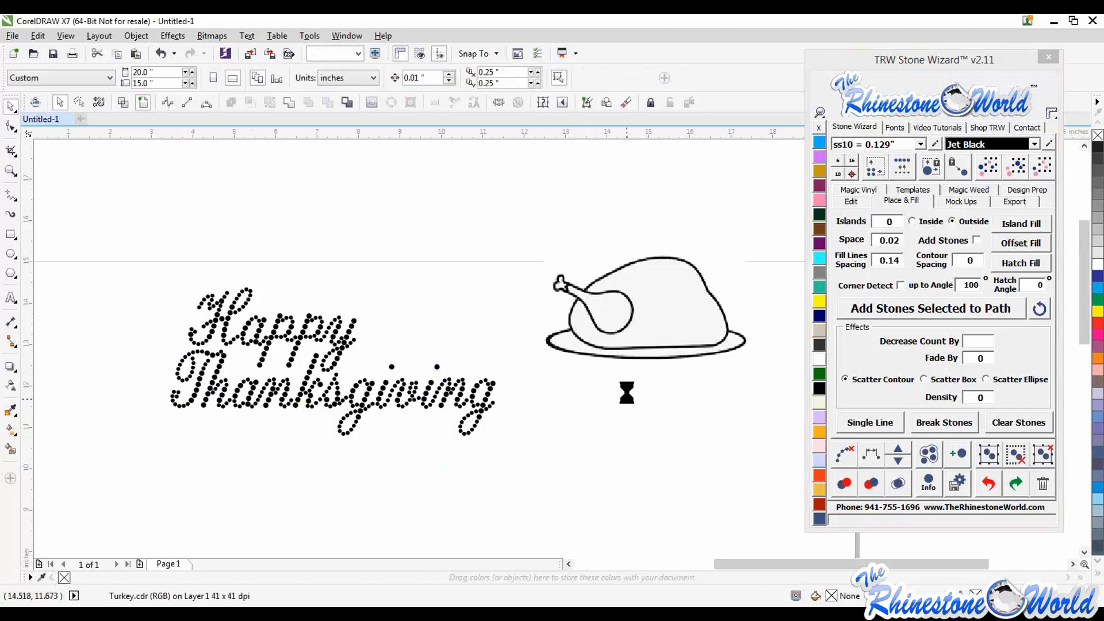
scroll(626, 396, "down", 2)
scroll(622, 375, "up", 1)
left_click_drag(592, 320, 599, 465)
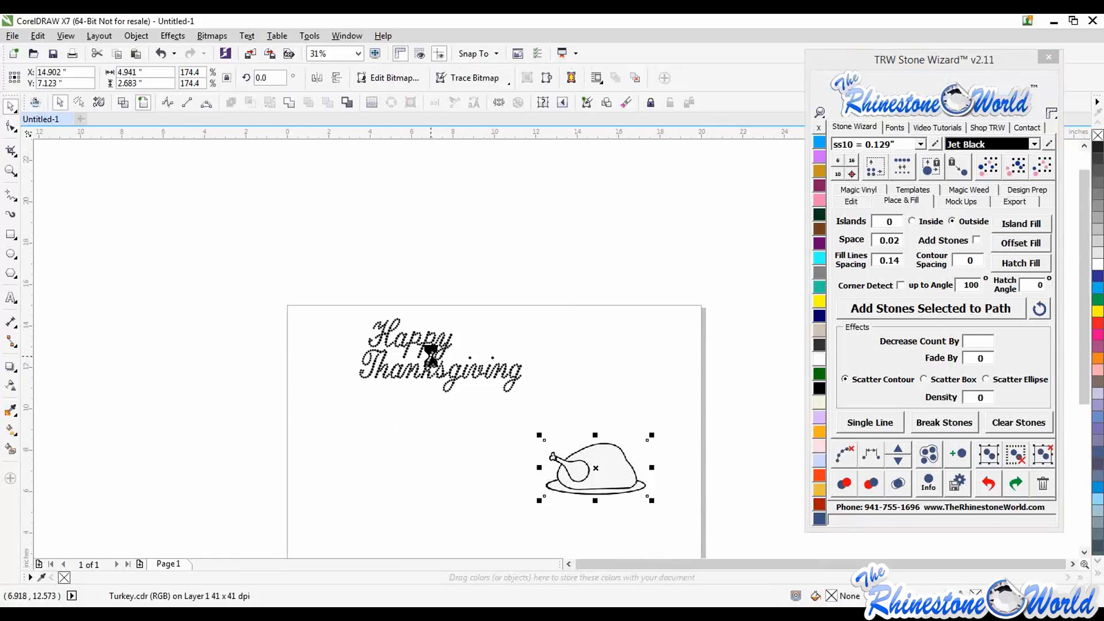
scroll(431, 355, "up", 1)
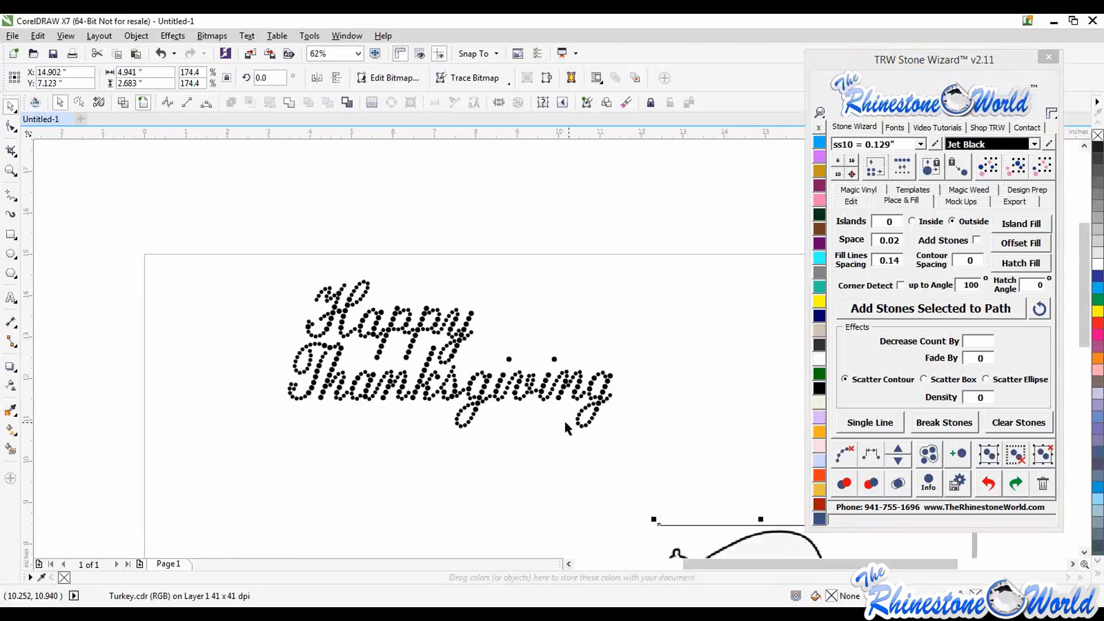
scroll(564, 423, "down", 1)
left_click_drag(710, 507, 759, 488)
scroll(476, 383, "up", 2)
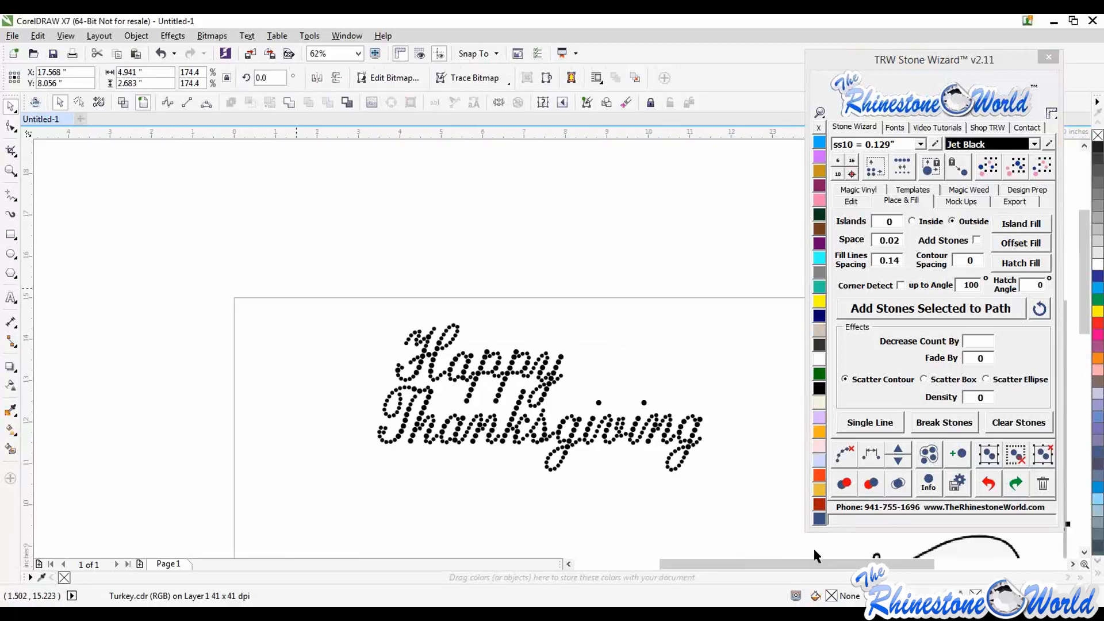
- Move Happy up and to the left so it is staggered above Thanksgiving
left_click_drag(295, 290, 711, 485)
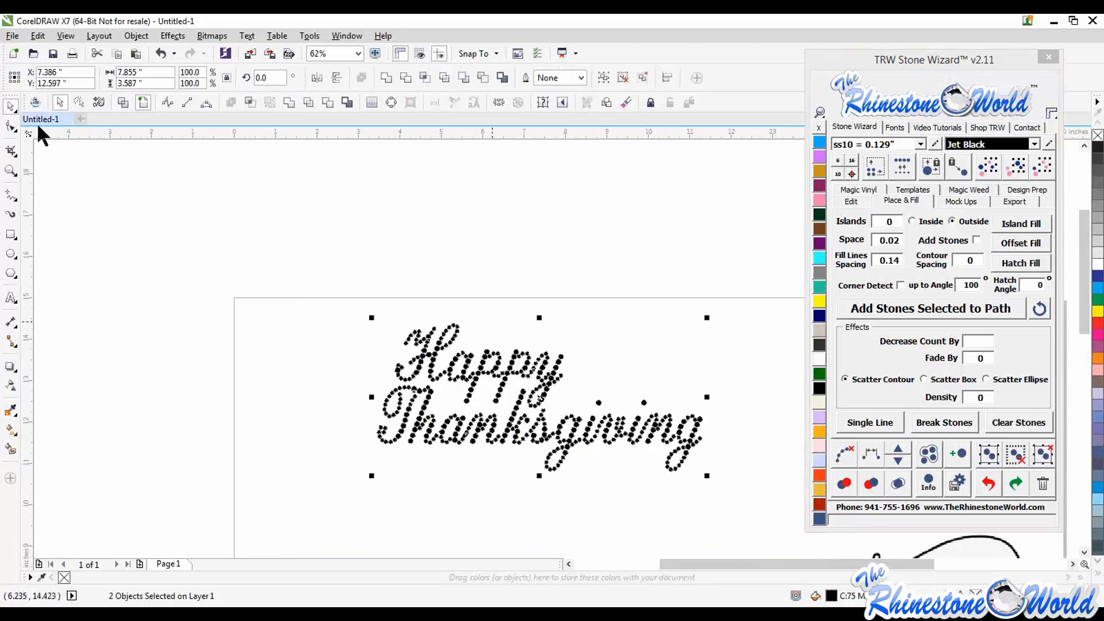
left_click(428, 361)
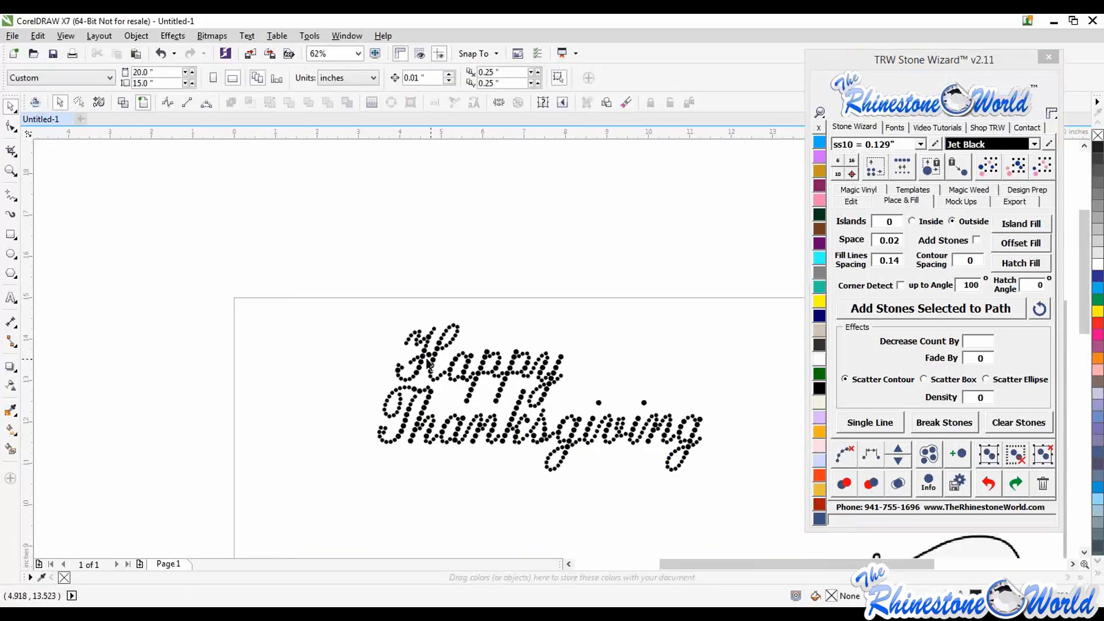
left_click_drag(431, 366, 345, 342)
left_click(337, 387)
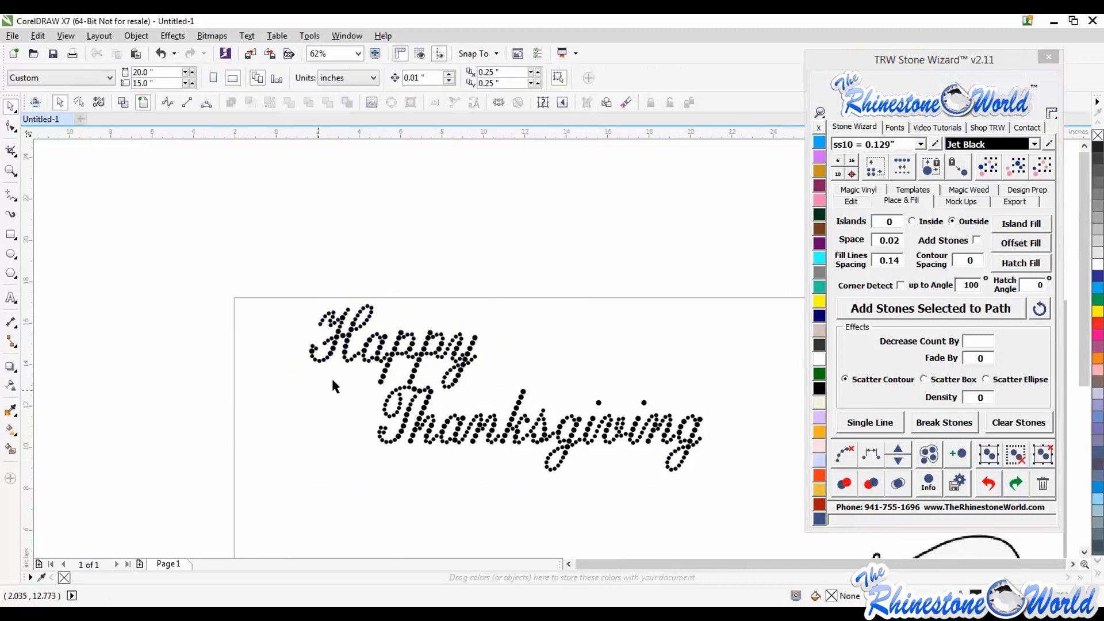
- Place the turkey beside Happy above Thanksgiving and select the whole layout to check its overall size
scroll(322, 389, "down", 2)
left_click_drag(510, 400, 442, 380)
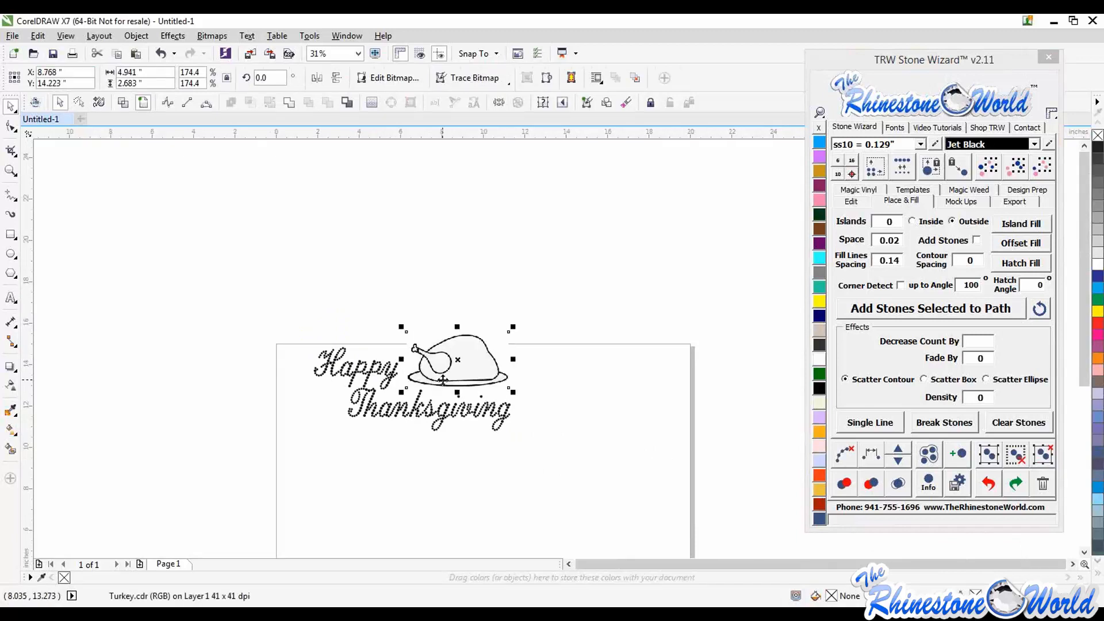
left_click_drag(193, 284, 640, 498)
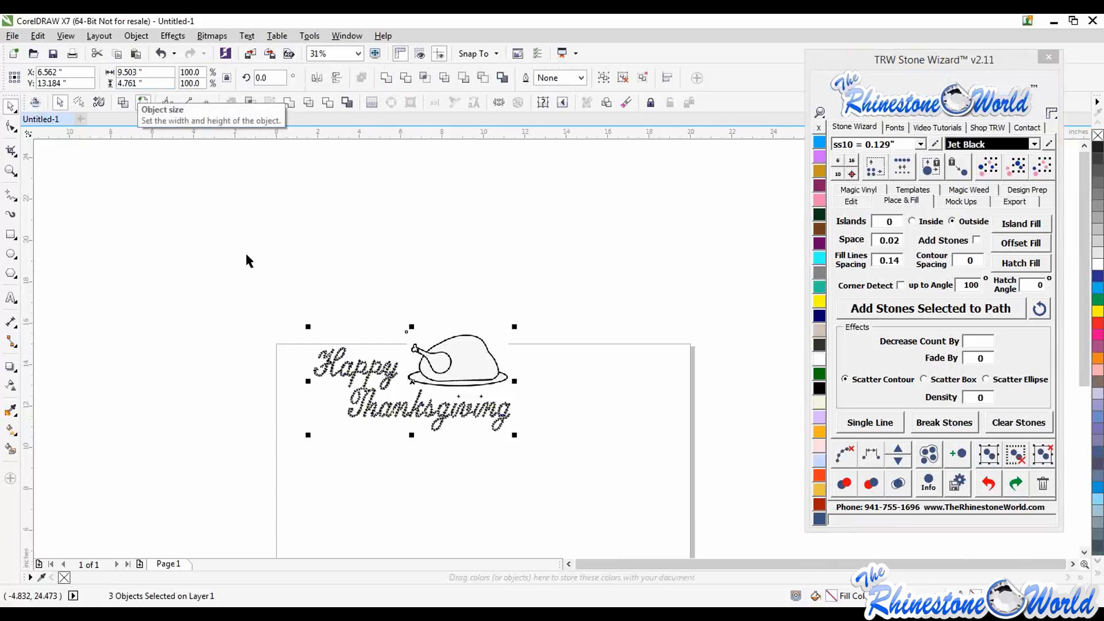
- Move the Happy Thanksgiving lettering above the page and place the turkey image on the page beneath it
mouse_move(500, 369)
left_mouse_down()
mouse_move(695, 389)
mouse_move(535, 276)
mouse_move(502, 215)
mouse_move(511, 413)
left_mouse_up()
left_click(489, 233)
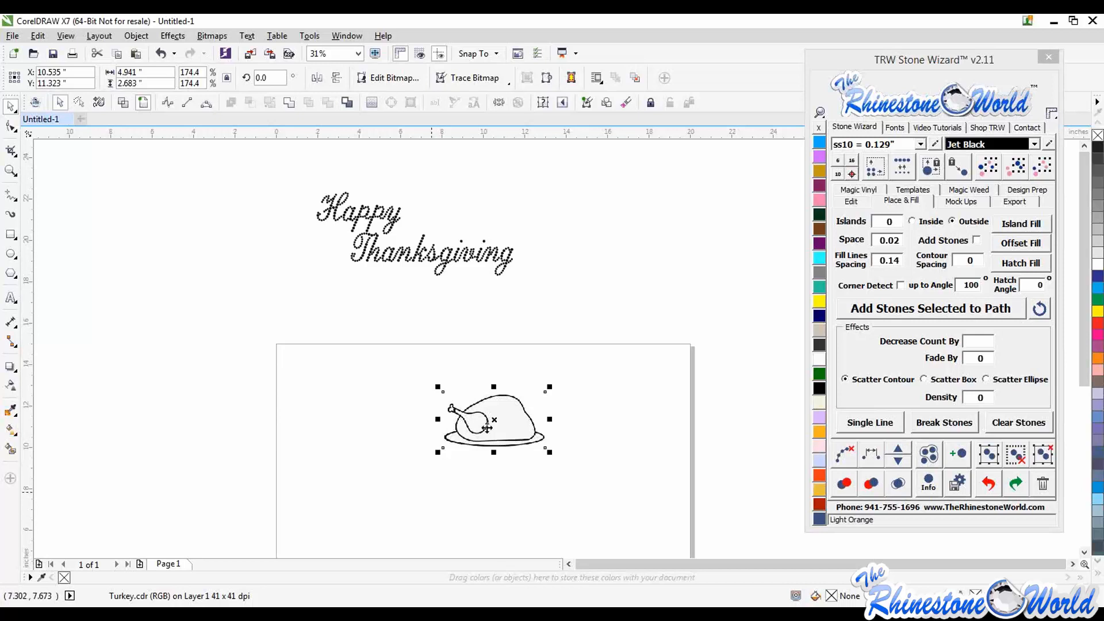
mouse_move(489, 426)
left_mouse_down()
mouse_move(331, 419)
mouse_move(506, 428)
left_mouse_up()
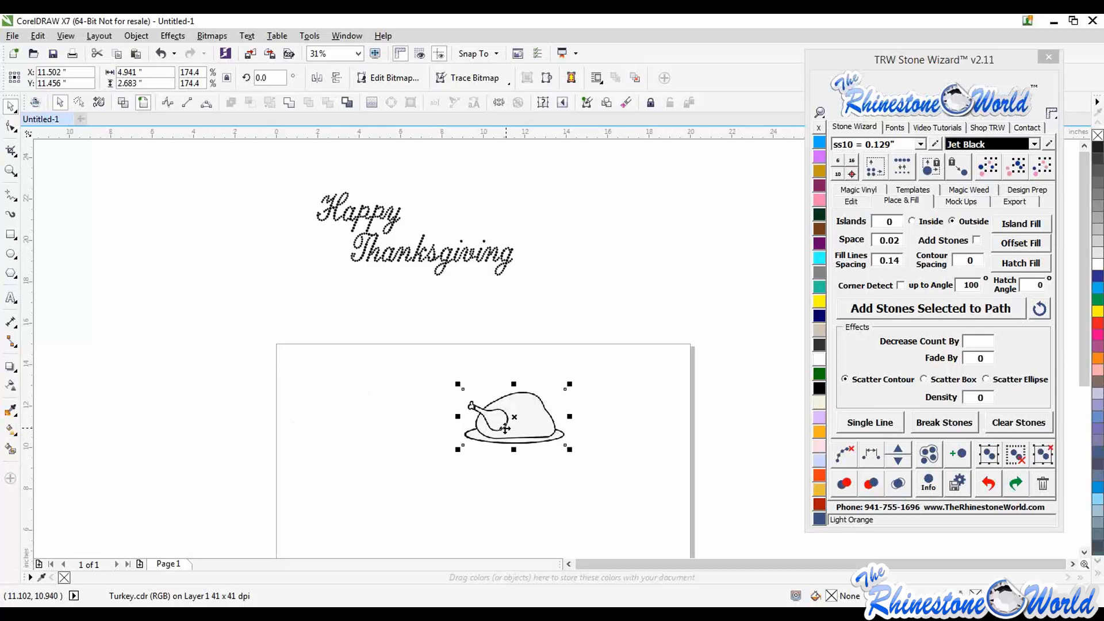
left_click_drag(505, 428, 362, 486)
scroll(359, 389, "down", 1)
scroll(362, 404, "up", 1)
- Trace the turkey bitmap as a centerline line drawing and move the bitmap to the right of the traced outline
right_click(361, 466)
left_click(364, 393)
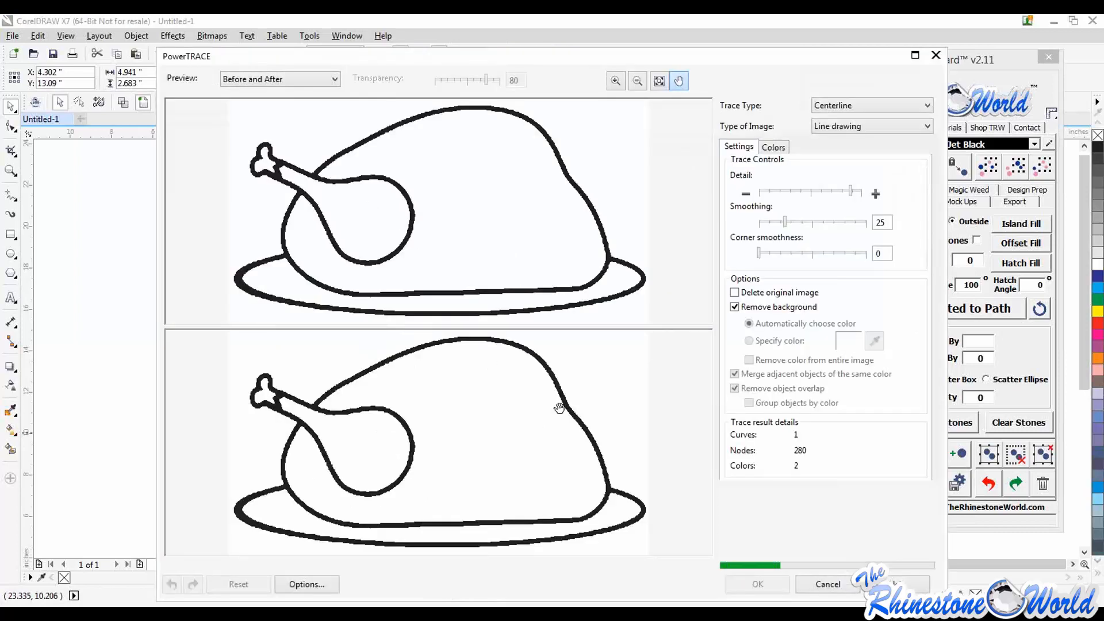
left_click(772, 580)
mouse_move(388, 375)
left_mouse_down()
mouse_move(594, 399)
mouse_move(587, 372)
left_mouse_up()
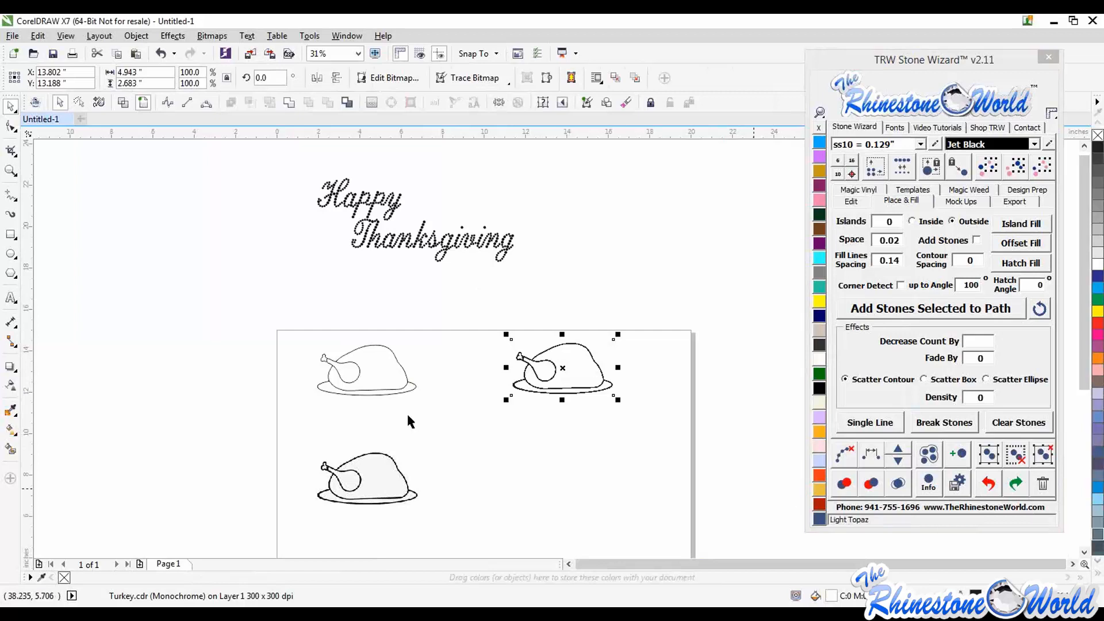
- Move the monochrome turkey bitmap slightly farther from the first outline and convert it to a single-line centerline drawing trace
left_click_drag(565, 383, 575, 385)
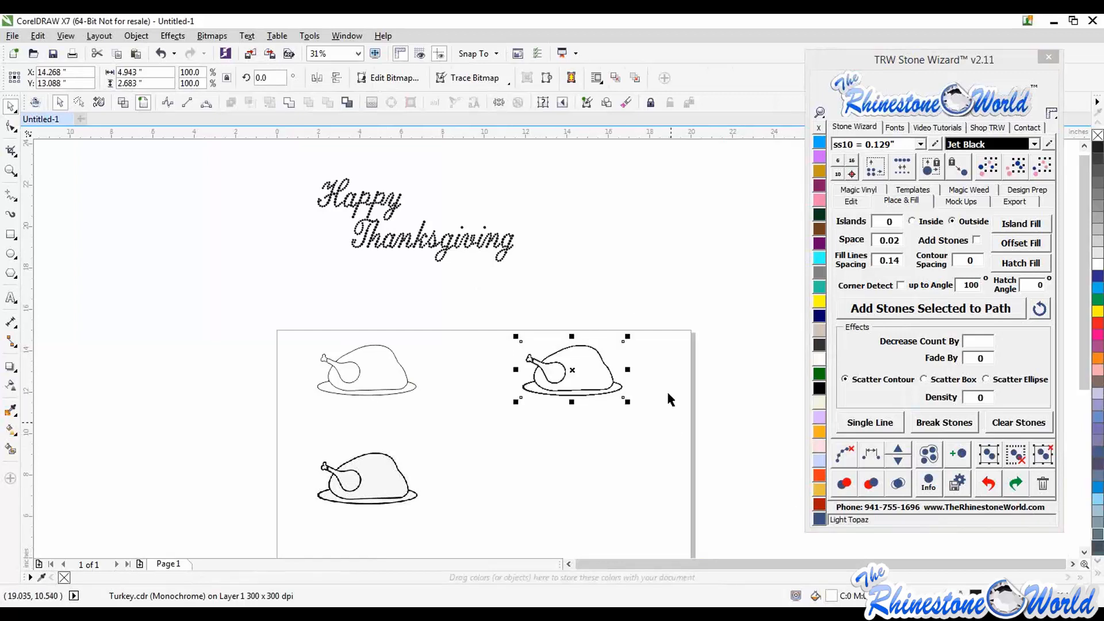
left_click(858, 425)
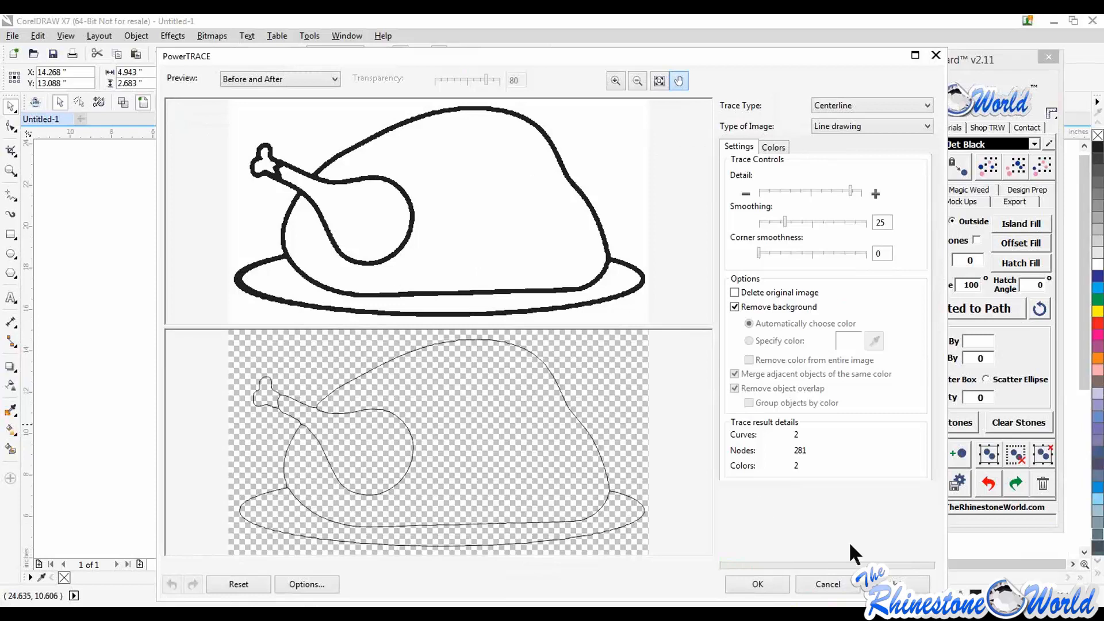
left_click(757, 583)
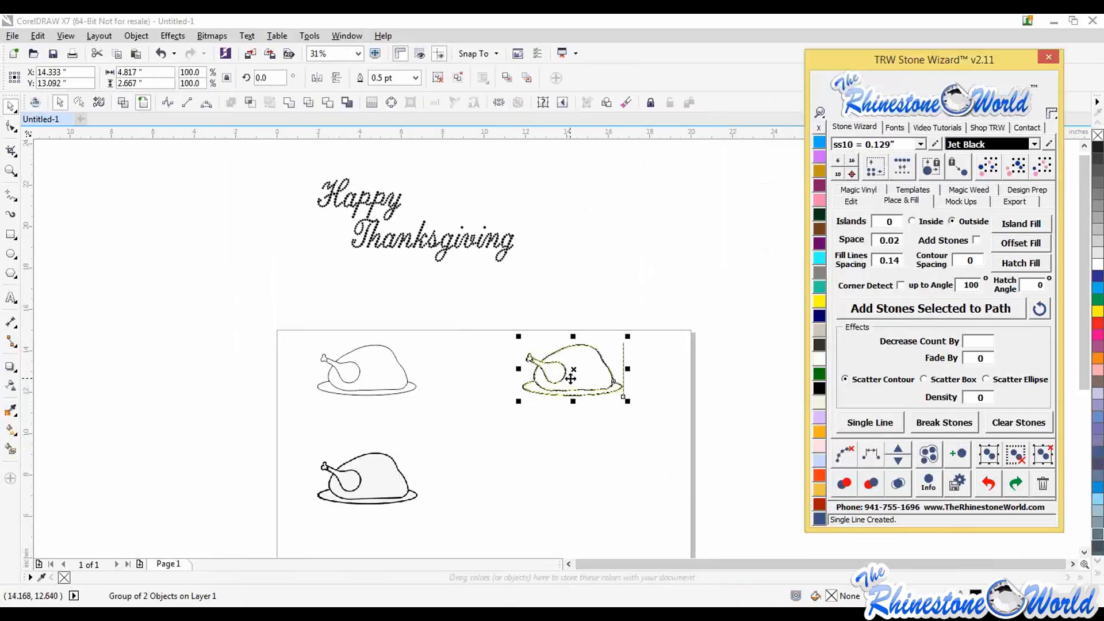
left_click(871, 430)
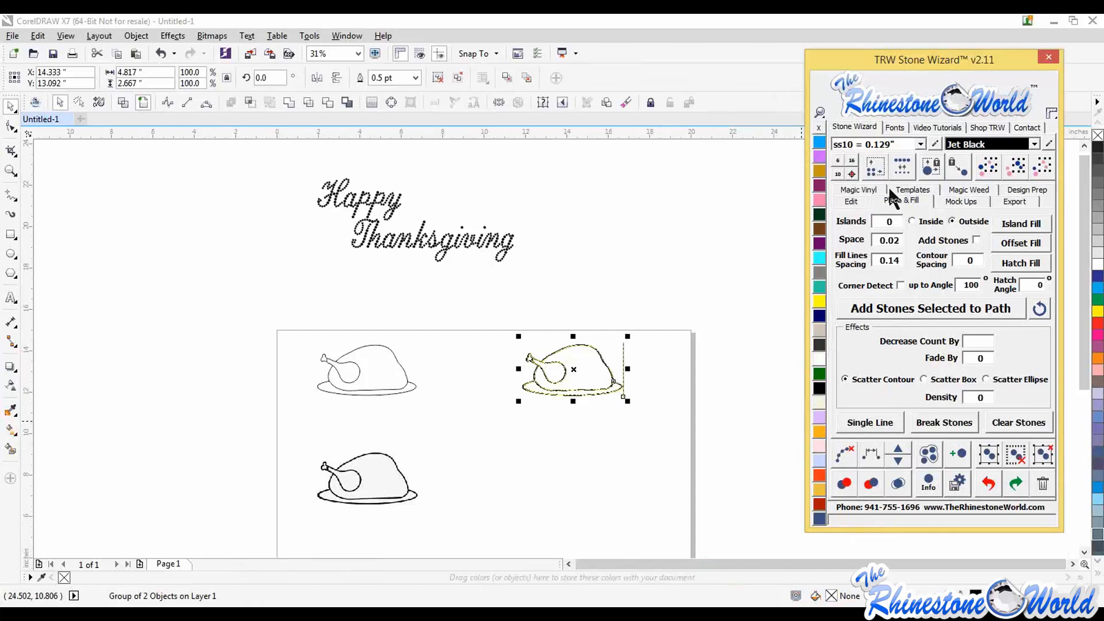
left_click(961, 201)
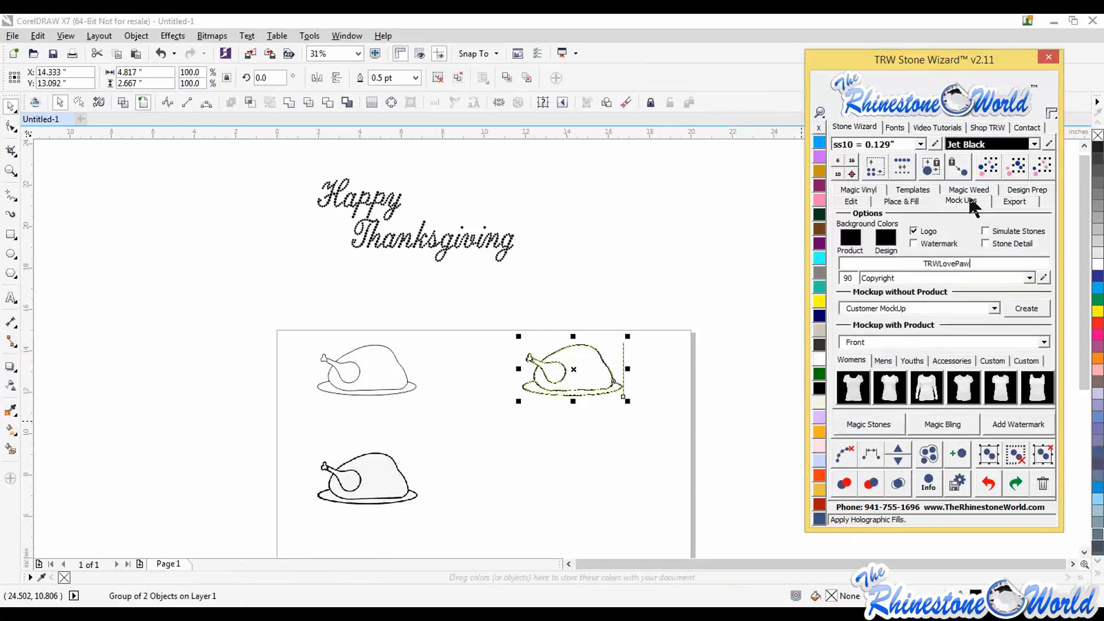
left_click(987, 189)
left_click(1020, 192)
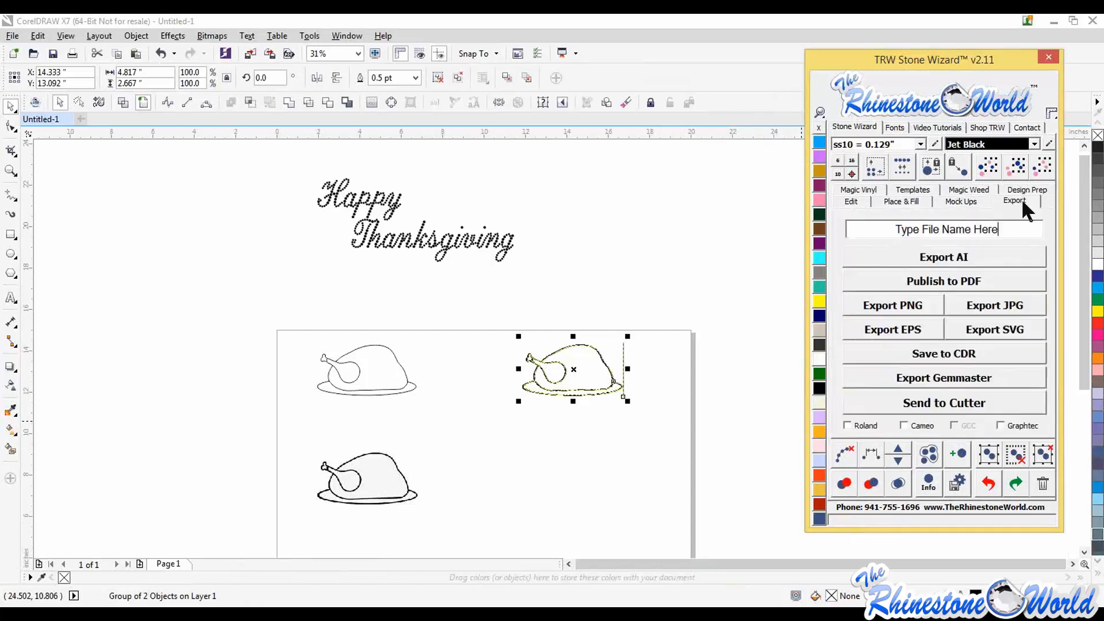
left_click(910, 201)
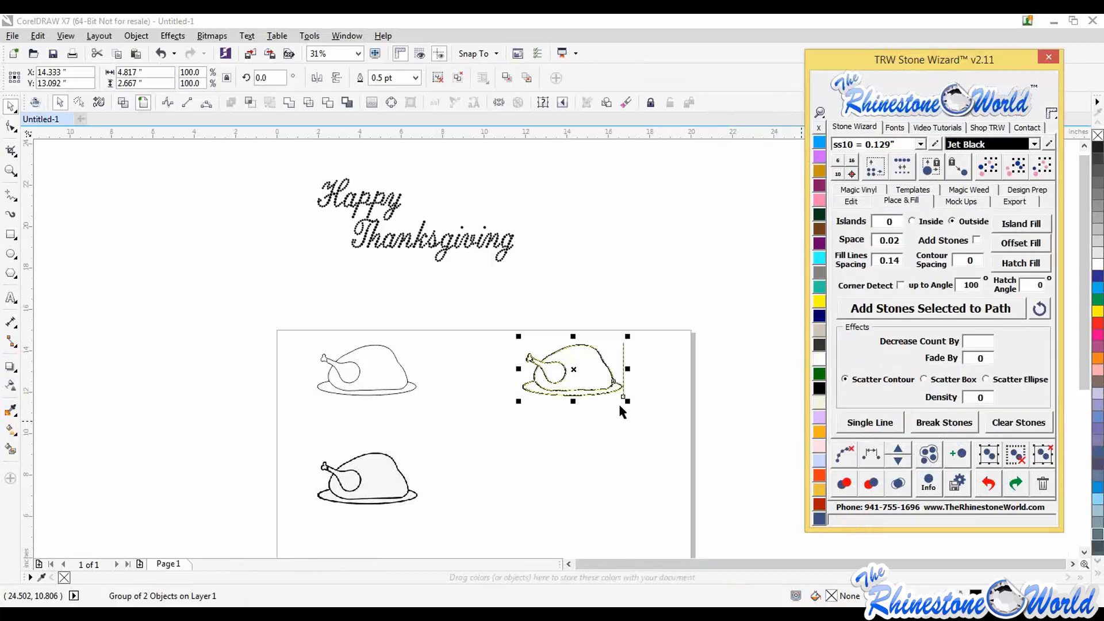
- Shift the first turkey outline closer to the second one and remove the stray vertical line beside the second trace
left_click(366, 379)
left_click_drag(366, 379, 435, 404)
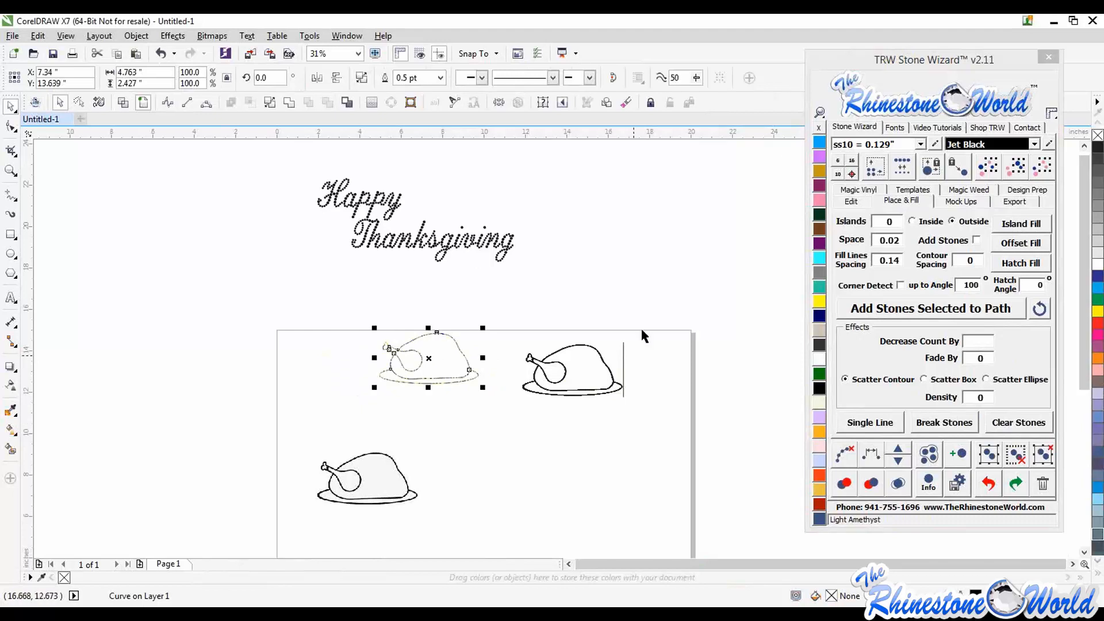
left_click(623, 362)
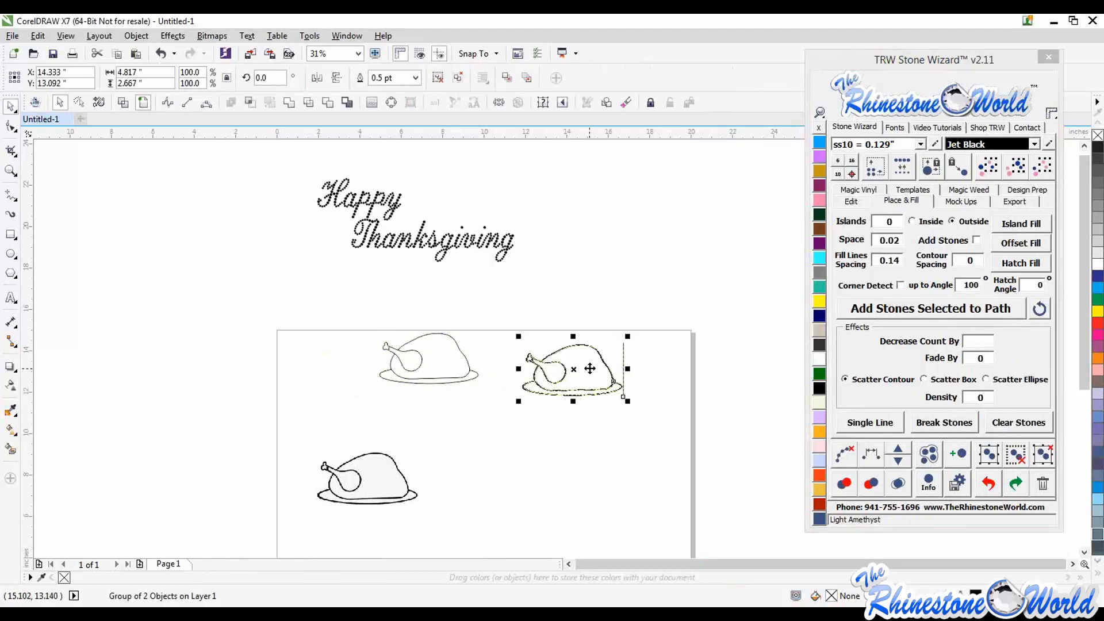
left_click(590, 366)
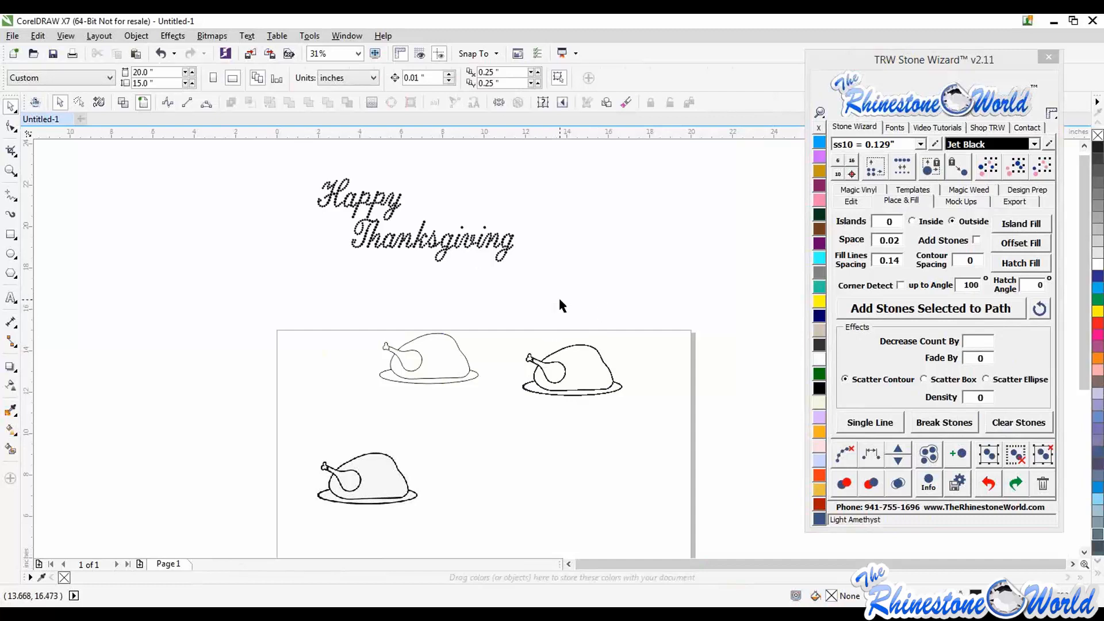
- Try converting the lower turkey image to a single line of ss10 stones without corner detection, and undo it
left_click(369, 502)
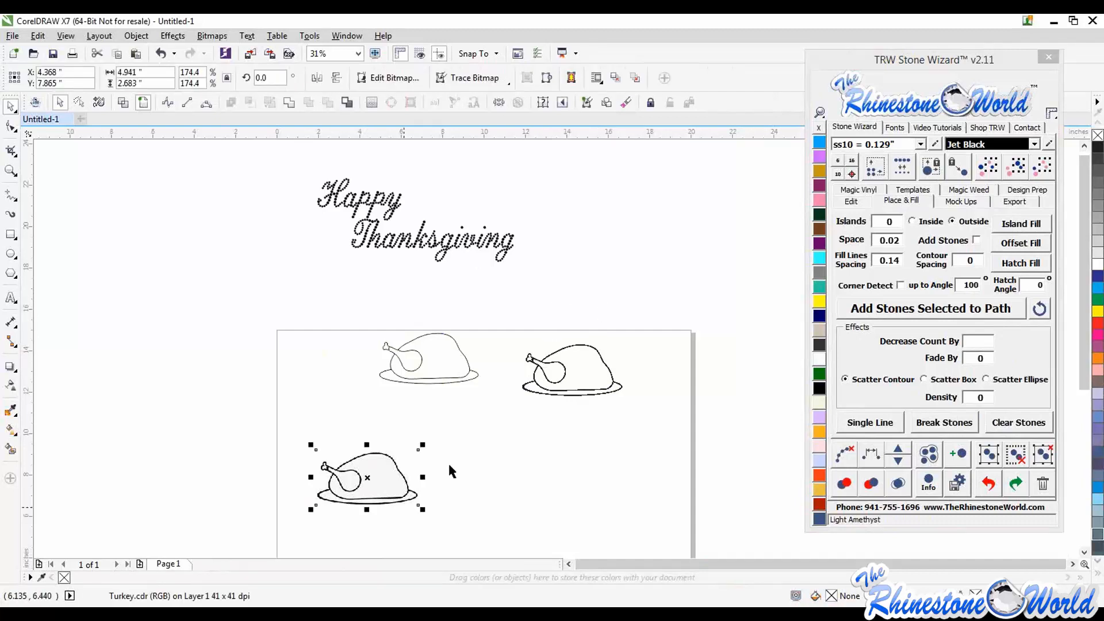
left_click(894, 426)
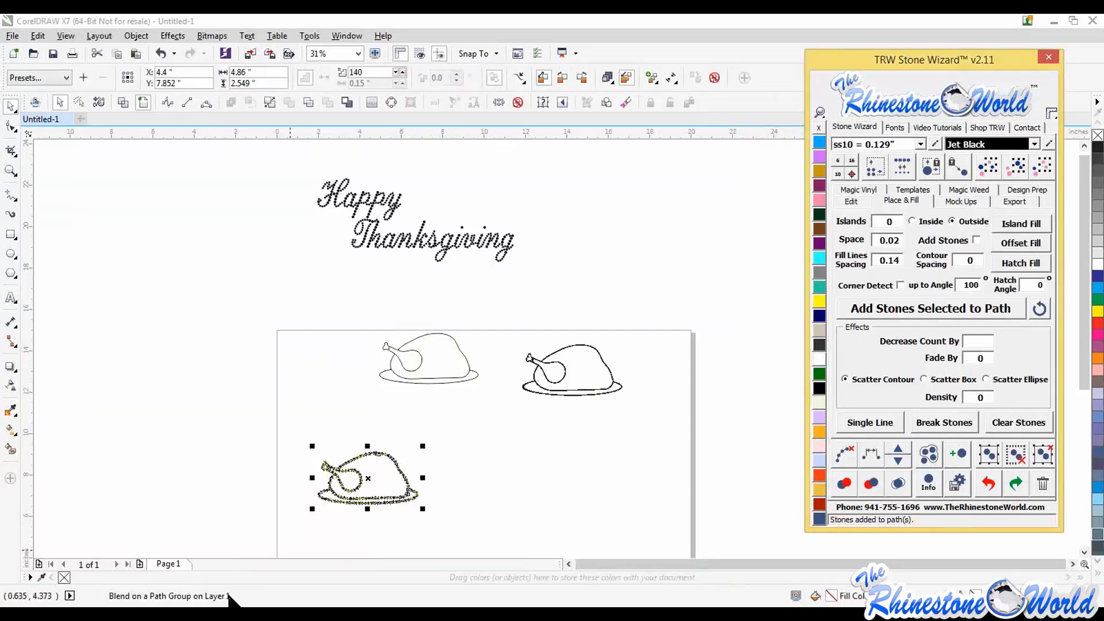
left_click(383, 516)
scroll(393, 516, "up", 5)
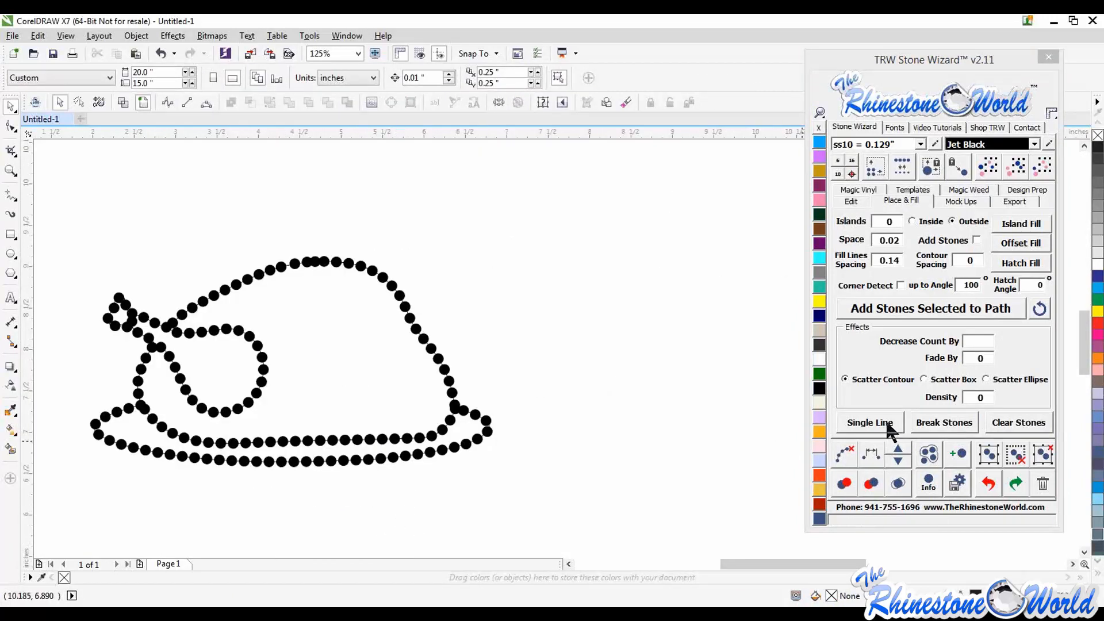
left_click(986, 489)
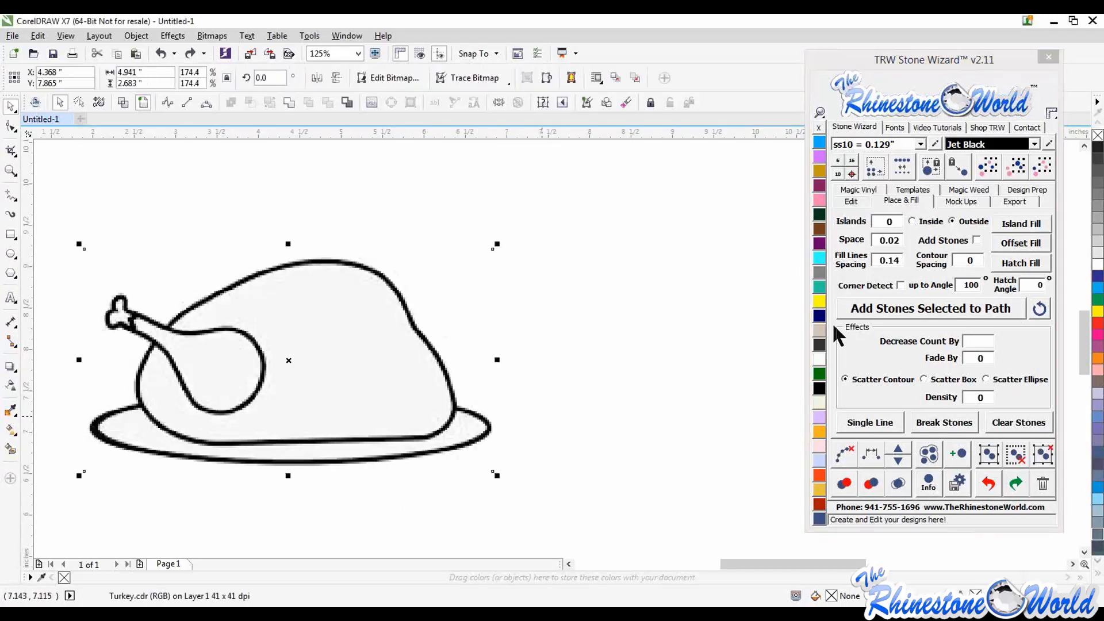
- Enable Corner Detect and convert the lower turkey image to a single line of ss10 stones
left_click(900, 285)
left_click(869, 423)
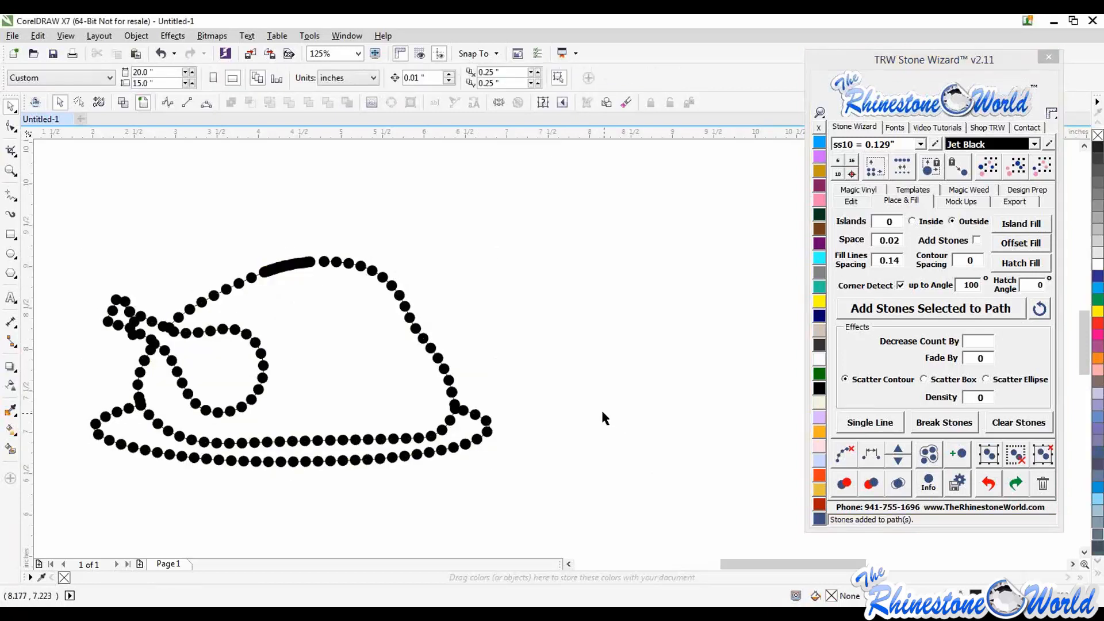
scroll(600, 408, "down", 2)
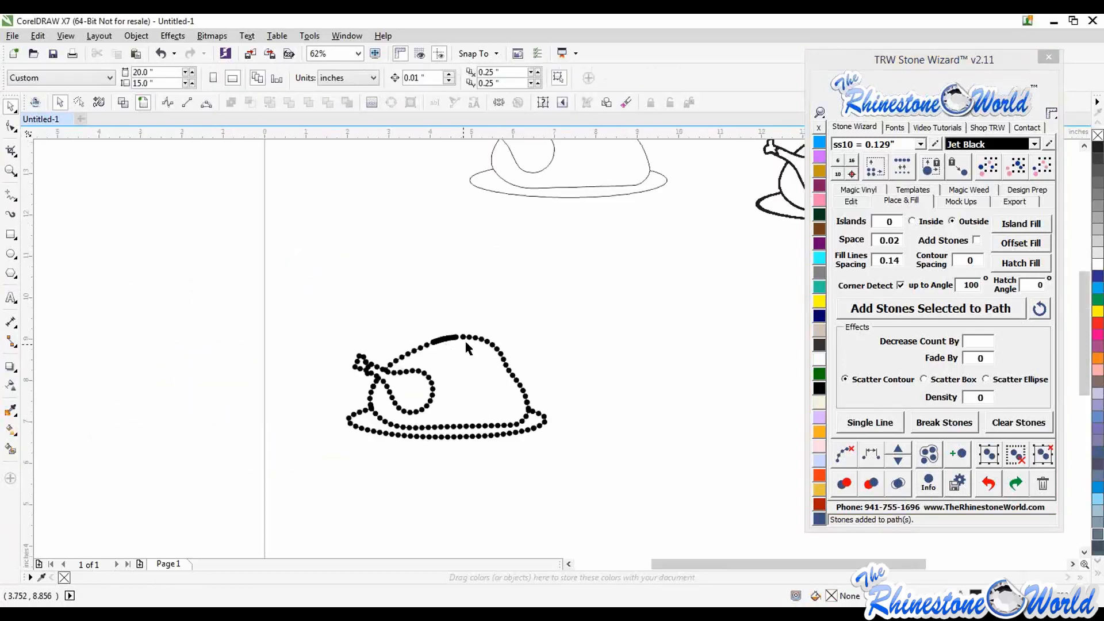
- Clear the paths from all the stones of the turkey
left_click_drag(309, 312, 660, 456)
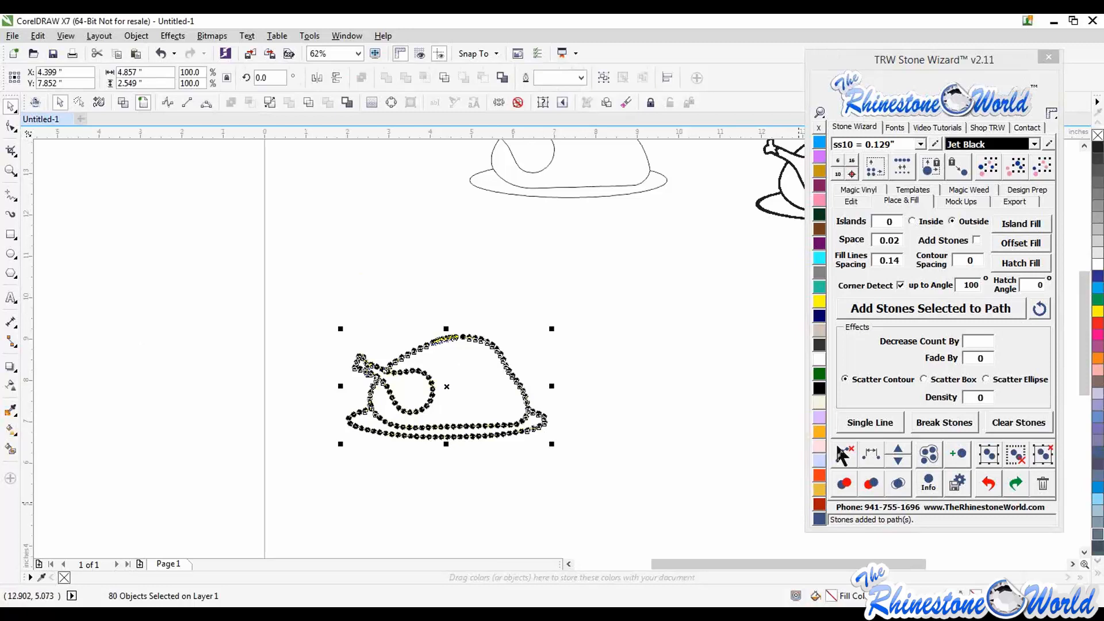
left_click(552, 419)
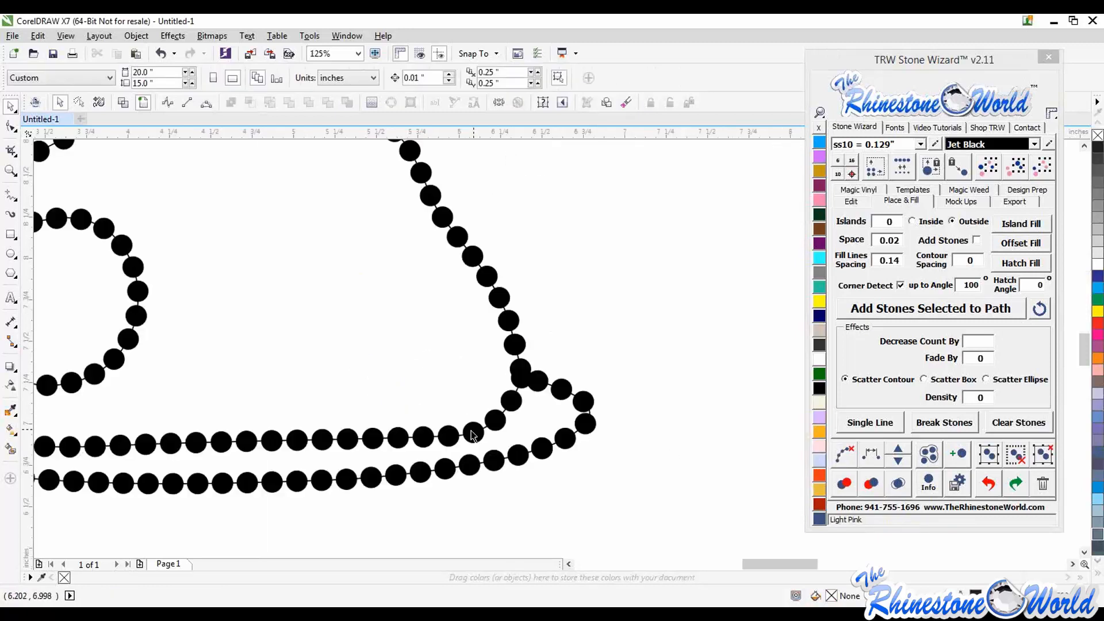
left_click(843, 454)
left_click(304, 286)
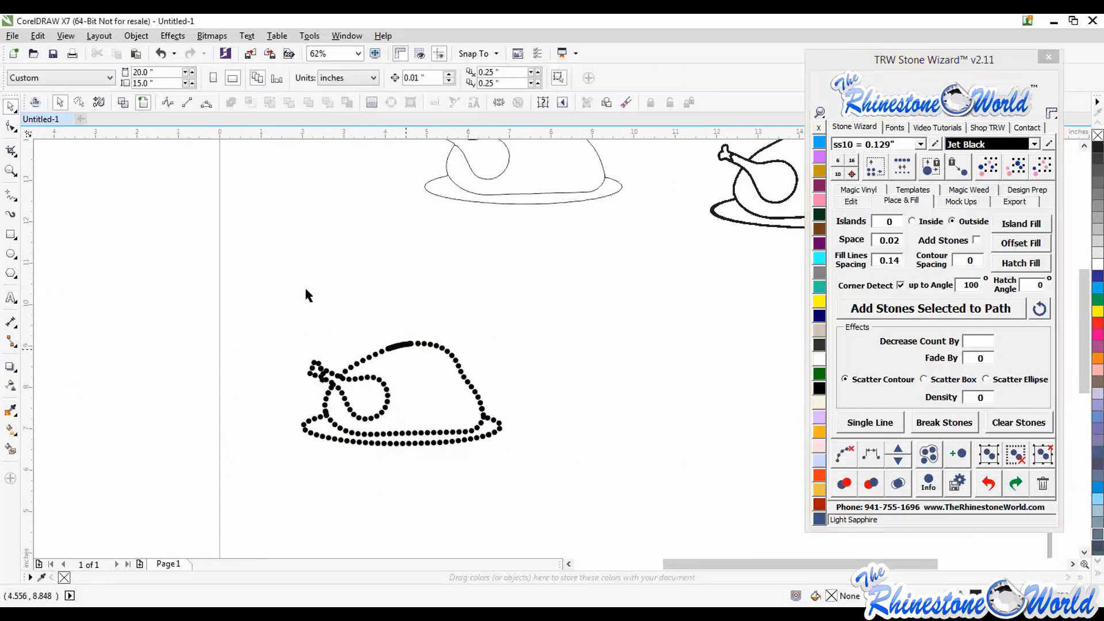
- Distribute the crowded stones across the top of the turkey along a path and remove stones one by one to thin the spacing
scroll(406, 348, "up", 2)
left_click_drag(165, 288, 589, 398)
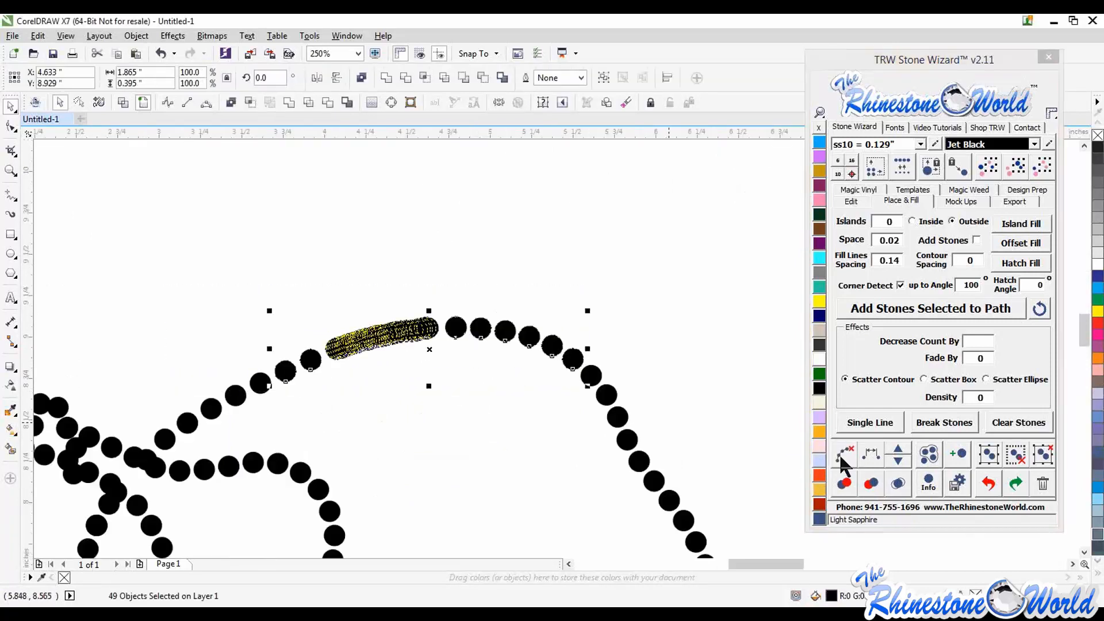
left_click(870, 454)
left_click(894, 464)
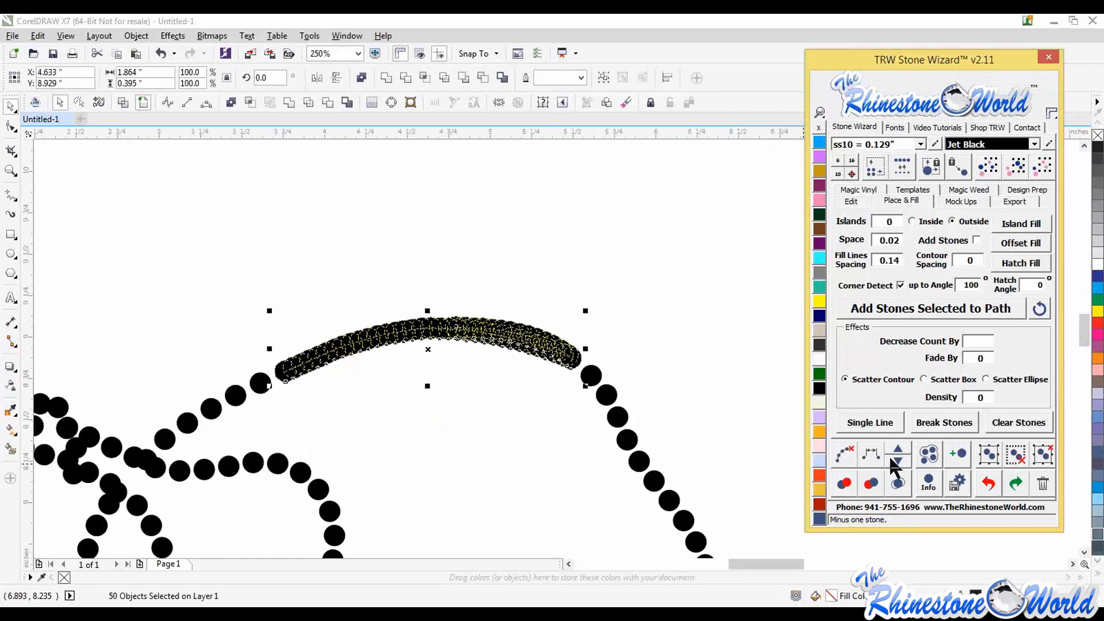
left_click(894, 464)
left_click(894, 464)
left_click(895, 463)
left_click(895, 464)
left_click(894, 463)
left_click(895, 463)
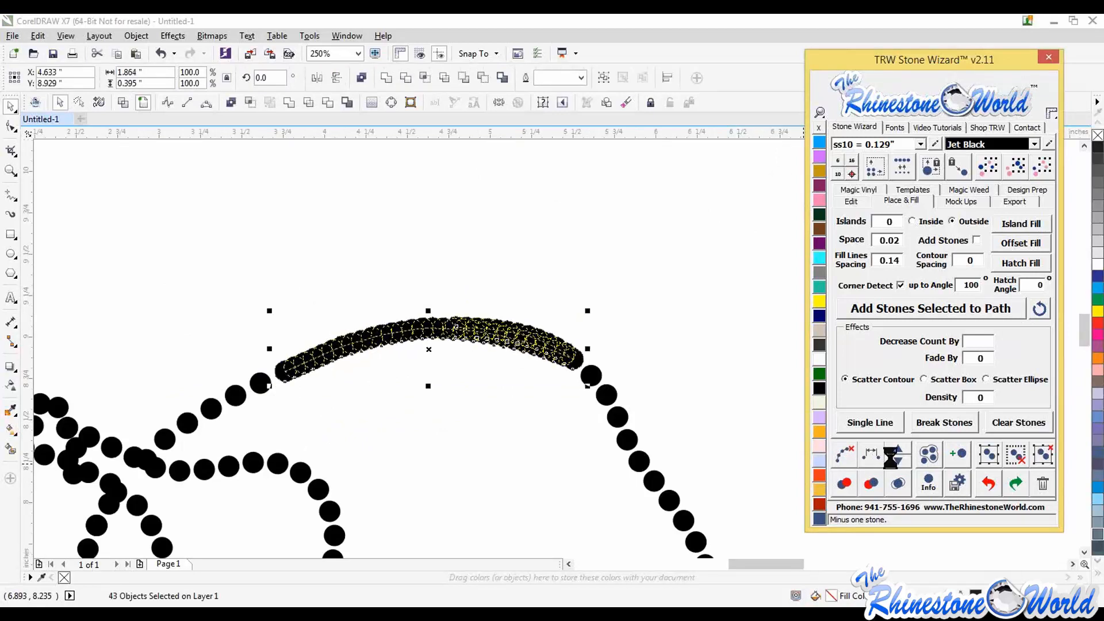
left_click(894, 463)
left_click(895, 464)
left_click(894, 463)
left_click(894, 463)
left_click(895, 463)
left_click(895, 463)
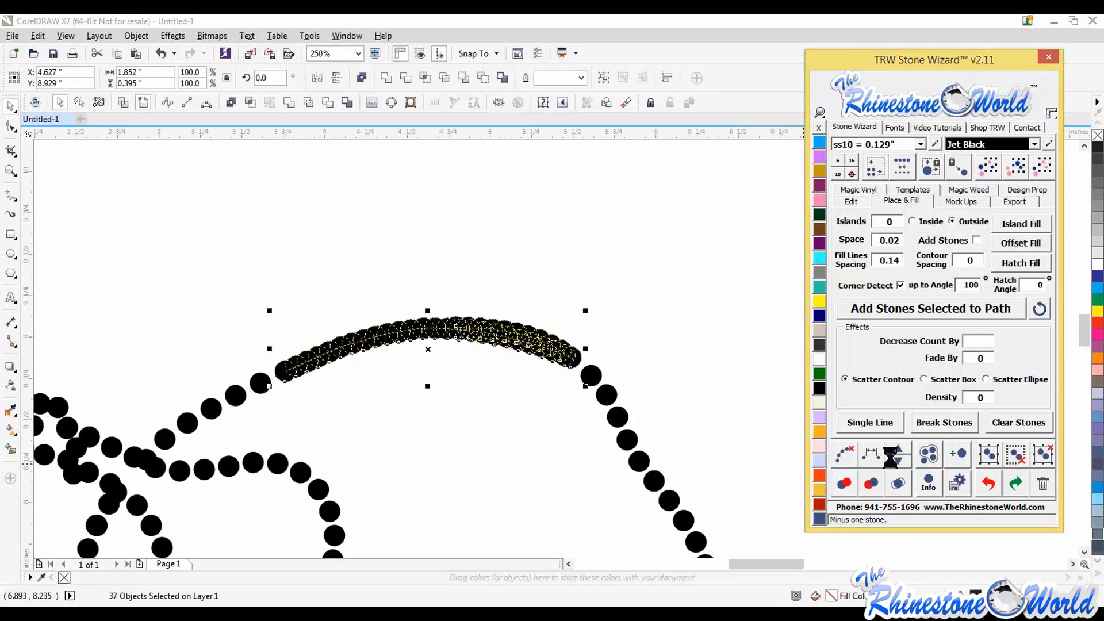
left_click(895, 463)
left_click(894, 463)
left_click(894, 463)
left_click(894, 464)
left_click(895, 464)
left_click(895, 463)
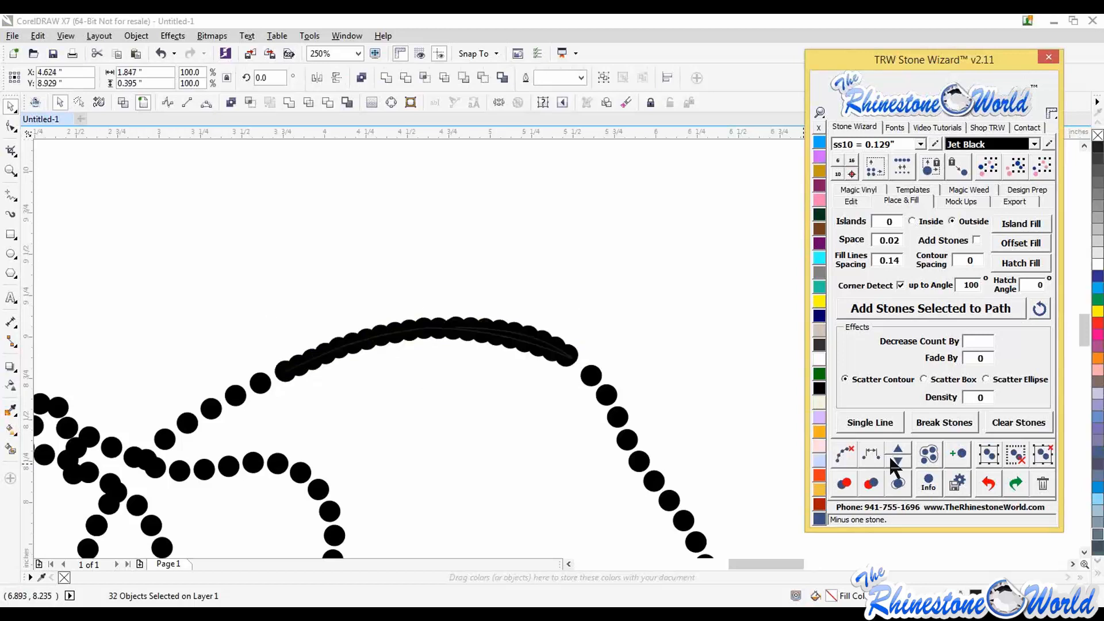
left_click(895, 463)
left_click(895, 463)
left_click(894, 463)
left_click(894, 463)
left_click(895, 463)
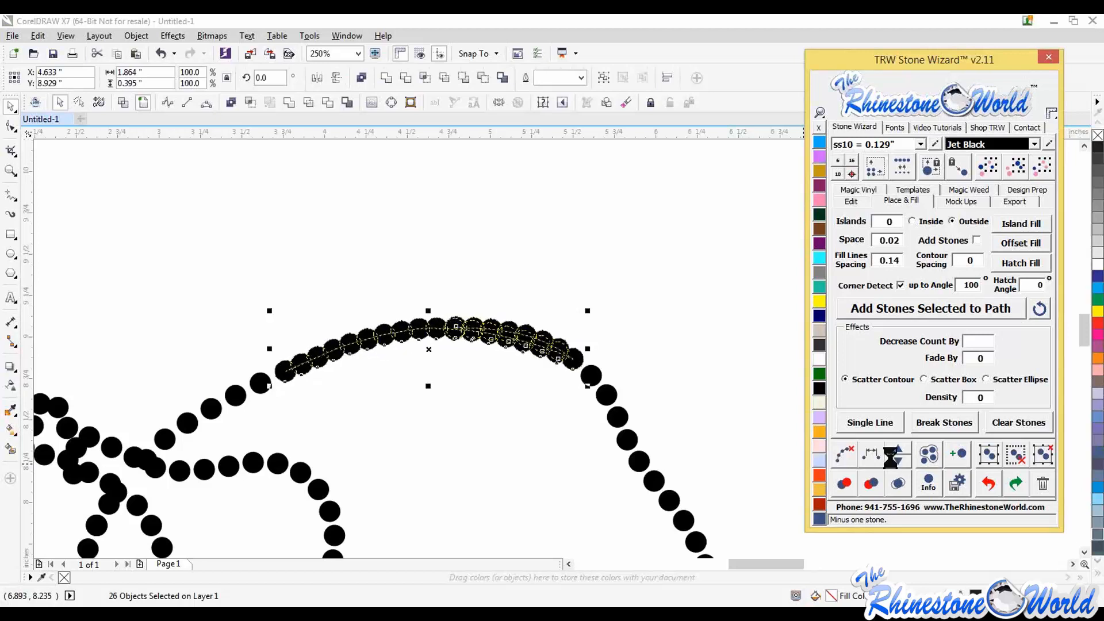
left_click(894, 463)
left_click(895, 463)
left_click(894, 463)
left_click(894, 463)
left_click(895, 463)
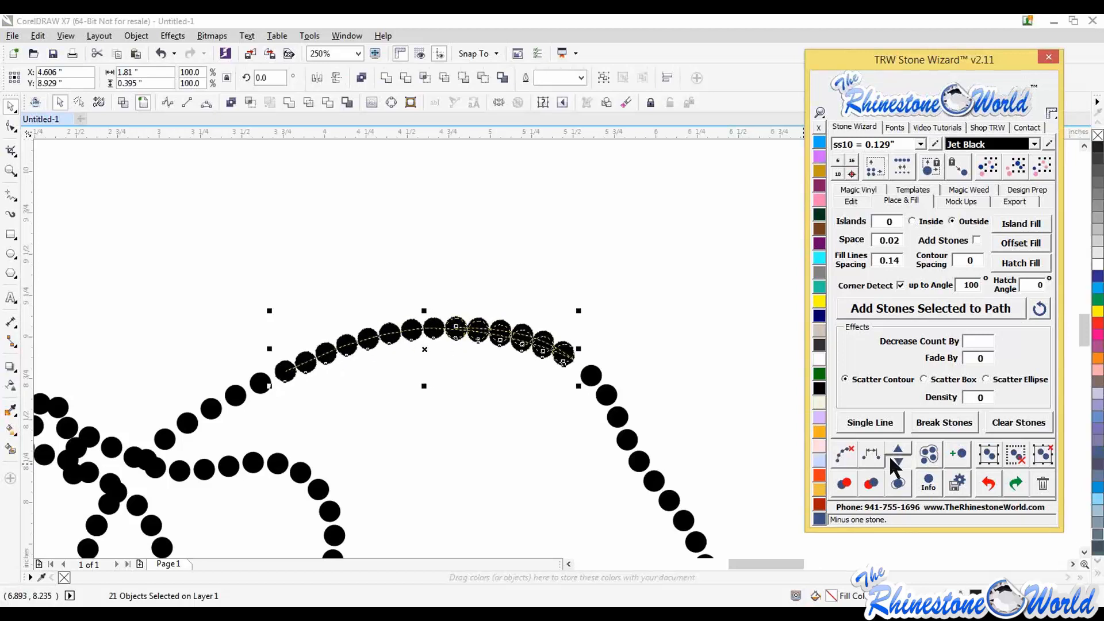
left_click(895, 463)
left_click(894, 463)
left_click(895, 464)
left_click(659, 328)
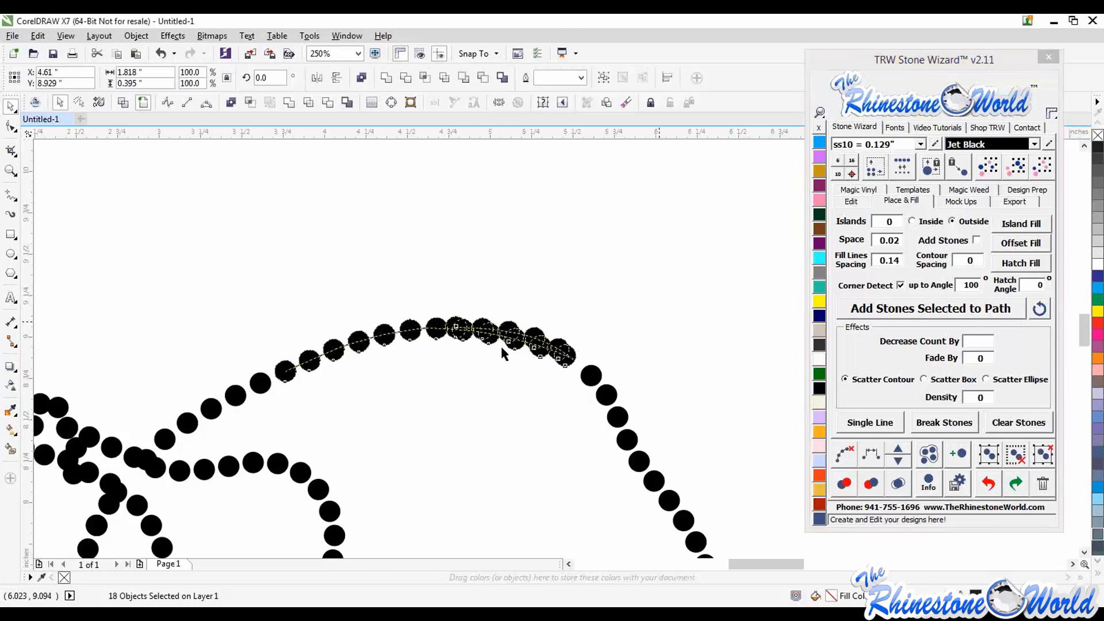
- Clear the path from the thinned stones along the top of the turkey
scroll(500, 344, "up", 2)
scroll(520, 362, "down", 2)
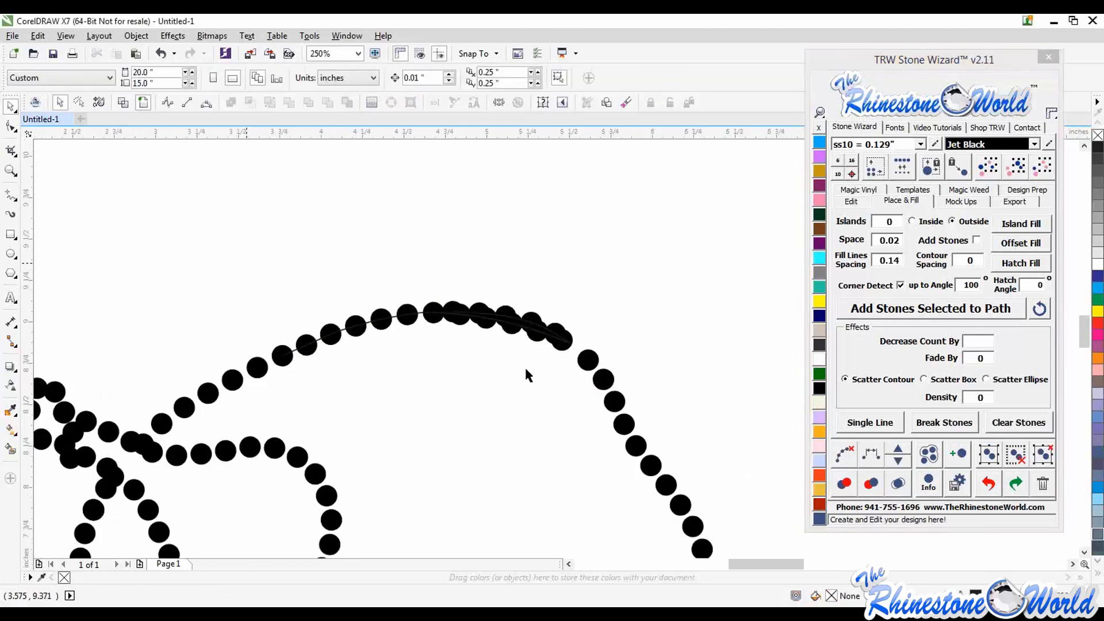
left_click_drag(243, 263, 624, 410)
left_click(844, 455)
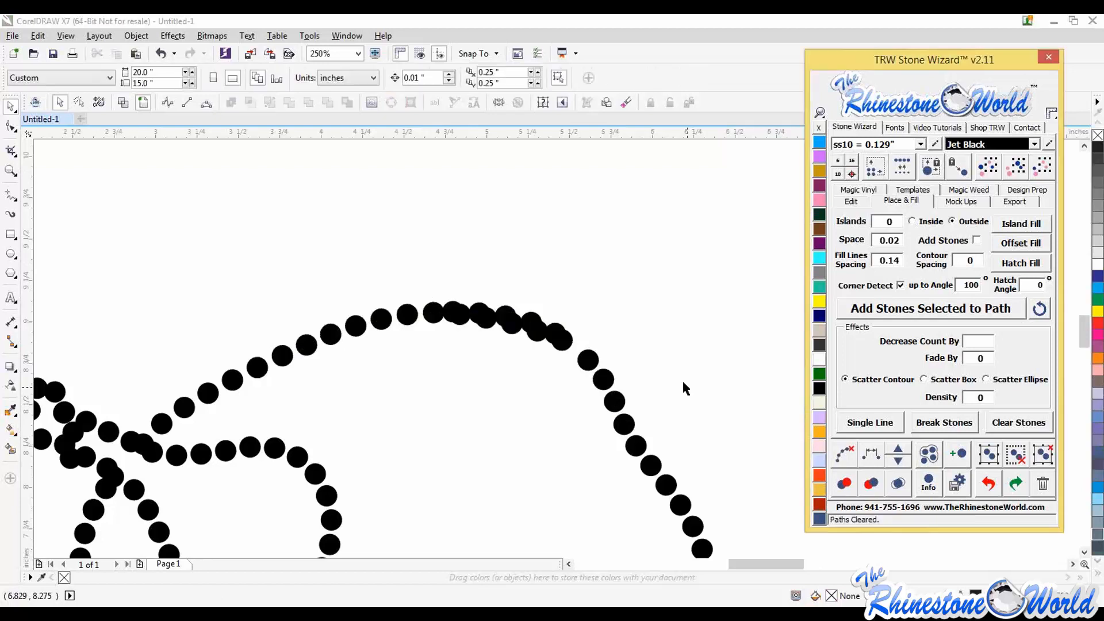
- Delete the five overlapping duplicate stones on the curve at the top of the turkey
left_click(463, 314)
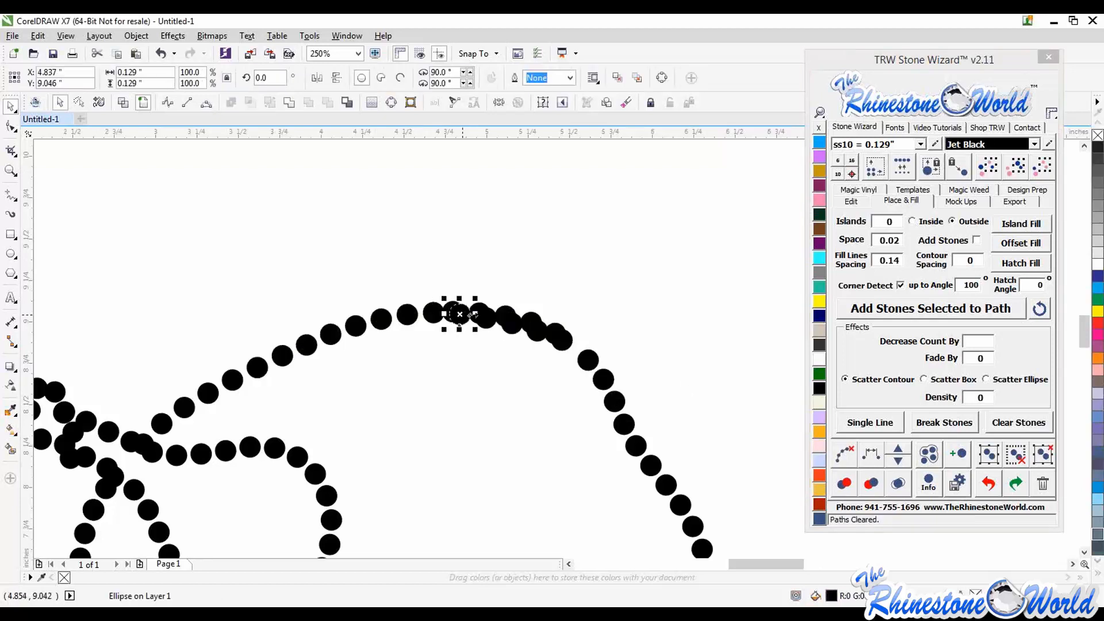
key("Delete")
left_click(487, 323)
key("Delete")
left_click(509, 330)
key("Delete")
left_click(533, 336)
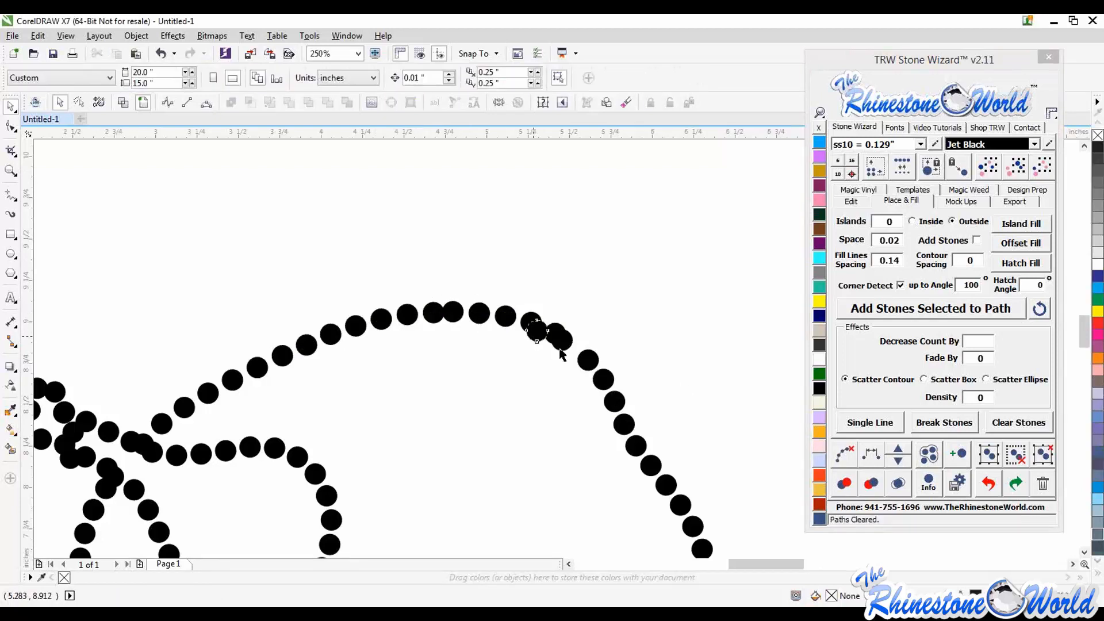
key("Delete")
left_click(559, 341)
key("Delete")
- Try to distribute all the stones around the top of the turkey evenly in one selection
left_click_drag(312, 252, 635, 433)
left_click(861, 454)
left_click(402, 250)
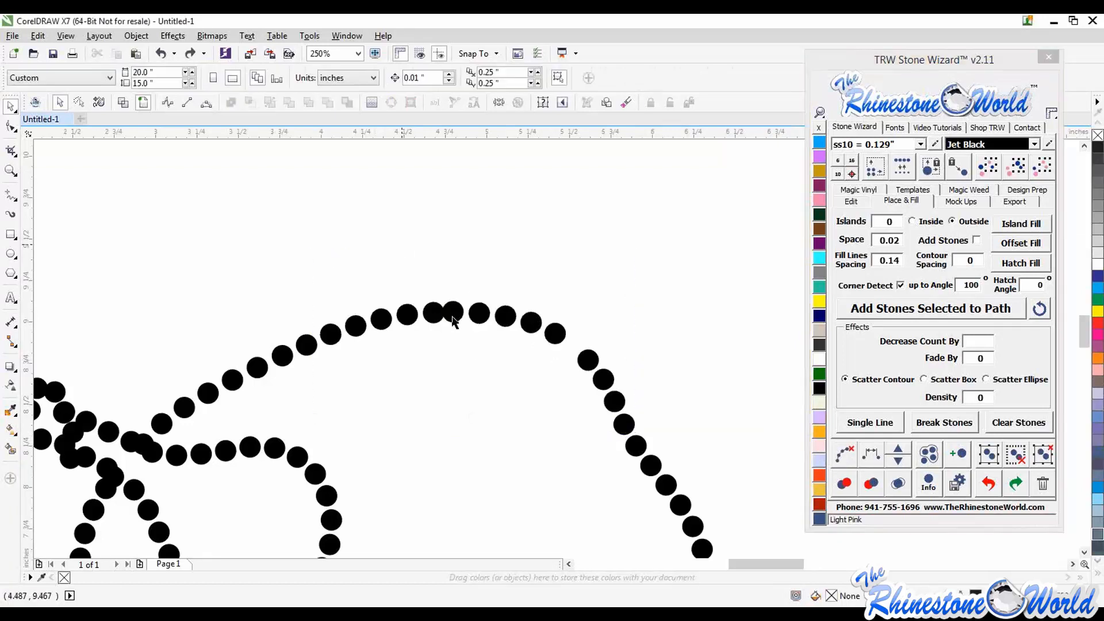
- Select the nine stones in order along the top curve of the turkey and distribute them evenly along a path
left_click(407, 314)
left_click(434, 313, "shift")
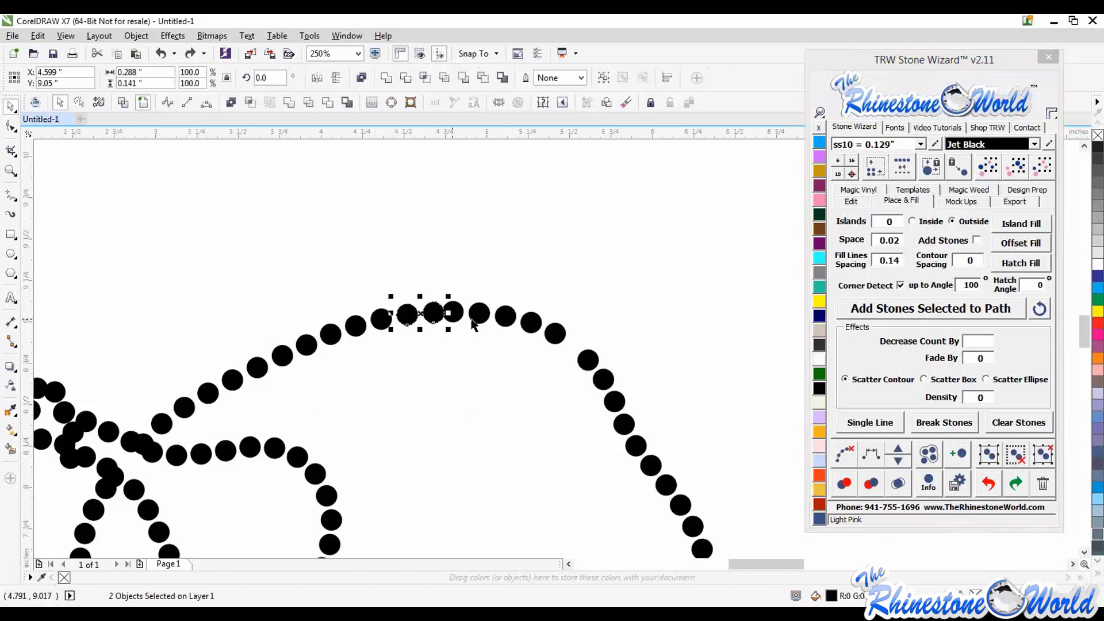
left_click(479, 314, "shift")
left_click(505, 316, "shift")
left_click(531, 322, "shift")
left_click(555, 332, "shift")
left_click(587, 361, "shift")
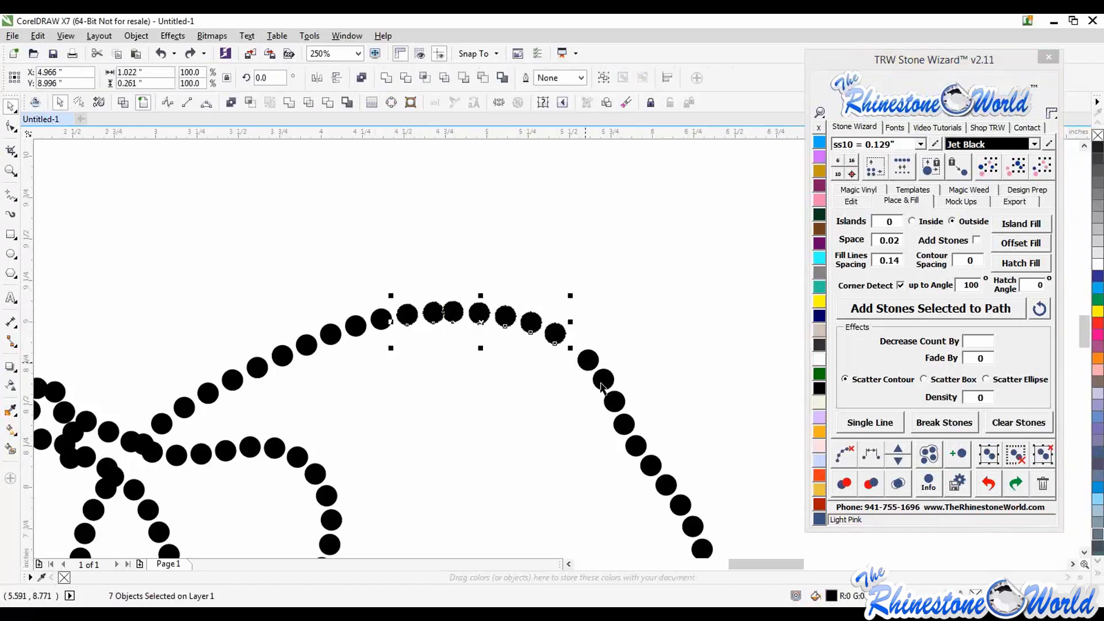
left_click(603, 380, "shift")
left_click(870, 454)
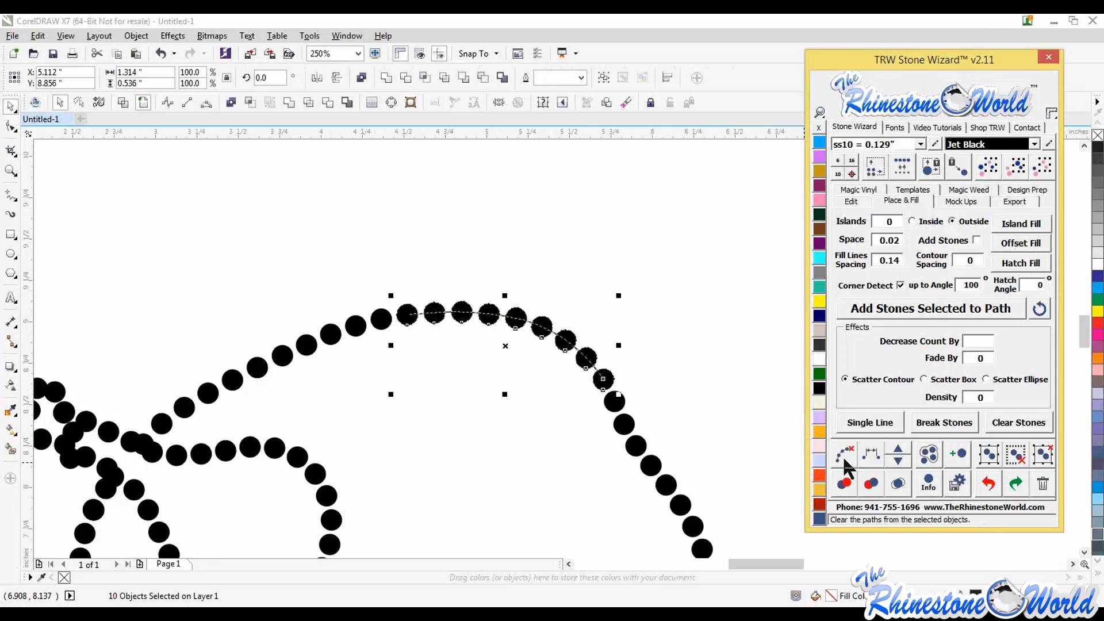
- Delete the overlapping duplicate stones where the drumstick joins the turkey's body outline
left_click(705, 366)
scroll(701, 367, "down", 2)
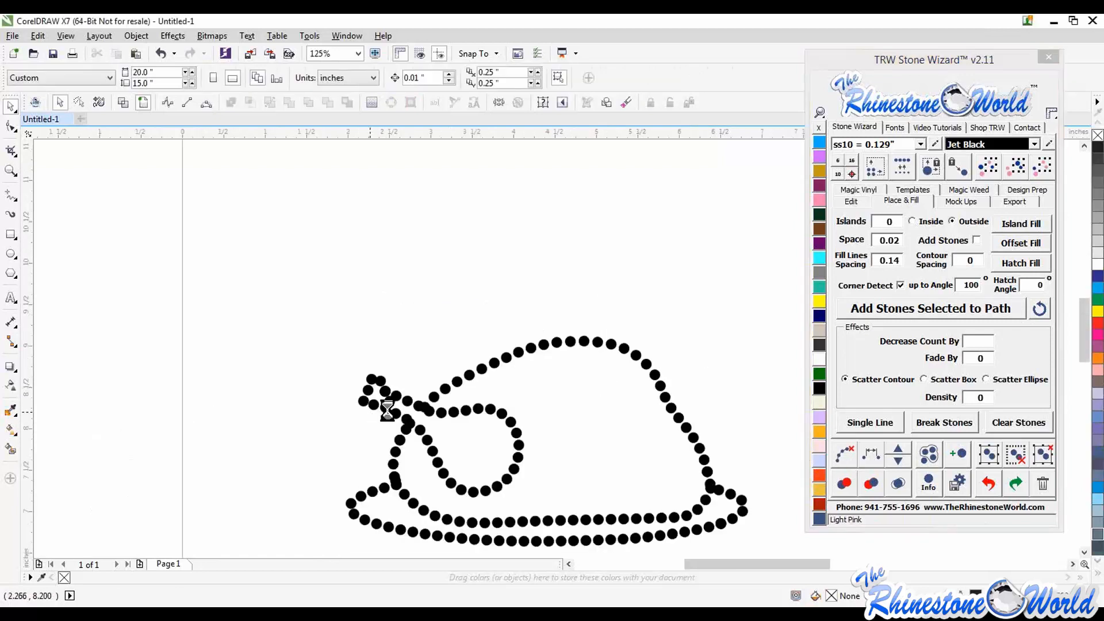
scroll(373, 412, "up", 2)
left_click(433, 430)
key("Delete")
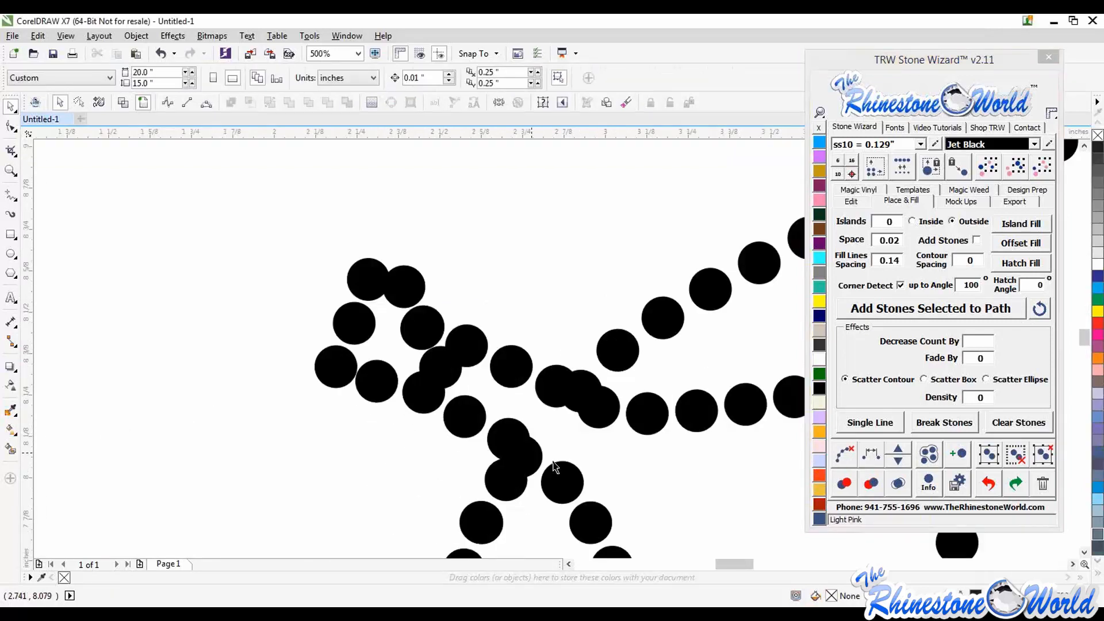
scroll(584, 390, "down", 1)
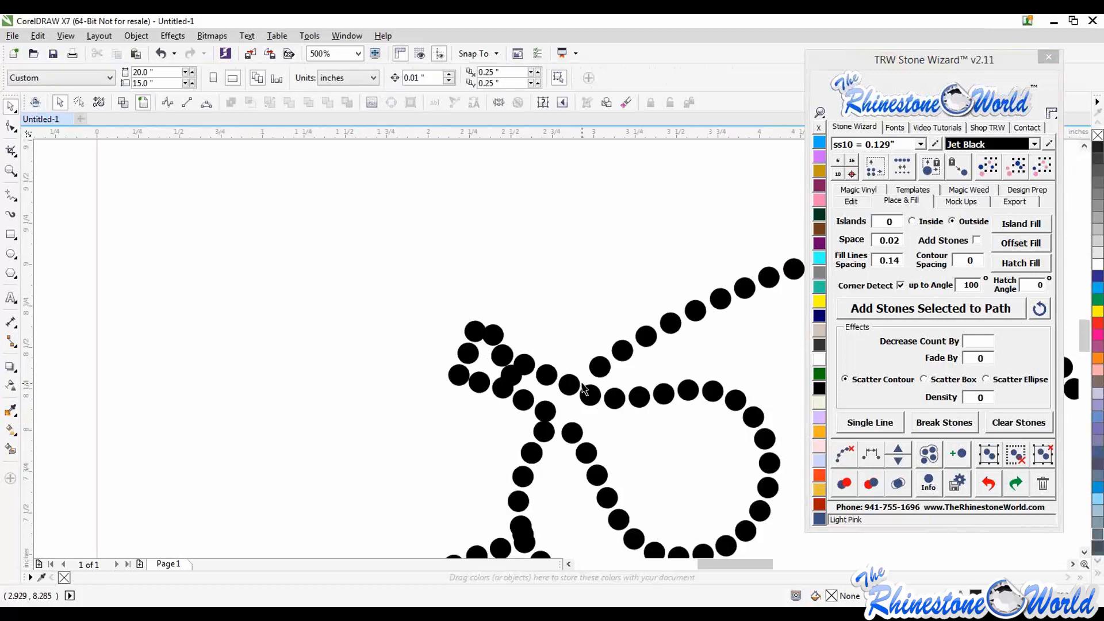
scroll(583, 389, "down", 2)
- Rebuild the drumstick's bone end by removing crowded stones and moving and copying others into an evenly spaced tip
scroll(551, 333, "up", 3)
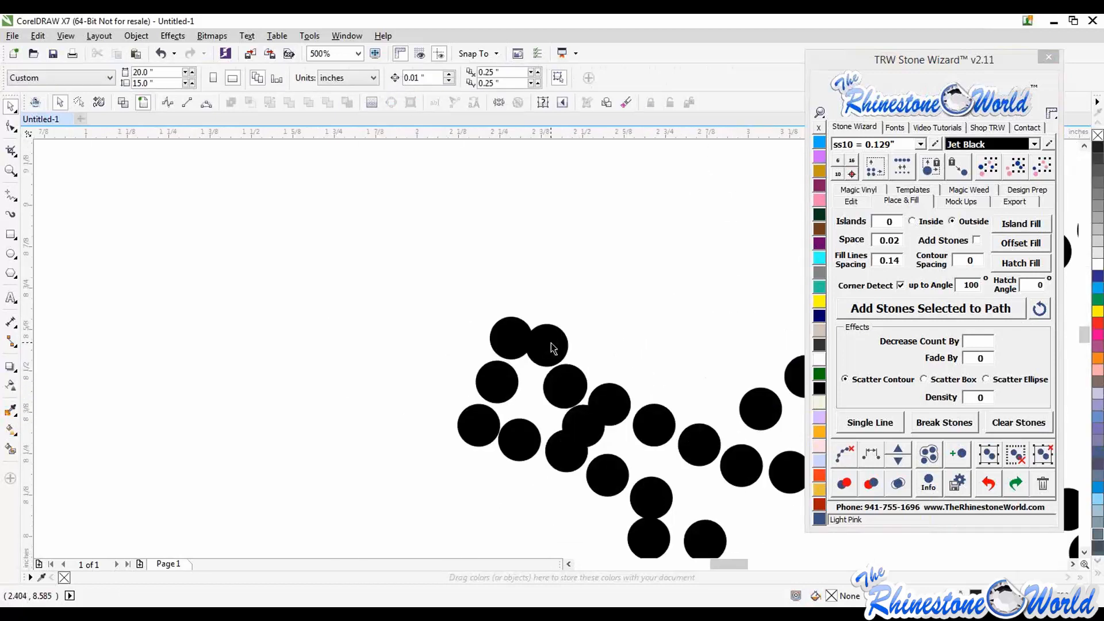
scroll(502, 337, "up", 2)
left_click(504, 334)
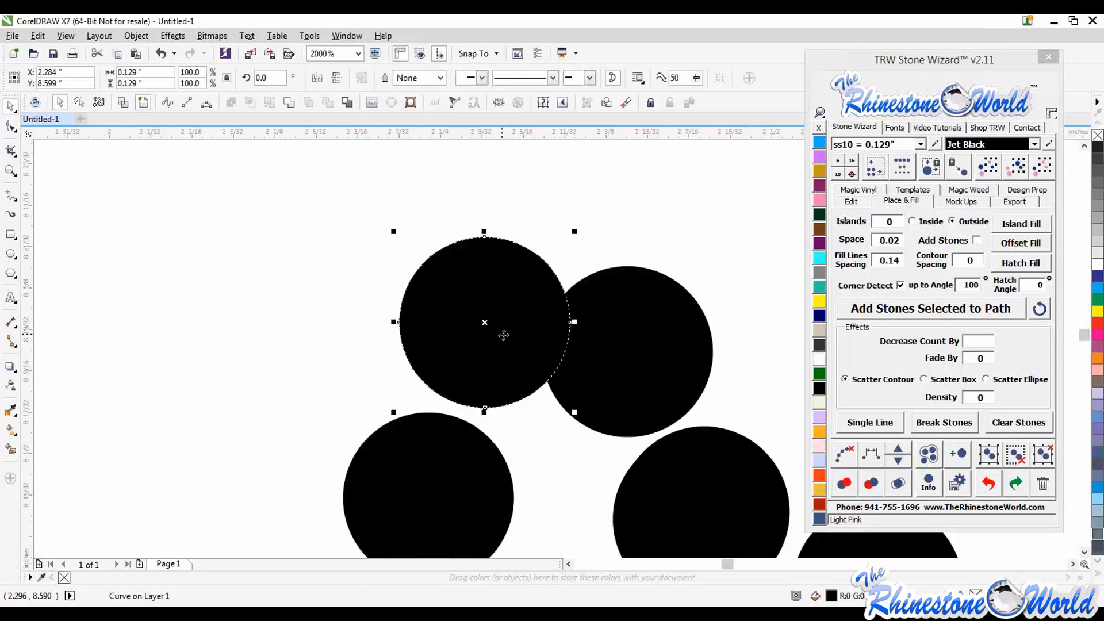
scroll(504, 334, "down", 2)
key("Delete")
left_click_drag(521, 344, 419, 325)
right_click(486, 320)
right_click(452, 288)
right_click(419, 326)
left_click_drag(419, 325, 422, 413)
right_click(391, 398)
right_click(422, 413)
left_click(404, 454)
scroll(404, 460, "down", 3)
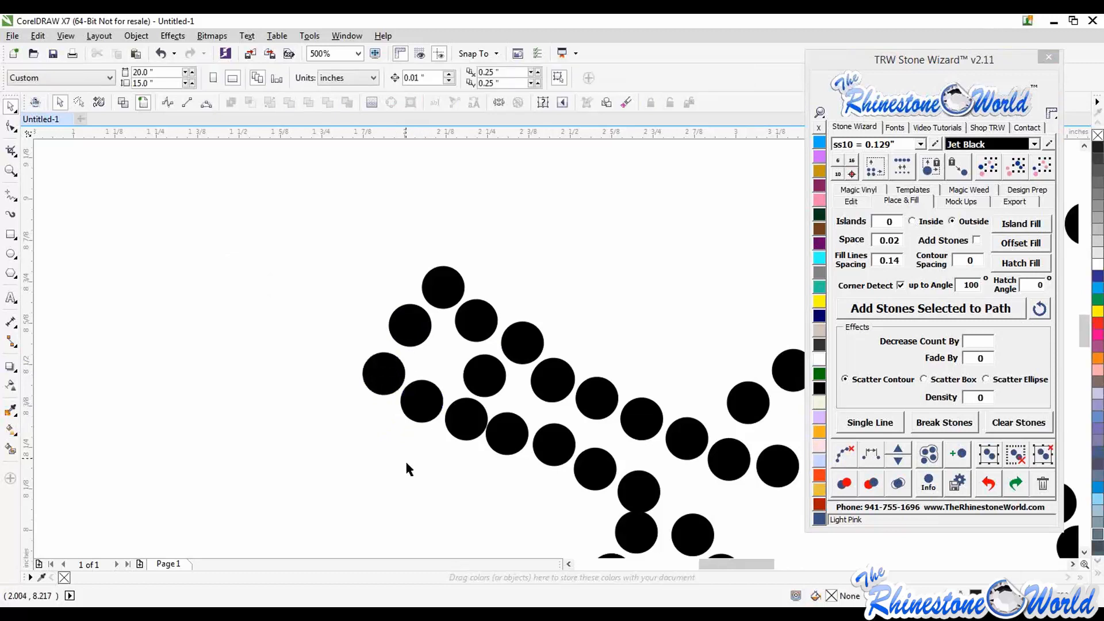
- Move the stone just below the drumstick slightly up and outward, clear of the stone beneath it
scroll(393, 463, "down", 2)
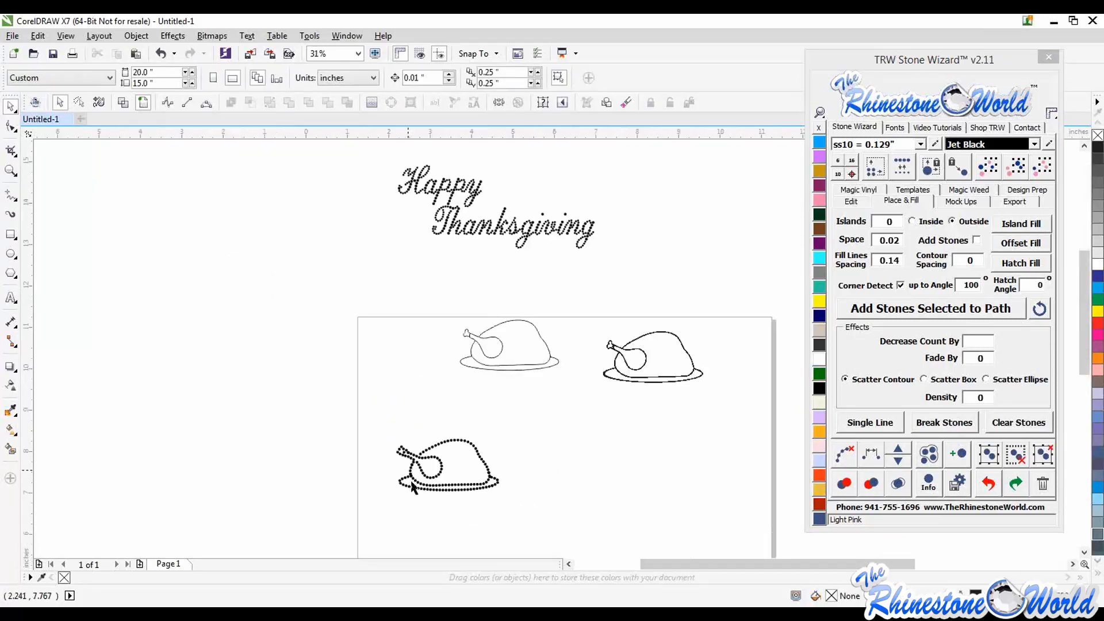
scroll(422, 419, "up", 3)
scroll(440, 424, "up", 4)
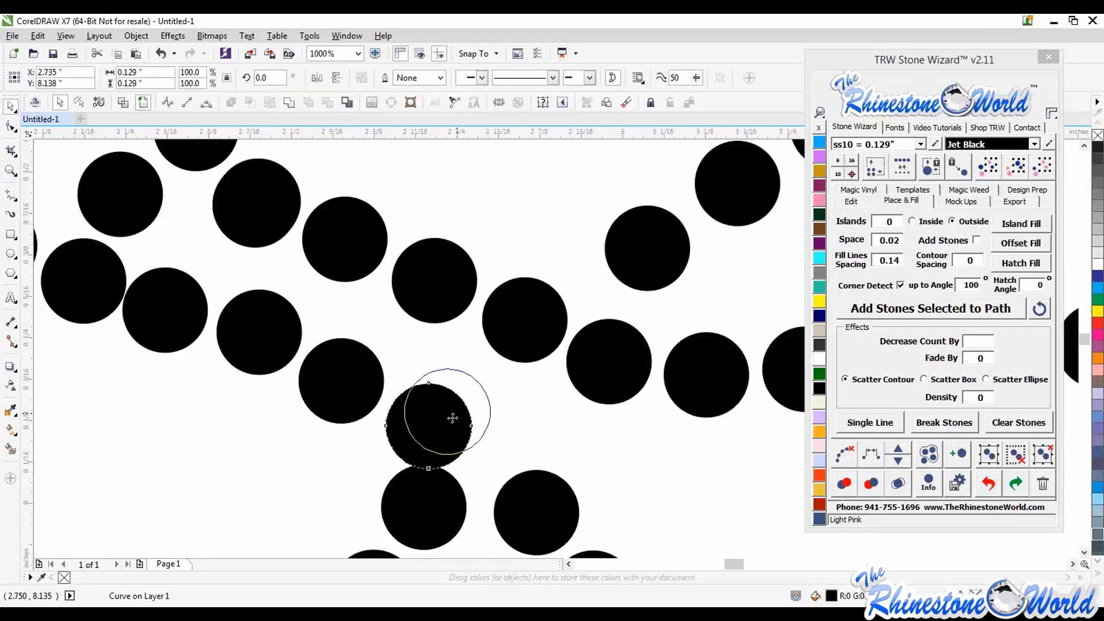
left_click(448, 419)
scroll(380, 453, "down", 4)
- Try to respace the stones where the turkey's left side meets the plate using one area selection
scroll(439, 505, "up", 3)
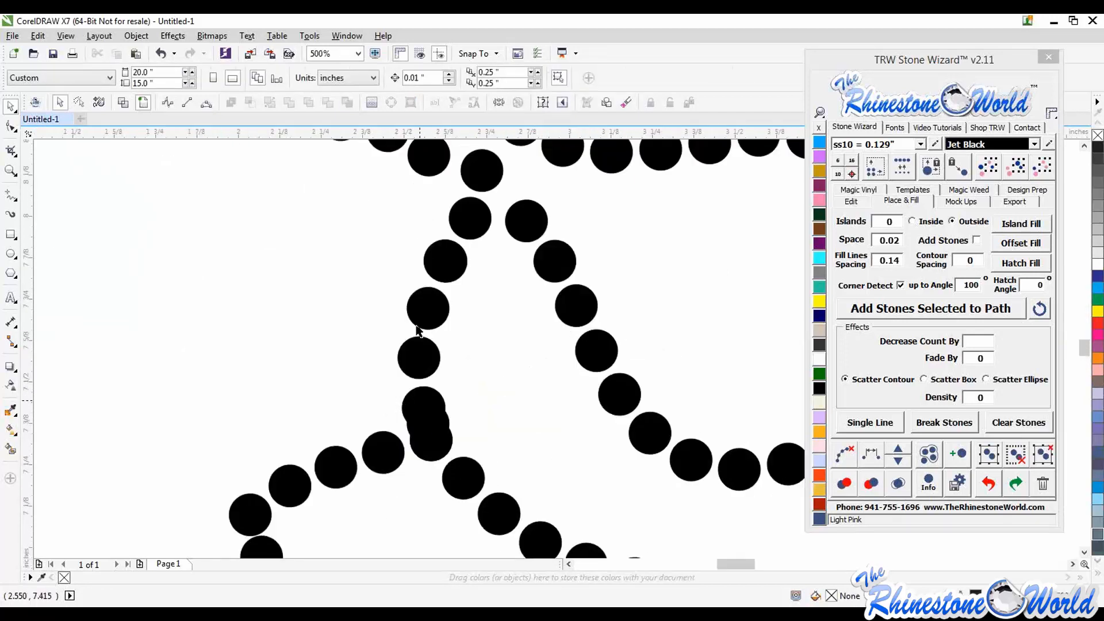
left_click_drag(377, 270, 501, 518)
left_click(870, 454)
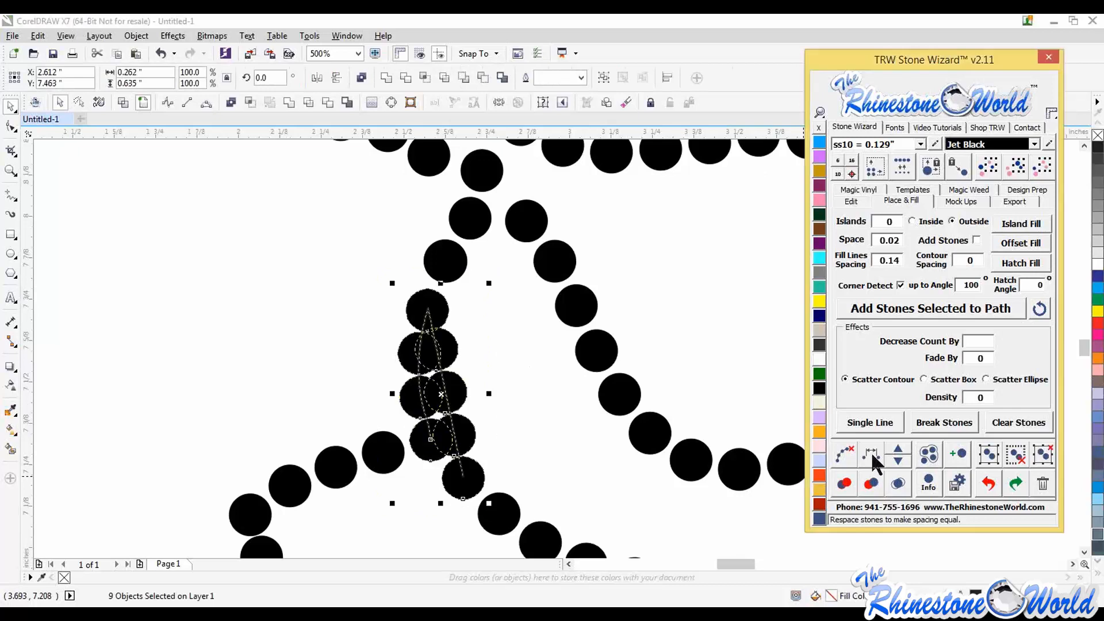
left_click(870, 483)
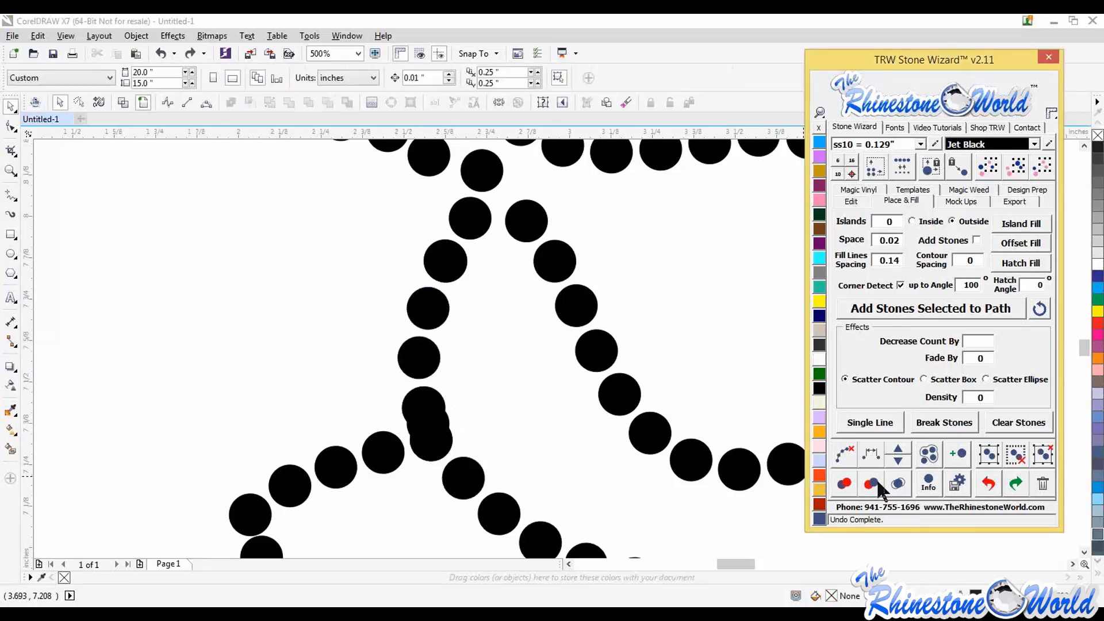
left_click(425, 287)
left_click(419, 357, "shift")
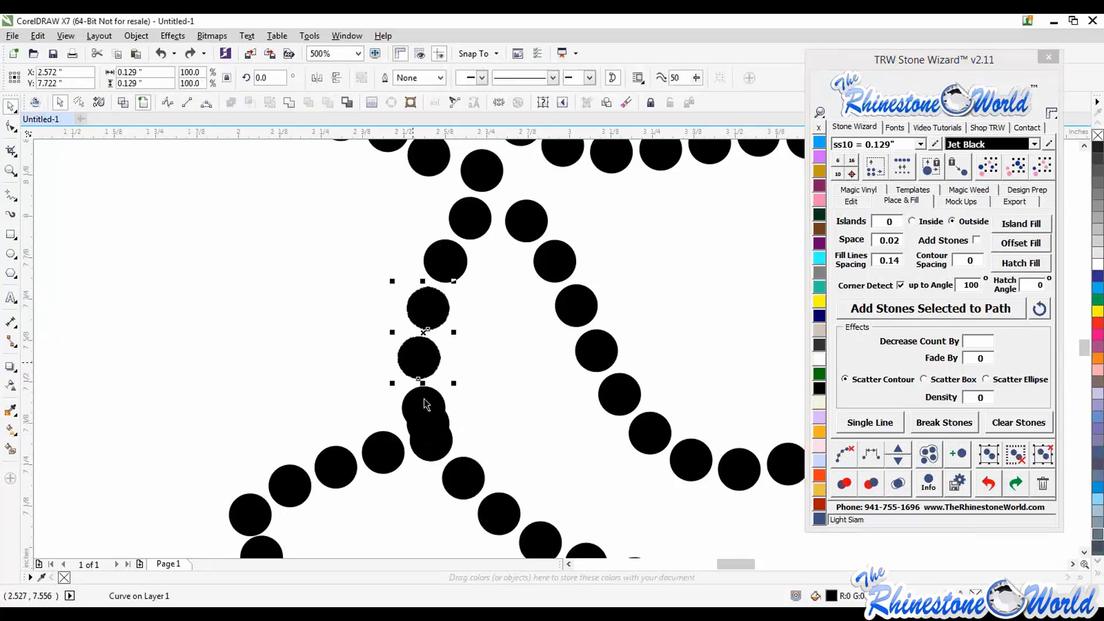
left_click(423, 402, "shift")
left_click(488, 431)
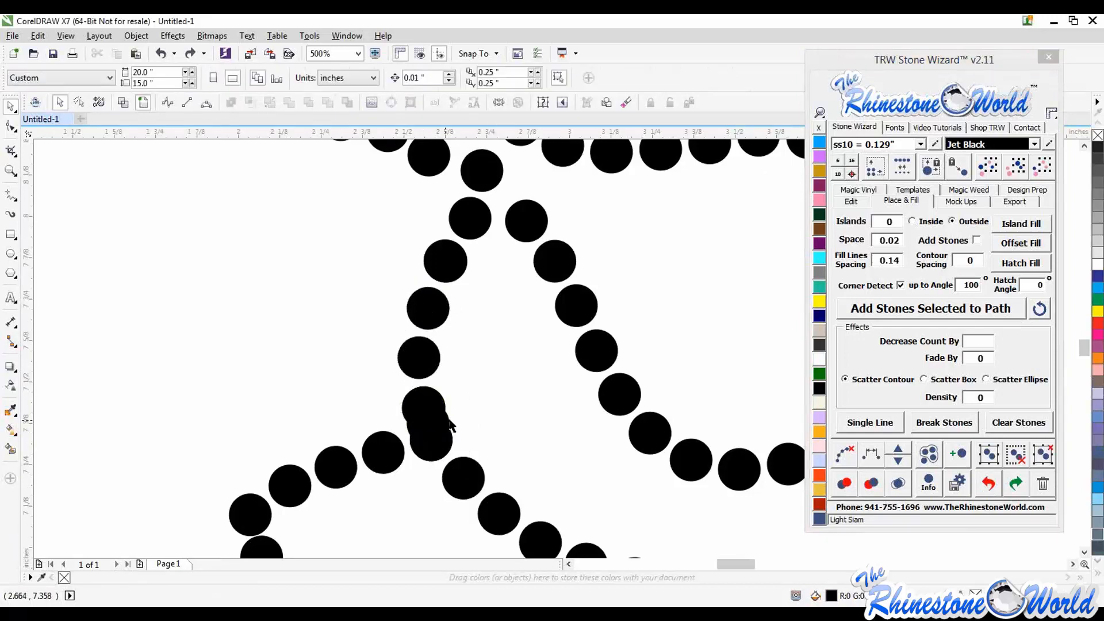
- Delete the middle overlapping stone at the left body-plate junction, and distribute seven stones in order evenly along a cleared path
left_click(448, 420)
key("Delete")
left_click(444, 269)
left_click(427, 322, "shift")
left_click(422, 368, "shift")
left_click(426, 413, "shift")
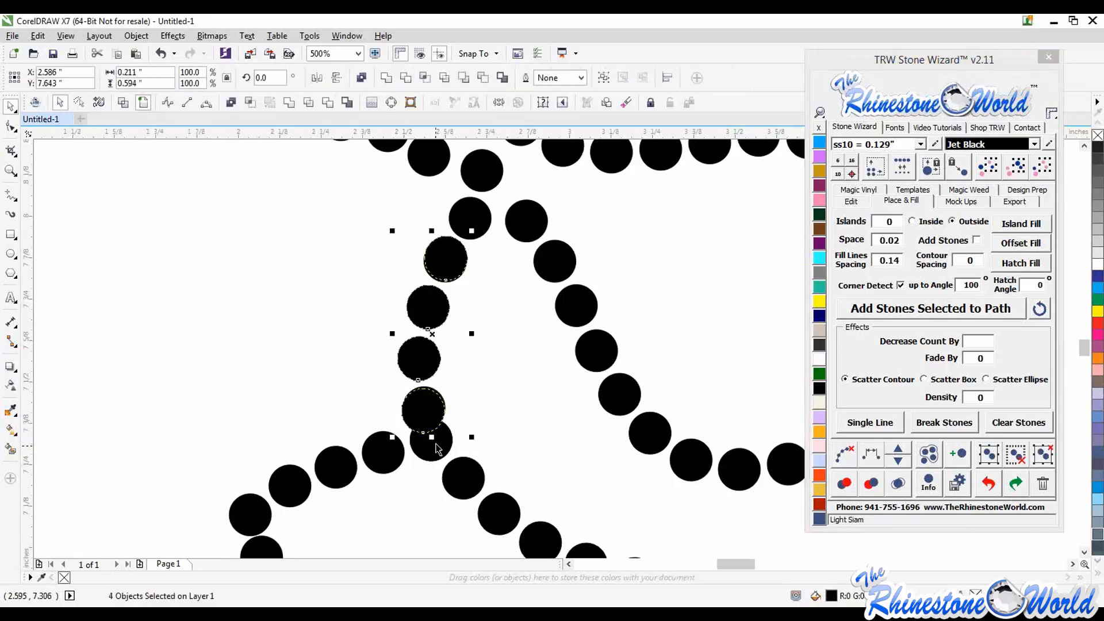
left_click(436, 448, "shift")
left_click(469, 485, "shift")
left_click(491, 511, "shift")
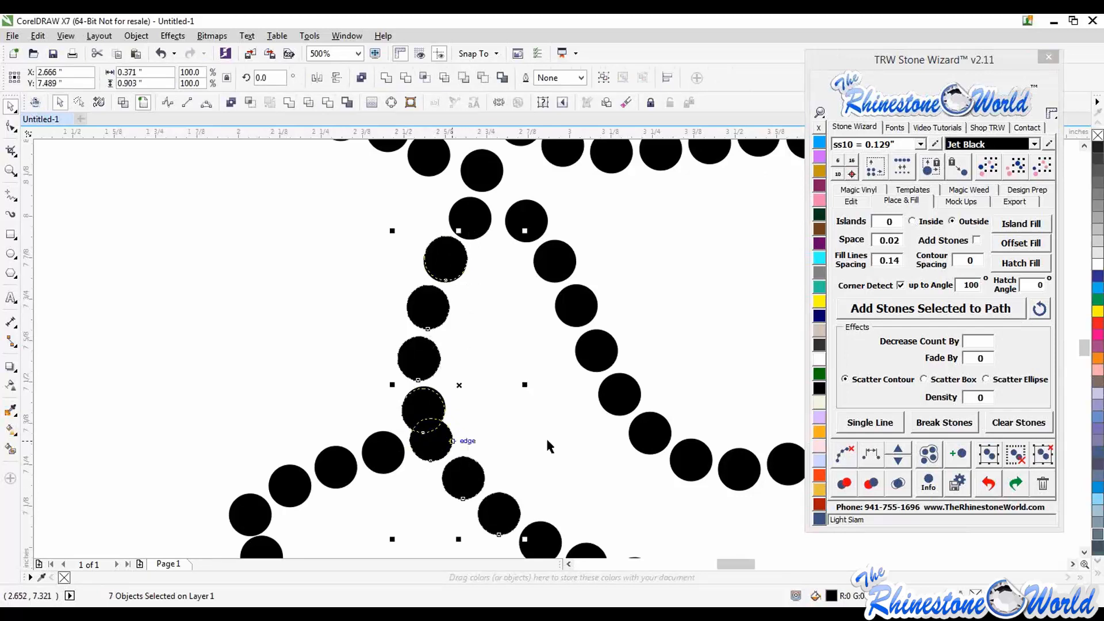
left_click(871, 454)
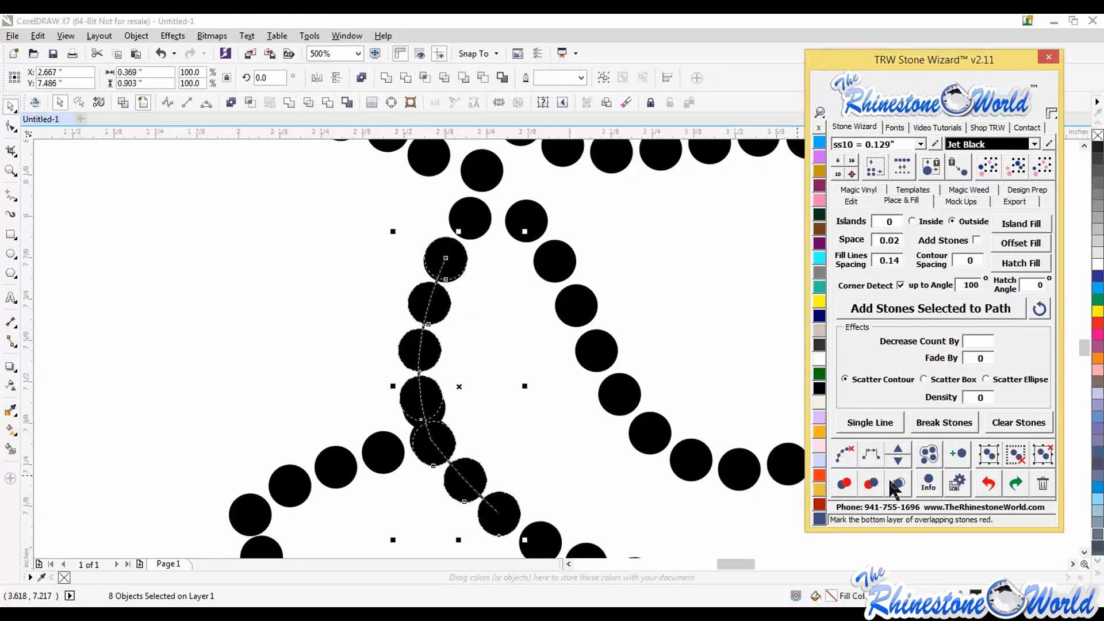
left_click(845, 455)
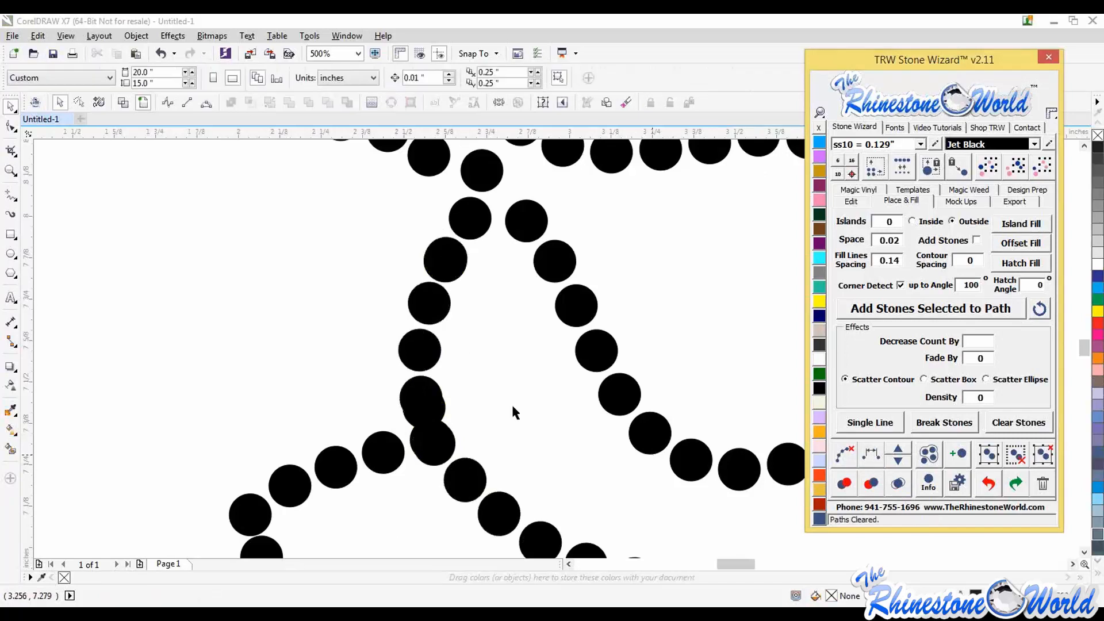
- Delete the two duplicate stones left at the left body-plate junction and move the stone just above it up slightly
left_click(512, 412)
left_click(438, 406)
key("Delete")
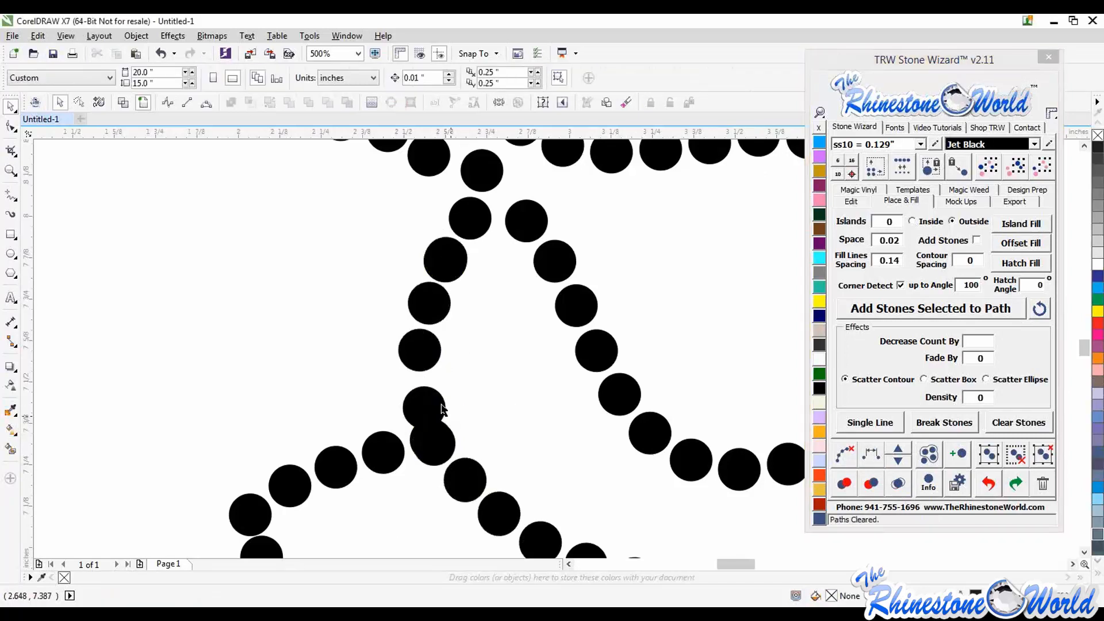
left_click_drag(440, 405, 439, 391)
left_click(442, 445)
key("Delete")
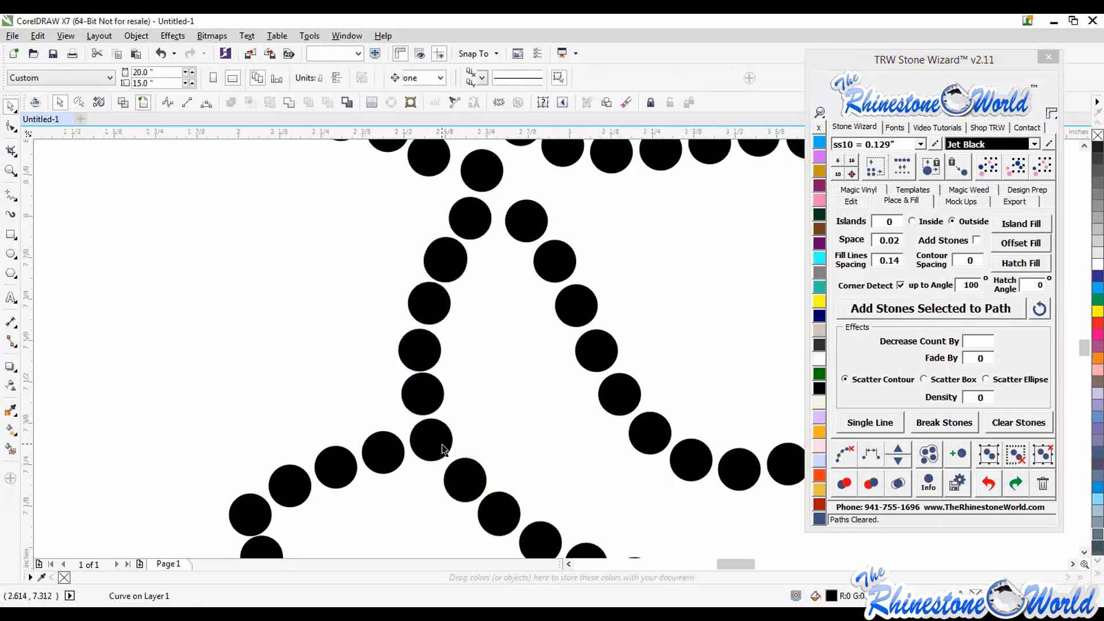
- Delete the overlapping stone where the turkey's right side meets the plate and shift the remaining stone slightly inward
scroll(357, 343, "down", 3)
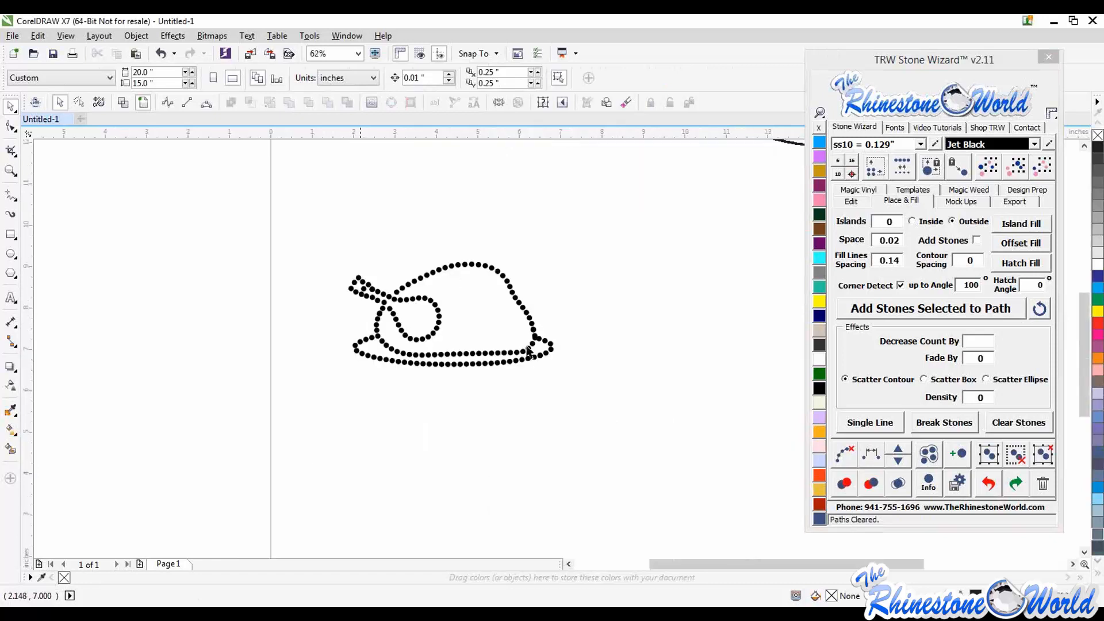
scroll(546, 342, "up", 2)
scroll(467, 268, "up", 1)
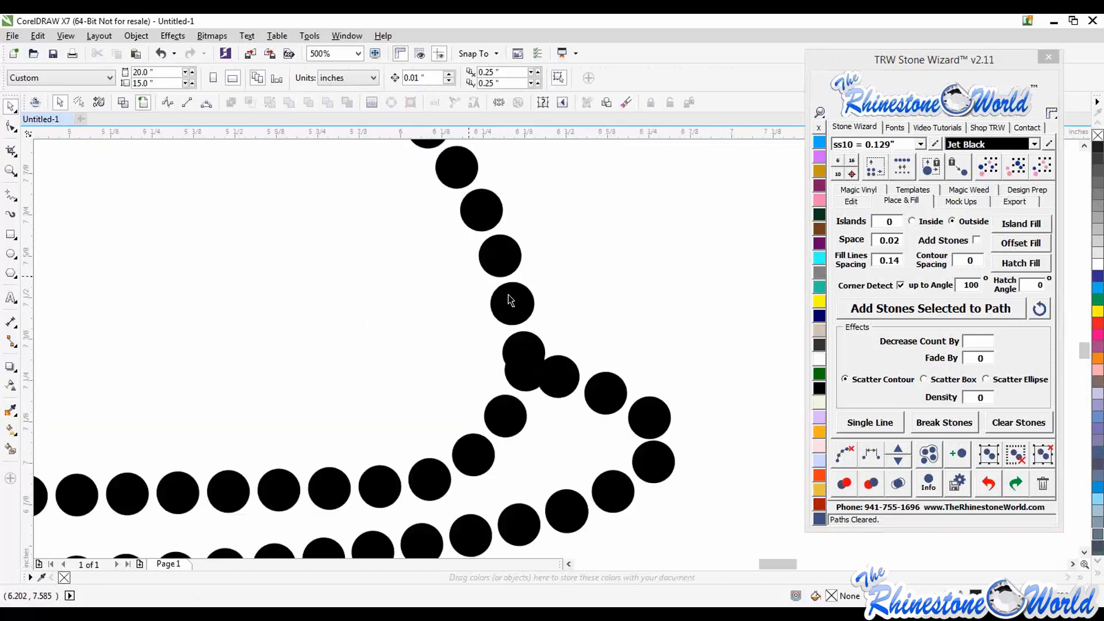
left_click(501, 256)
left_click(513, 314, "shift")
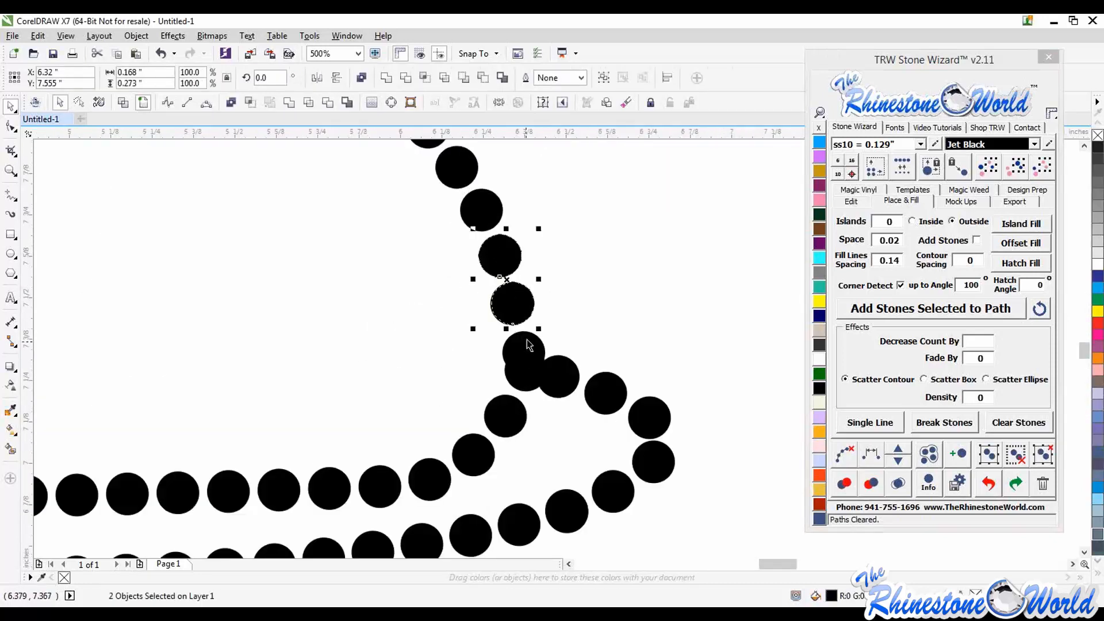
left_click(527, 340, "shift")
left_click(523, 387)
key("Delete")
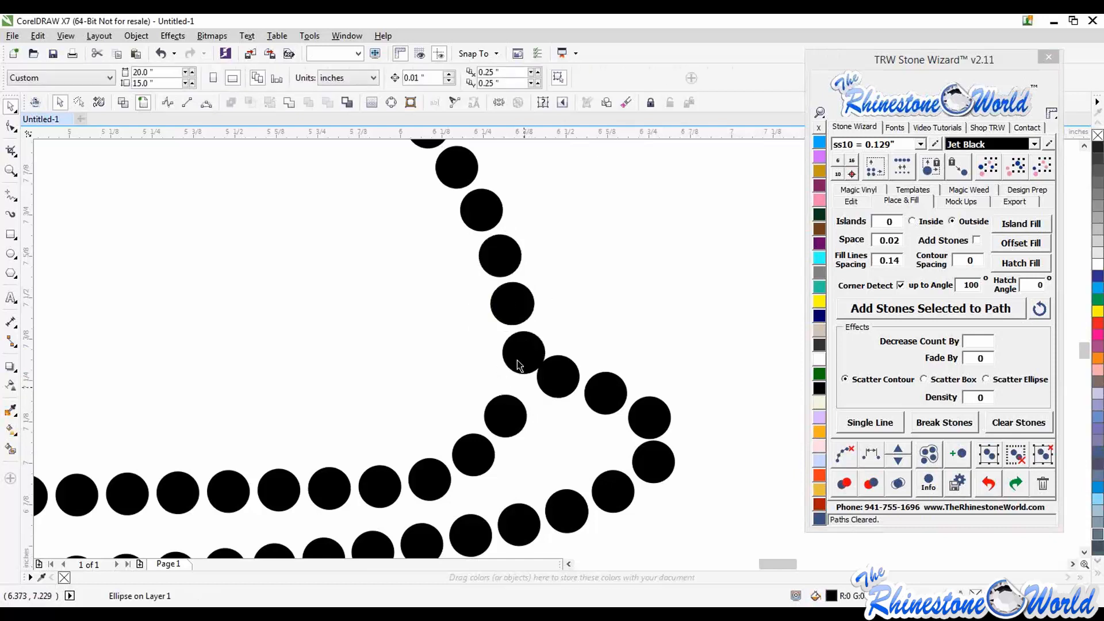
left_click_drag(517, 352, 507, 354)
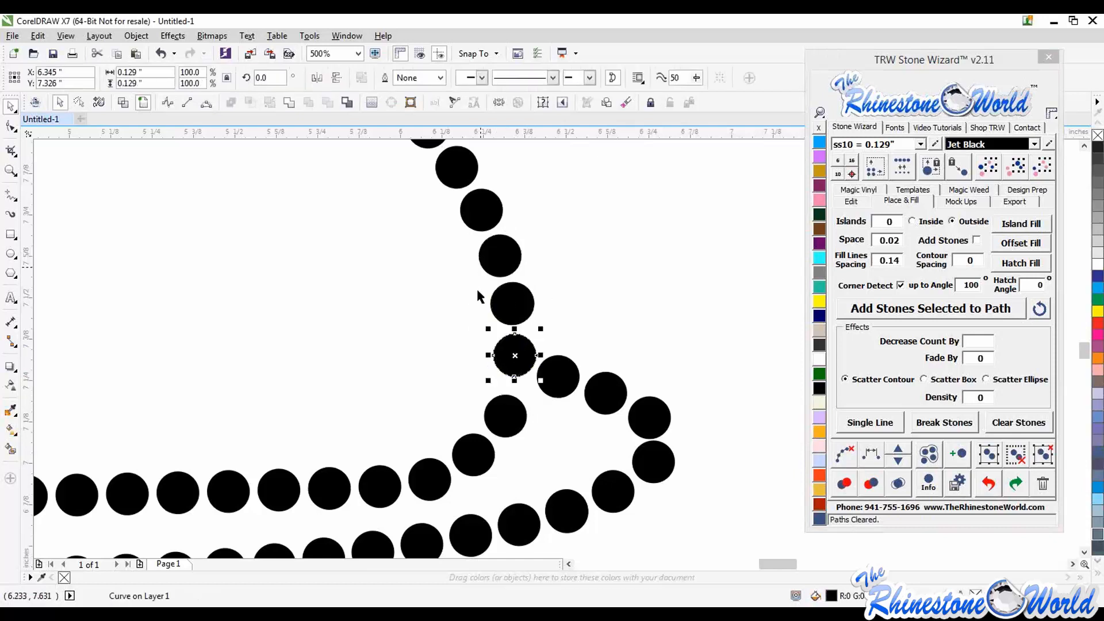
- Select seven stones in order down the turkey's right side and around its lower corner, and distribute them evenly along a path
left_click(474, 218)
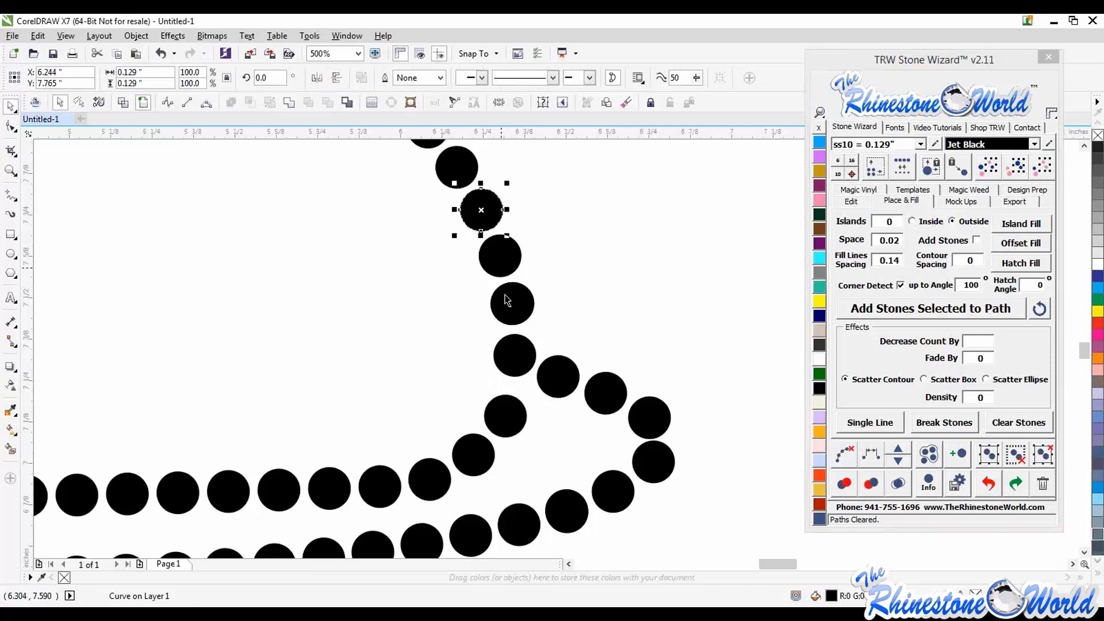
left_click(501, 268, "shift")
left_click(507, 301, "shift")
left_click(512, 358, "shift")
left_click(510, 413, "shift")
left_click(484, 457, "shift")
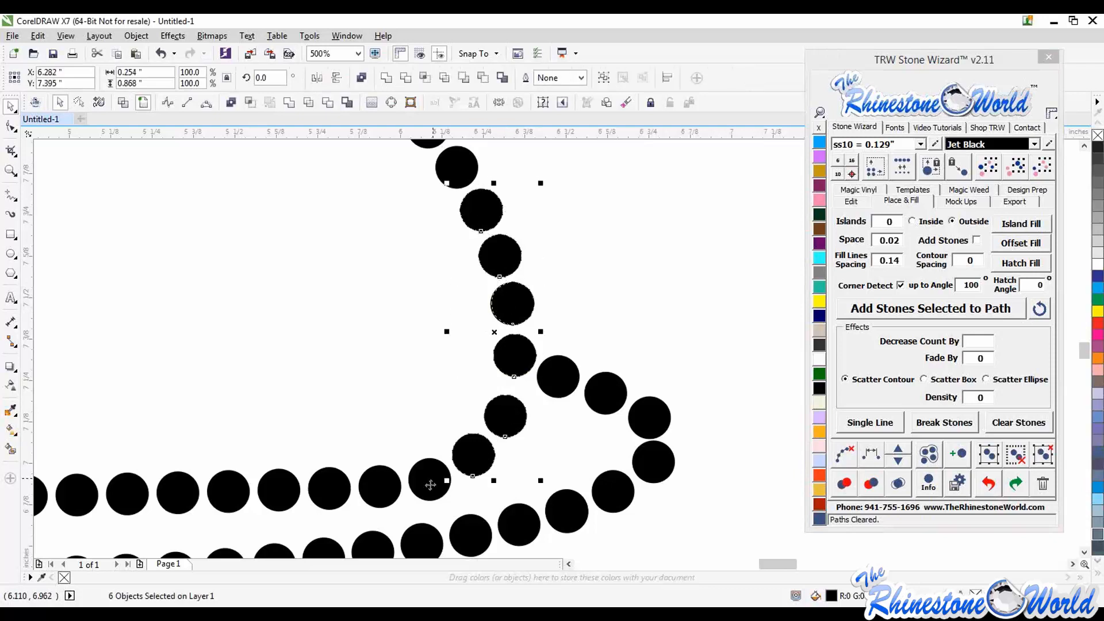
left_click(430, 484, "shift")
left_click(871, 456)
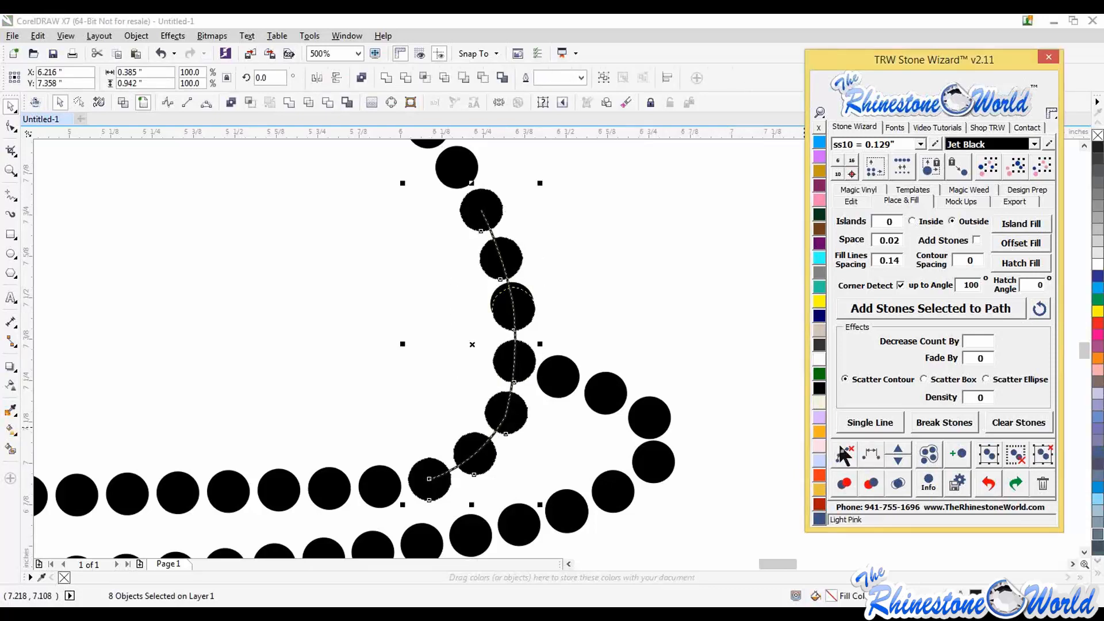
left_click(704, 370)
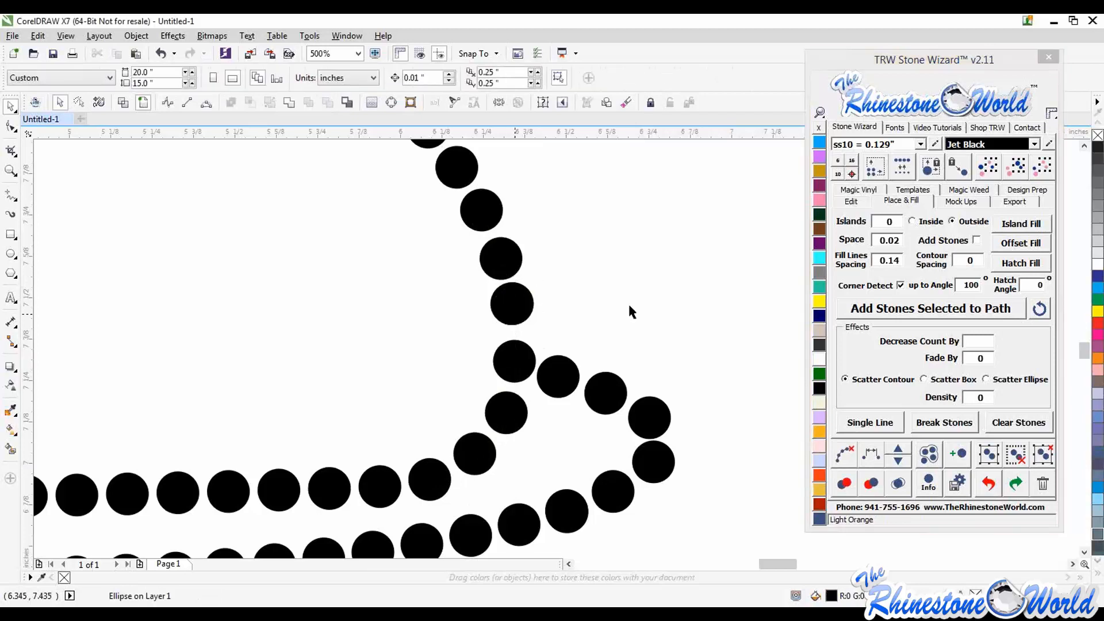
- Select all the stones of the turkey and plate and group them
scroll(626, 302, "down", 5)
scroll(630, 316, "up", 2)
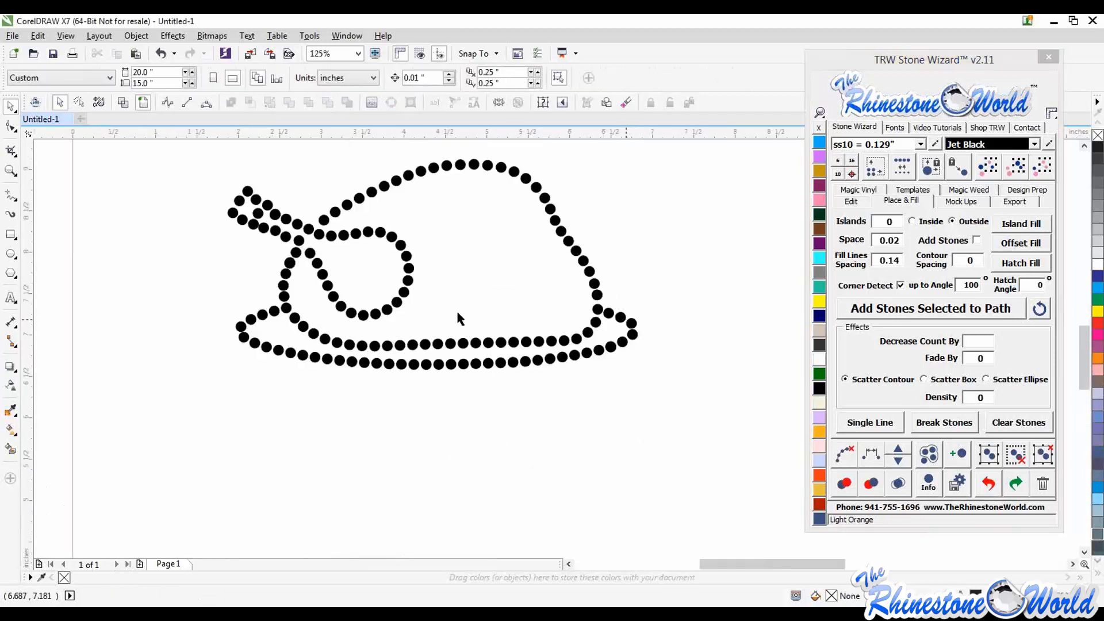
scroll(259, 315, "up", 3)
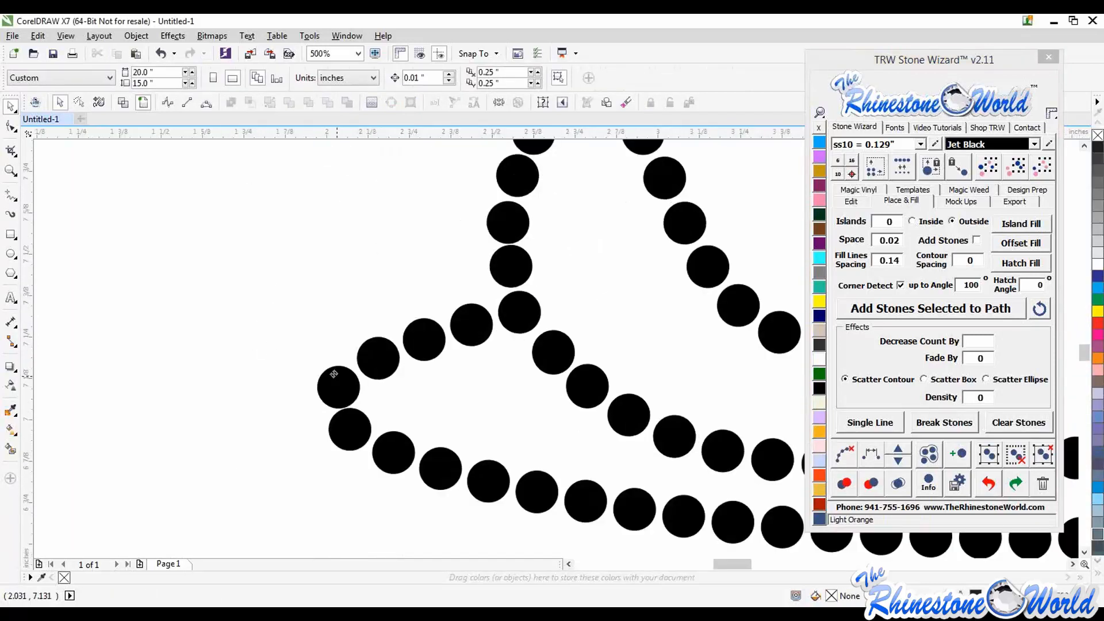
left_click(334, 374)
scroll(260, 381, "down", 4)
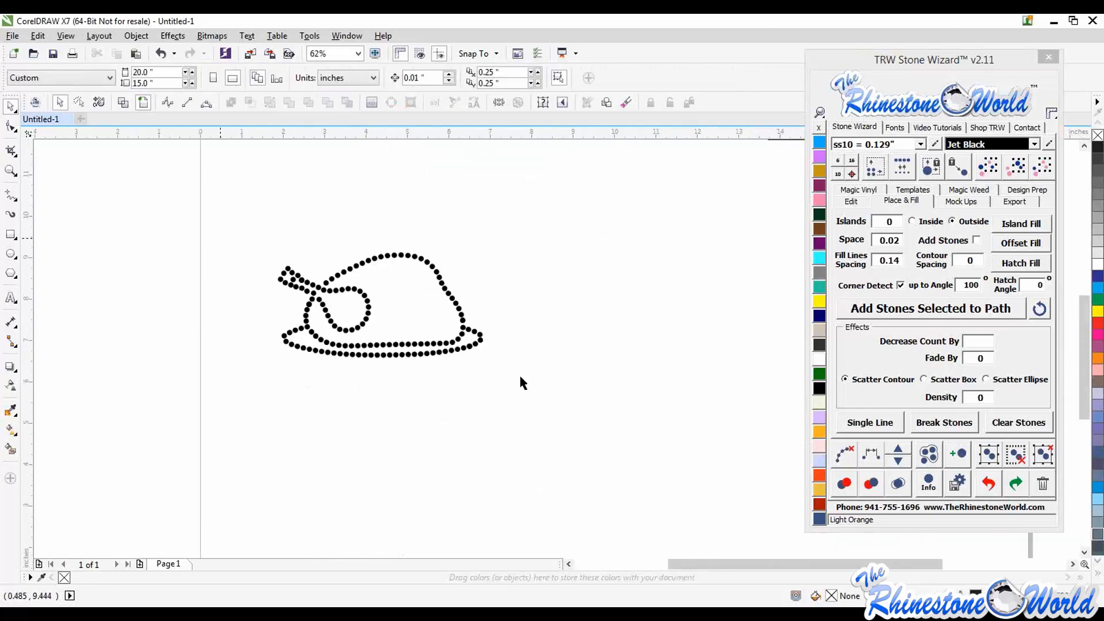
left_click_drag(219, 237, 522, 377)
scroll(524, 379, "down", 2)
scroll(498, 346, "up", 1)
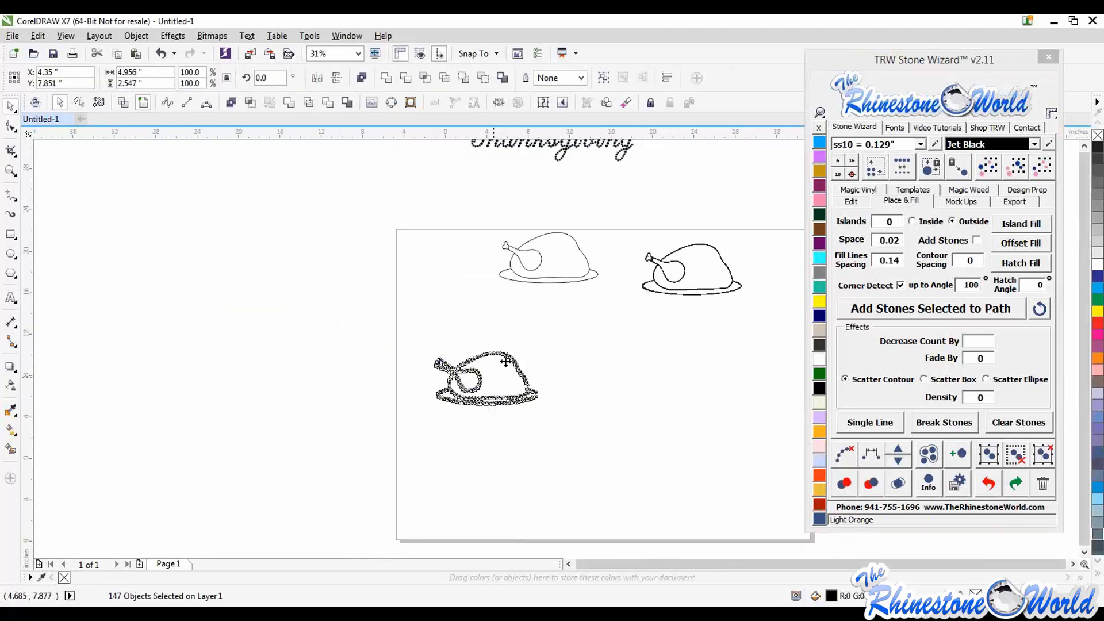
scroll(505, 361, "down", 1)
left_click(989, 454)
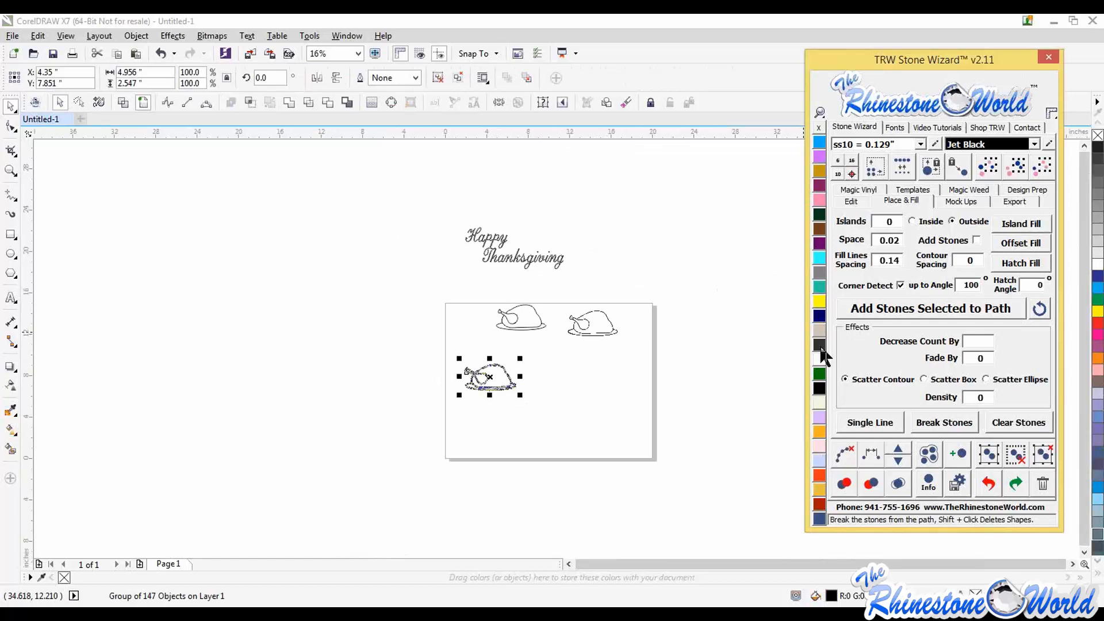
- Recolor the turkey group Aquamarine and place it beside the word Happy, above Thanksgiving
left_click(819, 258)
left_click_drag(480, 376, 535, 236)
- Delete the two leftover turkey outlines and move the complete rhinestone design onto the page
left_click_drag(426, 284, 739, 409)
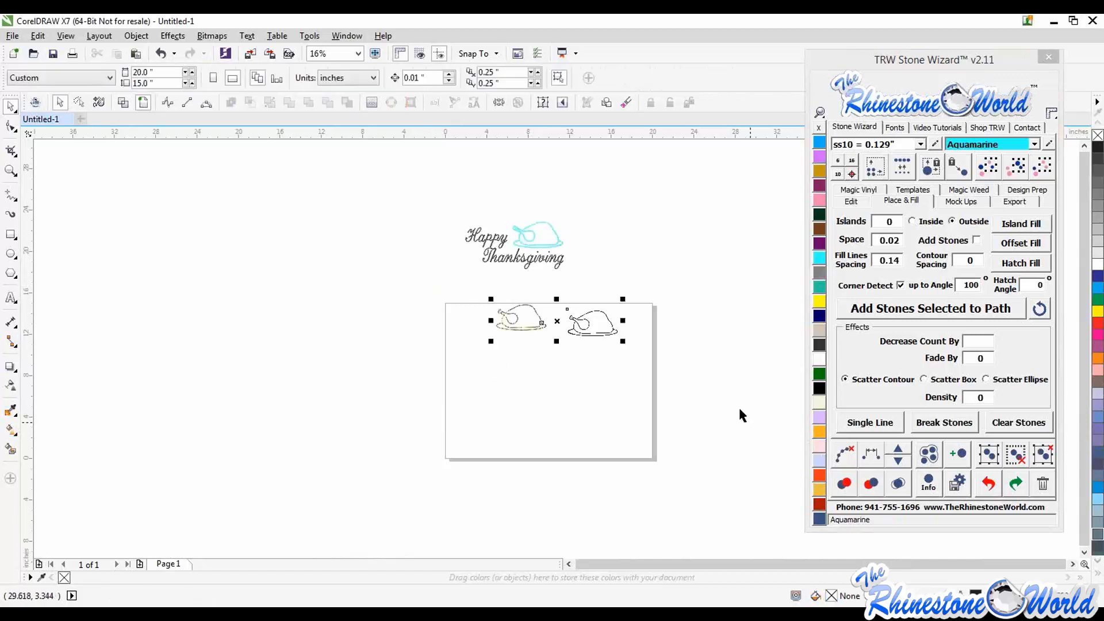
key("Delete")
left_click_drag(423, 184, 668, 314)
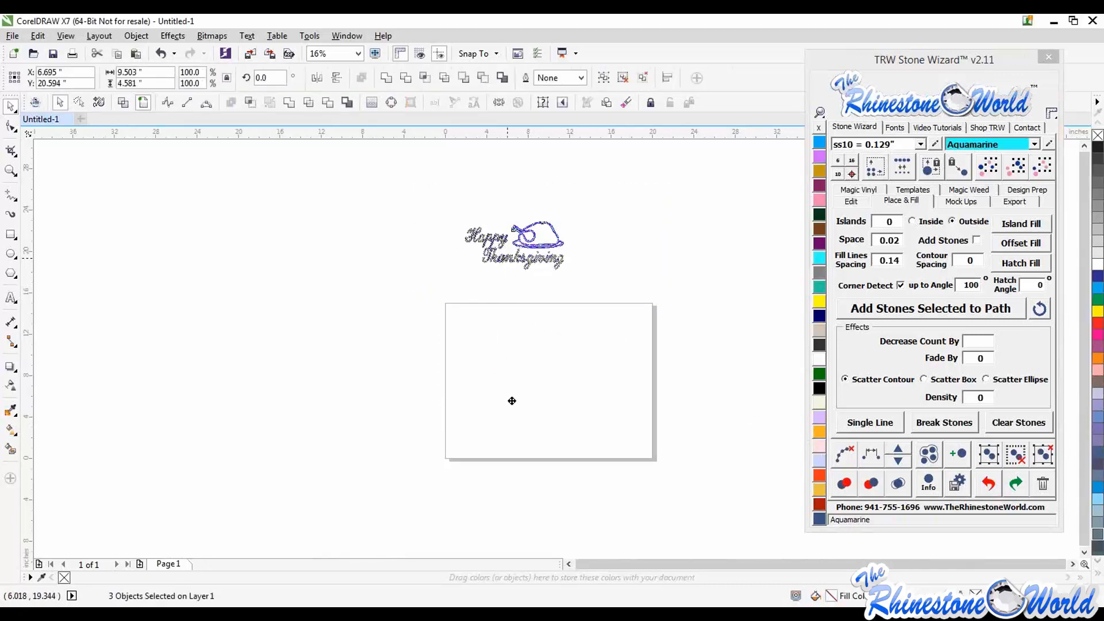
left_click_drag(510, 246, 542, 343)
left_click(571, 314)
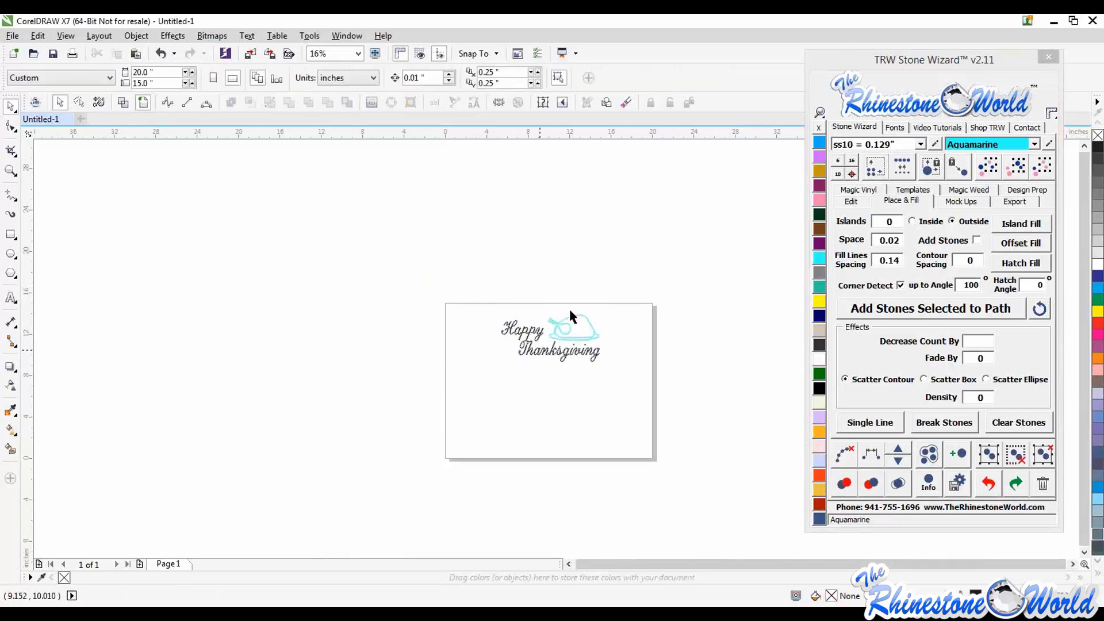
- Ungroup the turkey and shift four stones at the tip of the drumstick to even out their spacing
scroll(569, 299, "up", 2)
scroll(580, 283, "up", 6)
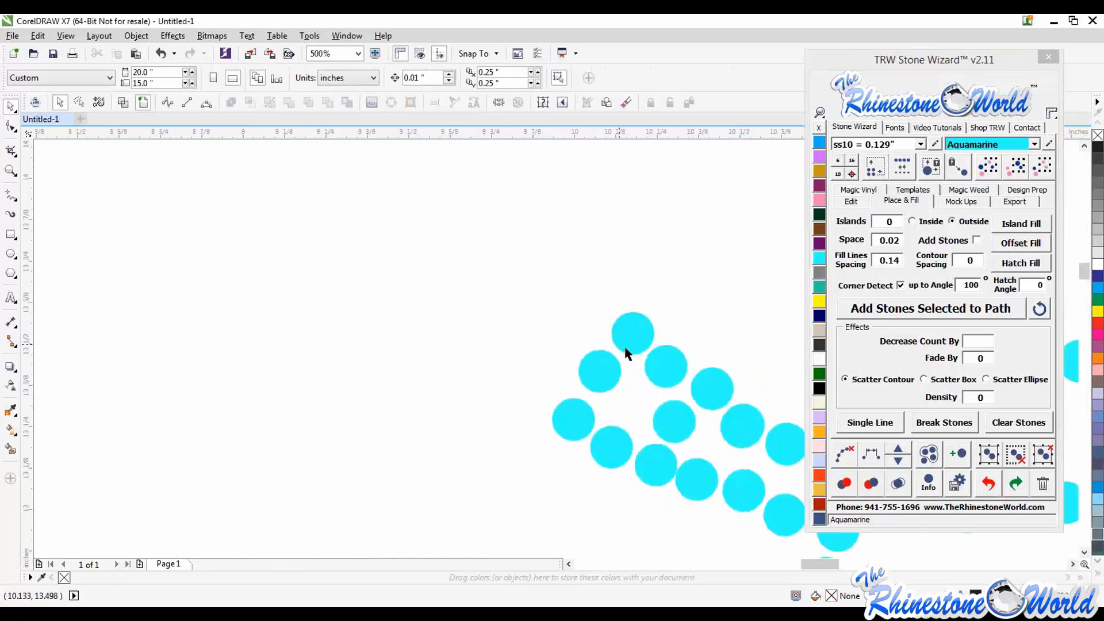
scroll(690, 423, "up", 2)
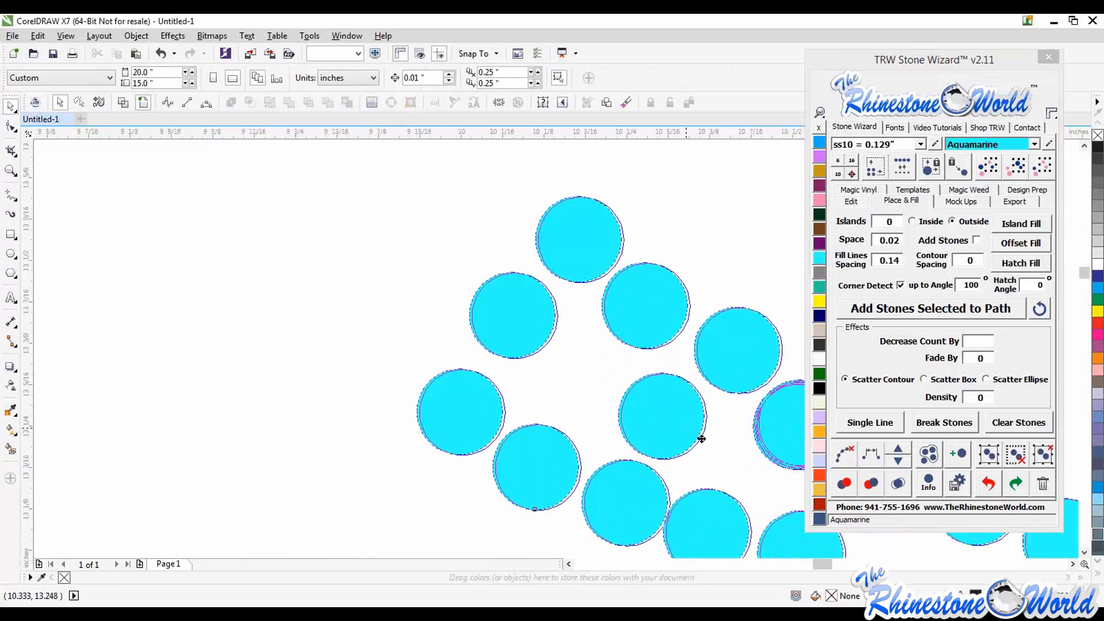
left_click(684, 425)
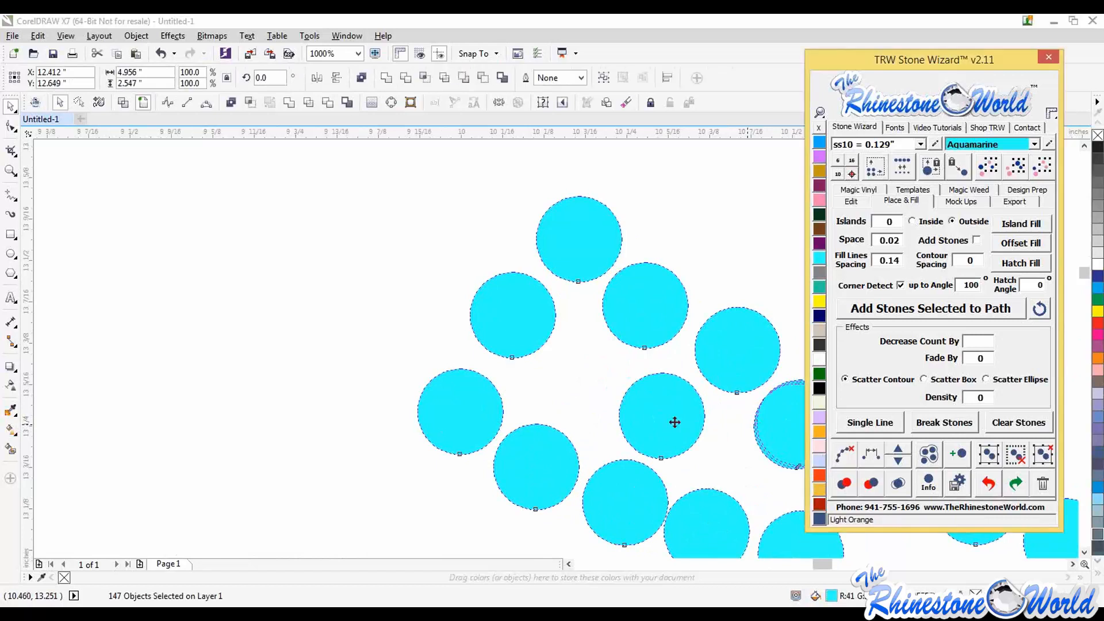
left_click(561, 379)
left_click_drag(698, 420, 717, 428)
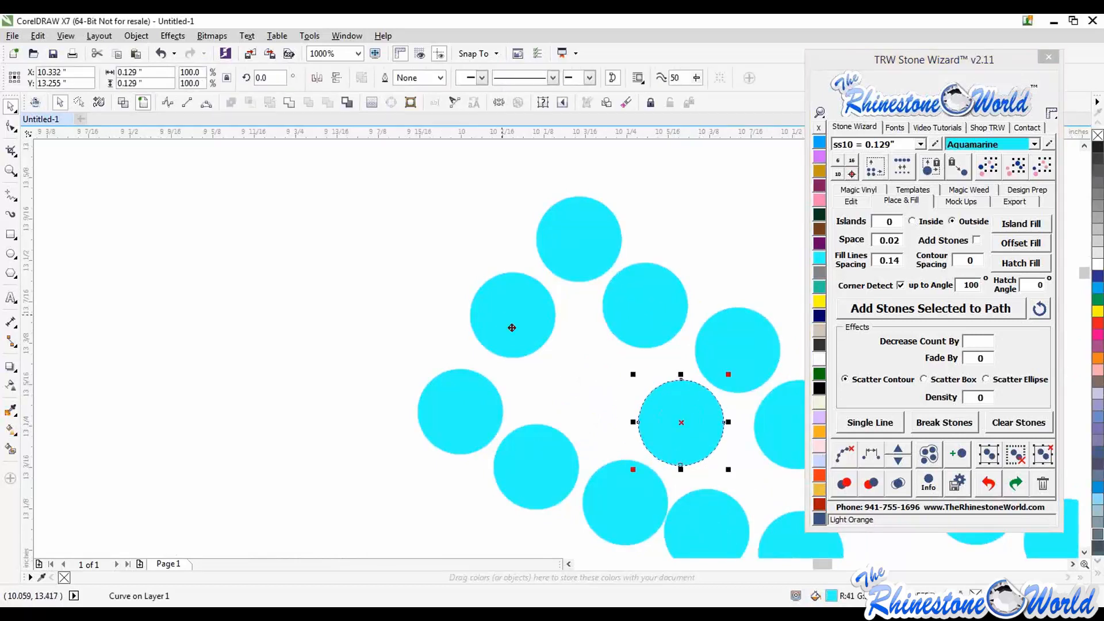
left_click_drag(512, 327, 528, 341)
left_click_drag(552, 233, 552, 224)
left_click_drag(653, 291, 657, 287)
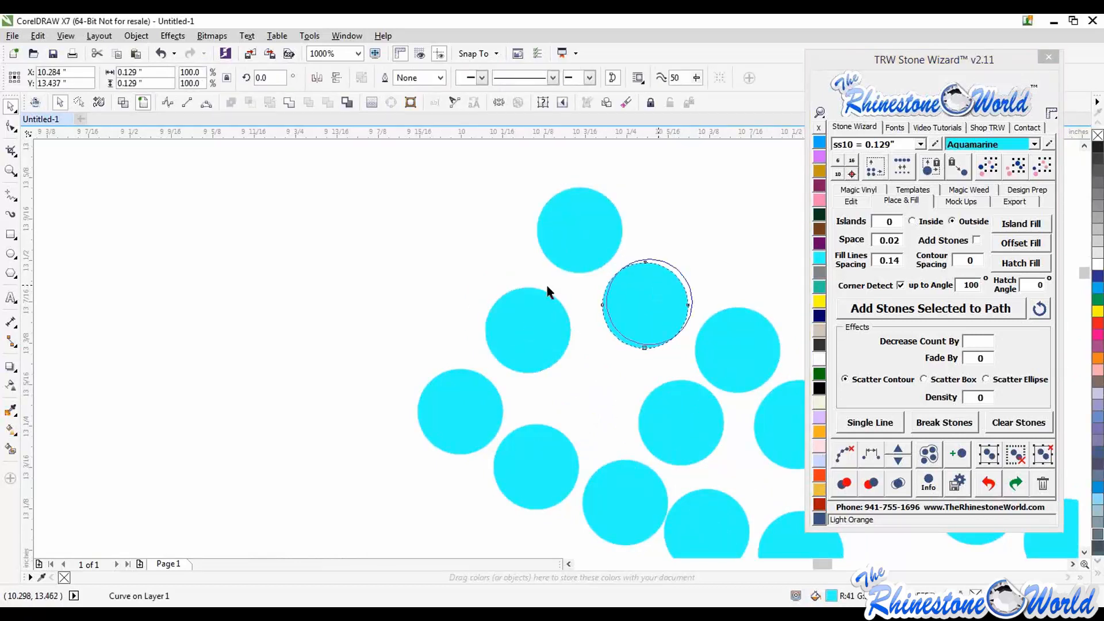
- Move the word Happy slightly right and down, closer to the turkey and Thanksgiving
key("F4")
key("shift+F4")
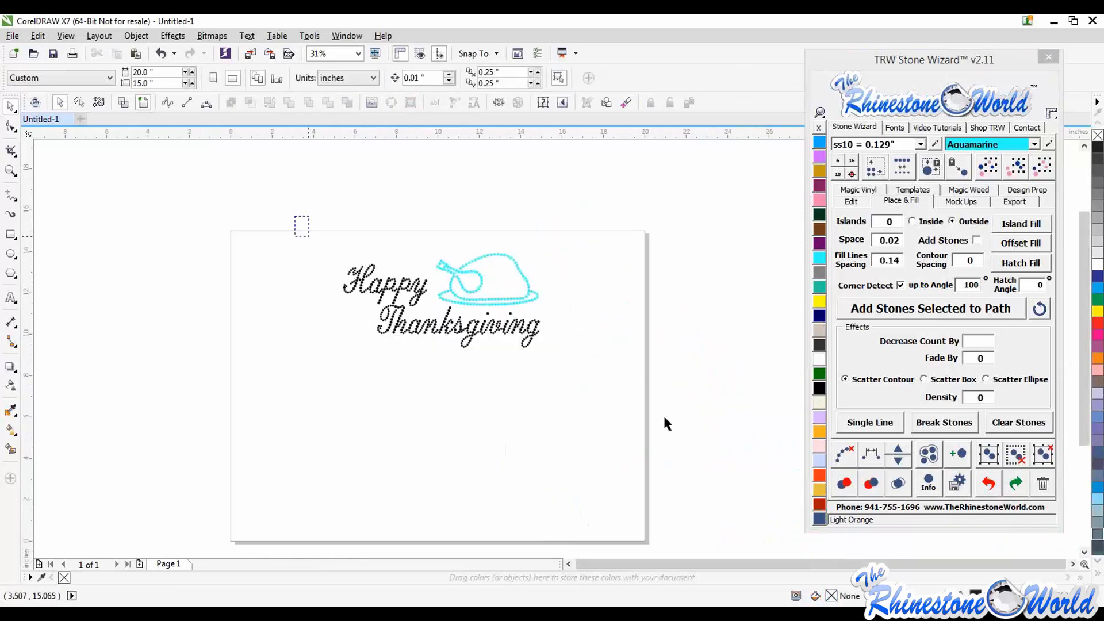
key("ctrl+a")
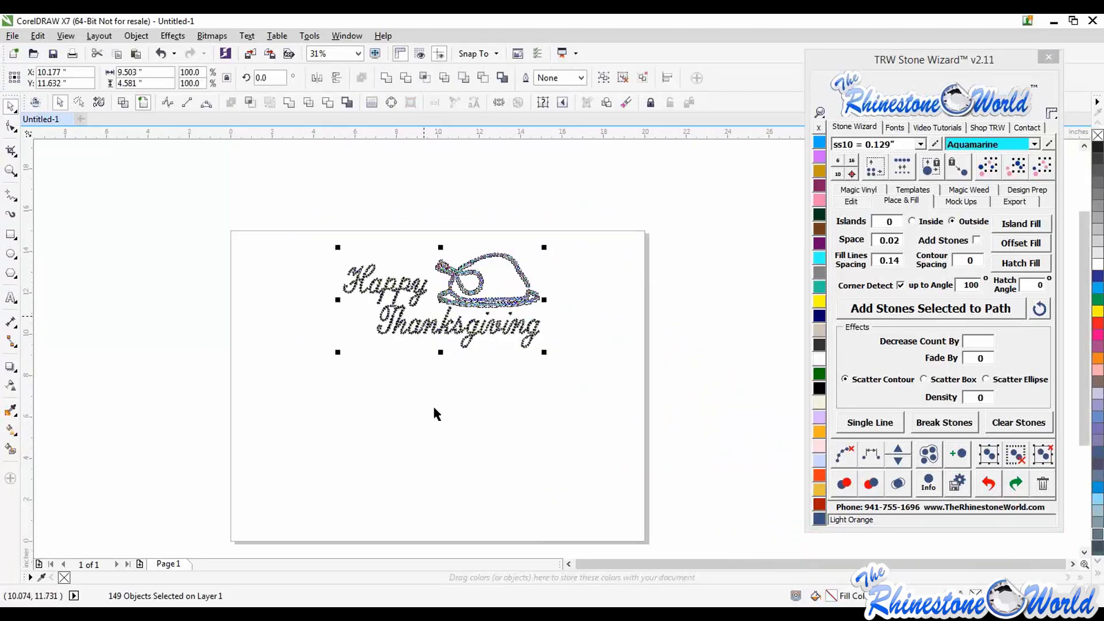
left_click(434, 408)
scroll(403, 293, "up", 2)
left_click(402, 293)
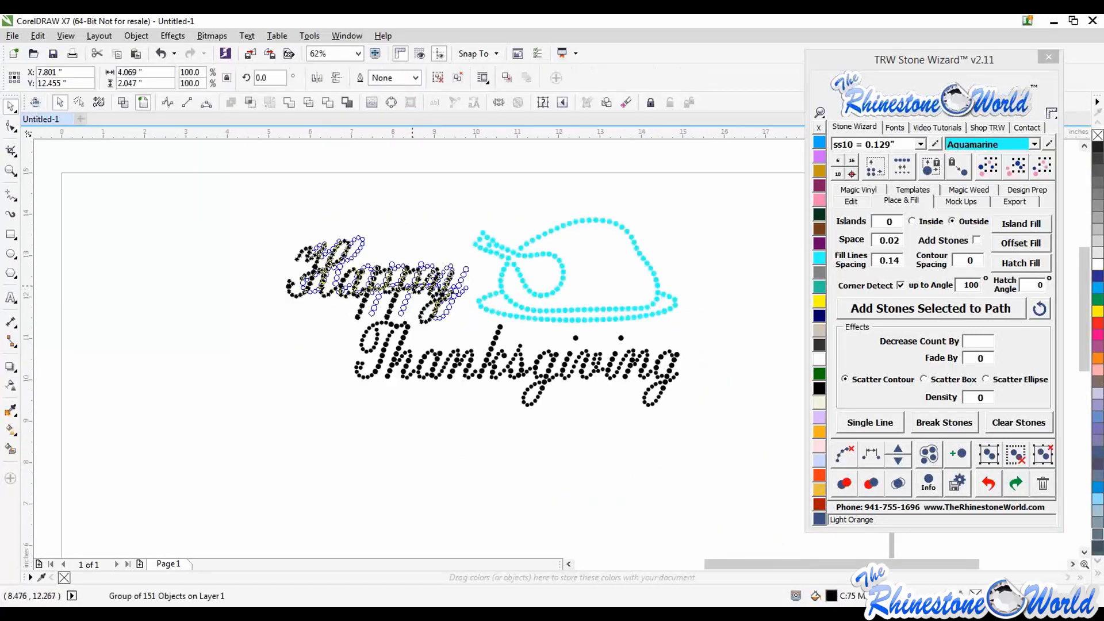
left_click_drag(412, 287, 418, 292)
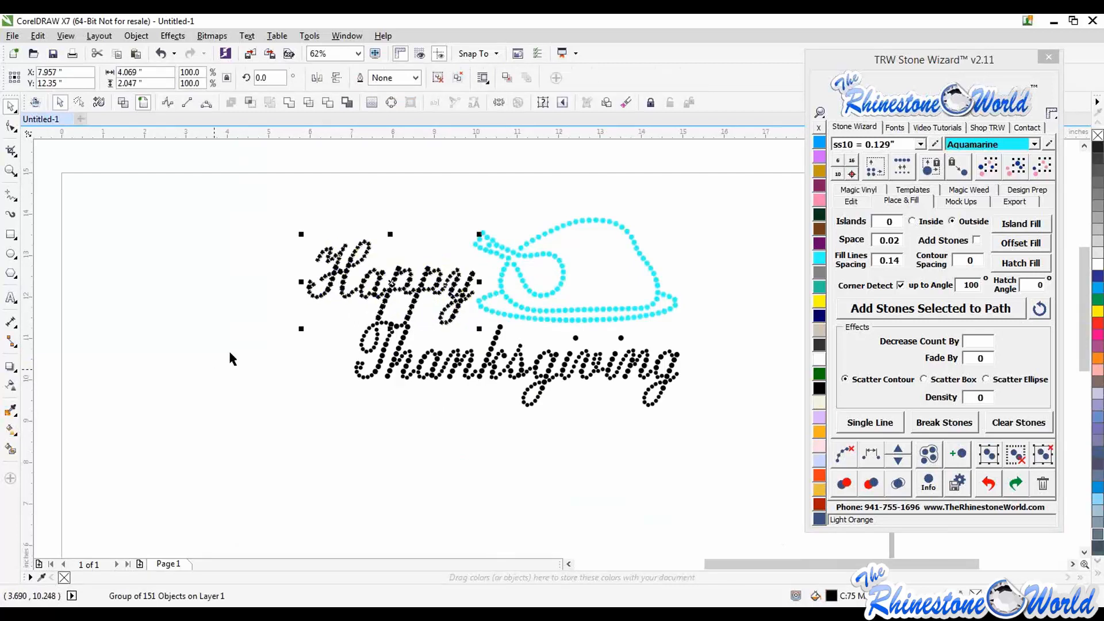
left_click(232, 358)
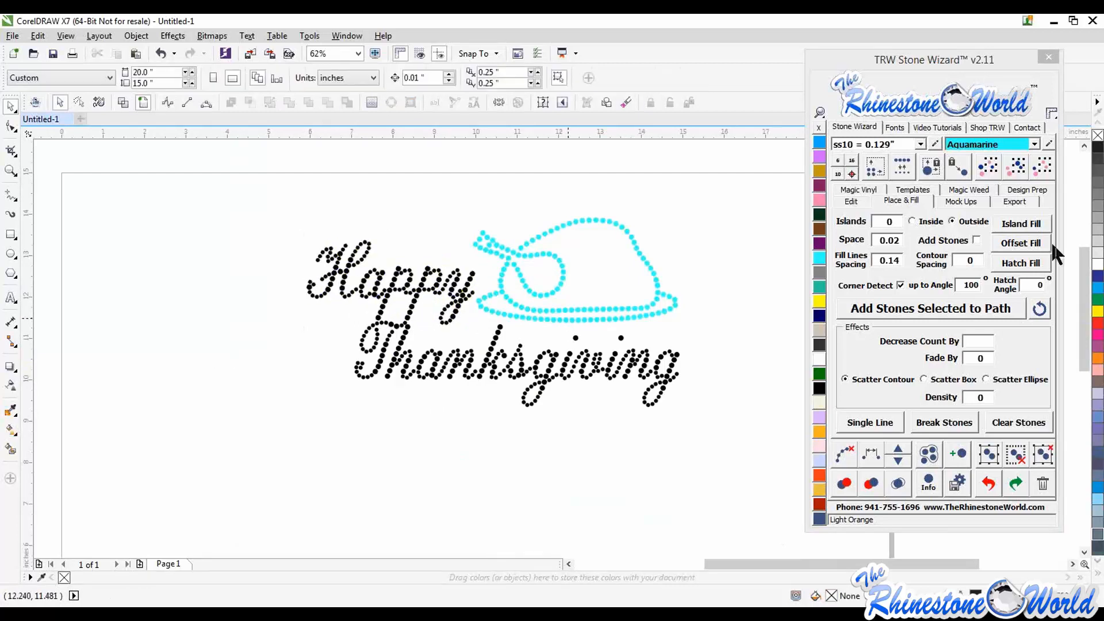
- Select all the Aquamarine stones by color, group them, and move the turkey slightly down toward Thanksgiving
left_click(567, 319)
left_click(1010, 158)
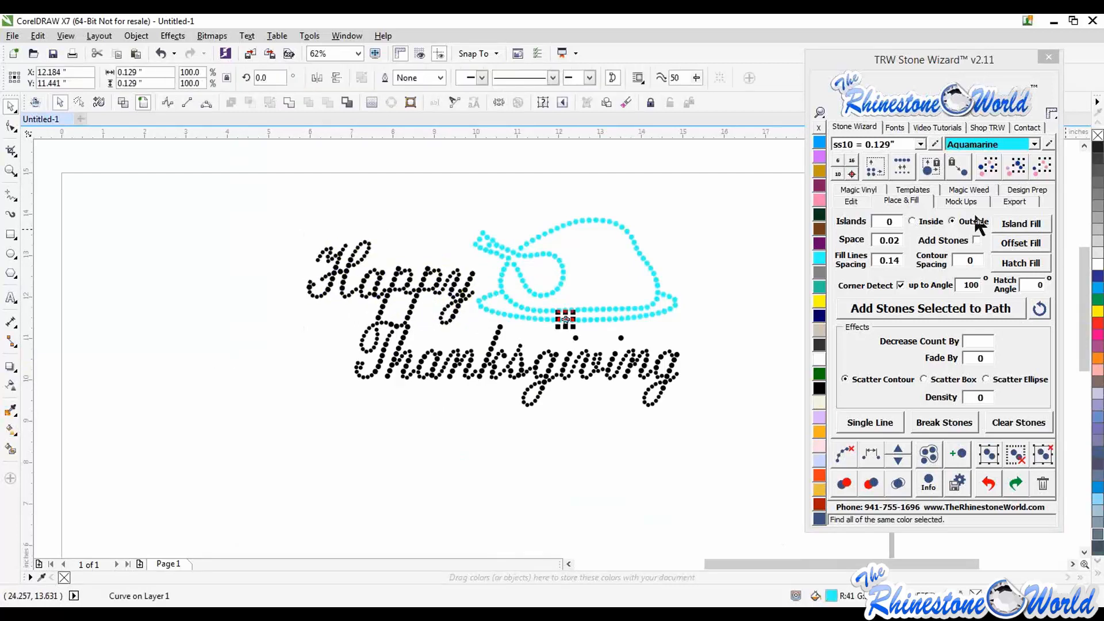
left_click(991, 460)
left_click_drag(578, 272, 574, 281)
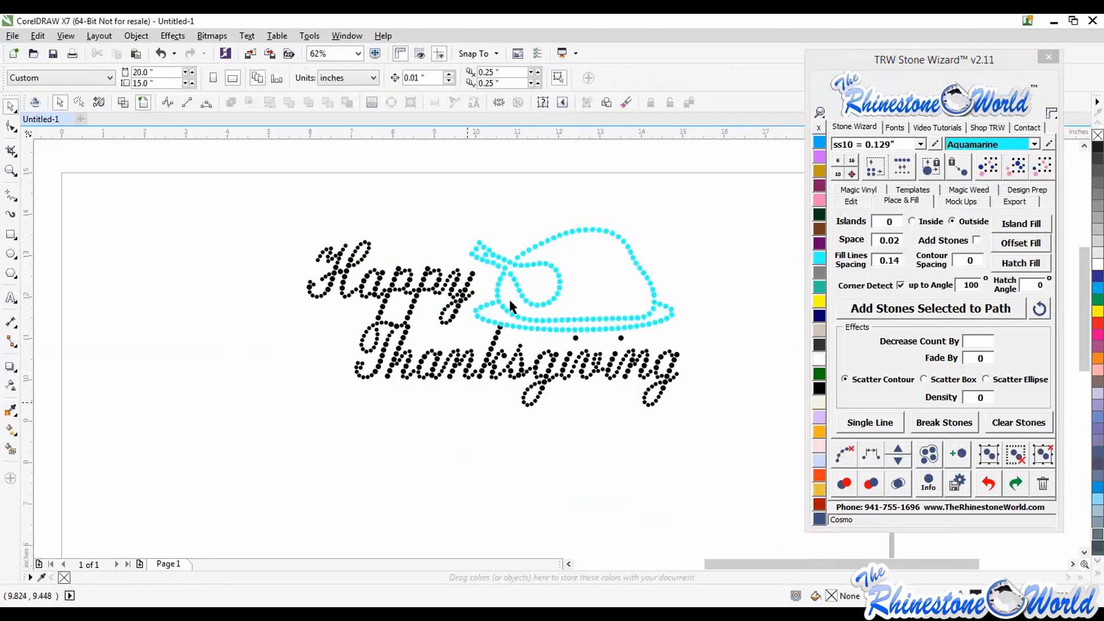
- Ungroup the Thanksgiving lettering and delete the top stone of the k that overlaps the turkey's plate
scroll(508, 298, "up", 3)
left_click(529, 268)
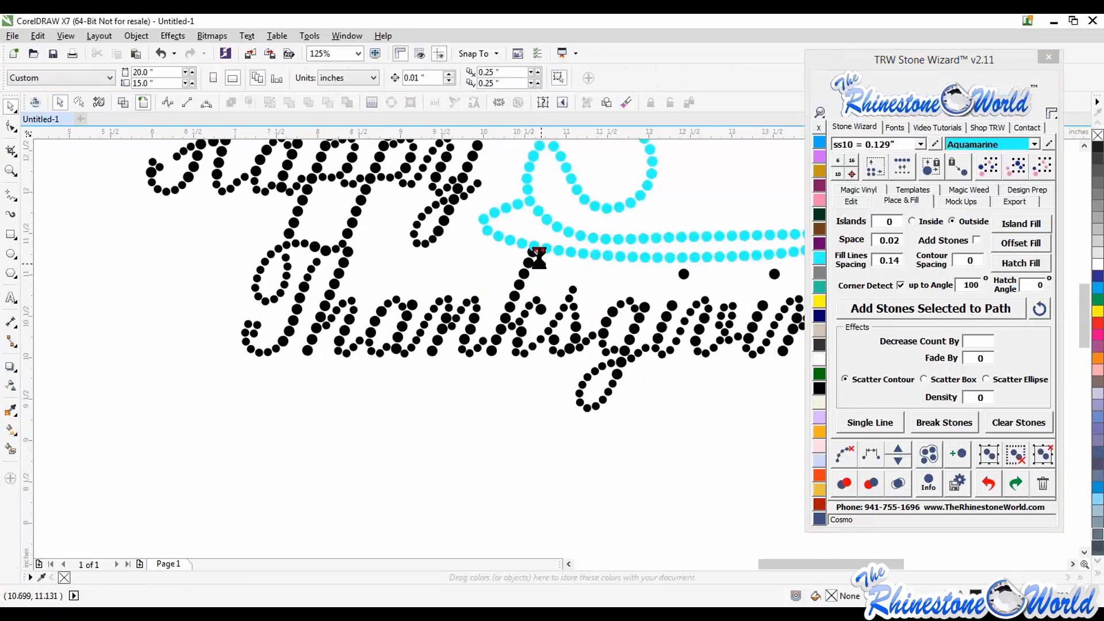
scroll(532, 253, "up", 4)
left_click(1042, 454)
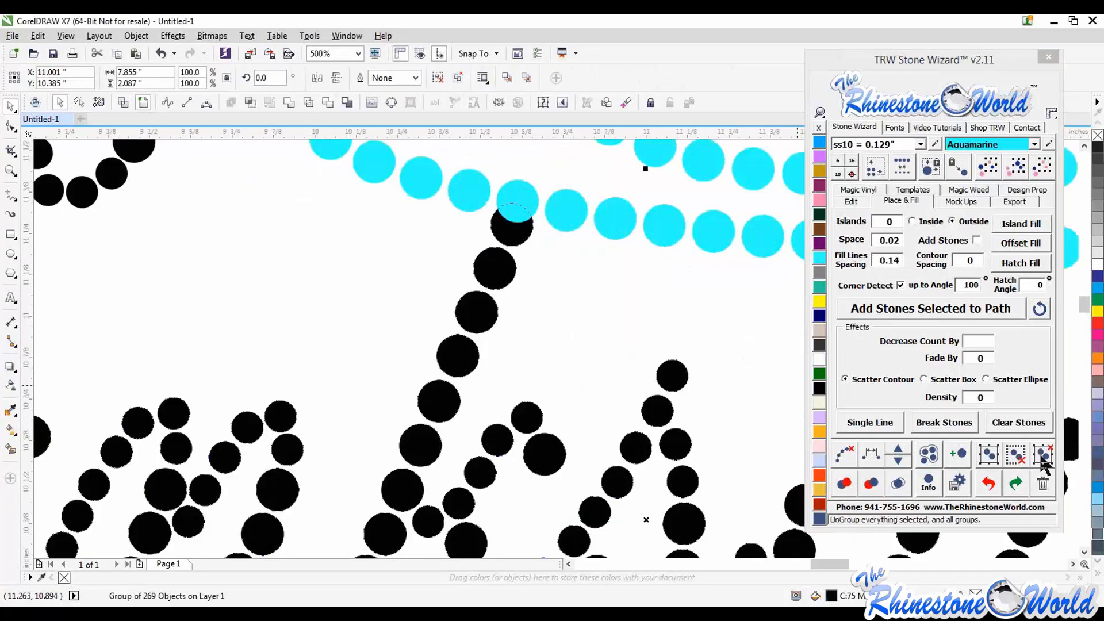
scroll(526, 234, "down", 3)
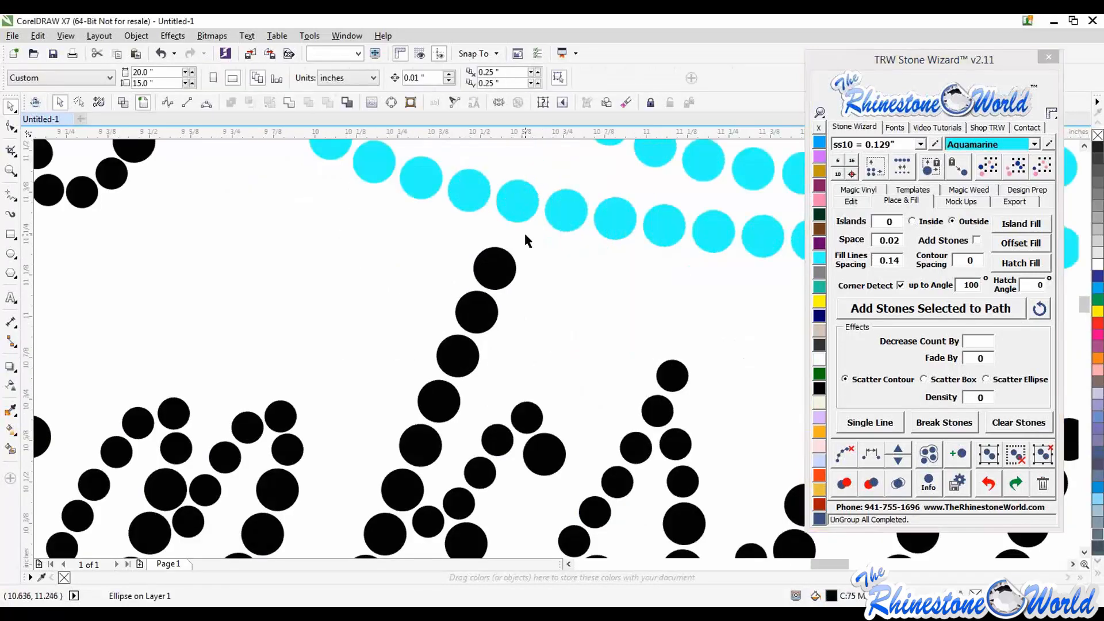
scroll(562, 298, "down", 8)
- Select all the black stones of the Happy Thanksgiving lettering and group them
left_click_drag(479, 248, 653, 362)
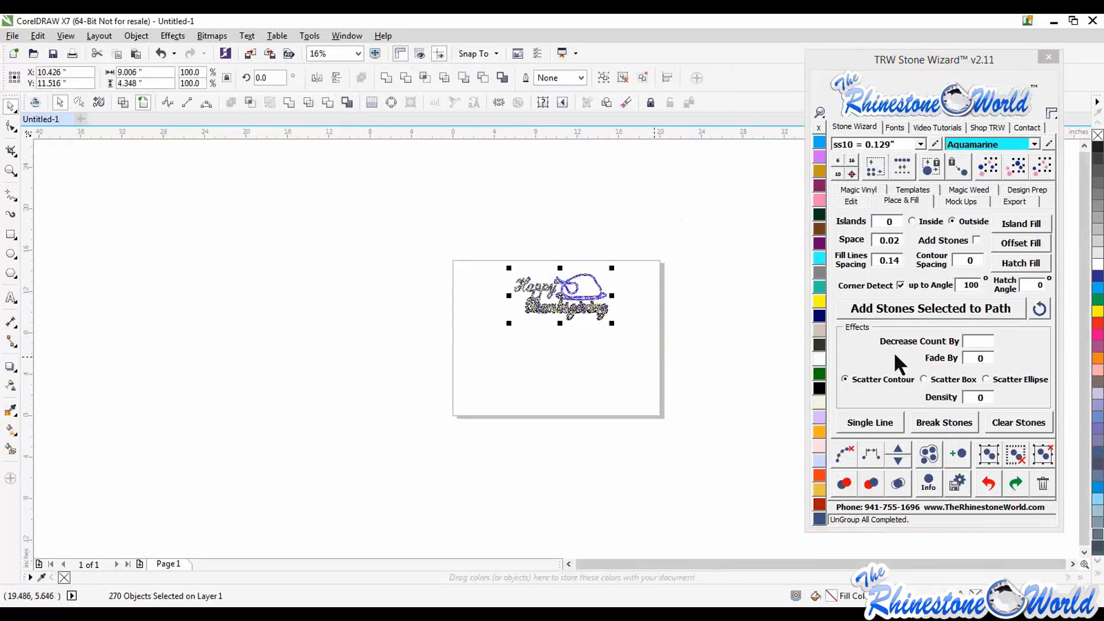
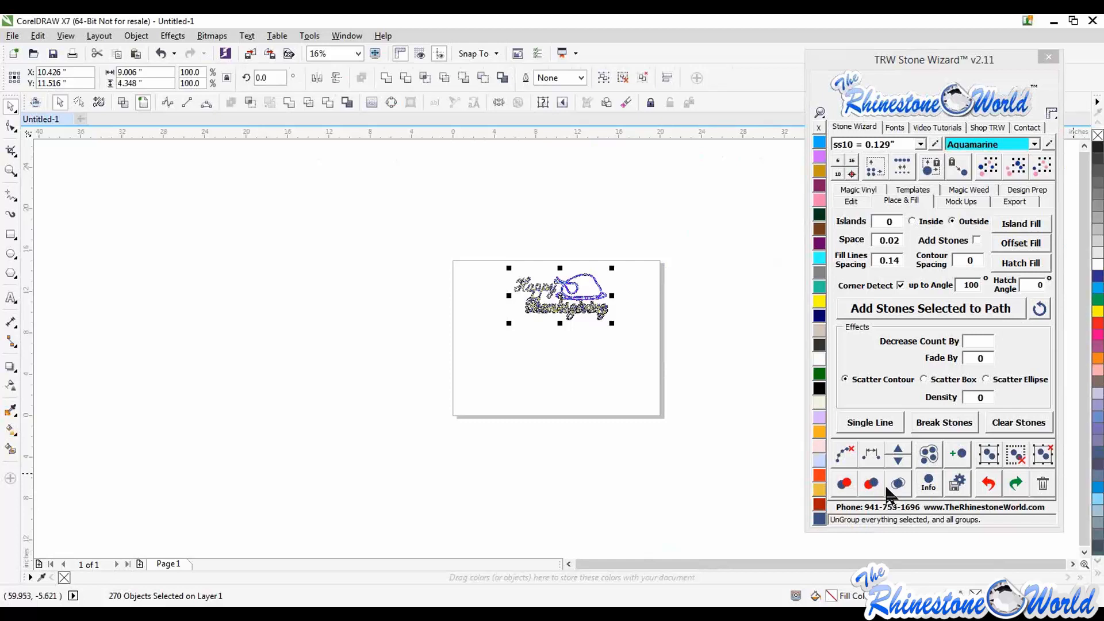
left_click(509, 331)
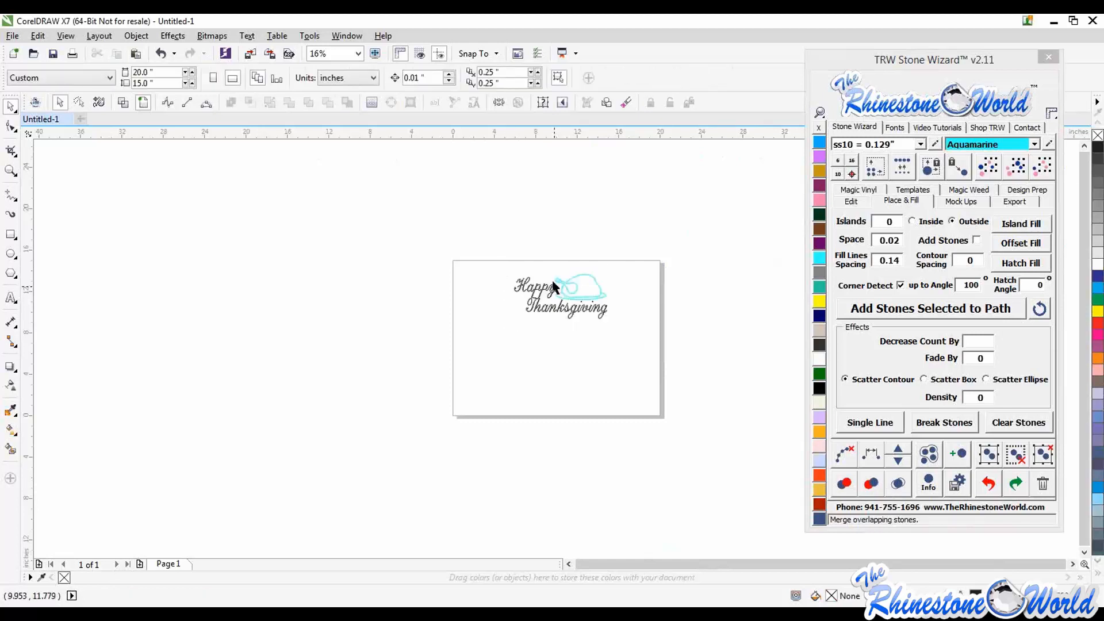
scroll(556, 288, "up", 4)
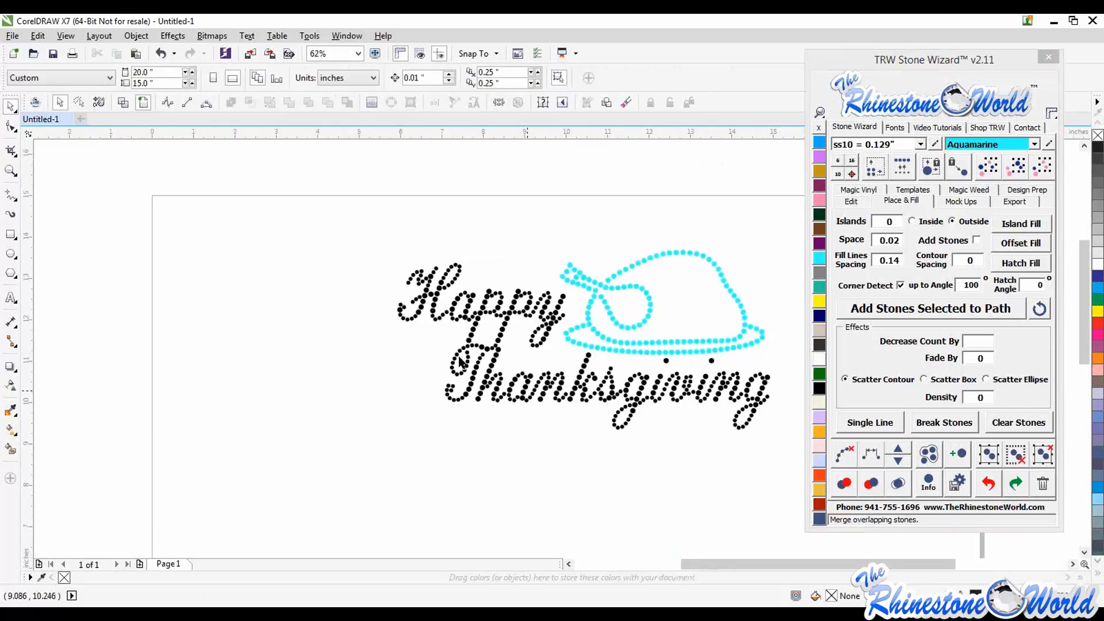
left_click(514, 382)
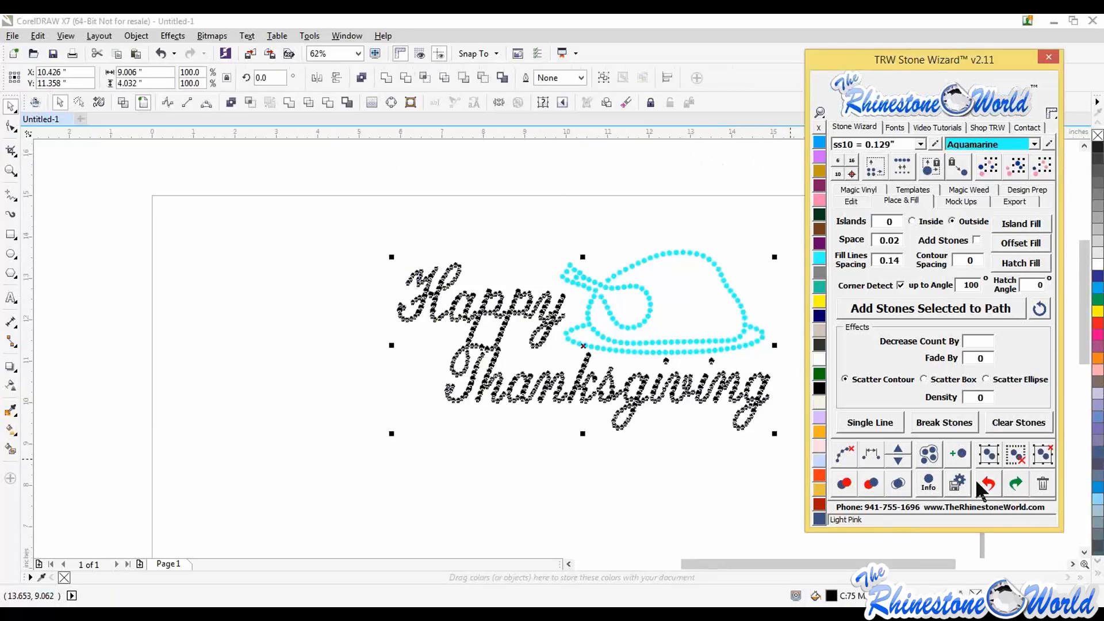
left_click(988, 457)
- Move the grouped lettering down and left, away from the turkey
left_click_drag(644, 407, 430, 481)
scroll(427, 452, "down", 1)
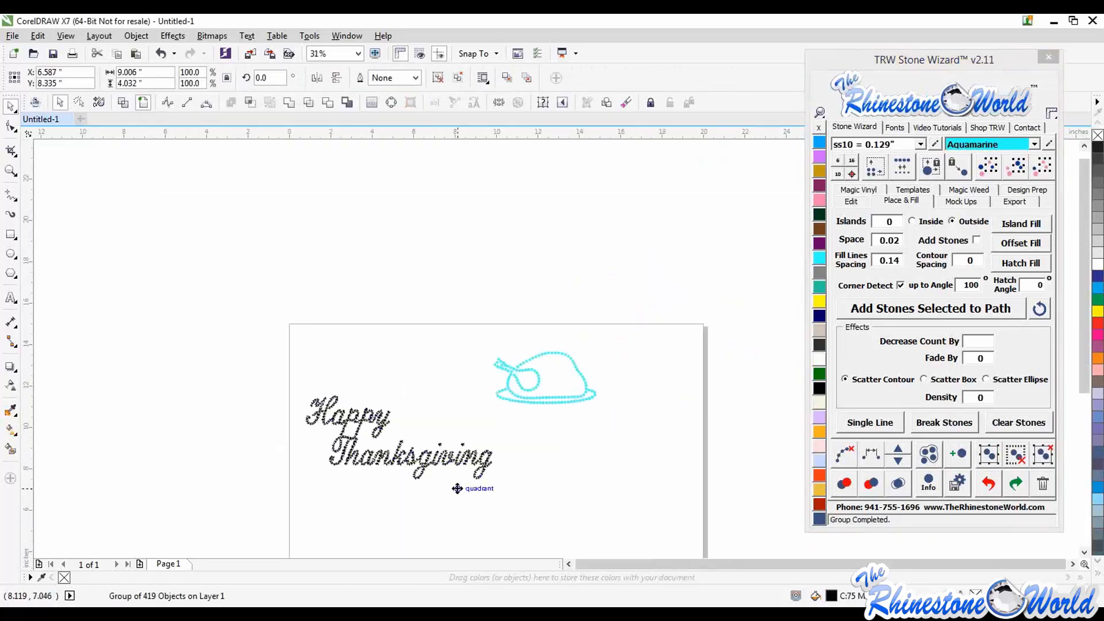
scroll(457, 488, "down", 1)
scroll(457, 487, "up", 2)
scroll(459, 483, "down", 2)
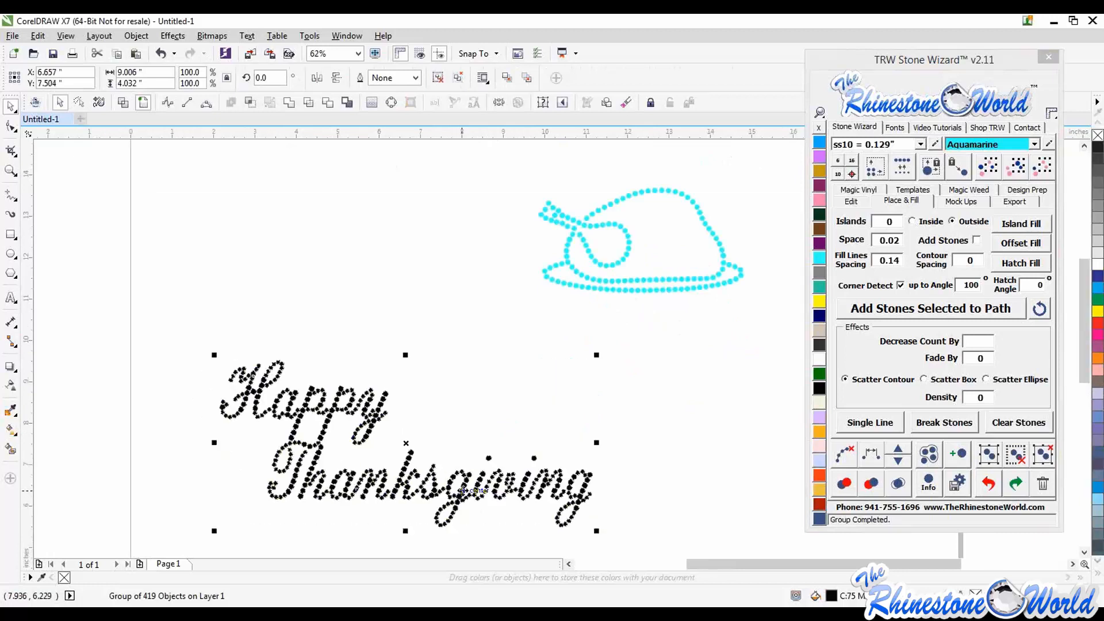
left_click_drag(460, 458, 467, 472)
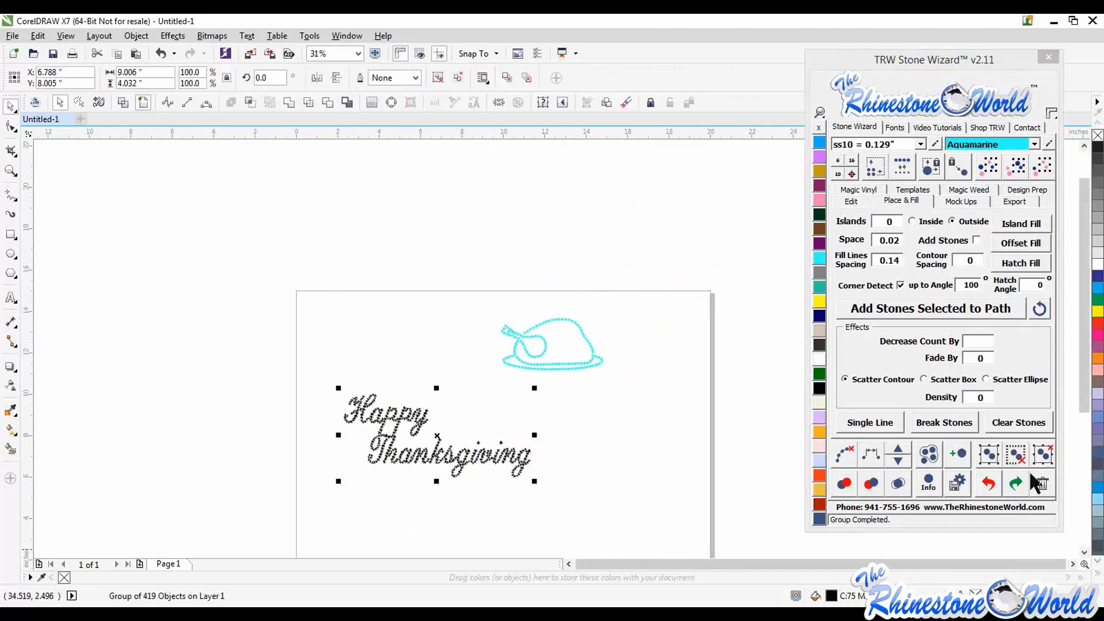
- Ungroup the lettering and pull three stones away from the final g of Thanksgiving
left_click(1043, 455)
left_click(532, 454)
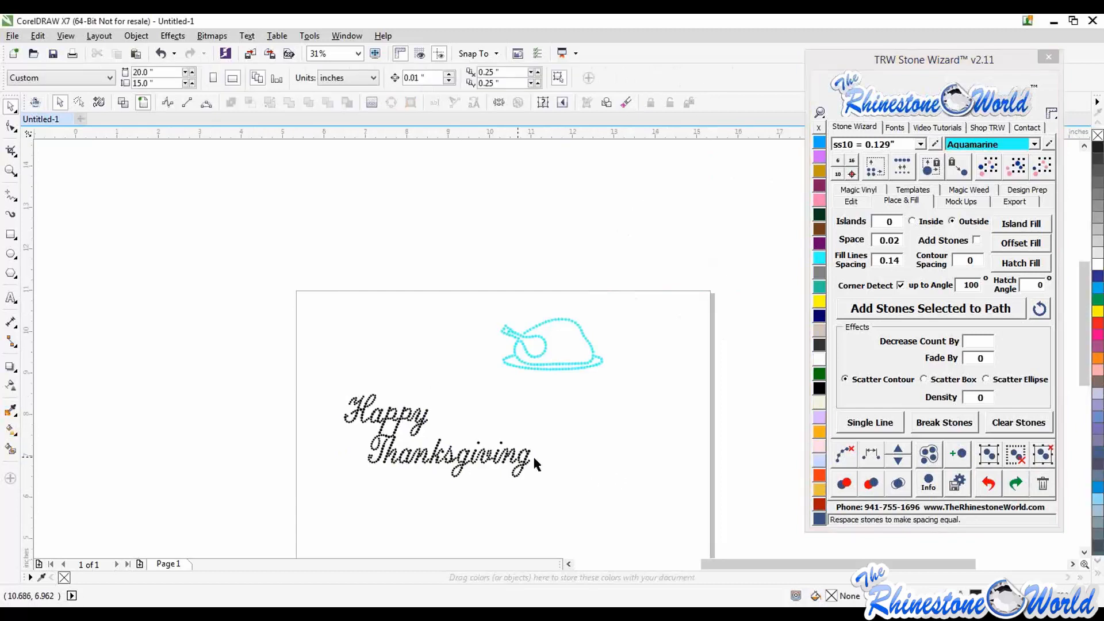
scroll(523, 456, "up", 4)
left_click_drag(601, 448, 784, 445)
left_click_drag(653, 353, 675, 220)
left_click_drag(629, 400, 723, 350)
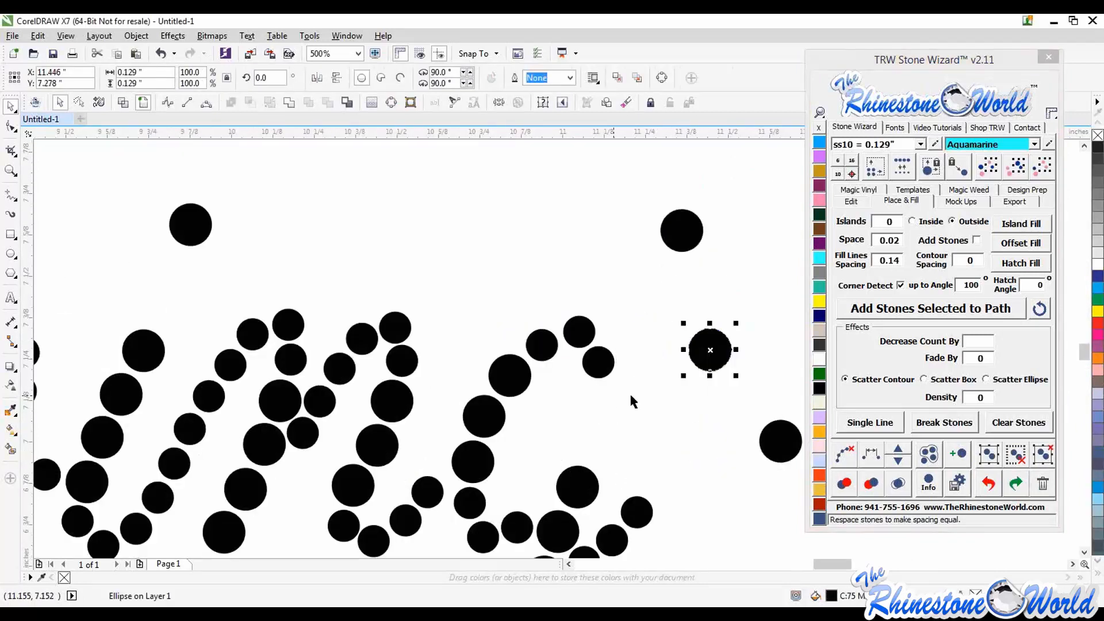
- Undo the stone moves, the ungrouping and the lettering moves to restore the lettering beside the turkey
left_click(989, 485)
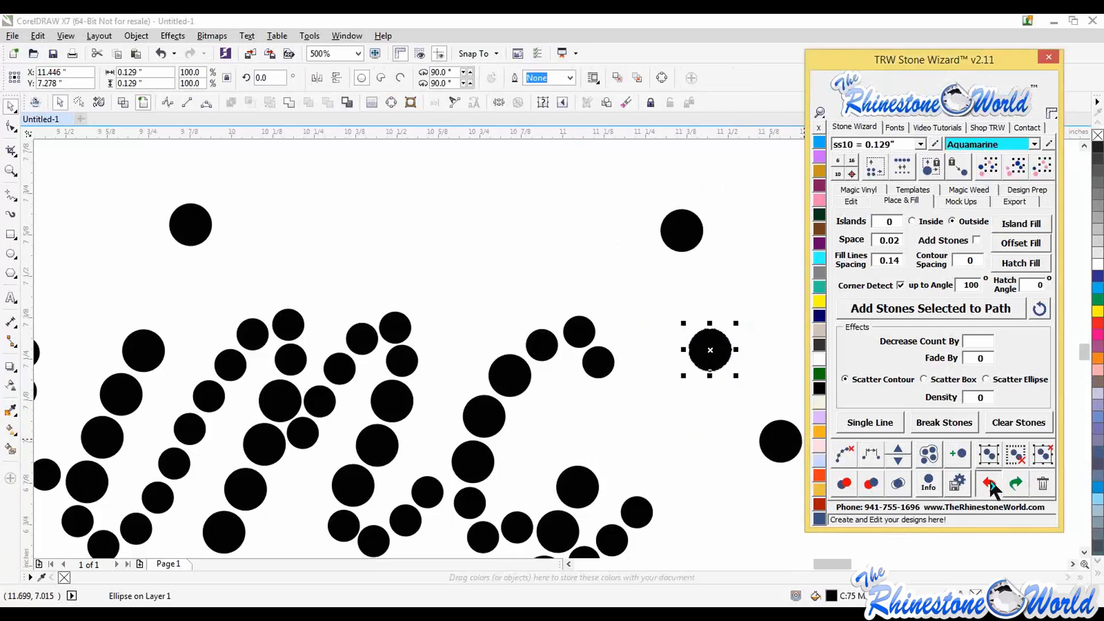
left_click(989, 485)
left_click(988, 485)
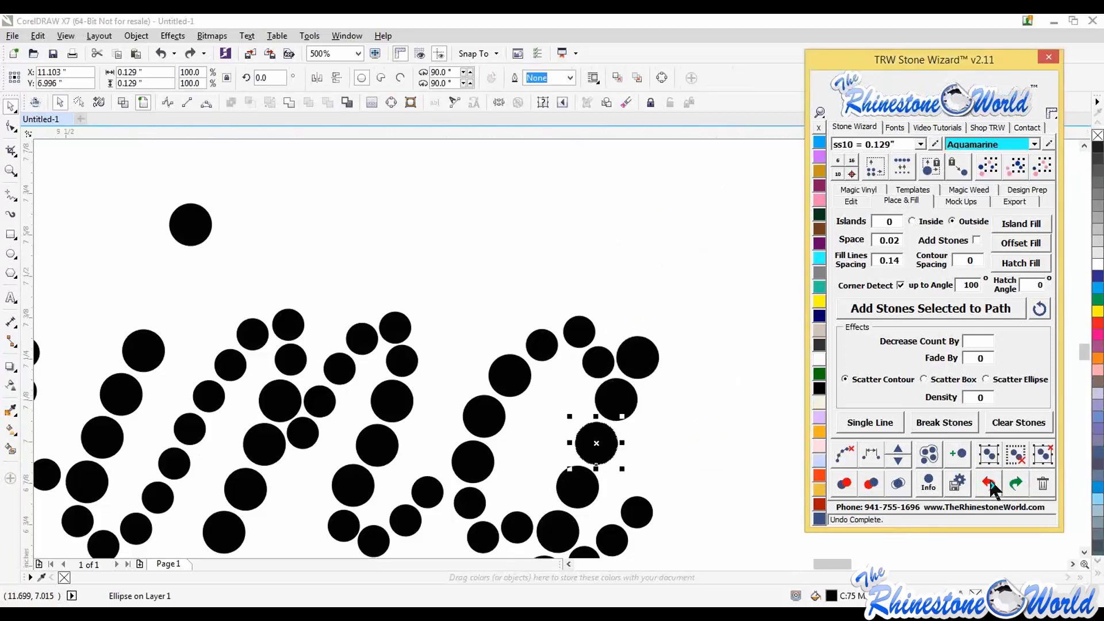
left_click(989, 484)
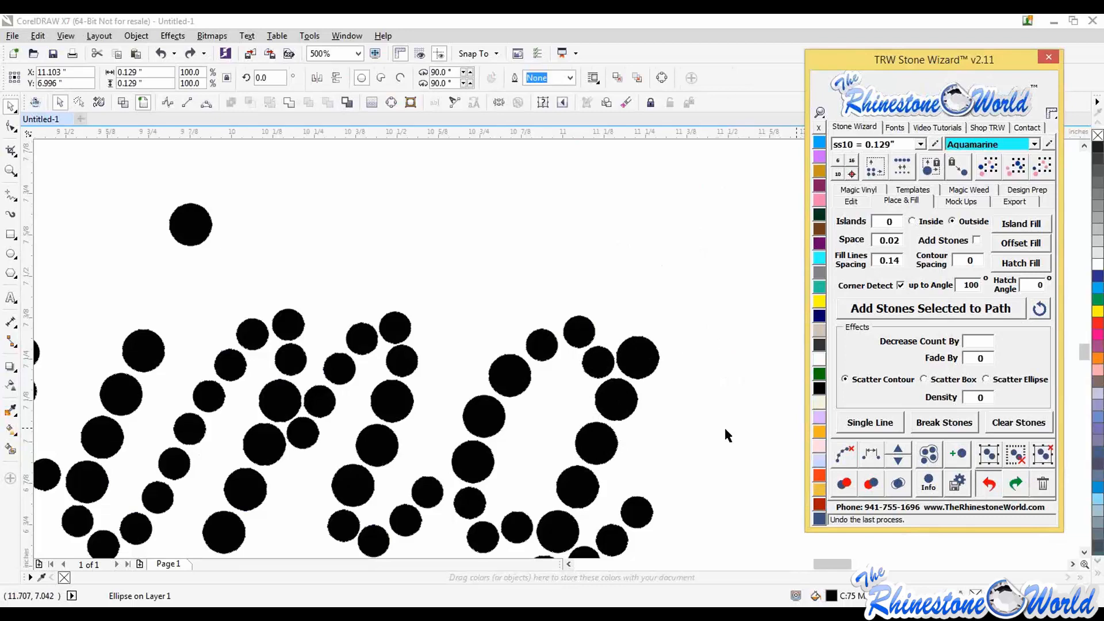
left_click(989, 484)
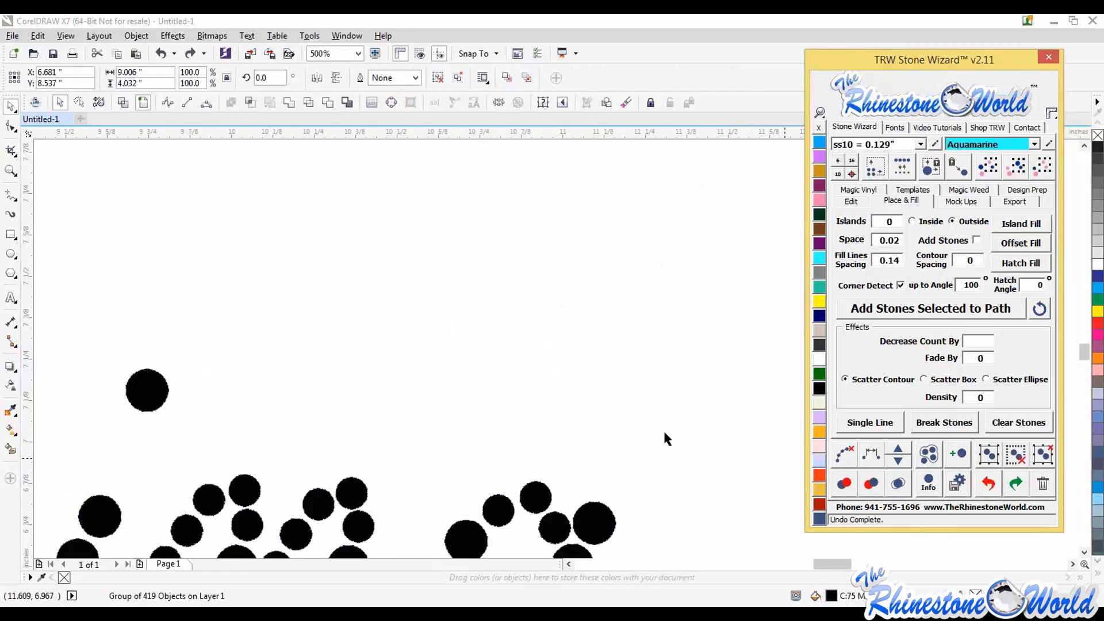
left_click(668, 431)
scroll(667, 431, "down", 4)
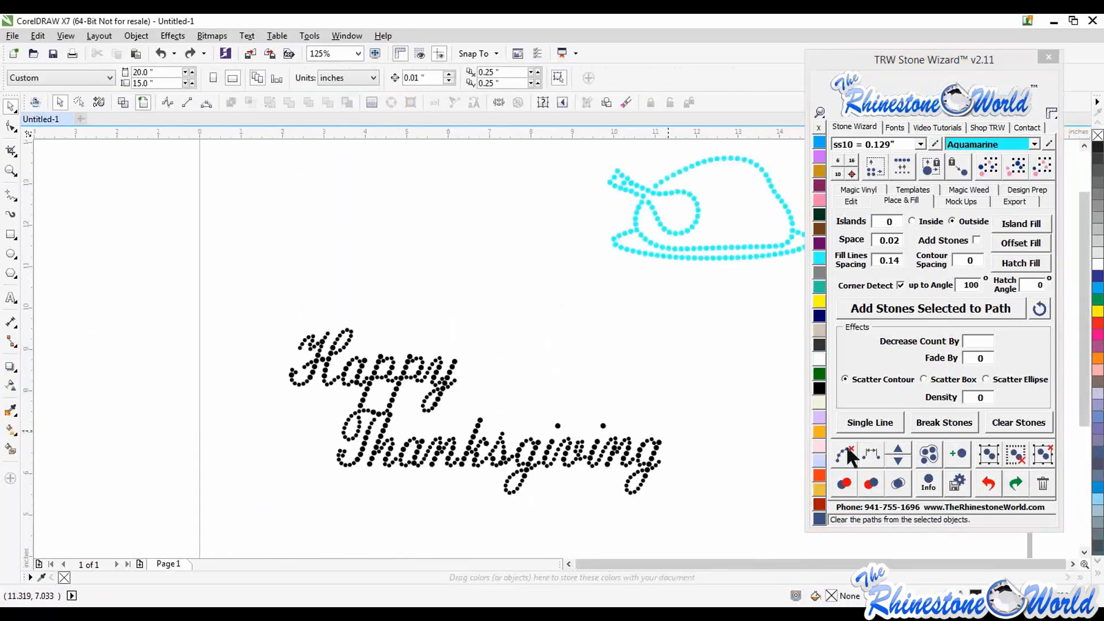
left_click(990, 483)
left_click(990, 485)
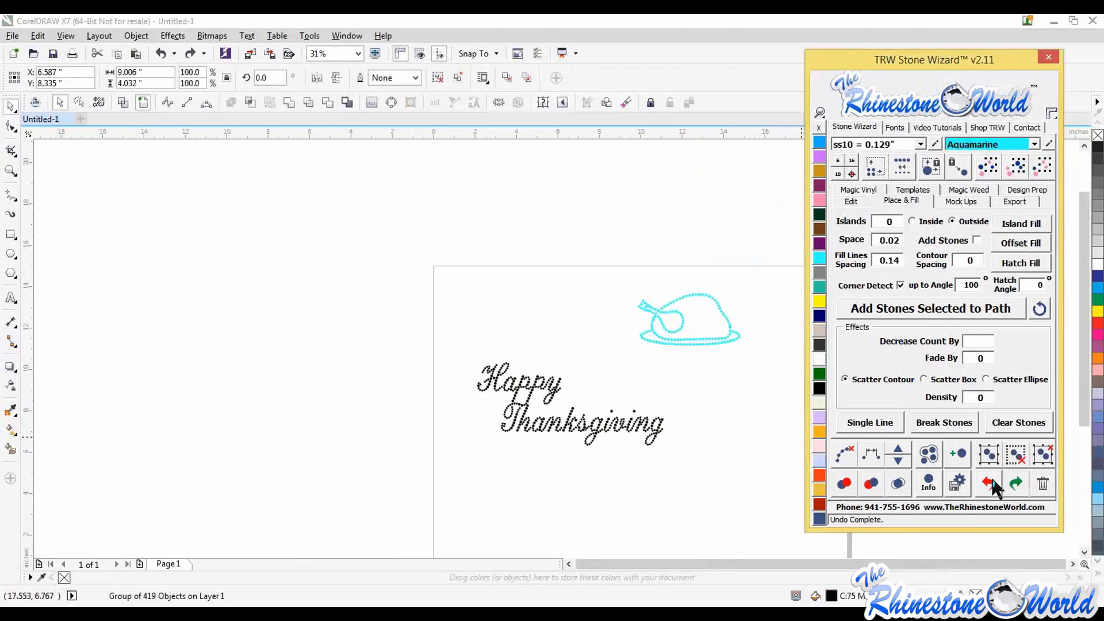
scroll(517, 359, "down", 1)
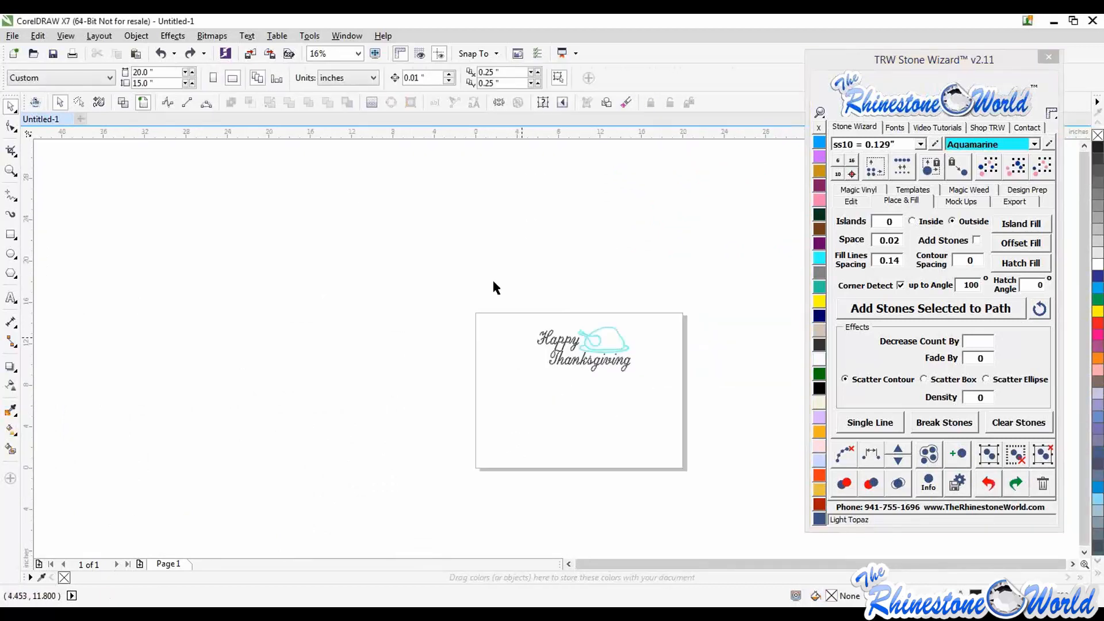
- Move the whole Happy Thanksgiving turkey design to the page's upper-left corner and create TRW Magic Templates from it
scroll(644, 329, "up", 1)
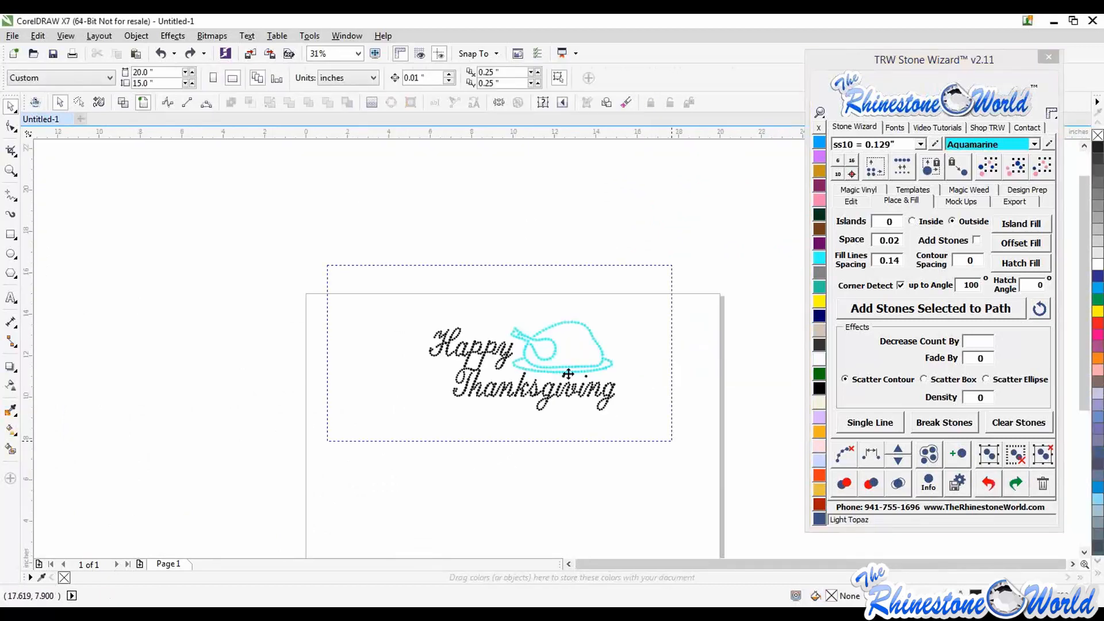
left_click_drag(568, 374, 420, 354)
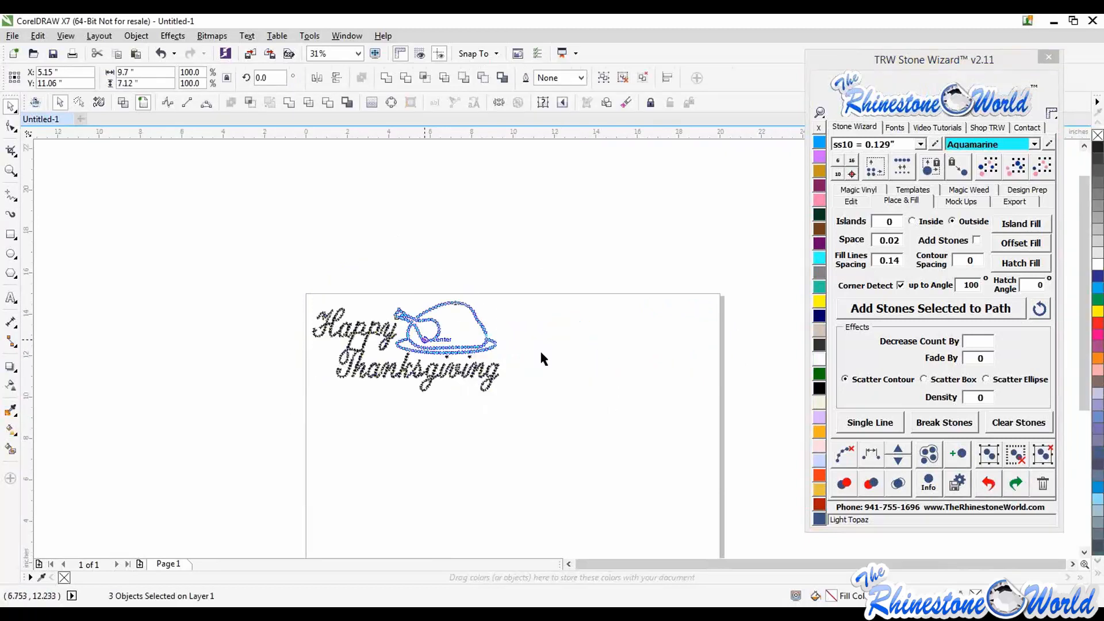
left_click(914, 192)
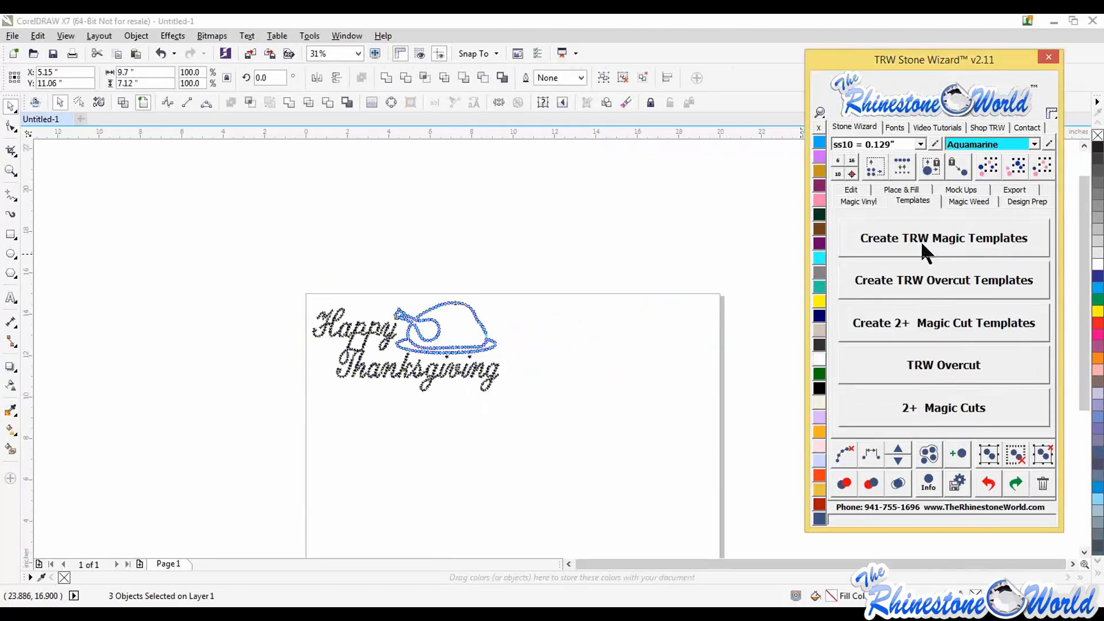
left_click(922, 251)
scroll(557, 421, "down", 4)
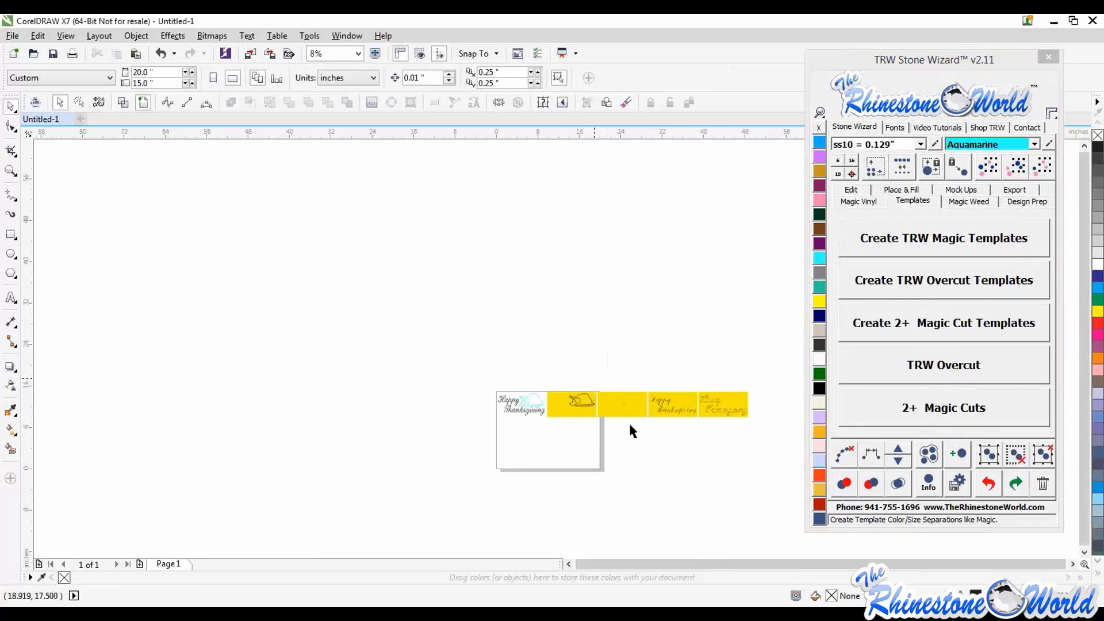
- Delete the nearly empty template after the turkey template and shift the two lettering templates left to close the gap
left_click_drag(593, 377, 648, 438)
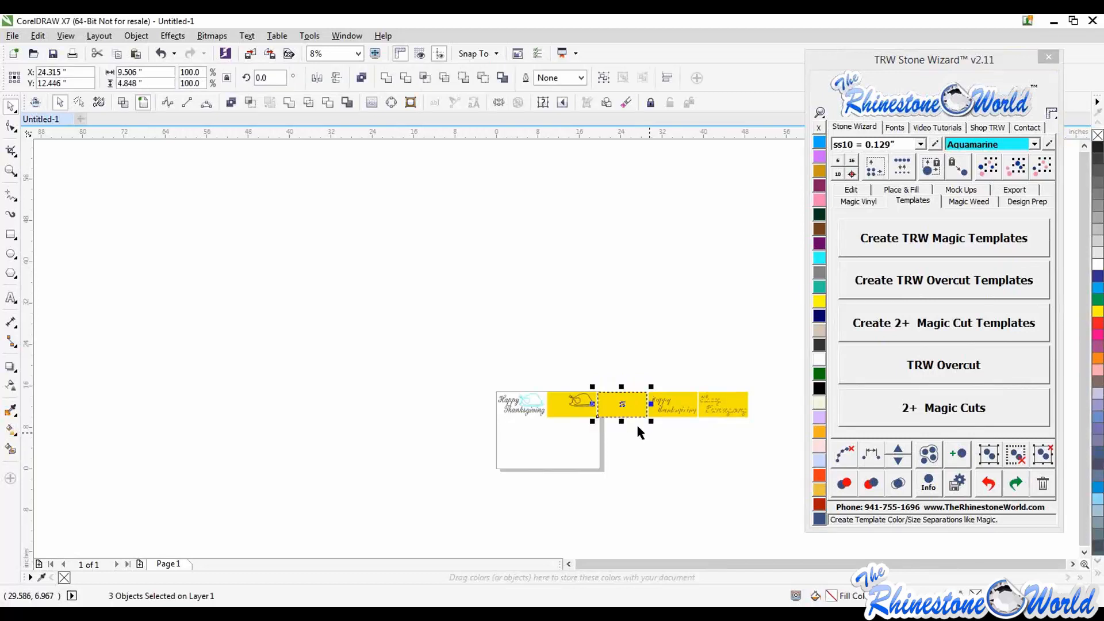
key("Delete")
left_click_drag(627, 367, 762, 436)
left_click_drag(701, 409, 653, 410)
left_click(746, 412)
scroll(747, 413, "up", 3)
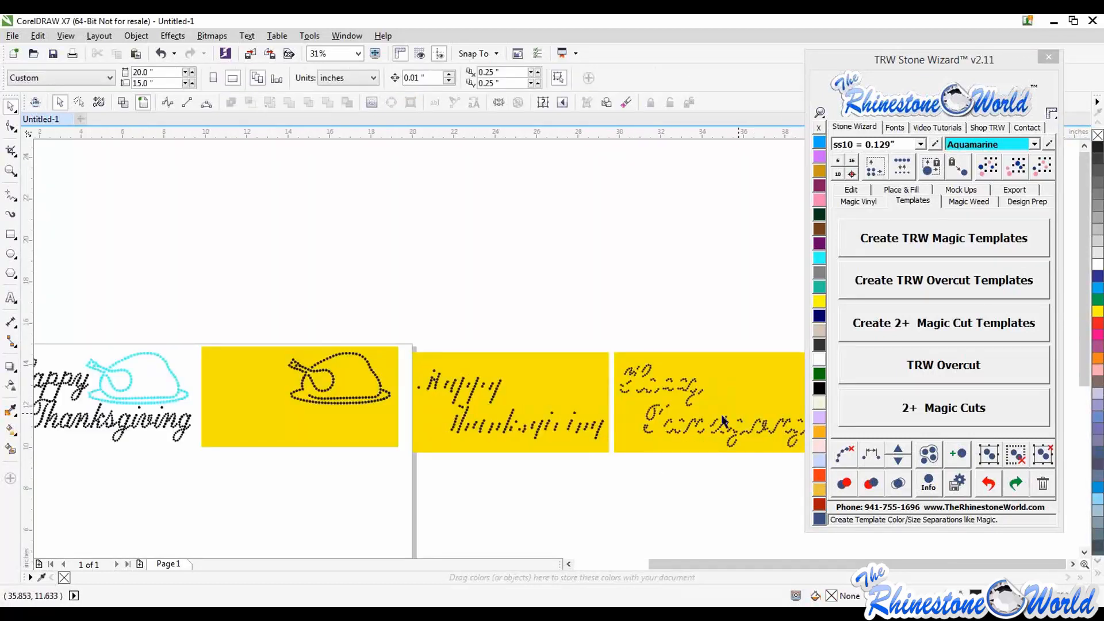
- Examine how the lettering stones are split between the two templates, and check the size of a single stone hole
scroll(737, 405, "down", 3)
scroll(737, 405, "up", 3)
scroll(651, 405, "up", 2)
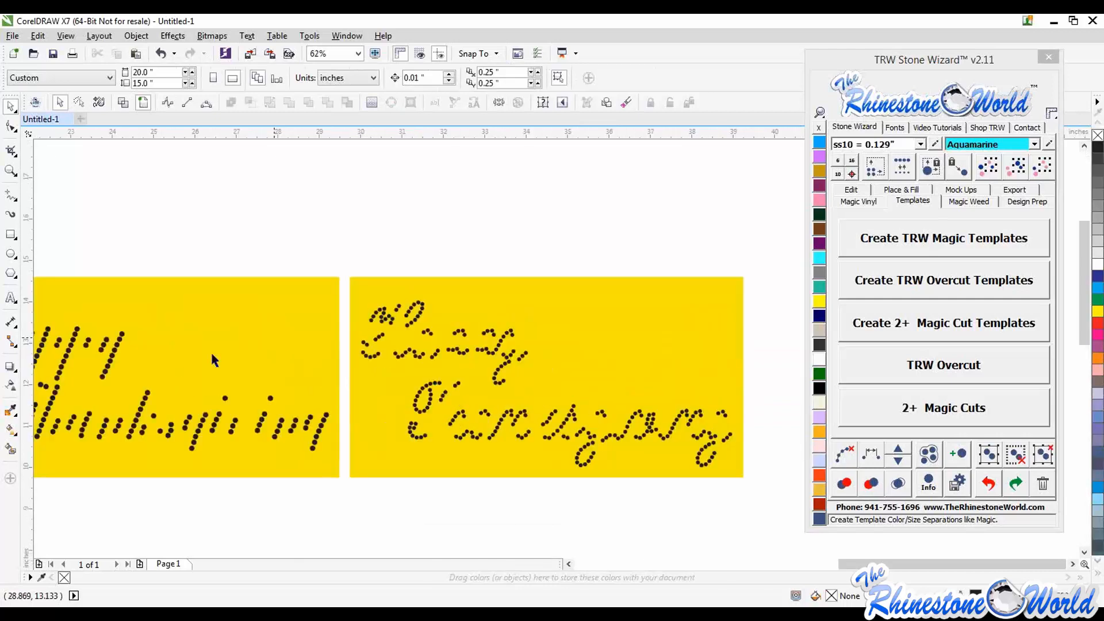
scroll(436, 356, "down", 2)
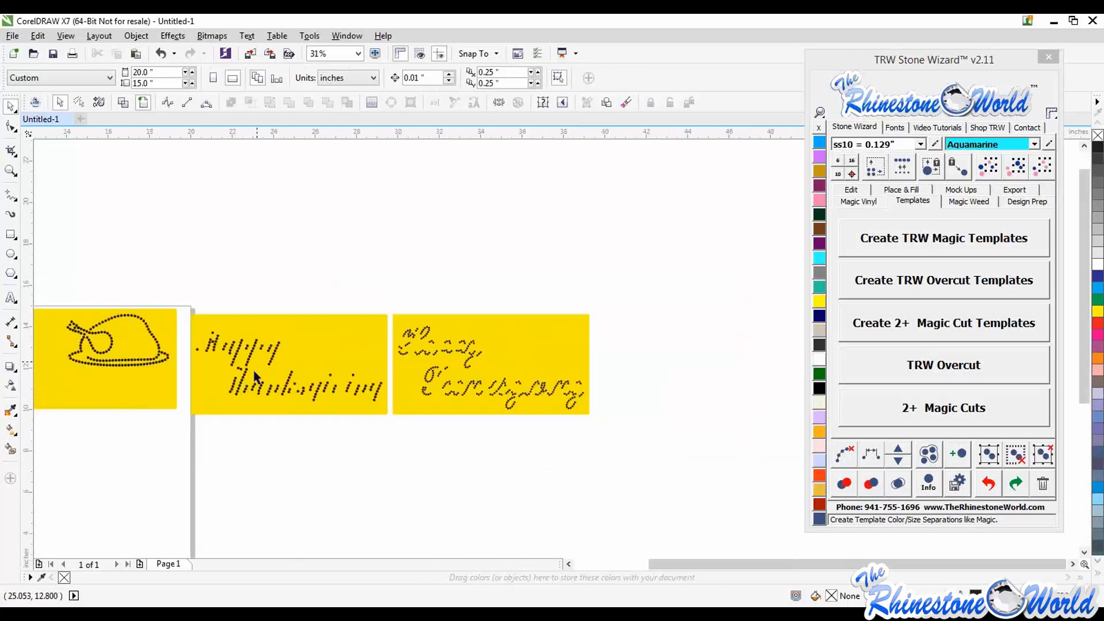
left_click(410, 350)
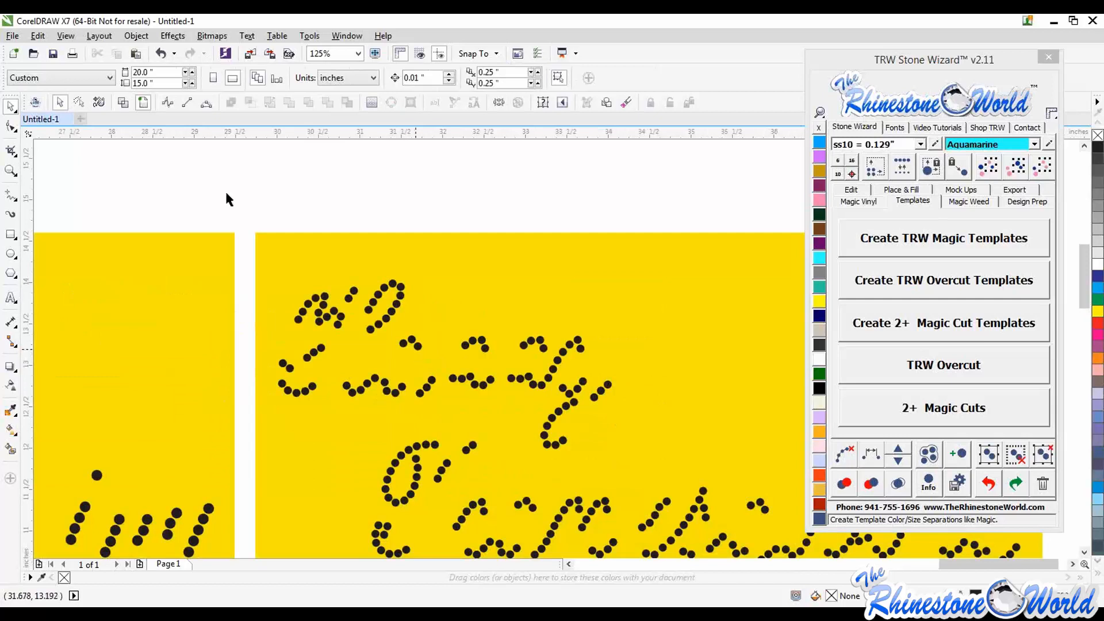
left_click(143, 286)
scroll(143, 285, "down", 2)
scroll(122, 275, "up", 3)
left_click(126, 308)
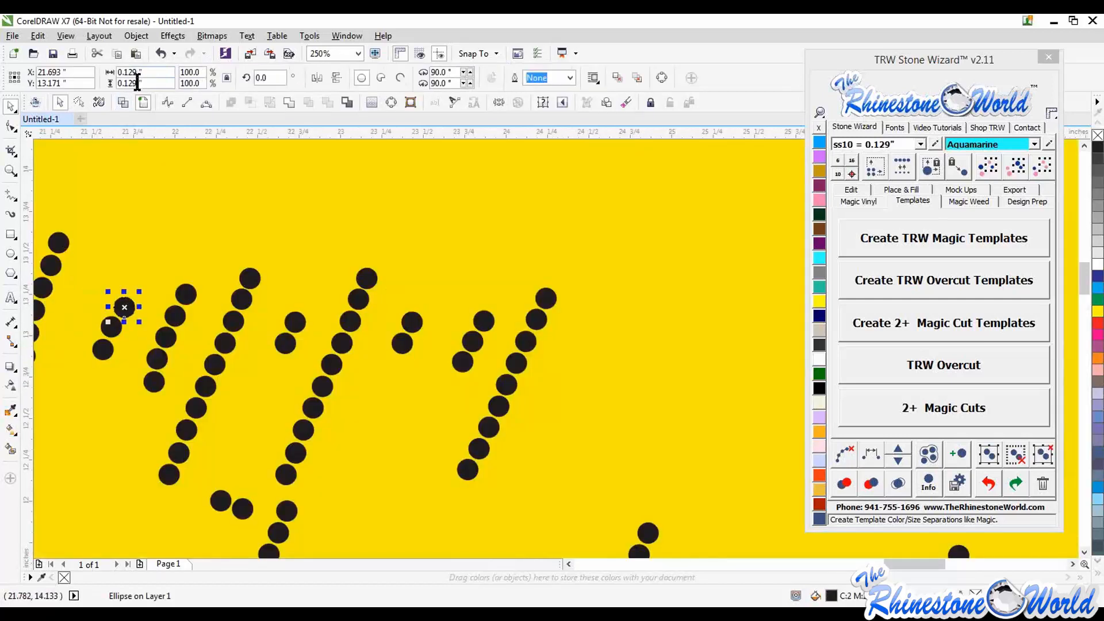
scroll(385, 256, "down", 3)
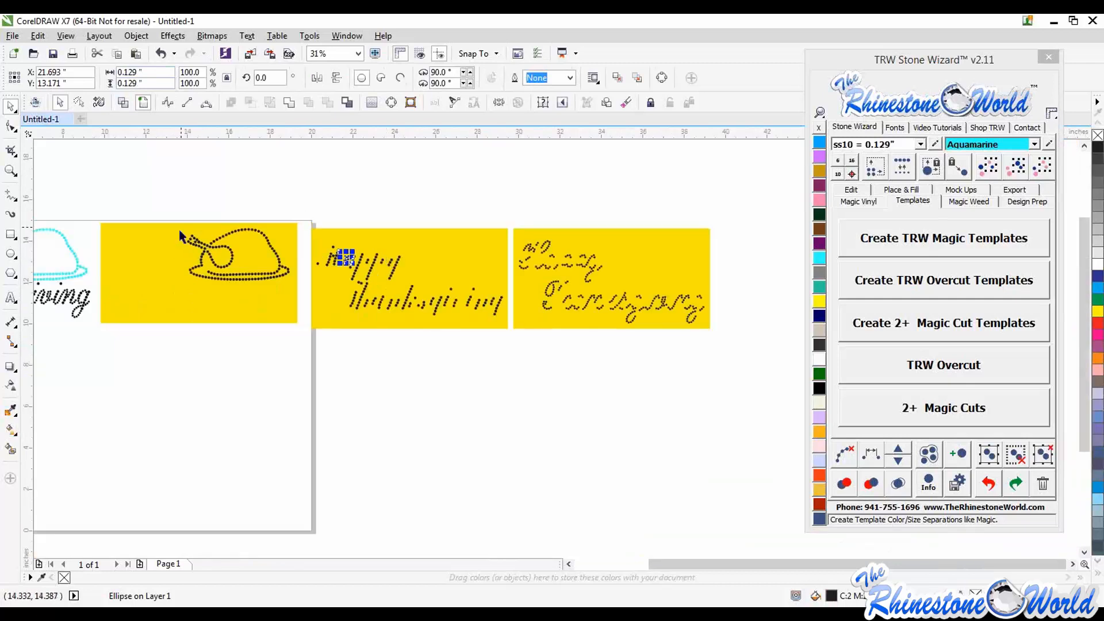
- Delete all the yellow templates, keeping only the original Happy Thanksgiving design on the page
scroll(180, 232, "down", 2)
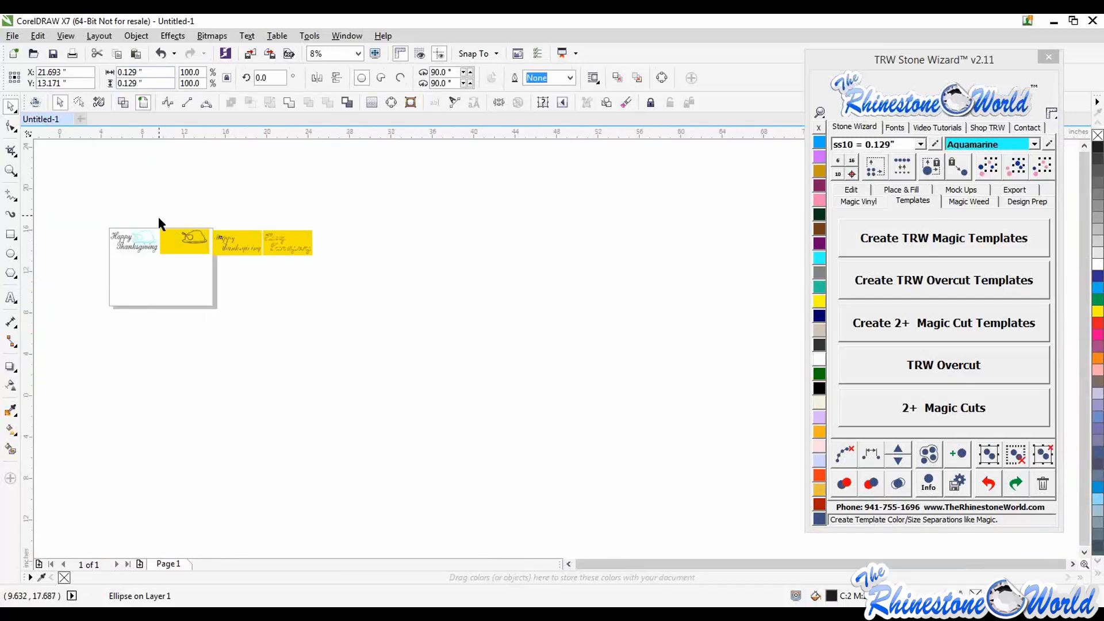
scroll(161, 216, "up", 2)
left_click_drag(160, 226, 781, 436)
key("Delete")
scroll(543, 395, "down", 2)
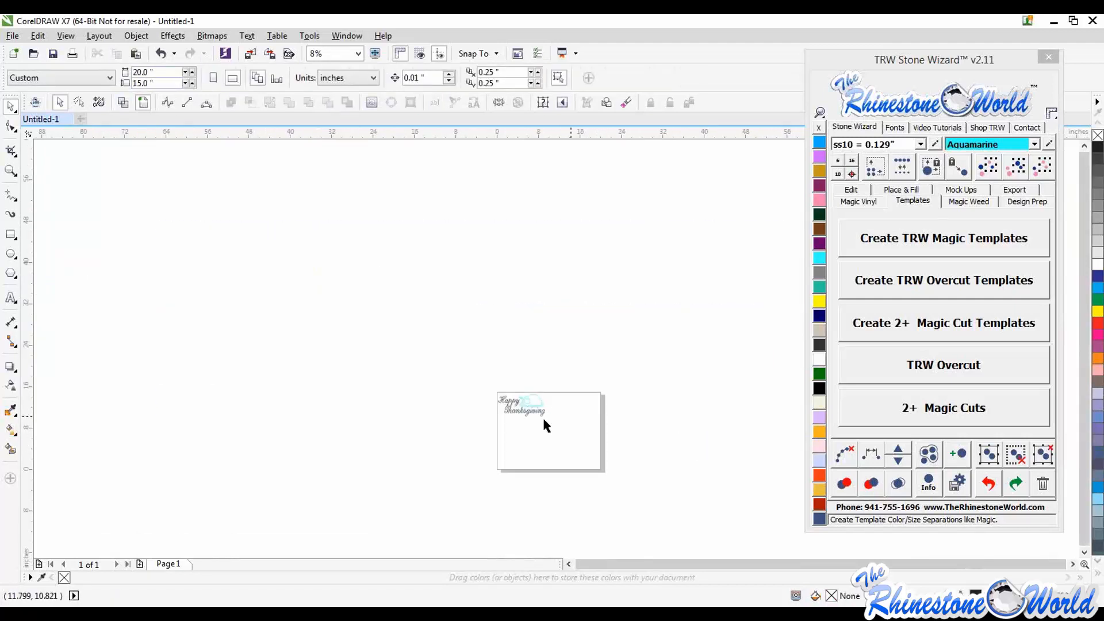
scroll(538, 418, "up", 1)
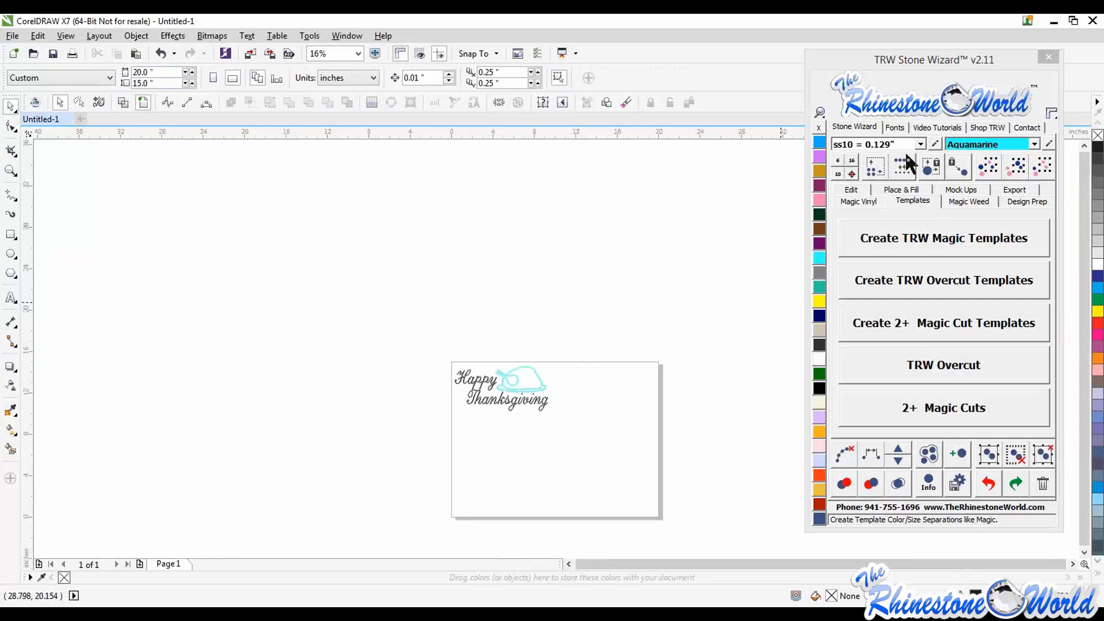
- Look over the favorite fonts and the list of available TRW fonts, then return to the template commands
left_click(898, 128)
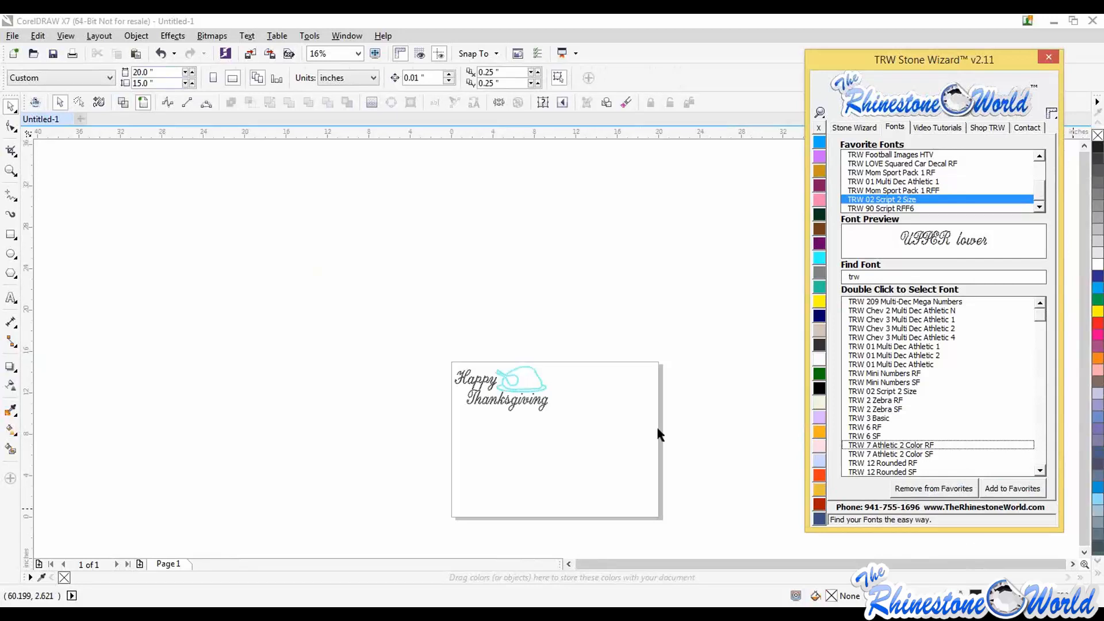
left_click(547, 305)
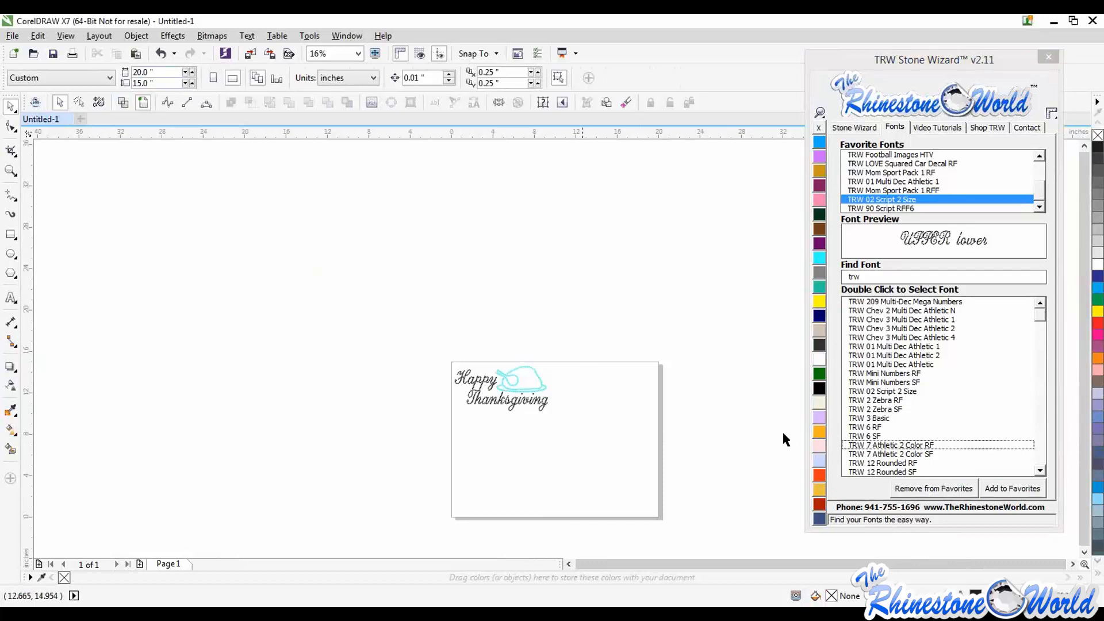
left_click(854, 127)
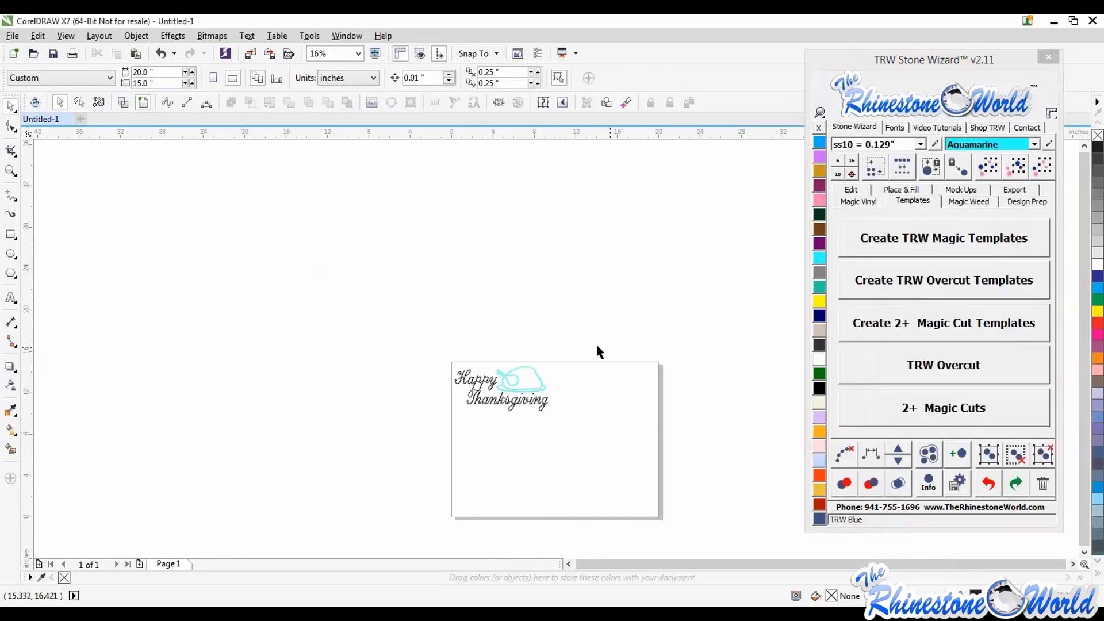
left_click_drag(597, 350, 362, 454)
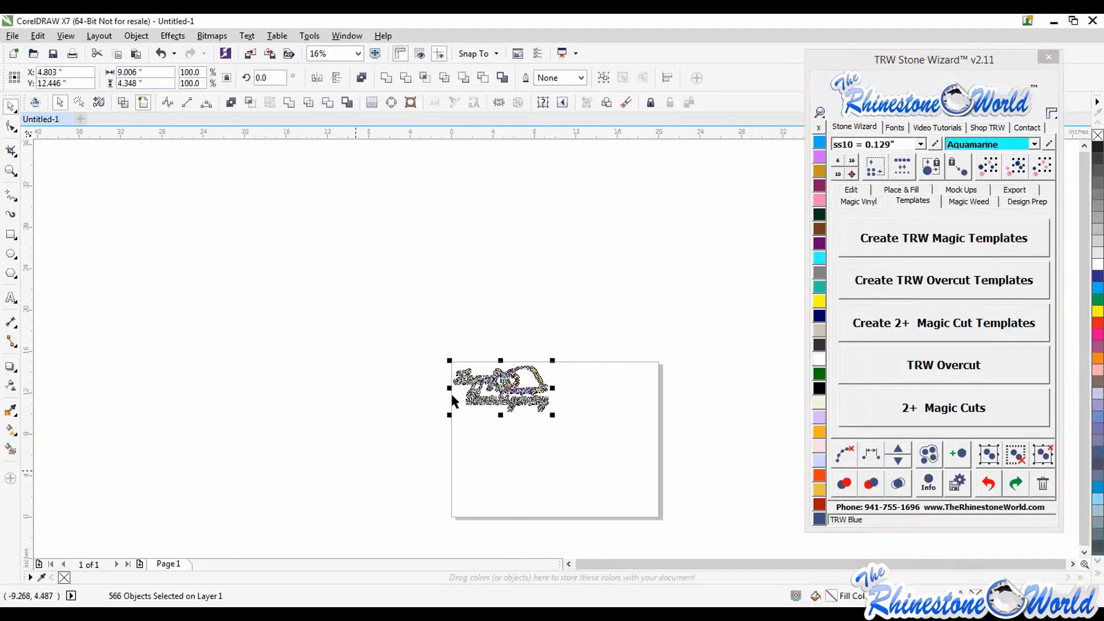
left_click(12, 36)
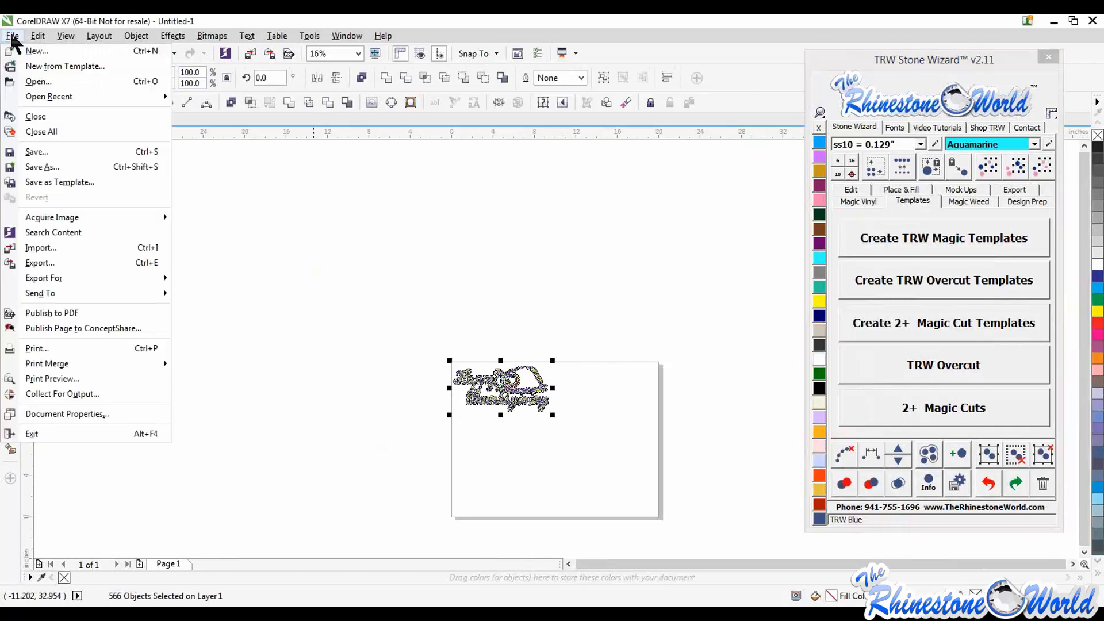
left_click(496, 309)
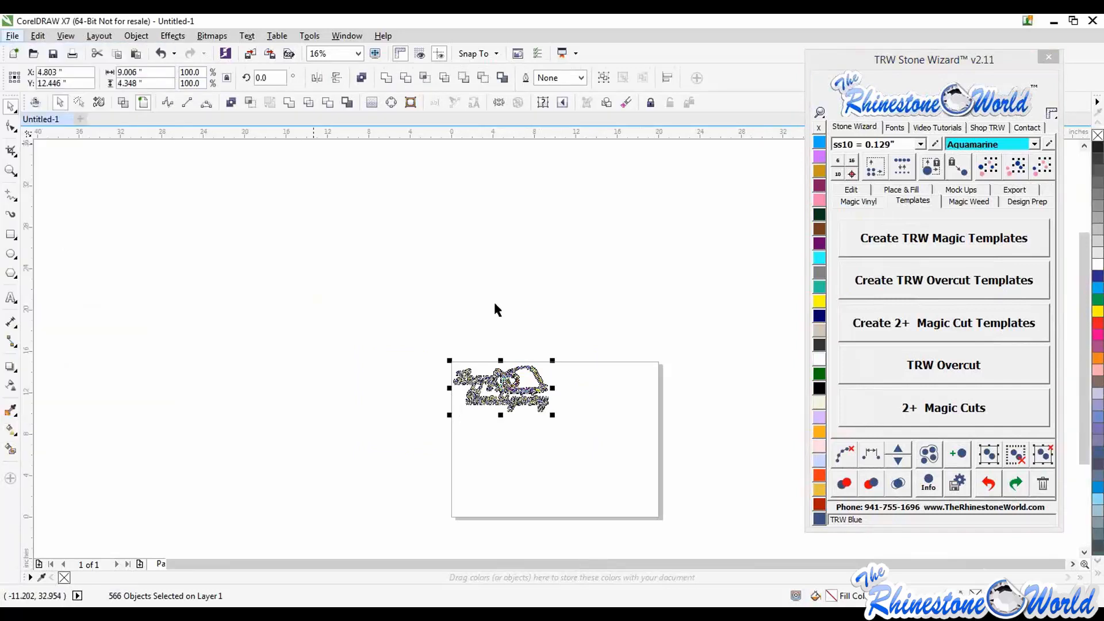
- Create a new document, place the Turkey.cdr picture on the page, and scale it to about 11.7 inches wide
key("ctrl+n")
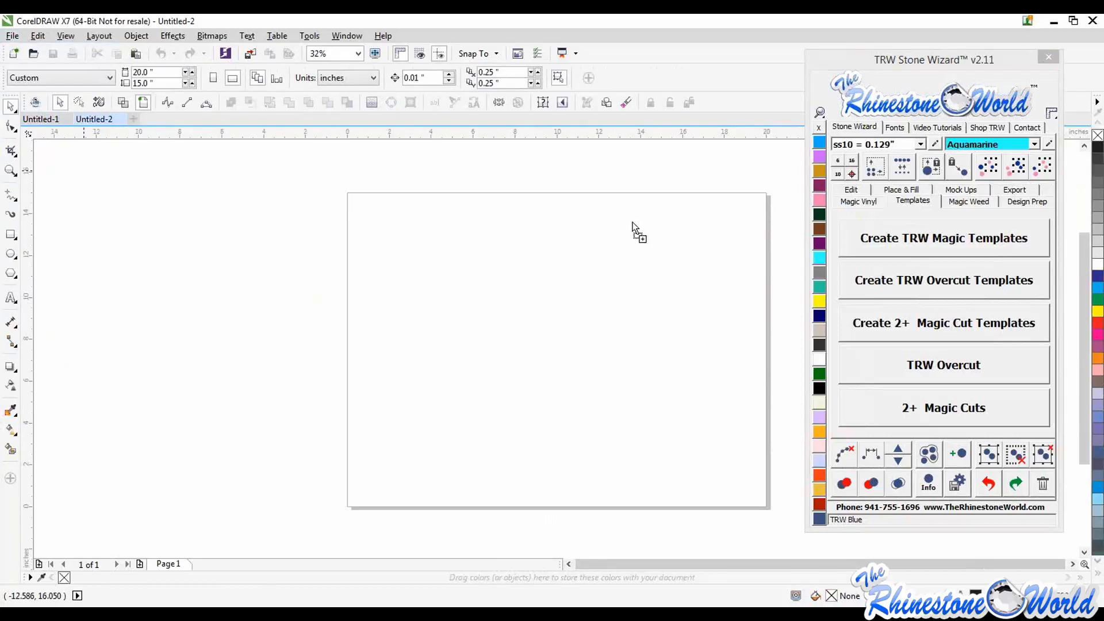
left_click_drag(633, 224, 280, 398)
left_click_drag(497, 330, 616, 326)
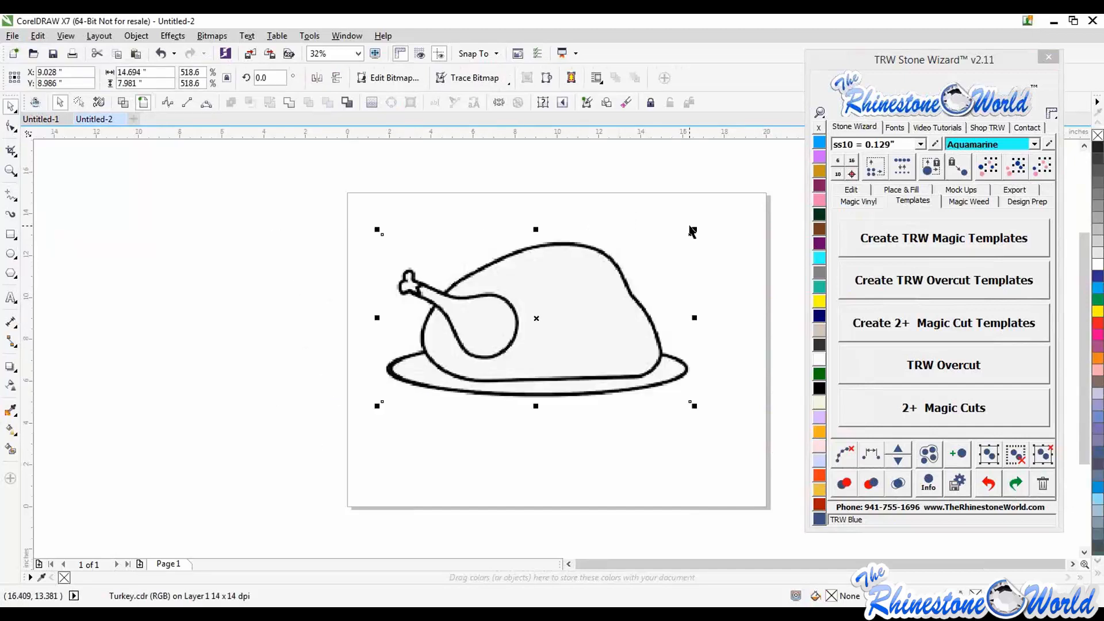
left_click_drag(693, 231, 633, 263)
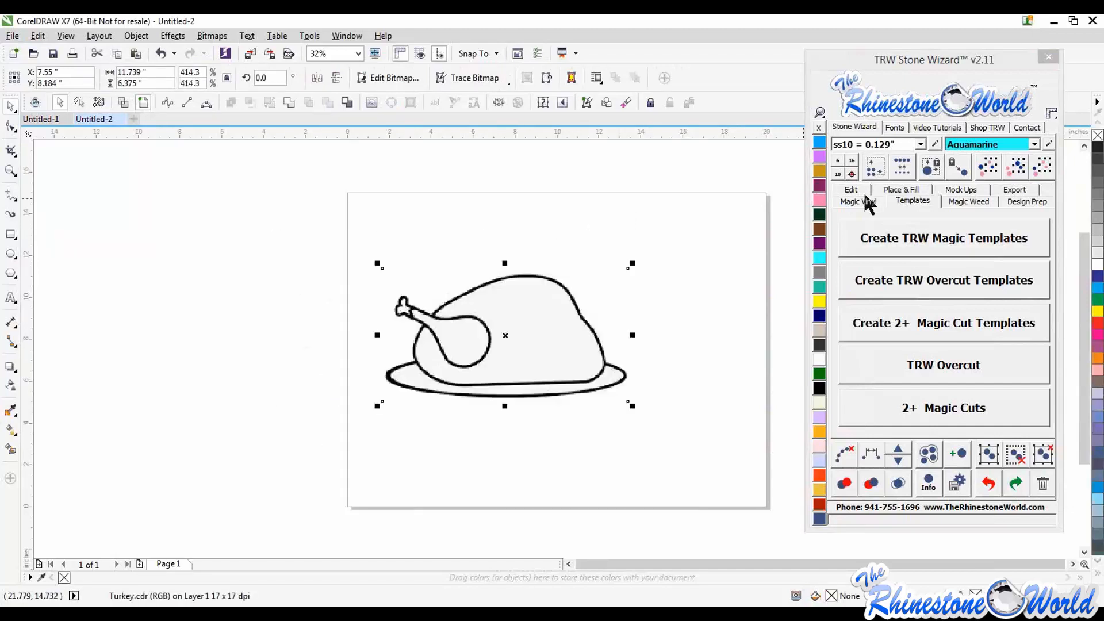
- Trace the turkey's outline and add ss10 Aquamarine stones along its paths with 0.02 spacing
left_click(894, 191)
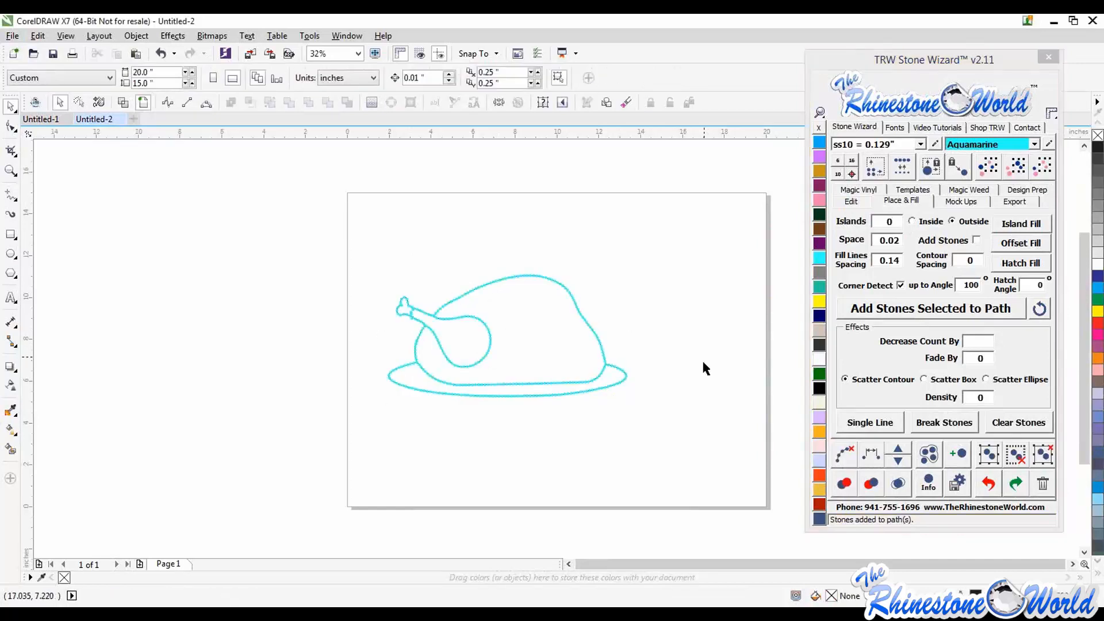
scroll(704, 359, "up", 2)
scroll(709, 358, "down", 2)
scroll(637, 317, "up", 5)
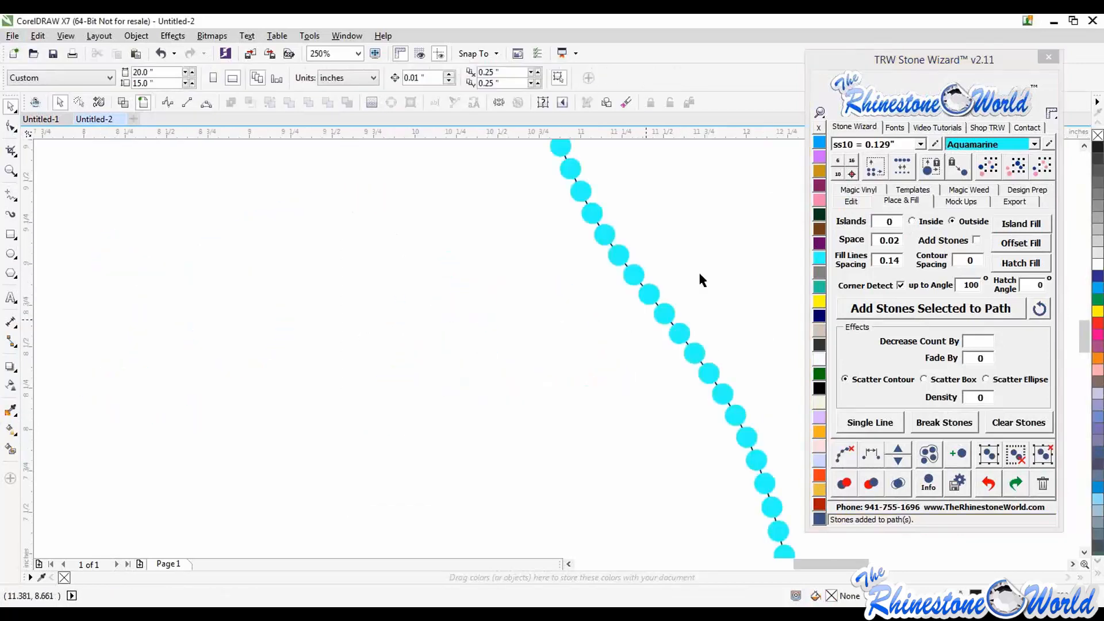
scroll(698, 270, "up", 3)
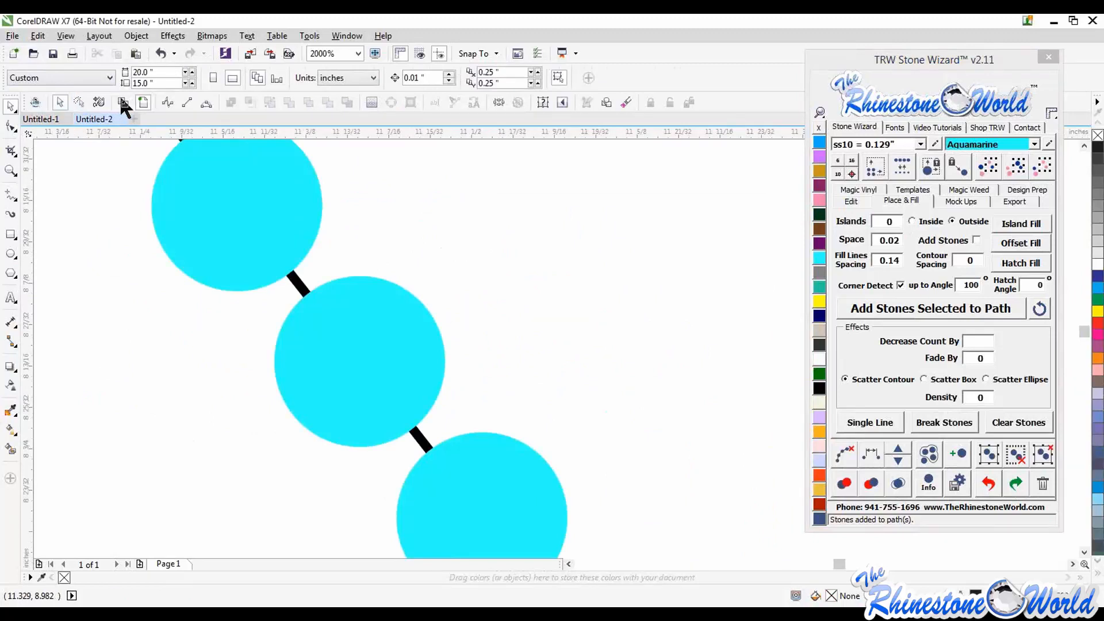
- Switch to wireframe display to inspect the stone placement along the turkey's paths, and restore the normal display
left_click(122, 102)
scroll(382, 256, "down", 2)
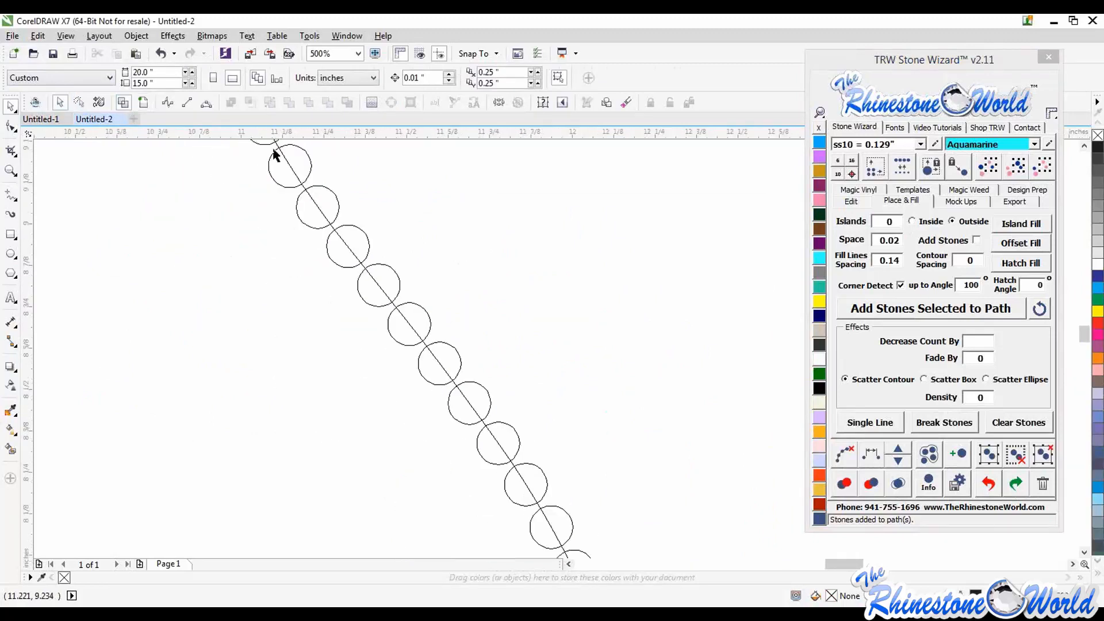
scroll(337, 256, "down", 2)
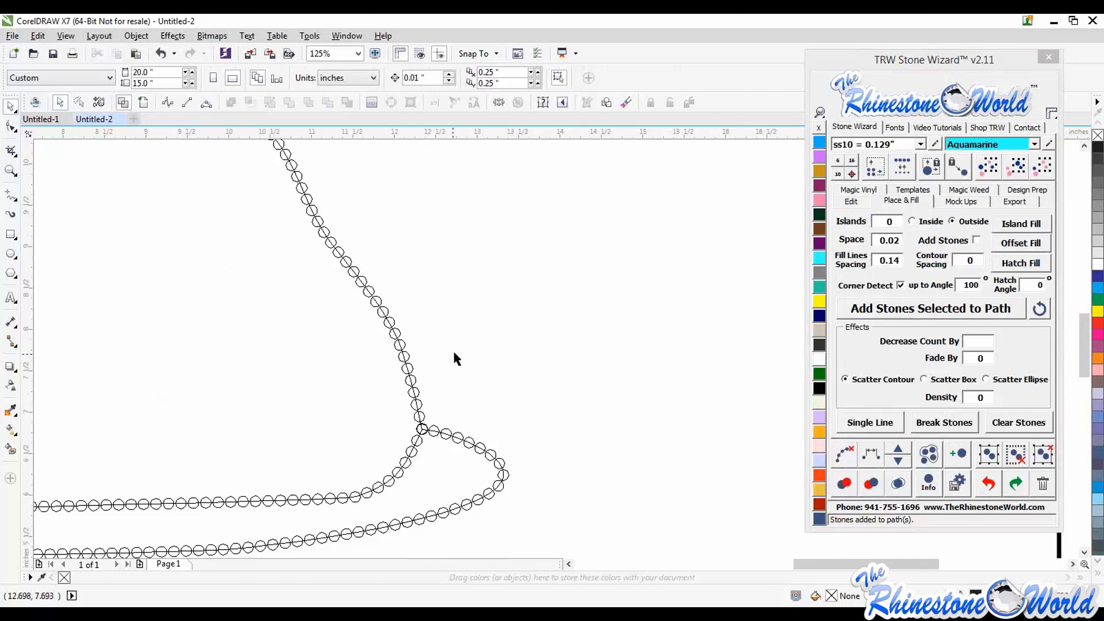
scroll(454, 352, "down", 1)
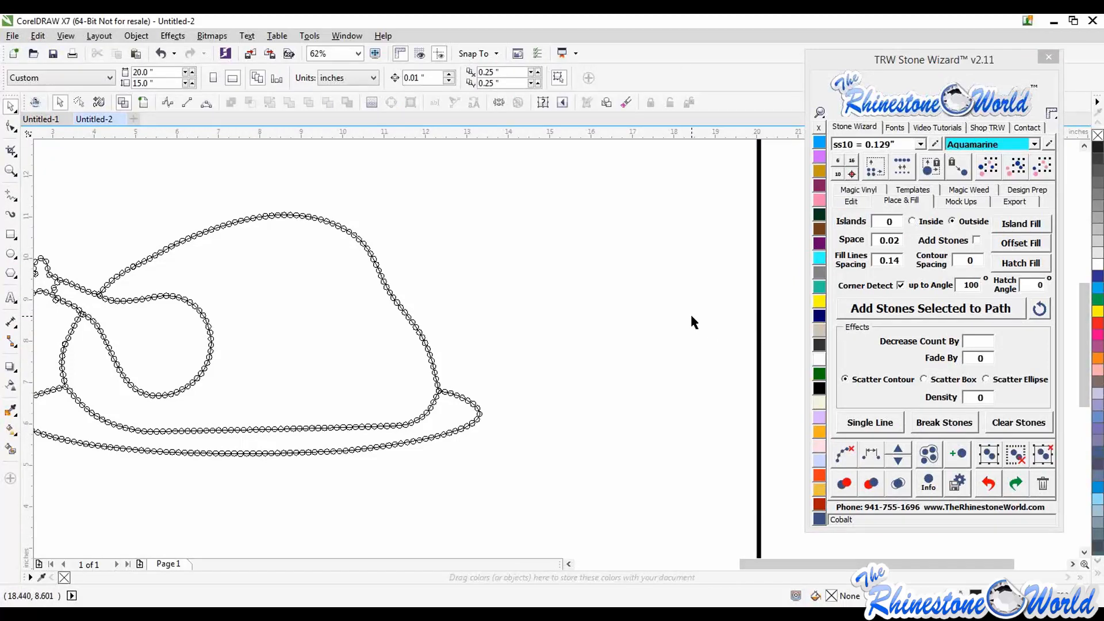
scroll(690, 313, "down", 3)
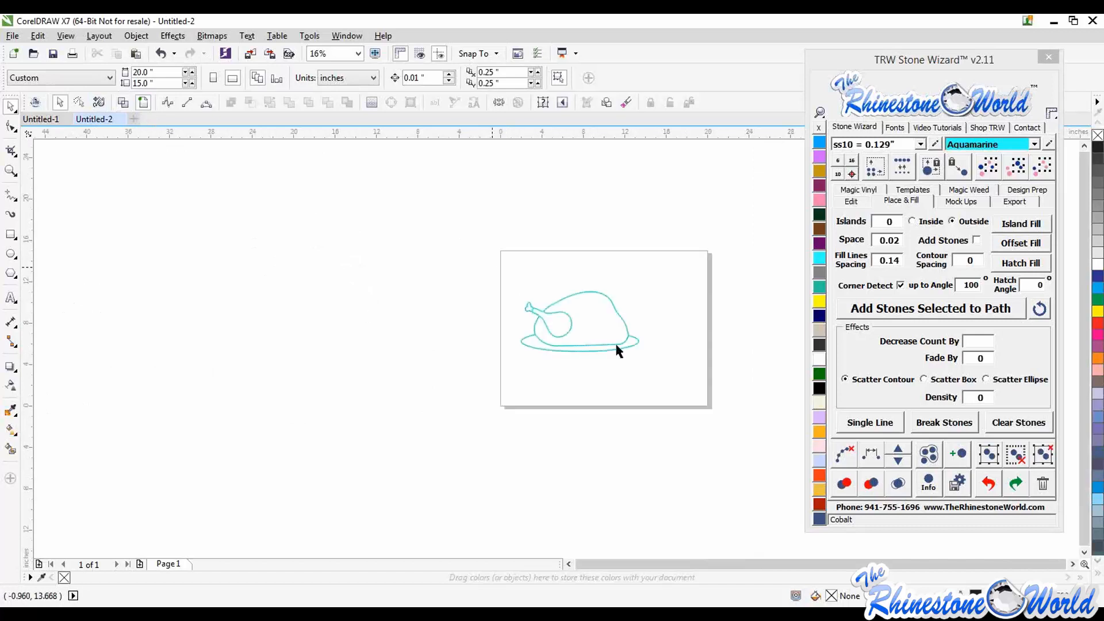
- Delete the turkey's paths and stones from the second document
left_click_drag(492, 267, 652, 370)
key("Delete")
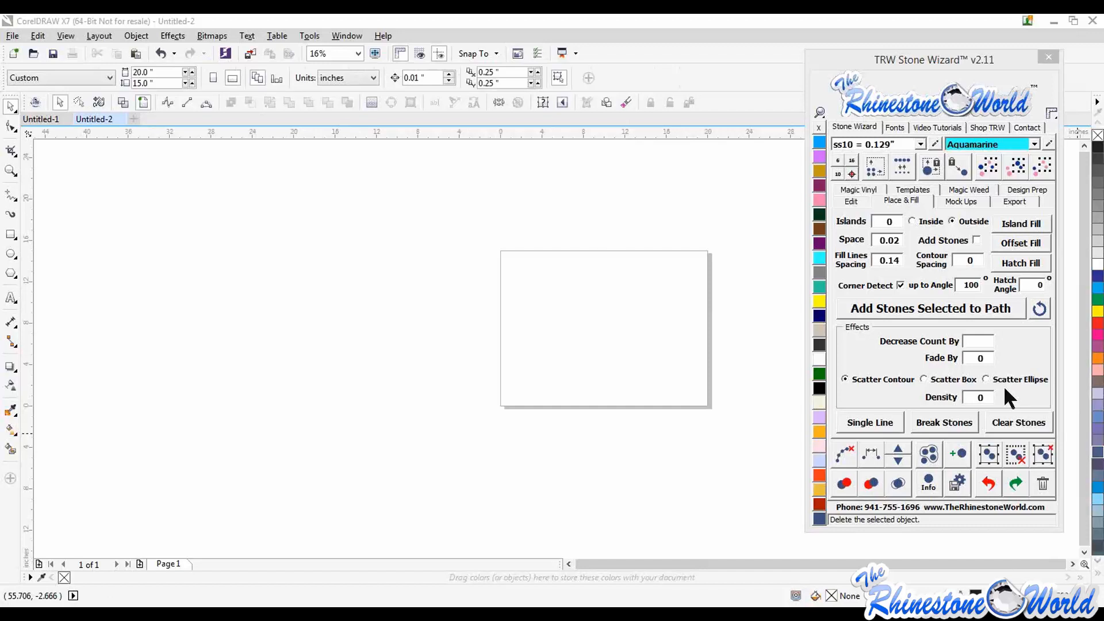
left_click(660, 291)
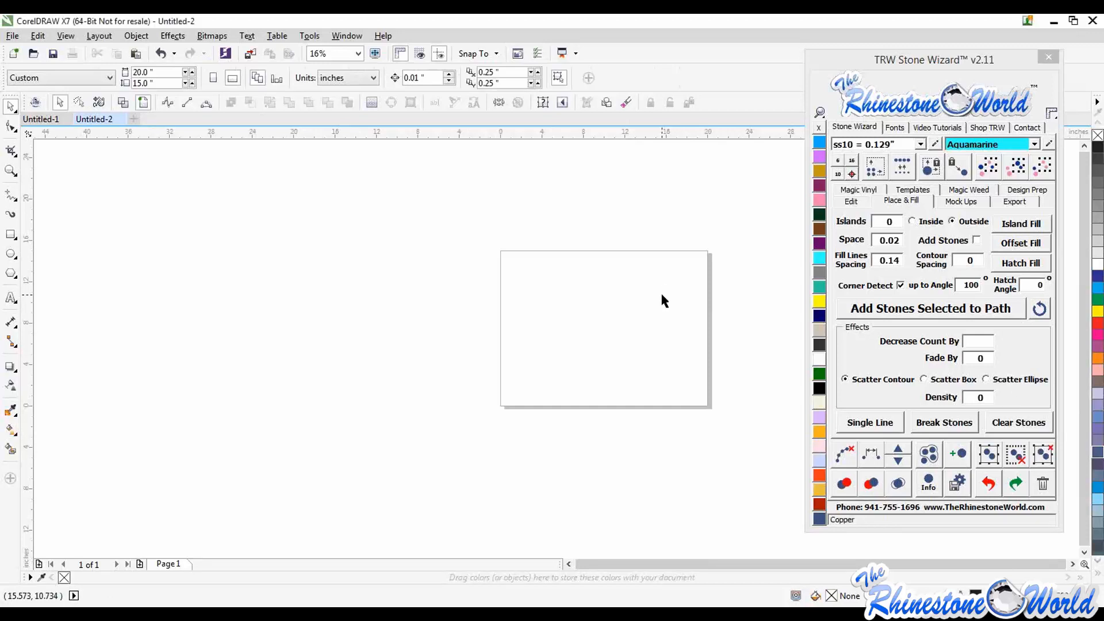
- Add the text "Fall" to the empty page and set its font to TRW 90 Script RFF6
scroll(660, 291, "down", 1)
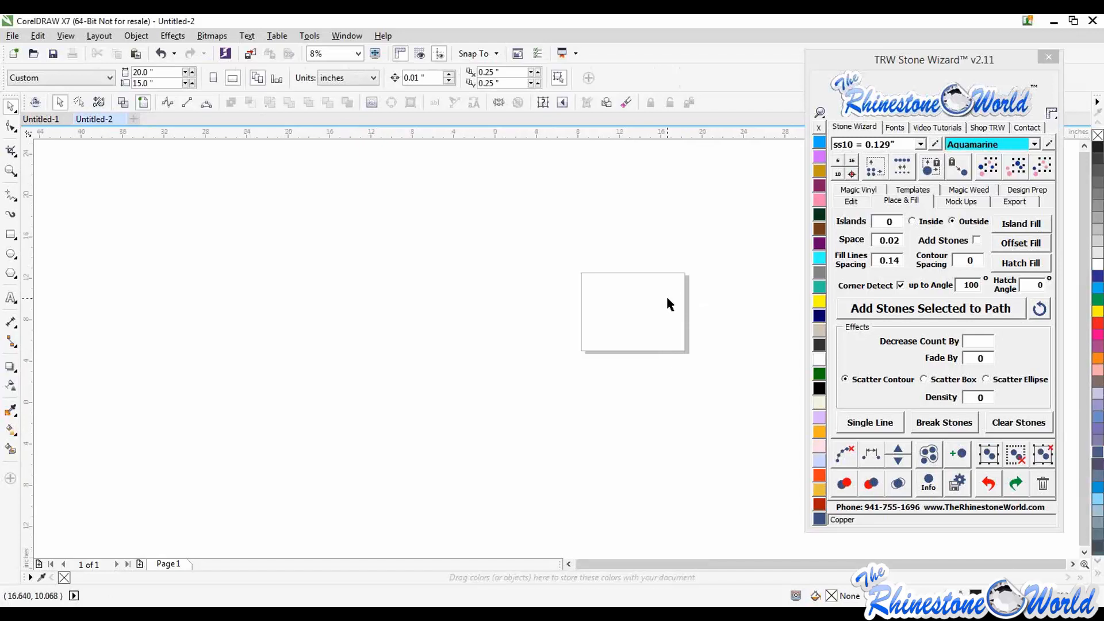
scroll(665, 297, "up", 1)
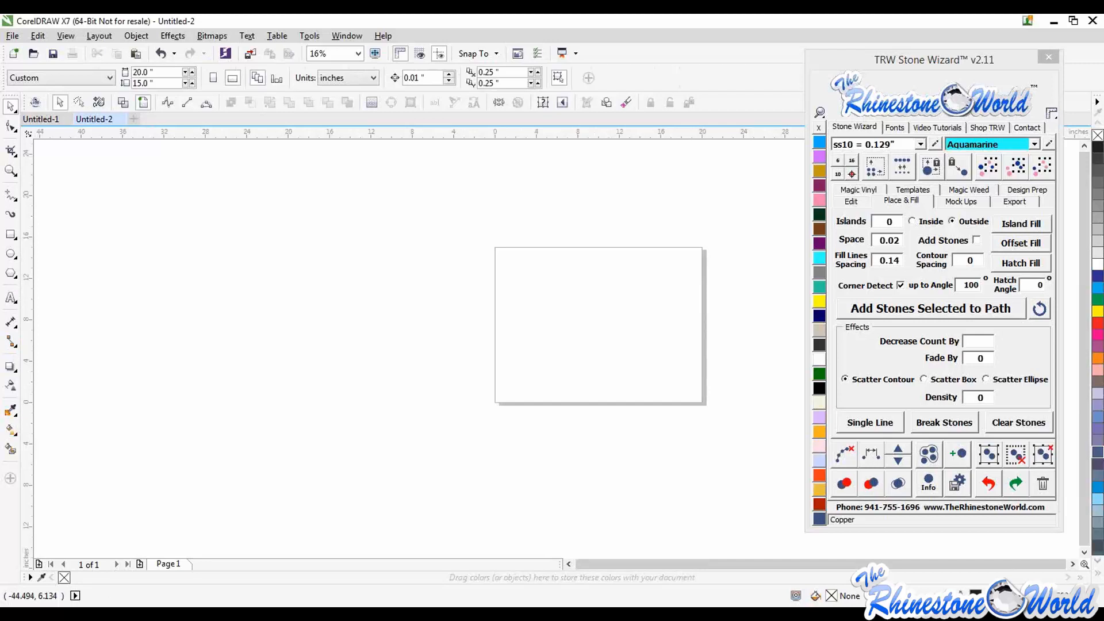
left_click(11, 297)
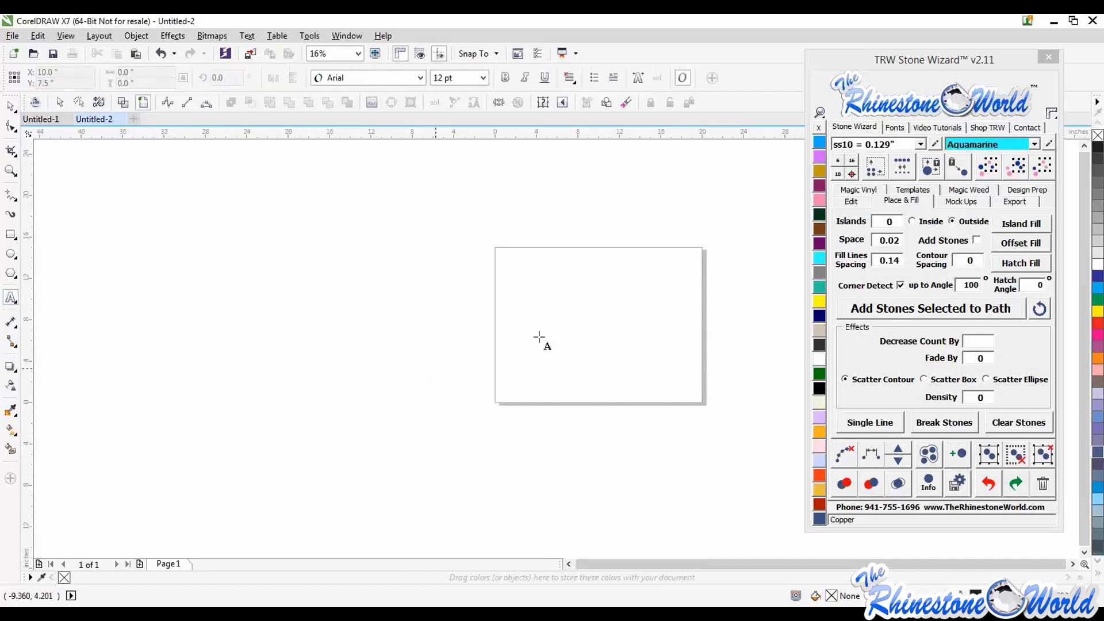
left_click(510, 314)
type("Fall")
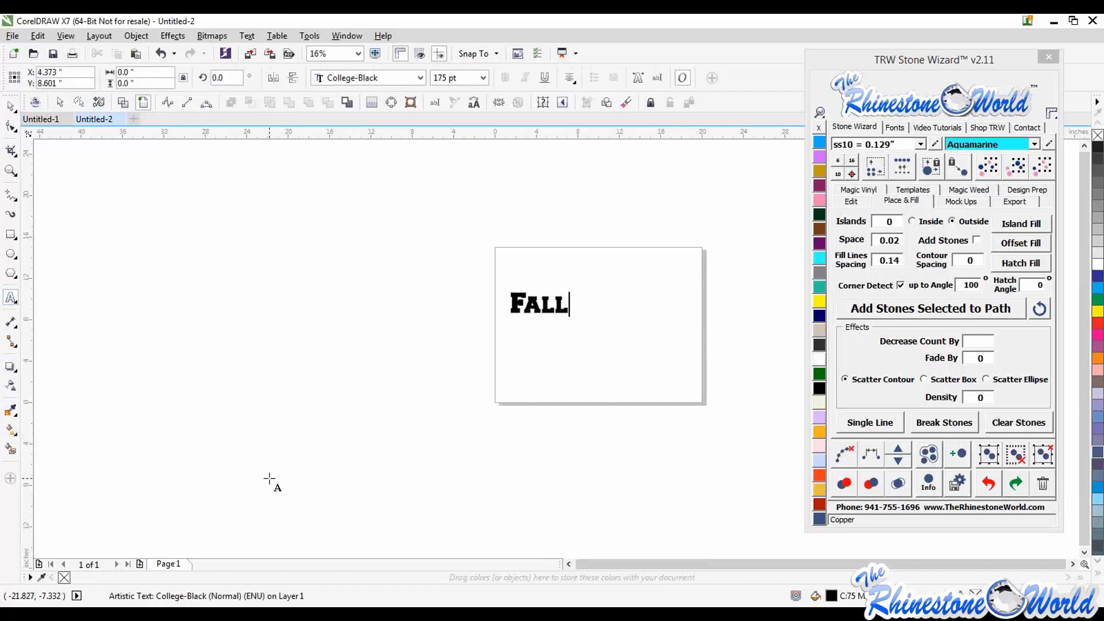
key("ctrl+space")
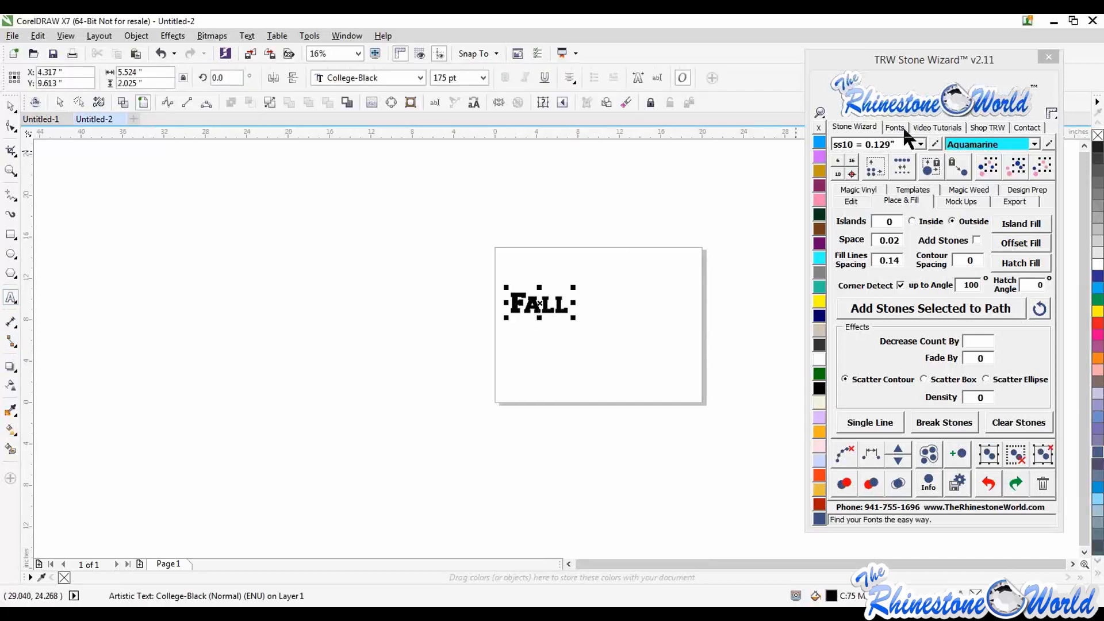
left_click(894, 127)
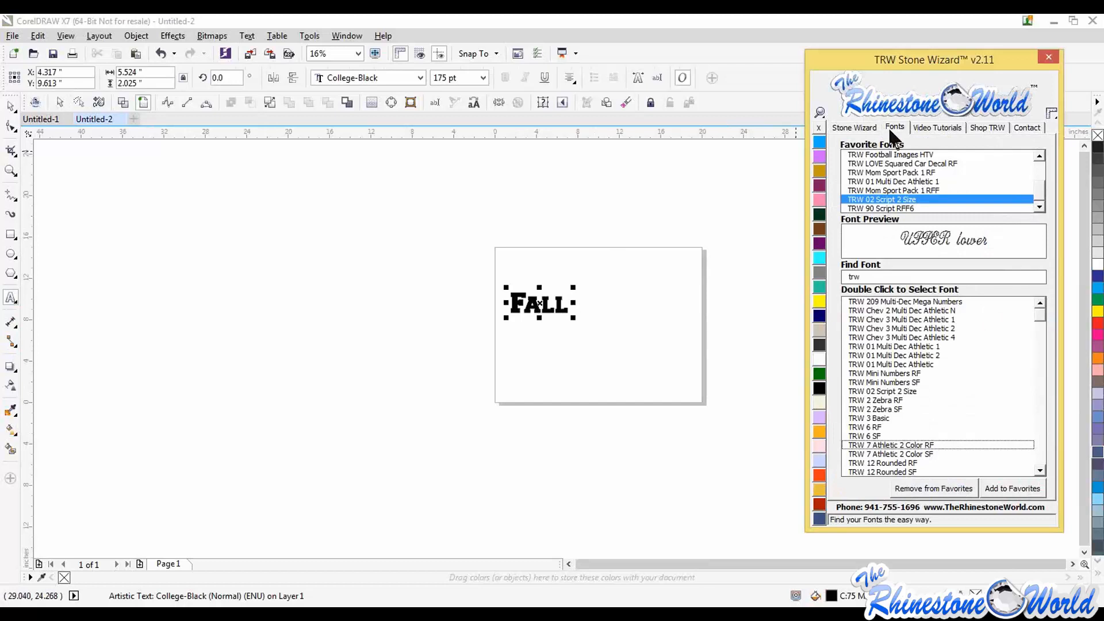
left_click(905, 208)
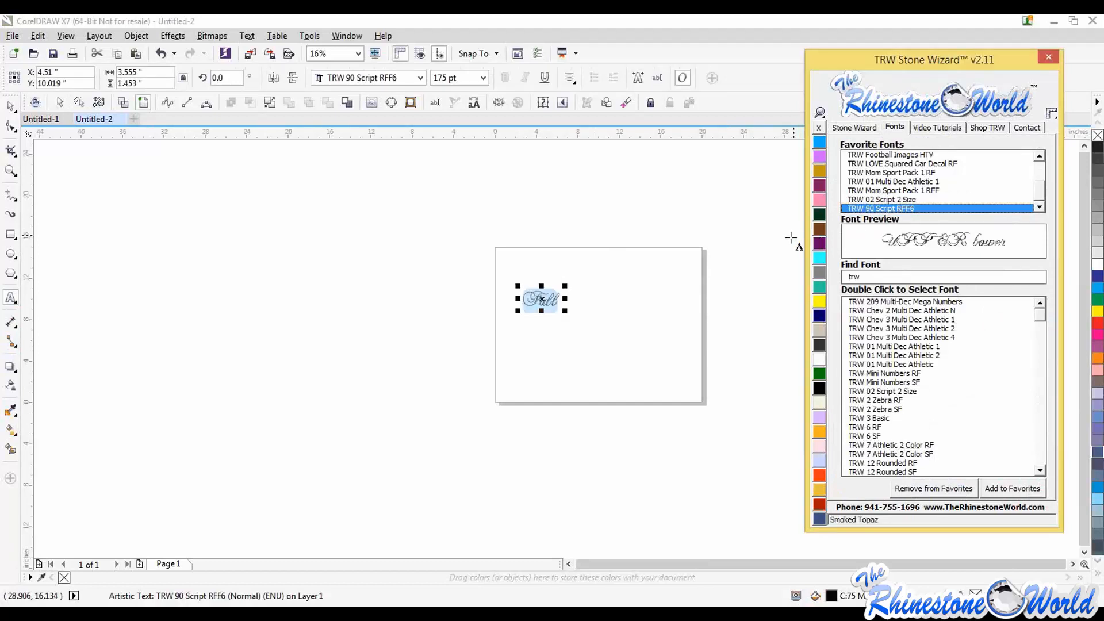
- Resize the Fall lettering as a rhinestone design for ss10 (0.129") stones, accepting the stone replacement, and select the result to check its size
left_click(852, 129)
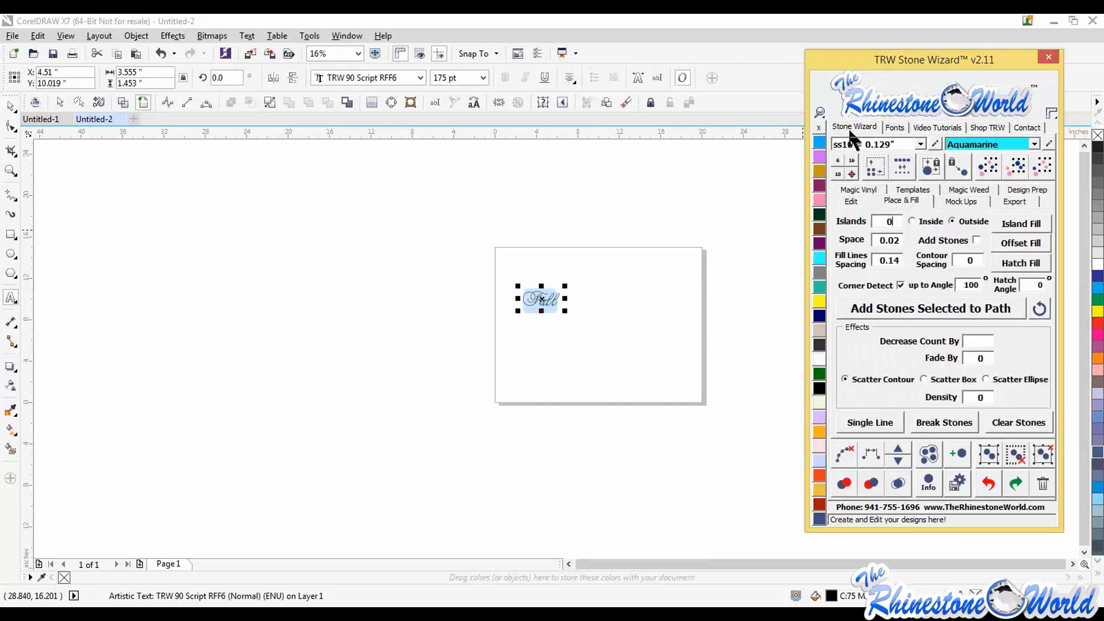
left_click(875, 166)
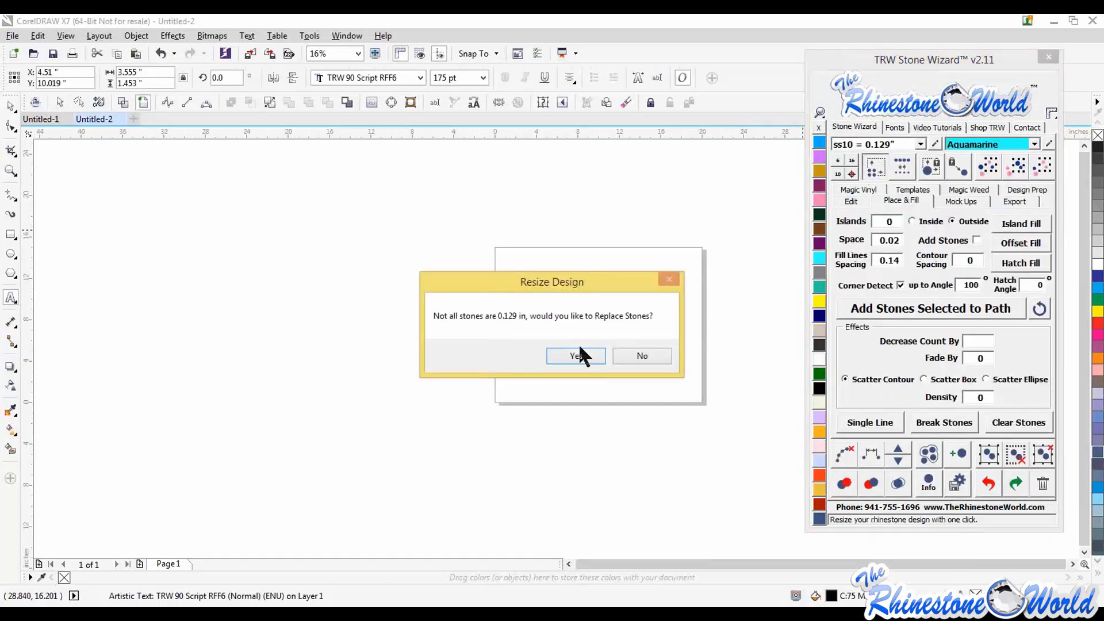
left_click(577, 346)
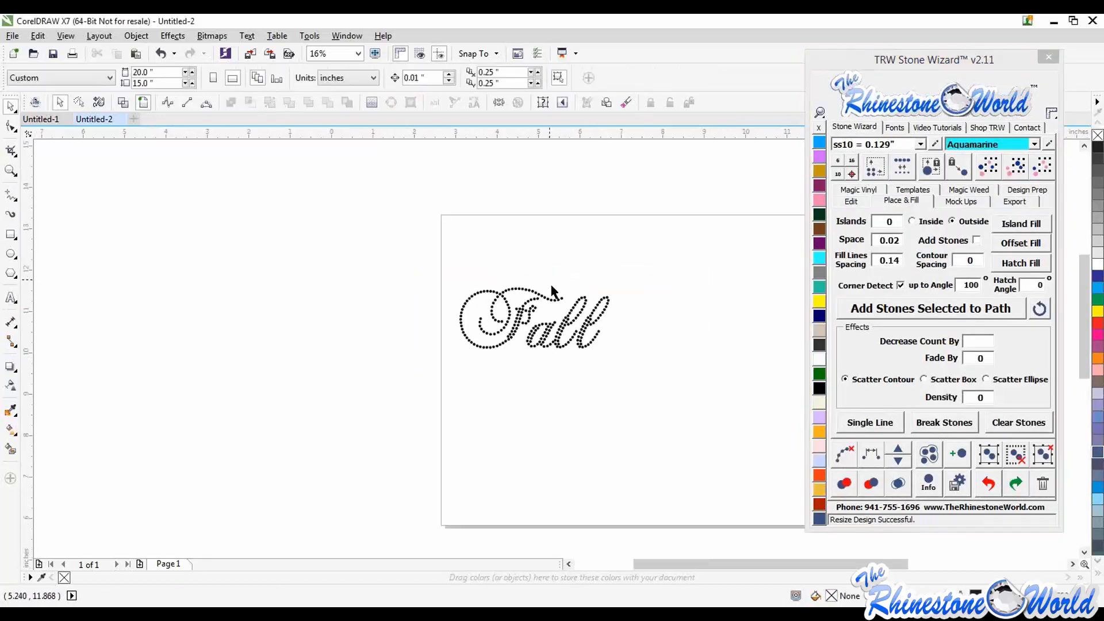
left_click_drag(328, 248, 745, 446)
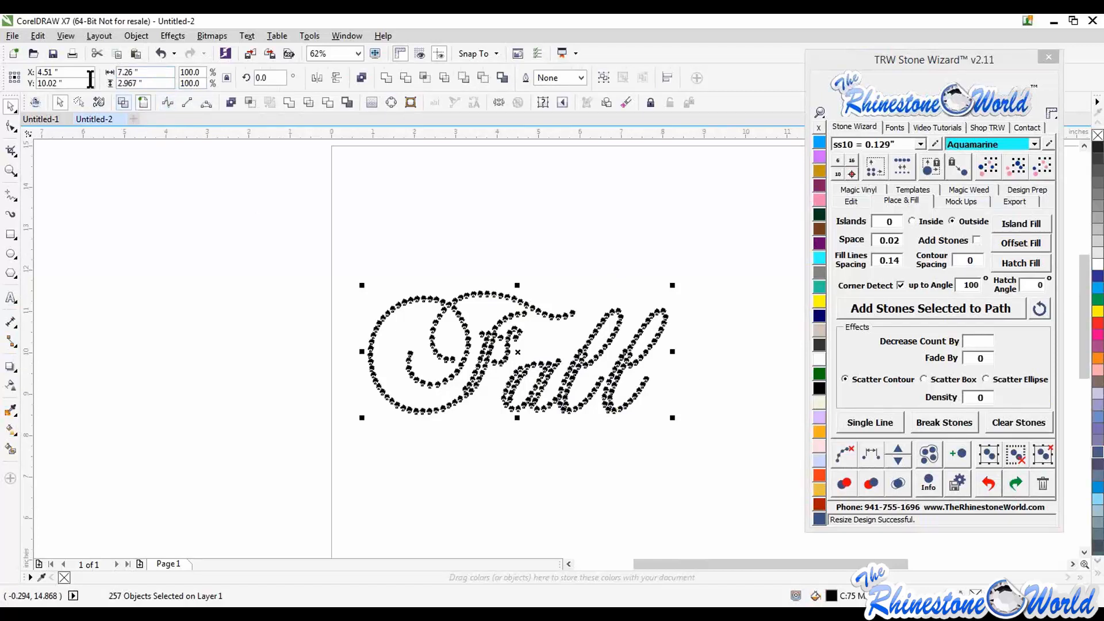
left_click(301, 197)
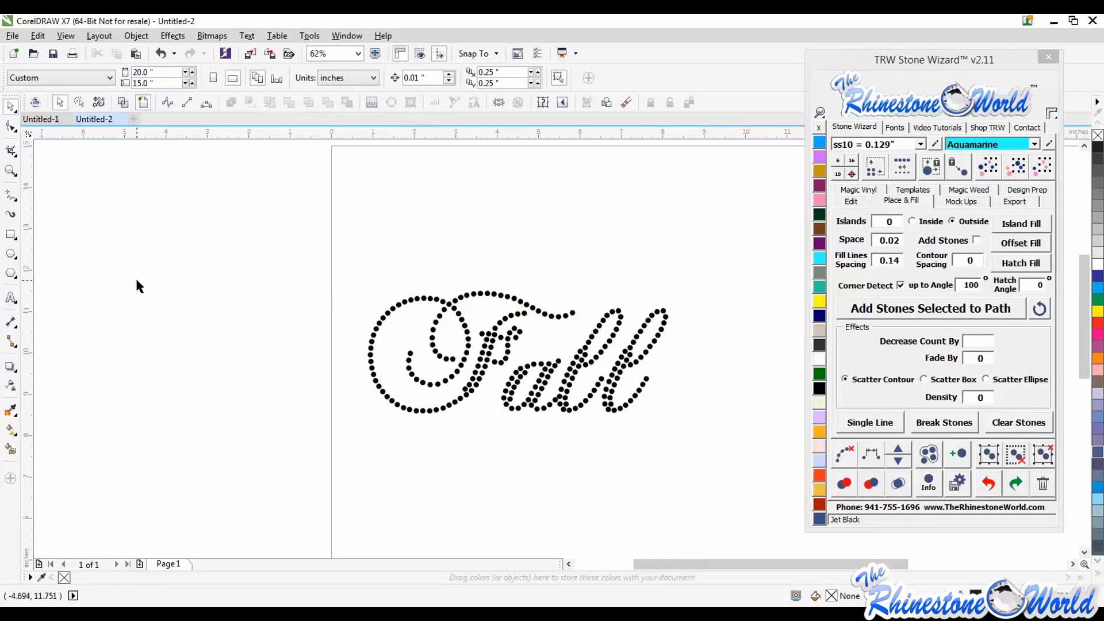
- Try two ribbon banner shapes, about 4.6 and 5.6 inches wide, beside the Fall lettering and delete both
left_click(16, 298)
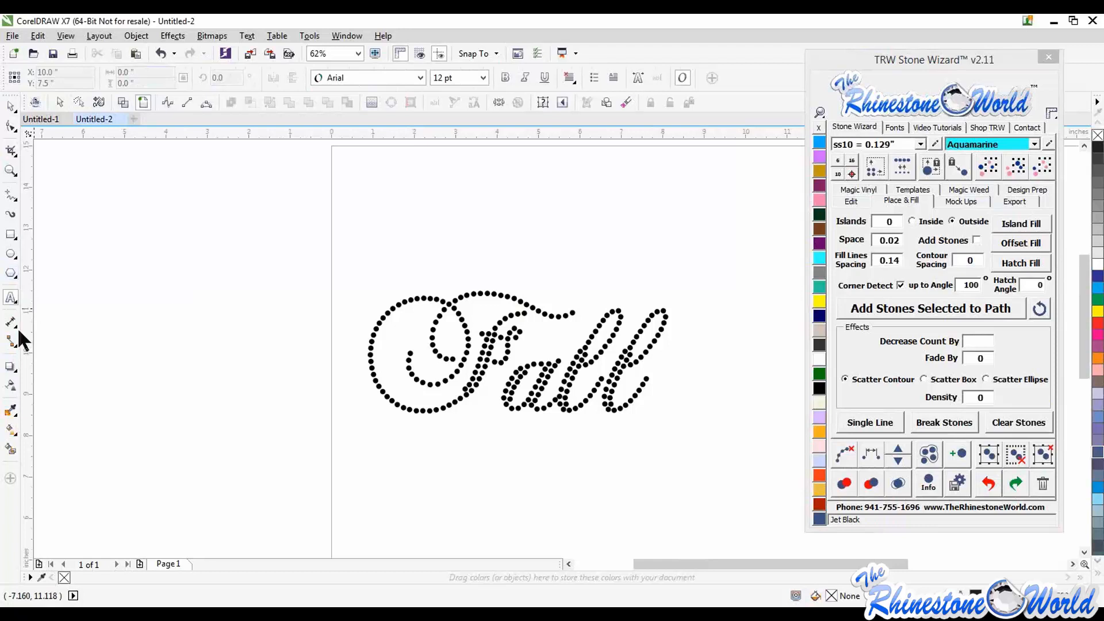
left_click(15, 273)
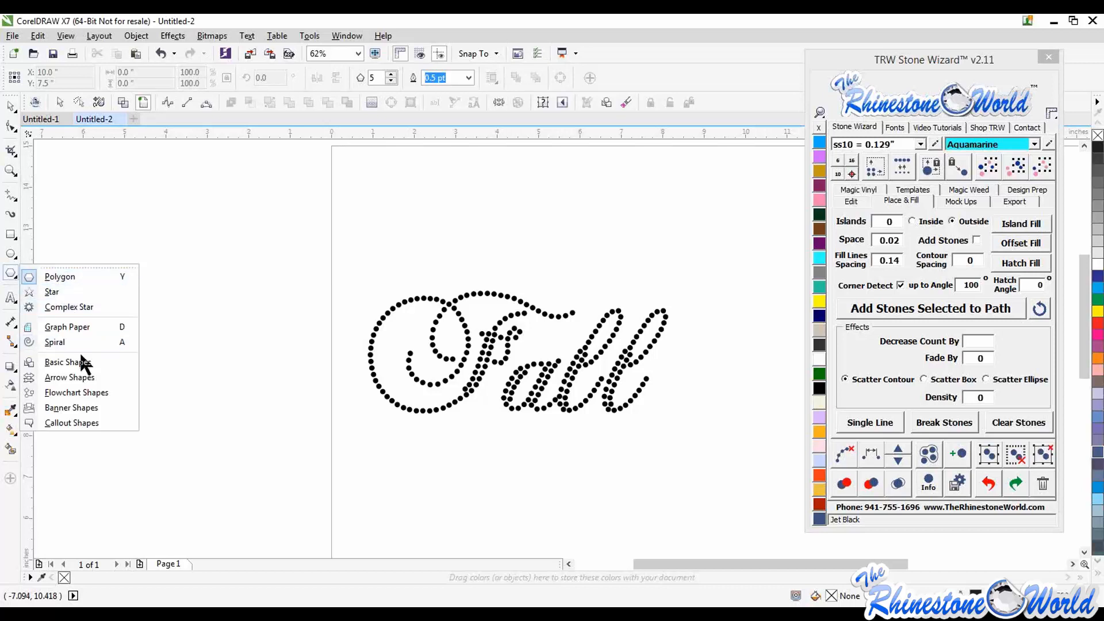
left_click(86, 407)
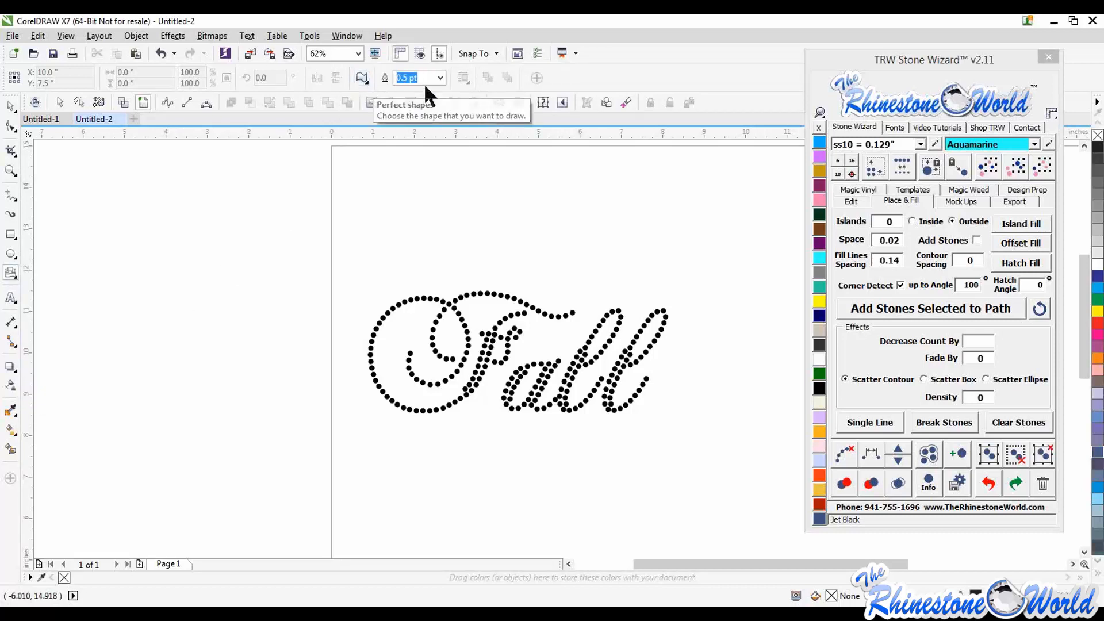
left_click(366, 79)
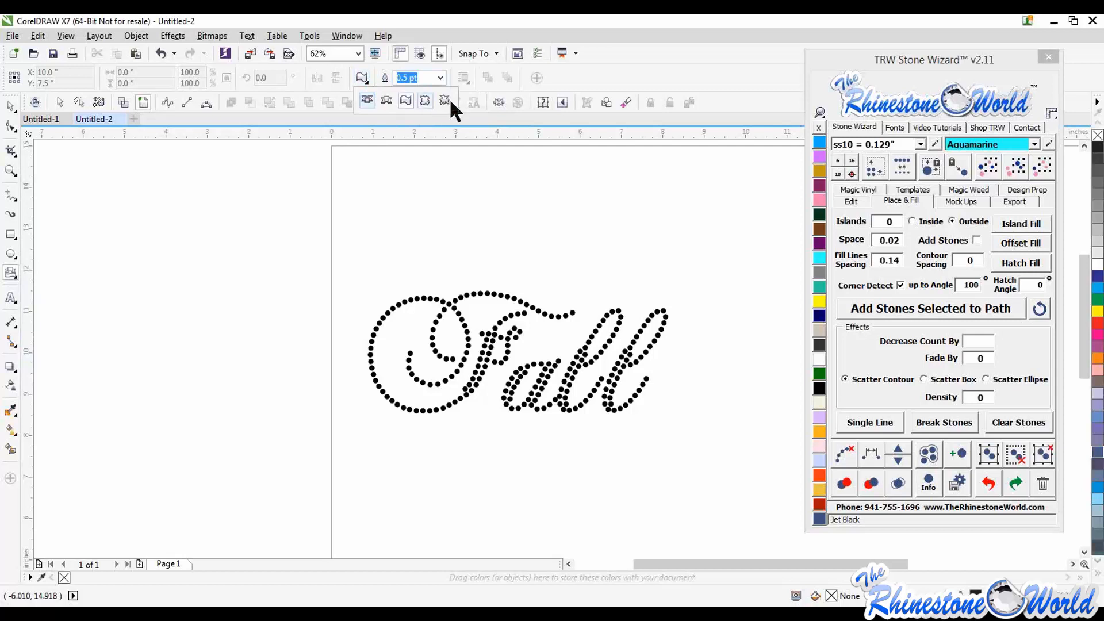
left_click(367, 100)
left_click_drag(72, 211, 264, 325)
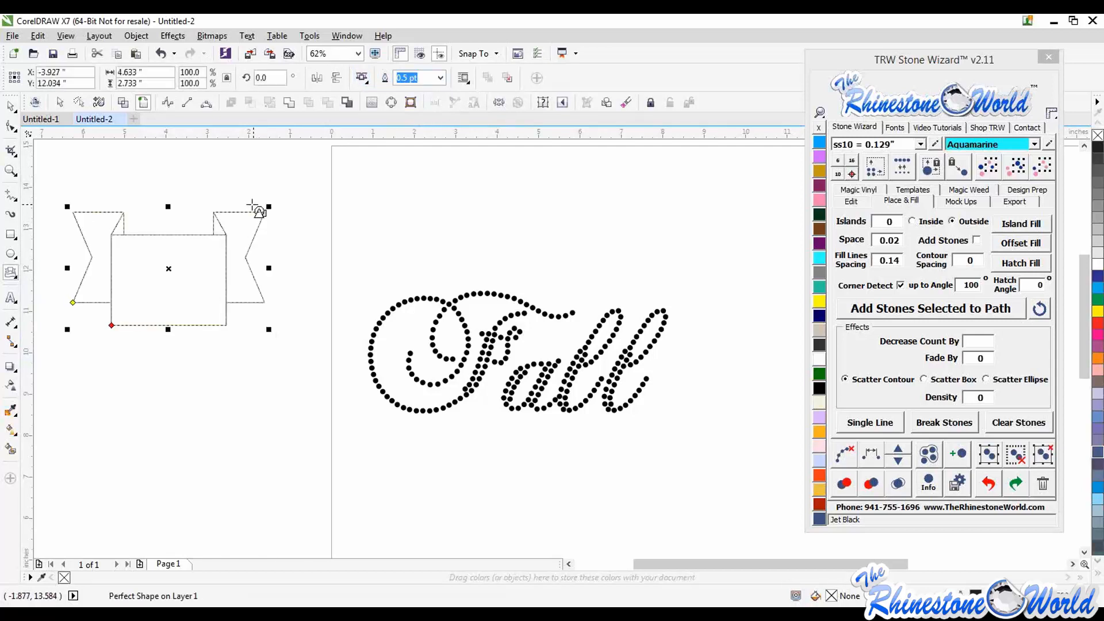
key("Delete")
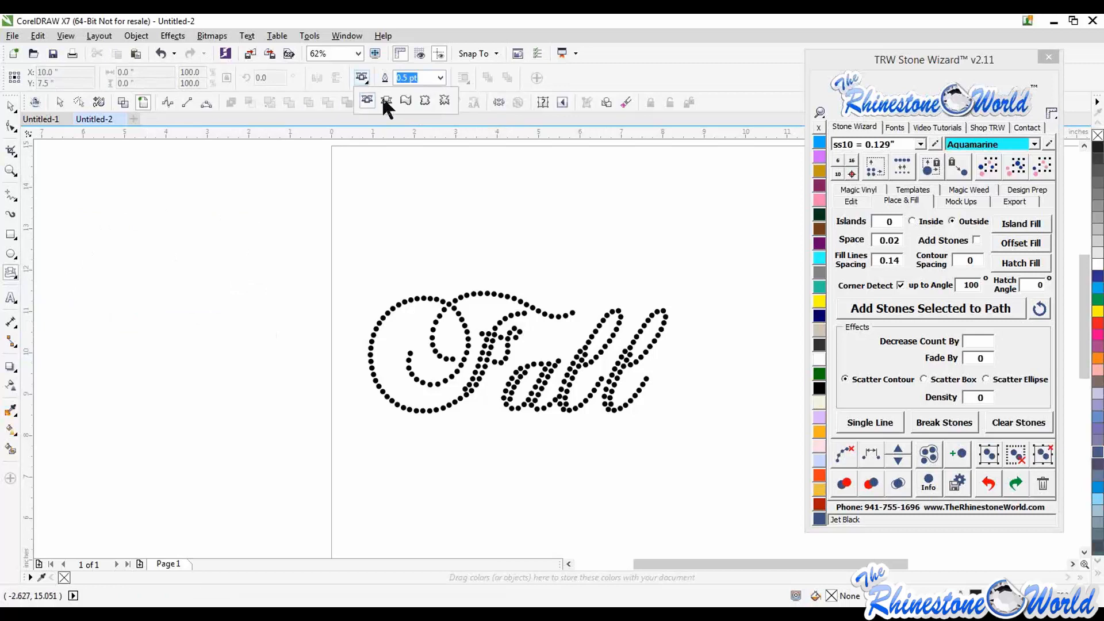
left_click_drag(74, 232, 292, 355)
key("Delete")
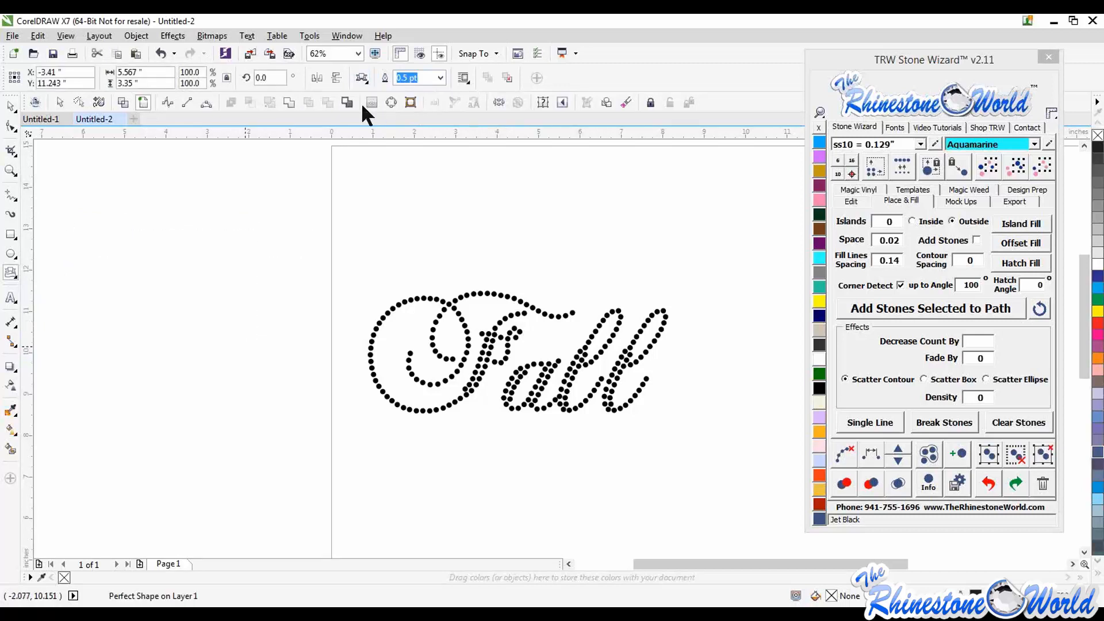
- Draw a wave-shaped banner about 7.7 inches wide around the Fall lettering and stretch it to about 5.7 inches tall
left_click(372, 98)
left_click(405, 100)
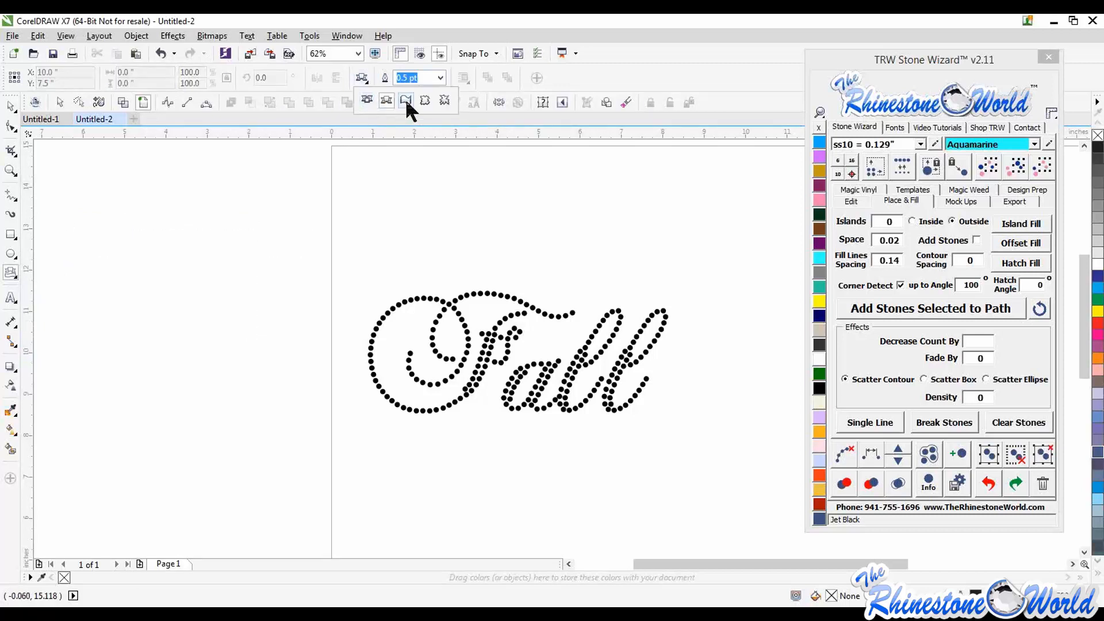
left_click_drag(118, 226, 441, 429)
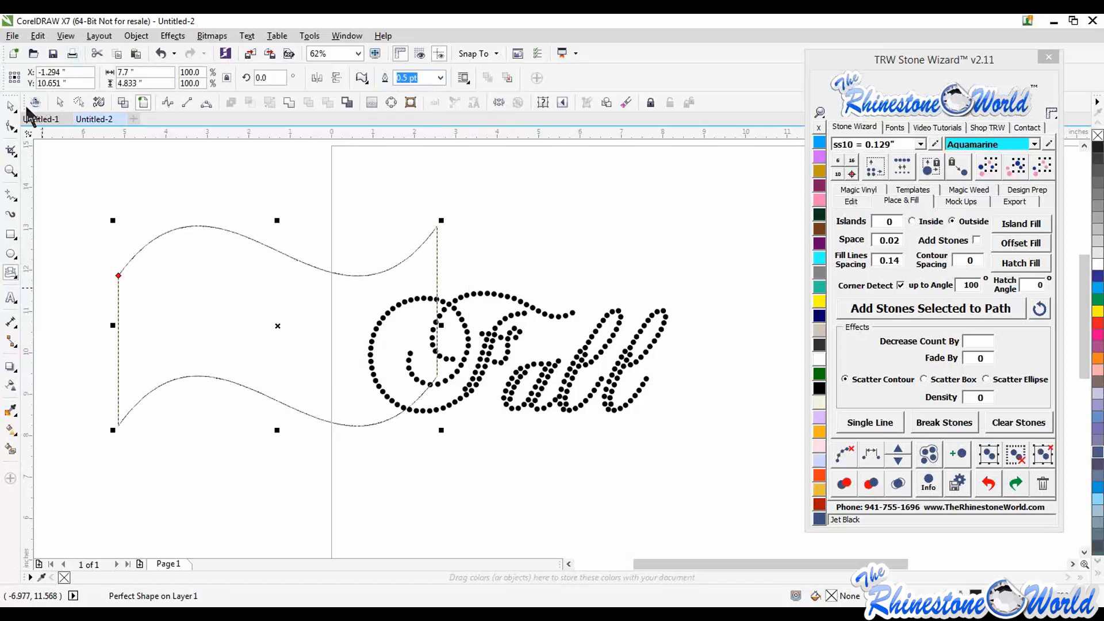
left_click_drag(278, 326, 518, 369)
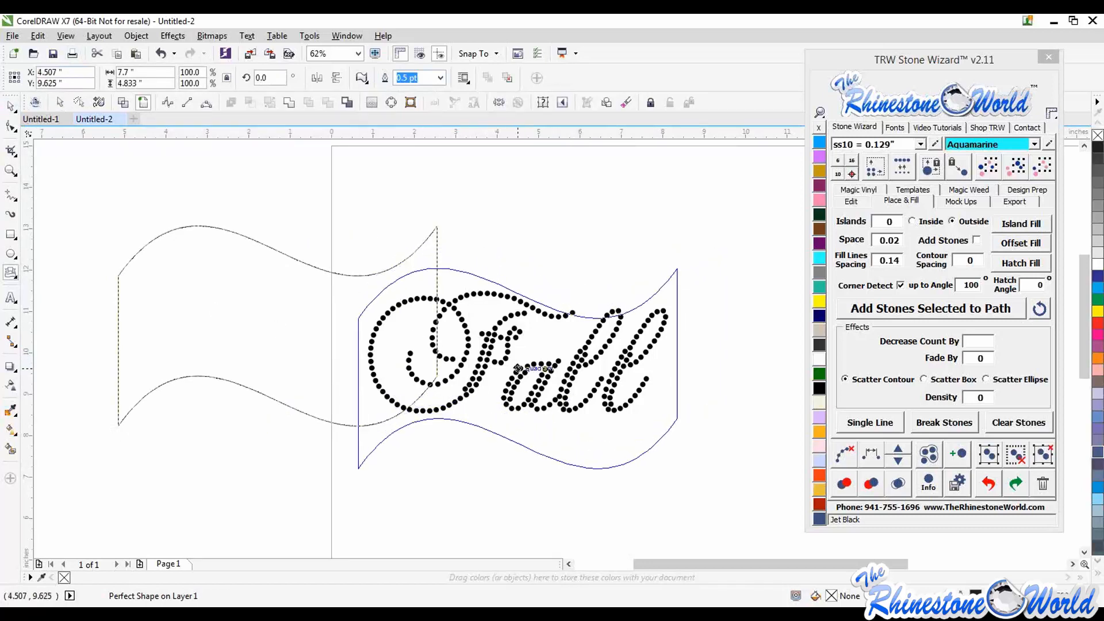
left_click_drag(514, 236, 513, 230)
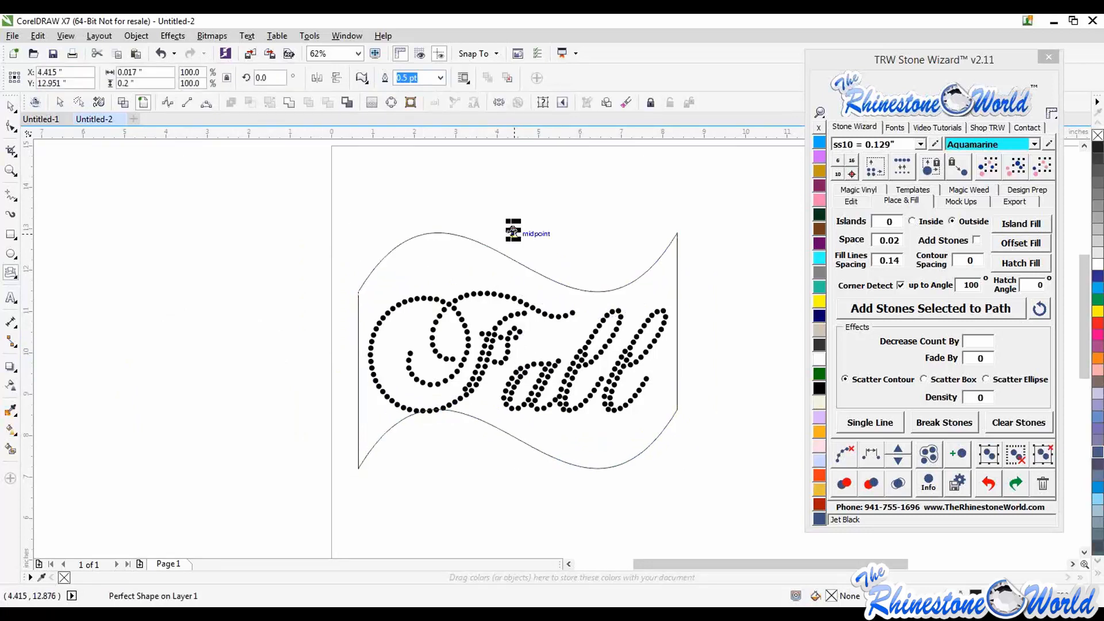
left_click(13, 106)
left_click(153, 200)
left_click_drag(489, 207, 546, 250)
key("Delete")
- Nudge the wave banner down about 0.19 inches around the Fall lettering
left_click(520, 439)
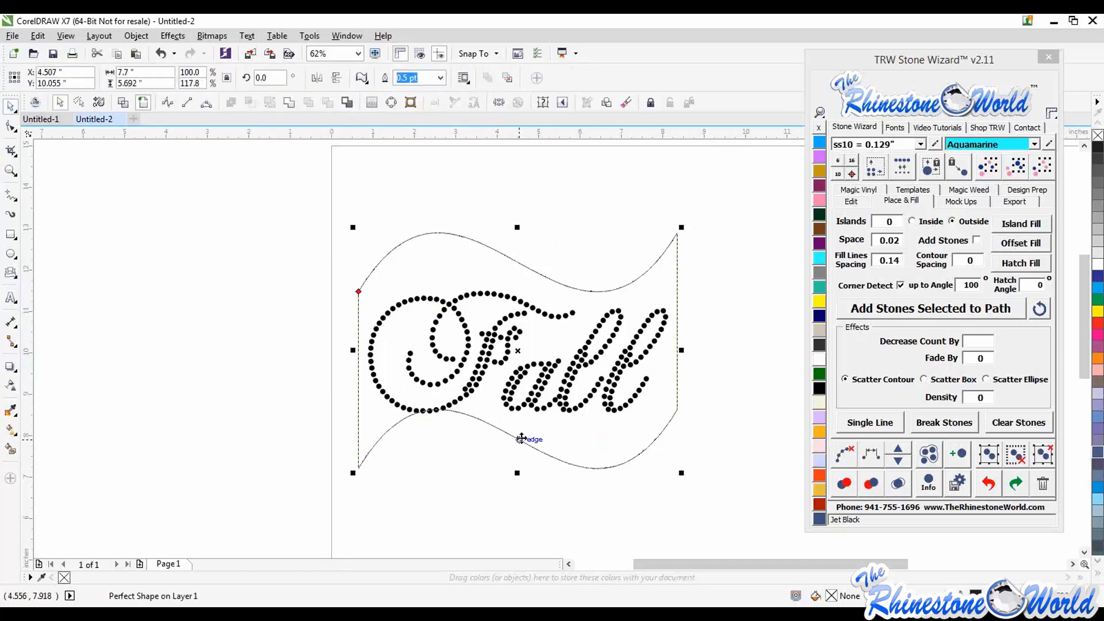
key("Down")
key("Down")
key("Down")
key("Down")
key("Down")
key("Down")
key("Down")
key("Down")
key("Down")
key("Down")
key("Down")
key("Down")
key("Down")
key("Down")
key("Down")
key("Down")
key("Down")
key("Down")
key("Down")
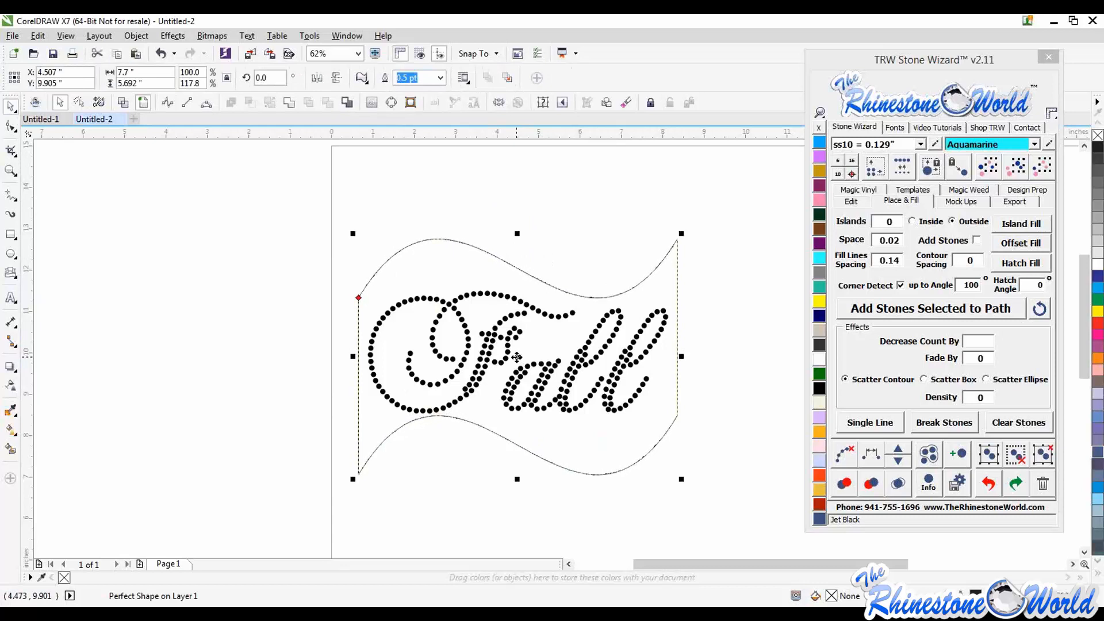
- Widen the wave banner on both sides to about 8.8 inches and nudge it down about 0.03 inches
left_click_drag(683, 359, 703, 358)
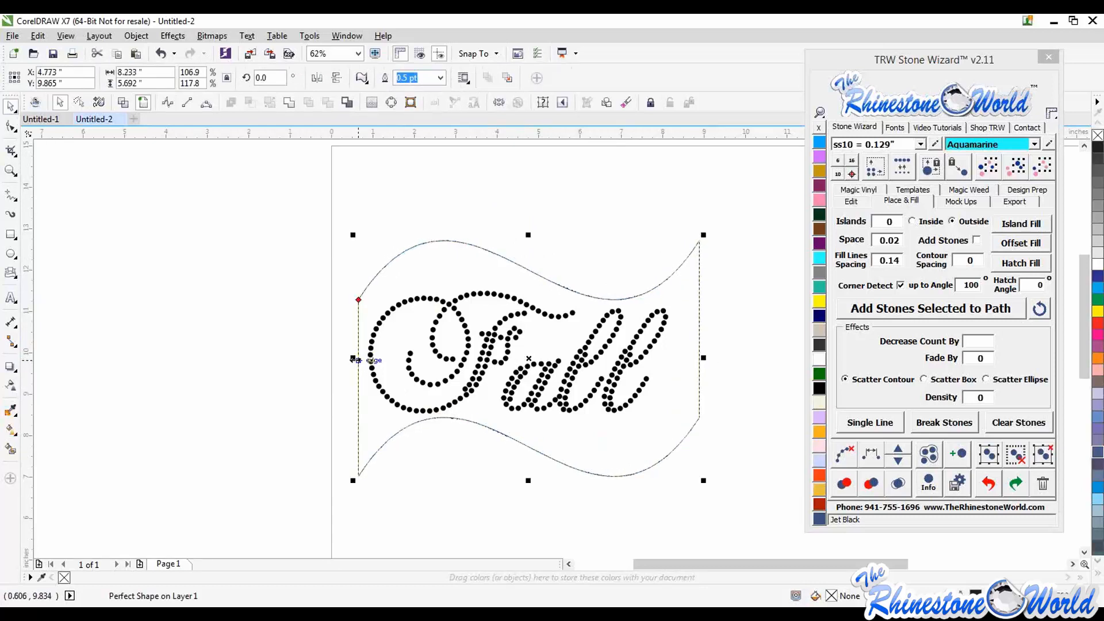
left_click_drag(354, 357, 329, 357)
key("Down")
key("Down")
key("Down")
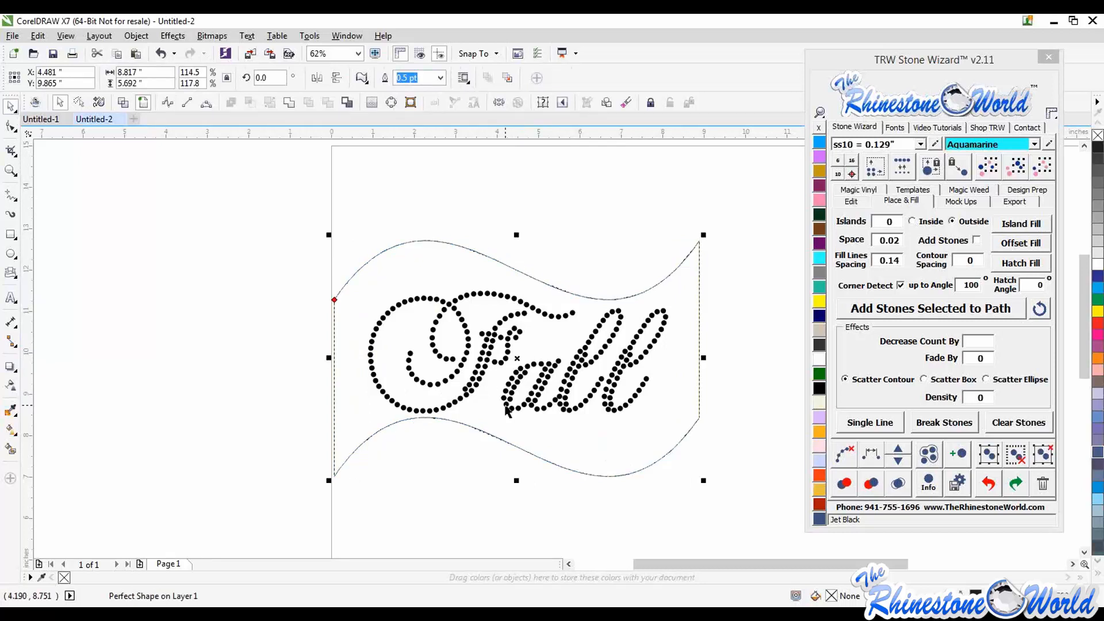
- Nudge the wave banner about 0.47 inches to the right, keeping the Fall lettering inside it
key("Right")
key("Right")
key("Right")
key("Right")
key("Right")
key("Right")
key("Right")
key("Right")
key("Right")
key("Right")
key("Right")
key("Right")
key("Right")
key("Right")
key("Right")
key("Right")
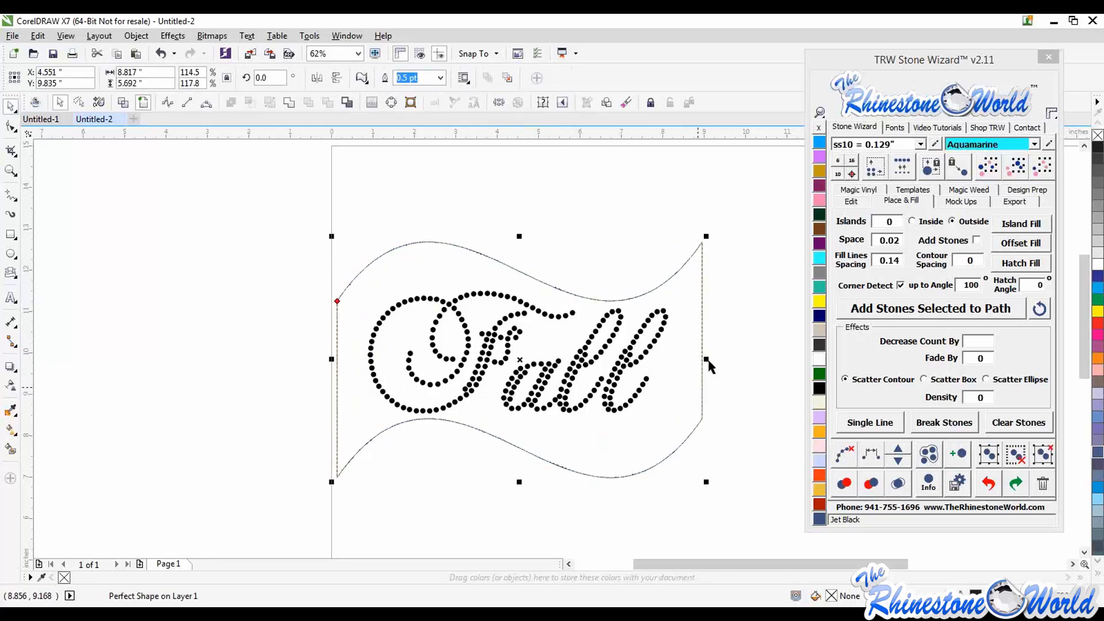
key("Right")
key("Right")
key("Right")
key("Right")
key("Right")
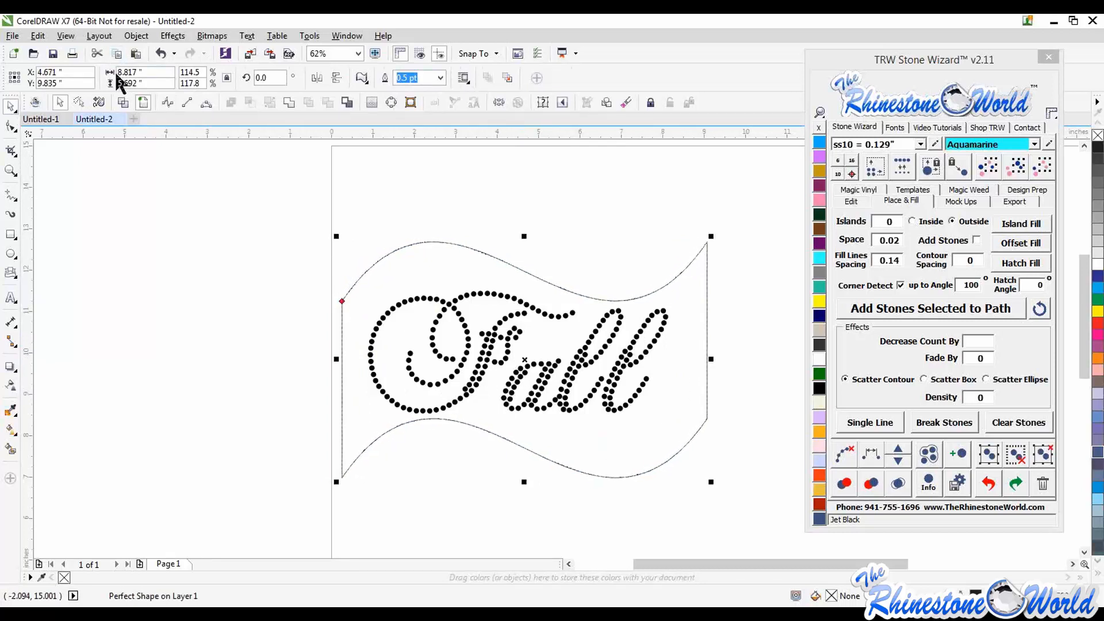
key("Right")
key("Right")
key("Right")
key("Right")
key("Right")
key("Right")
key("Right")
key("Right")
key("Right")
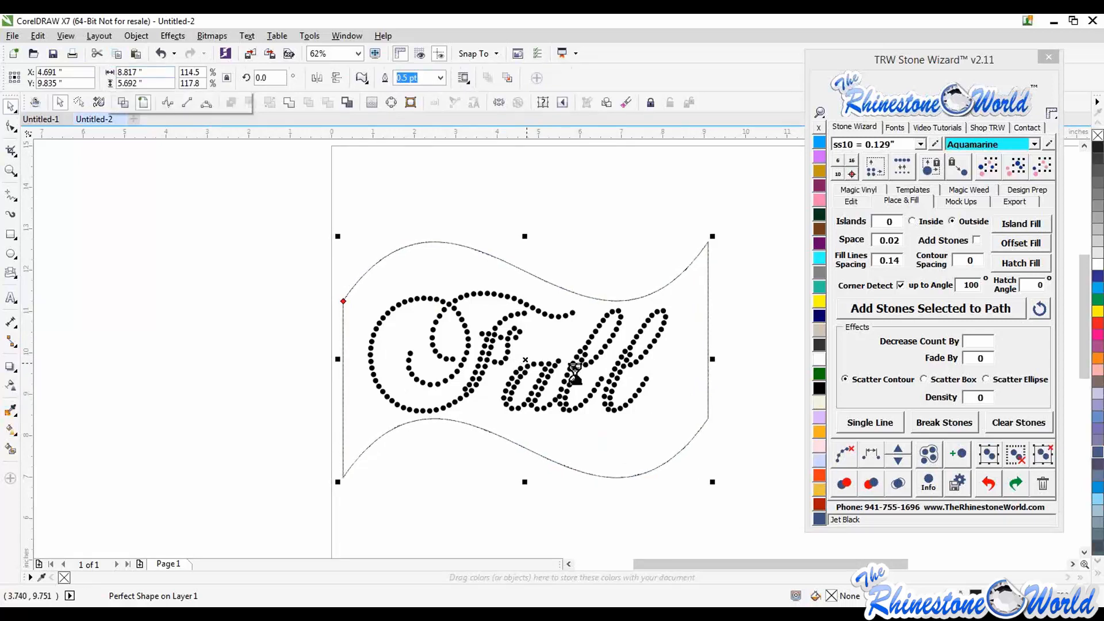
key("Right")
key("Right")
key("Right")
key("Right")
key("Right")
key("Right")
key("Right")
key("Right")
key("Right")
key("Right")
key("Right")
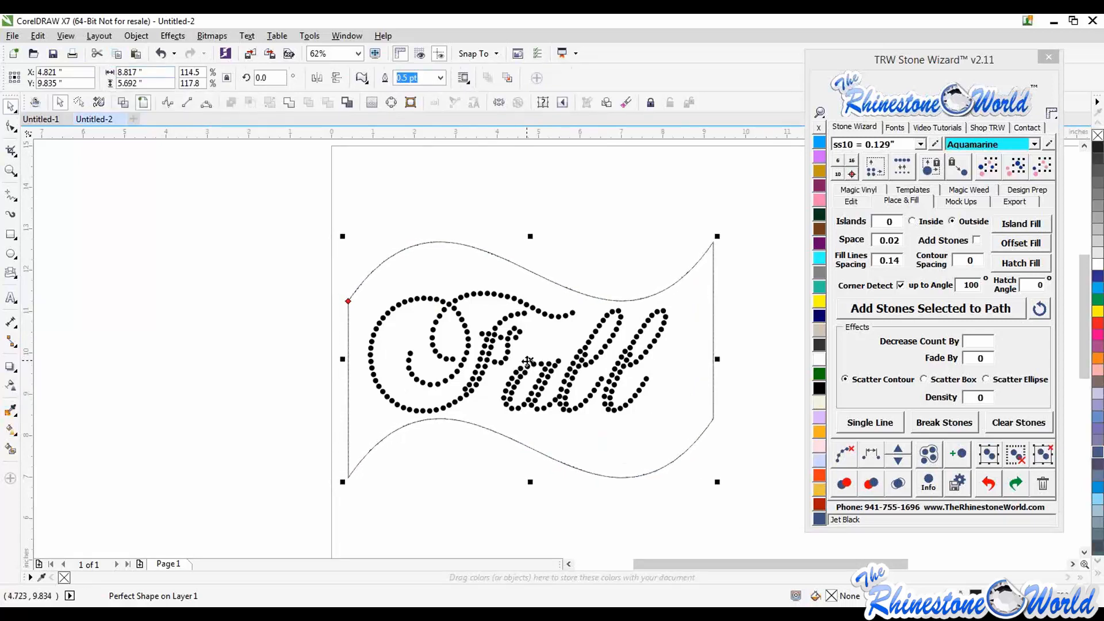
key("Right")
key("Right")
key("Right")
key("Right")
key("Right")
key("Right")
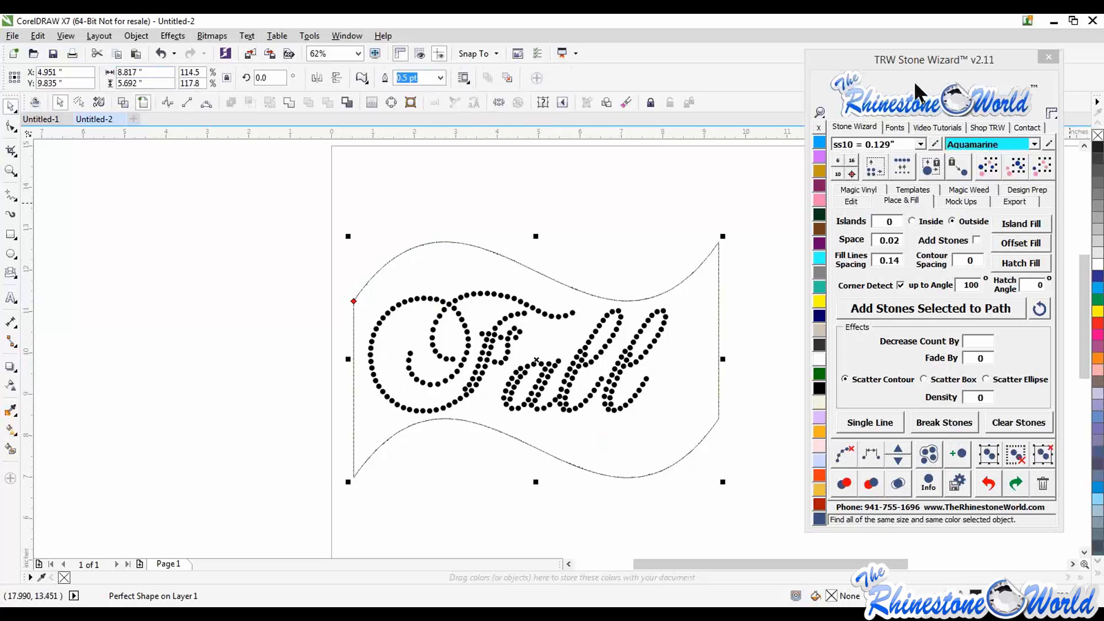
- Move the wave banner upward, clear of the Fall lettering, with its center at about X 3.9 and Y 17.1 inches
left_click(899, 128)
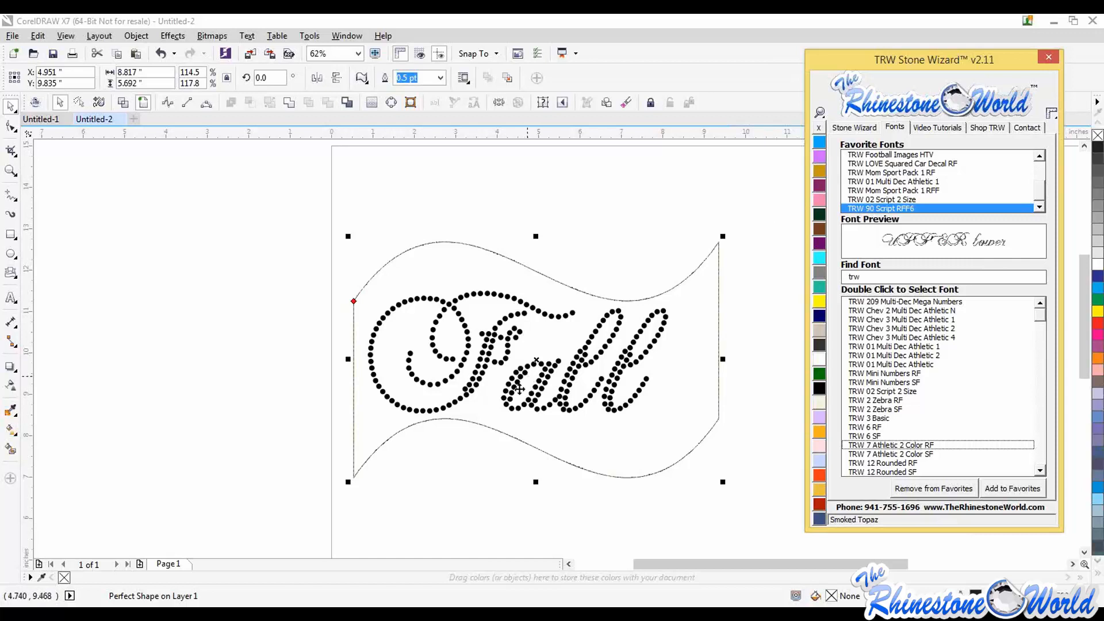
left_click(209, 376)
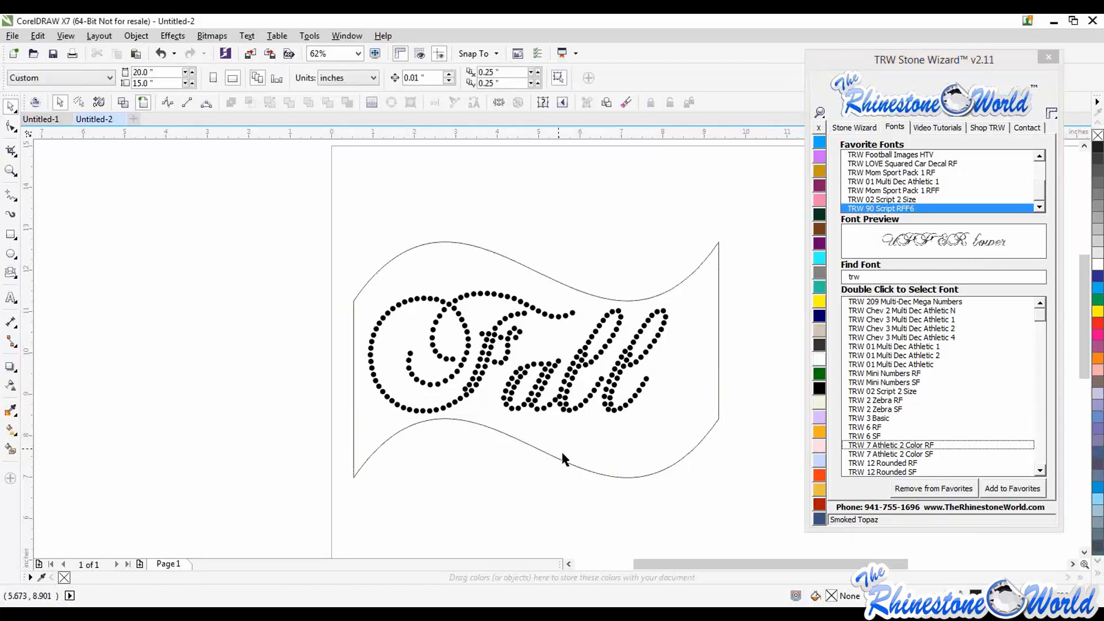
scroll(563, 451, "down", 2)
left_click_drag(580, 463, 558, 294)
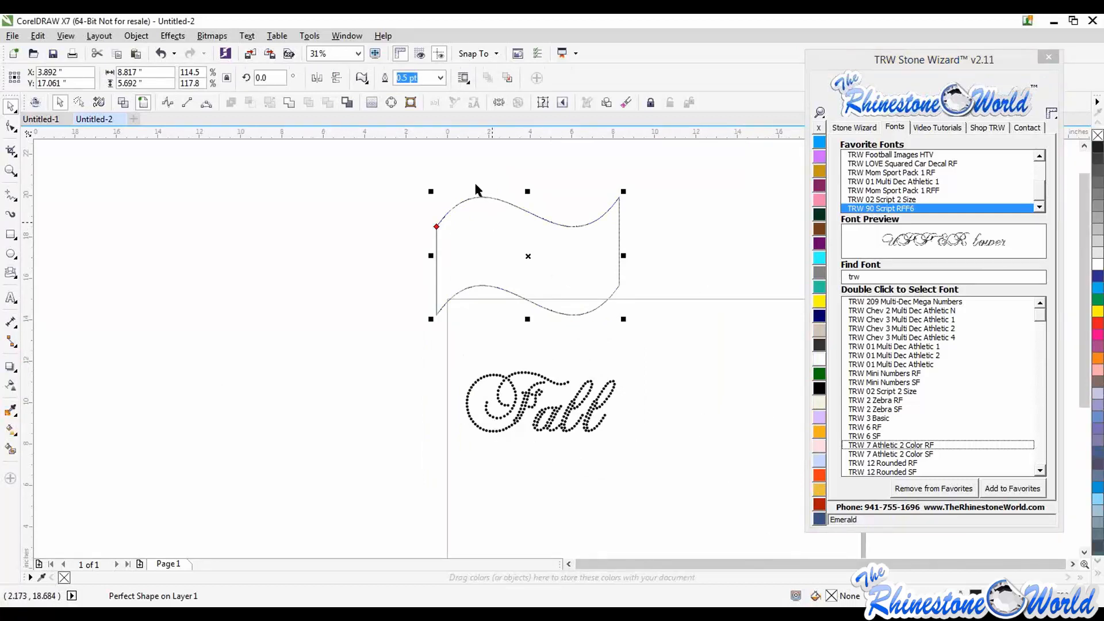
scroll(475, 185, "up", 2)
scroll(495, 266, "down", 2)
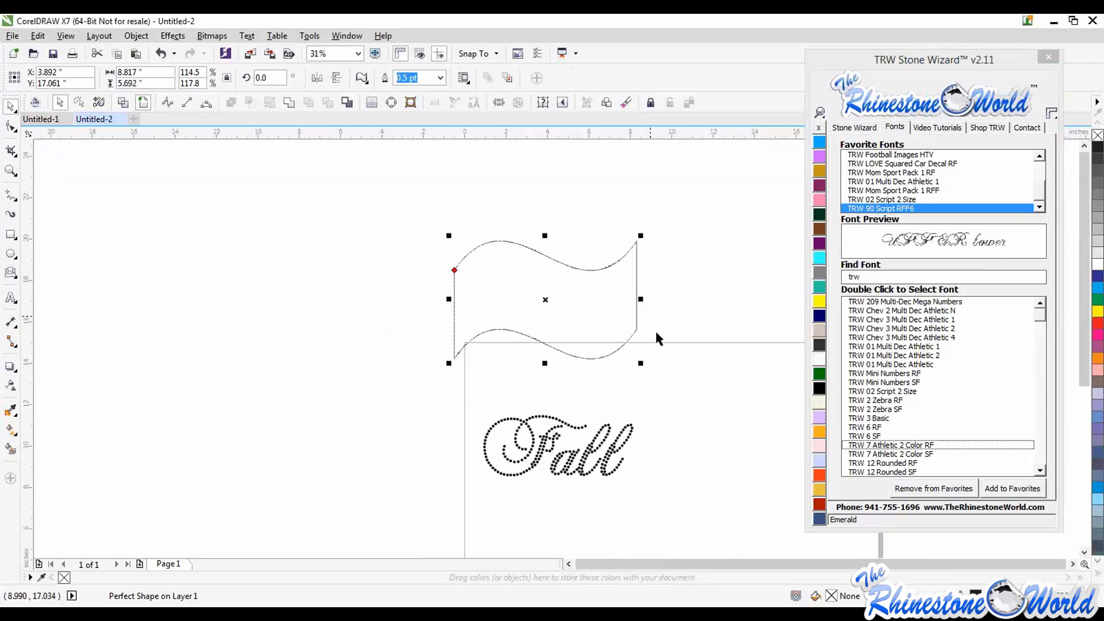
- Create one outside island fill around the wave banner with Add Stones enabled and 0.14 contour spacing, and inspect the corner stones
left_click(858, 129)
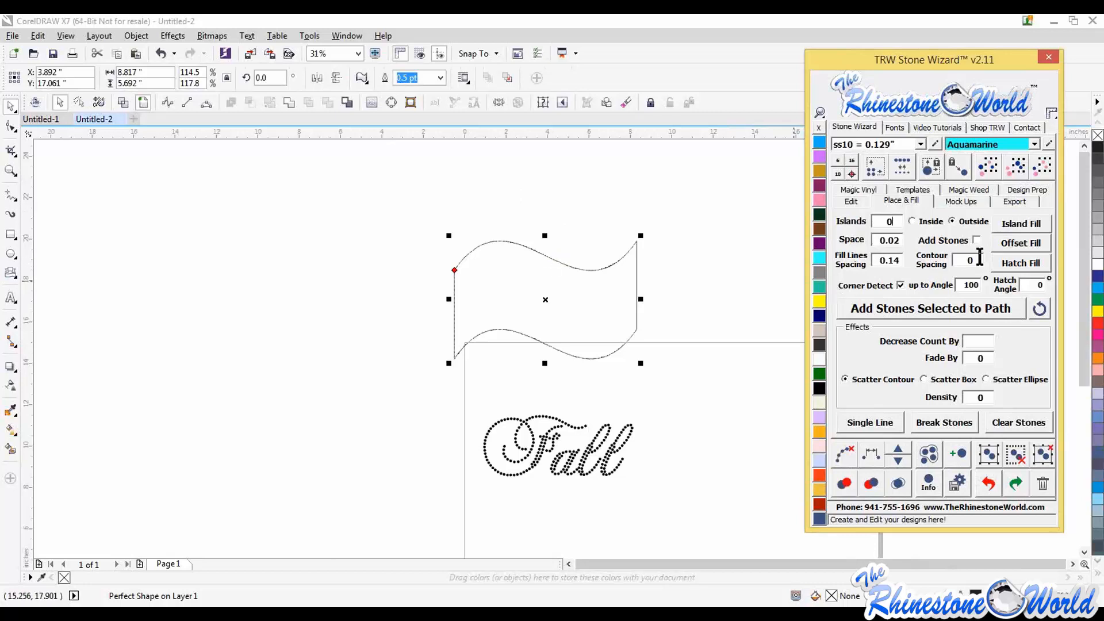
double_click(894, 225)
type("1")
left_click(975, 240)
left_click(972, 260)
type(".14")
left_click(1007, 231)
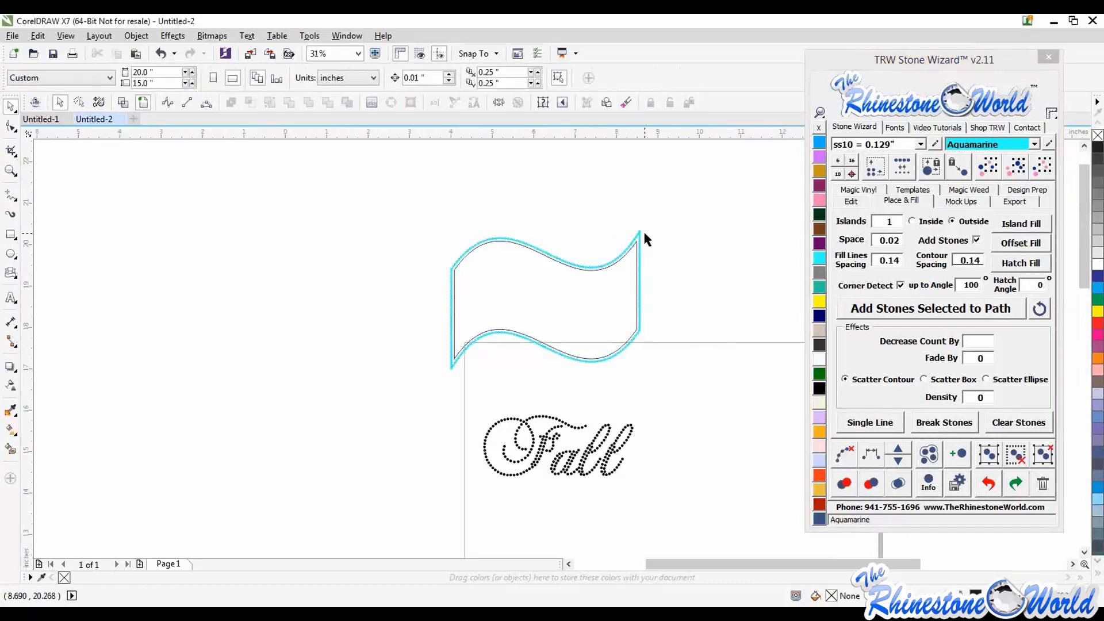
scroll(642, 229, "up", 3)
scroll(644, 224, "down", 3)
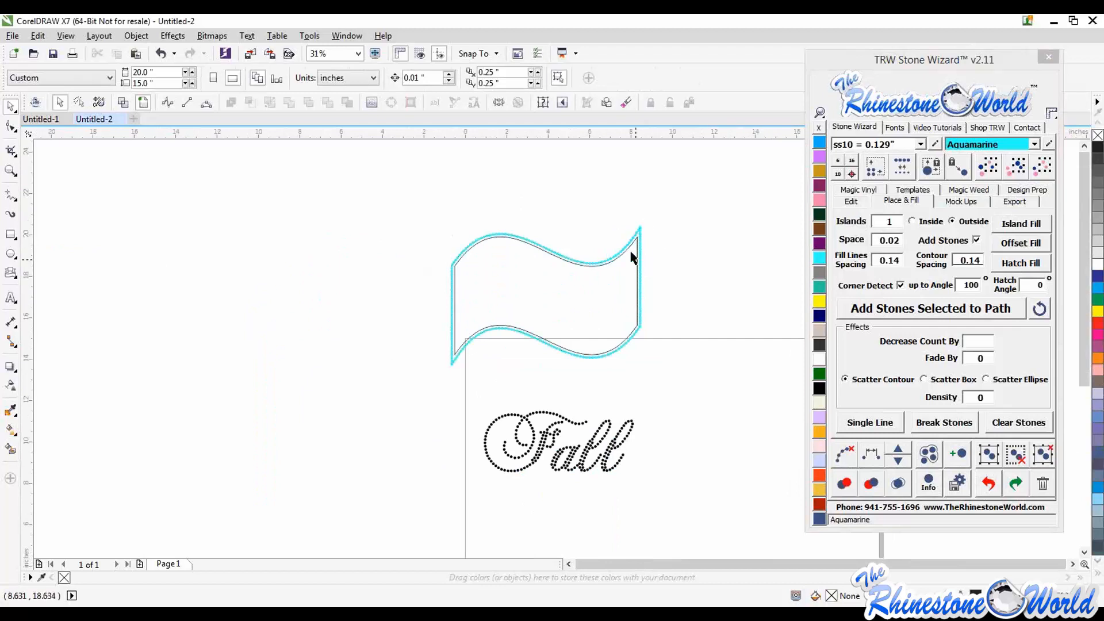
- Add Tanzanite ss10 stones along the banner's inner contour path
left_click(822, 155)
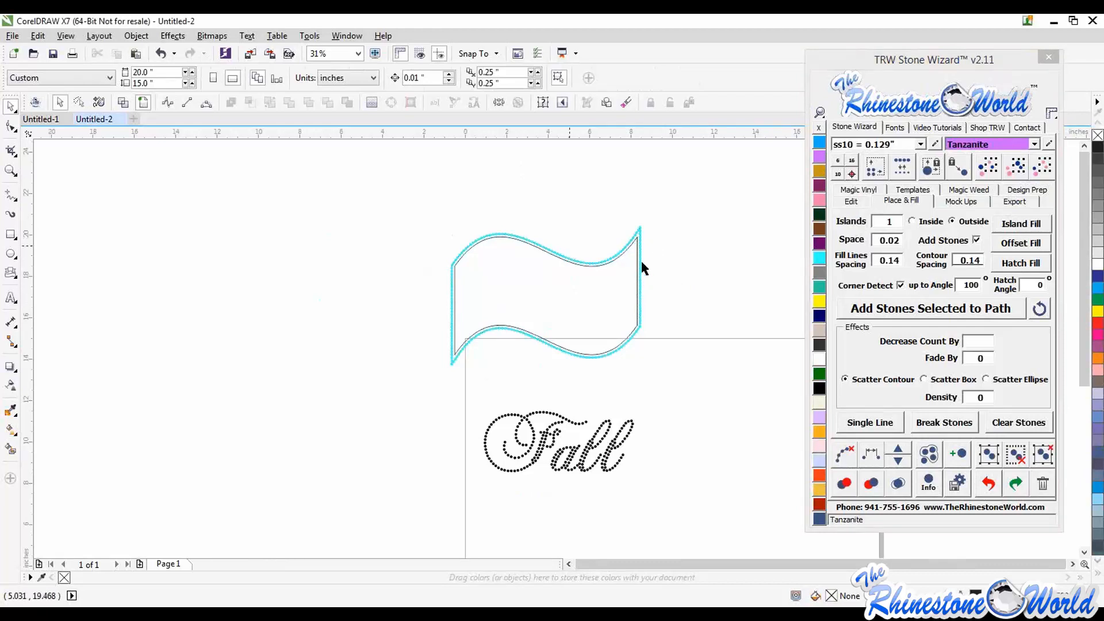
scroll(641, 264, "up", 4)
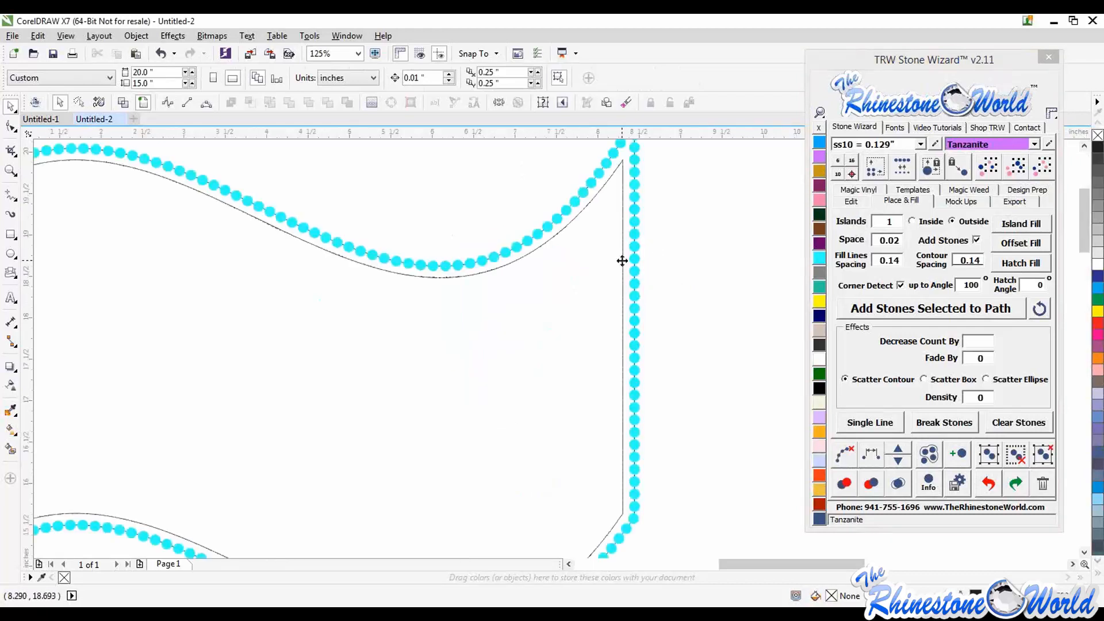
left_click(622, 261)
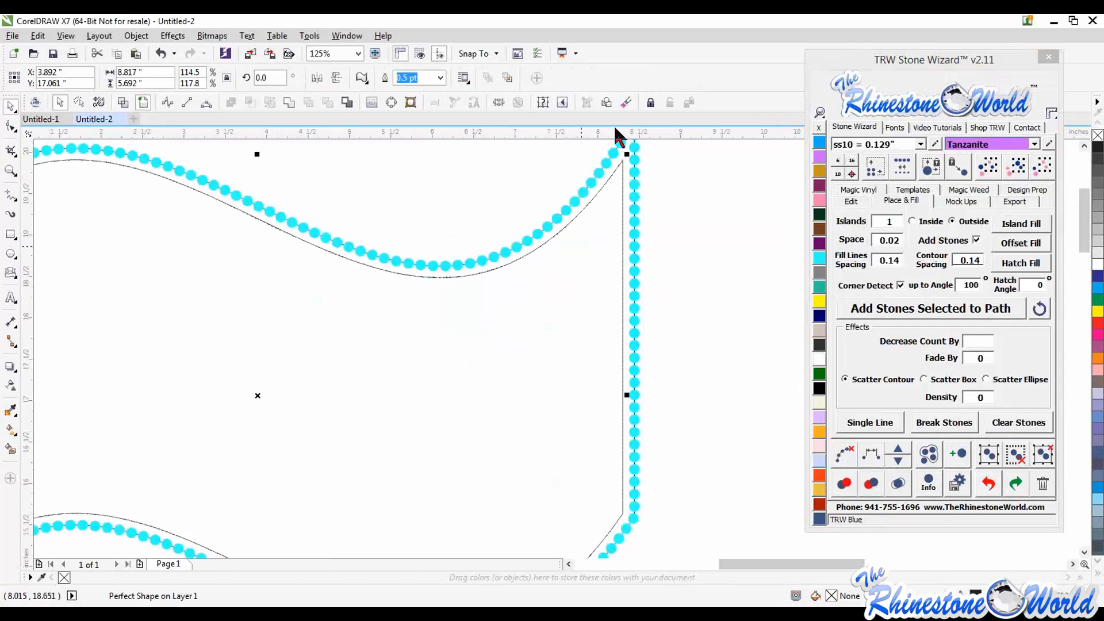
scroll(633, 419, "down", 4)
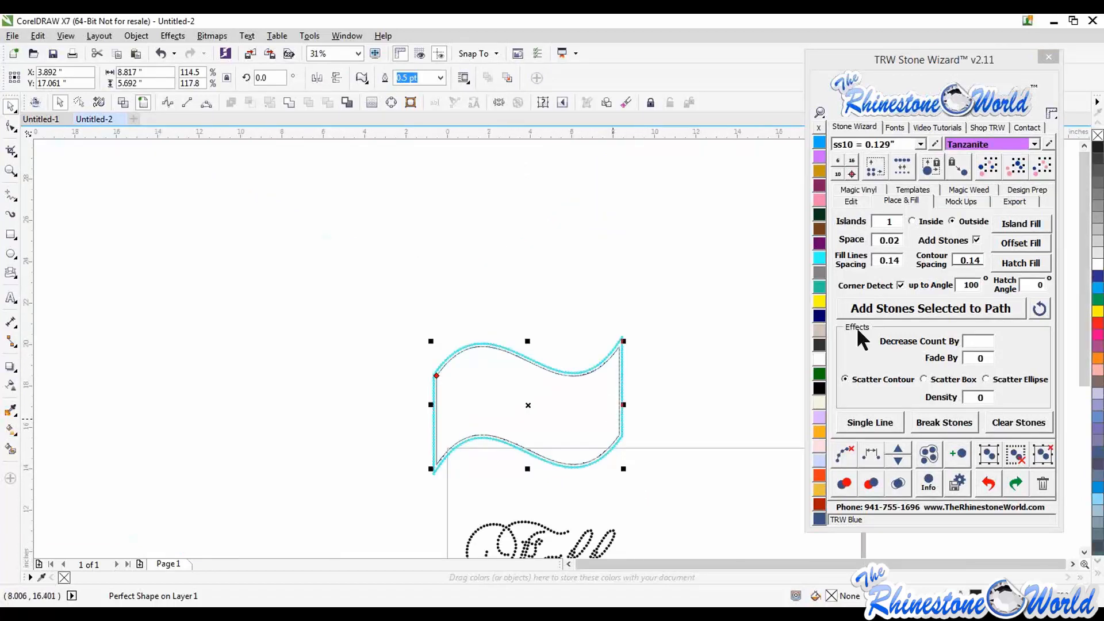
left_click(886, 312)
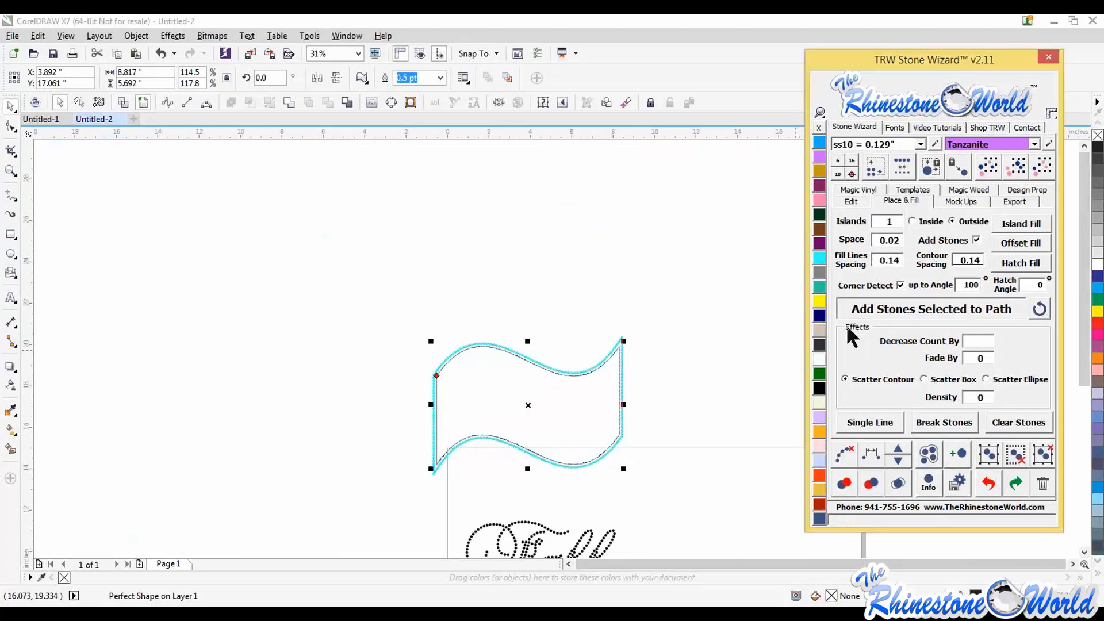
left_click(655, 368)
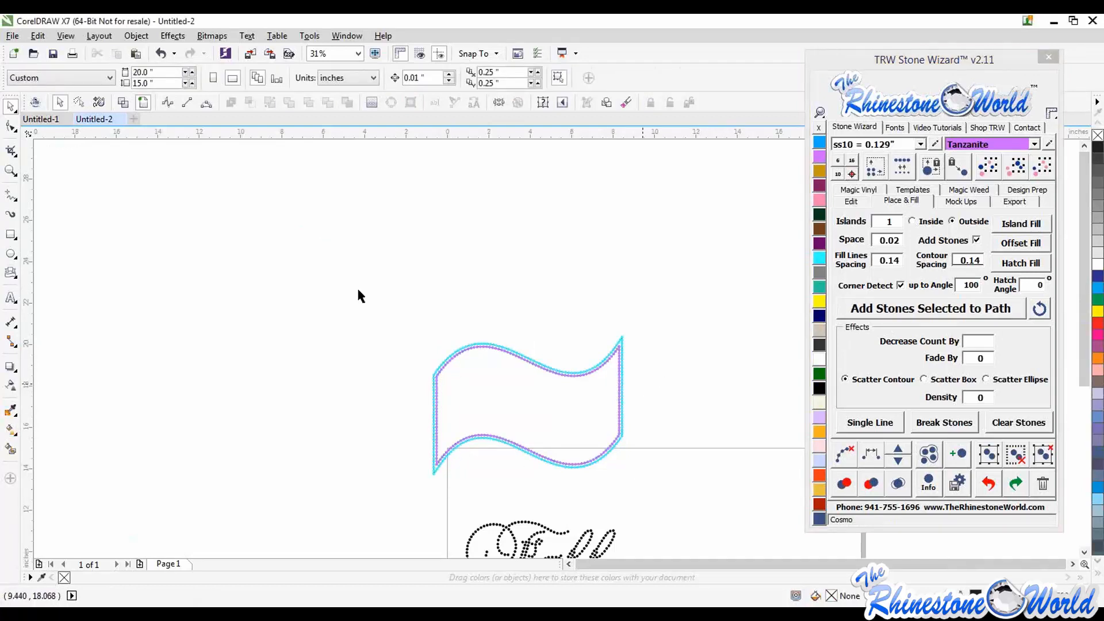
- Remove the contour paths from both stone outlines of the banner and check the stones in wireframe view
left_click_drag(356, 287, 693, 475)
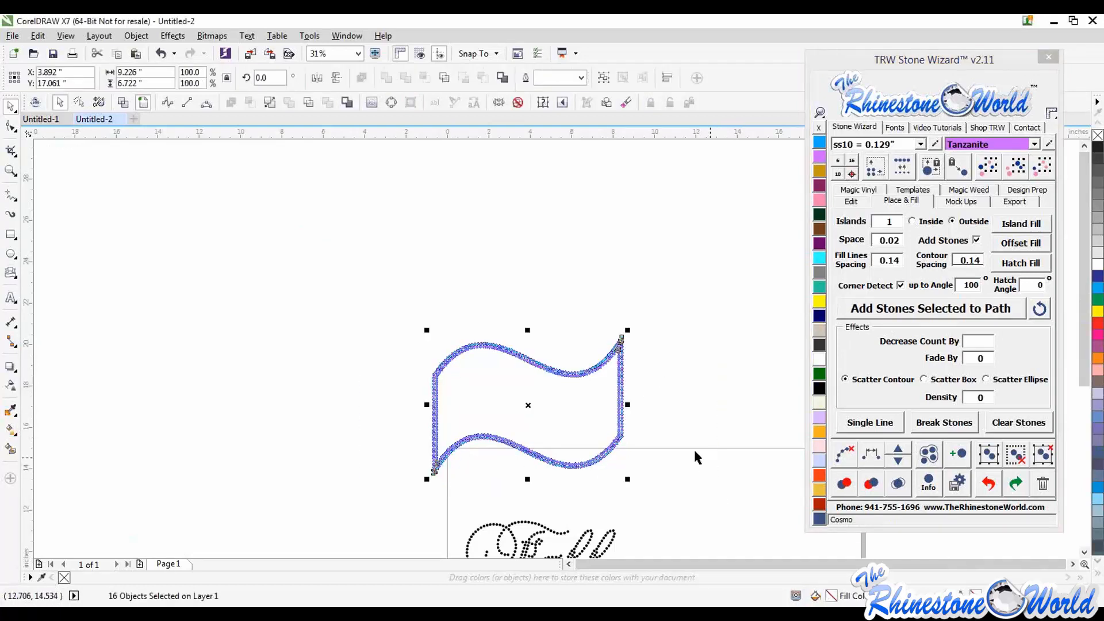
left_click(698, 456)
scroll(633, 389, "up", 4)
scroll(601, 379, "up", 4)
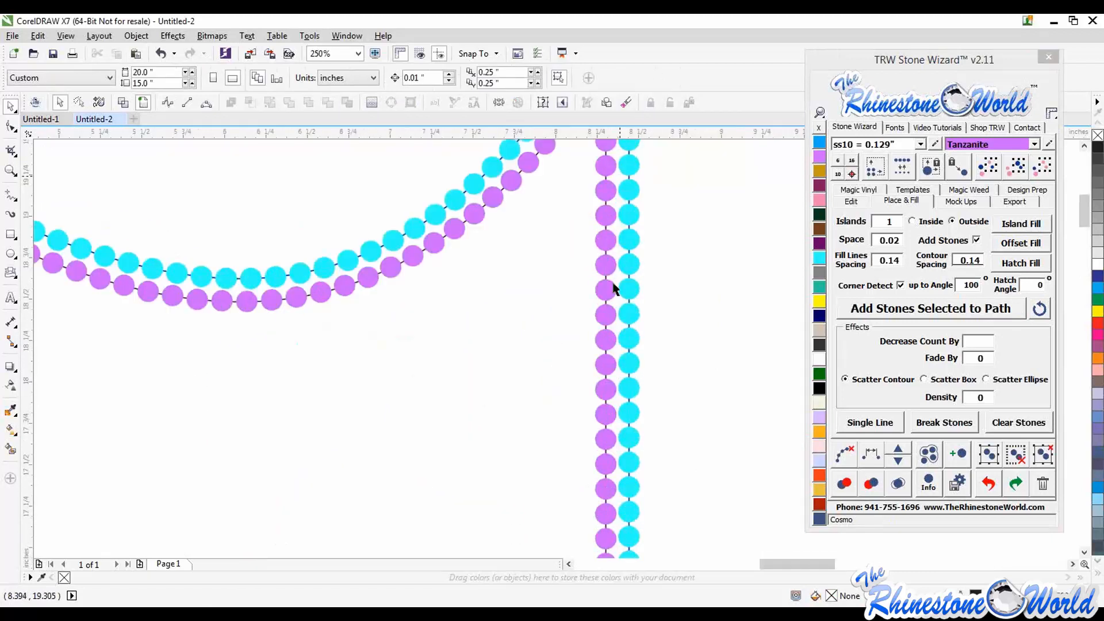
left_click(123, 102)
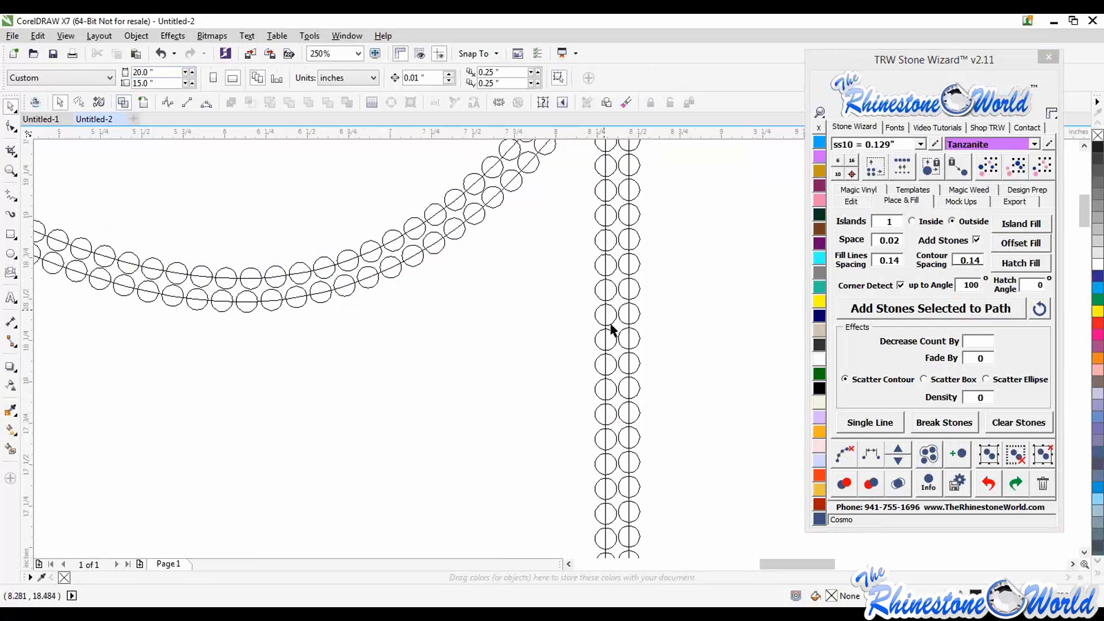
scroll(611, 322, "down", 4)
left_click_drag(176, 199, 656, 490)
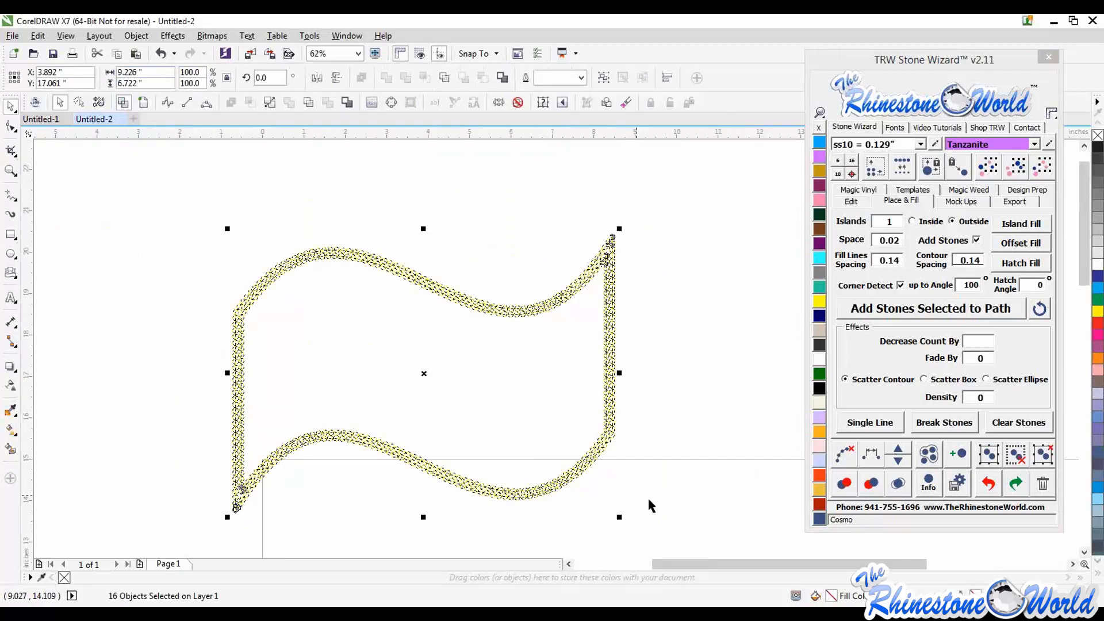
left_click(845, 453)
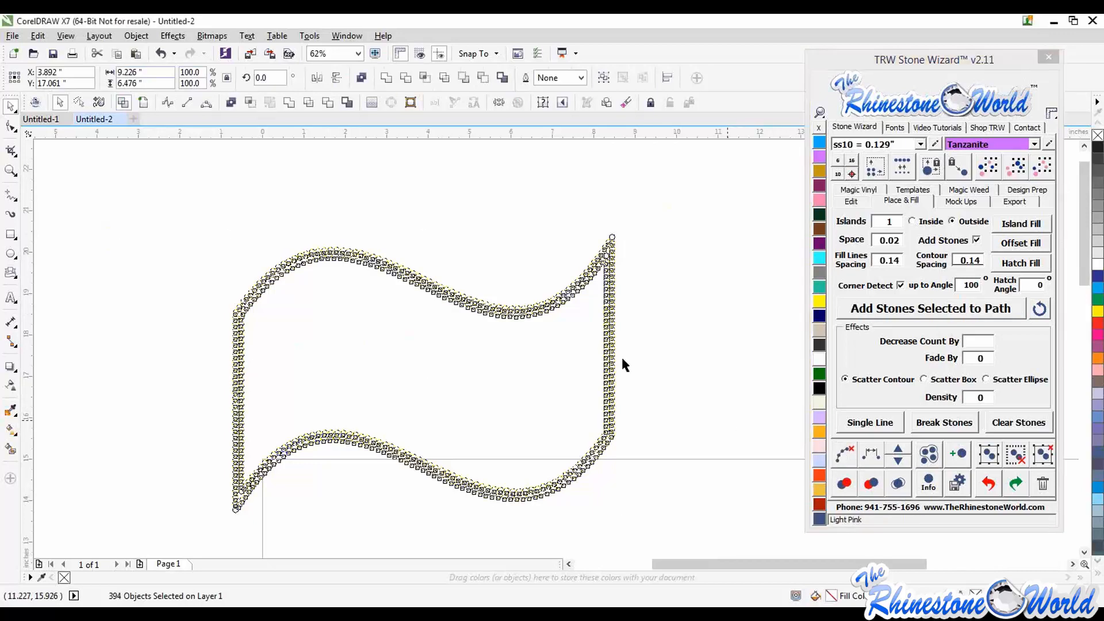
scroll(619, 353, "up", 5)
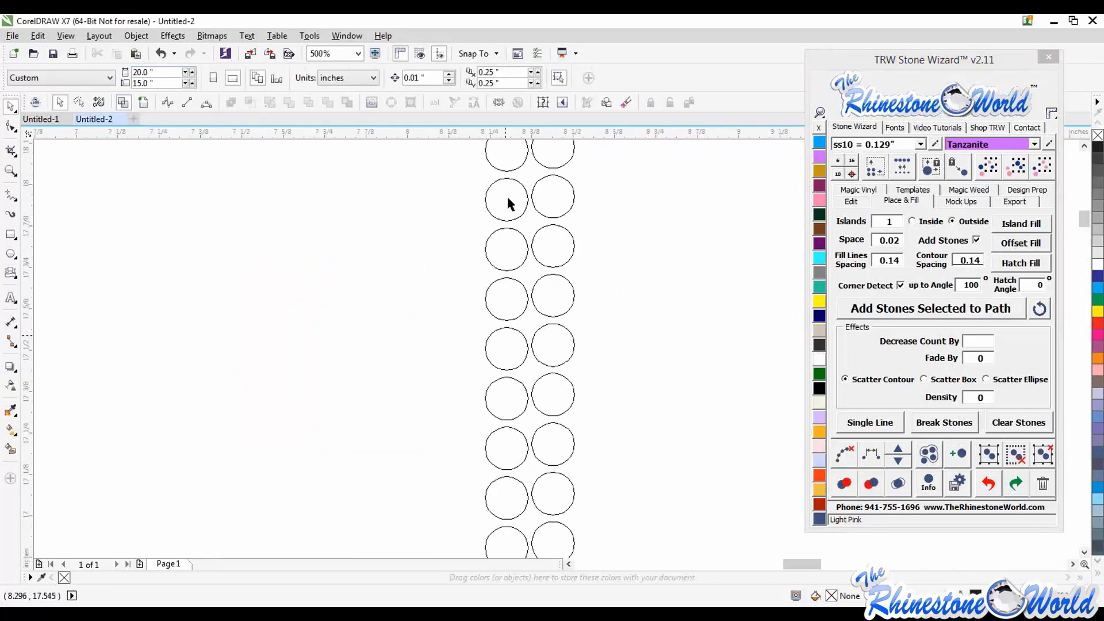
key("F3")
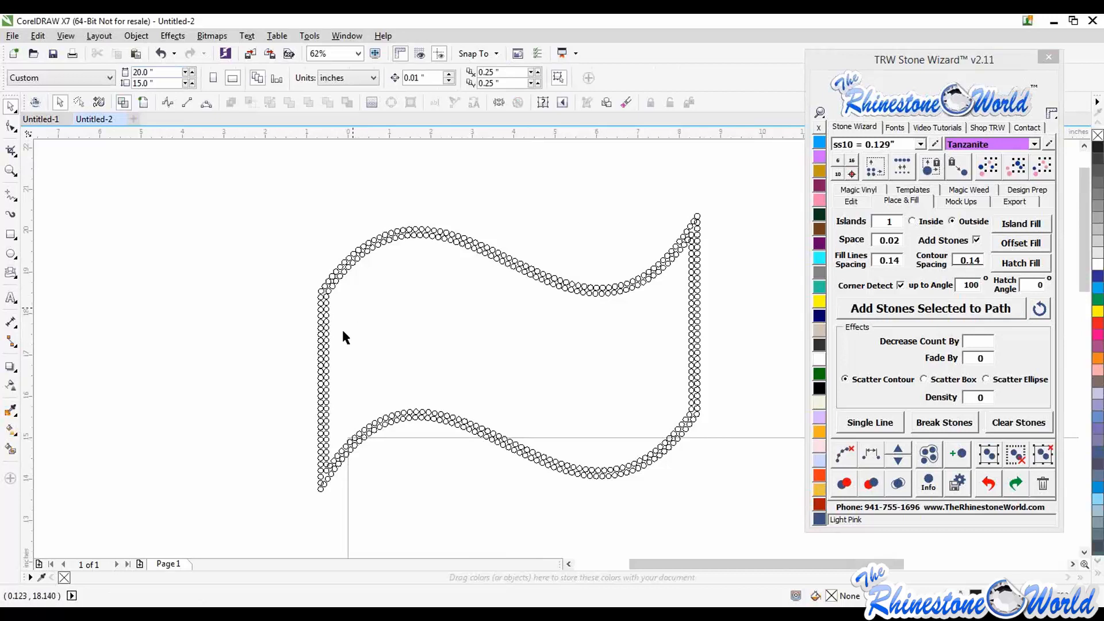
left_click(123, 102)
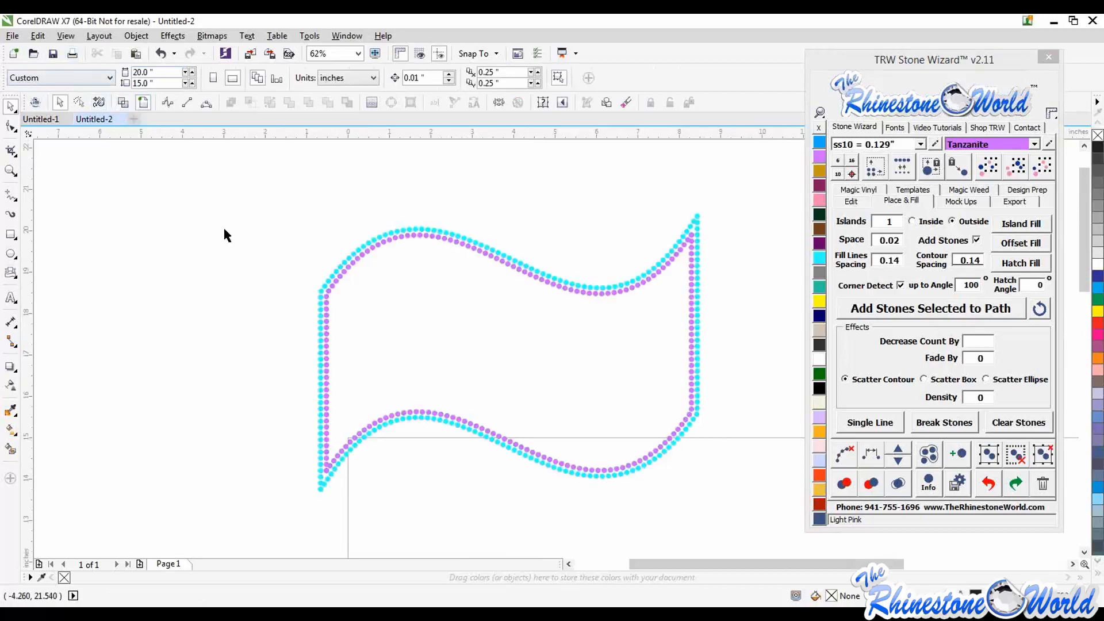
- Clear the overlapping aquamarine and Tanzanite stones at the banner's upper-right corner and shift the adjacent ones to even out the gaps
scroll(694, 223, "up", 5)
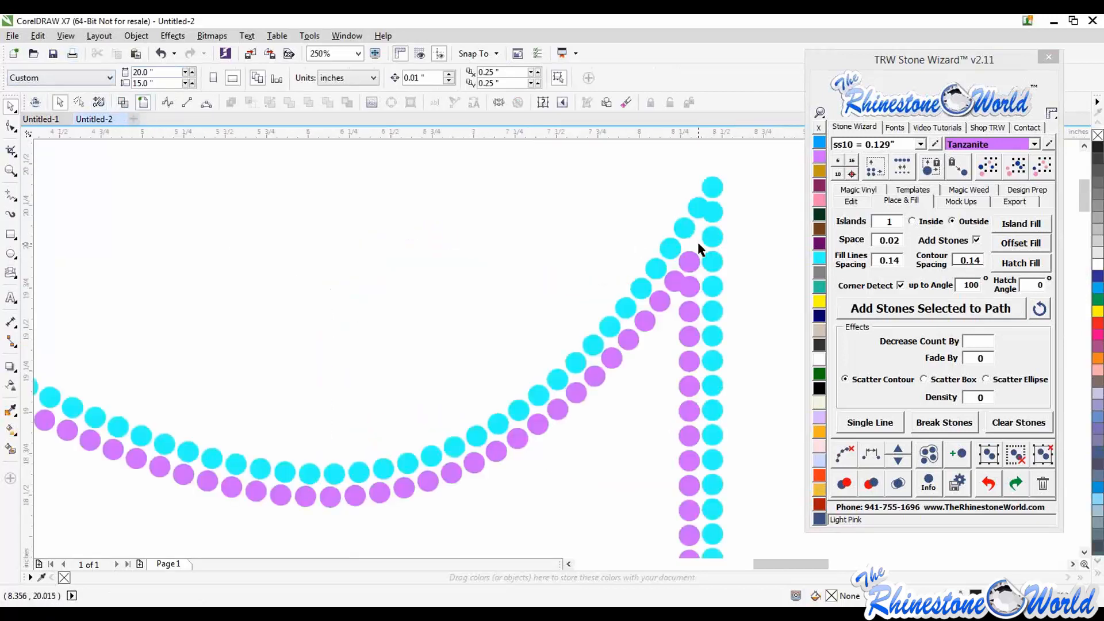
scroll(696, 195, "down", 1)
scroll(734, 240, "up", 2)
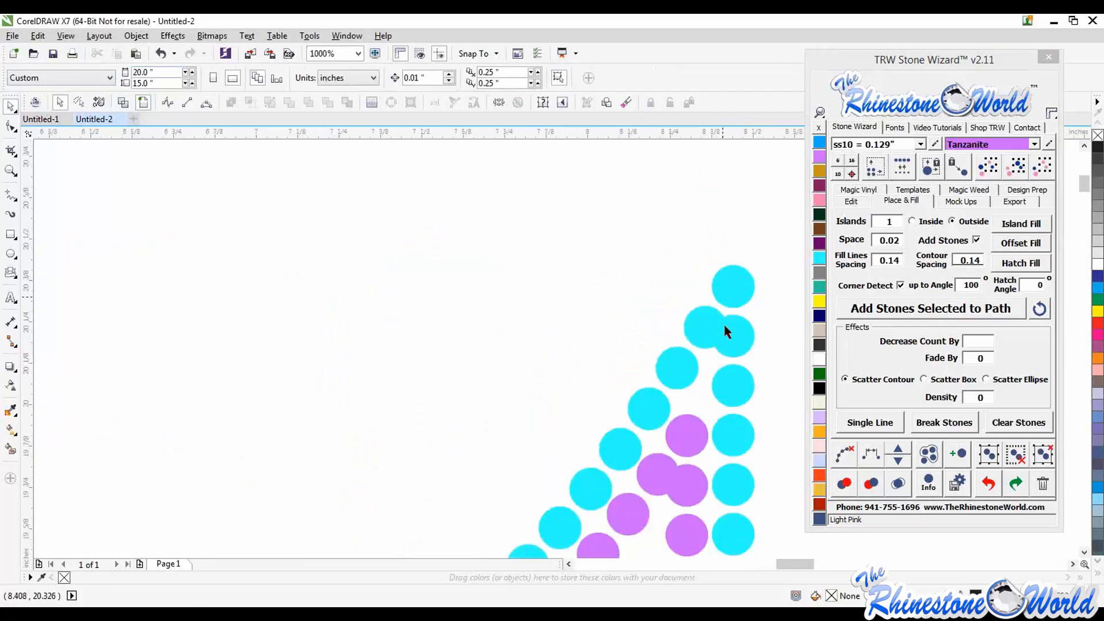
left_click(723, 332)
left_click_drag(707, 332, 692, 332)
left_click(618, 315)
scroll(656, 395, "up", 1)
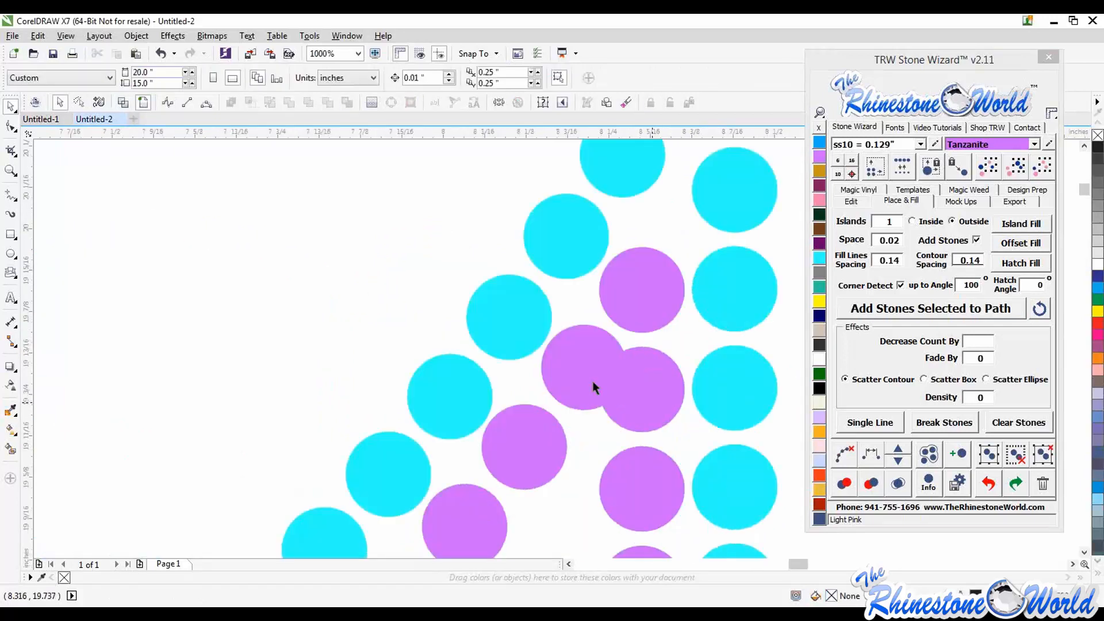
left_click_drag(592, 380, 622, 397)
- Delete the overlapping stones at the banner's lower-left corner and reposition the neighbouring Tanzanite stone
scroll(453, 462, "down", 3)
scroll(436, 515, "down", 2)
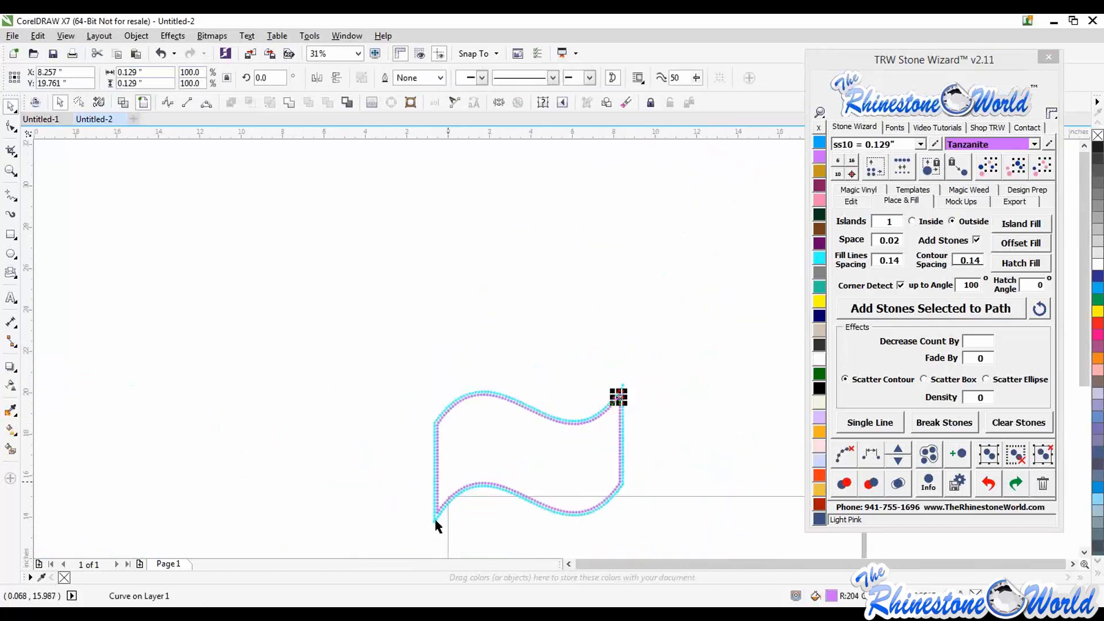
scroll(450, 498, "up", 2)
scroll(447, 493, "up", 3)
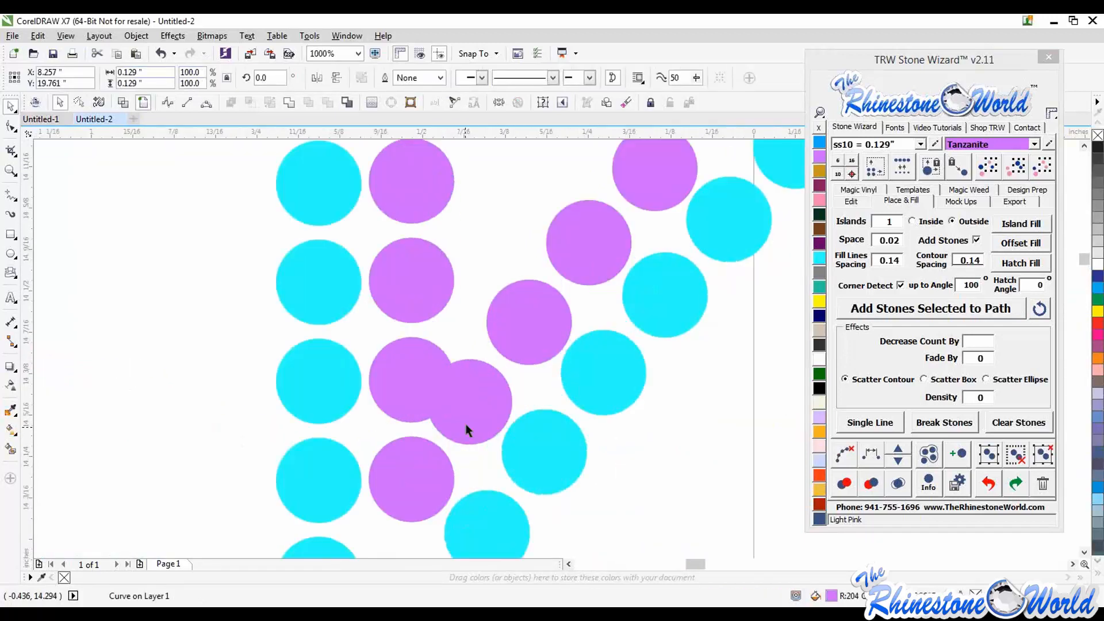
left_click(465, 422)
key("Delete")
mouse_move(420, 388)
left_mouse_down()
mouse_move(447, 393)
mouse_move(433, 405)
left_mouse_up()
scroll(440, 438, "down", 3)
scroll(438, 436, "up", 3)
left_click(437, 423)
key("Delete")
scroll(552, 443, "down", 5)
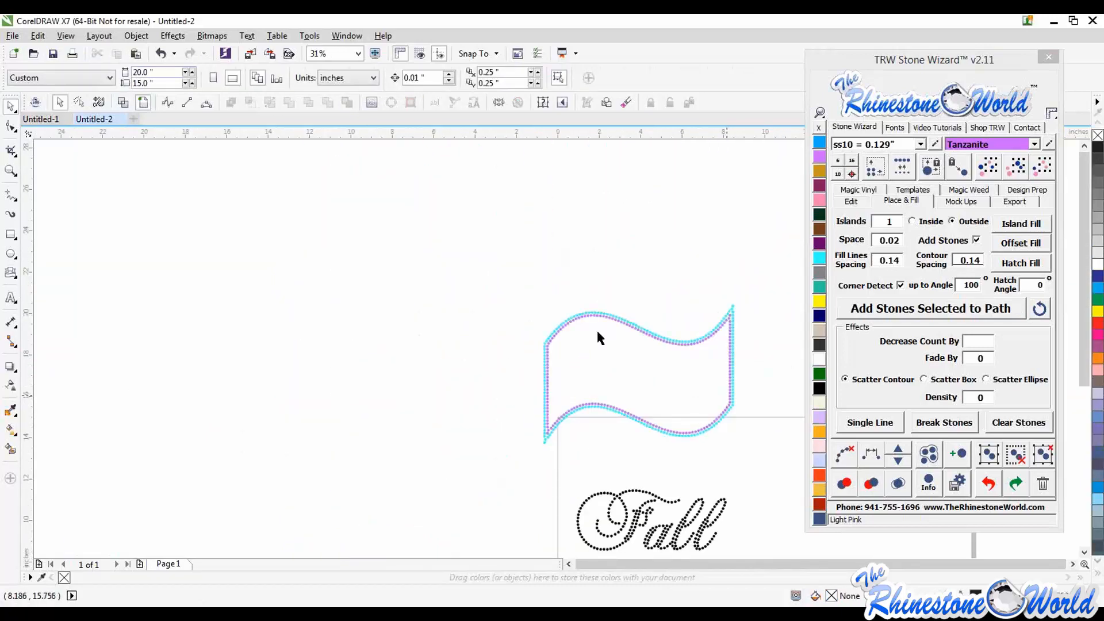
- Move the "Fall" rhinestone text into the middle of the banner
scroll(535, 475, "down", 2)
mouse_move(539, 477)
left_mouse_down()
mouse_move(640, 525)
mouse_move(586, 426)
left_mouse_up()
left_click(985, 484)
scroll(586, 426, "up", 5)
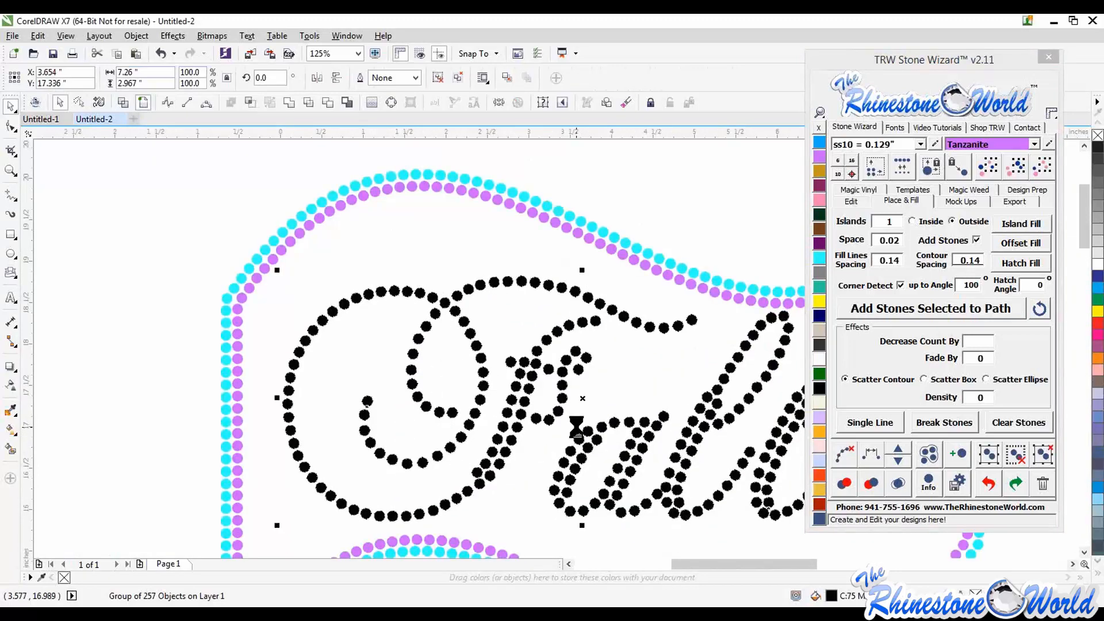
scroll(667, 457, "down", 4)
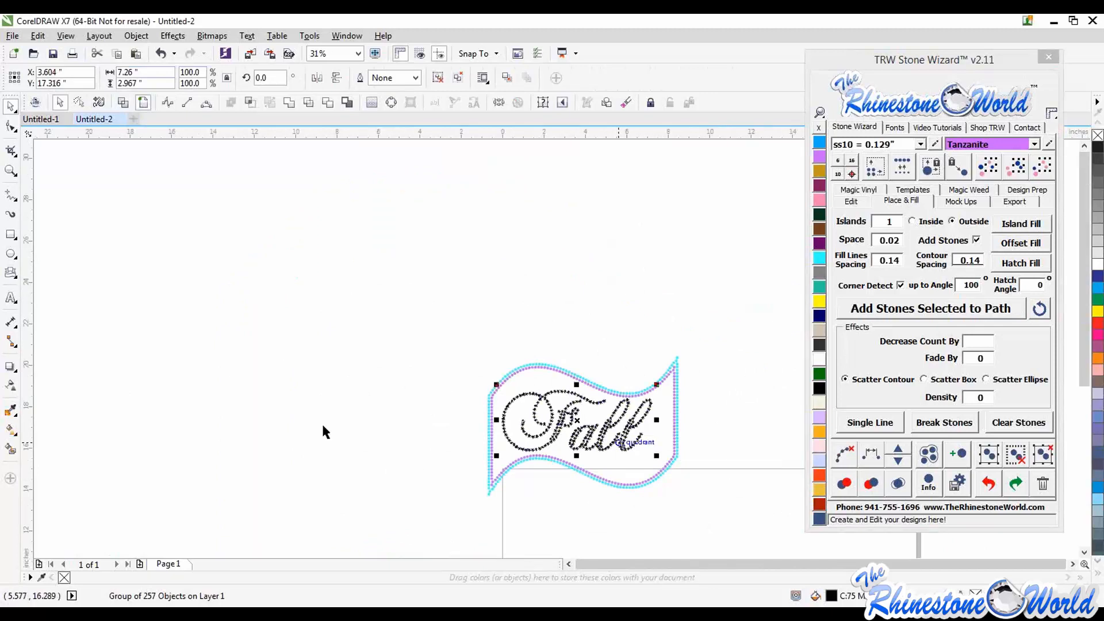
left_click(419, 467)
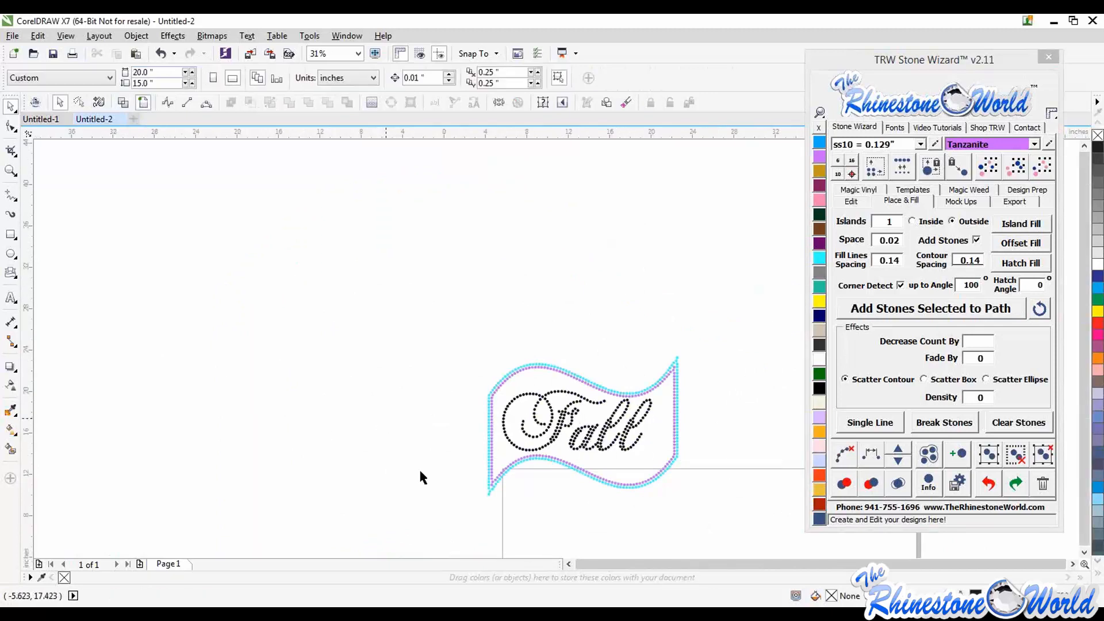
- Import the leafs.cdr artwork and place its two leaves below the banner
scroll(425, 471, "down", 2)
scroll(444, 476, "up", 2)
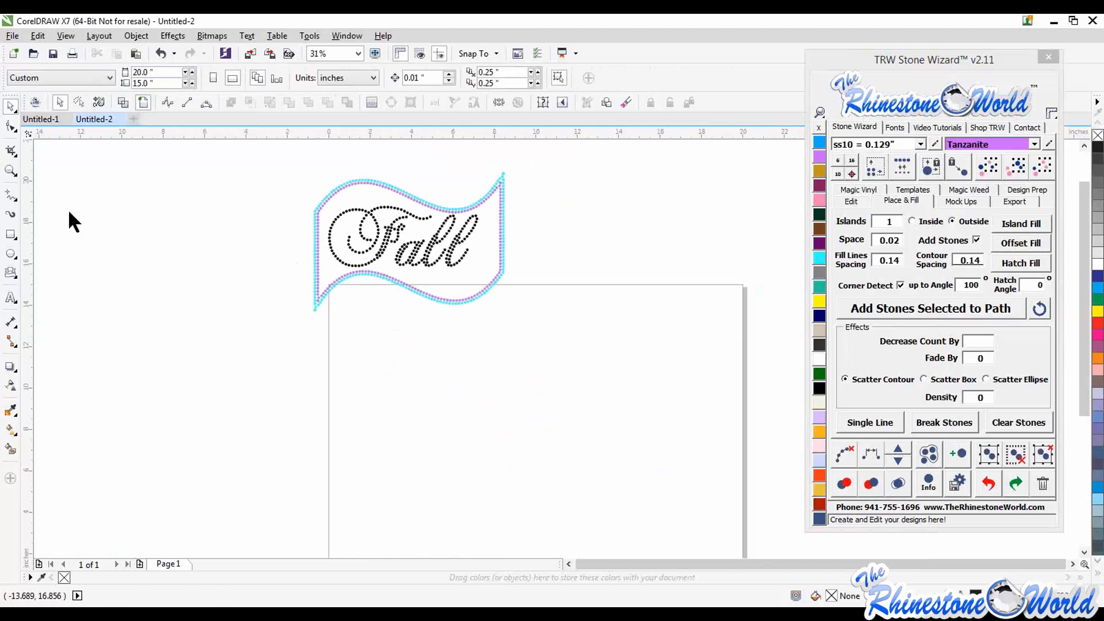
left_click_drag(481, 302, 474, 378)
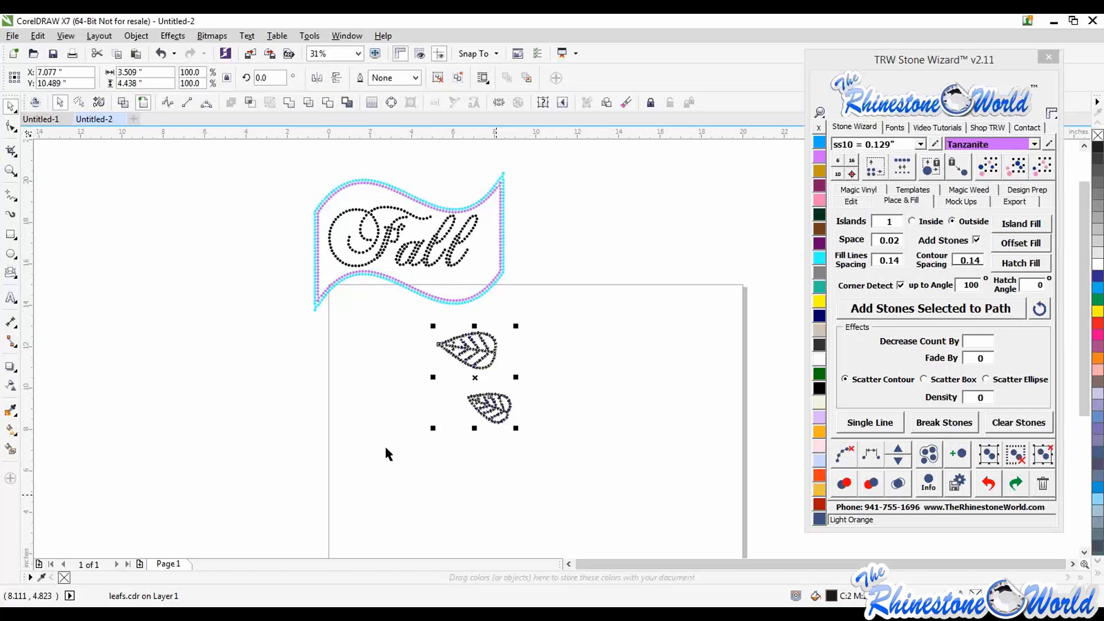
left_click(753, 393)
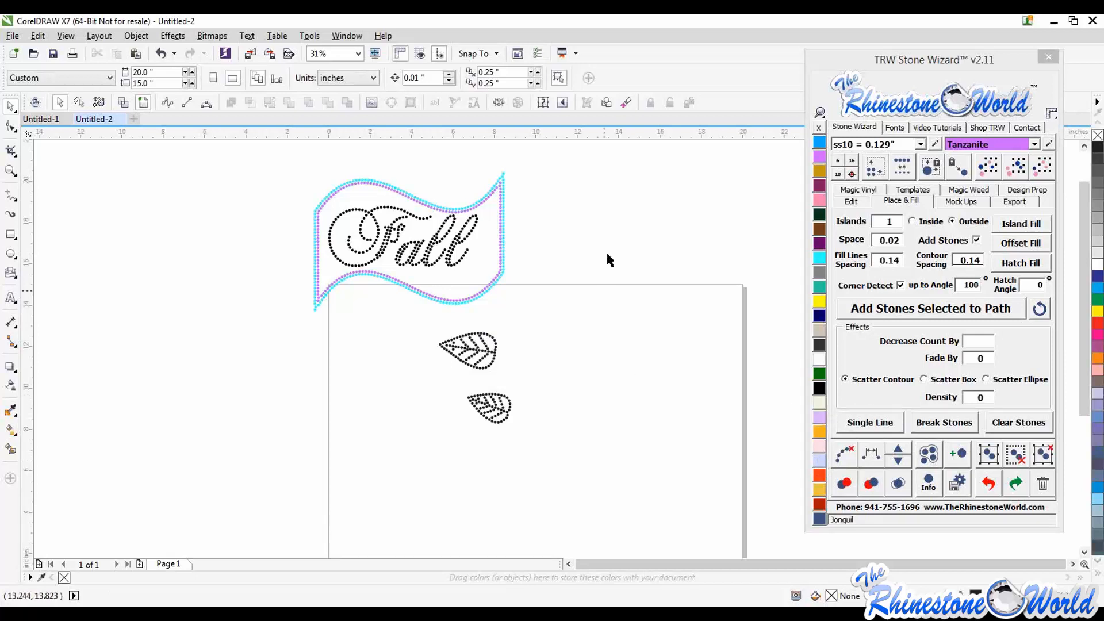
- Shift the "Fall" rhinestone text slightly to the left inside the banner
scroll(498, 174, "up", 5)
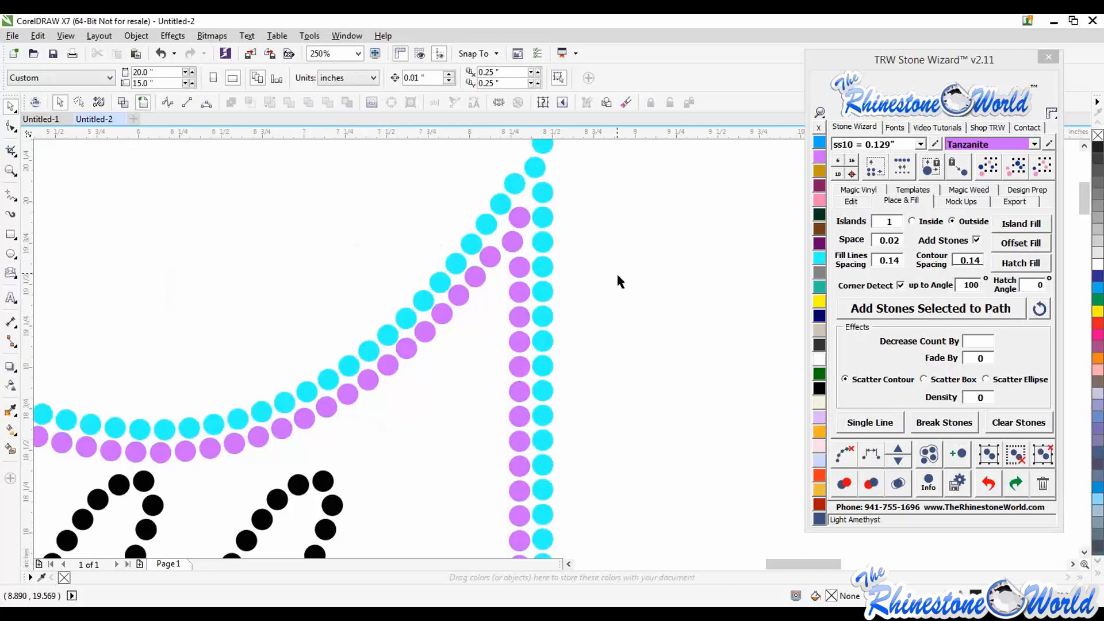
scroll(632, 281, "down", 2)
scroll(677, 278, "down", 2)
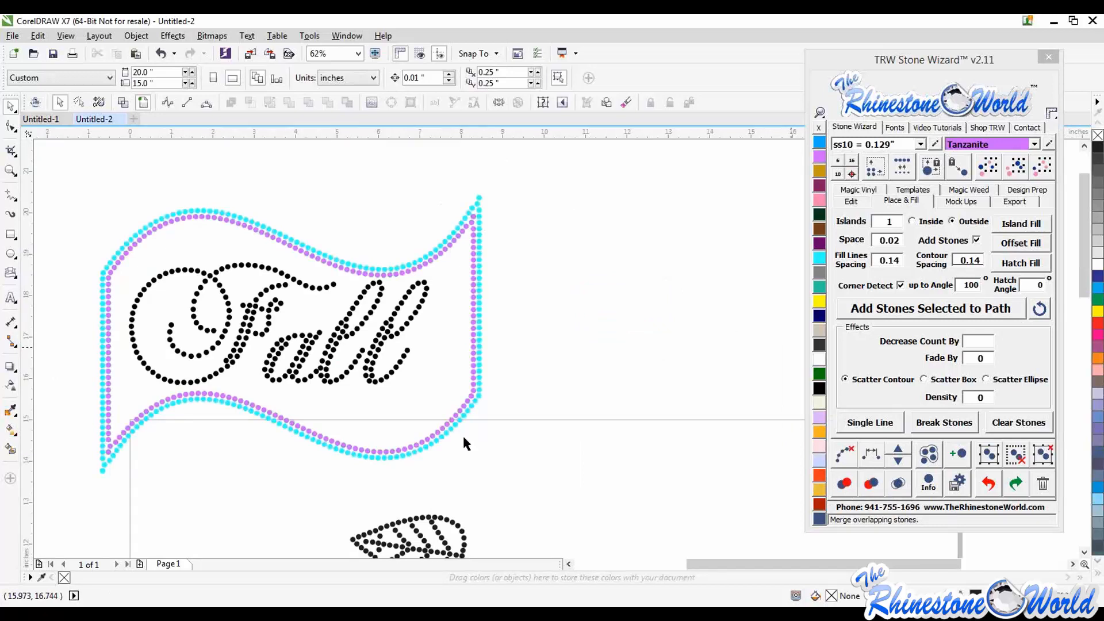
left_click(372, 364)
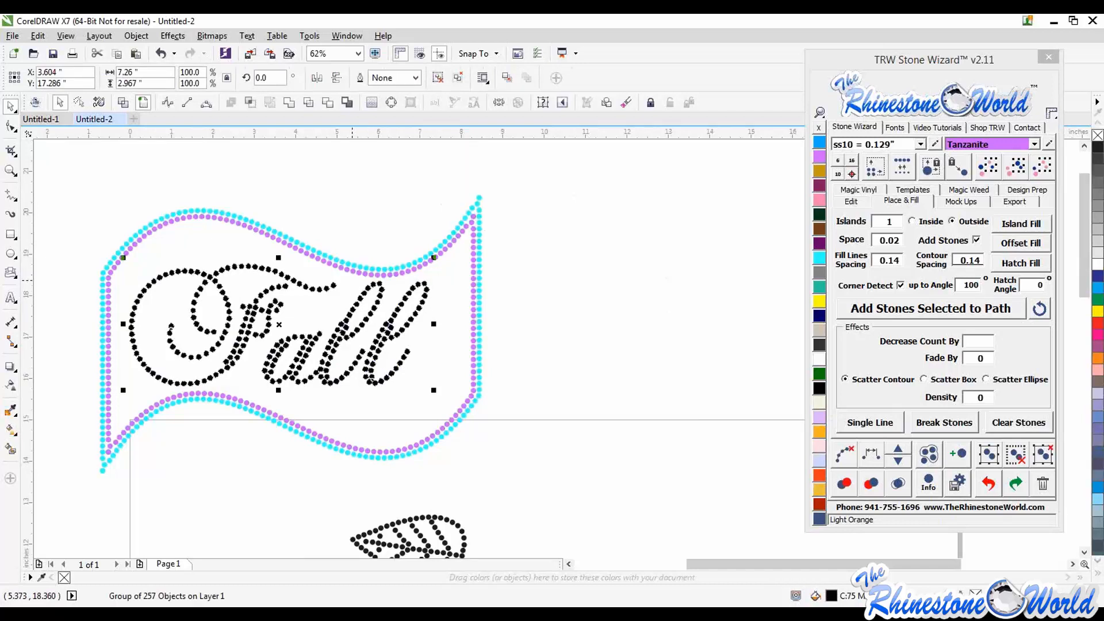
left_click_drag(257, 323, 255, 322)
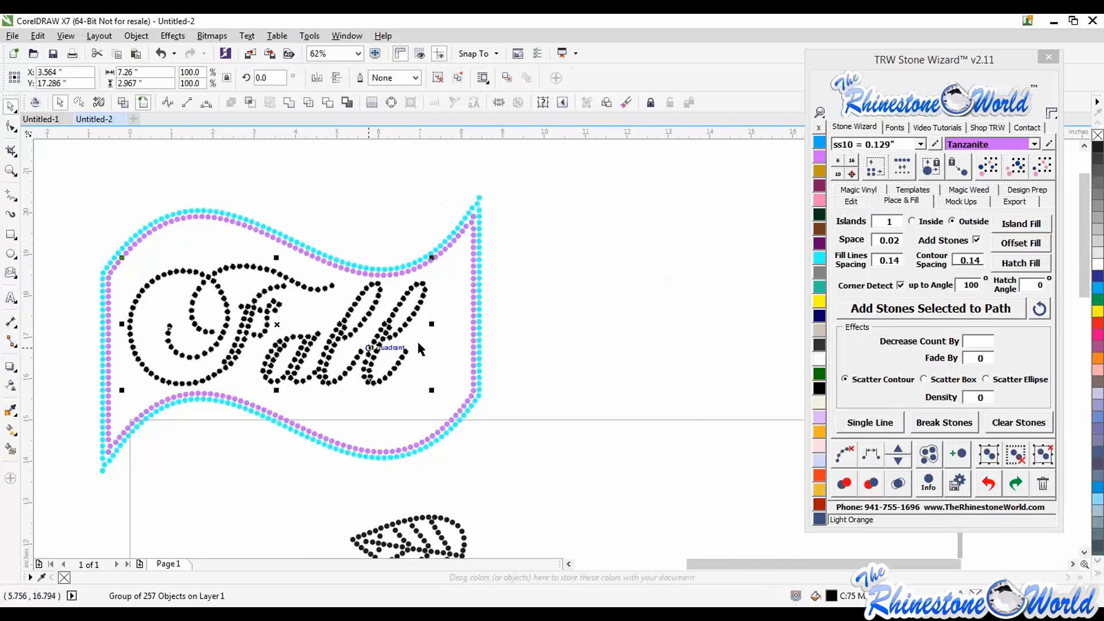
left_click(587, 340)
- Ungroup the imported leaf artwork into individual stones
scroll(588, 340, "down", 2)
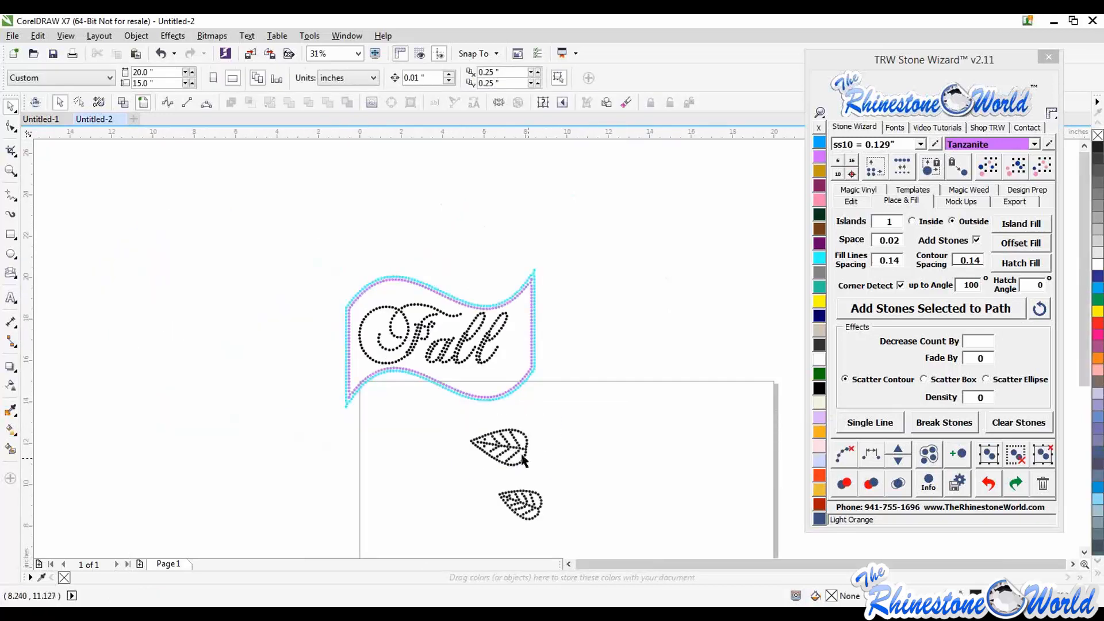
left_click(529, 459)
left_click(989, 455)
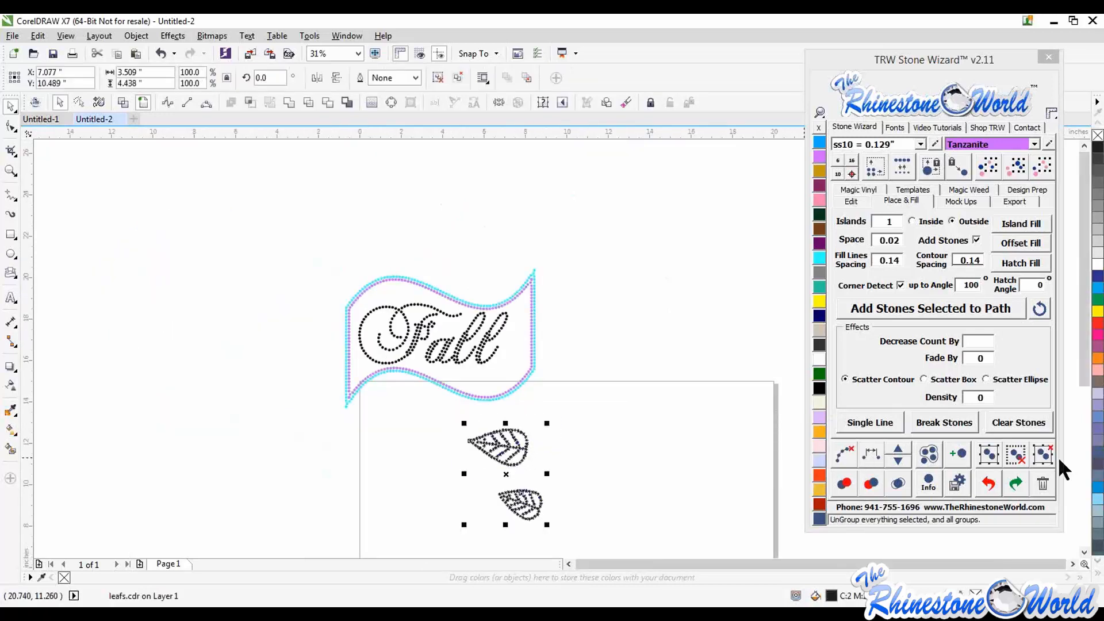
left_click(565, 479)
- Rotate all stones of the upper leaf by about 178 degrees so its tip points right
left_click_drag(443, 418, 571, 475)
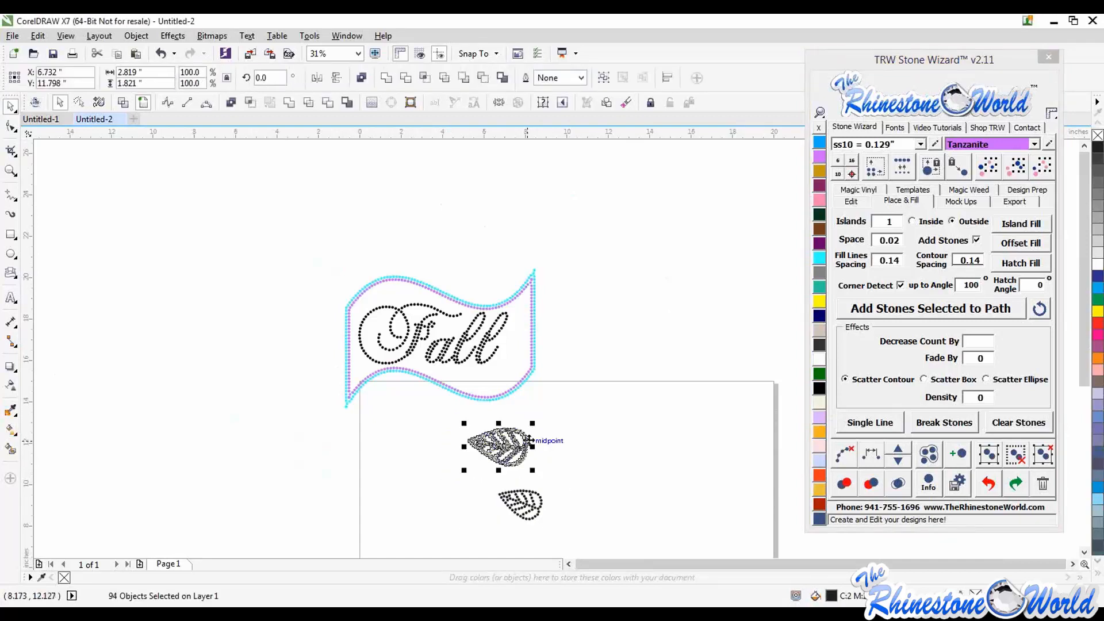
key("F10")
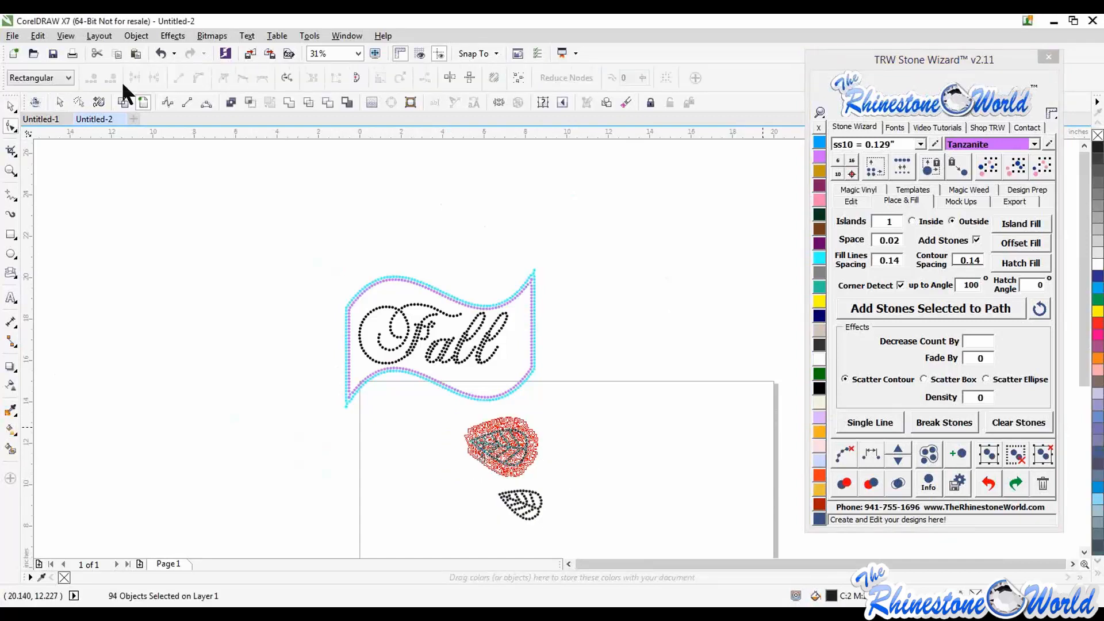
left_click(10, 107)
left_click(527, 444)
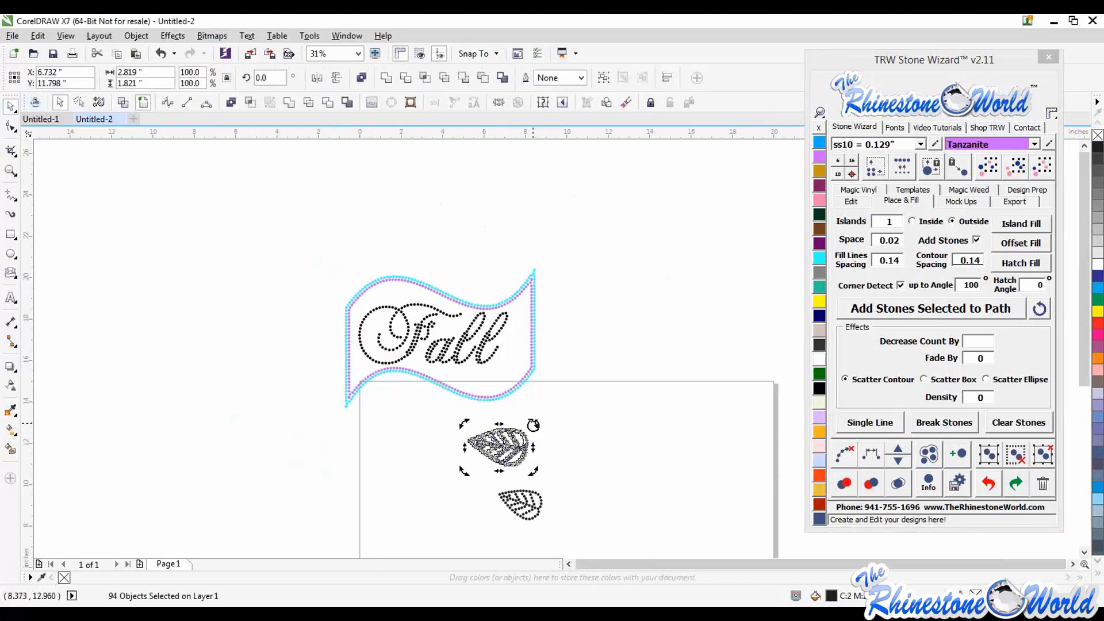
left_click_drag(533, 426, 461, 470)
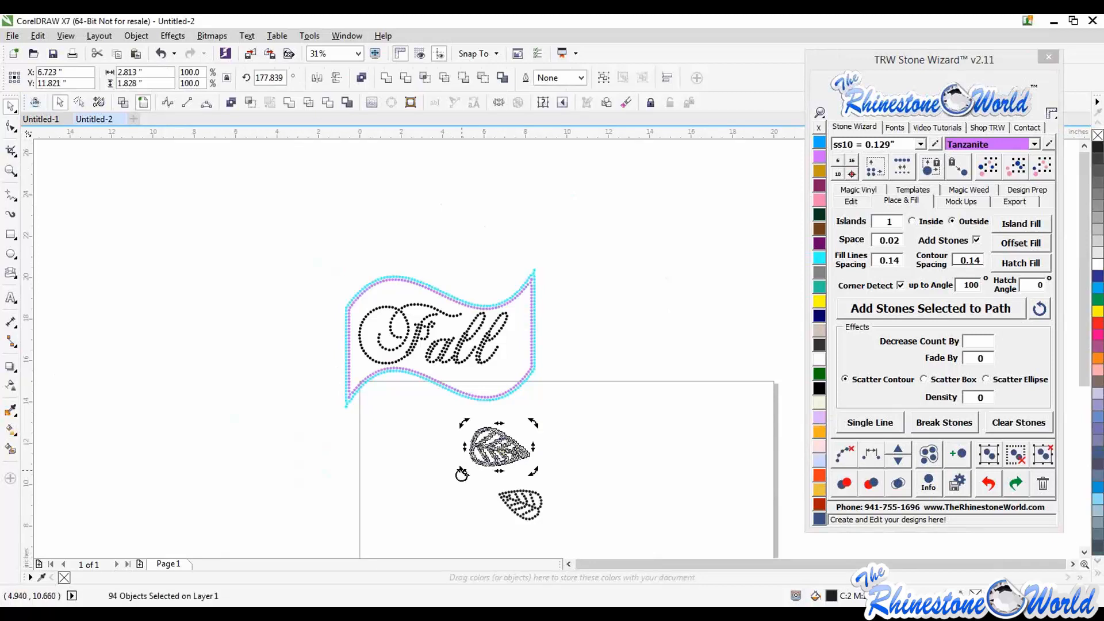
left_click(465, 484)
- Add three black stones in a row at the upper leaf's rounded end to form a stem
scroll(487, 471, "up", 8)
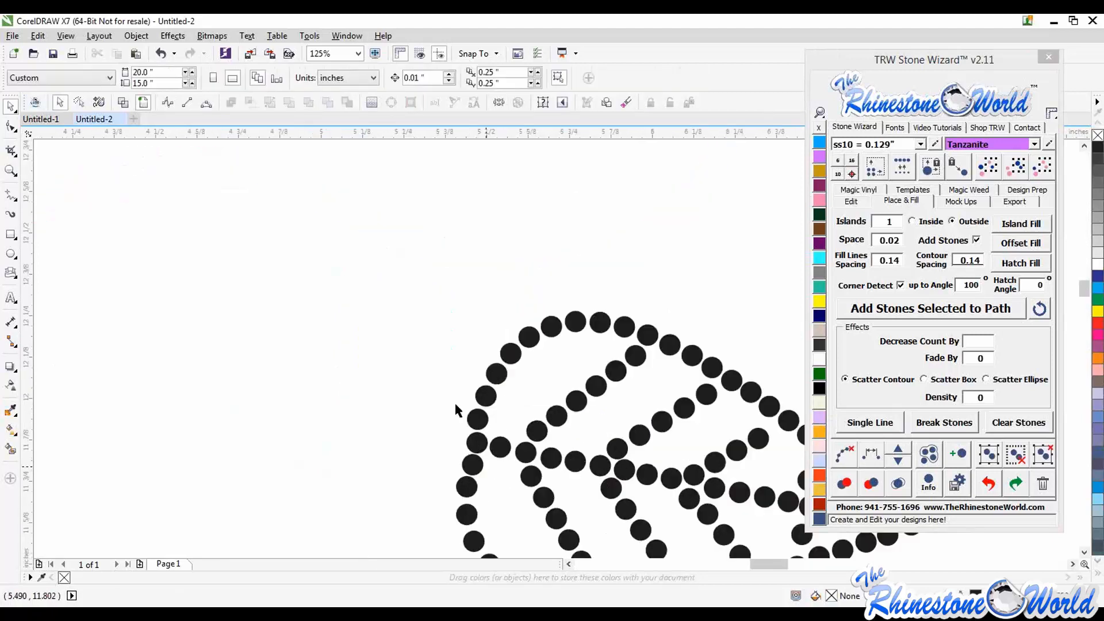
scroll(439, 345, "down", 3)
scroll(426, 306, "up", 1)
left_click_drag(448, 349, 353, 330)
left_click_drag(339, 326, 159, 334)
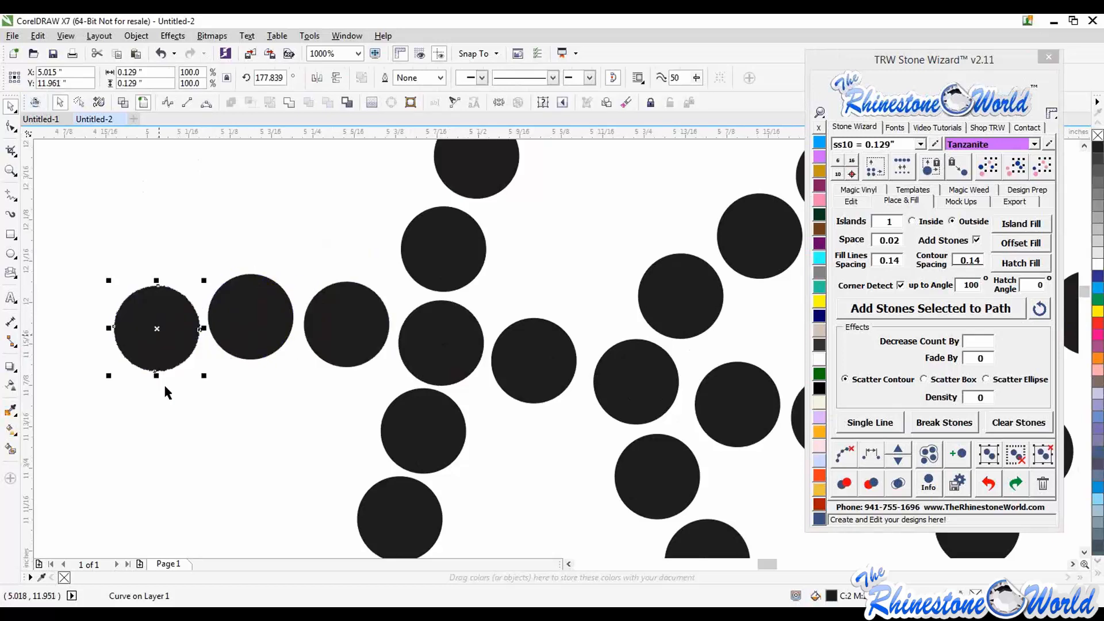
left_click(165, 382)
scroll(164, 382, "down", 4)
scroll(115, 336, "down", 5)
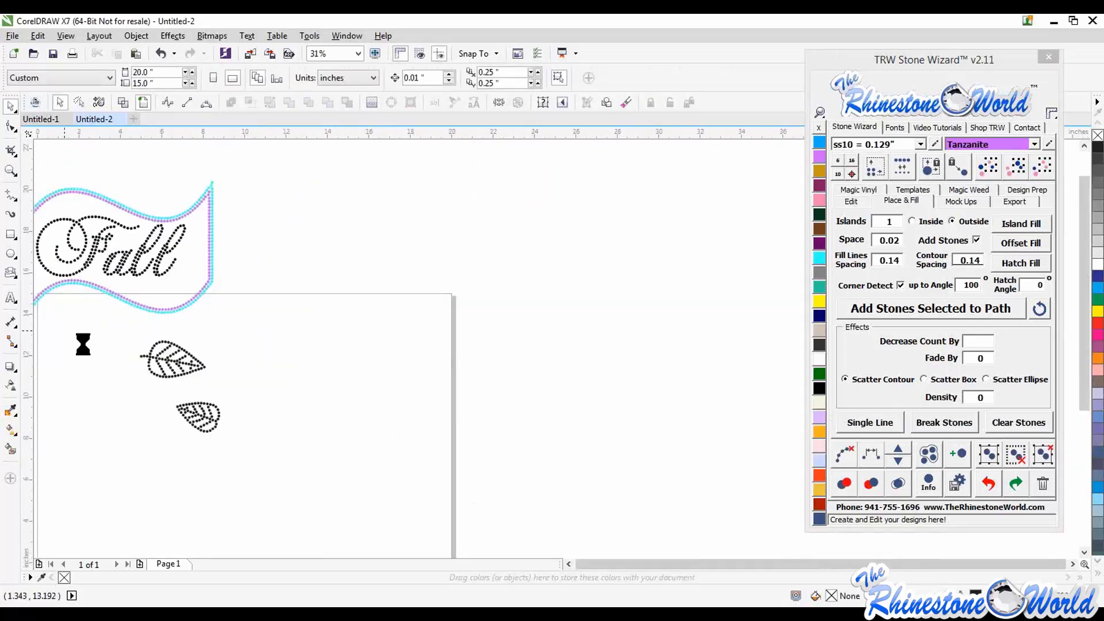
- Move the stemmed upper leaf onto the banner's lower-left corner and group its stones
scroll(101, 346, "up", 6)
scroll(101, 346, "down", 4)
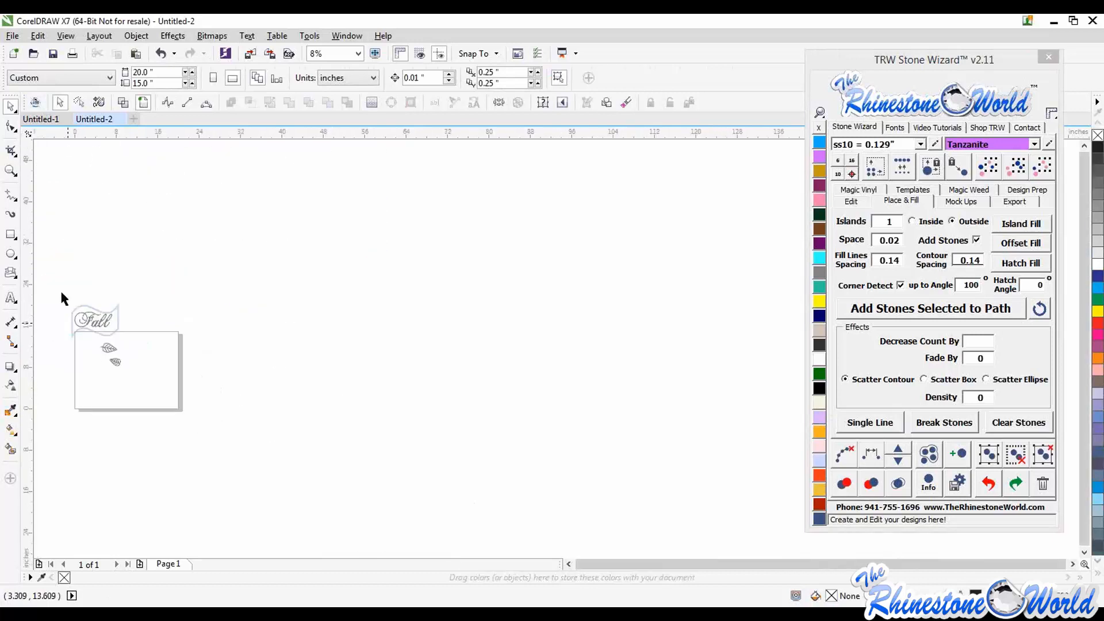
scroll(74, 351, "up", 3)
scroll(211, 406, "up", 1)
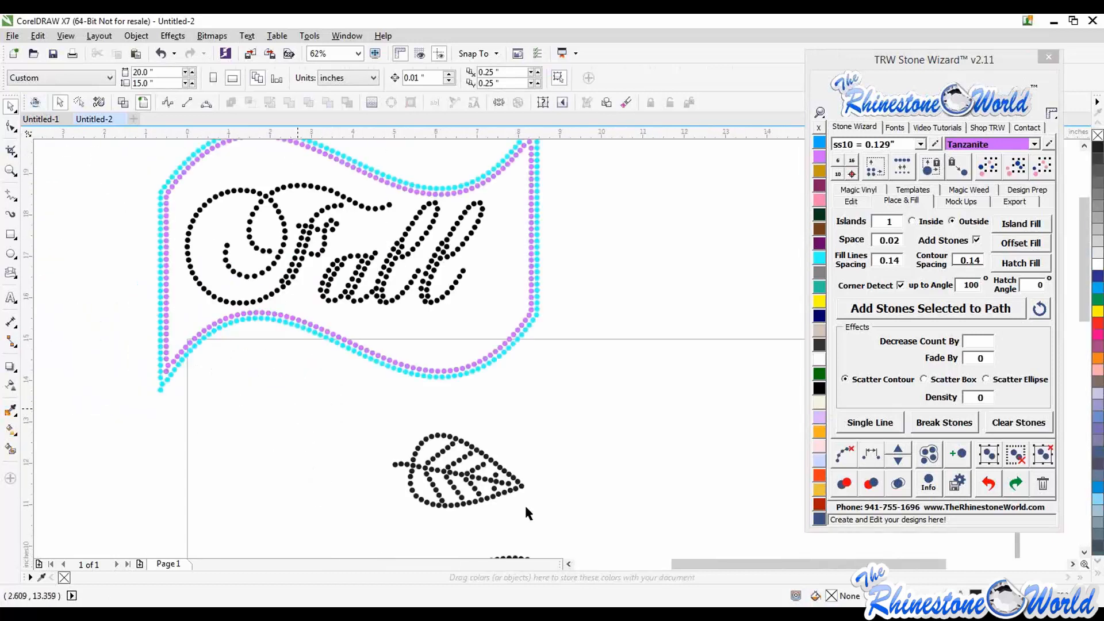
left_click_drag(543, 522, 543, 521)
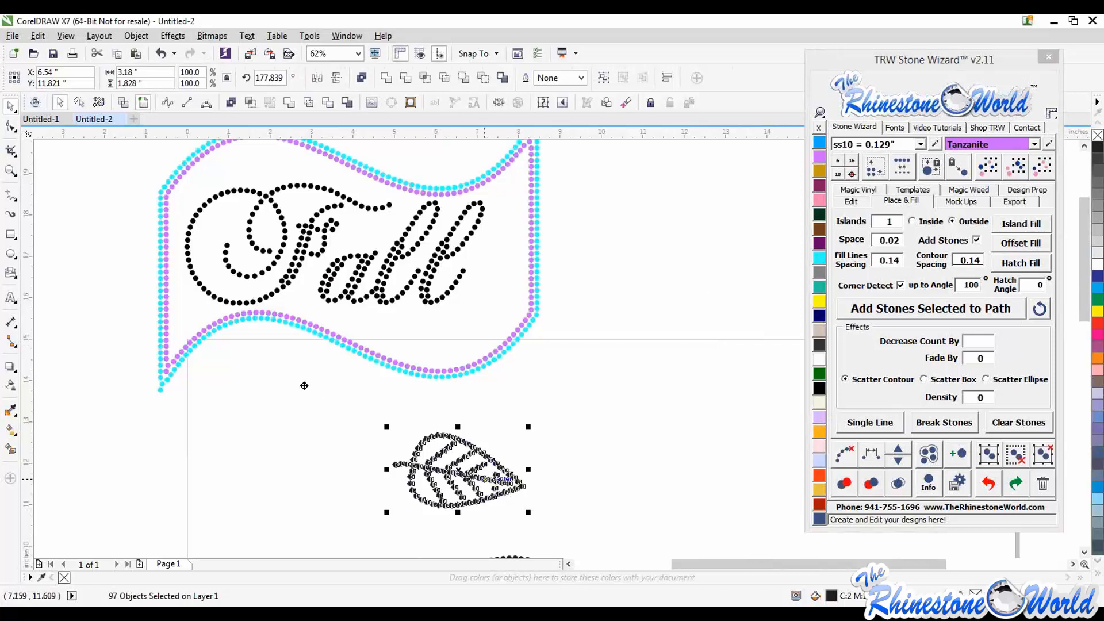
left_click_drag(472, 477, 264, 367)
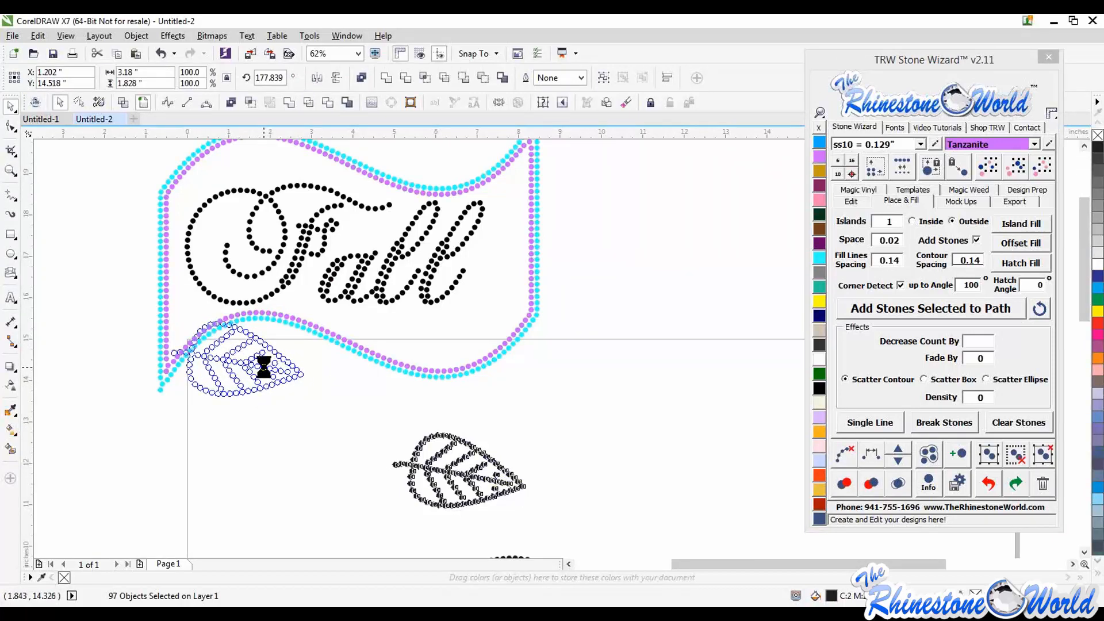
left_click(985, 456)
left_click(424, 458)
- Delete the banner outline stones overlapped by the leaf, and add one purple stone at the trimmed inner outline's end above the leaf
scroll(178, 323, "up", 3)
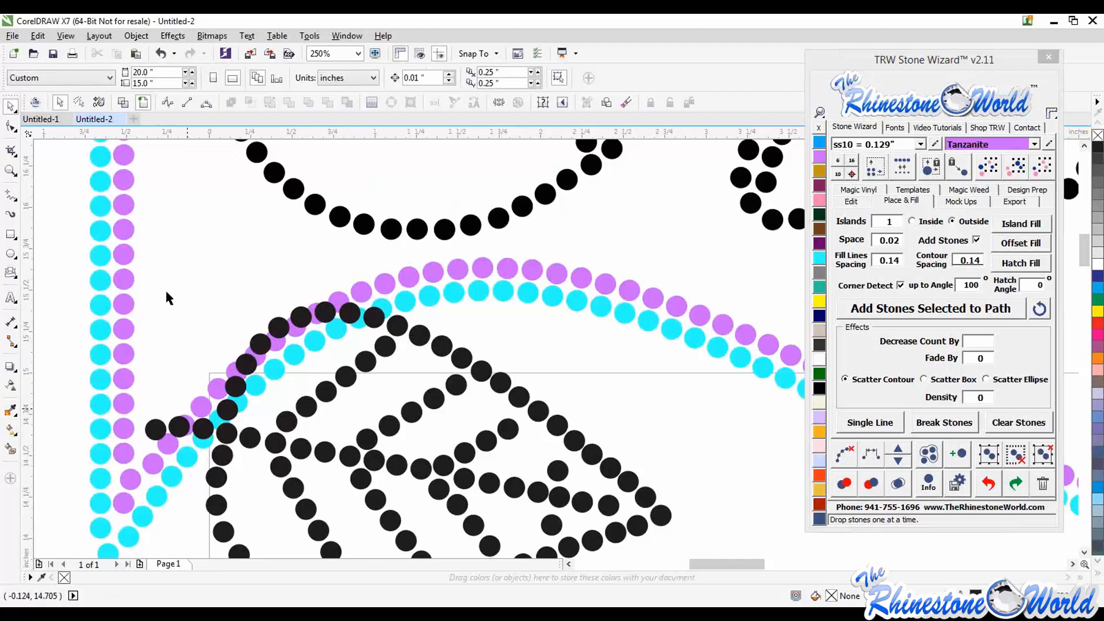
left_click_drag(159, 257, 374, 458)
key("Delete")
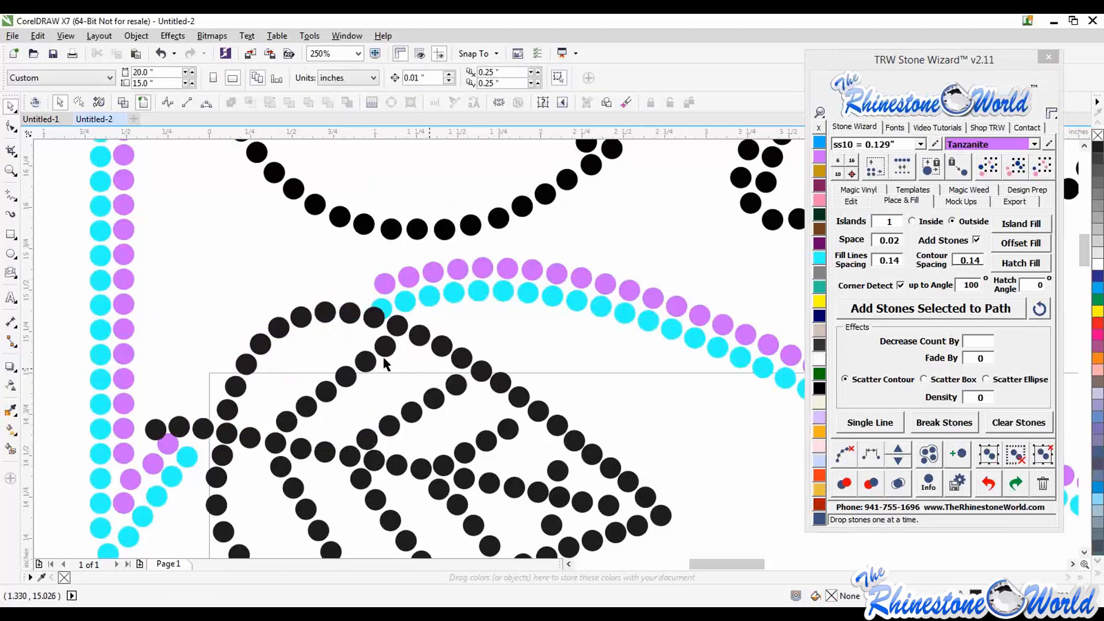
scroll(411, 276, "up", 5)
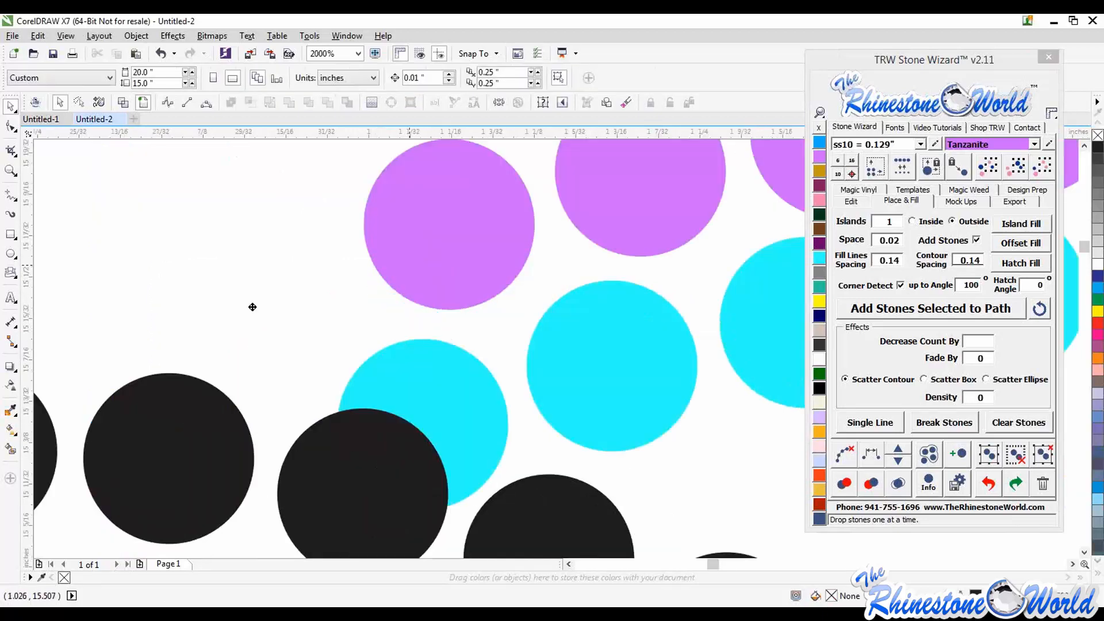
left_click(241, 345)
scroll(241, 345, "down", 6)
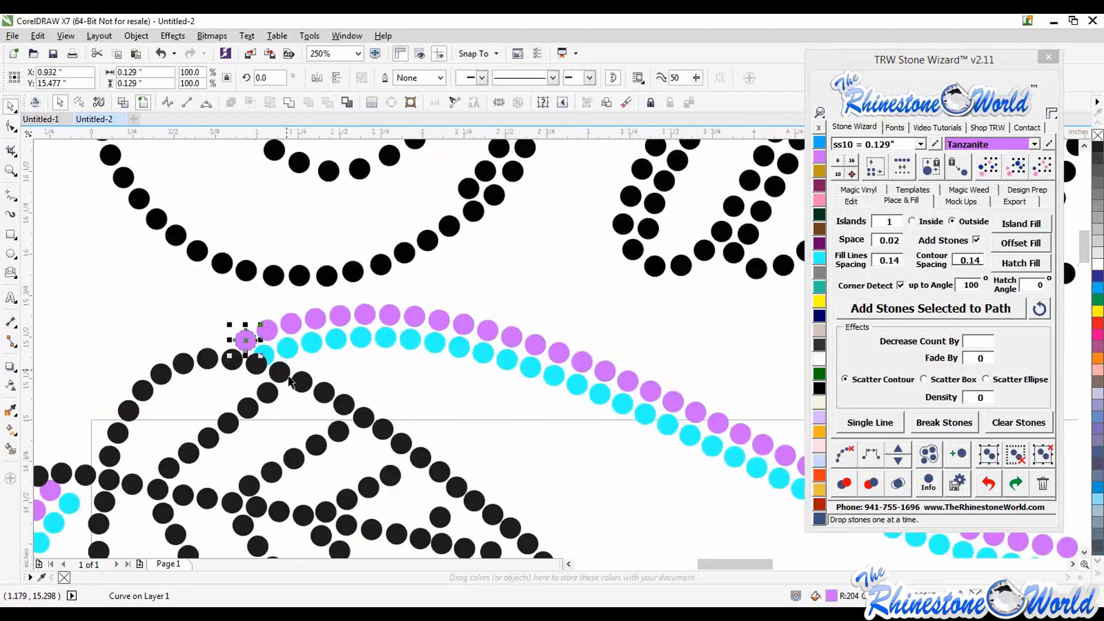
left_click(377, 404)
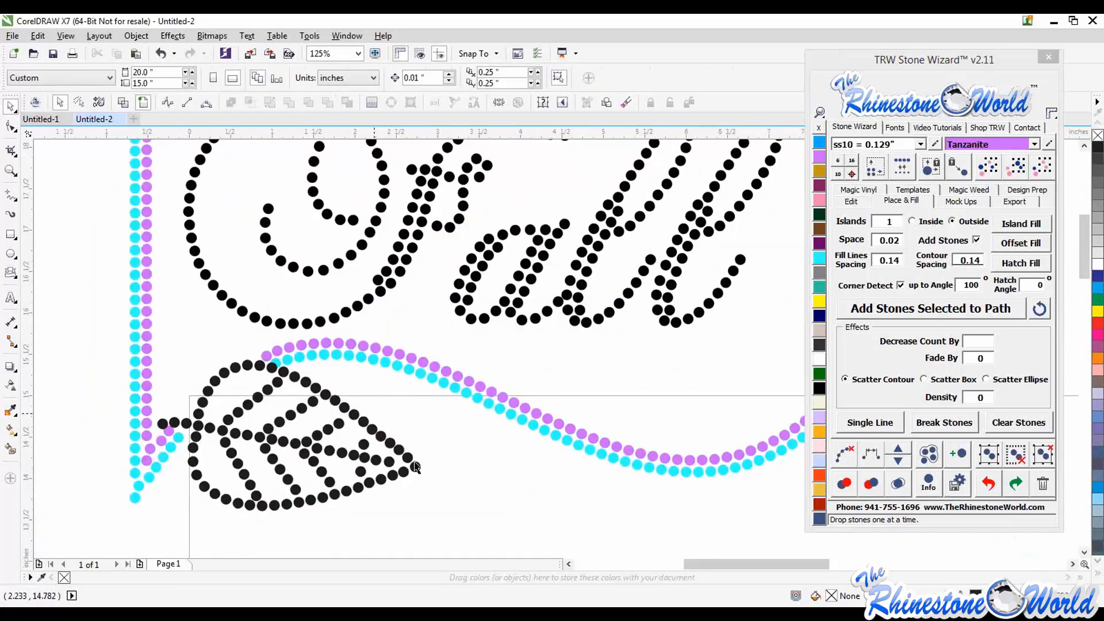
- Adjust the positions of the outline stones beside the leaf's stem at the banner's lower-left corner
scroll(375, 409, "down", 2)
scroll(316, 397, "up", 2)
scroll(308, 412, "up", 1)
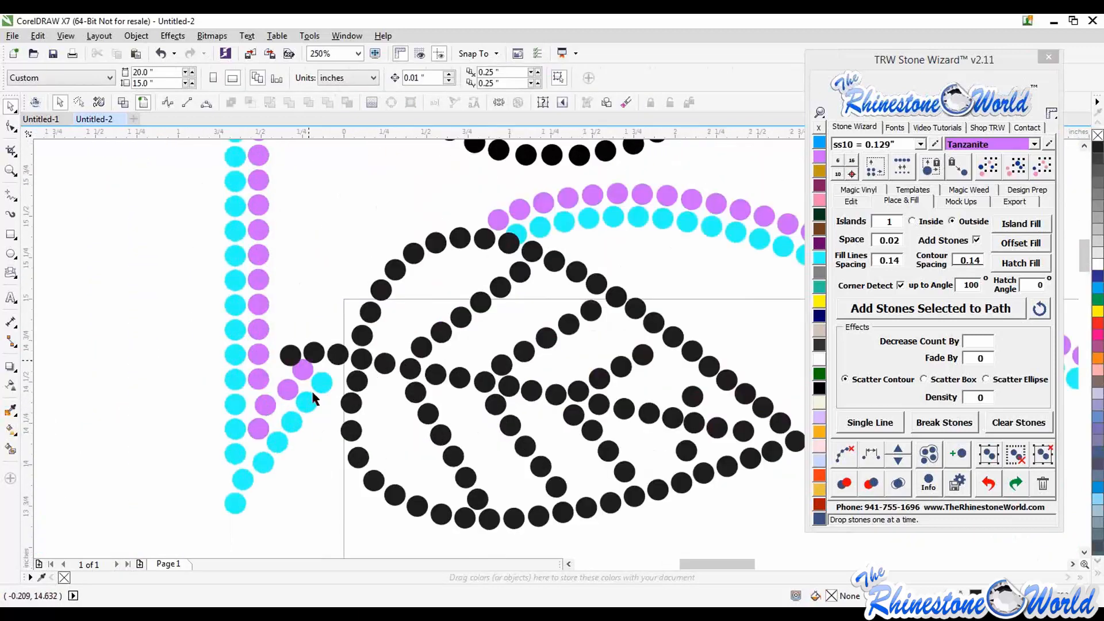
scroll(315, 397, "up", 2)
left_click(350, 431)
left_click(303, 384)
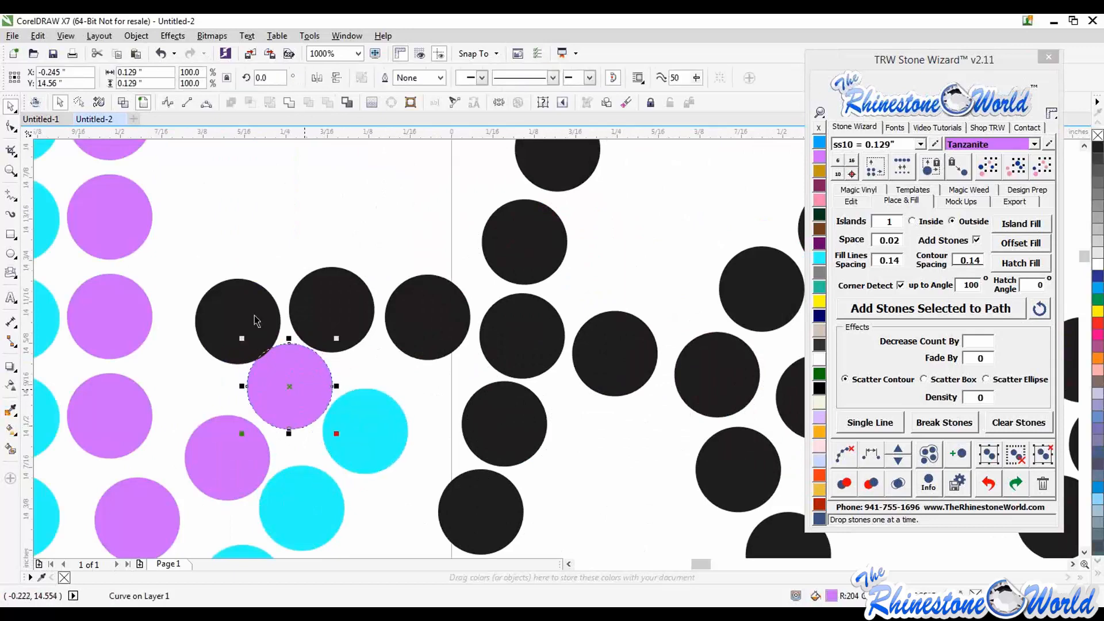
left_click_drag(399, 450, 416, 453)
left_click(429, 382)
scroll(429, 381, "down", 5)
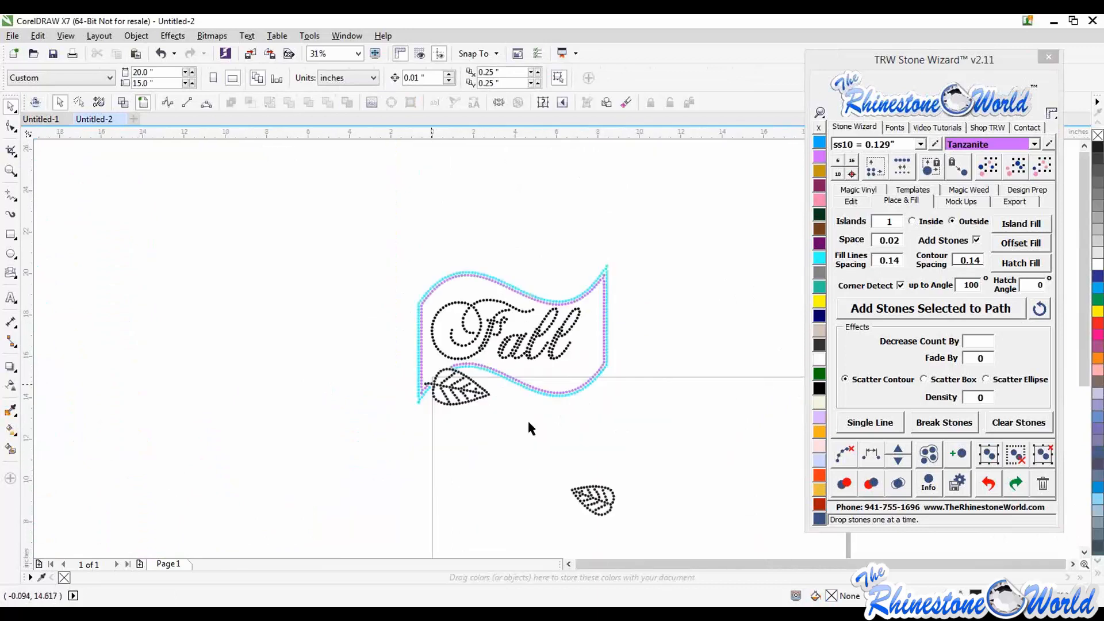
- Add three black stem stones to the rounded end of the smaller leaf and group all its stones
left_click_drag(542, 454, 630, 530)
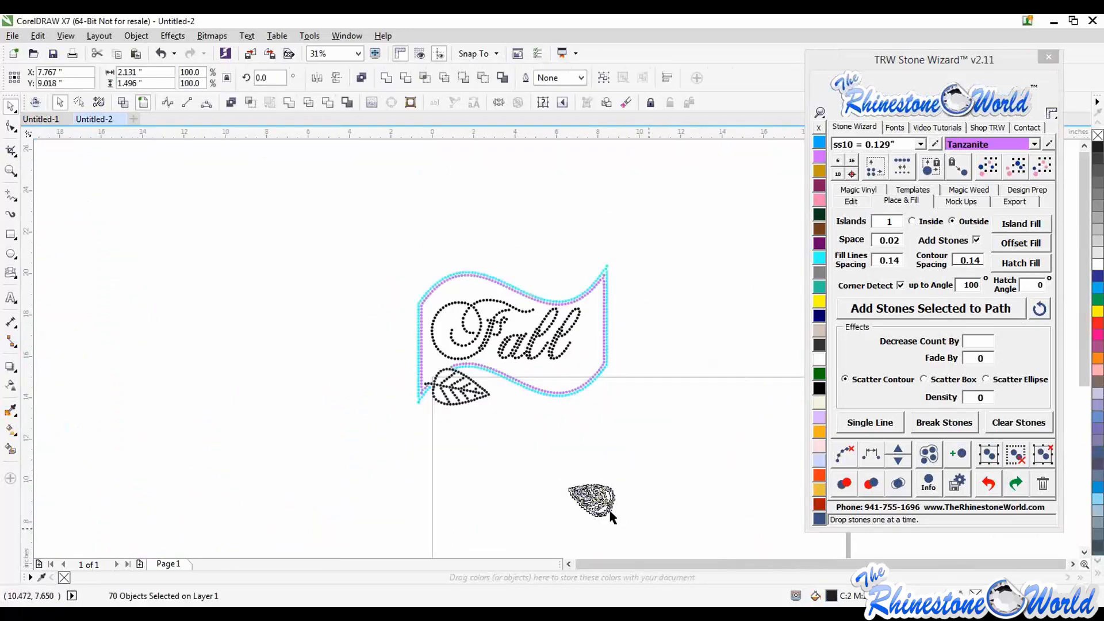
scroll(609, 512, "up", 2)
scroll(610, 512, "up", 3)
left_click(728, 318)
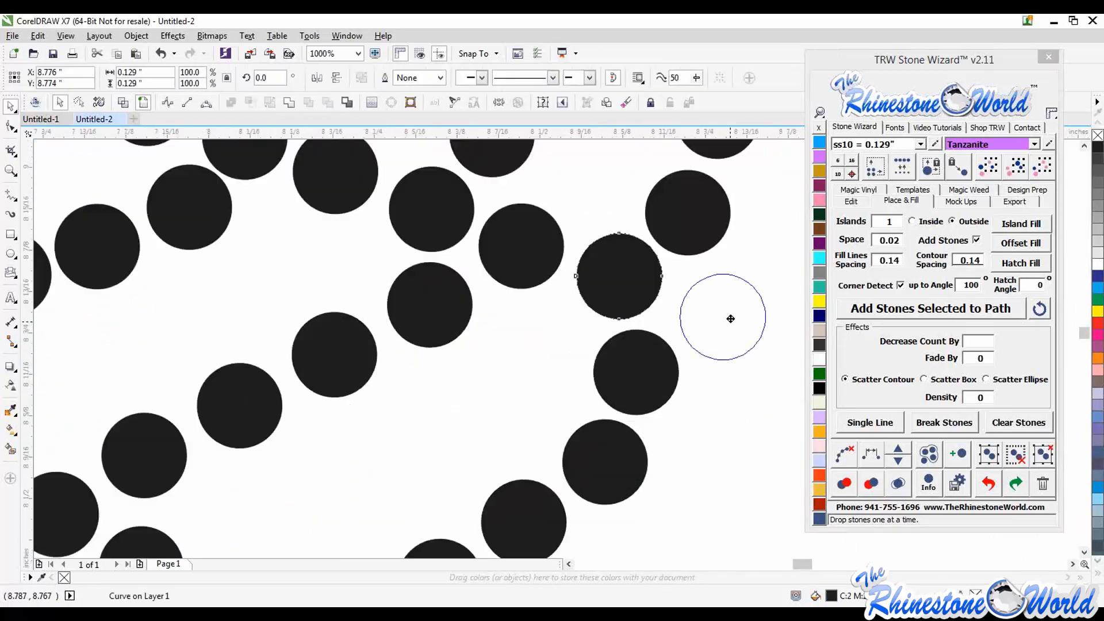
scroll(730, 318, "down", 3)
scroll(742, 317, "up", 3)
left_click_drag(541, 283, 630, 327)
left_click_drag(637, 323, 741, 339)
left_click(616, 433)
scroll(616, 433, "down", 3)
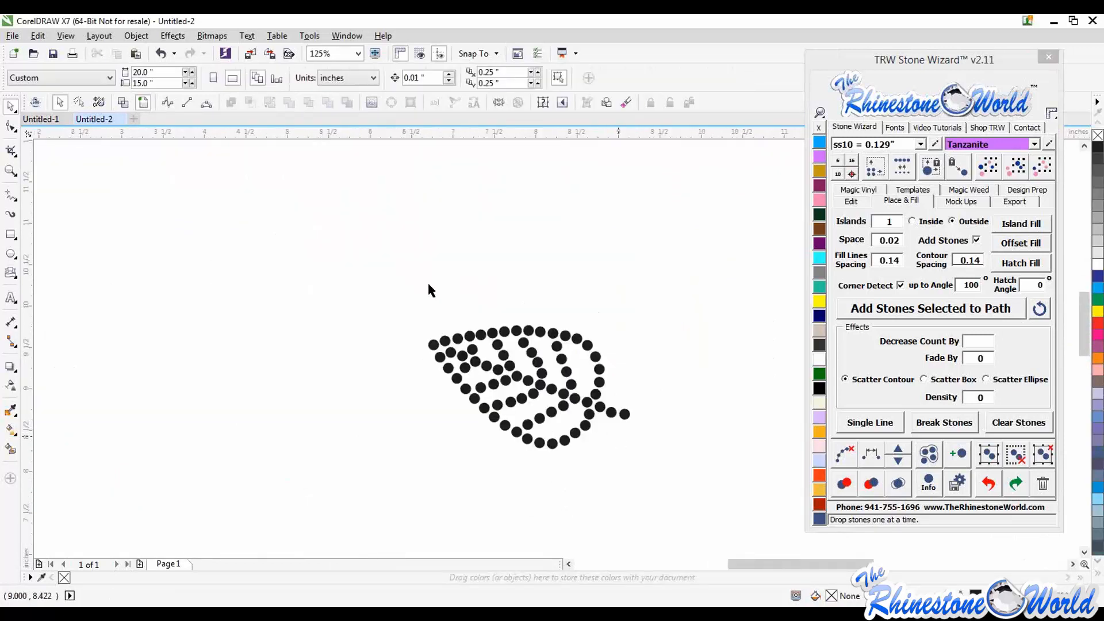
left_click_drag(397, 285, 688, 472)
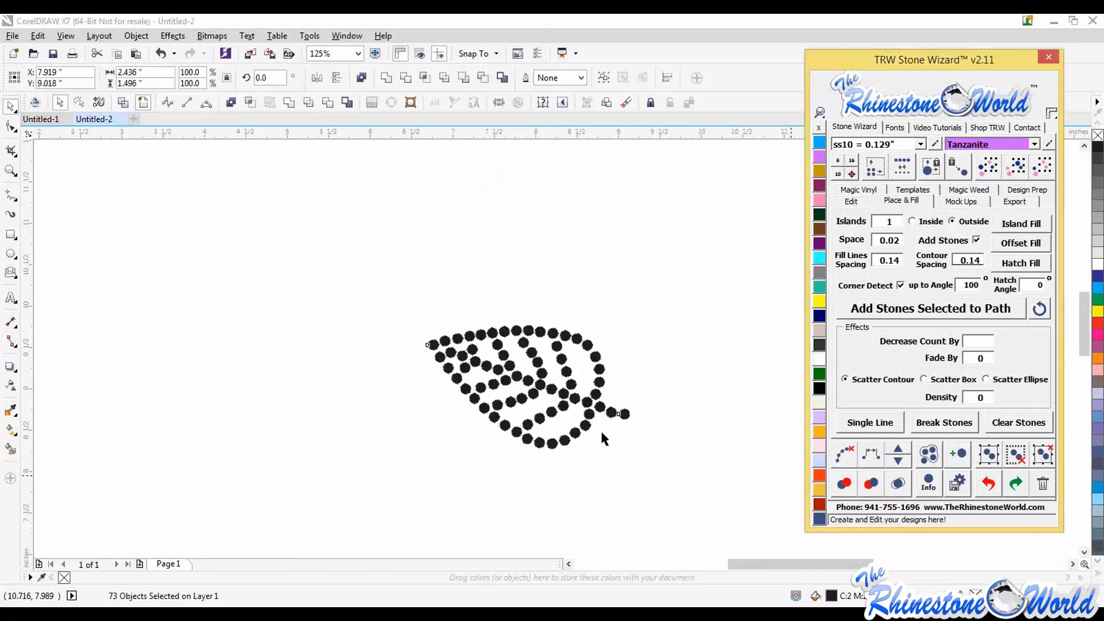
key("ctrl+g")
- Move the smaller leaf to the banner's right end beside "Fall" and rotate it to about 332 degrees
scroll(620, 449, "down", 3)
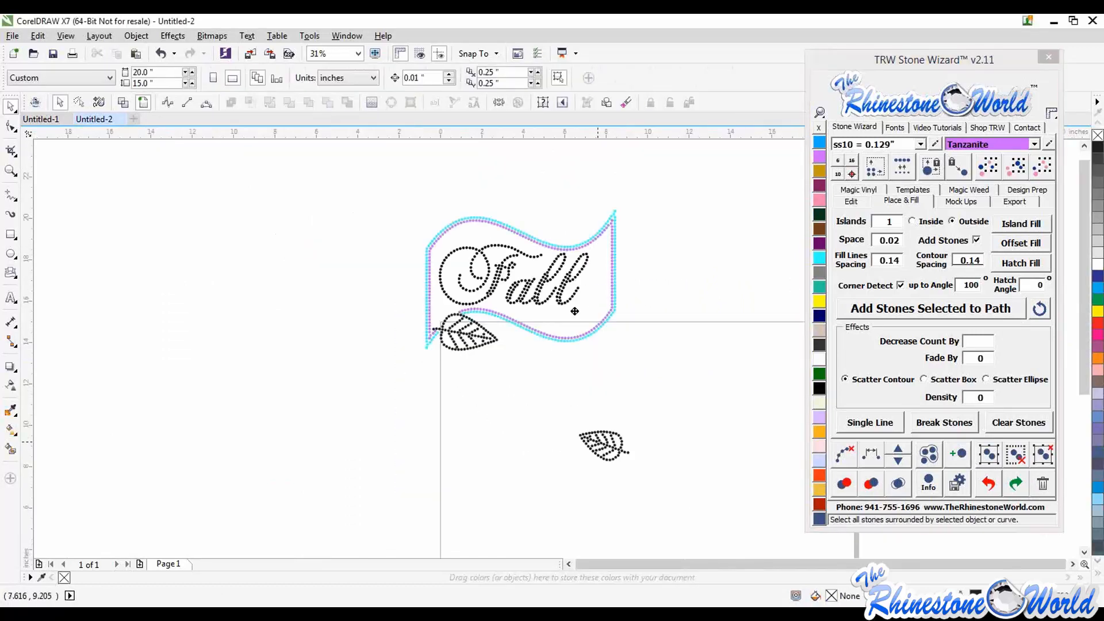
left_click_drag(598, 446, 600, 301)
left_click(608, 382)
left_click(633, 276)
- Nudge the "Fall" rhinestone text left inside the banner to an X position of 3.234"
scroll(633, 276, "up", 1)
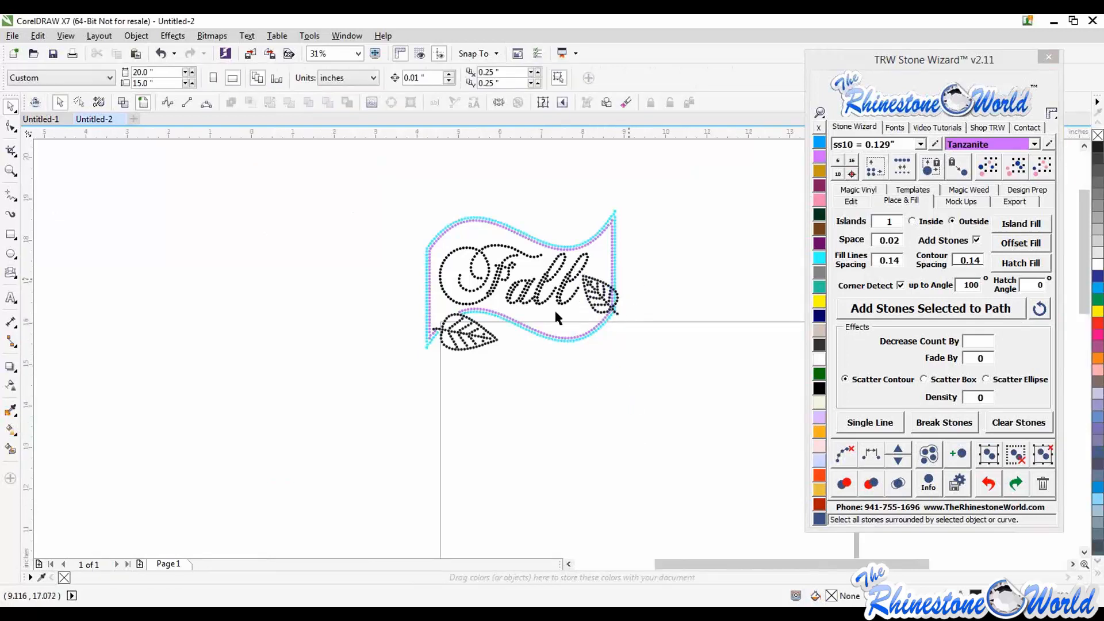
left_click(399, 290)
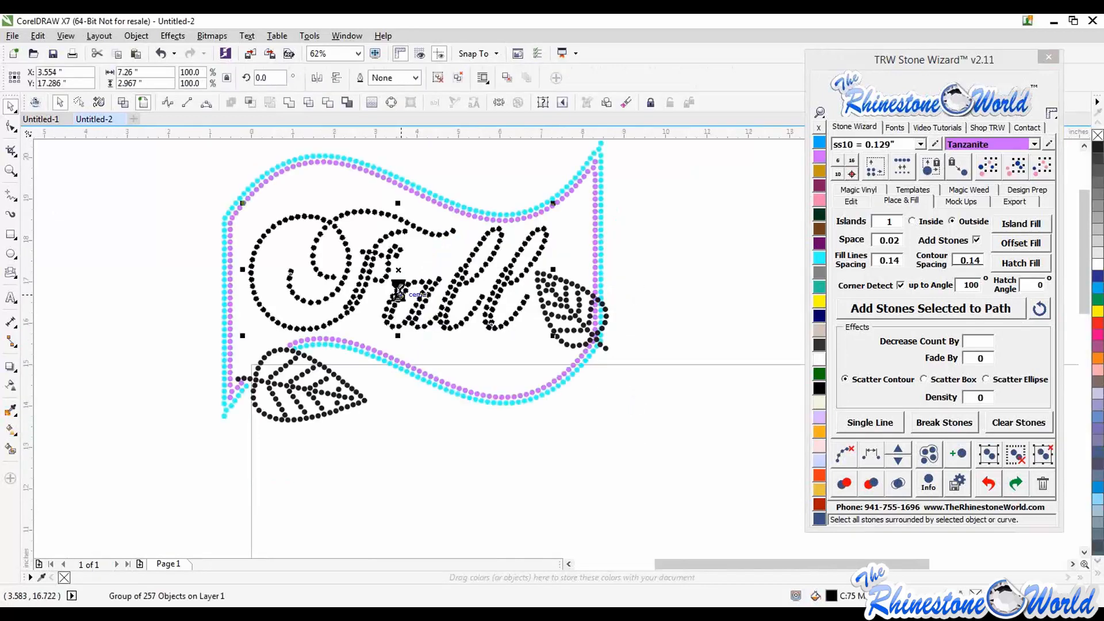
key("Left")
key("Left")
key("Left")
key("Left")
key("Left")
key("Left")
key("Left")
key("Left")
key("Left")
key("Left")
key("Left")
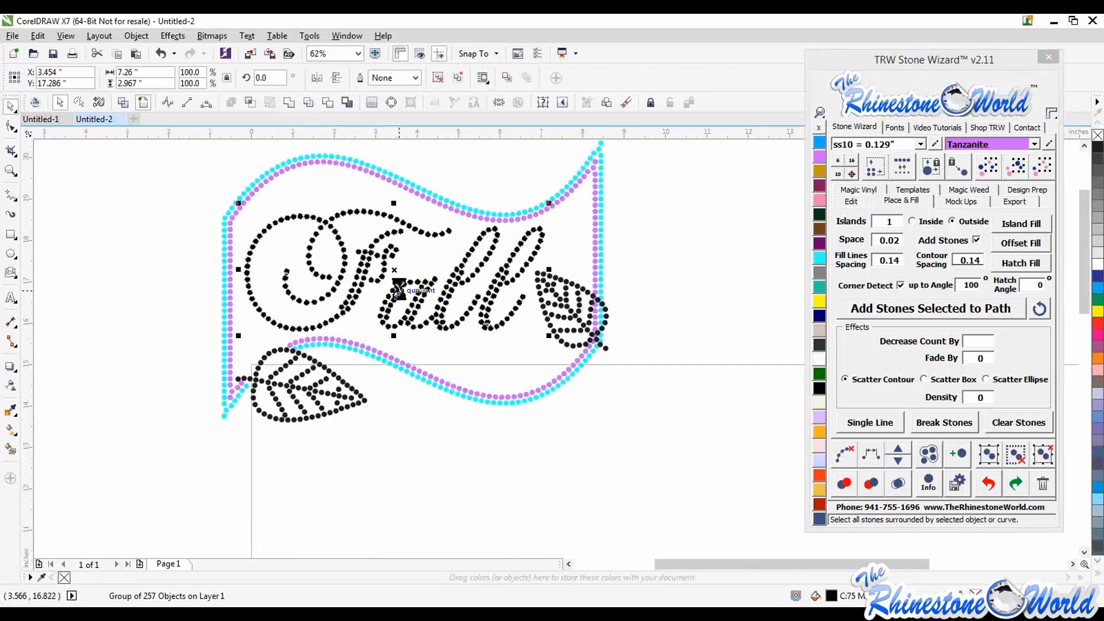
key("Left")
key("Left")
key("Left")
key("Left")
key("Left")
key("Left")
key("Left")
key("Left")
key("Left")
key("Left")
key("Left")
key("Left")
key("Left")
key("Left")
key("Left")
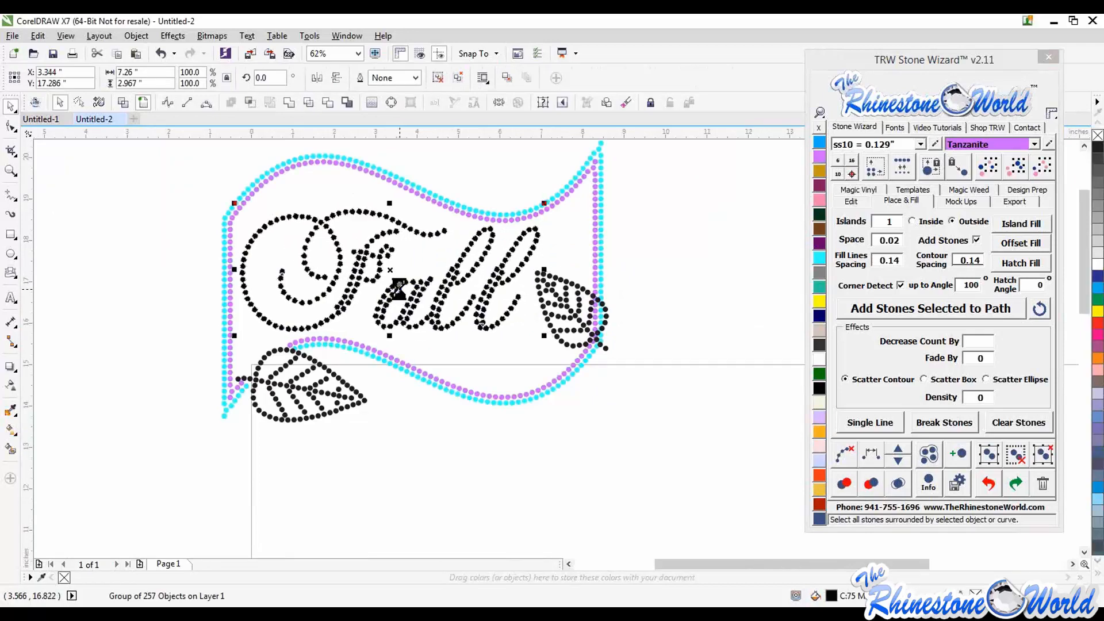
key("Left")
key("Left")
key("Left")
key("Left")
key("Left")
key("Left")
key("Left")
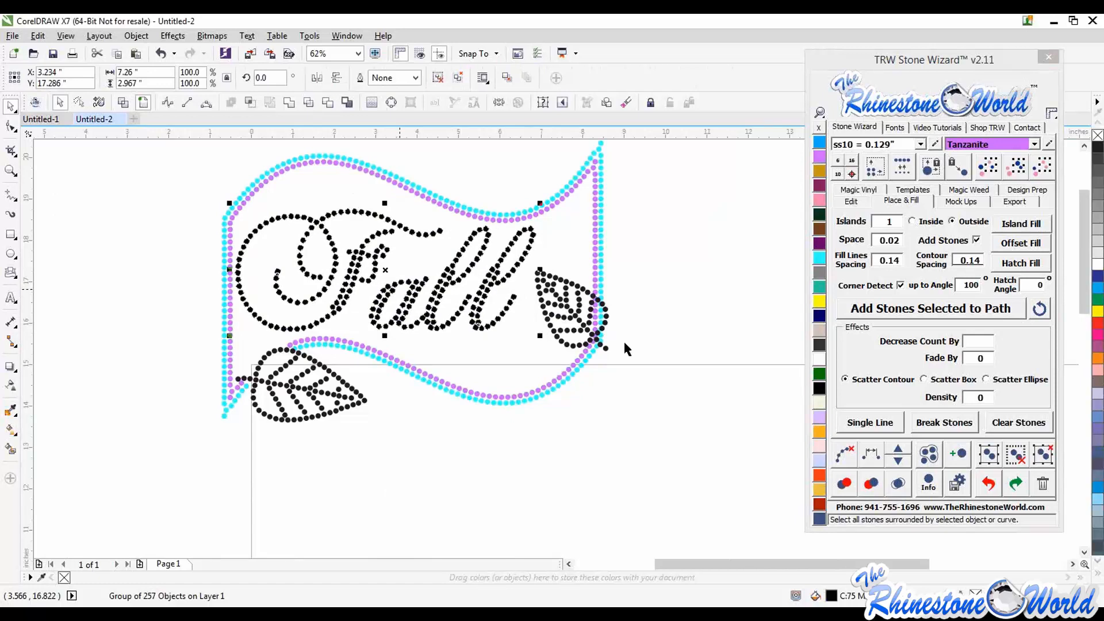
- Rotate the smaller leaf to about 75 degrees and shift it left, fully inside the banner's right end
left_click(576, 322)
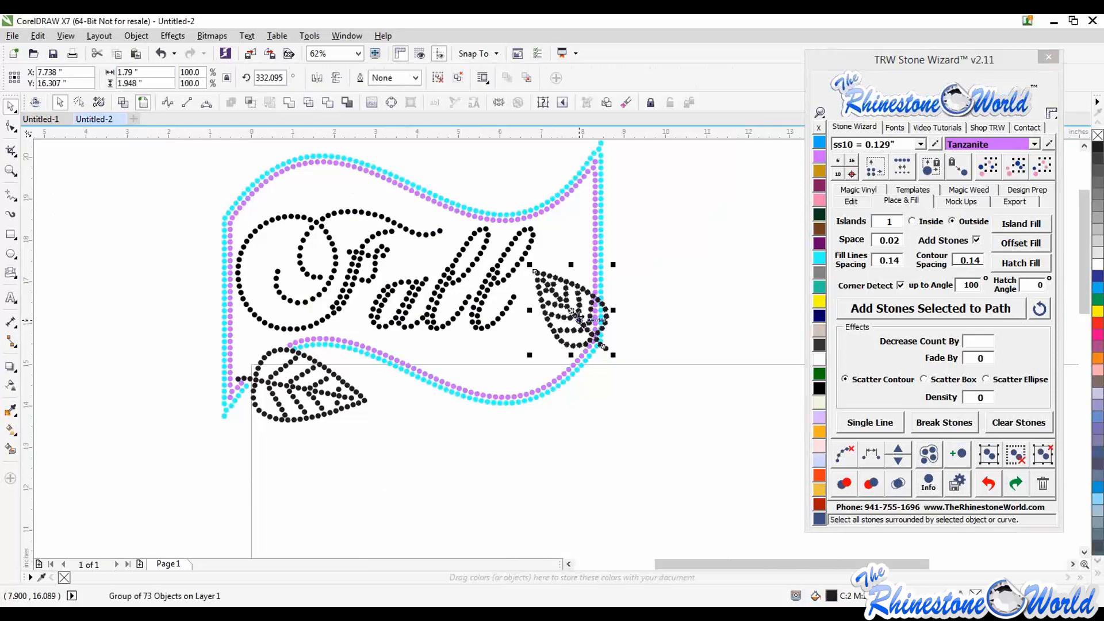
left_click(577, 316)
left_click_drag(613, 264, 529, 287)
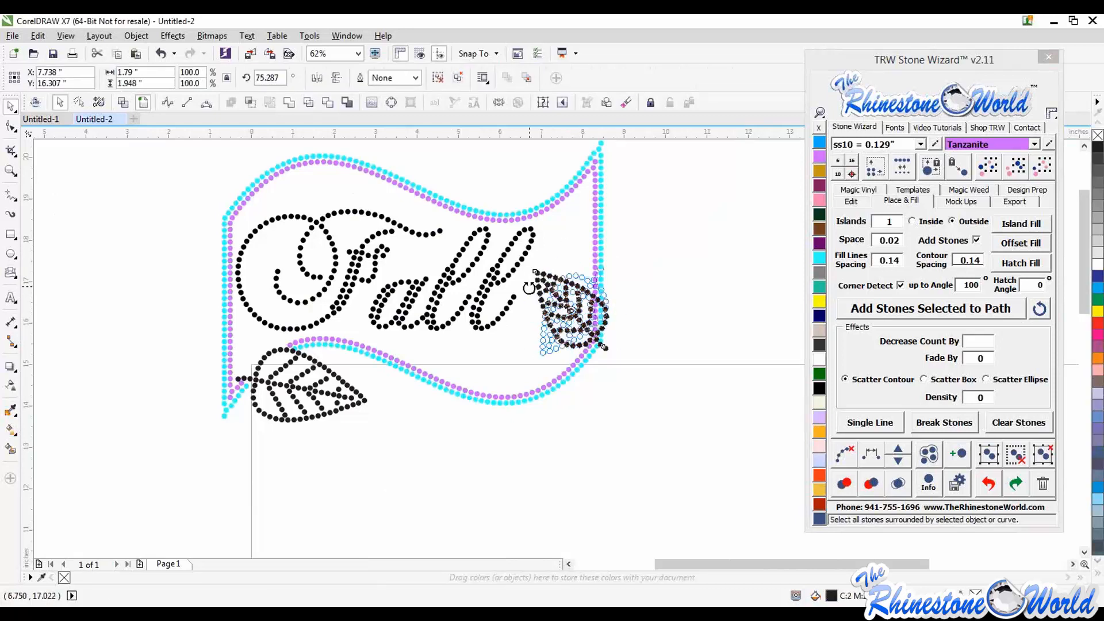
left_click_drag(670, 371, 670, 379)
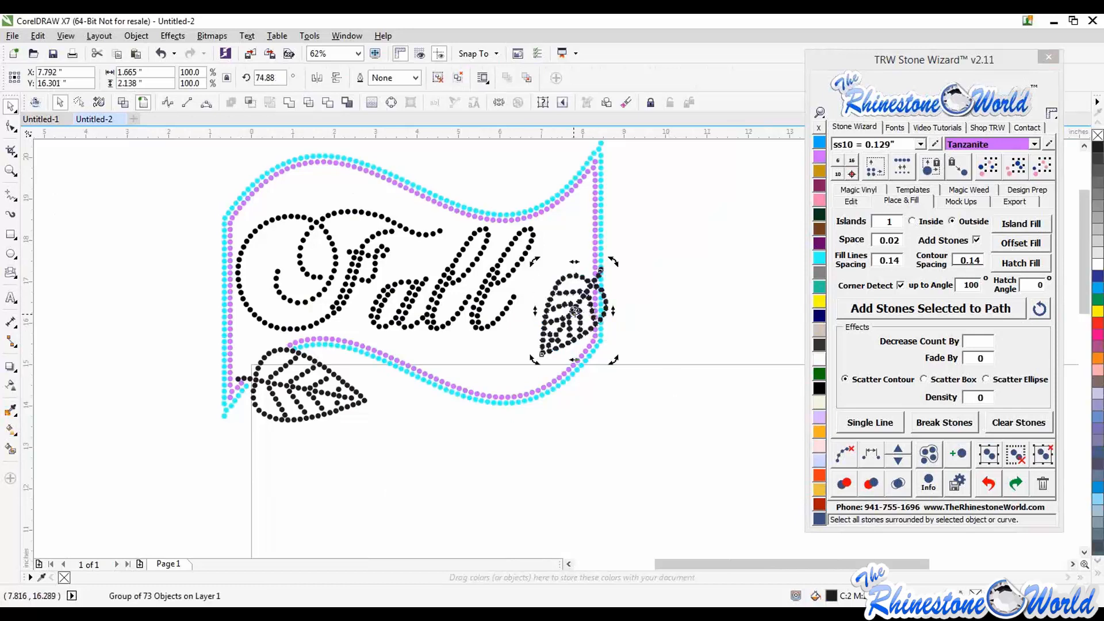
left_click_drag(578, 319, 559, 309)
left_click(657, 387)
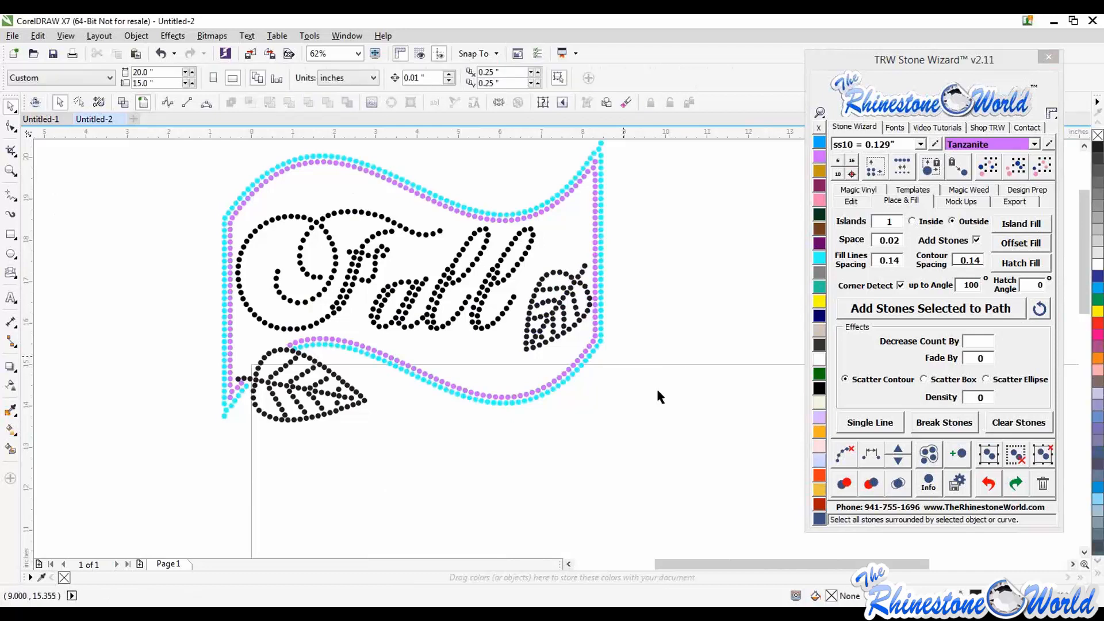
- Select the whole "Fall" design and move it onto the upper-left area of the page
scroll(657, 389, "down", 2)
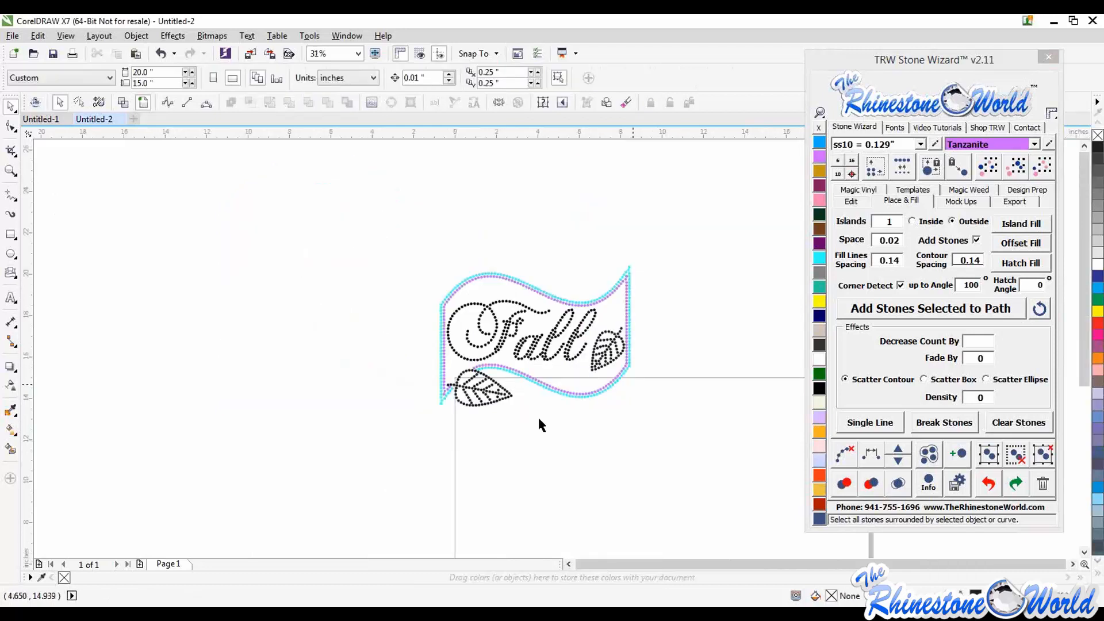
left_click_drag(337, 238, 574, 381)
scroll(622, 523, "down", 4)
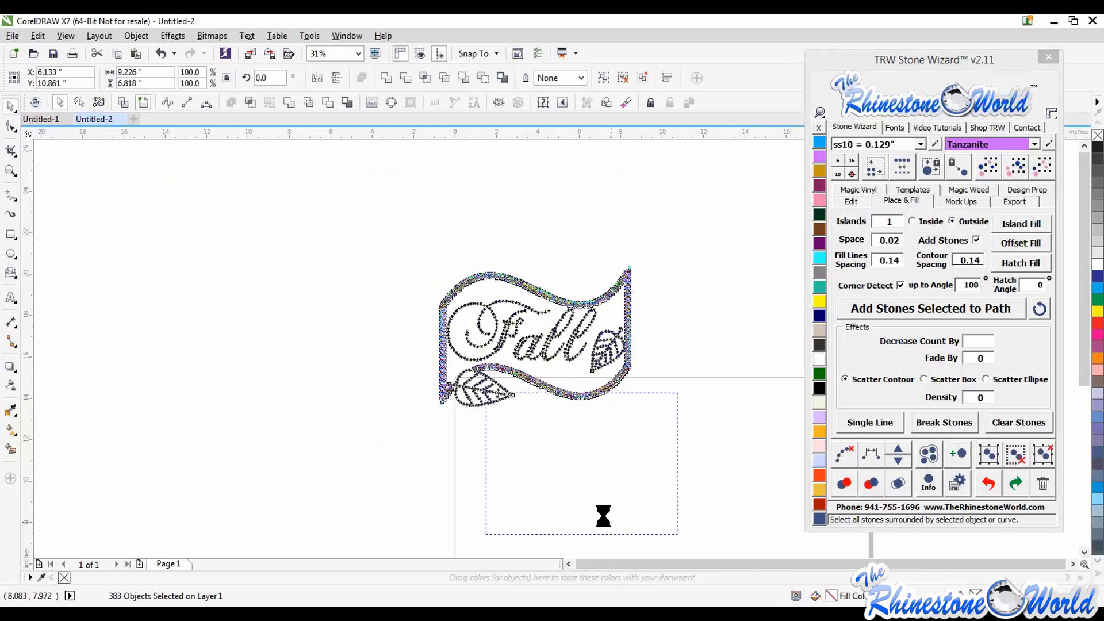
left_click(599, 526)
scroll(616, 506, "up", 4)
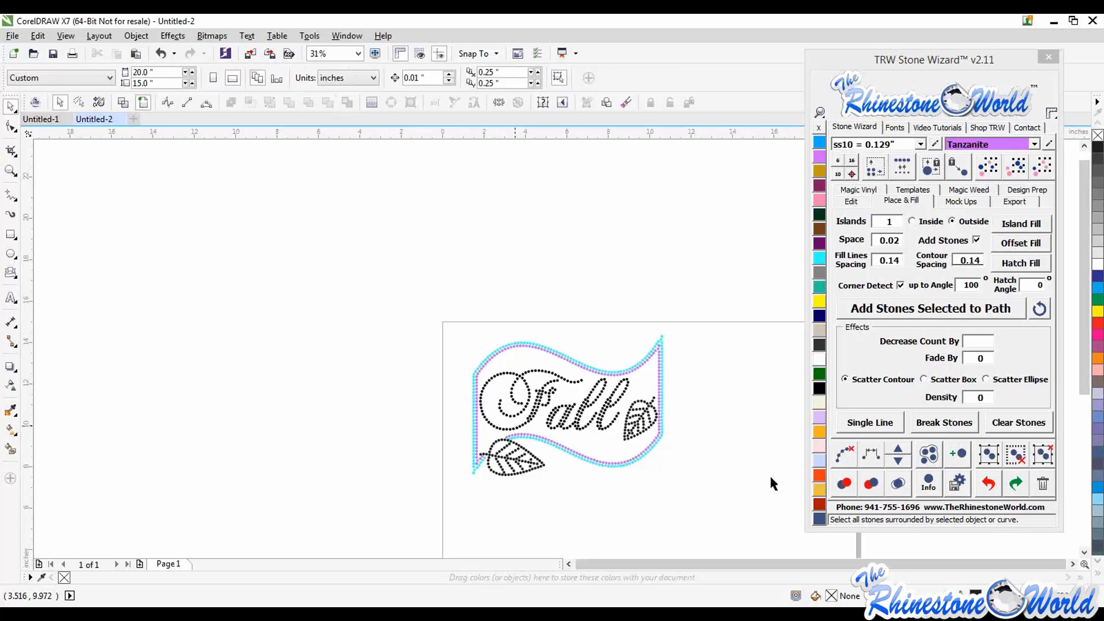
- Recolour the stones of both leaves Topaz
left_click(650, 427)
scroll(649, 422, "up", 2)
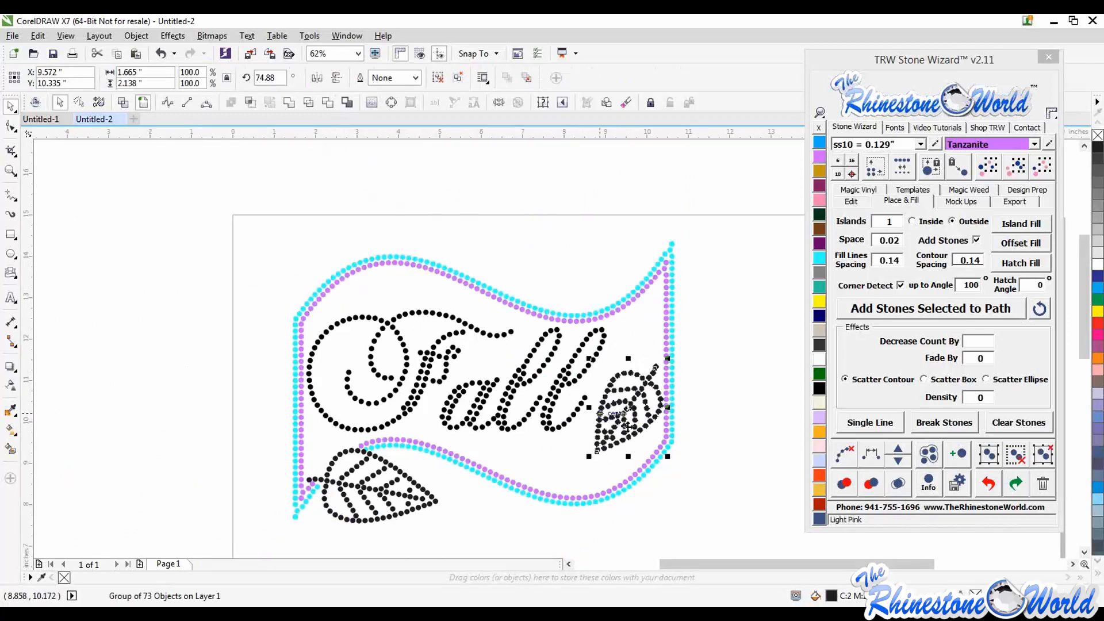
scroll(631, 425, "up", 4)
left_click(658, 489)
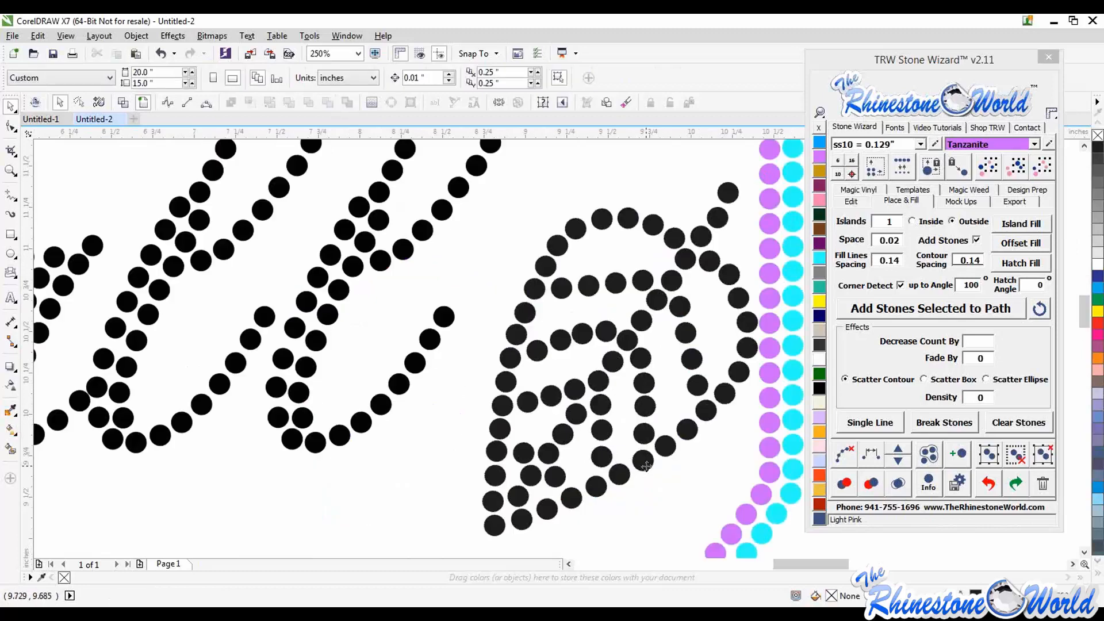
left_click(579, 330)
scroll(617, 341, "down", 4)
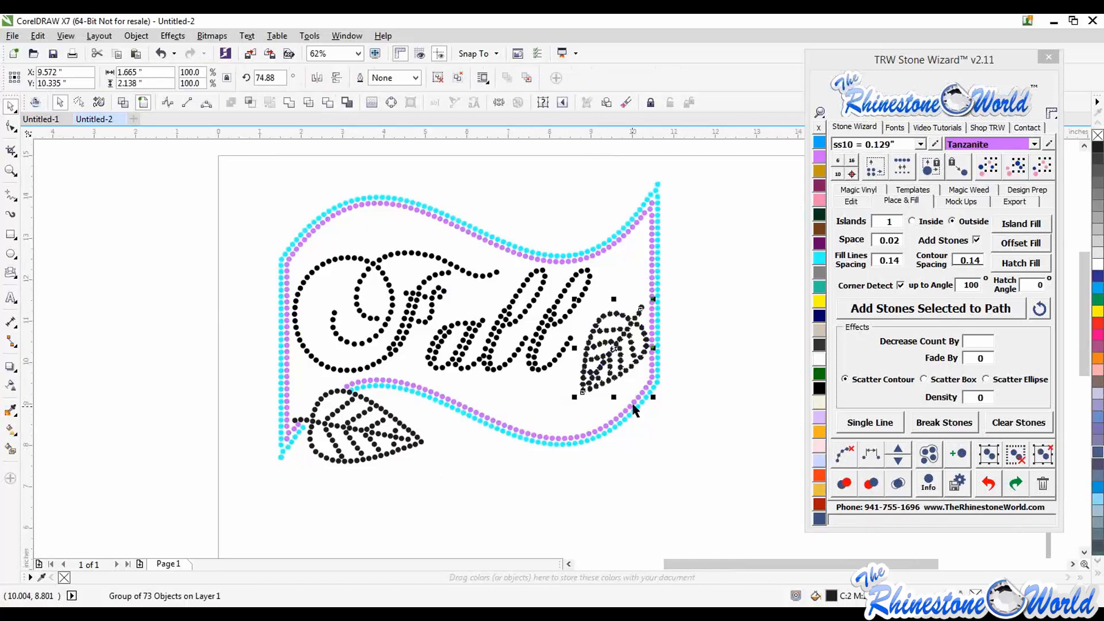
left_click(415, 438, "shift")
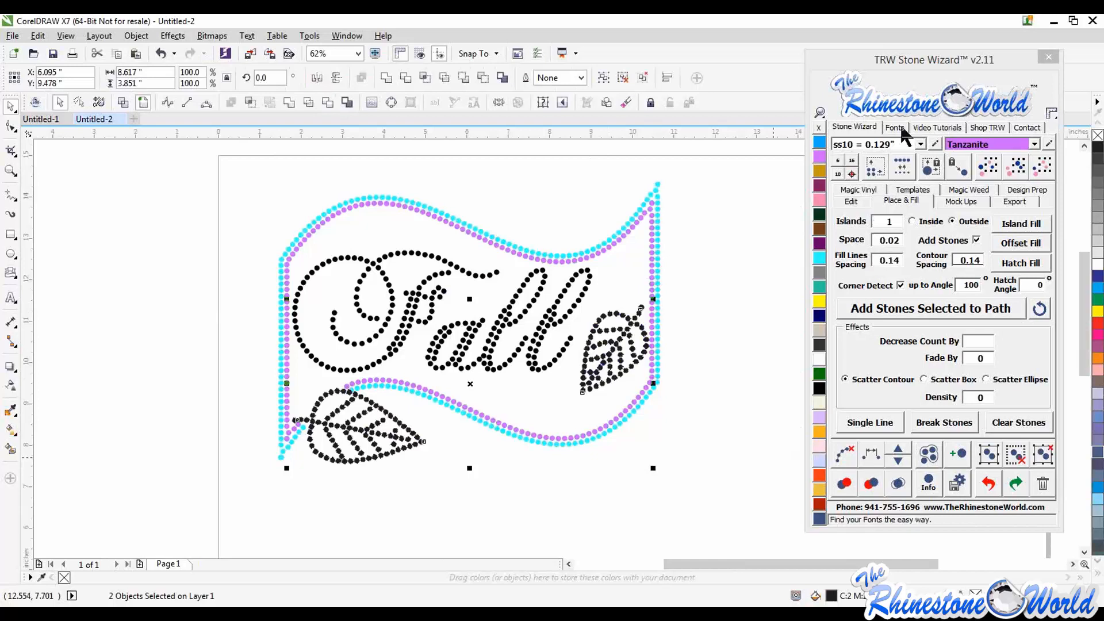
left_click(1034, 144)
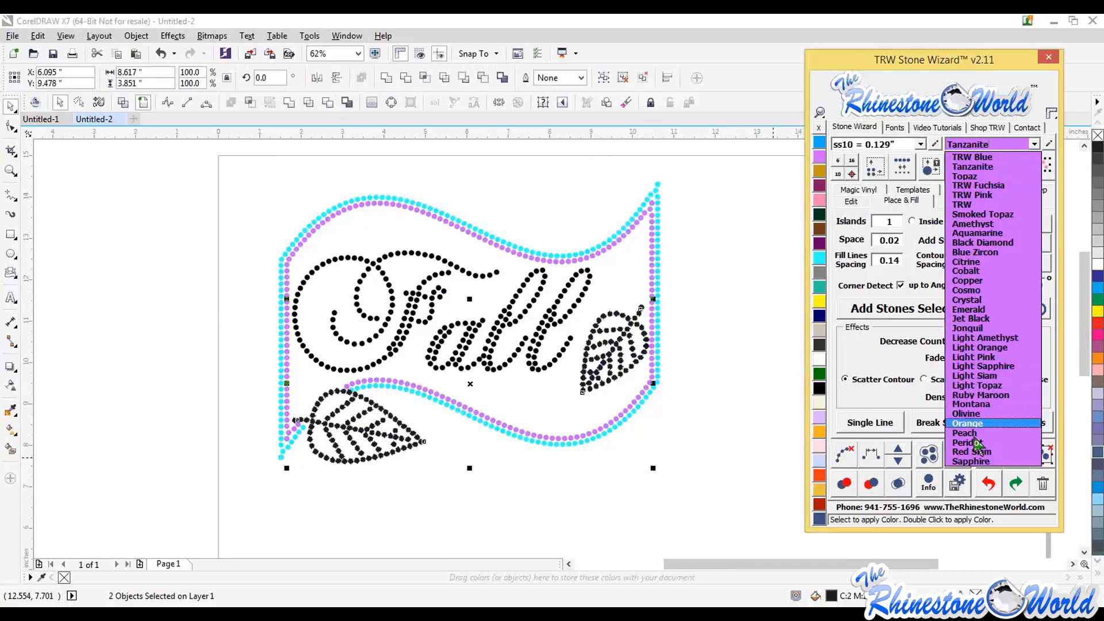
left_click(966, 176)
left_click(722, 353)
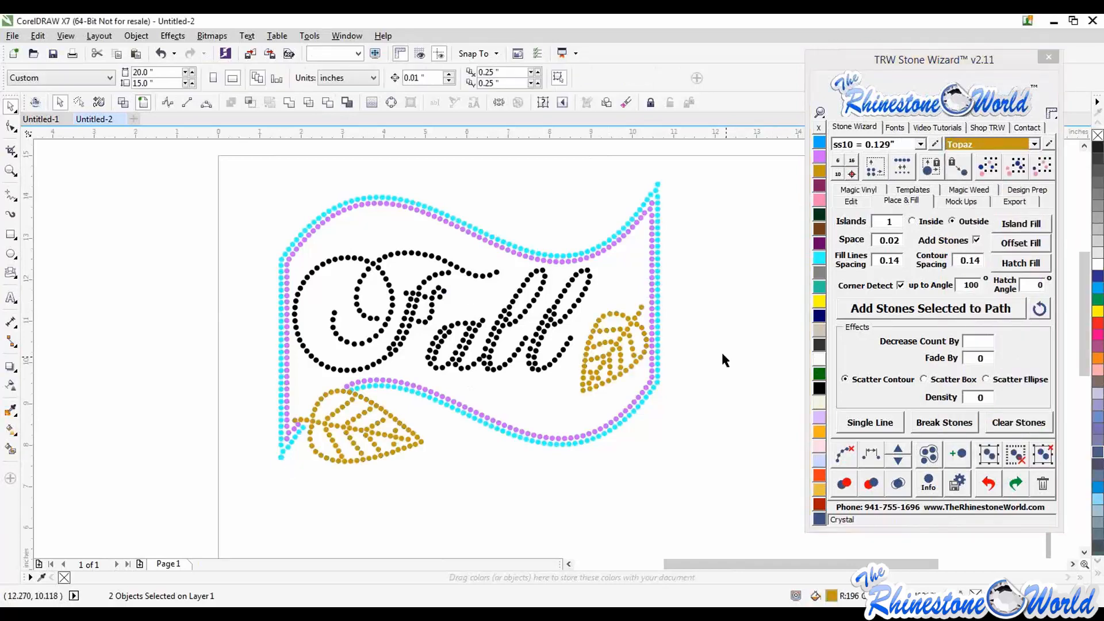
- Nudge the "Fall" rhinestone text slightly down to a Y position of 11.194" and recolour it Orange
left_click(533, 349)
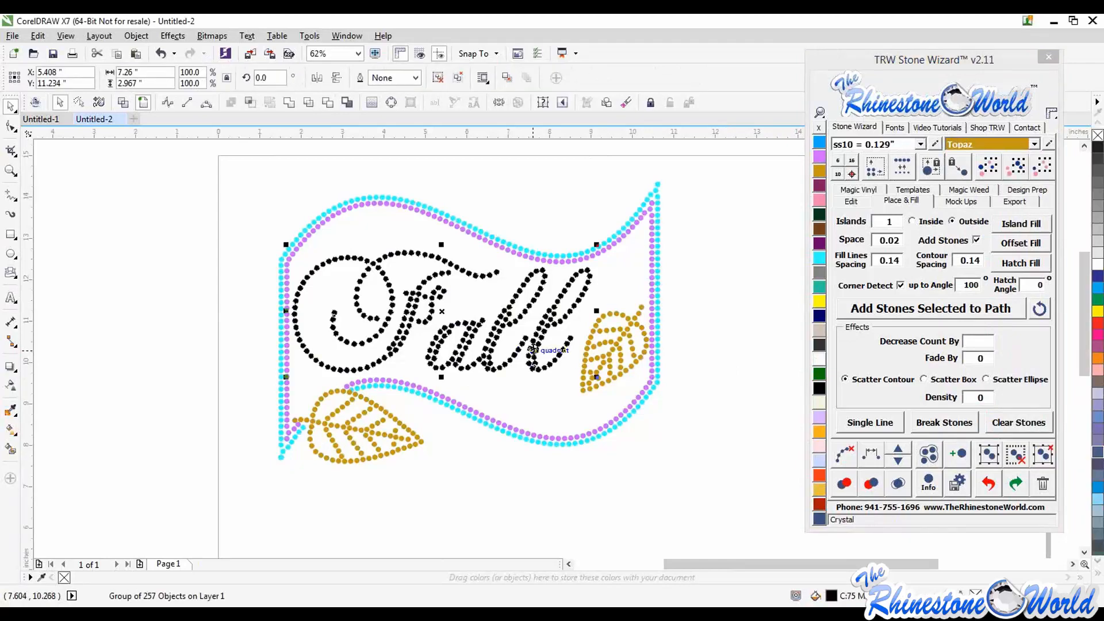
left_click_drag(533, 349, 534, 348)
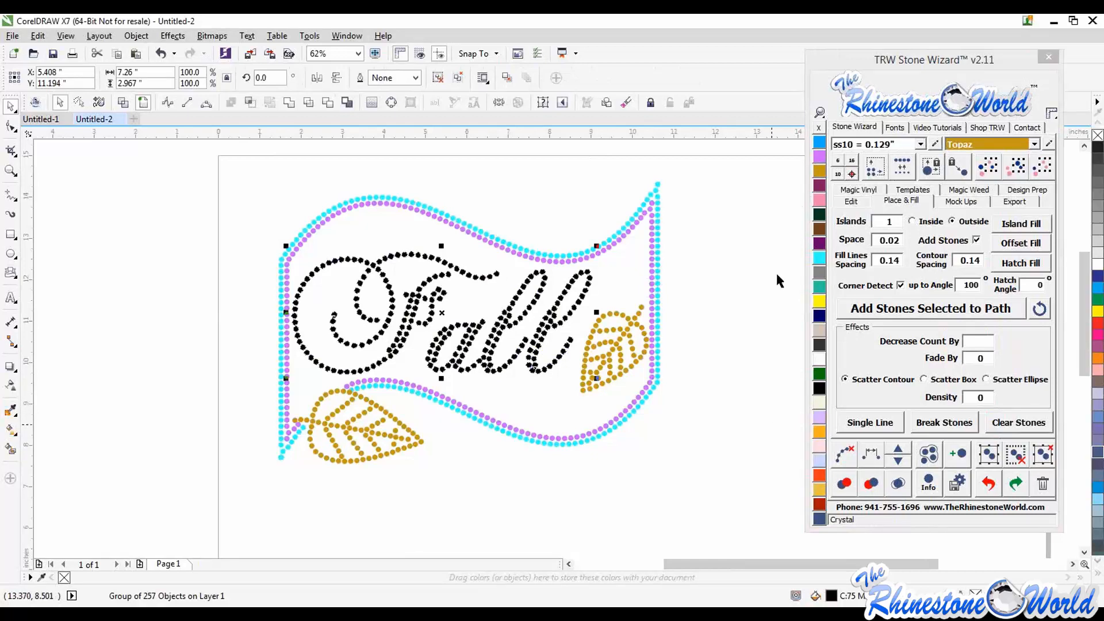
left_click(1034, 144)
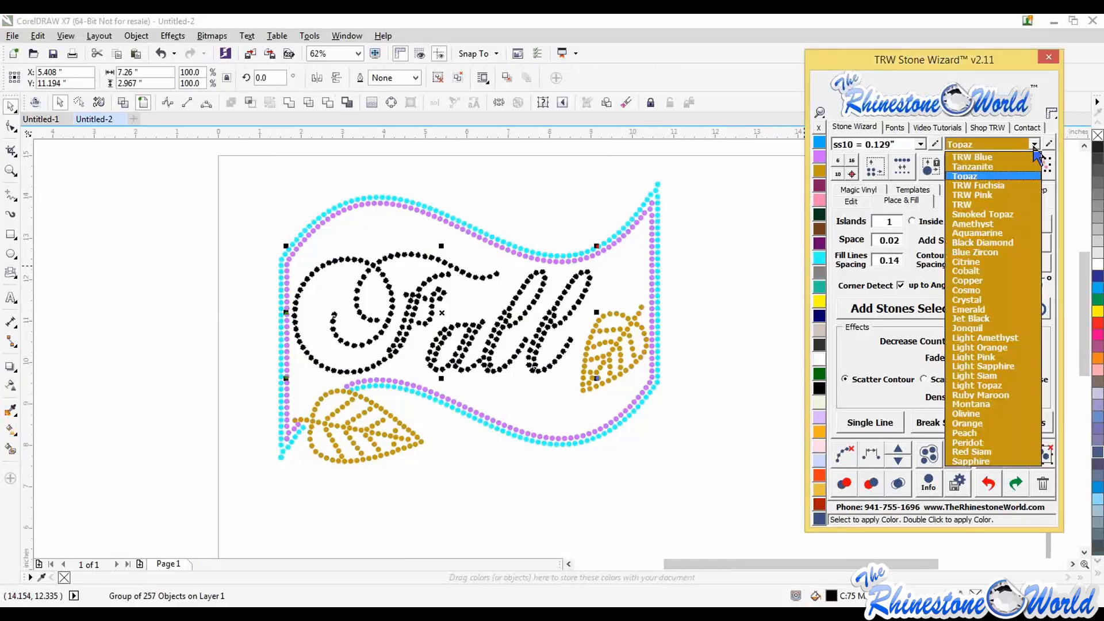
left_click(977, 423)
left_click(723, 424)
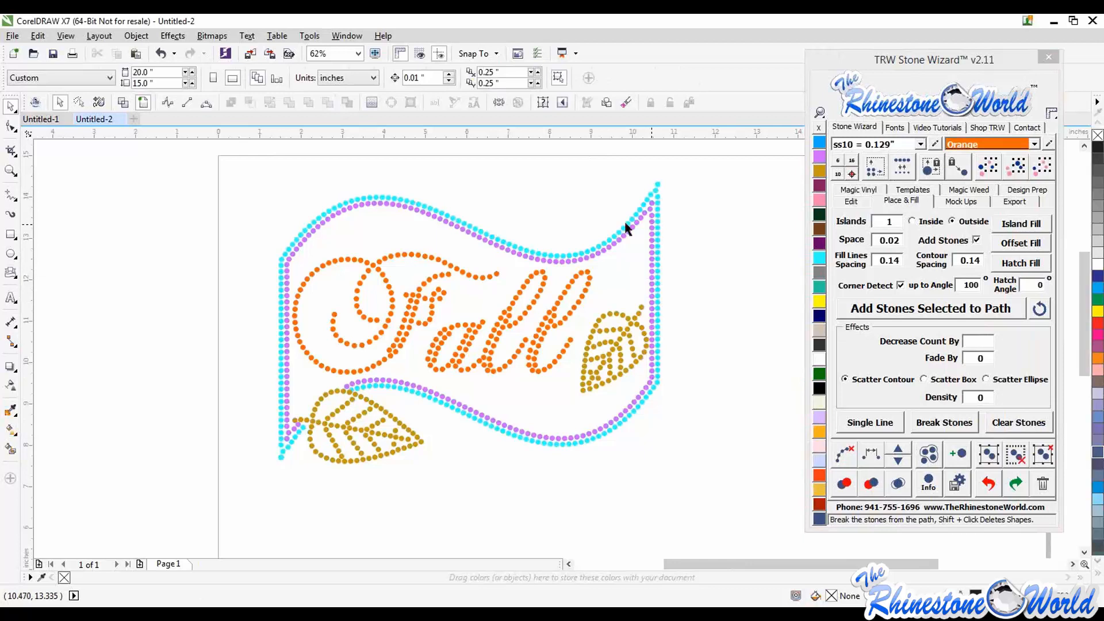
- Select all Tanzanite stones of the banner's inner outline by matching one of them and delete them
left_click(651, 232)
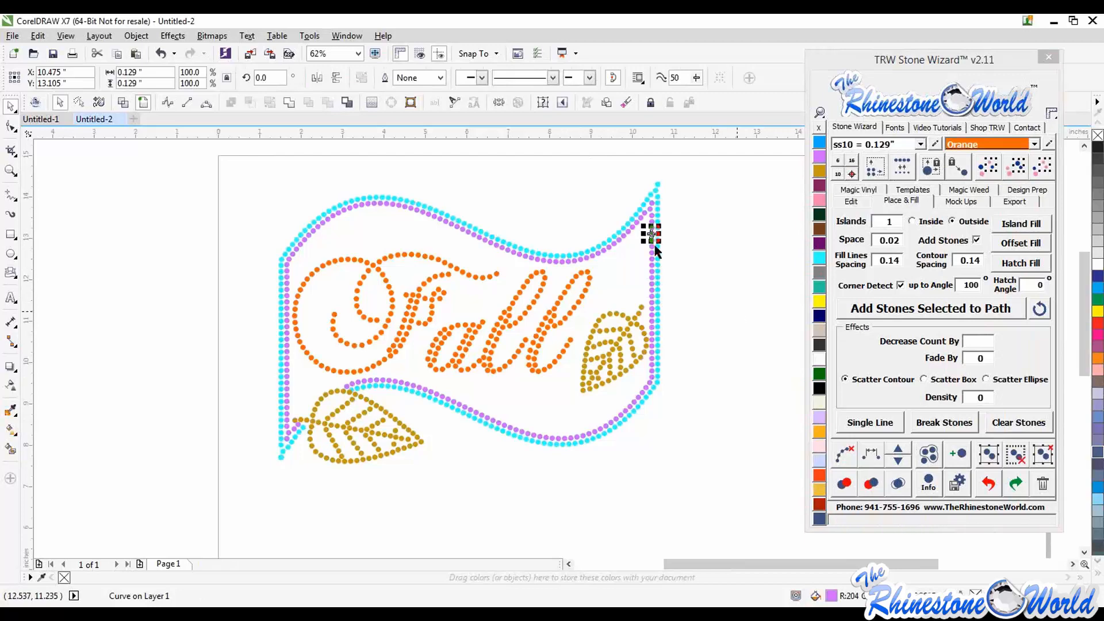
key("Escape")
scroll(647, 216, "up", 3)
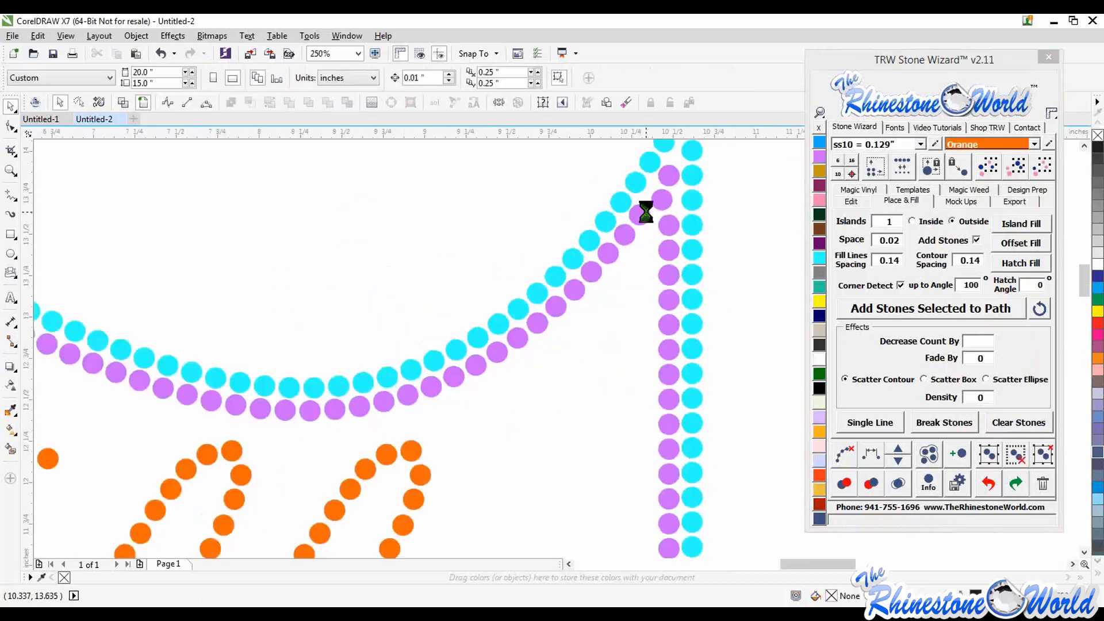
scroll(646, 212, "down", 3)
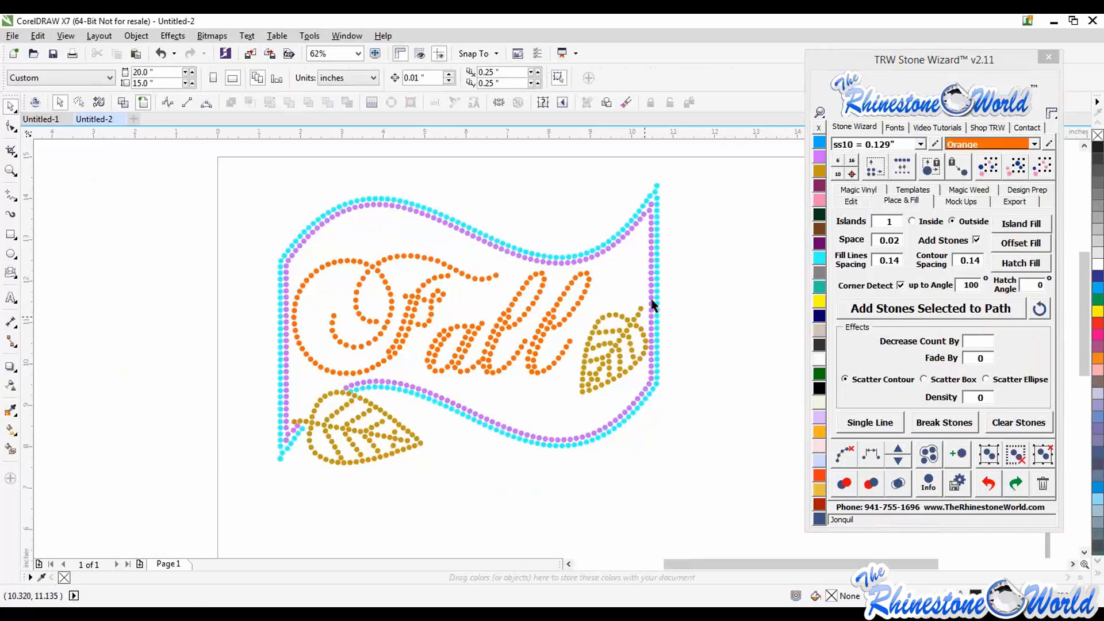
scroll(651, 270, "up", 5)
left_click(648, 280)
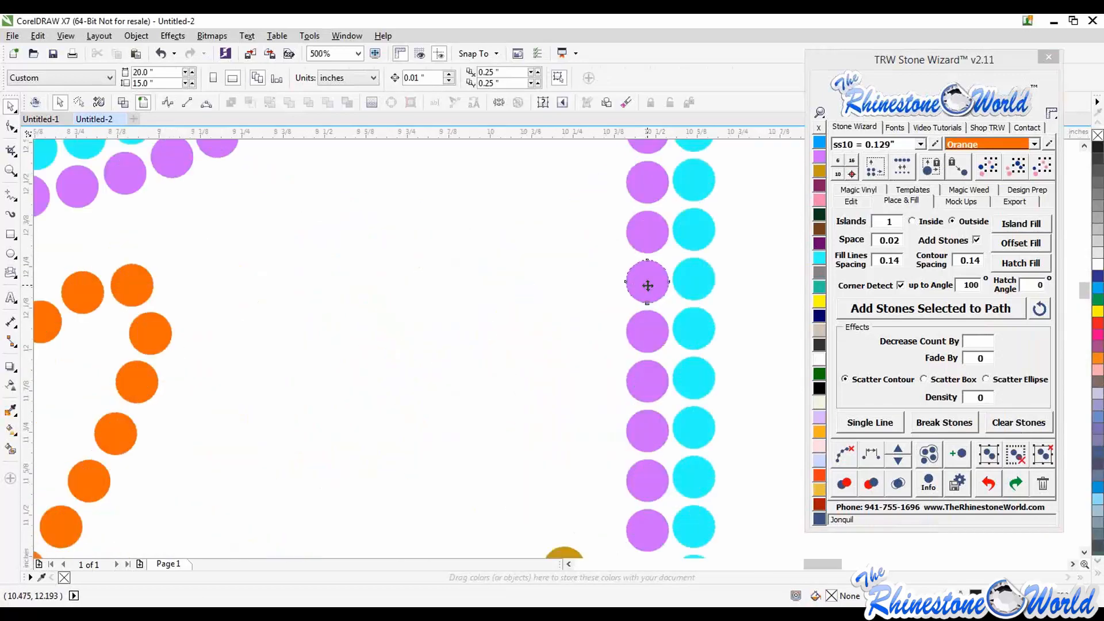
scroll(648, 283, "down", 4)
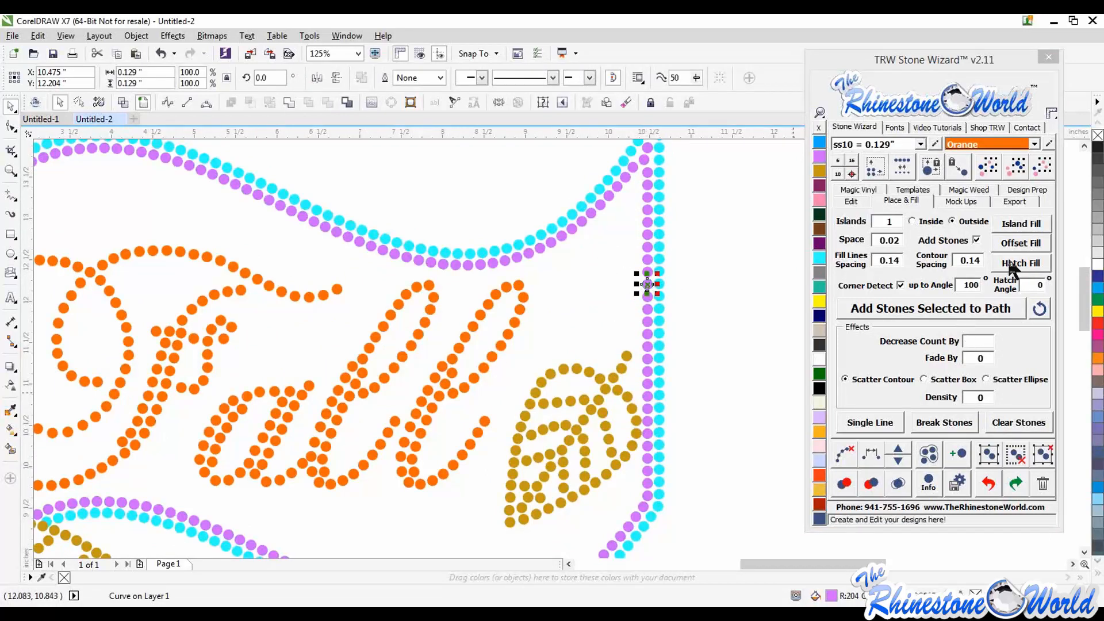
left_click(1016, 167)
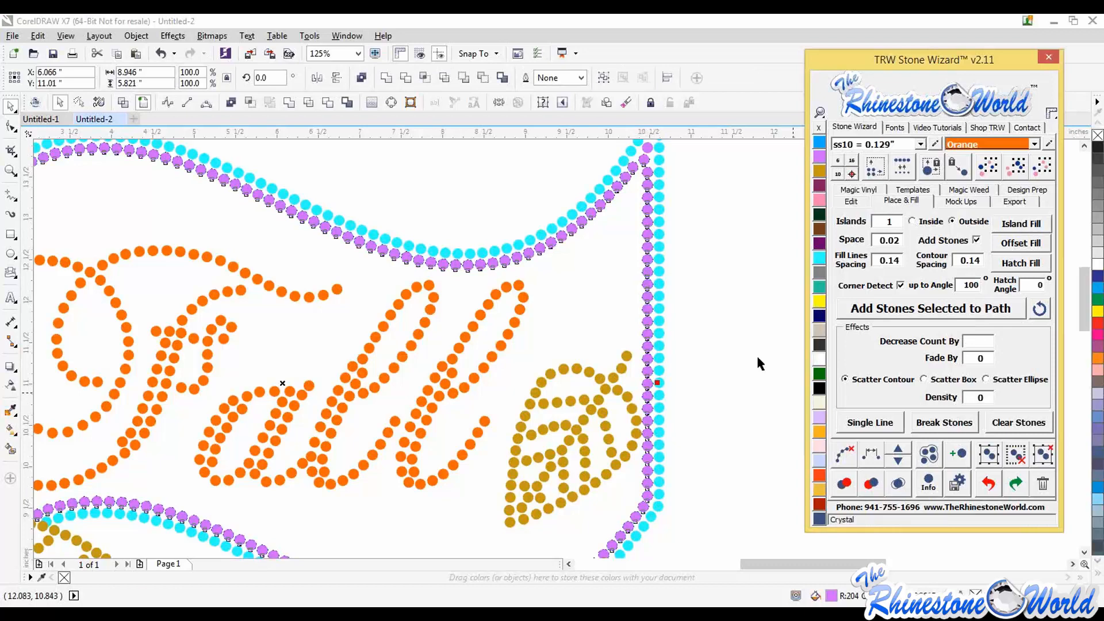
key("Delete")
scroll(623, 192, "down", 2)
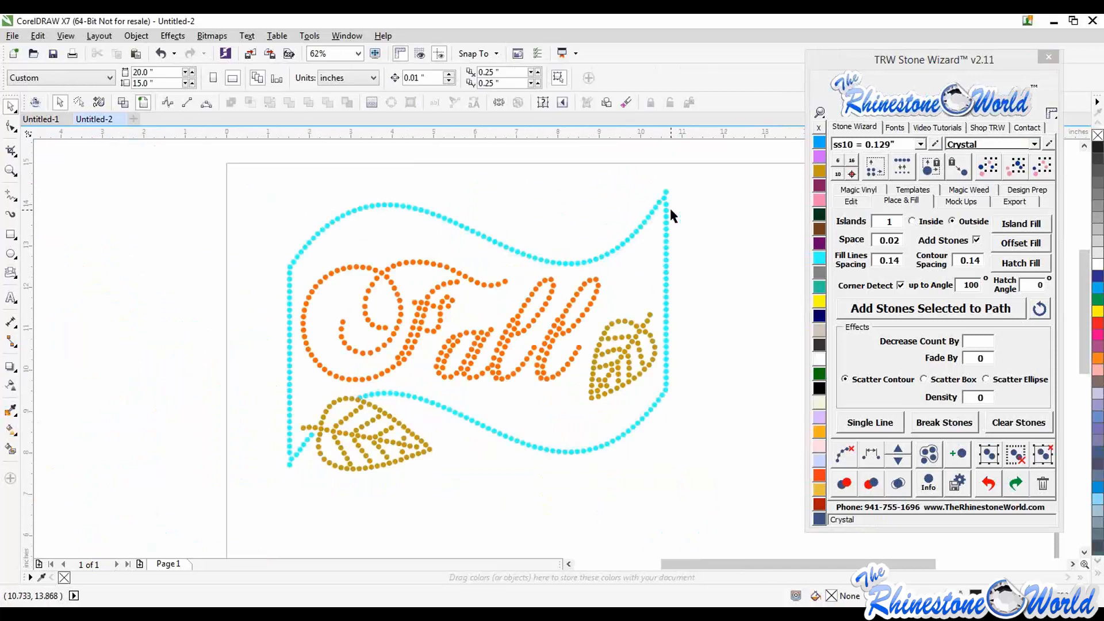
- Select all cyan stones of the banner's remaining outline by matching and recolour the outline with the dark green TRW stone color
scroll(681, 238, "up", 2)
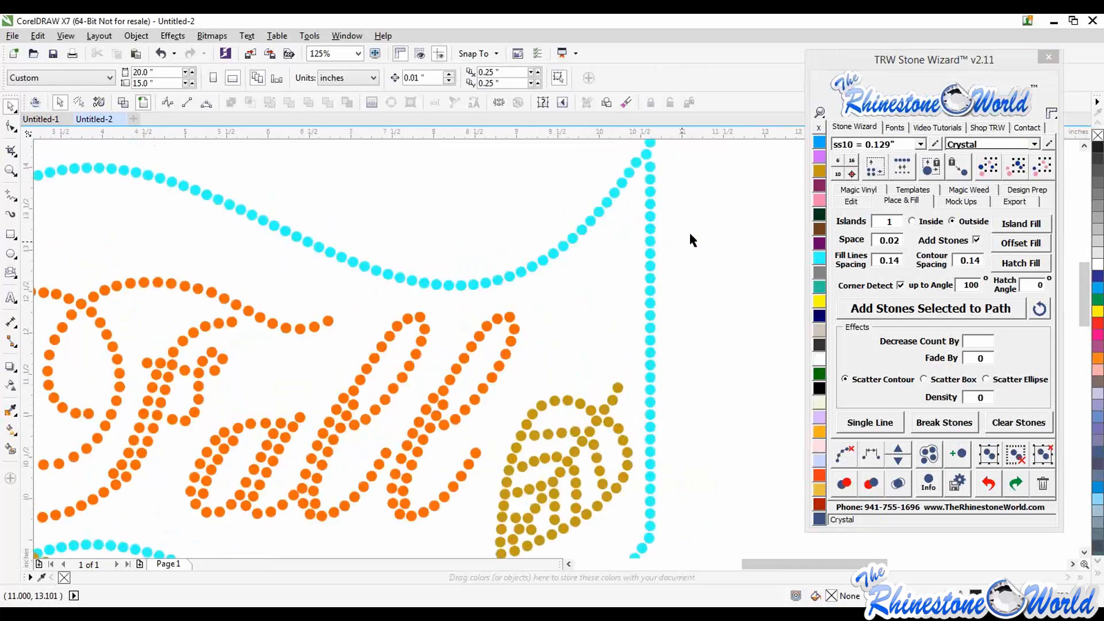
left_click(649, 265)
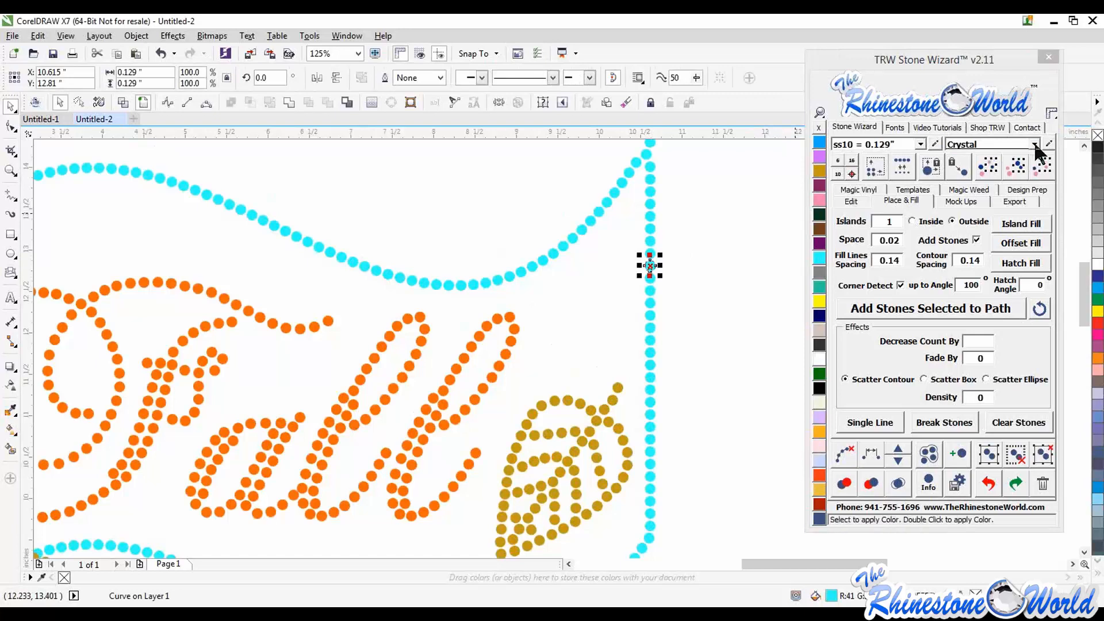
left_click(818, 215)
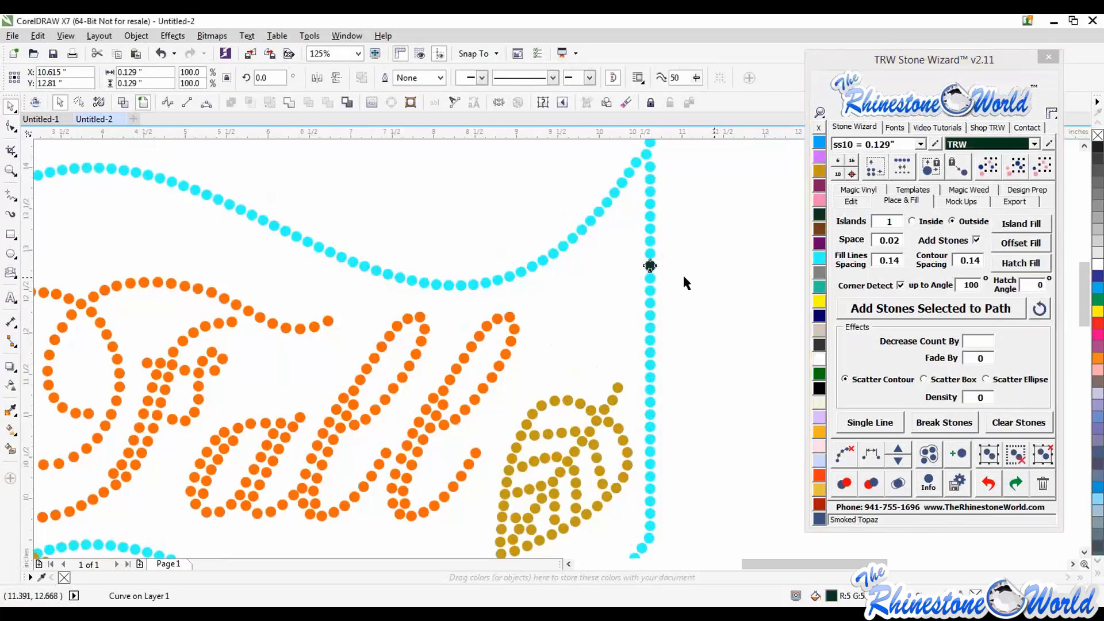
left_click(650, 278)
left_click(1016, 169)
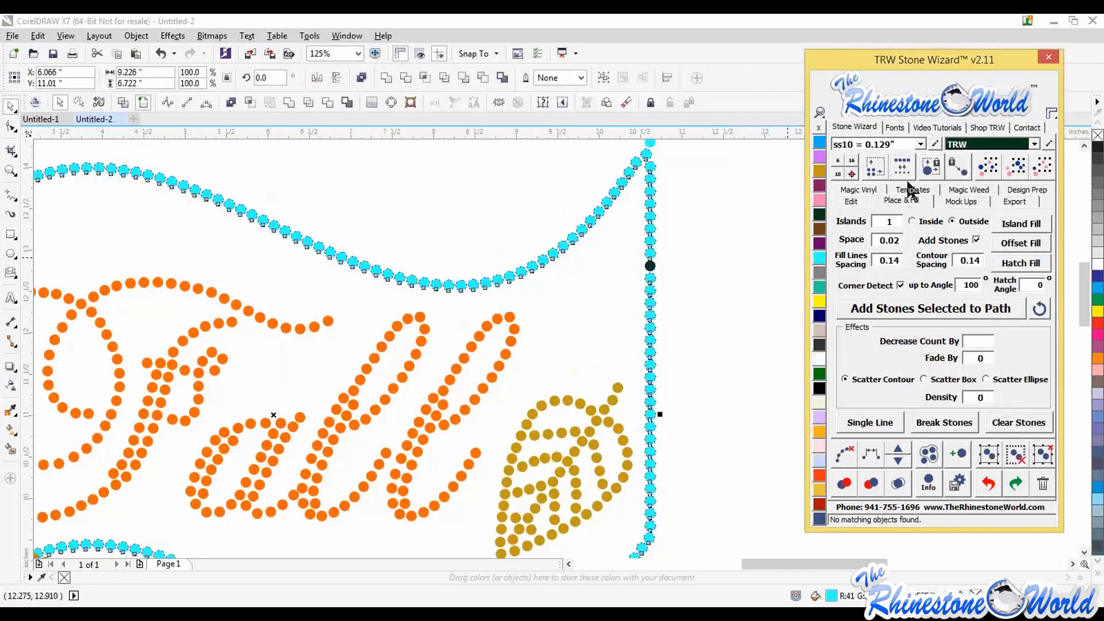
left_click(758, 271)
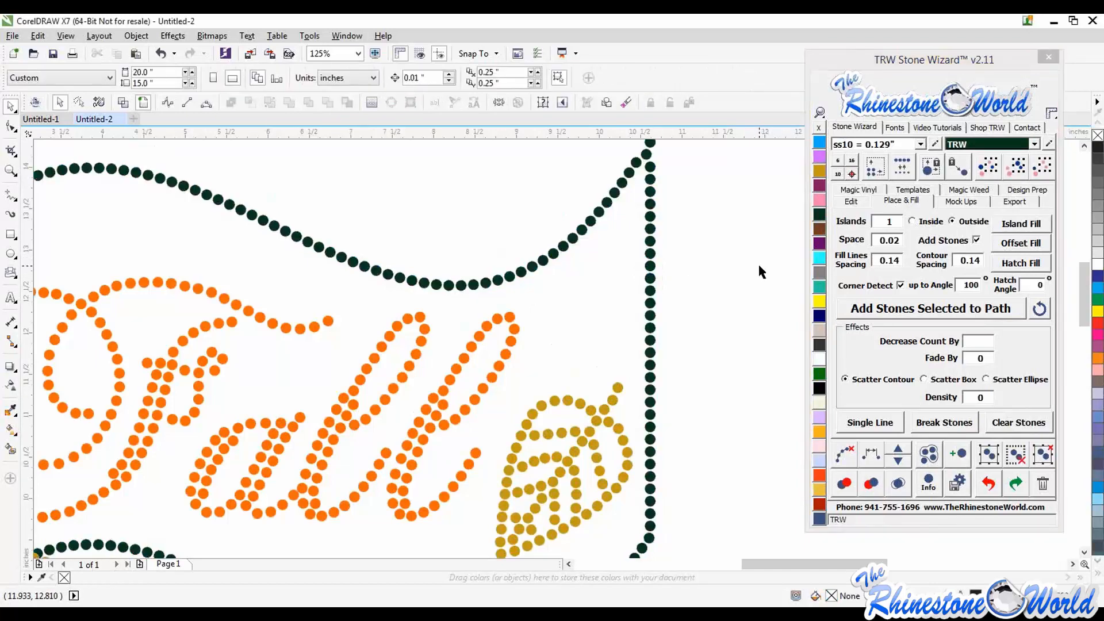
scroll(757, 271, "down", 5)
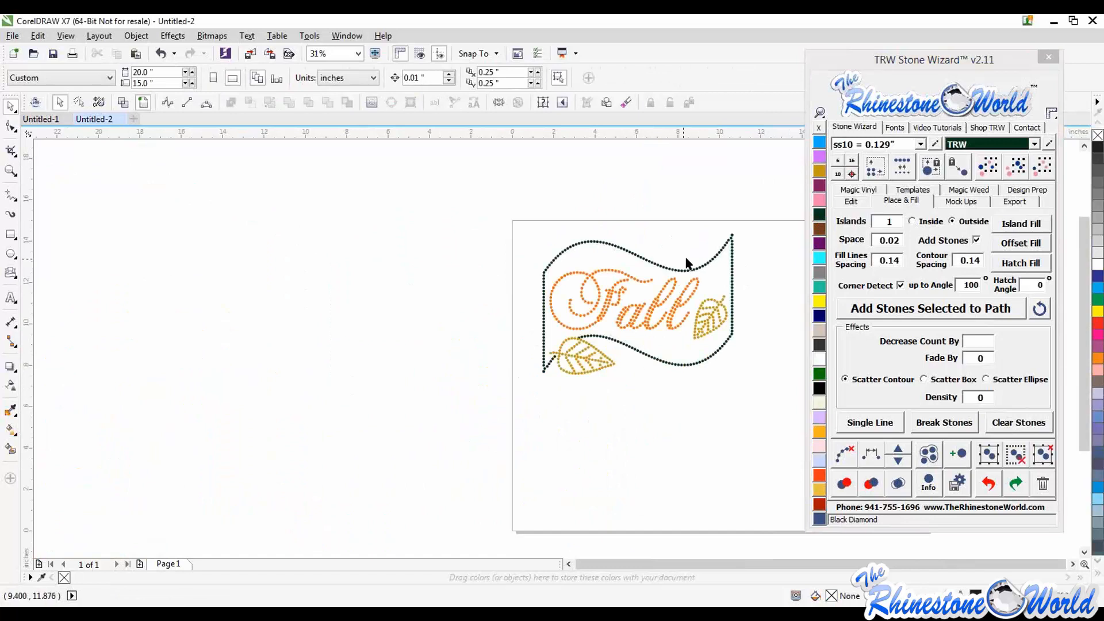
- Set the product mockup type to "Single Shirt Only - Front"
left_click_drag(800, 429, 767, 408)
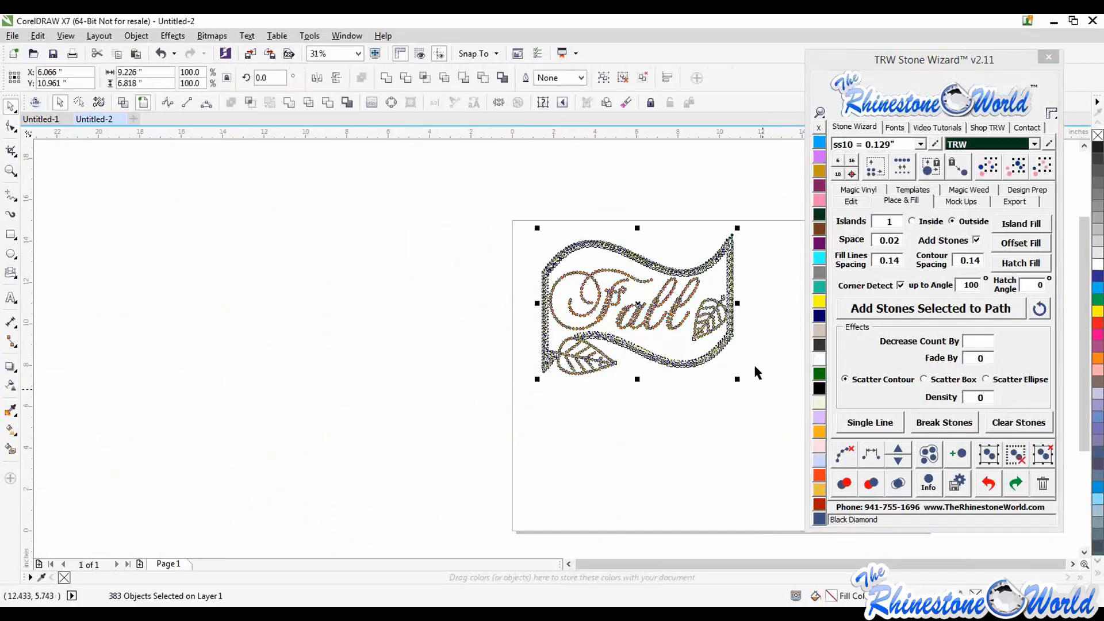
left_click(968, 202)
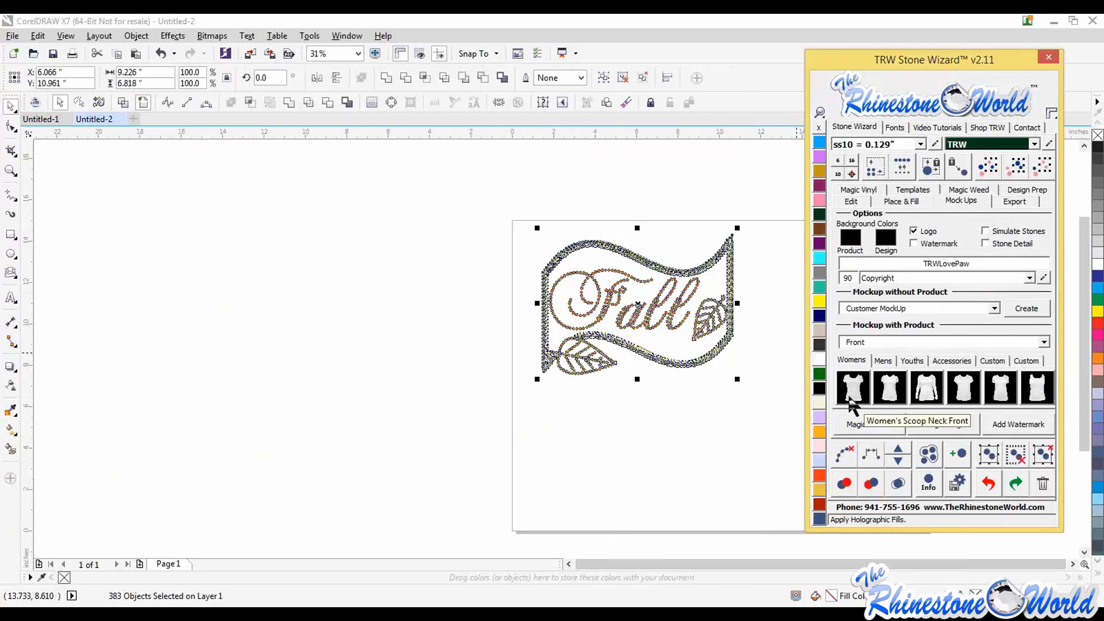
left_click(1043, 342)
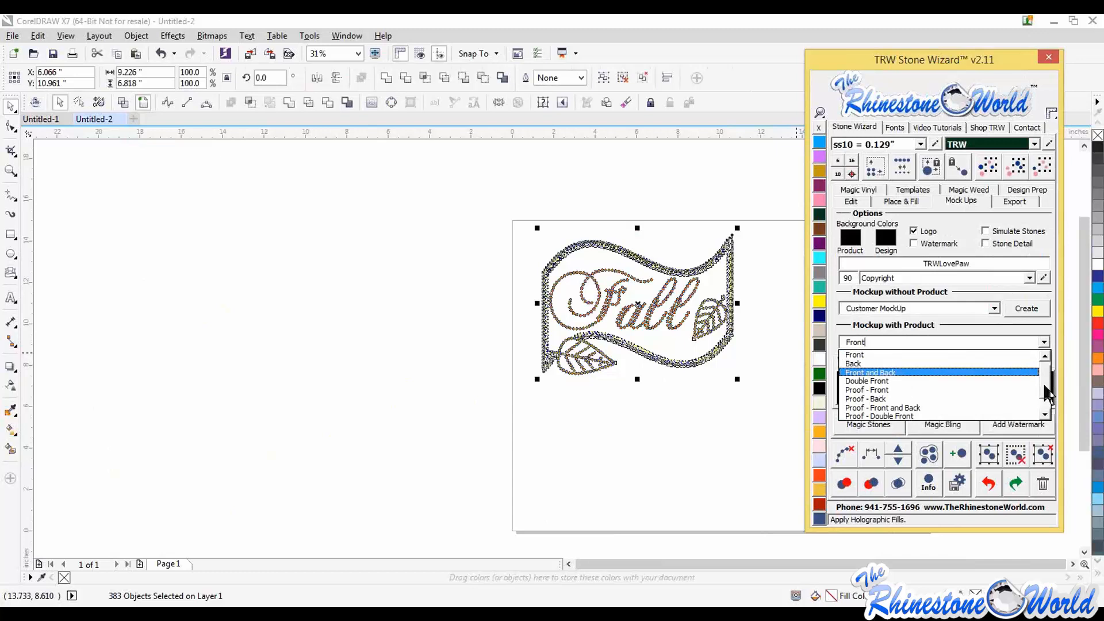
scroll(1045, 393, "down", 1)
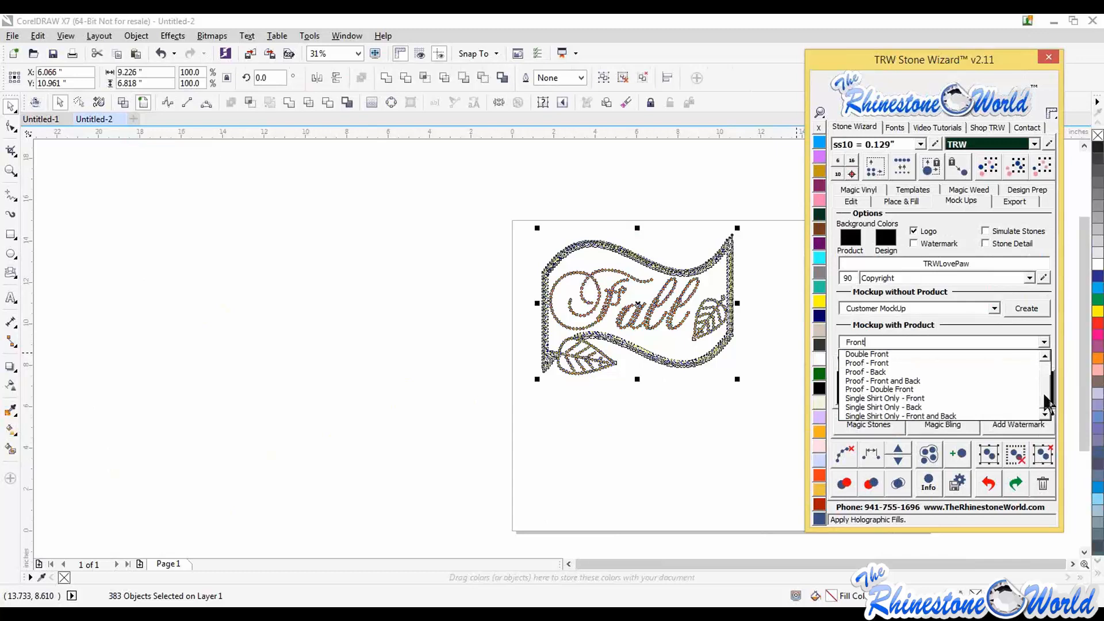
left_click(892, 402)
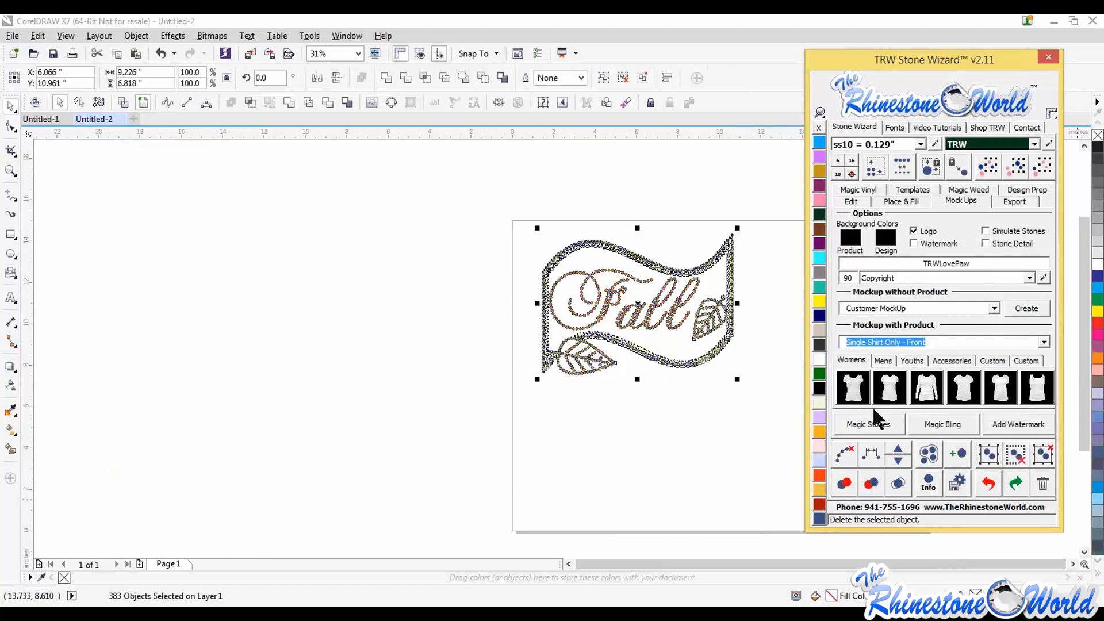
left_click(731, 429)
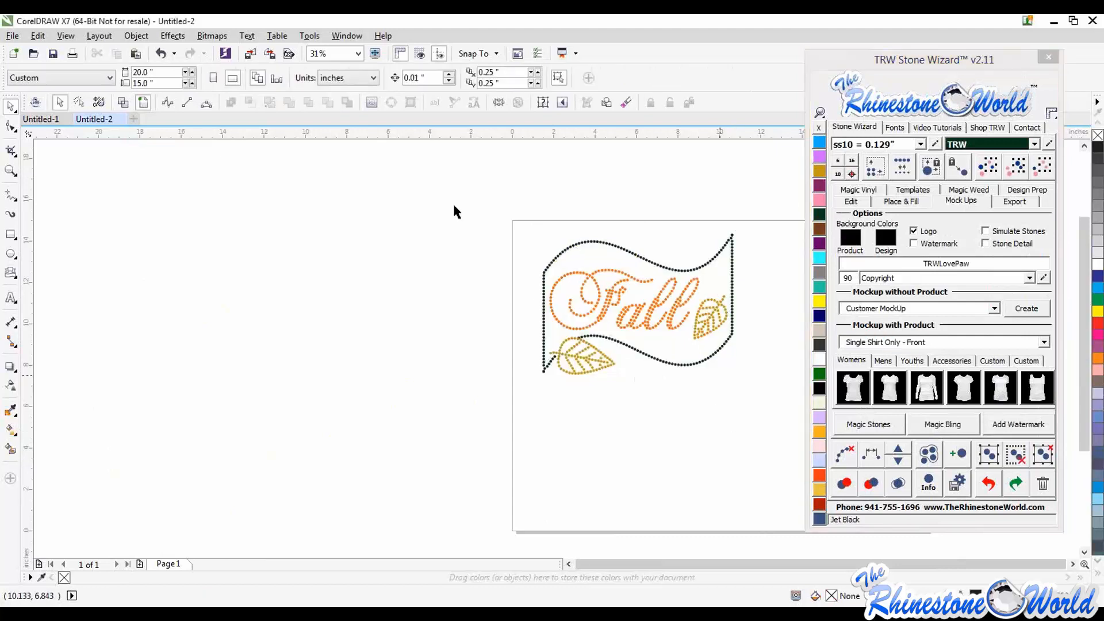
- Create a Women's Scoop Neck Front mockup of the whole design and colour the mockup shirt dark blue
left_click_drag(454, 206, 774, 422)
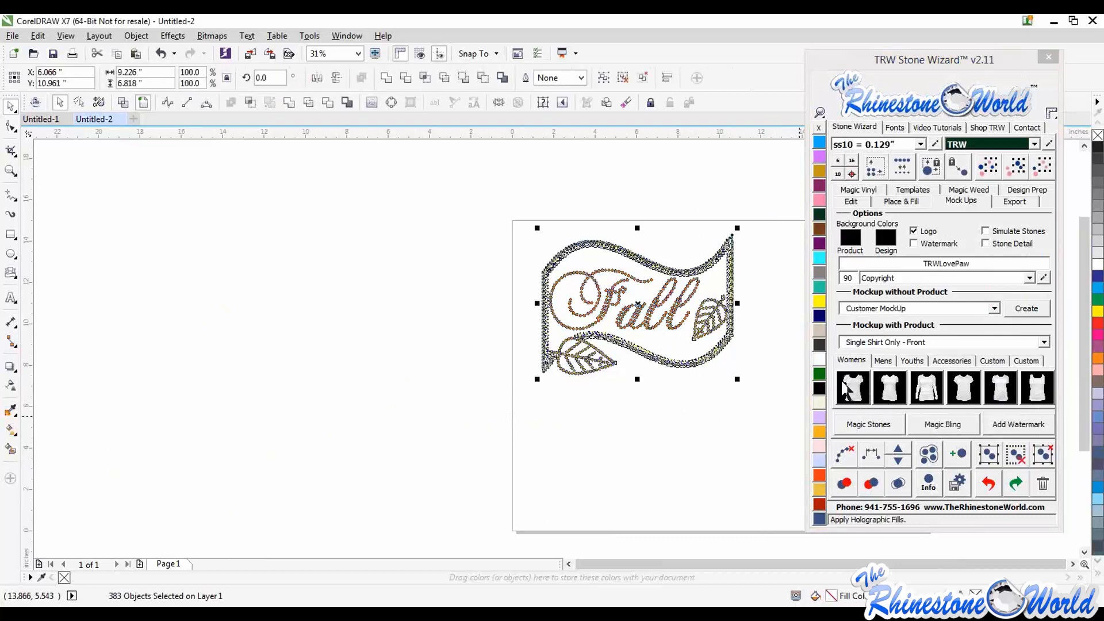
left_click(843, 390)
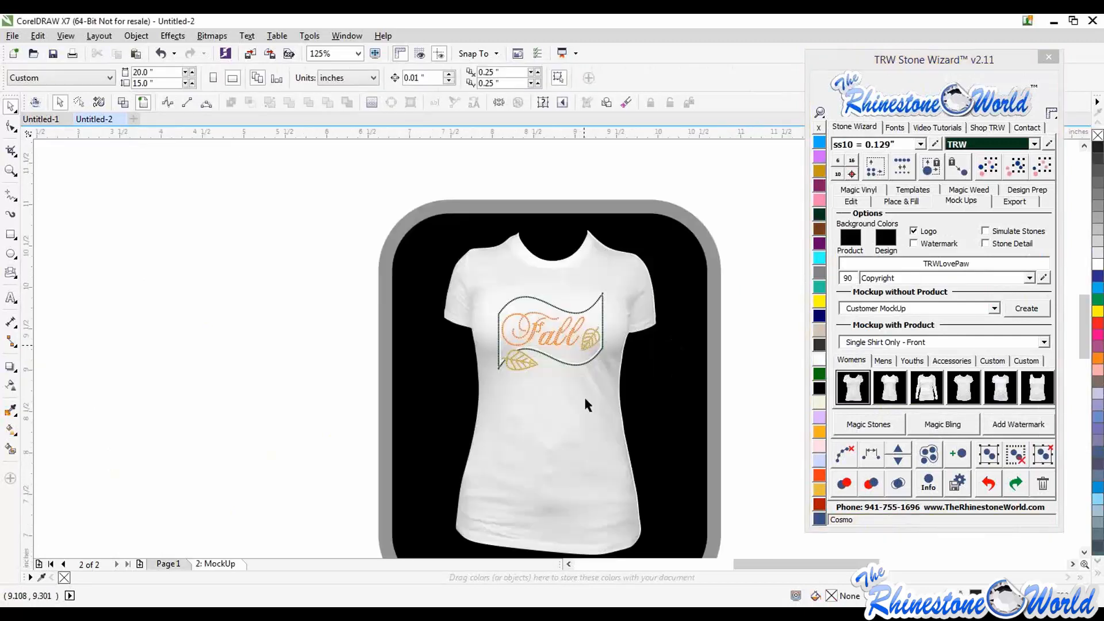
left_click(556, 316)
left_click(1097, 276)
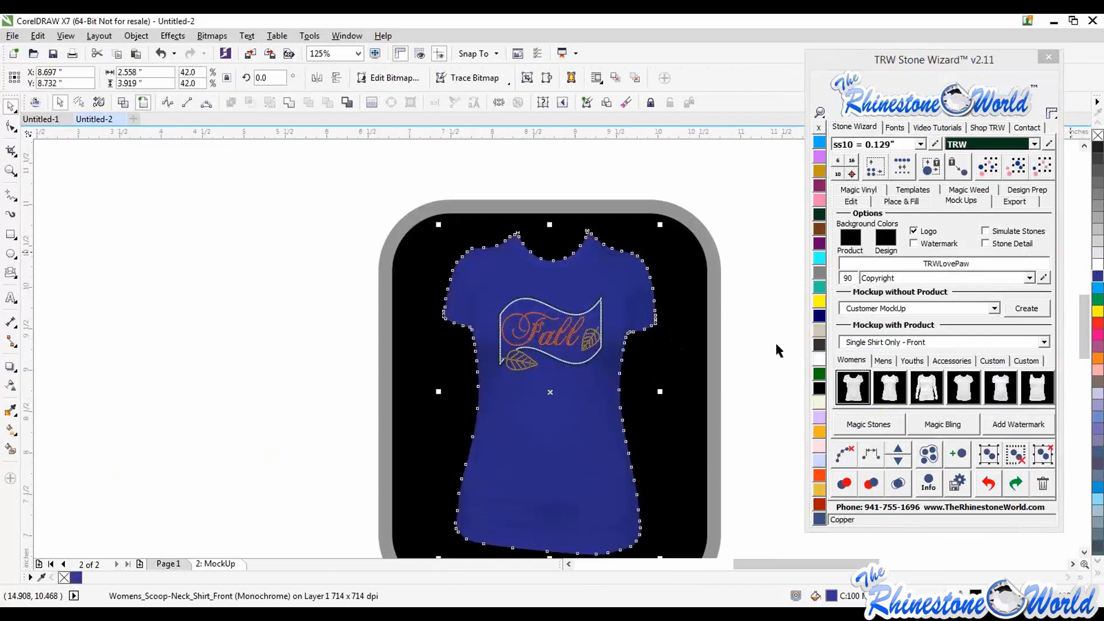
- Try green, yellow, red and pink as the mockup shirt's color
left_click(1098, 300)
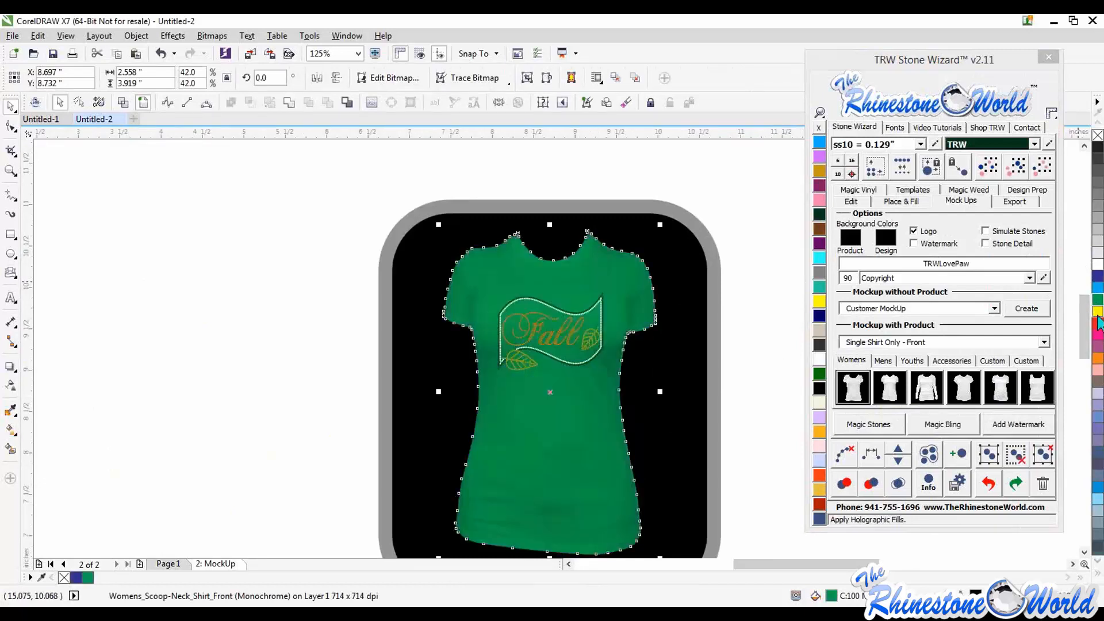
left_click(1098, 314)
left_click(1098, 323)
left_click(1098, 335)
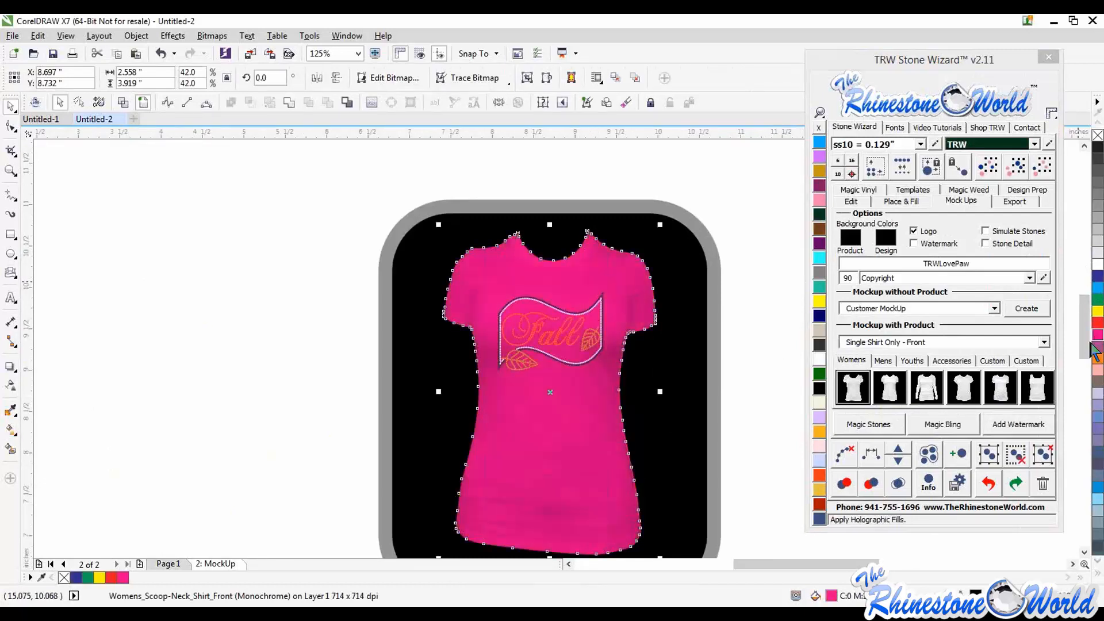
left_click(777, 337)
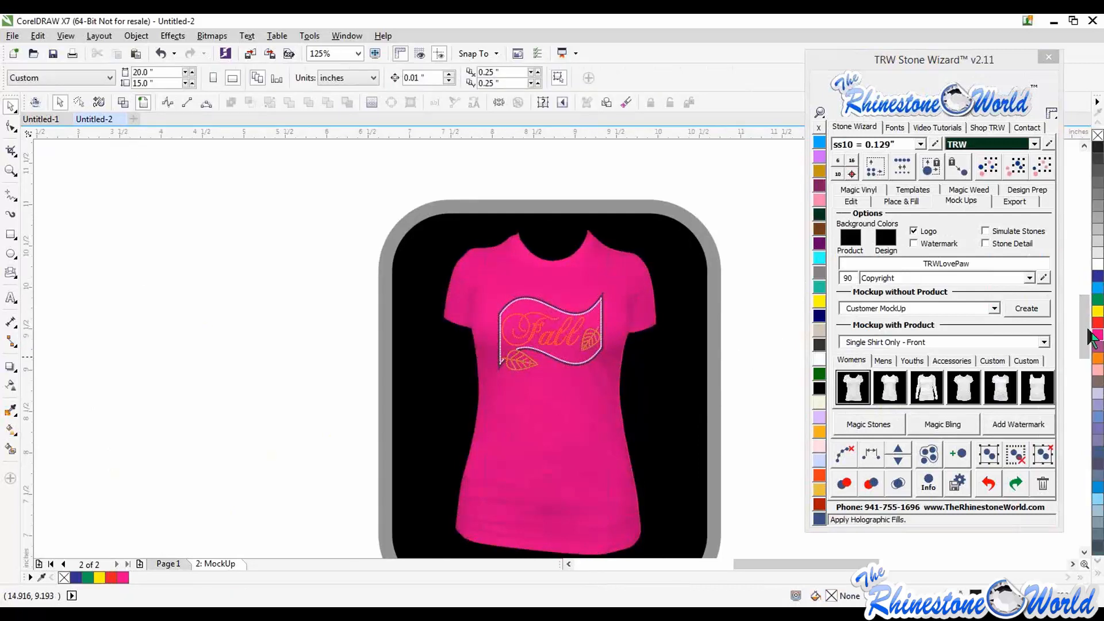
- Color the mockup shirt dark grey
left_click(1099, 171)
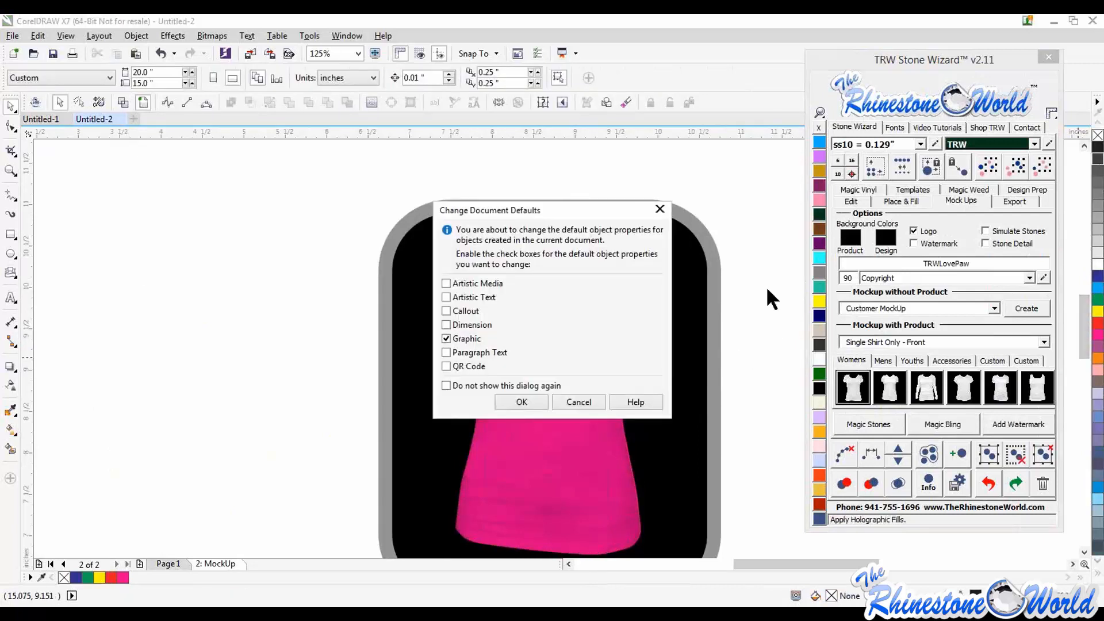
left_click(593, 398)
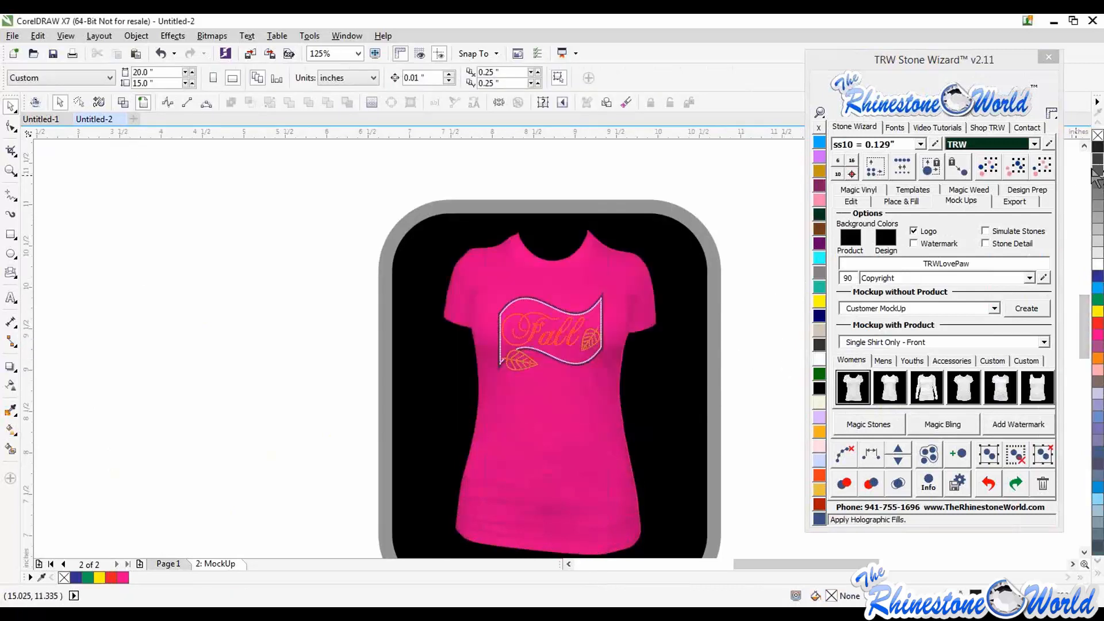
left_click(595, 404)
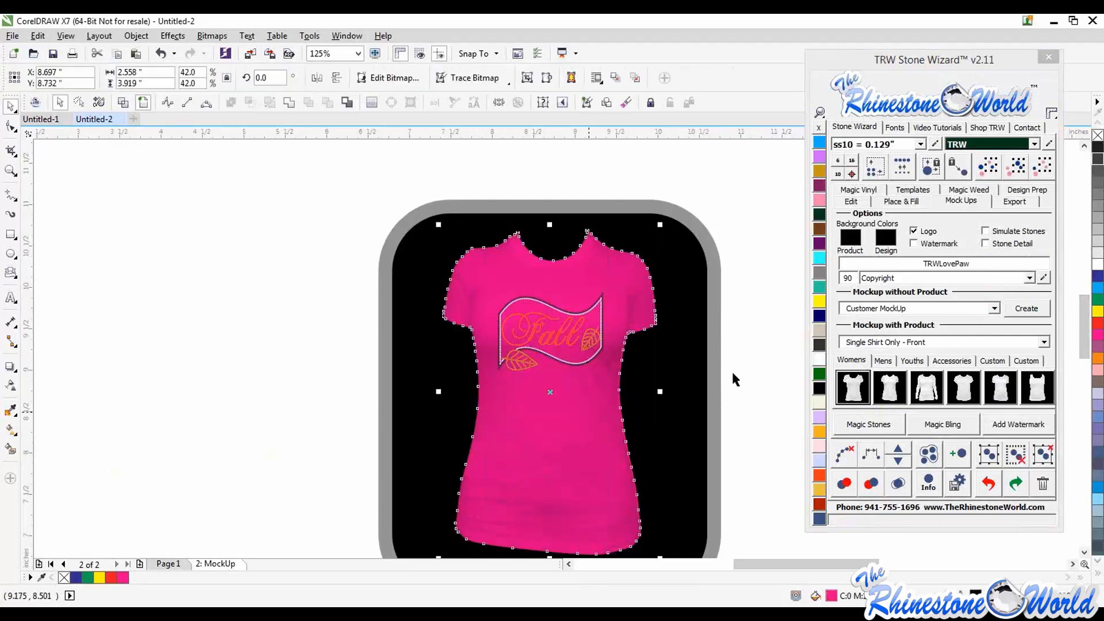
left_click(1098, 182)
left_click(1099, 172)
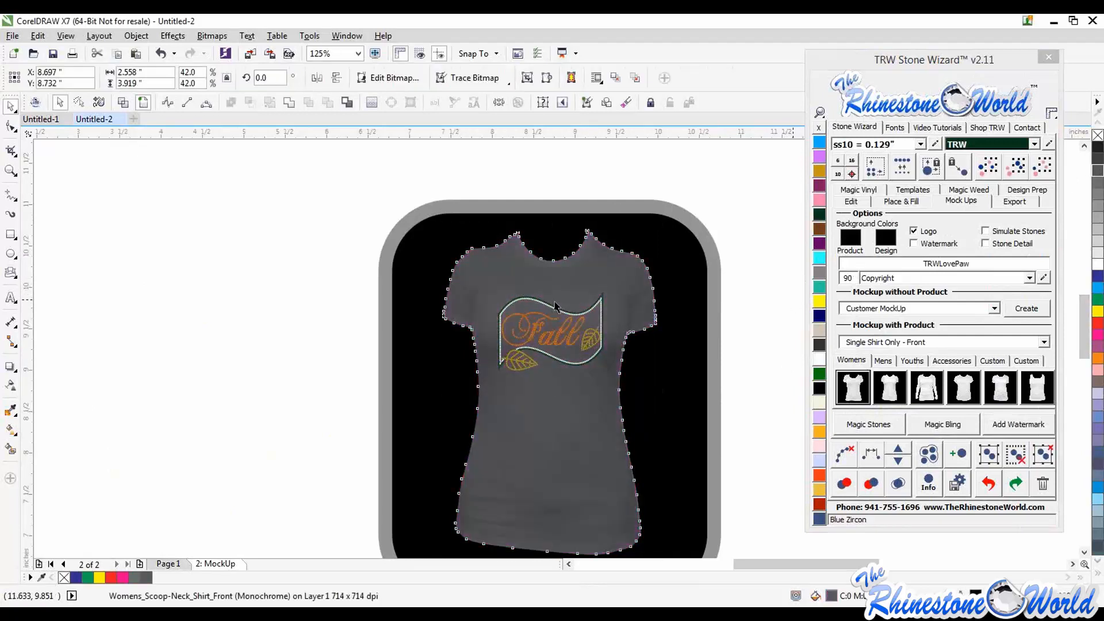
key("Escape")
- Apply Magic Stones to the whole rhinestone design on the shirt and check the rendered stones up close
scroll(567, 322, "up", 2)
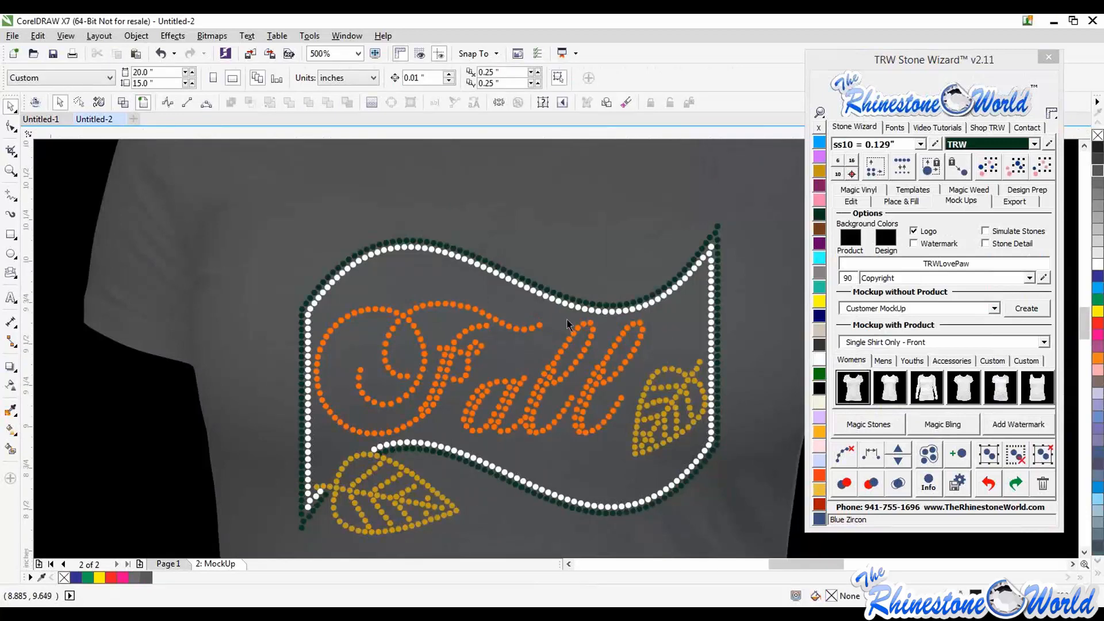
scroll(569, 321, "down", 2)
key("ctrl+a")
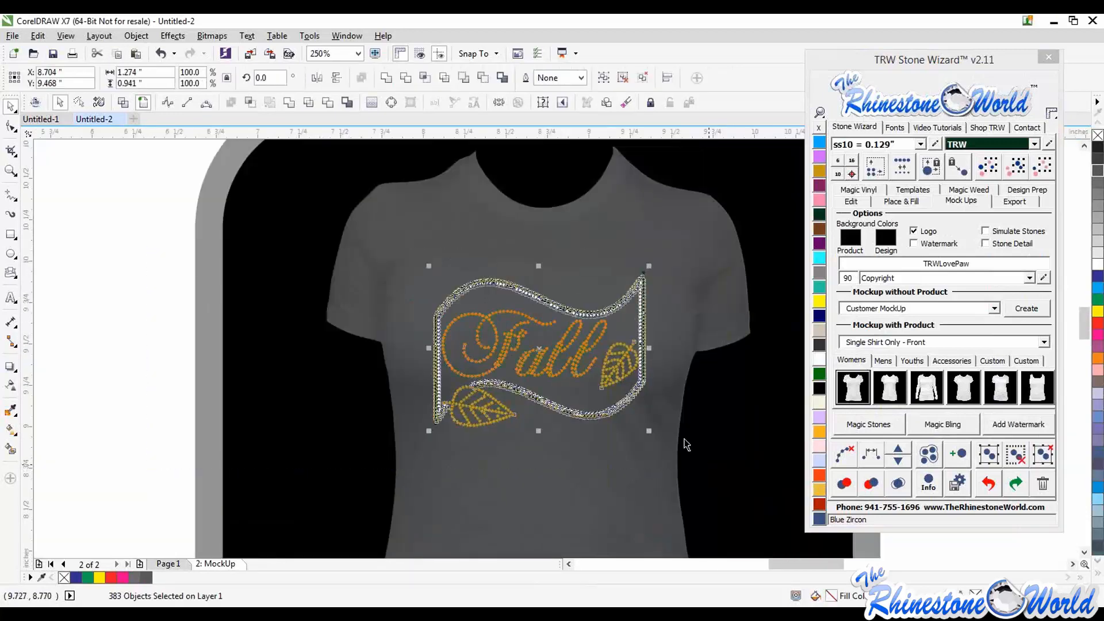
left_click(895, 424)
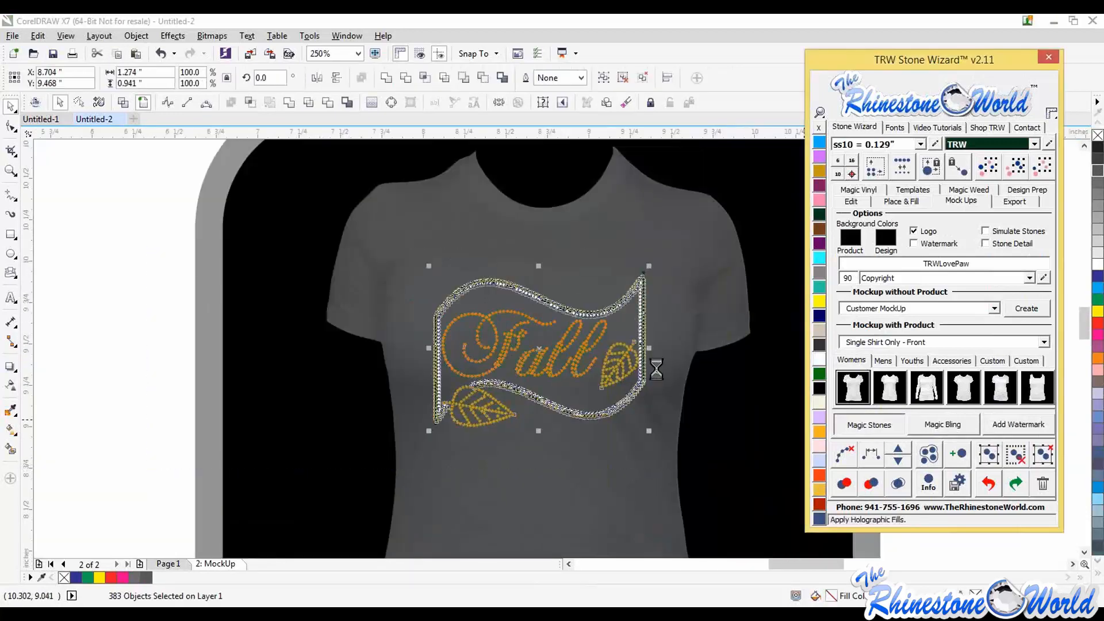
left_click(486, 289)
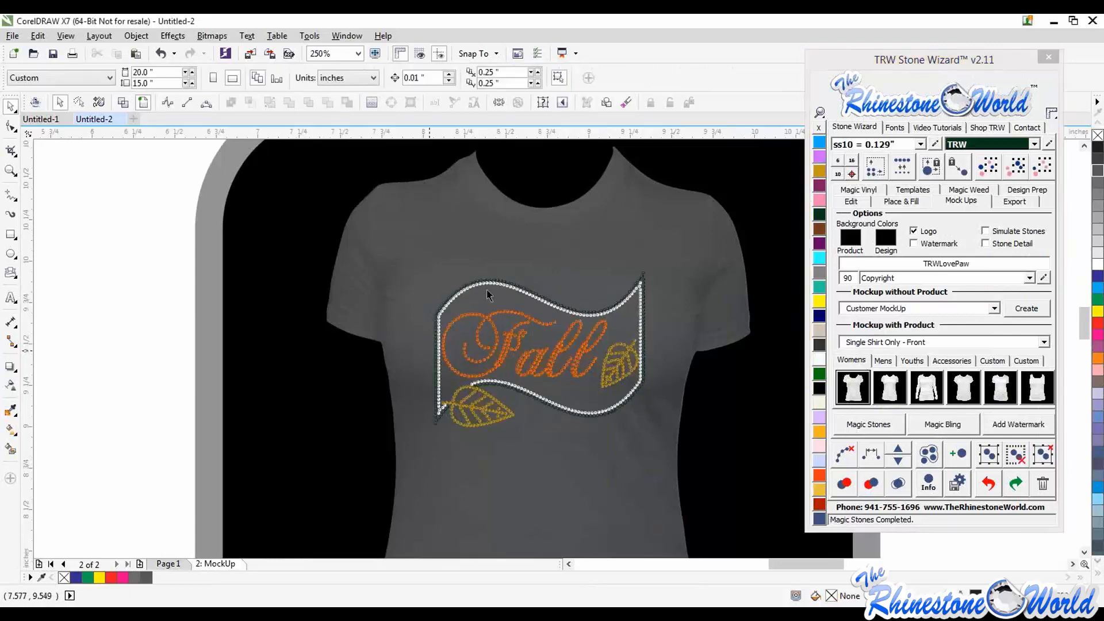
scroll(492, 290, "up", 2)
scroll(699, 343, "up", 4)
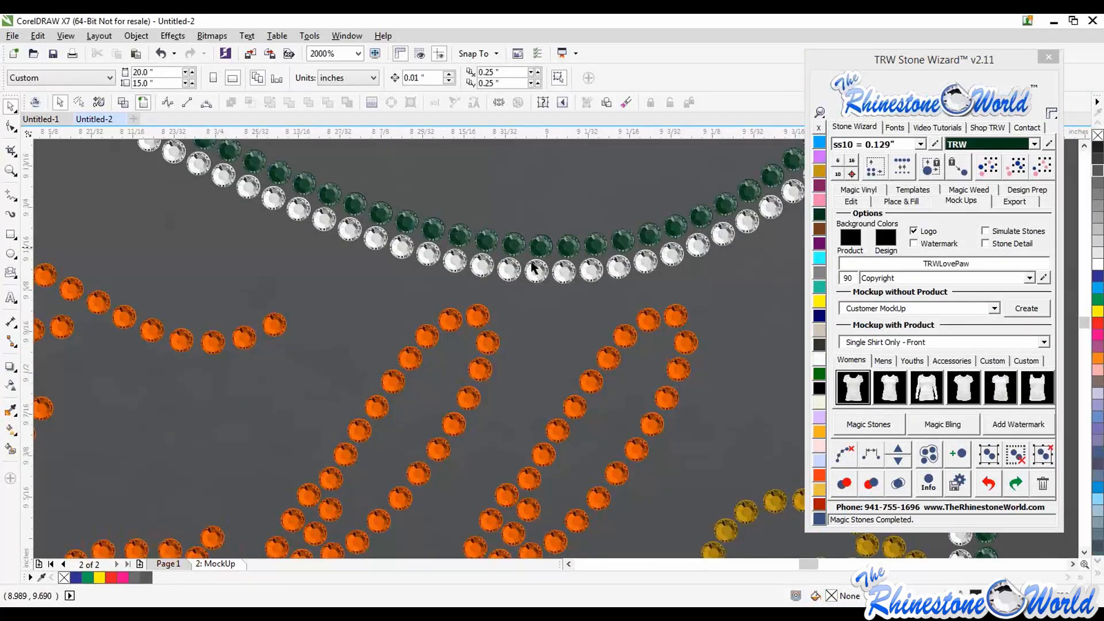
scroll(561, 326, "down", 2)
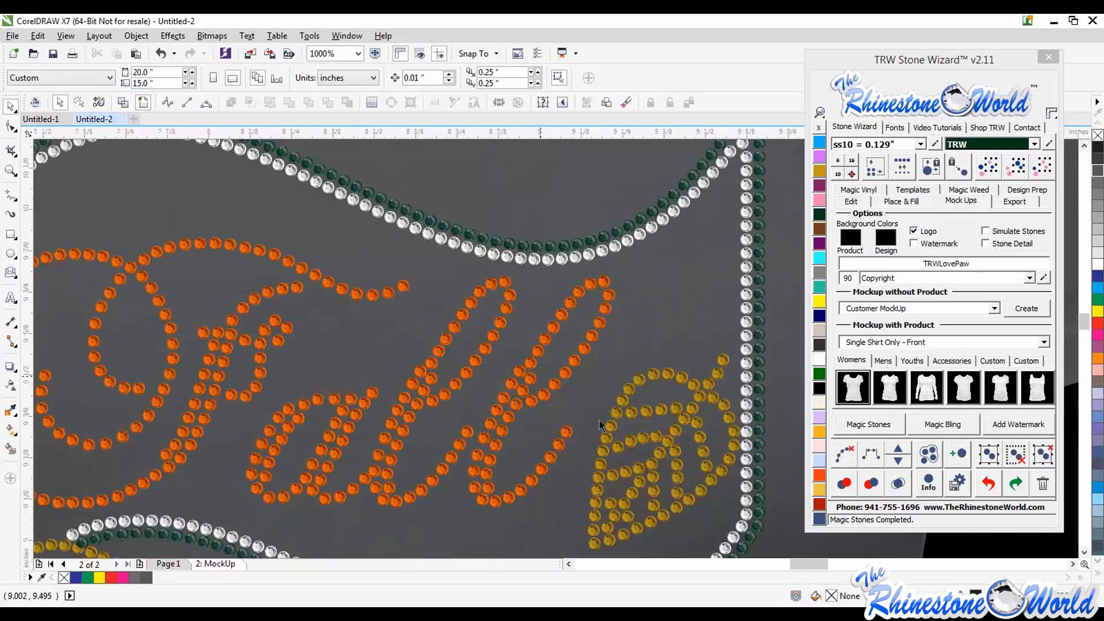
scroll(541, 377, "down", 2)
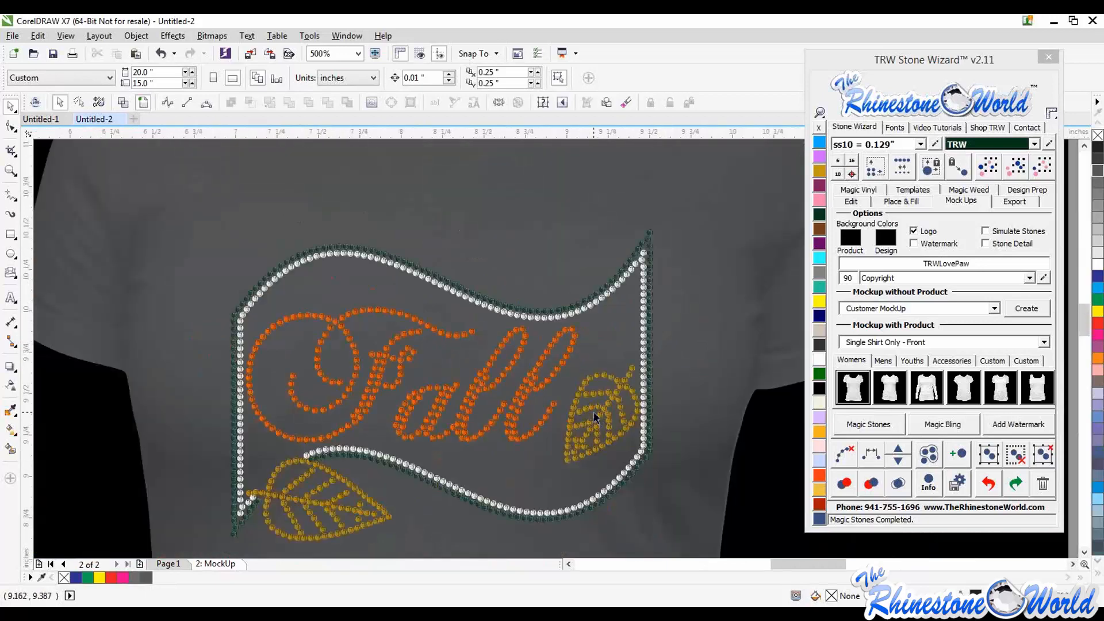
scroll(593, 411, "down", 2)
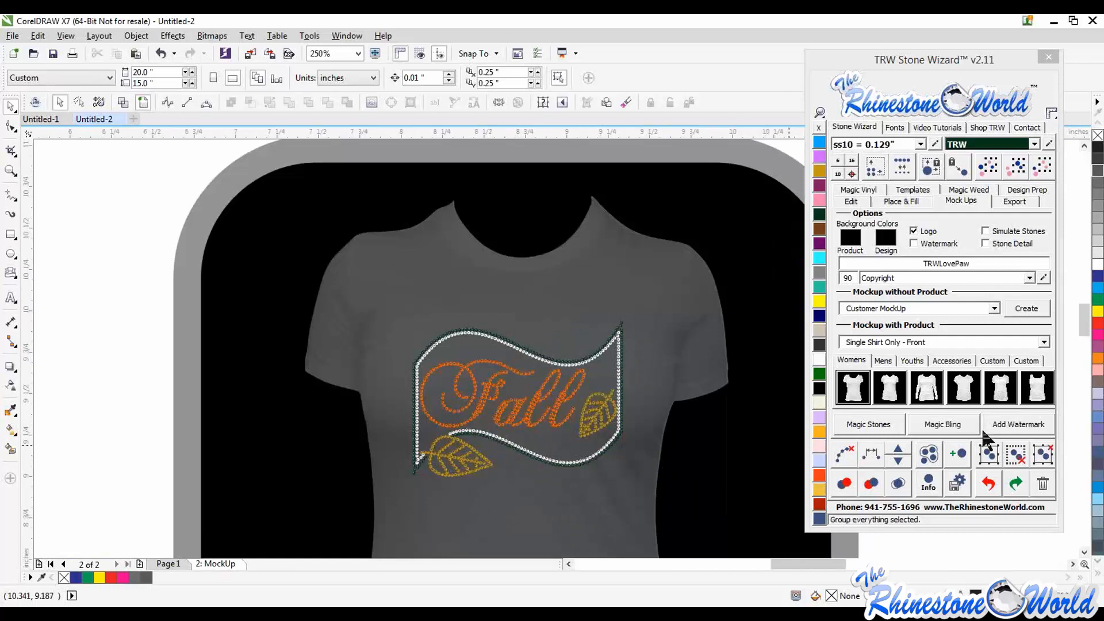
- Add Magic Bling sparkles at the banner's upper right tip, on the F of "Fall" and beside the lower leaf
left_click(941, 424)
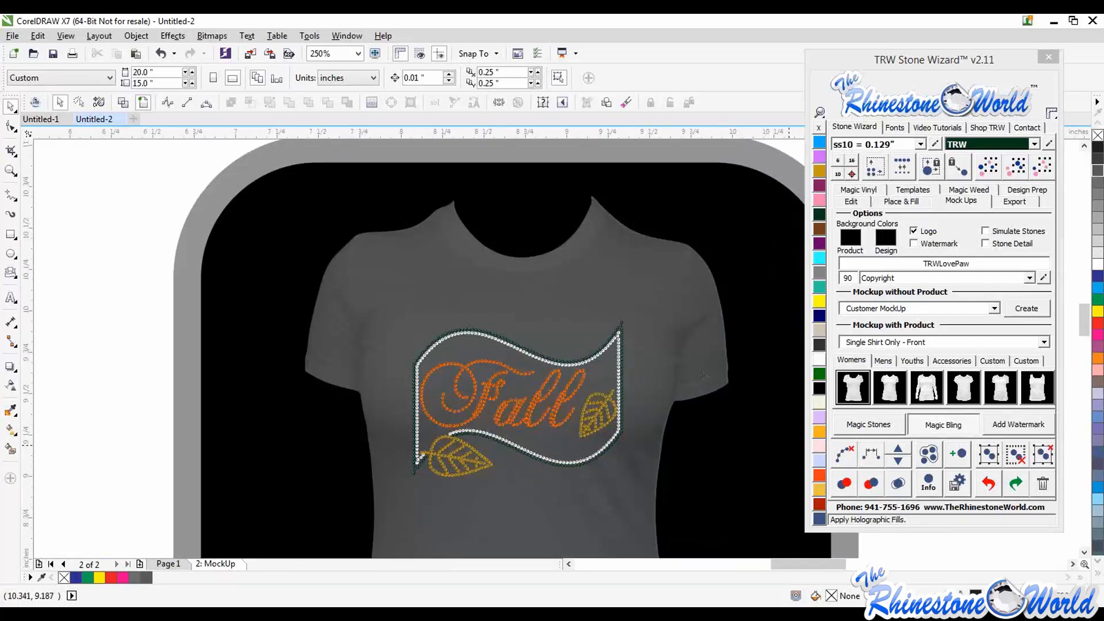
left_click(620, 323)
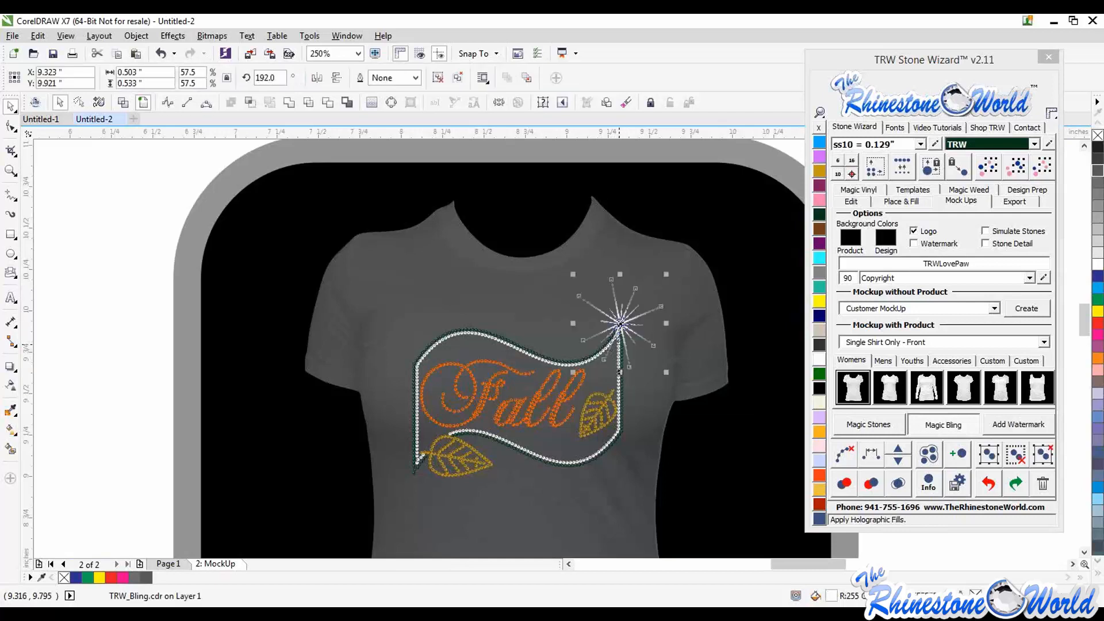
scroll(620, 323, "down", 3)
left_click(543, 370)
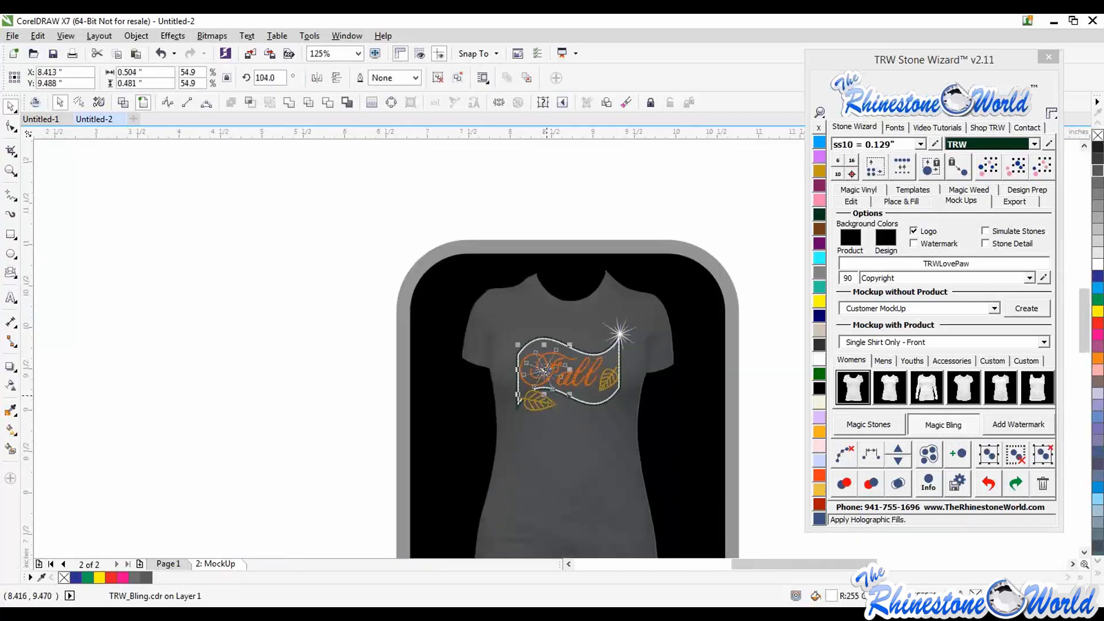
left_click(555, 405)
left_click(942, 424)
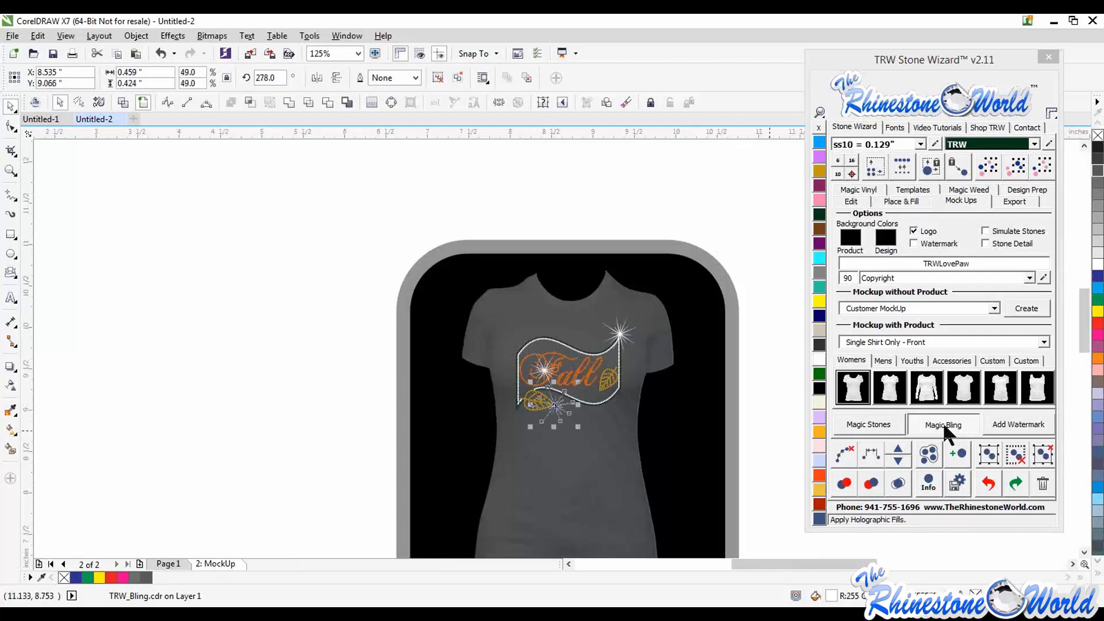
left_click(268, 336)
- Change the caption text beneath the mockup shirt to "TRWLoveFall"
scroll(268, 337, "down", 2)
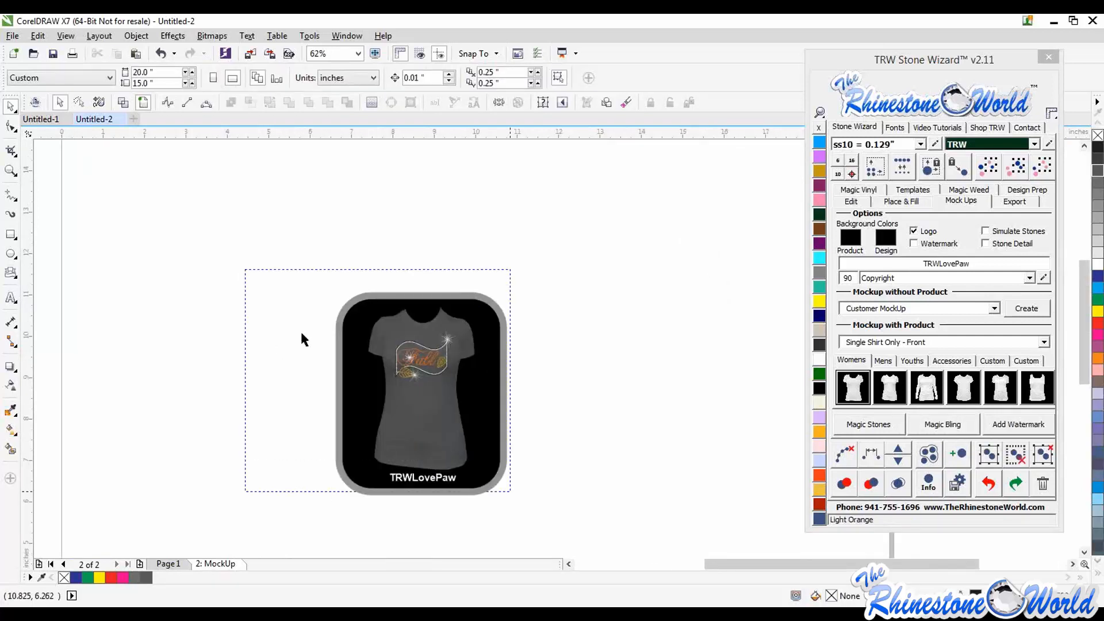
scroll(407, 506, "up", 3)
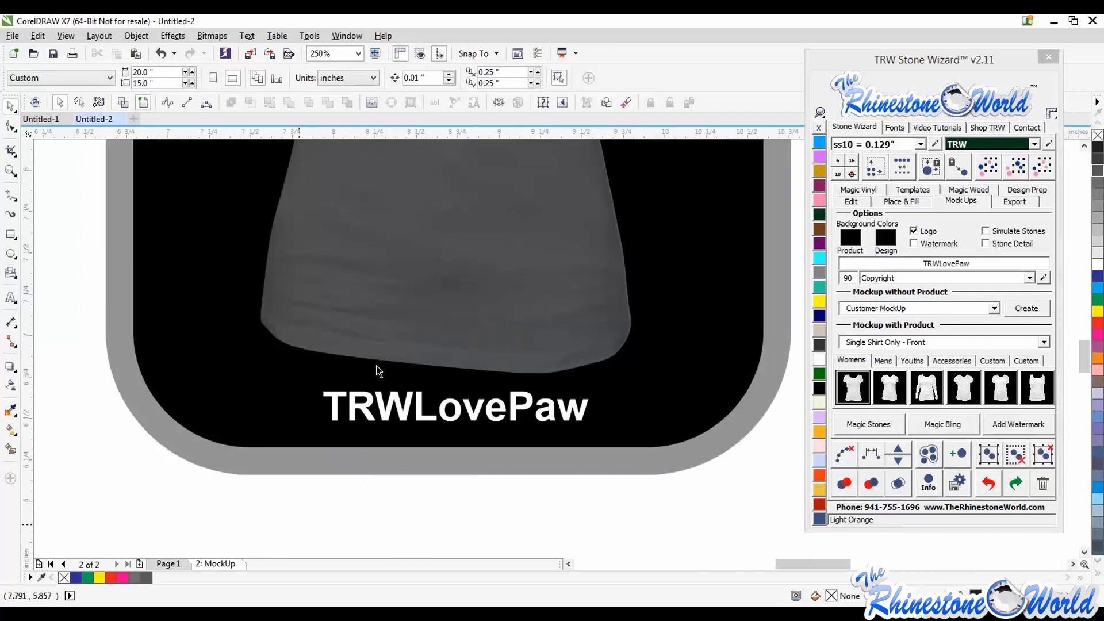
left_click_drag(299, 524, 627, 366)
double_click(582, 404)
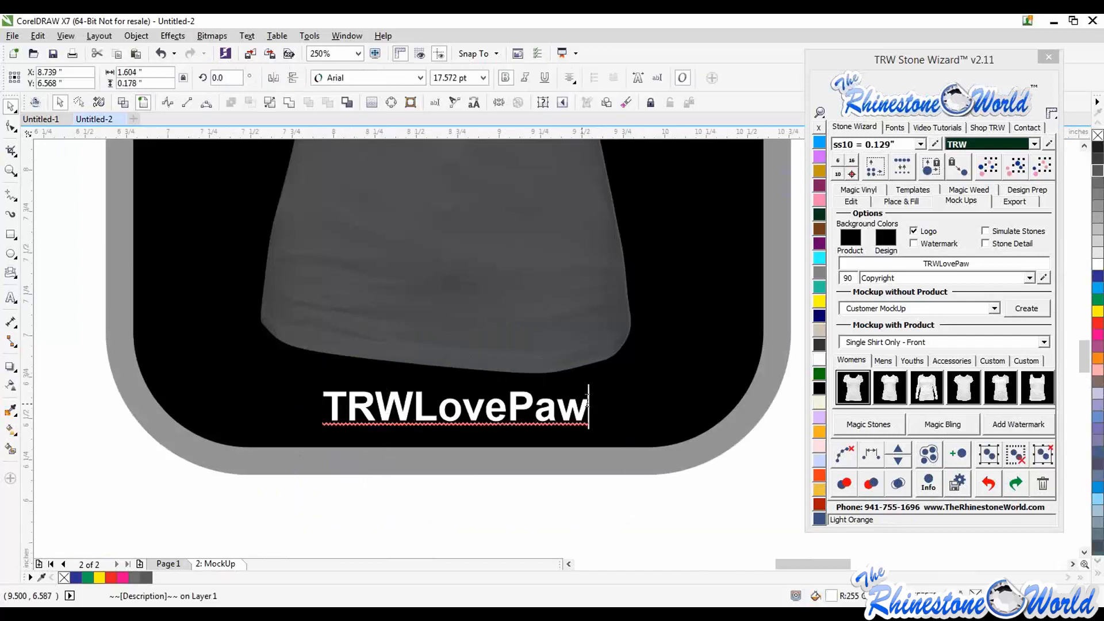
left_click_drag(587, 402, 414, 403)
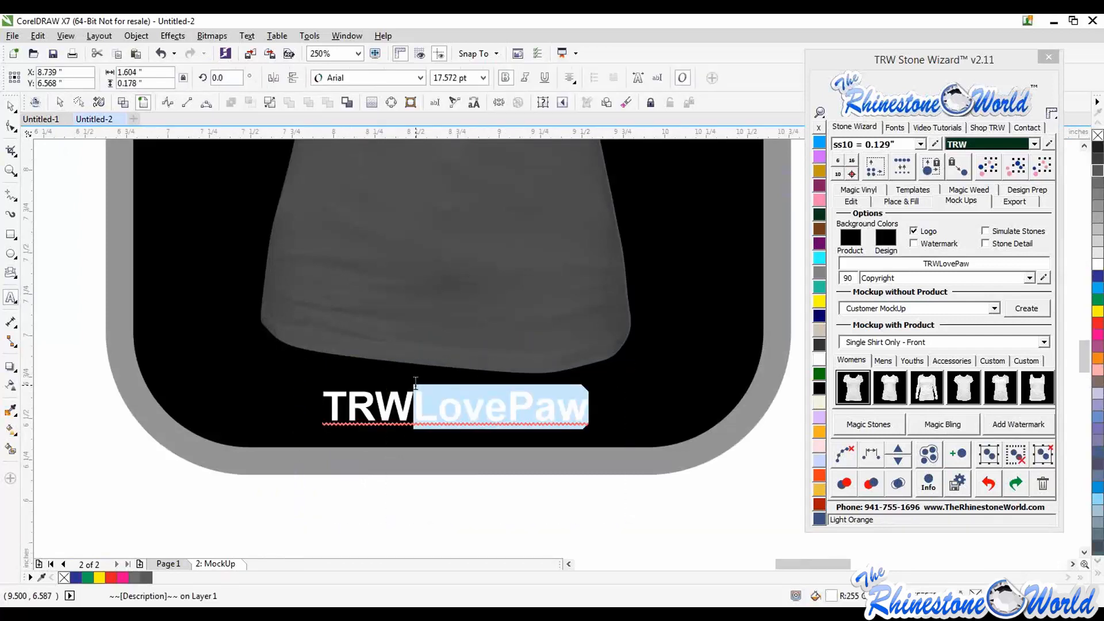
type("LoveFA")
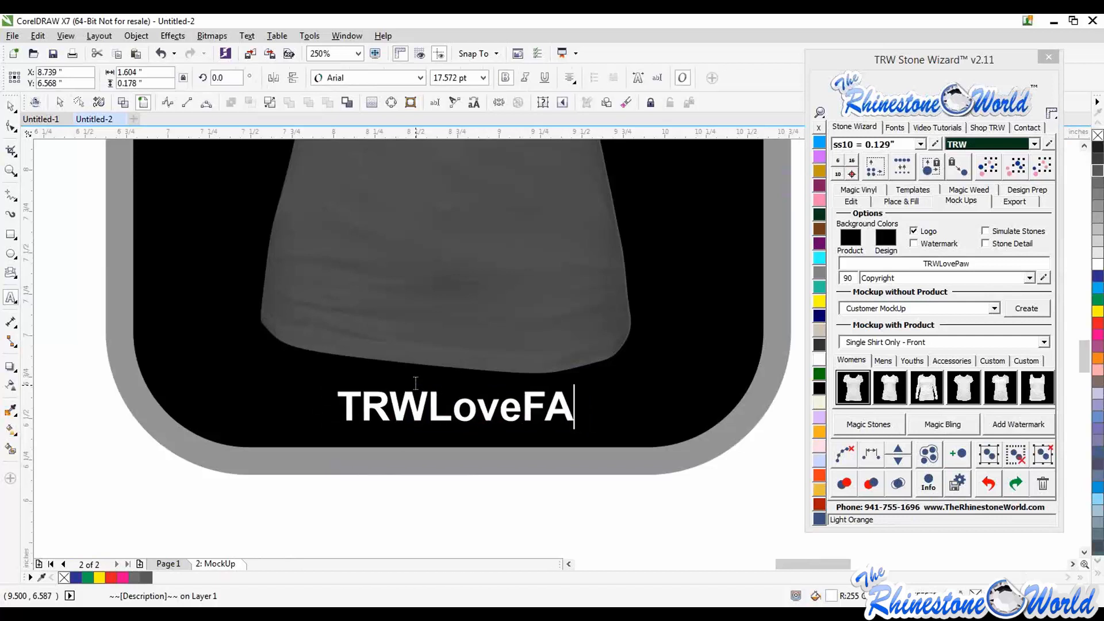
key("BackSpace")
type("all")
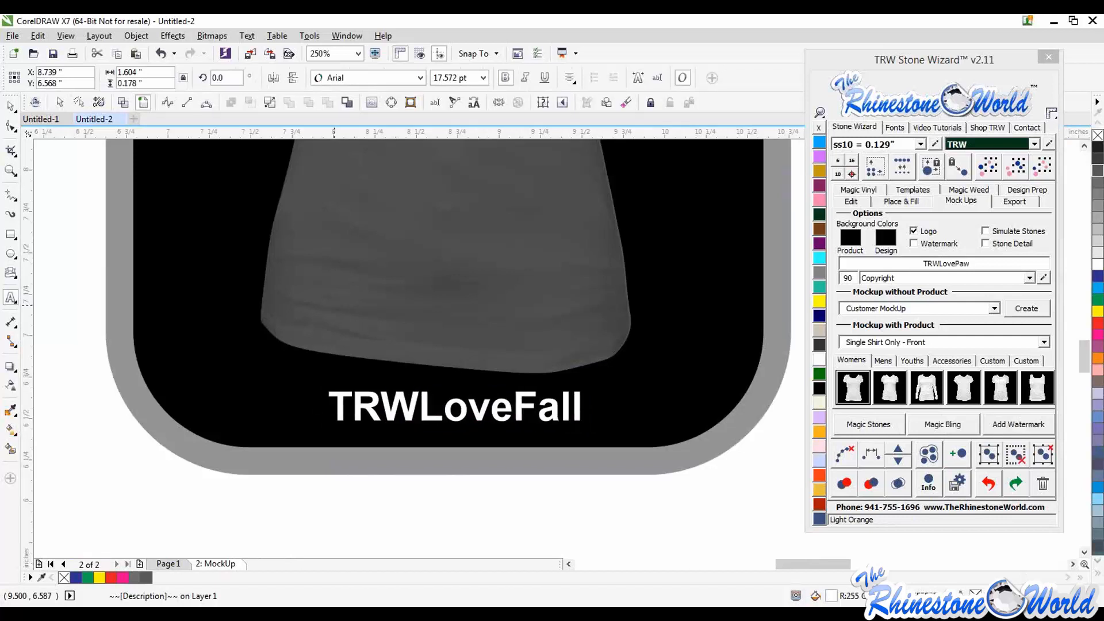
left_click(10, 106)
left_click(62, 193)
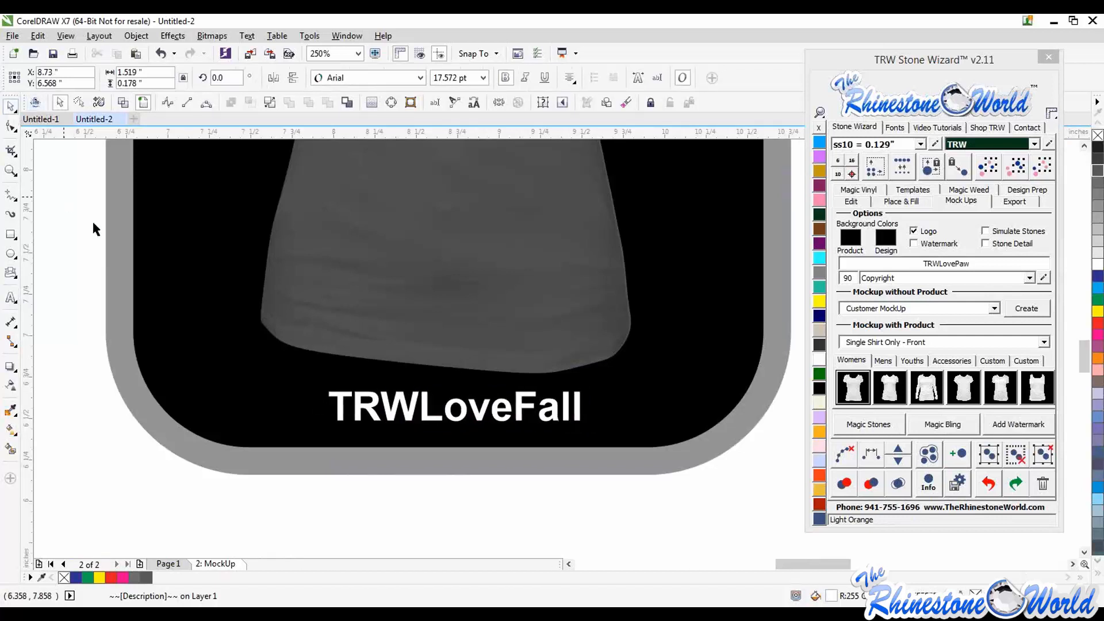
scroll(93, 223, "down", 5)
scroll(73, 201, "up", 4)
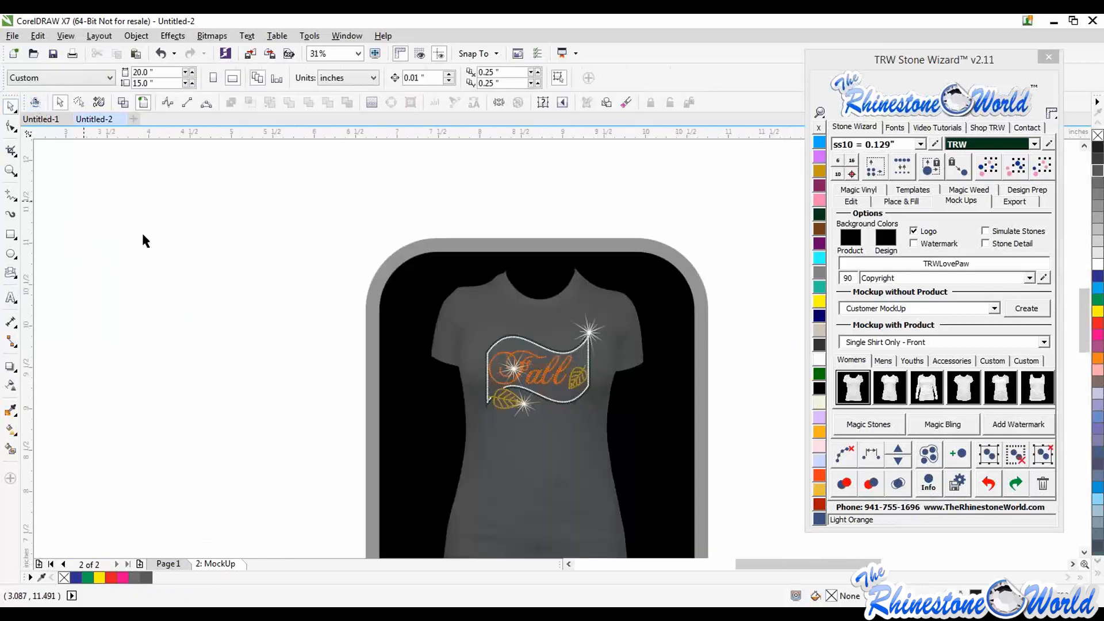
scroll(156, 229, "down", 2)
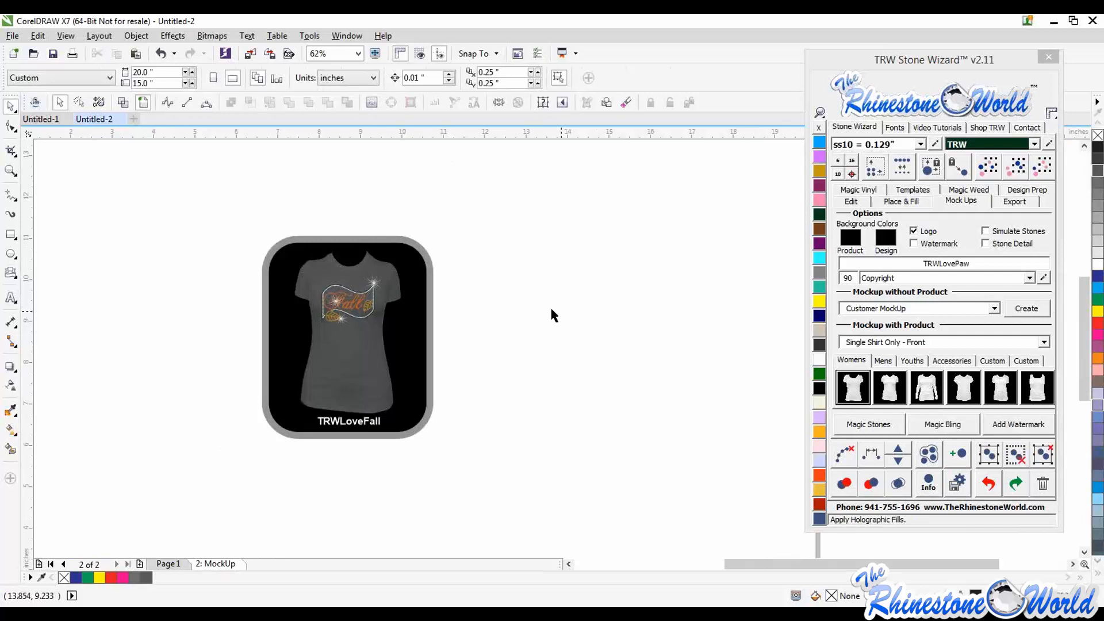
- Go back to Page 1 and view the original Fall banner design
left_click(172, 563)
scroll(443, 515, "down", 3)
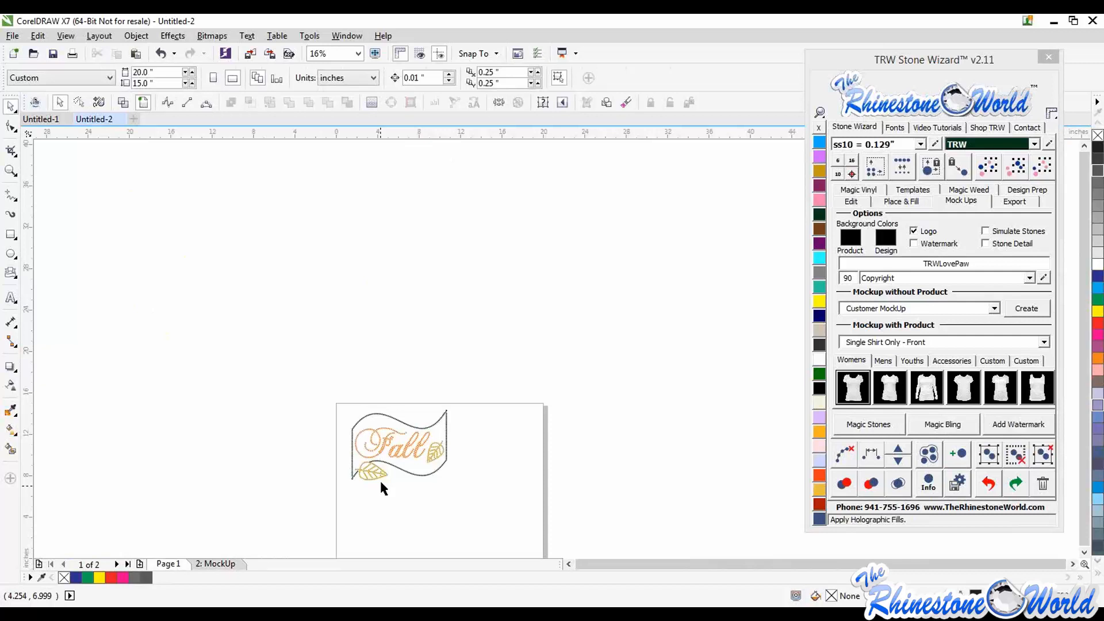
left_click_drag(321, 386, 476, 517)
left_click(476, 517)
- Create a new blank document and draw a rectangle about 10.97 by 7.48 inches in the middle of the page
left_click(14, 36)
left_click(39, 53)
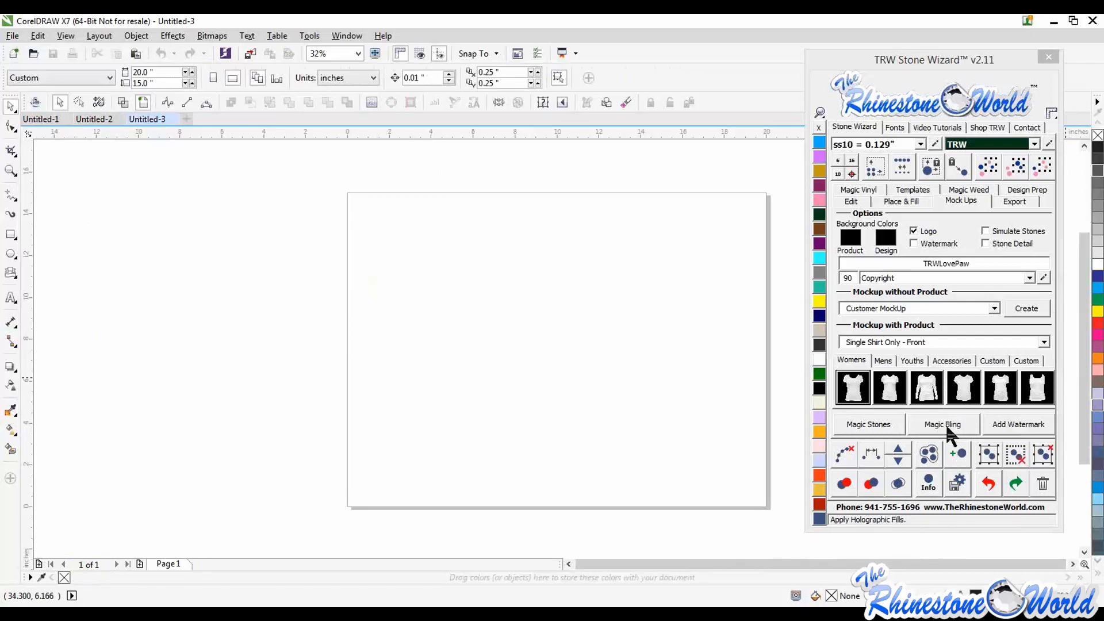
left_click(10, 233)
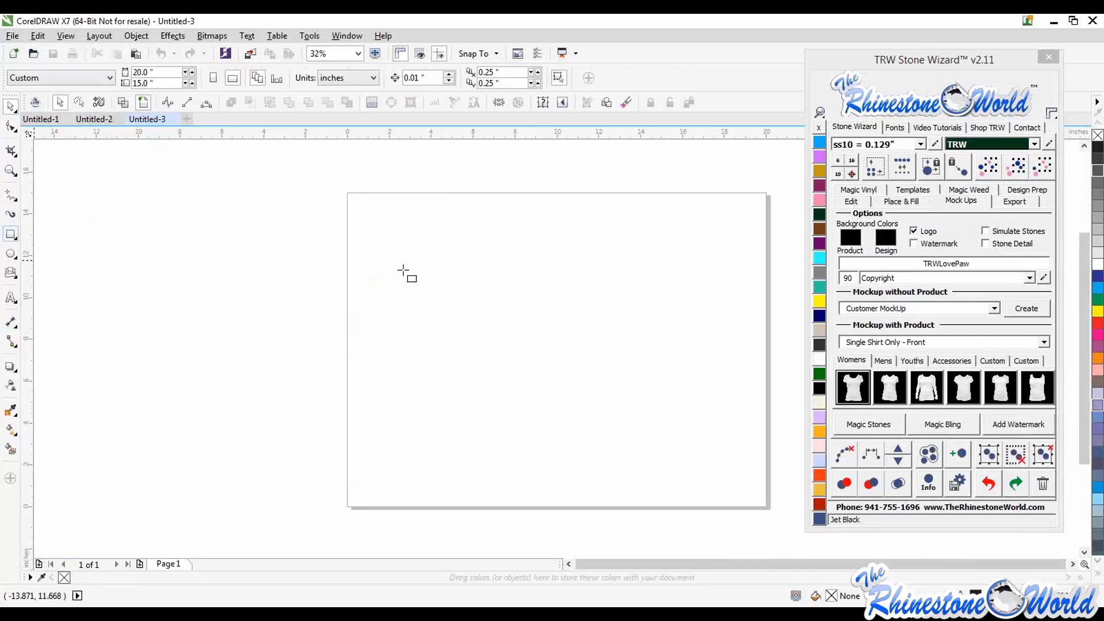
left_click_drag(402, 266, 632, 423)
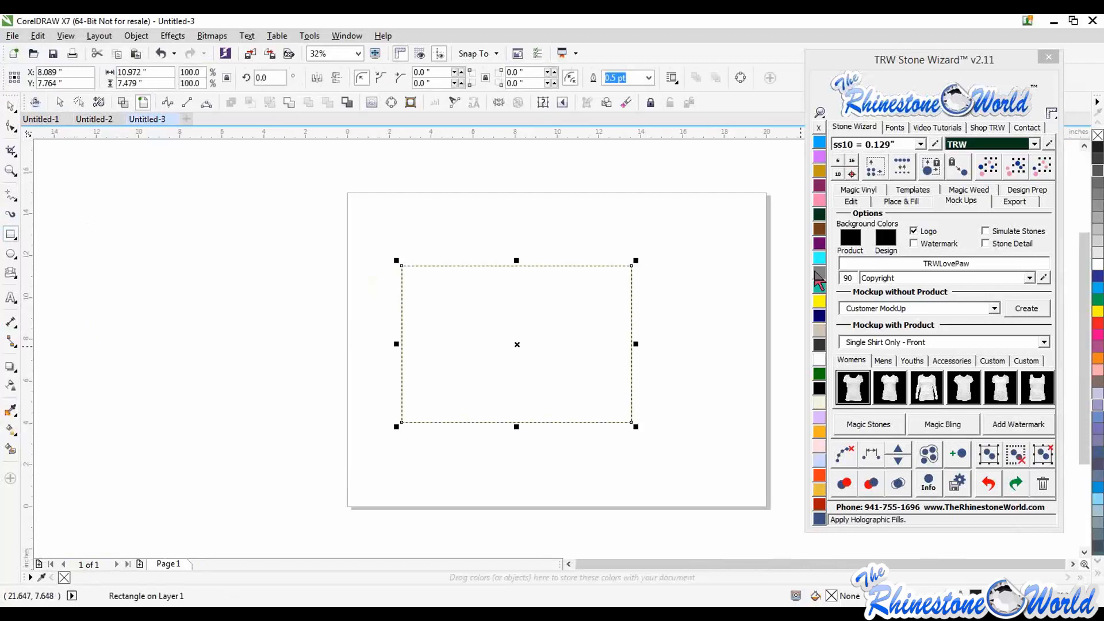
- Fill the rectangle with the Jet Black stone color and leave it selected
left_click(819, 388)
left_click(11, 107)
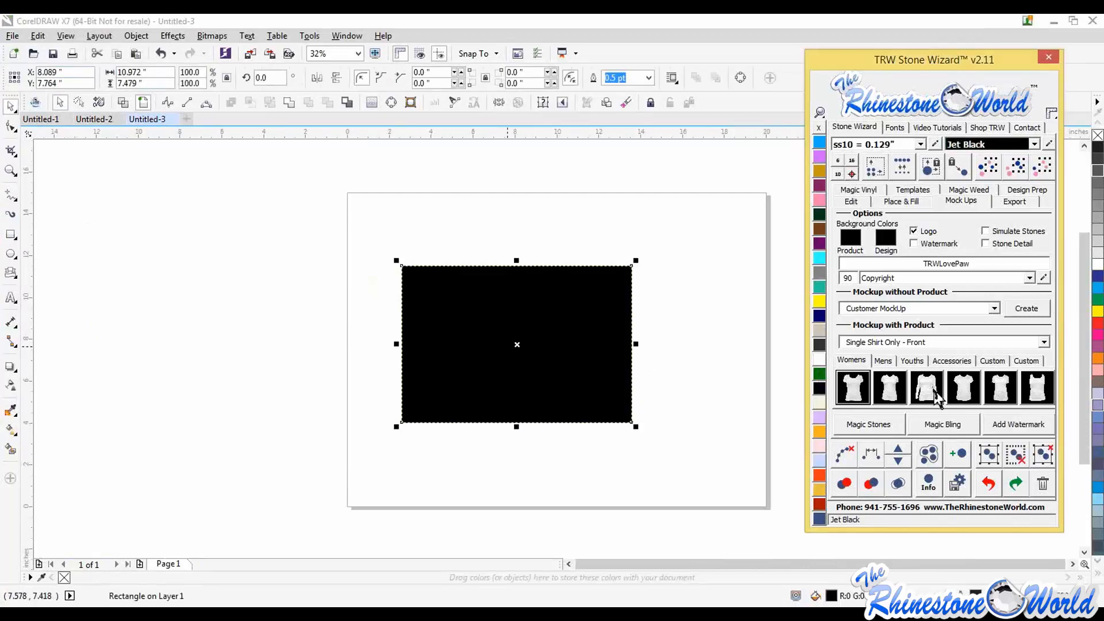
left_click(716, 391)
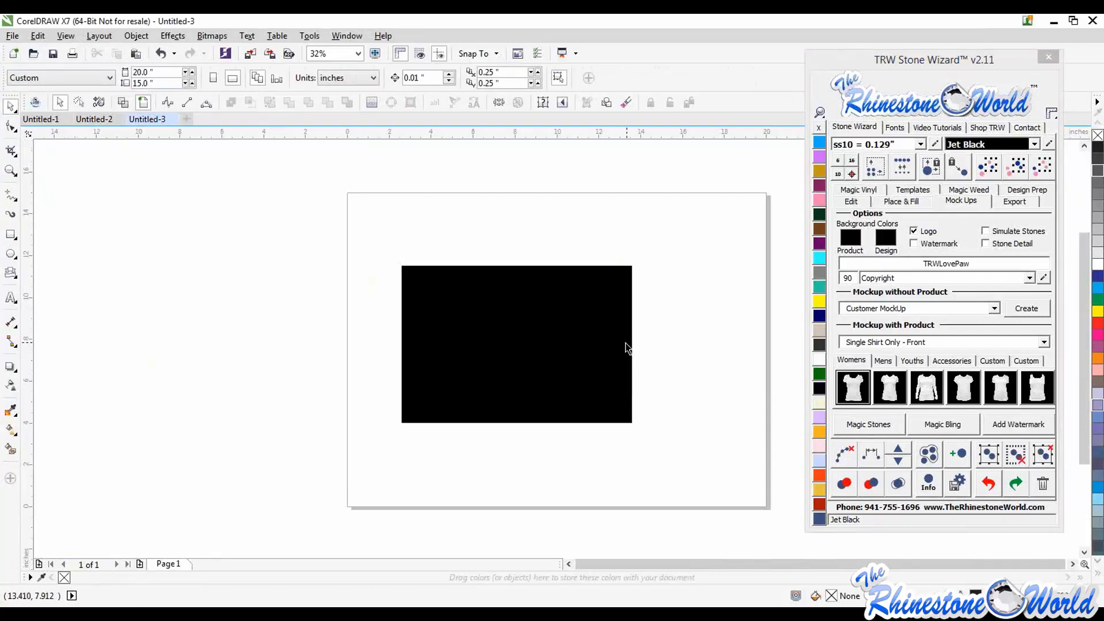
left_click(627, 348)
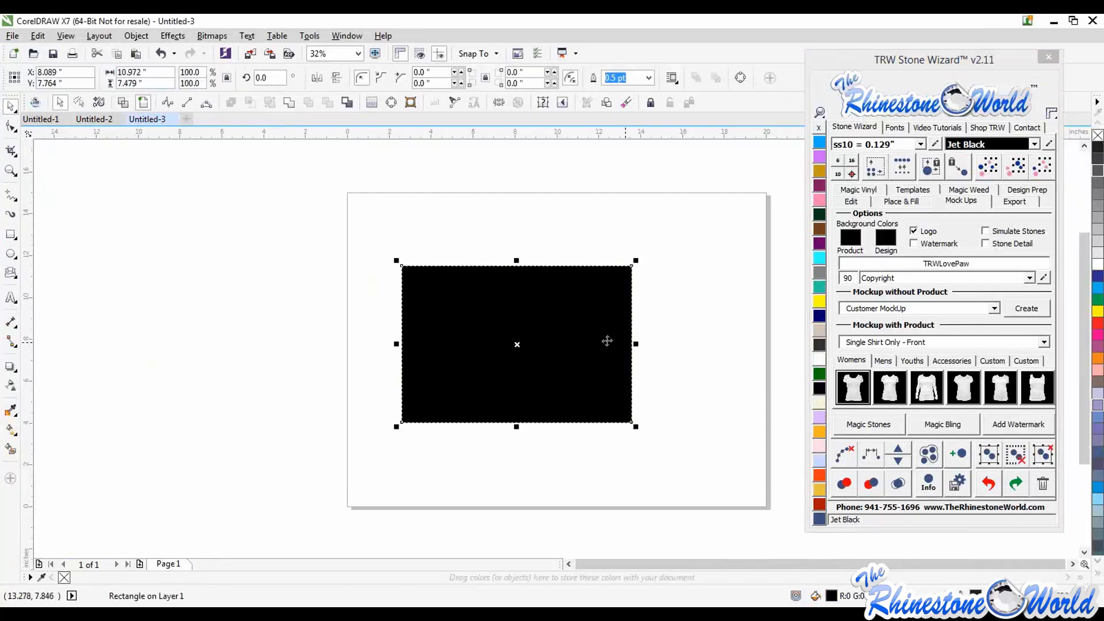
- Add five Magic Bling sparkles of varying size to the upper part of the black rectangle
left_click(907, 424)
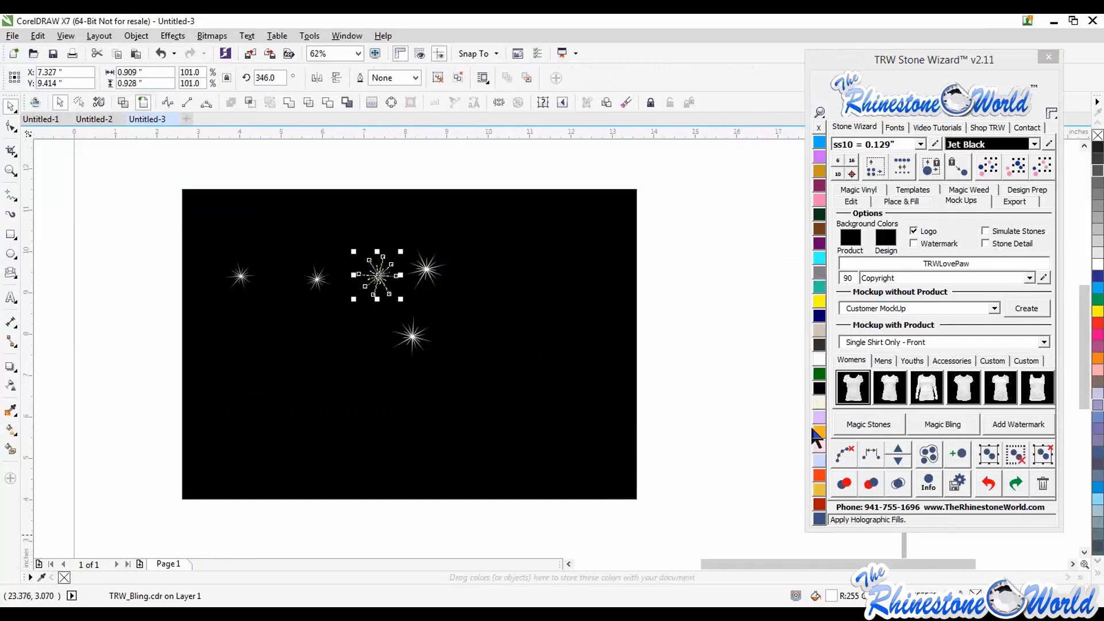
left_click(722, 417)
scroll(722, 416, "down", 2)
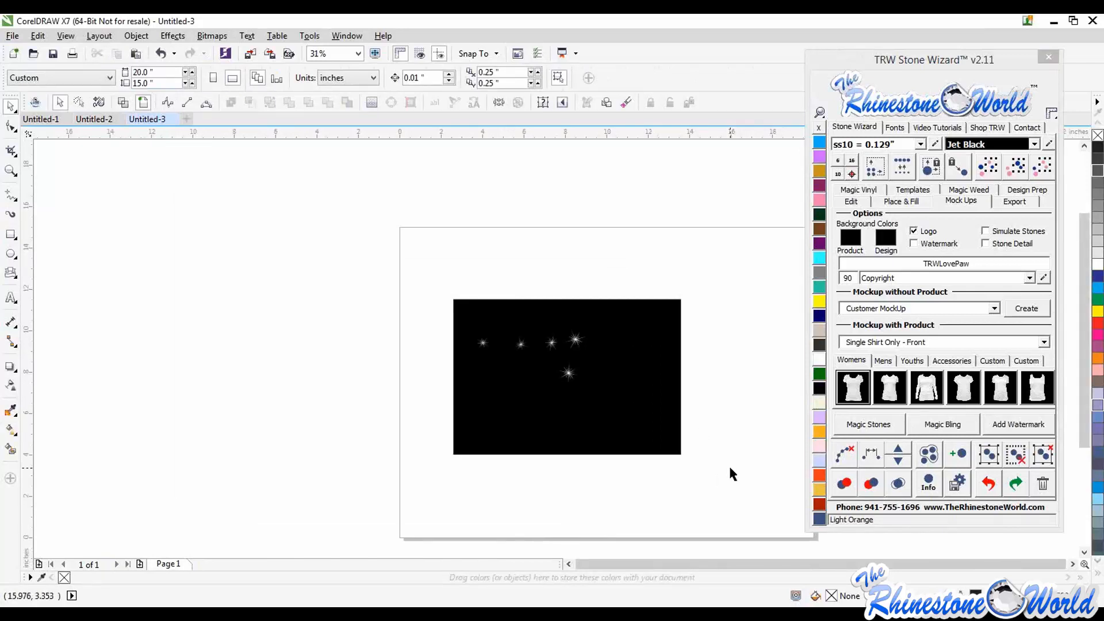
- Delete the black rectangle together with all its sparkles so the page is empty
left_click_drag(431, 280, 764, 481)
key("Delete")
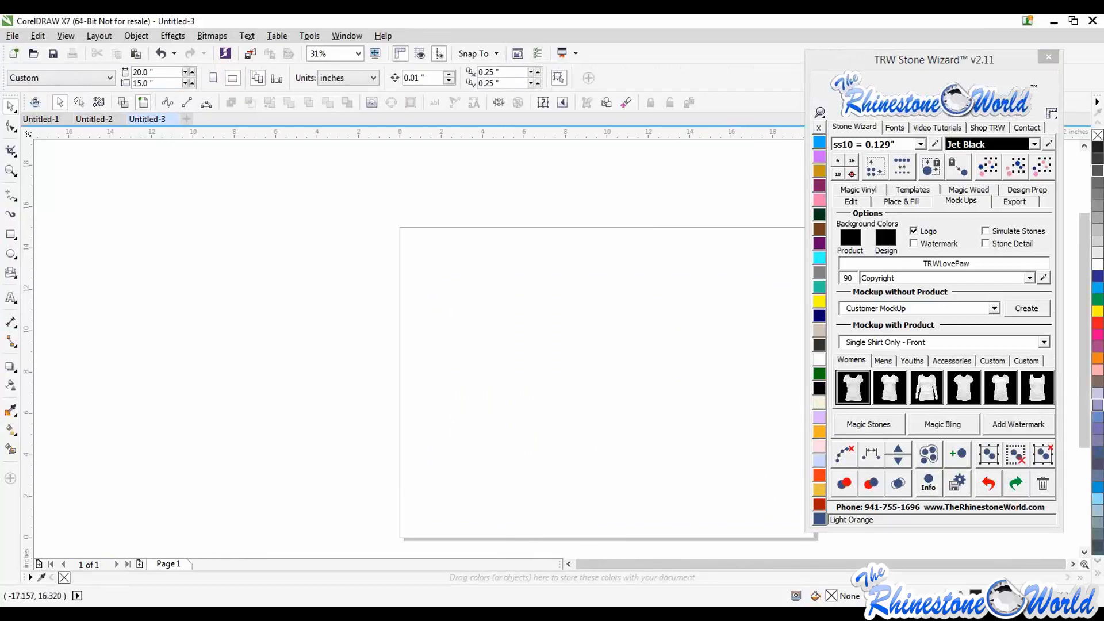
- Bring in the Baseball Mom Template rhinestone design and place it off the page, beside its left edge
left_click_drag(1, 183, 487, 336)
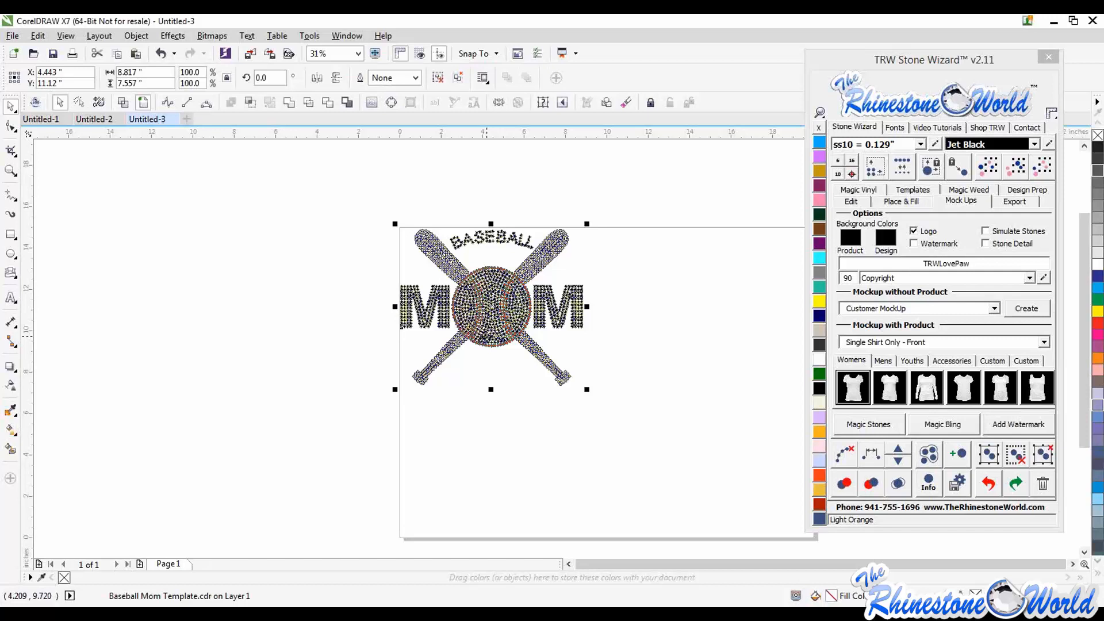
left_click(326, 166)
left_click_drag(329, 169, 618, 448)
left_click_drag(547, 328, 589, 339)
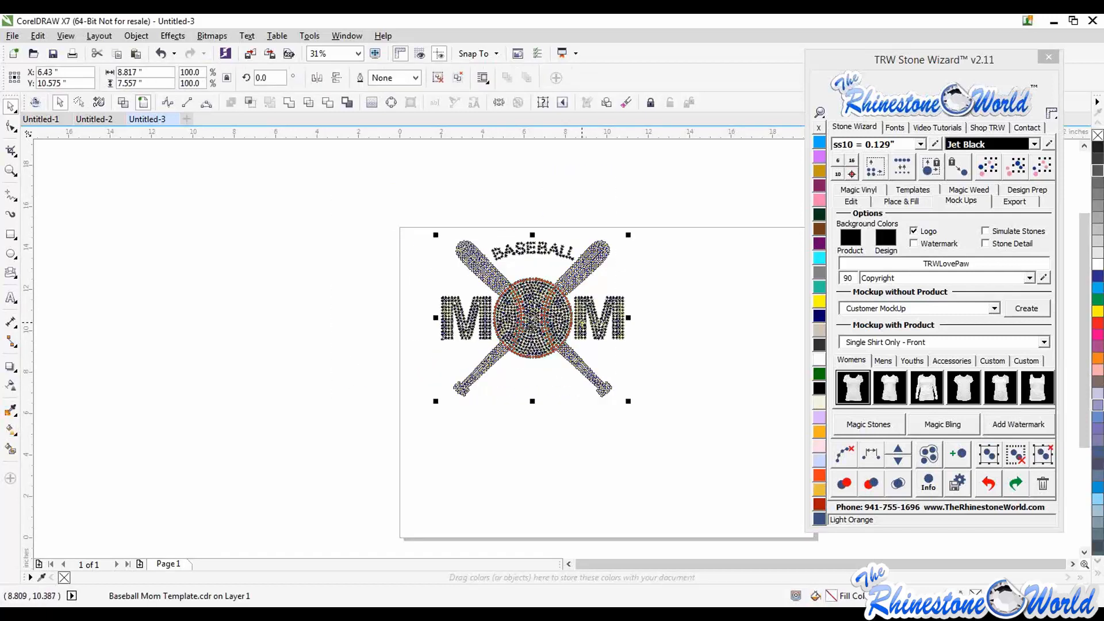
left_click(370, 316)
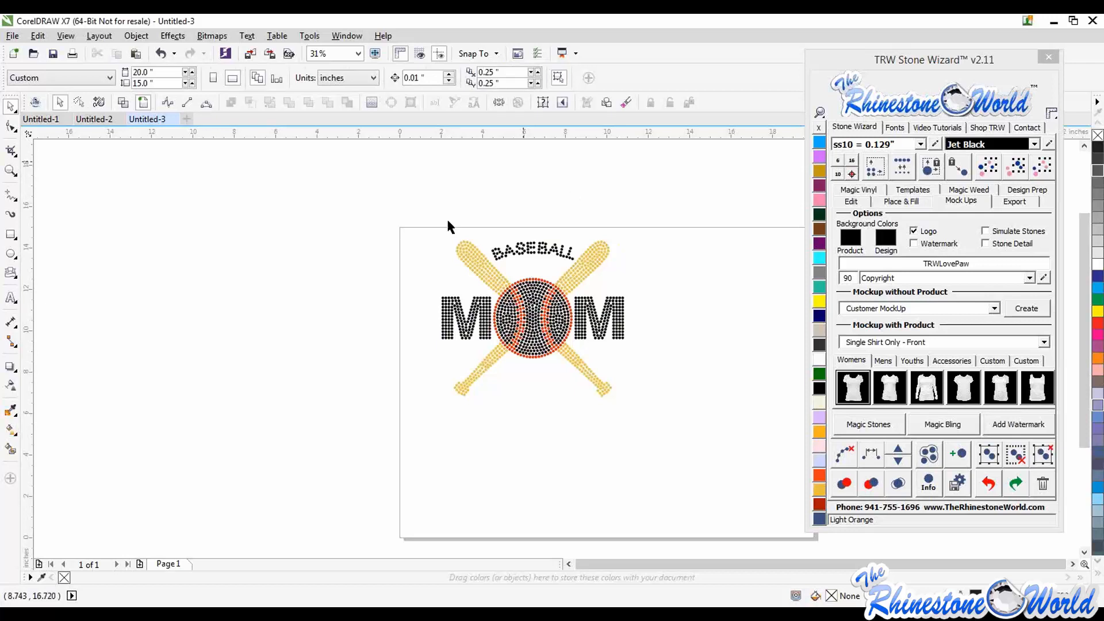
left_click_drag(447, 217, 705, 450)
left_click_drag(608, 322, 382, 317)
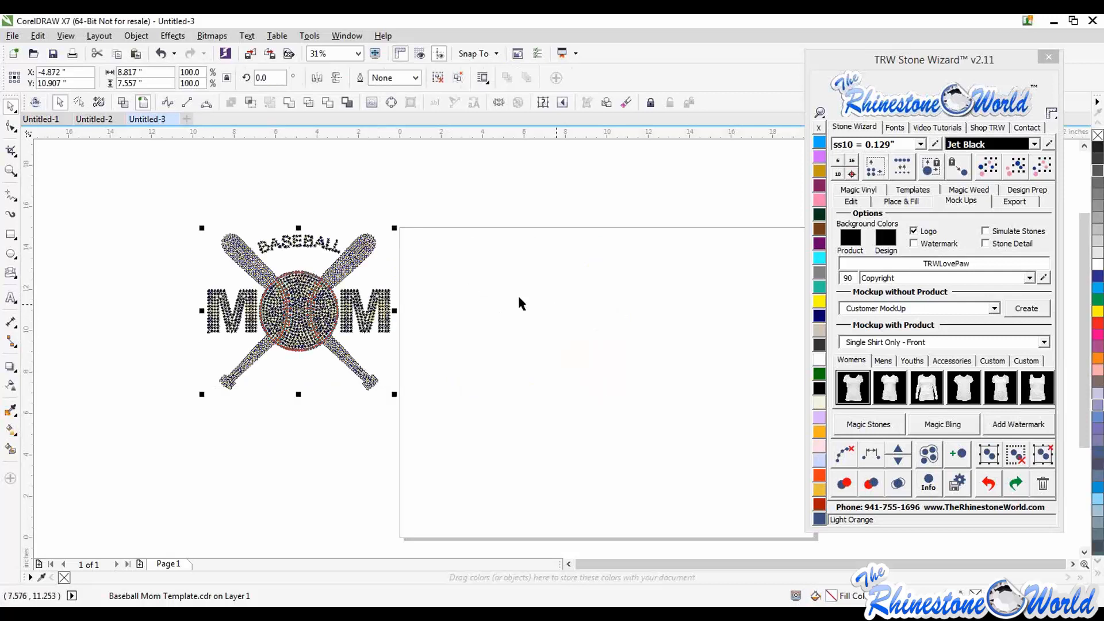
left_click(694, 300)
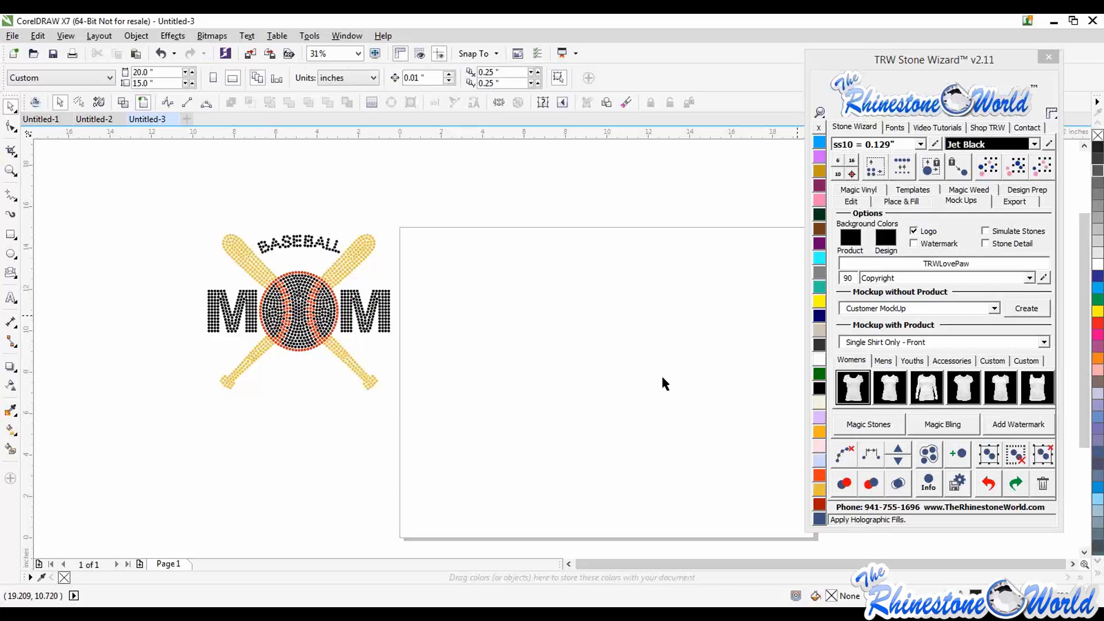
- Add the player's last name in capitals as College-Black text near the top of the page
left_click(10, 297)
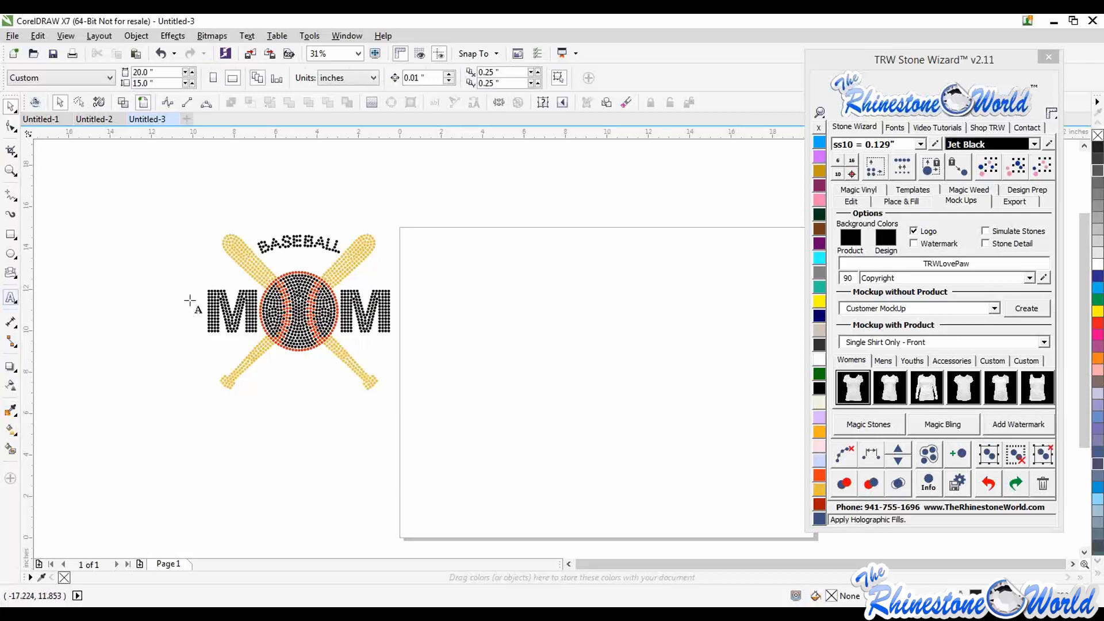
left_click(571, 262)
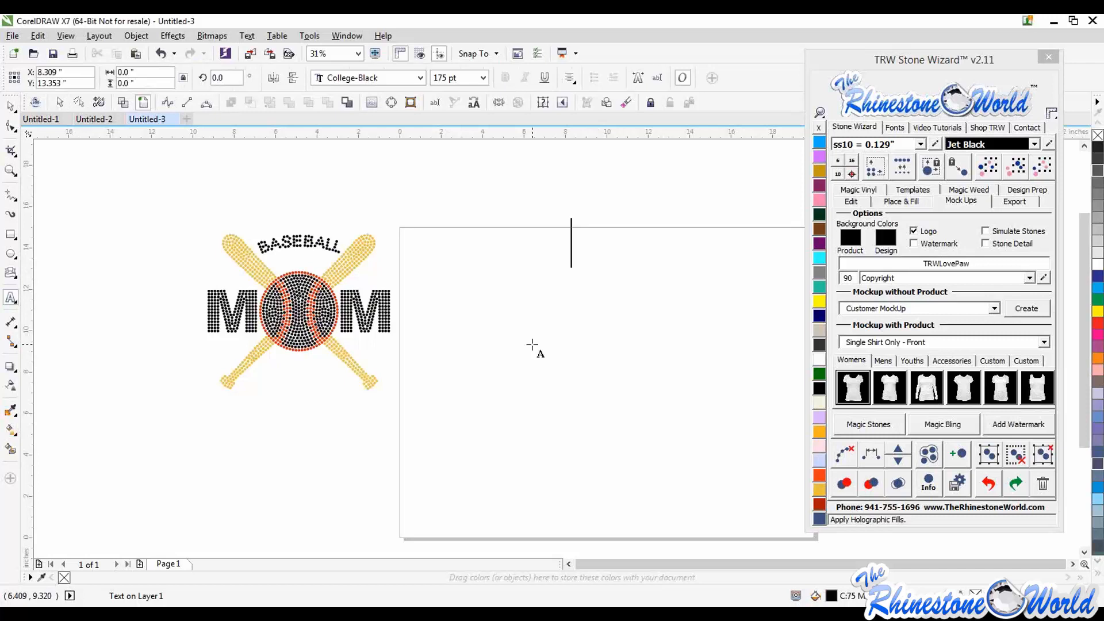
type("M")
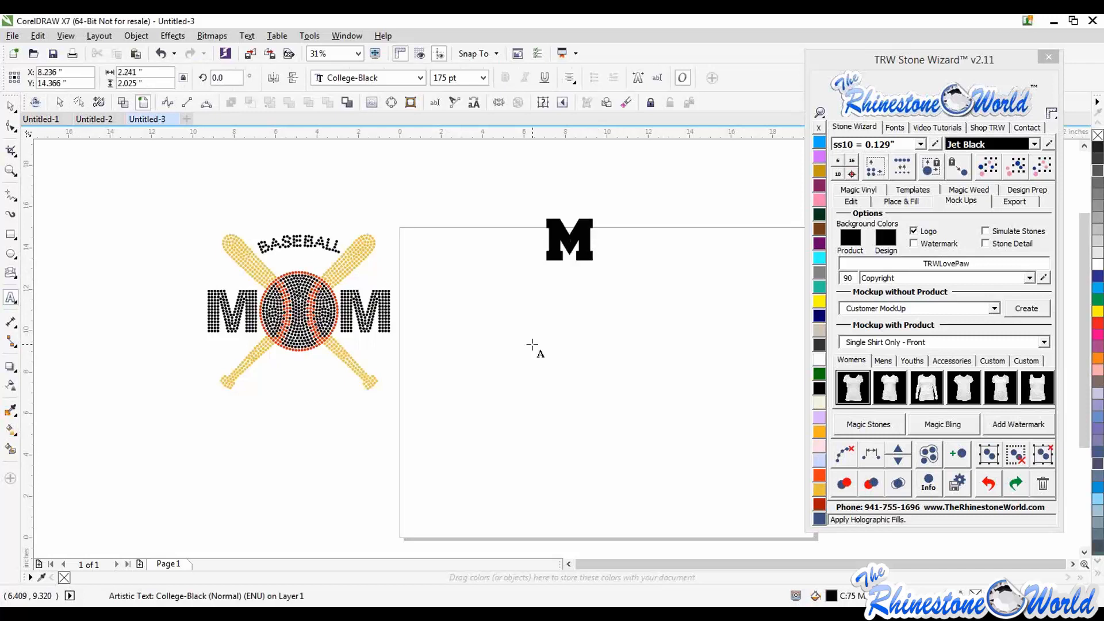
type("ARRERO")
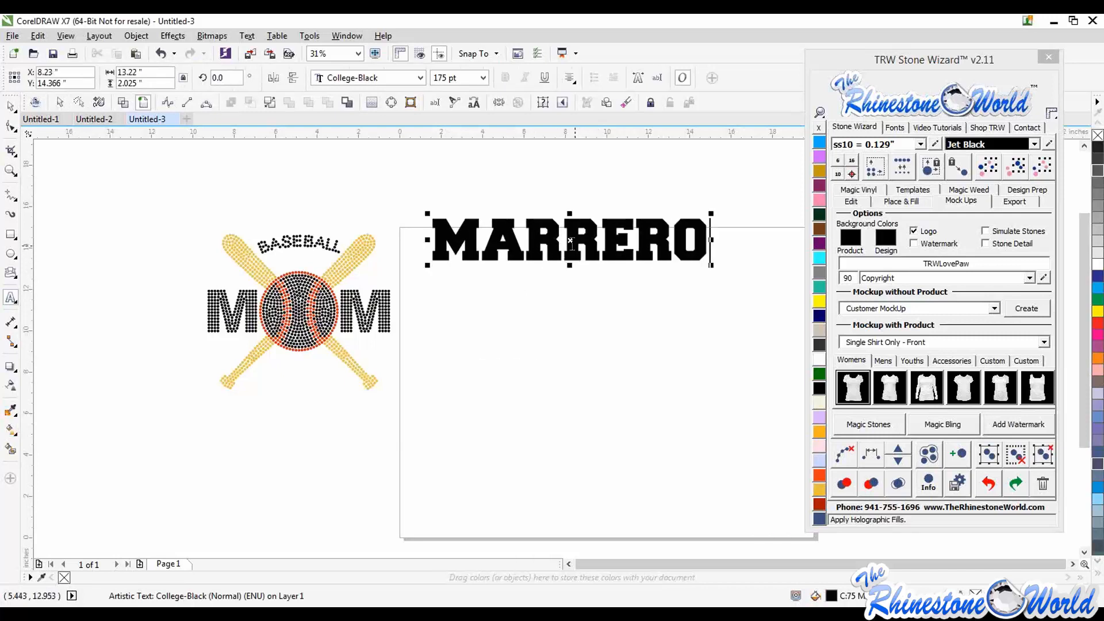
left_click_drag(570, 242, 609, 266)
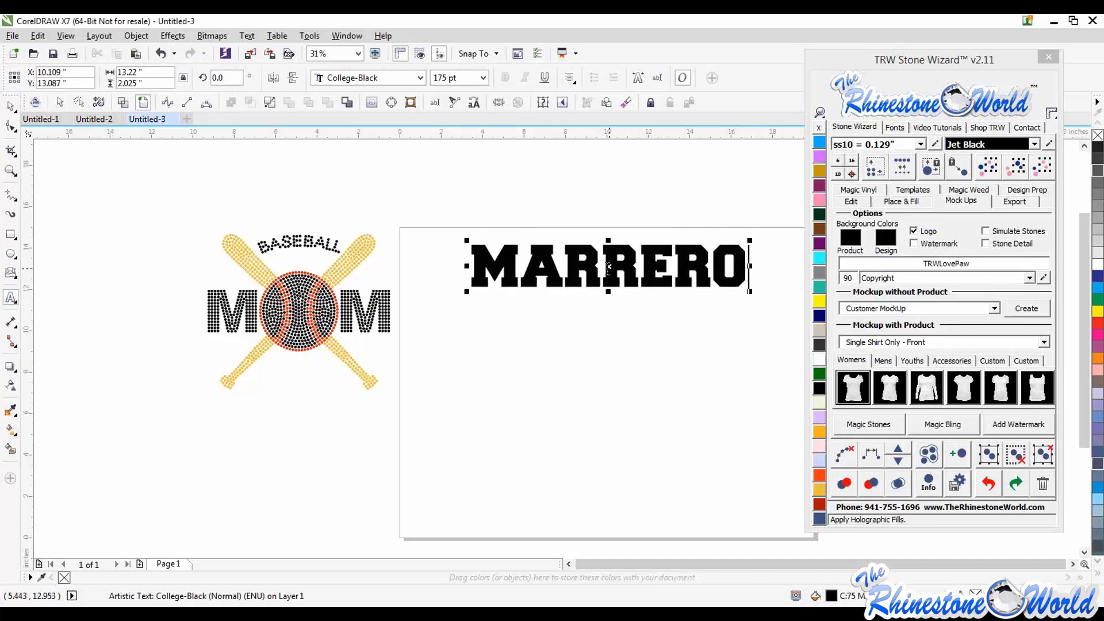
- Change the name text to the Impact font and resize it to about 9.59 by 1.79 inches
left_click(892, 127)
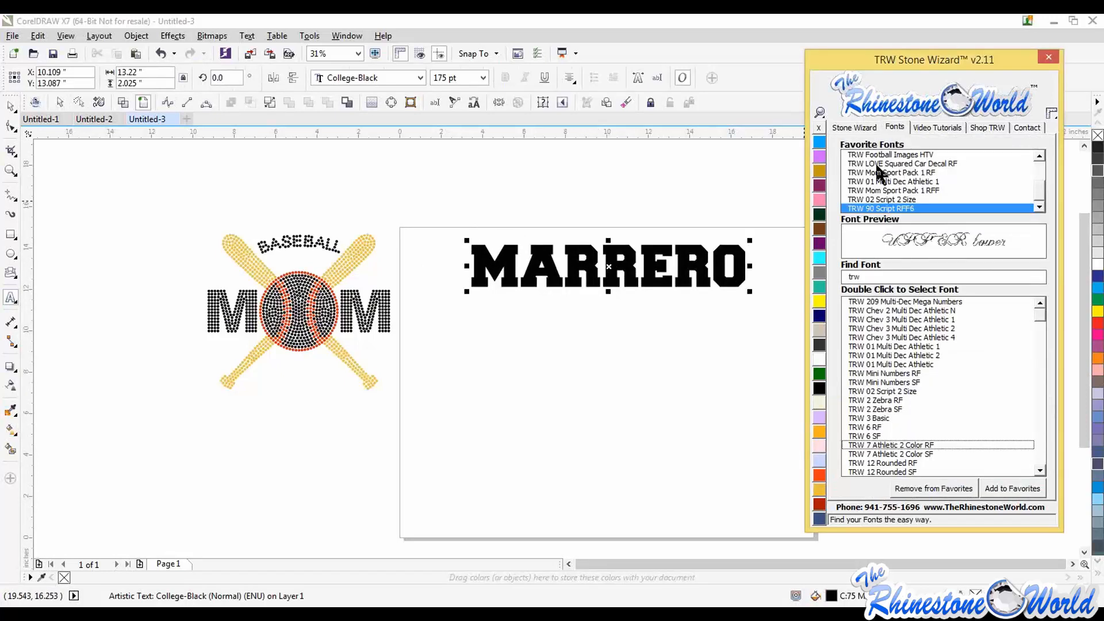
left_click_drag(1039, 195, 1039, 160)
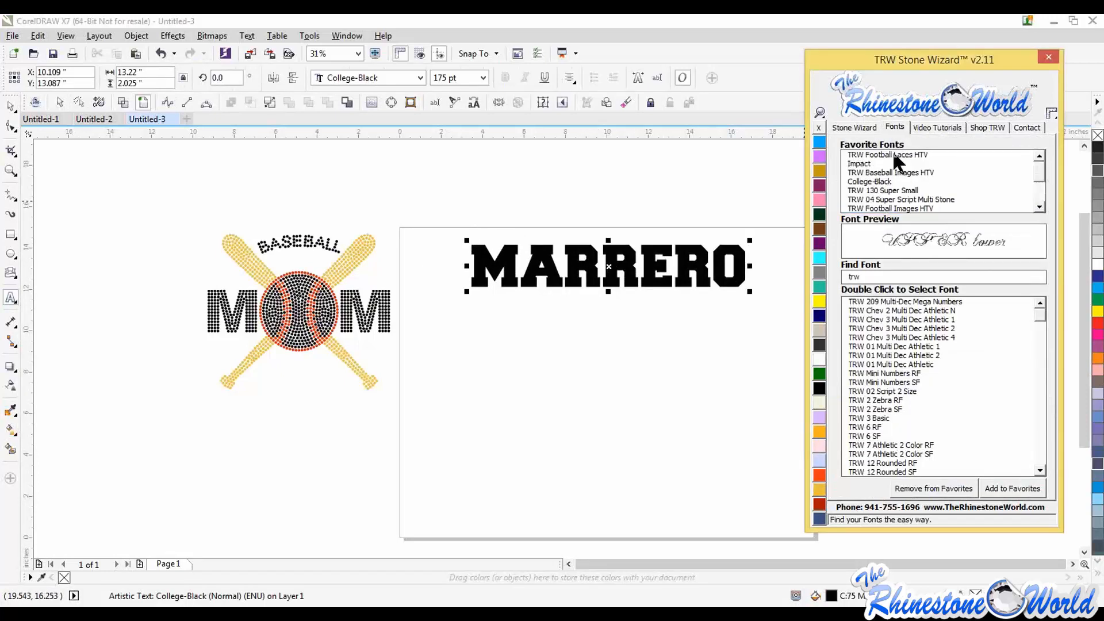
double_click(865, 164)
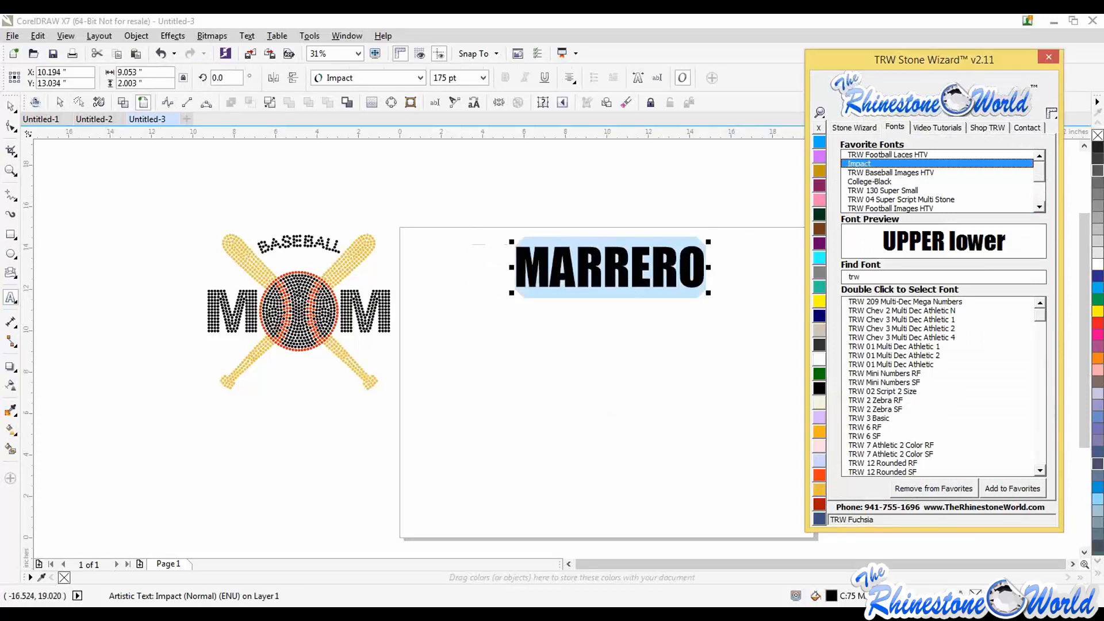
left_click(11, 106)
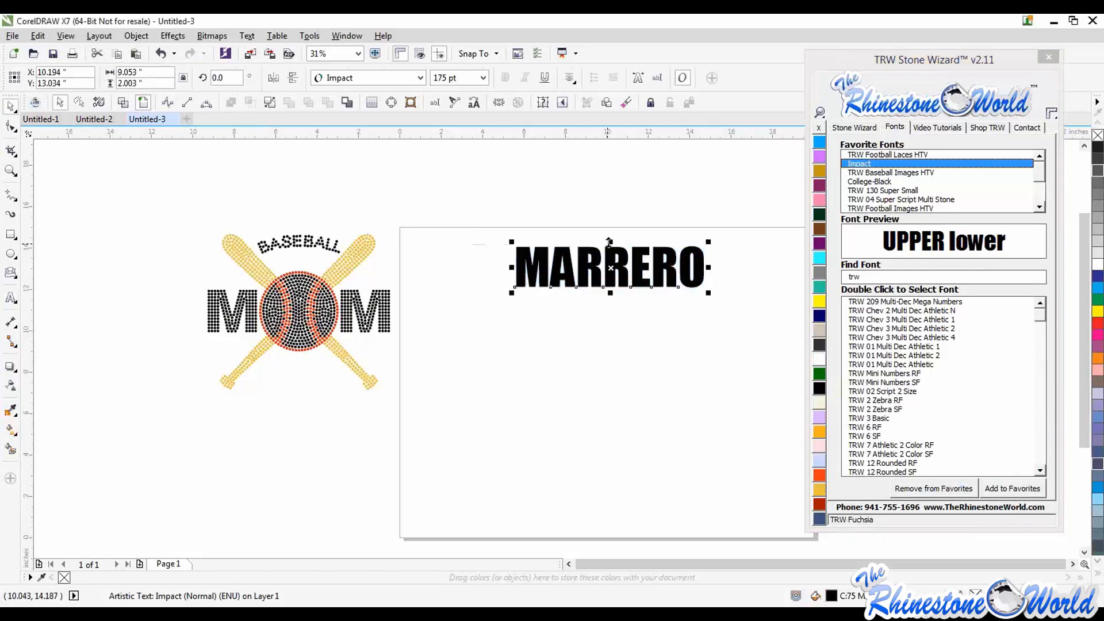
left_click_drag(612, 248, 612, 254)
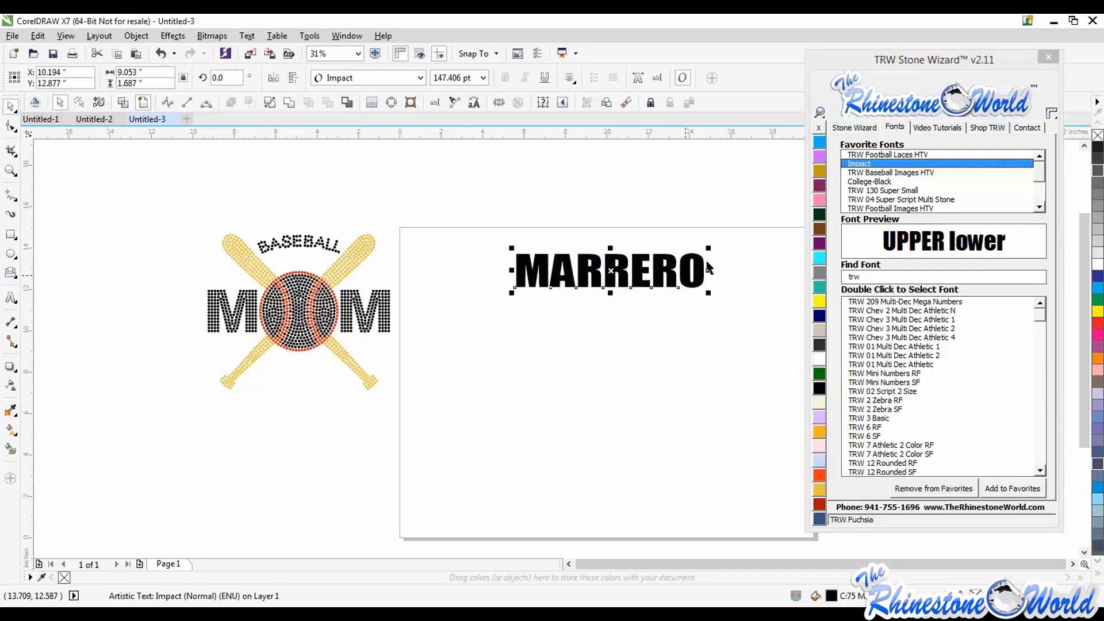
left_click_drag(730, 243, 737, 246)
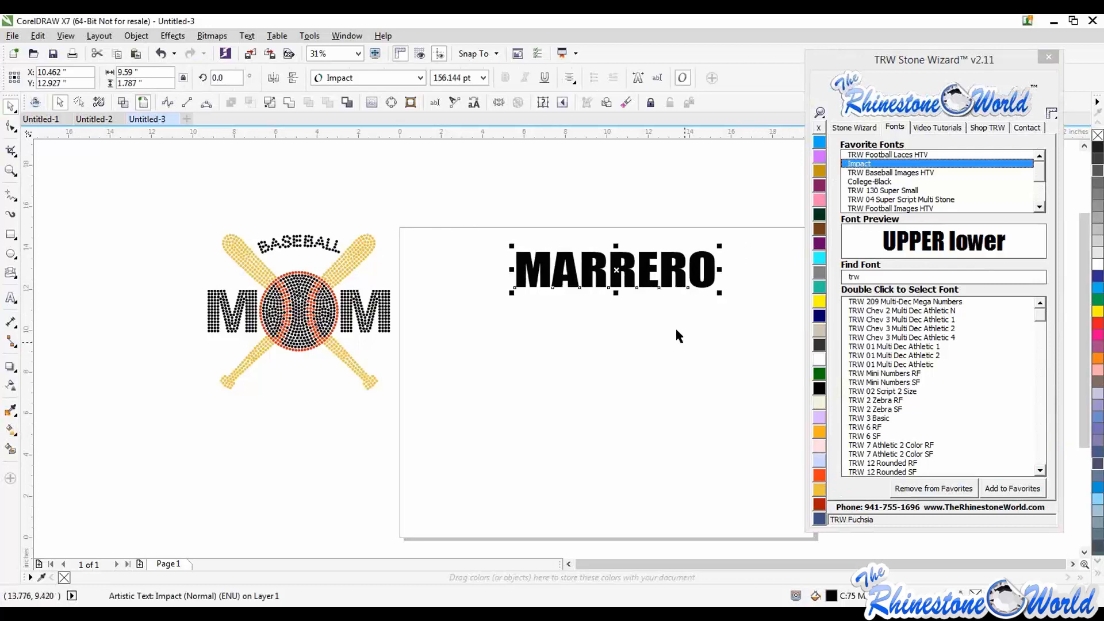
key("Escape")
- Duplicate the name below itself, change the copy to "24", enlarge it to about 5.16 by 3.69 inches and center it under the name
left_click_drag(629, 283, 632, 333)
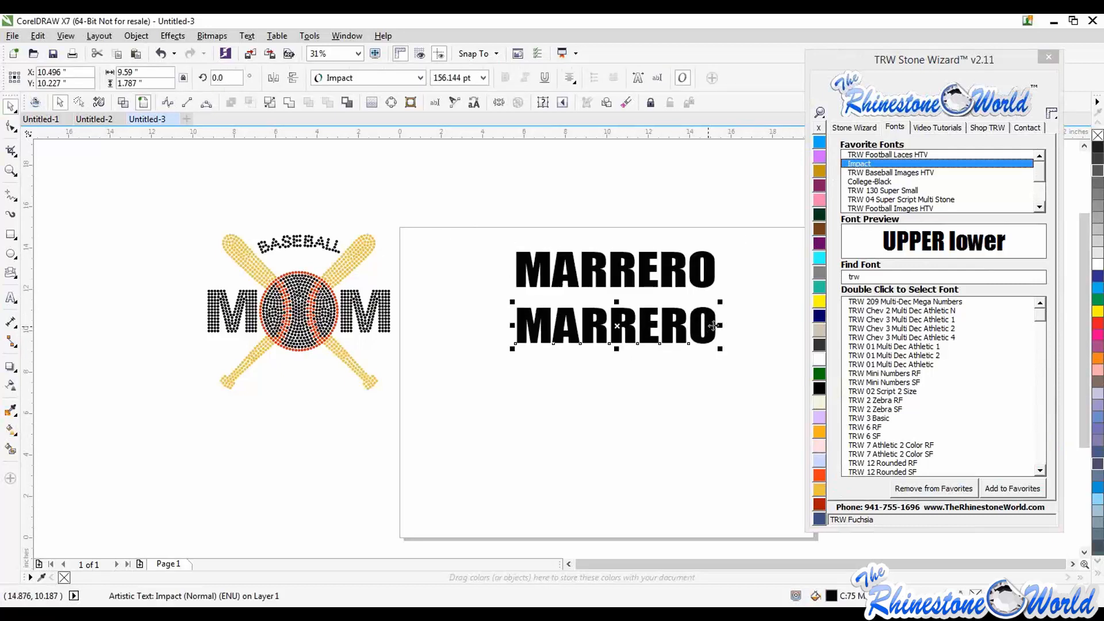
key("F8")
key("ctrl+a")
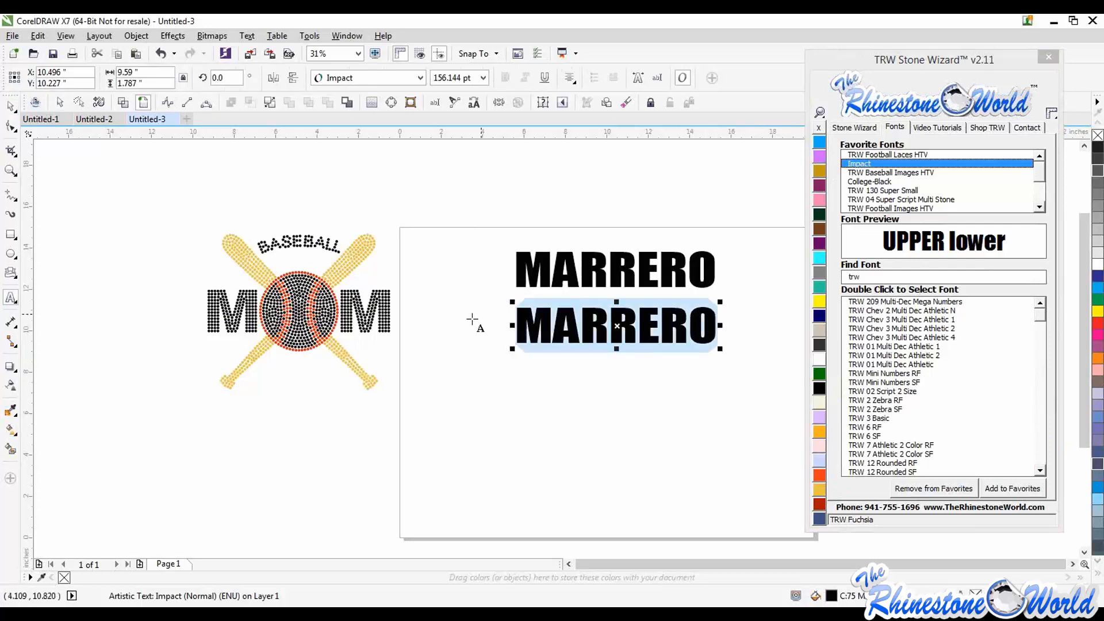
type("24")
key("ctrl+space")
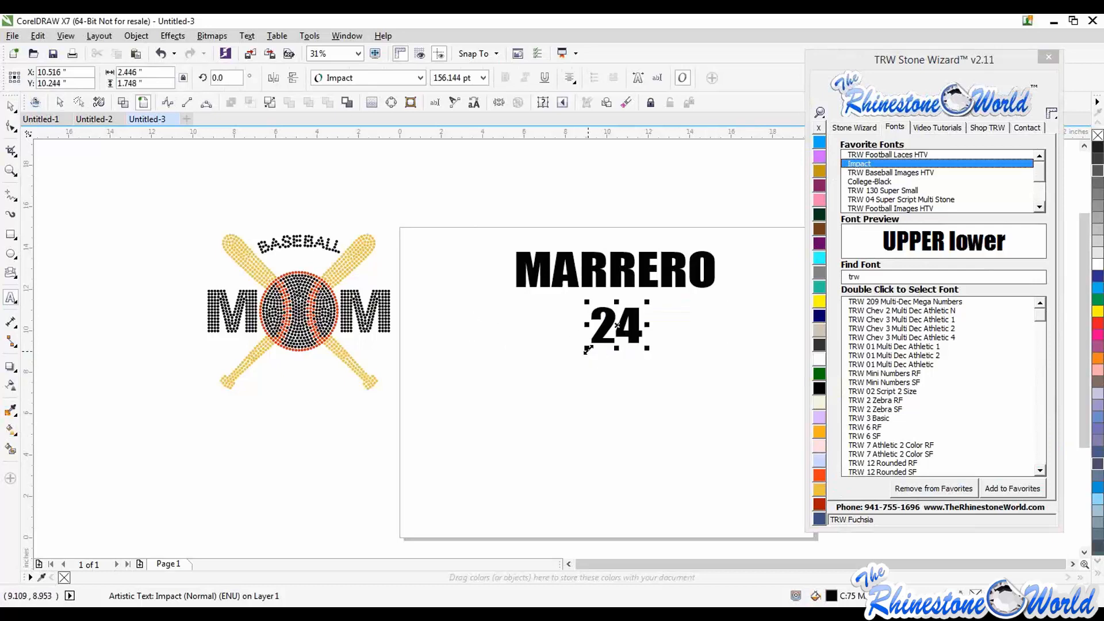
left_click_drag(583, 352, 521, 404)
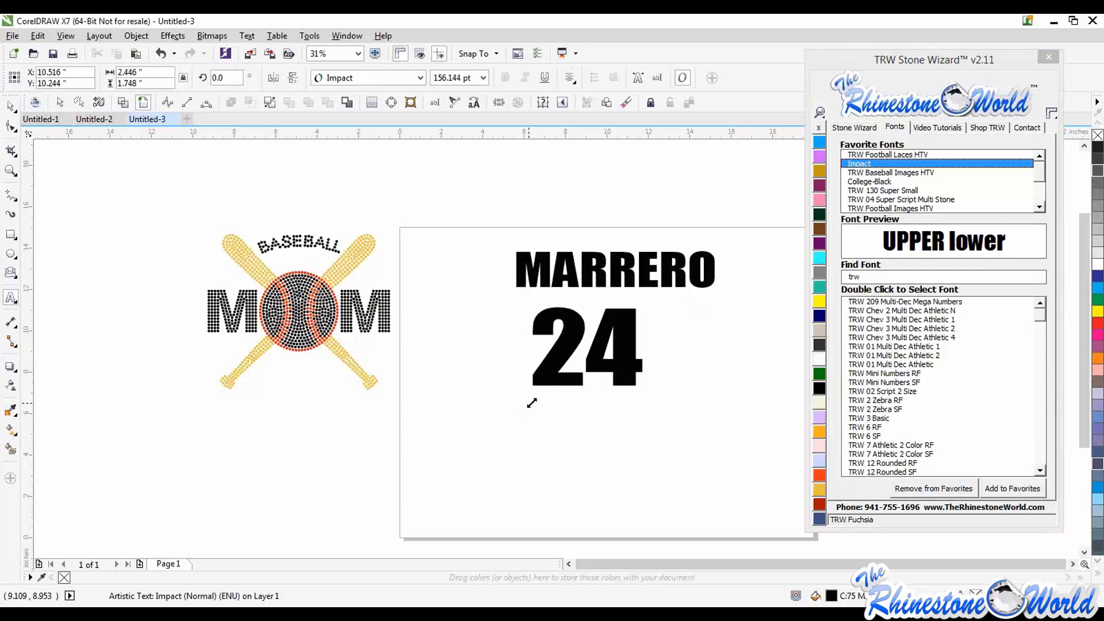
left_click_drag(590, 347, 614, 335)
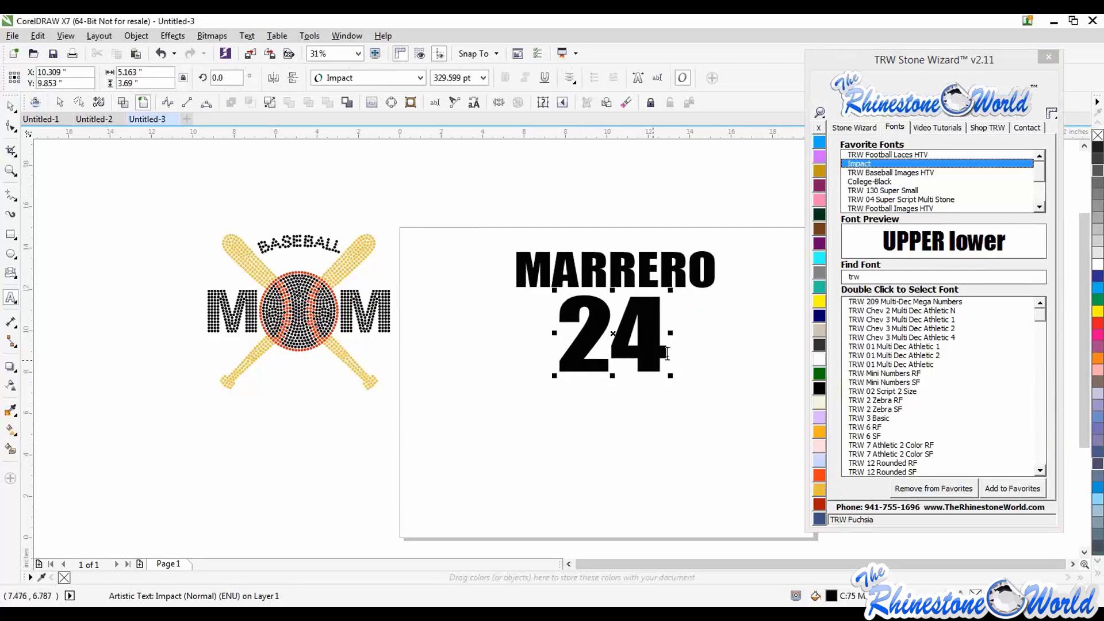
- Find the baseball fonts with "trw base" and apply TRW Baseball Images HTV N to the number 24
key("ctrl+a")
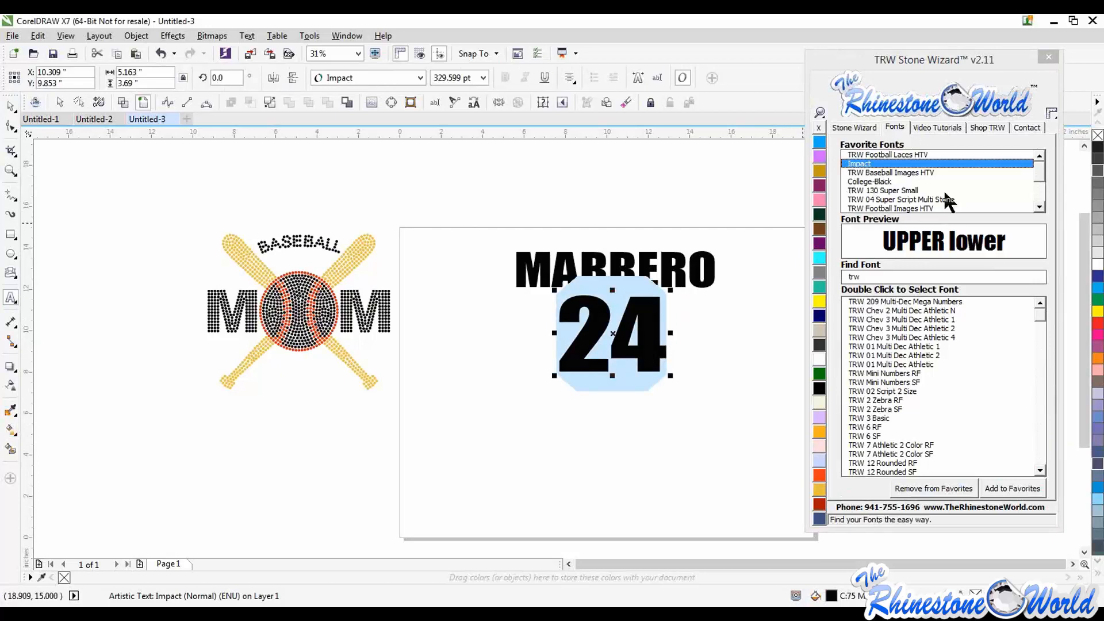
left_click_drag(1036, 174, 1039, 206)
left_click(1040, 204)
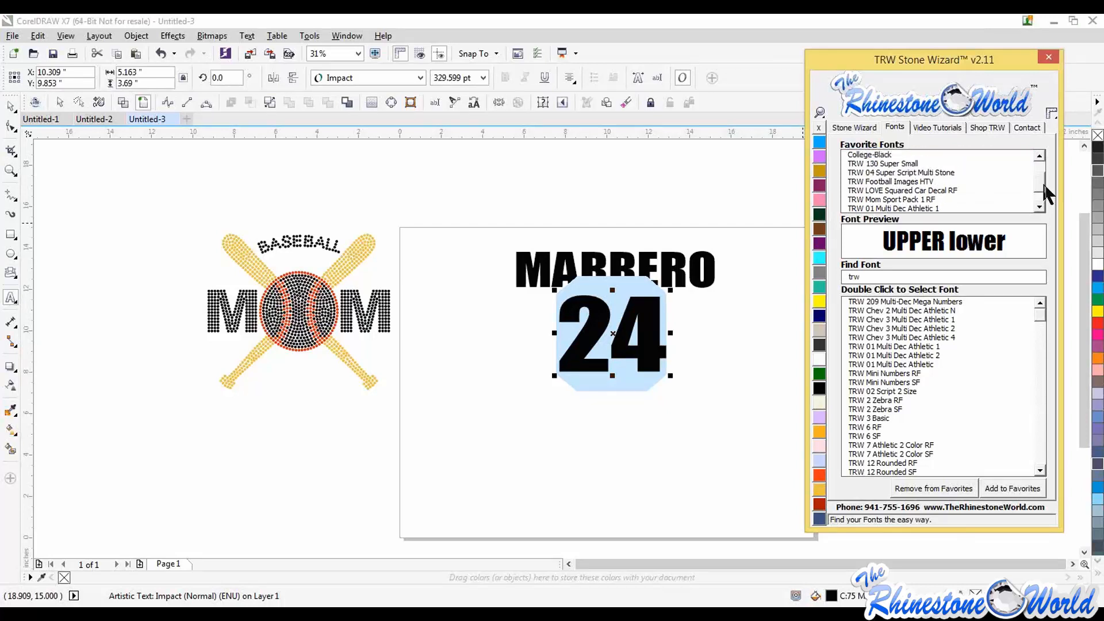
left_click(913, 275)
type("trw base")
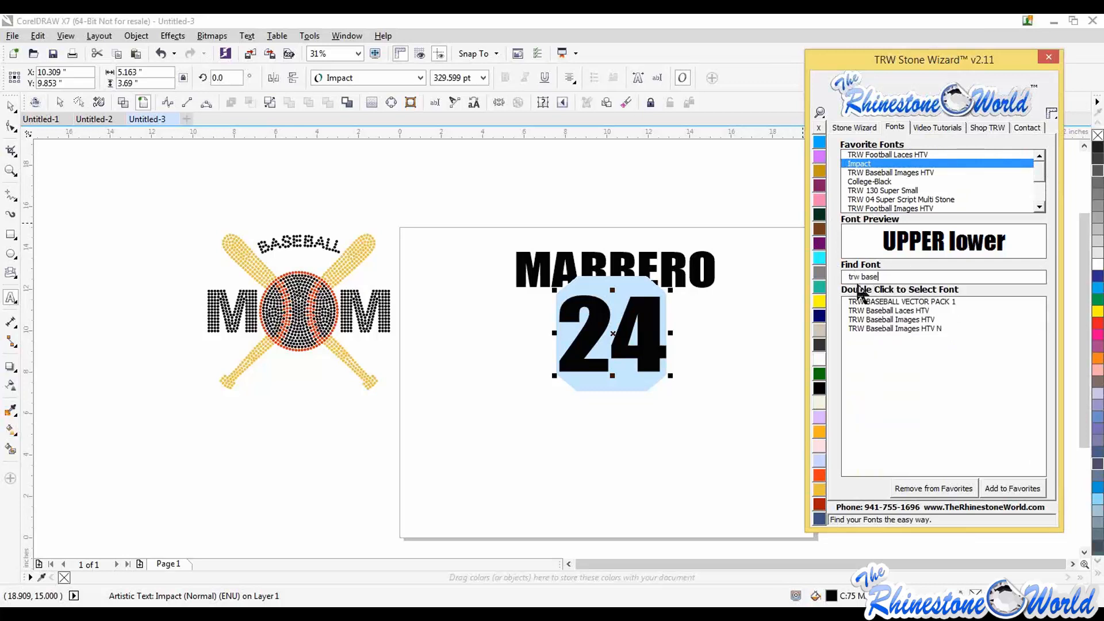
double_click(902, 329)
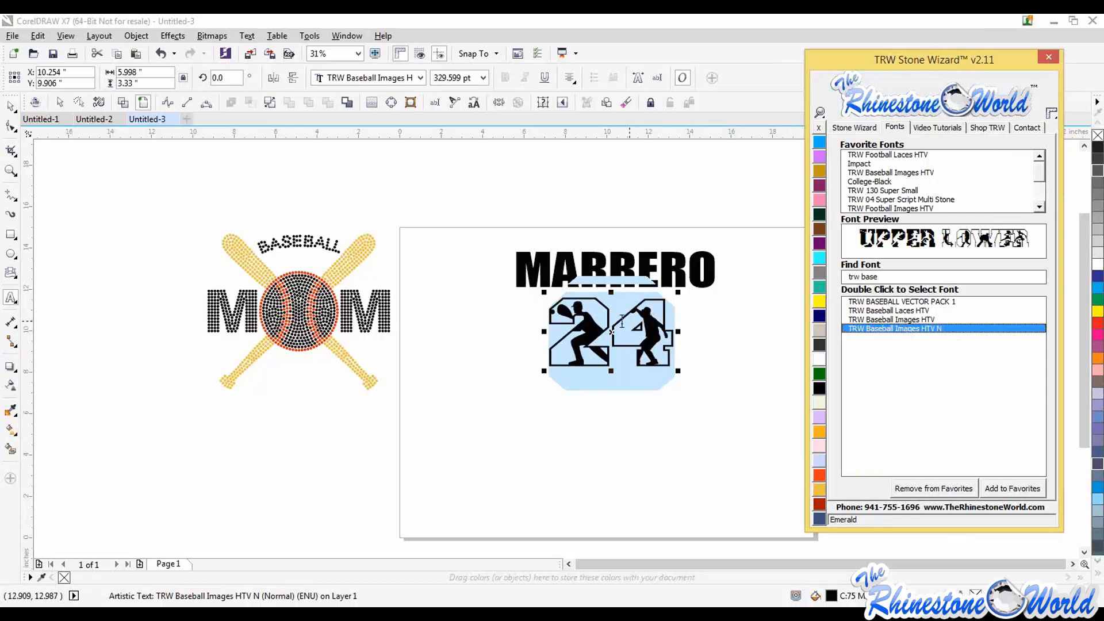
- Stretch the number 24 to about 3.95 inches tall and place it centered just beneath the name
left_click(11, 106)
left_click(587, 376)
left_click_drag(587, 376, 605, 420)
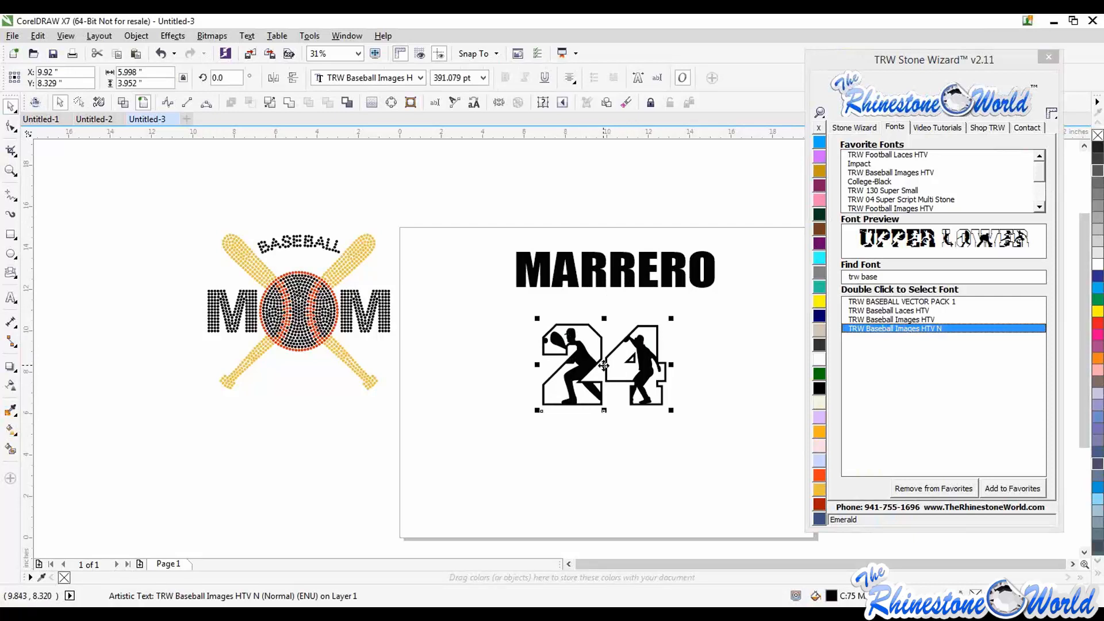
left_click_drag(605, 366, 610, 337)
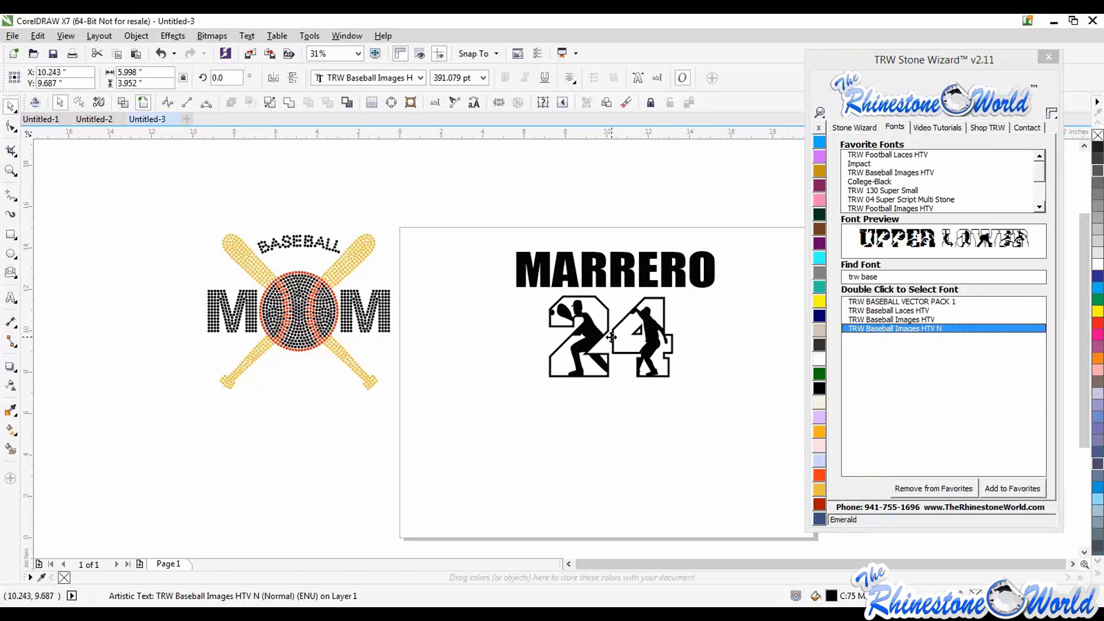
left_click(614, 412)
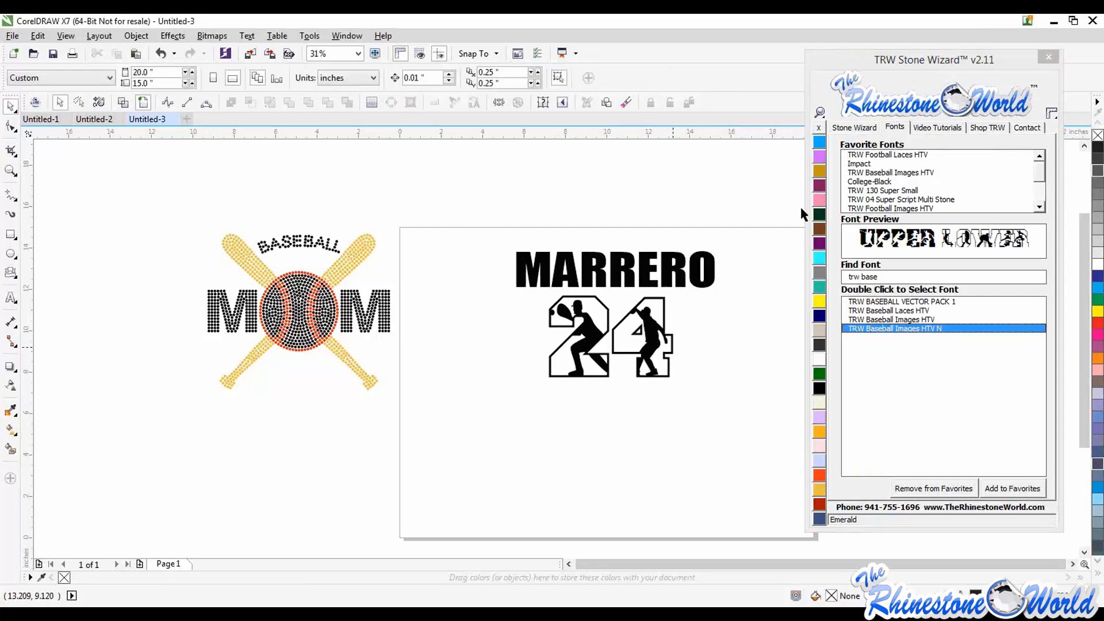
- Add the artistic text "BASEBALL" near the bottom of the page, below the number 24
left_click(853, 128)
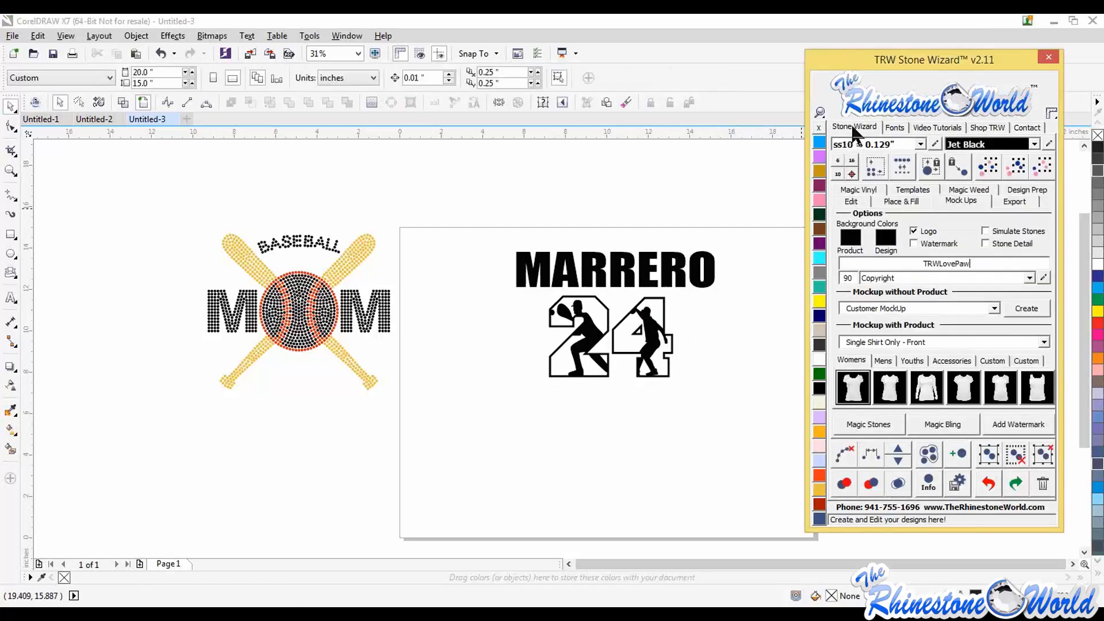
left_click(852, 200)
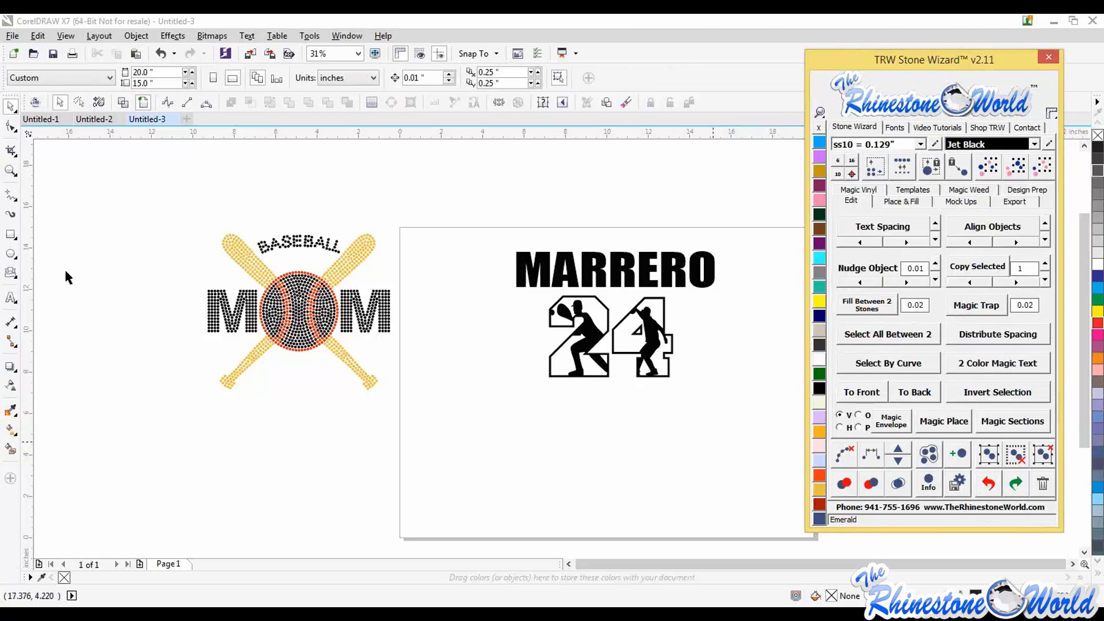
left_click(10, 297)
left_click(576, 513)
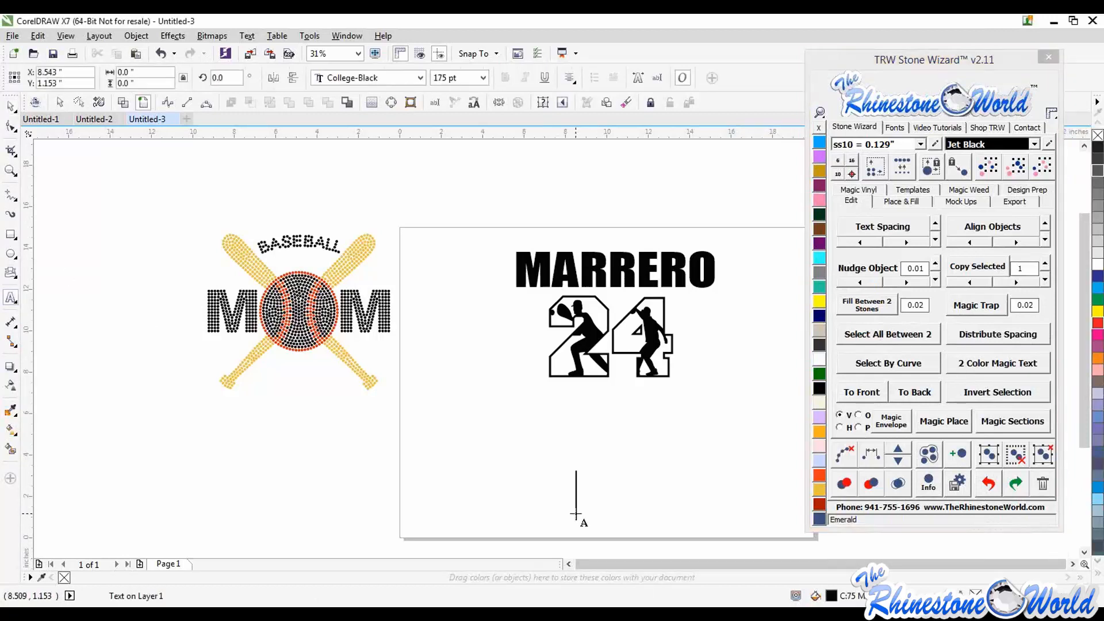
type("Base")
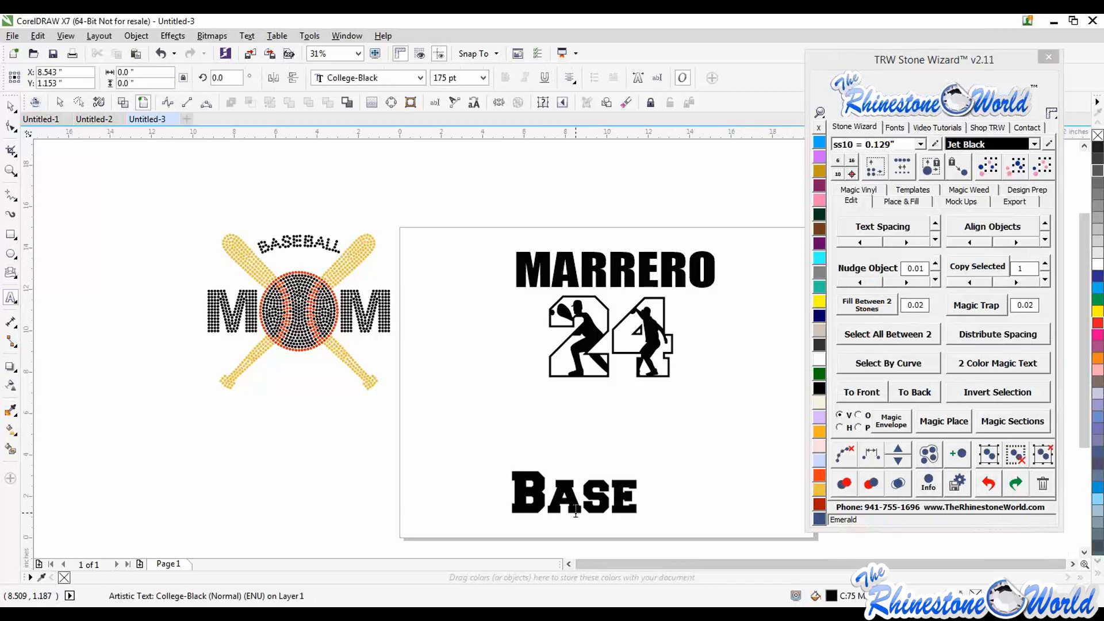
type("b")
key("BackSpace")
key("BackSpace")
key("BackSpace")
key("BackSpace")
type("ASEBALL")
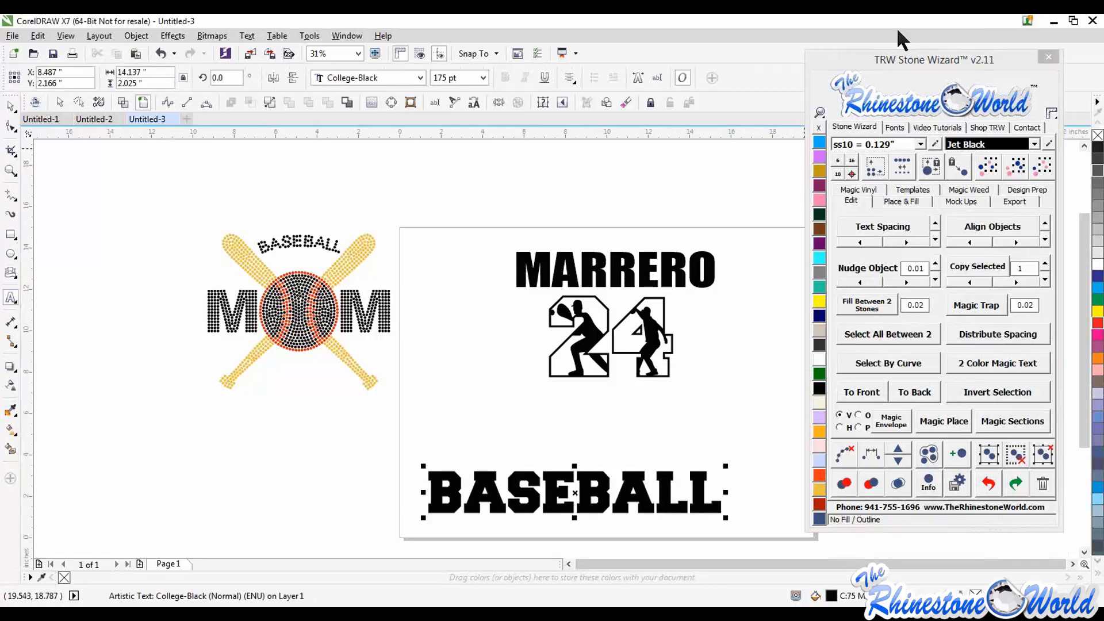
- Apply the TRW Baseball Images HTV N font to the BASEBALL text
left_click(895, 126)
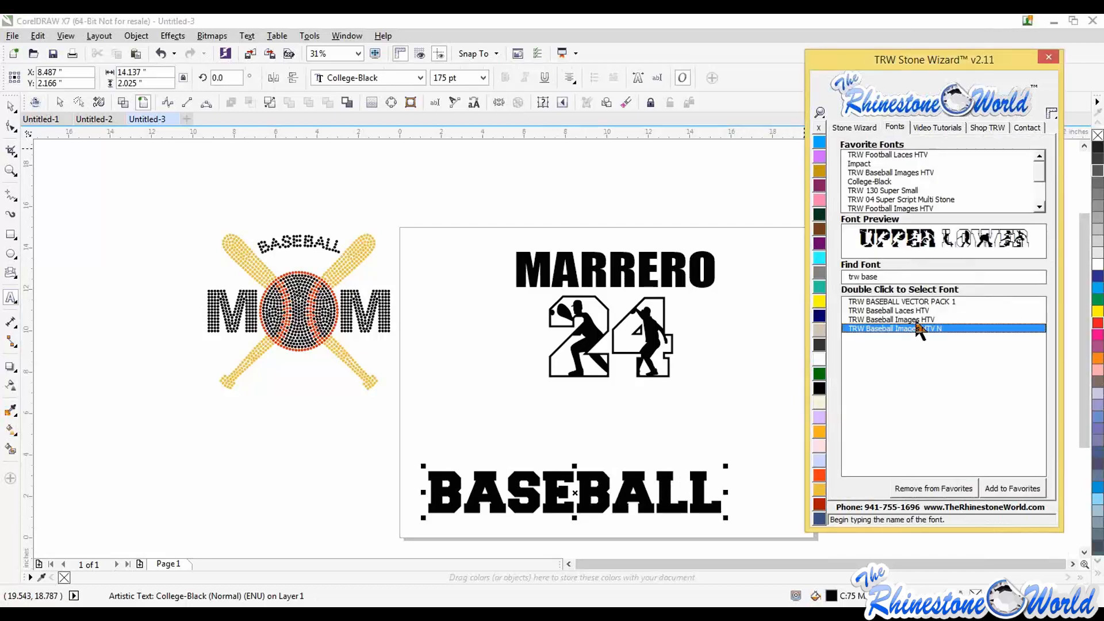
double_click(915, 319)
double_click(918, 329)
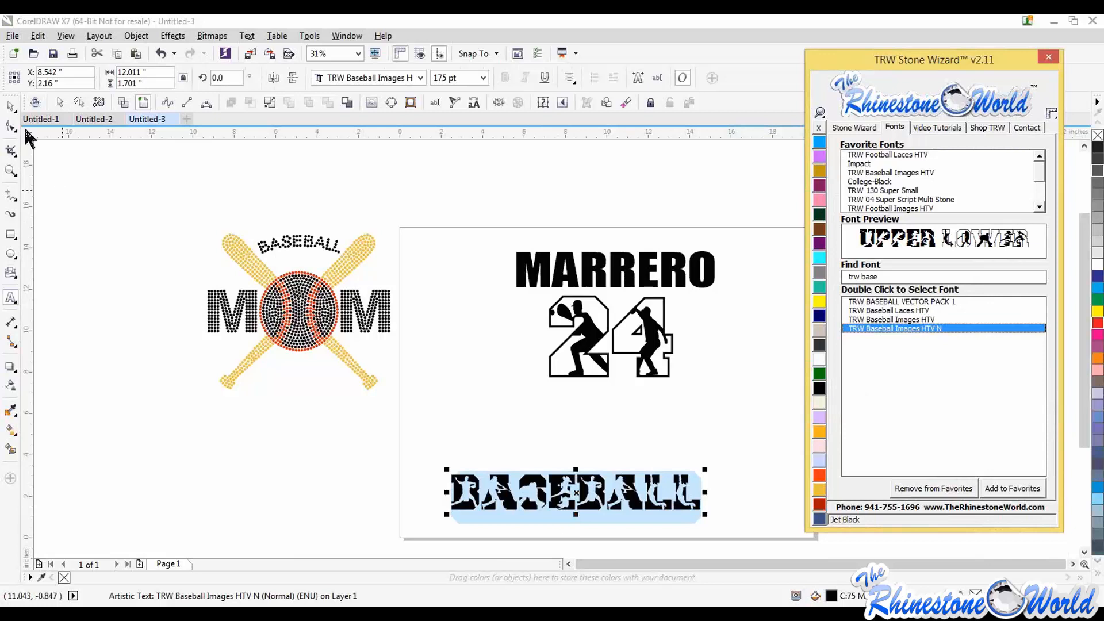
left_click(9, 105)
left_click(740, 520)
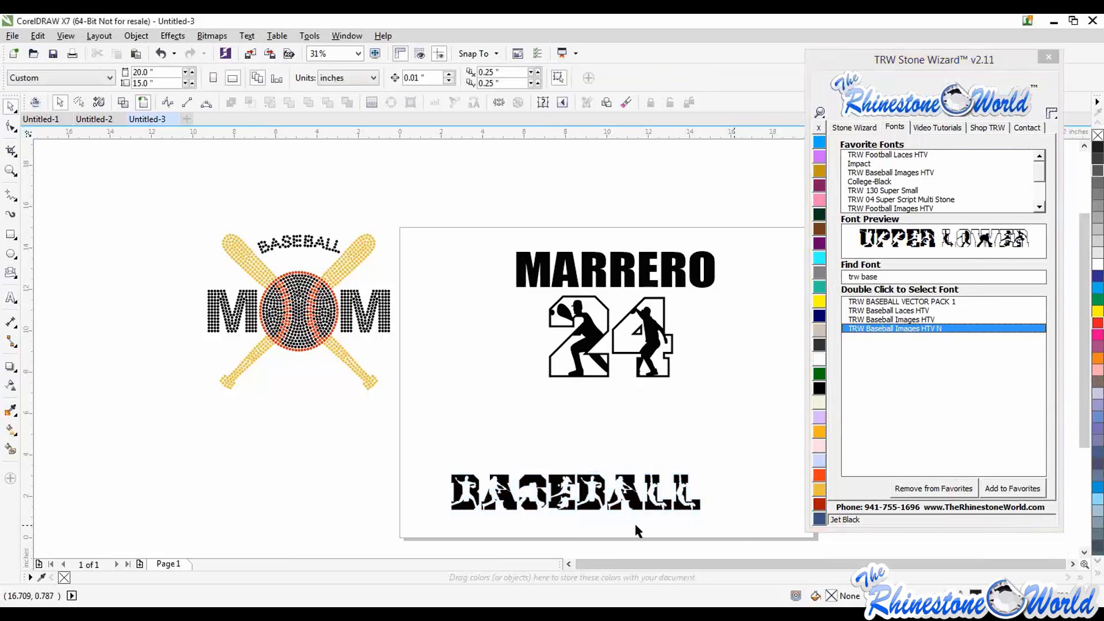
- Select the BASEBALL text and turn it into black and orange layers with 2 Color Magic Text
scroll(637, 523, "up", 1)
scroll(636, 506, "down", 1)
scroll(608, 525, "up", 1)
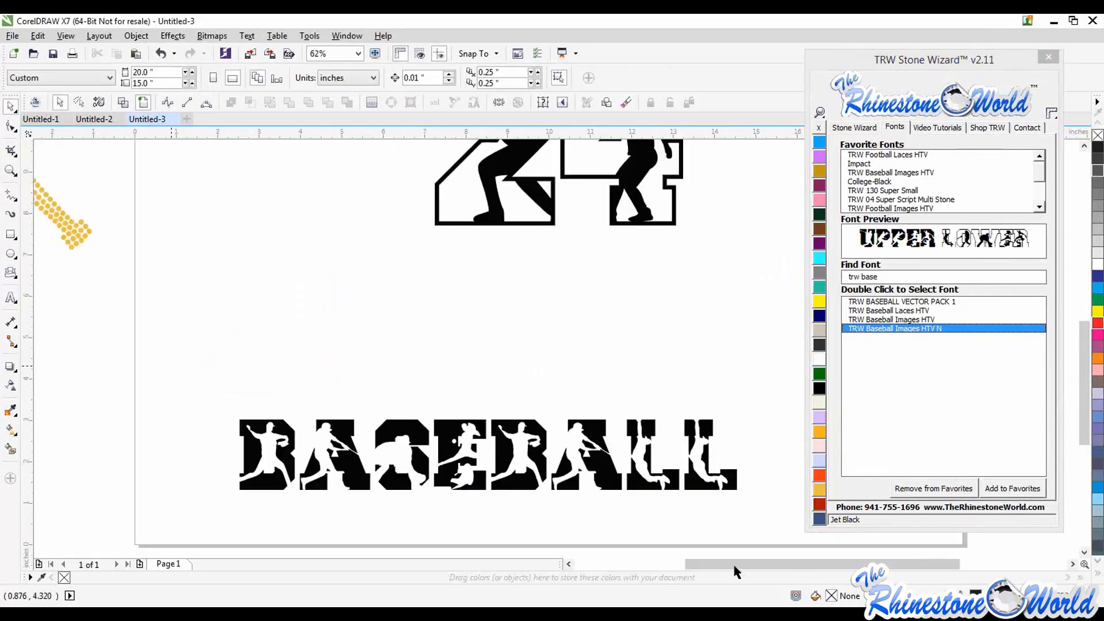
left_click_drag(767, 541, 173, 327)
left_click(859, 129)
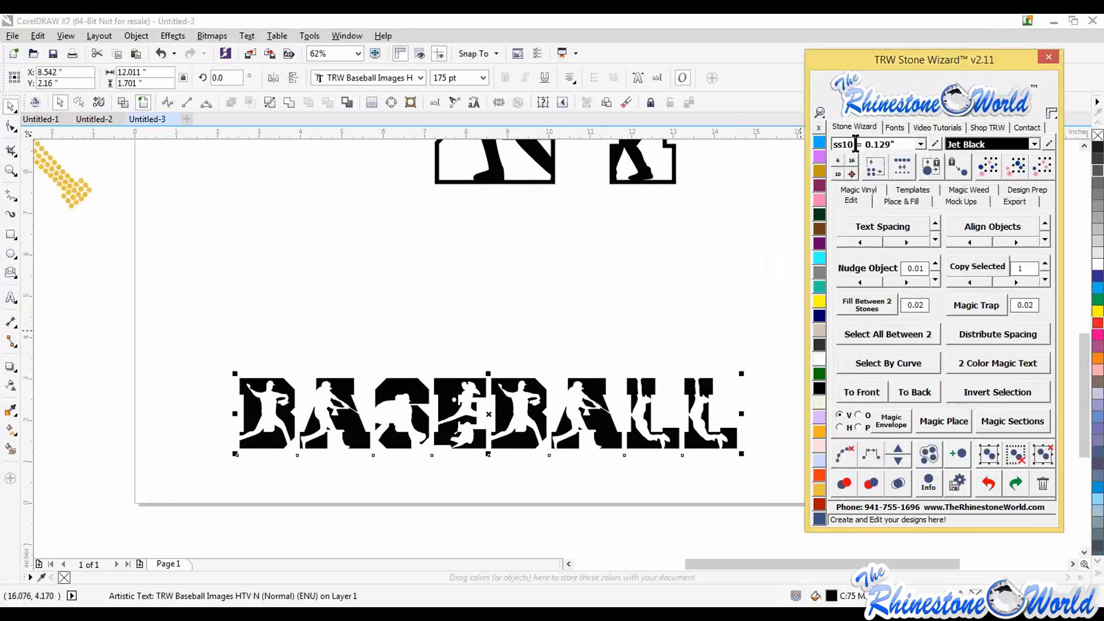
left_click(985, 371)
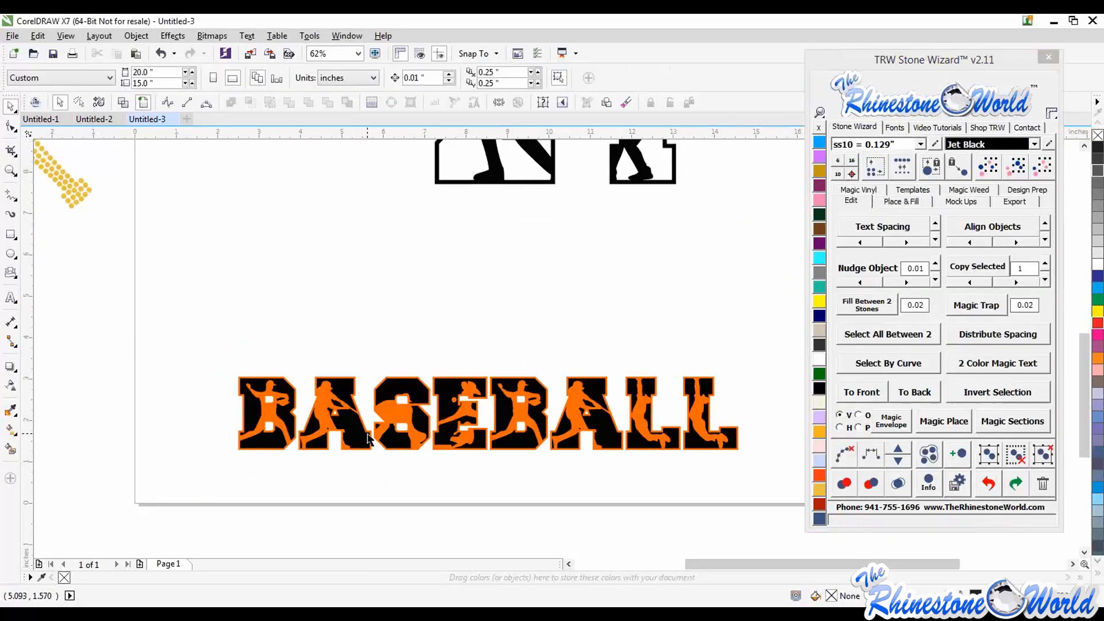
- Move the orange BASEBALL layer up off the black one to separate the colors, and undo the move
left_click_drag(507, 413, 510, 334)
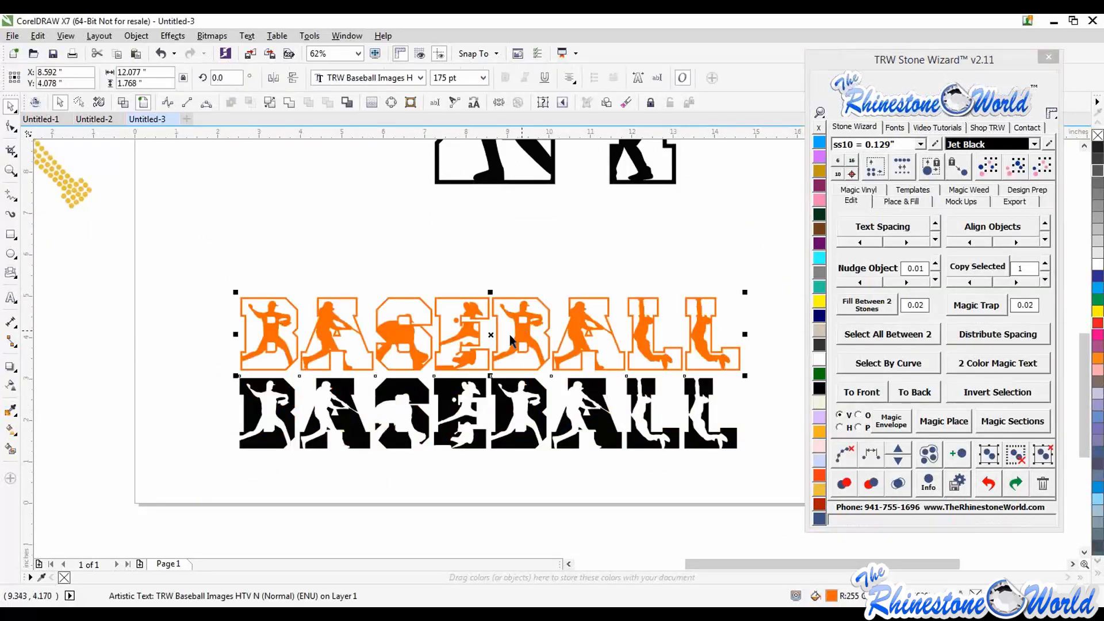
key("ctrl+z")
left_click(85, 142)
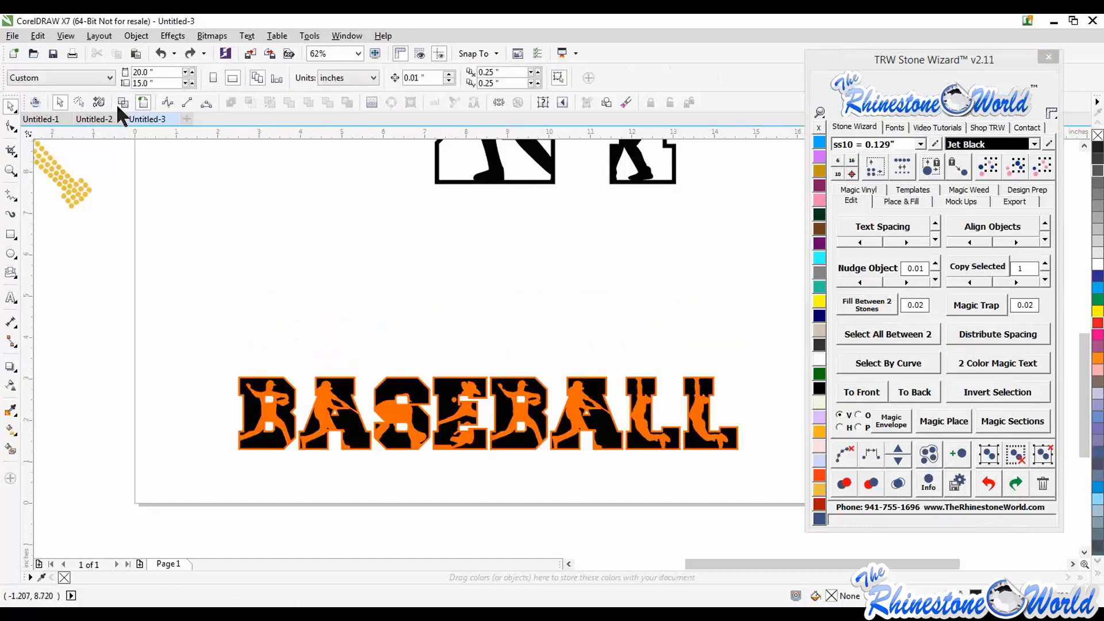
- Switch to wireframe view and examine closely how the outlines of the two BASEBALL layers overlap
key("shift+F9")
scroll(360, 368, "up", 7)
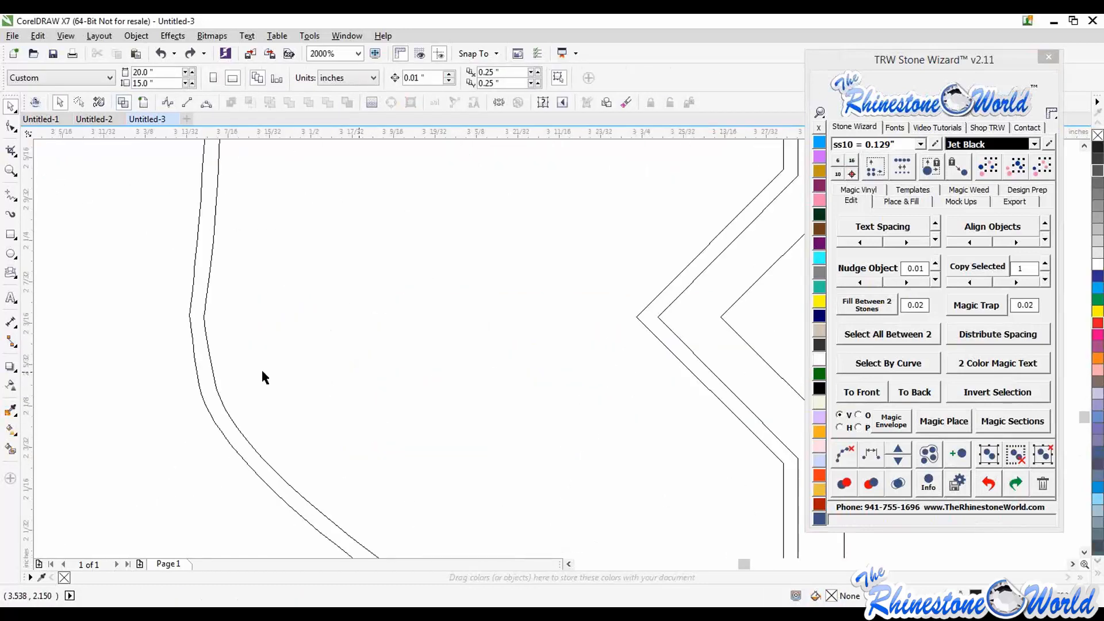
scroll(232, 316, "down", 1)
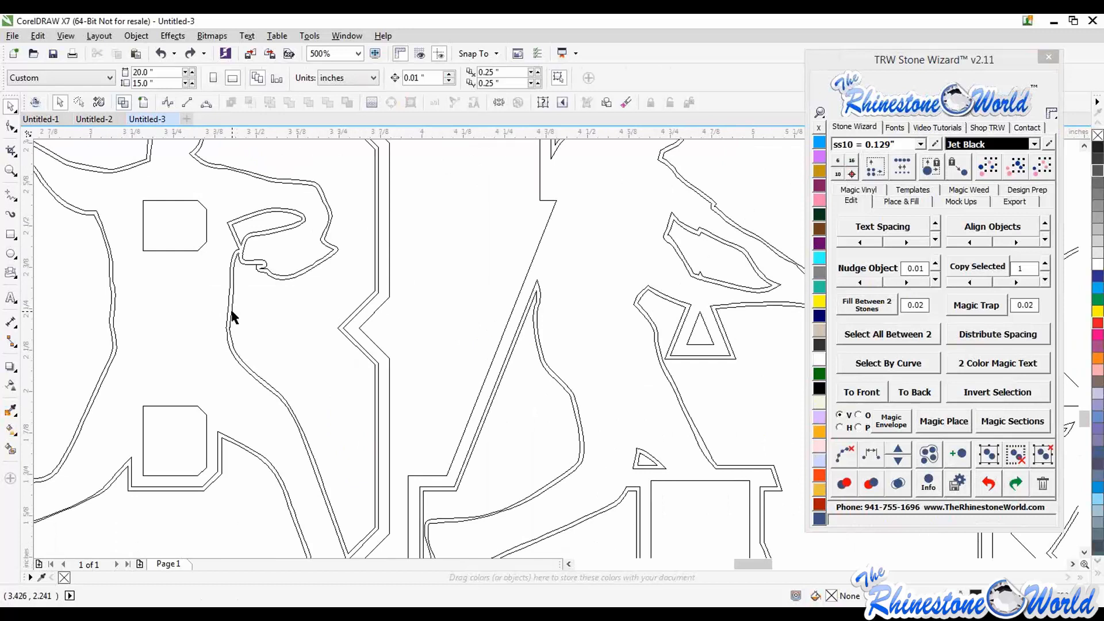
scroll(235, 313, "down", 1)
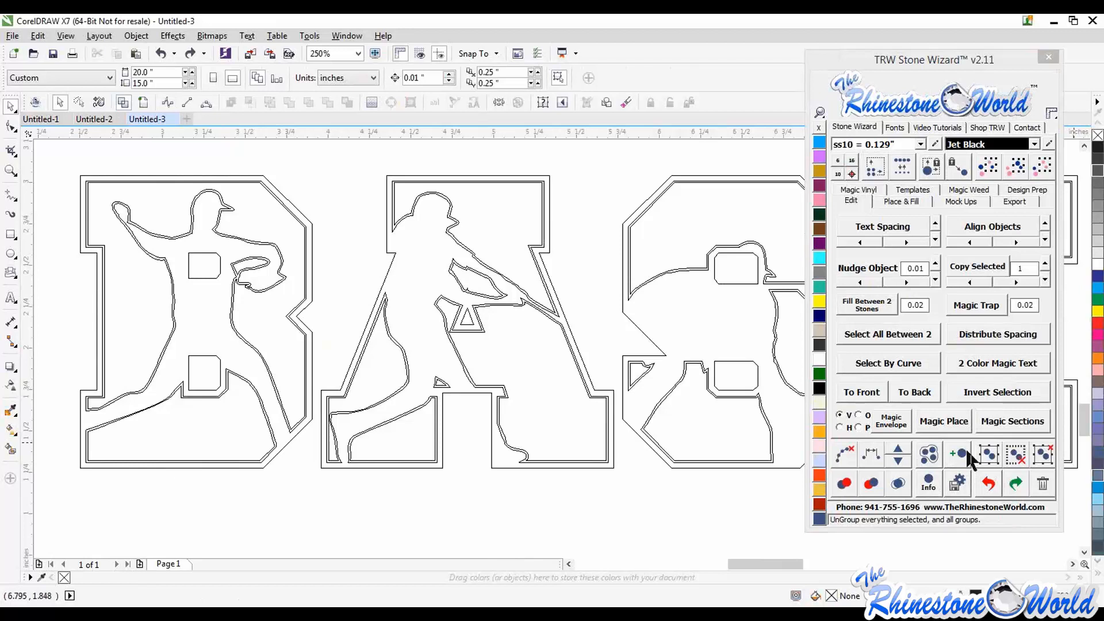
scroll(667, 484, "down", 1)
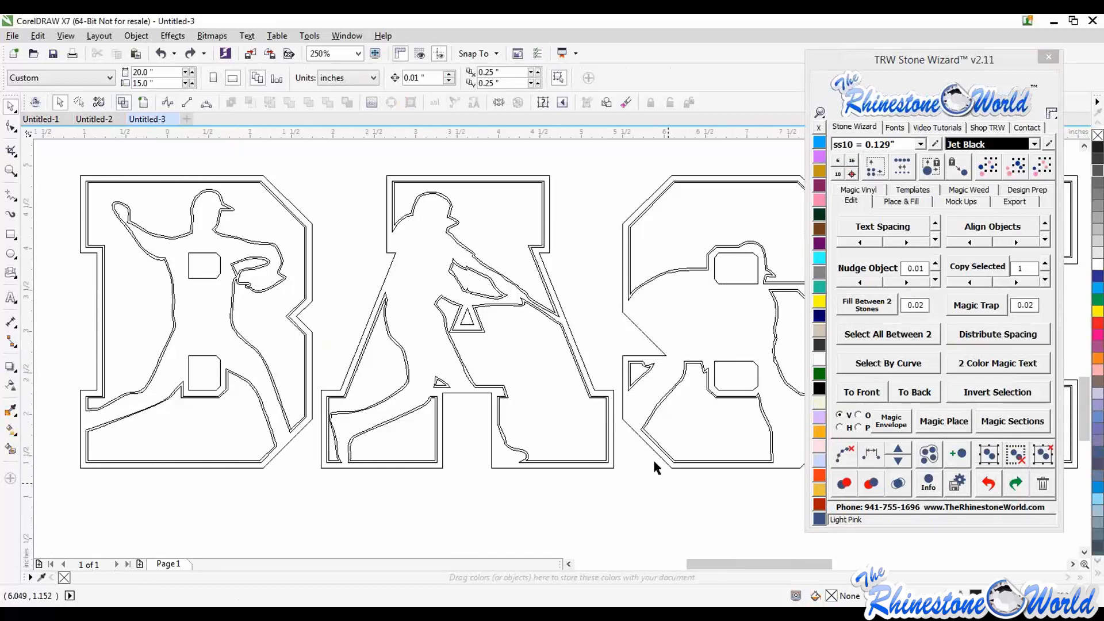
scroll(653, 458, "down", 2)
scroll(476, 370, "down", 1)
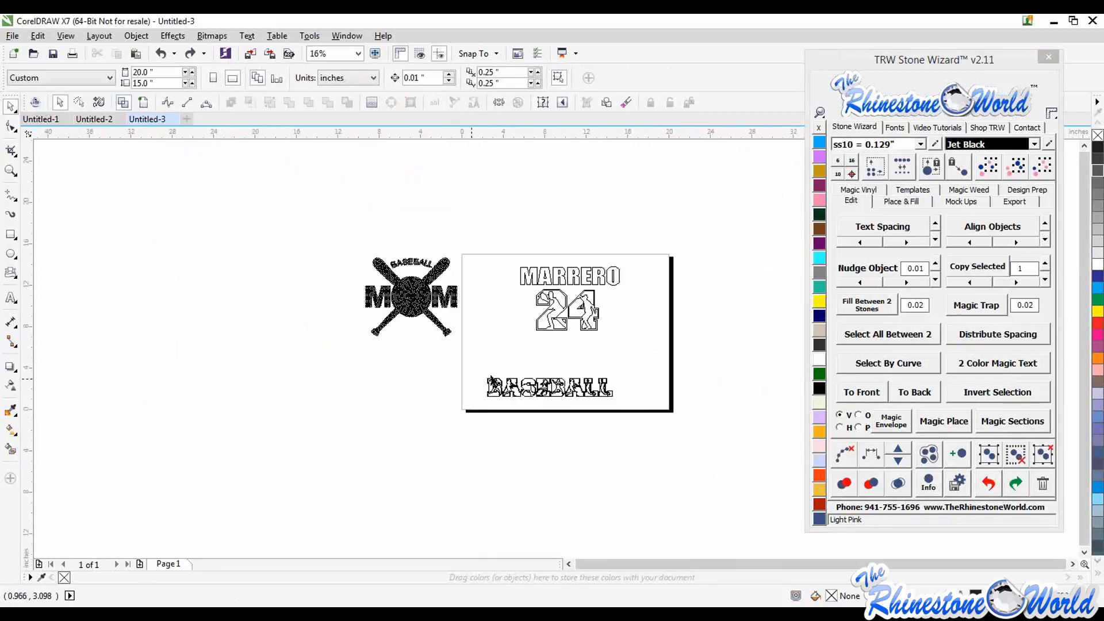
scroll(490, 378, "up", 1)
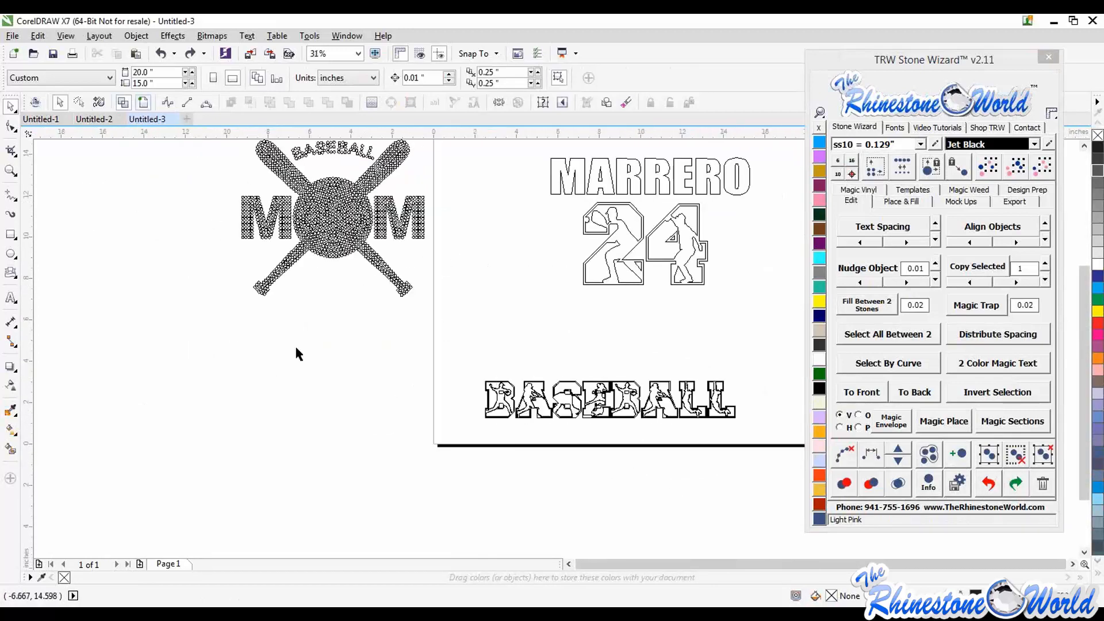
- Select both layers of the BASEBALL text and delete them
mouse_move(425, 344)
left_mouse_down()
mouse_move(811, 442)
mouse_move(810, 454)
left_mouse_up()
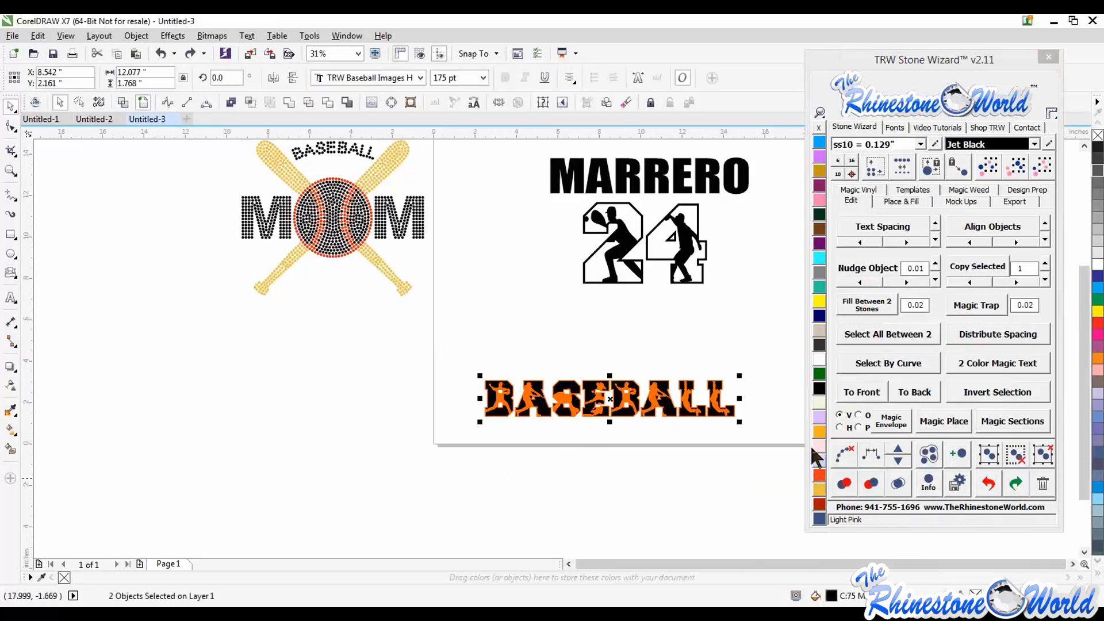
key("Delete")
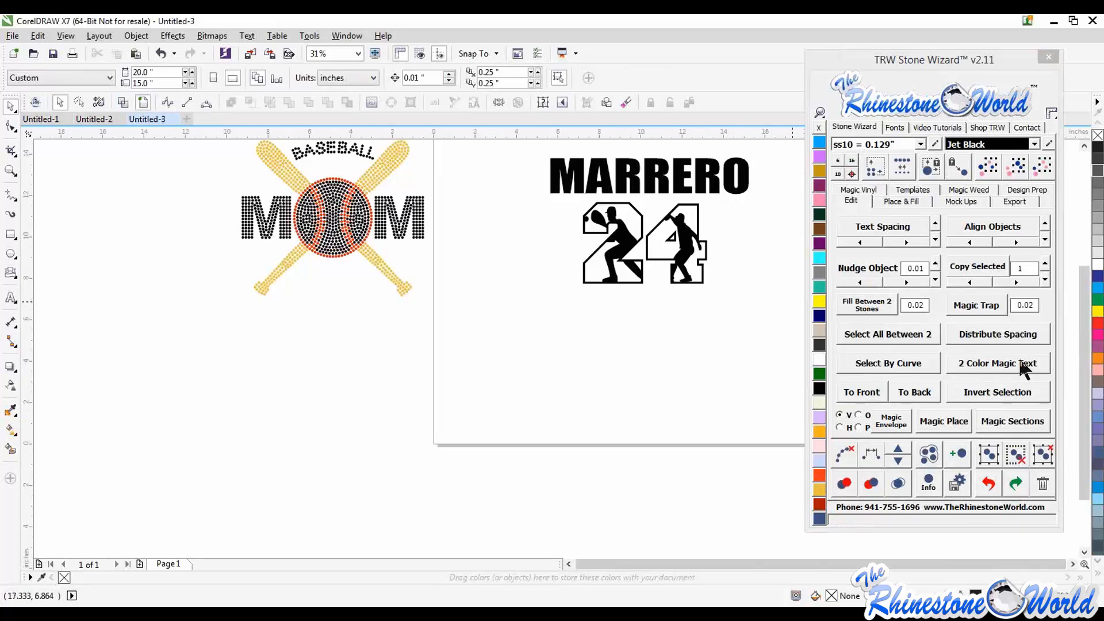
- Select the number 24's text and apply 2 Color Magic Text to create an orange layer over the black one
double_click(704, 246)
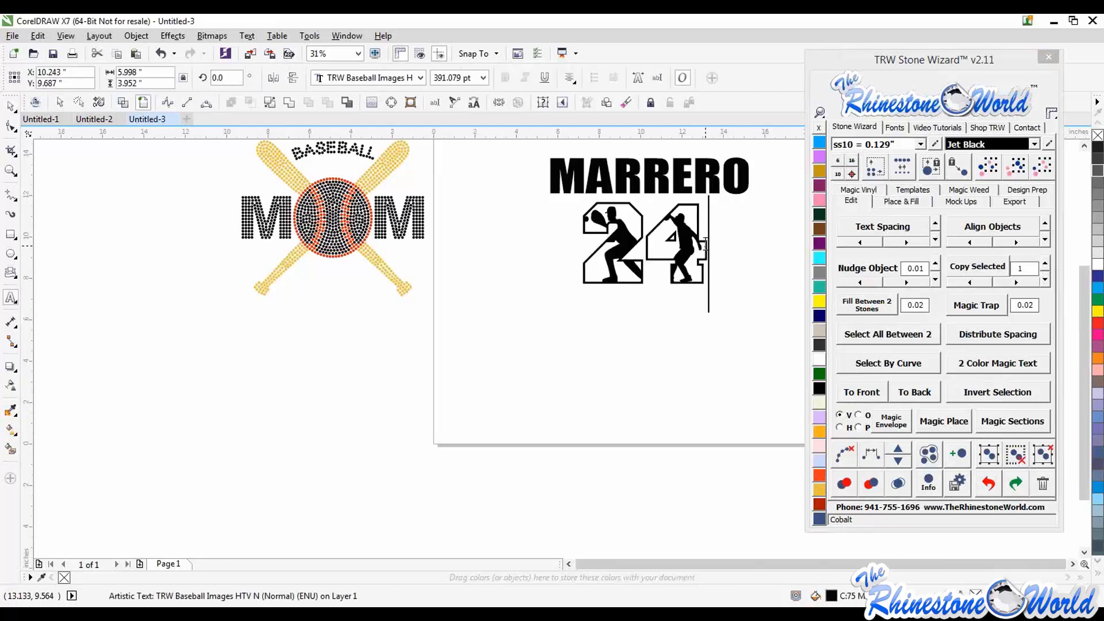
left_click_drag(707, 246, 558, 234)
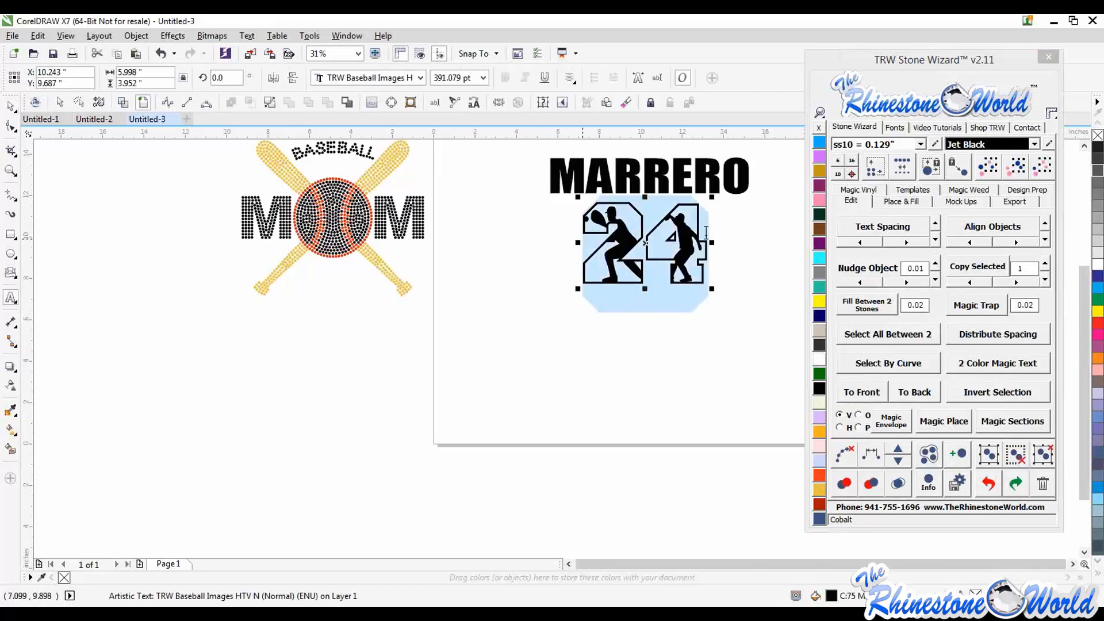
left_click(968, 360)
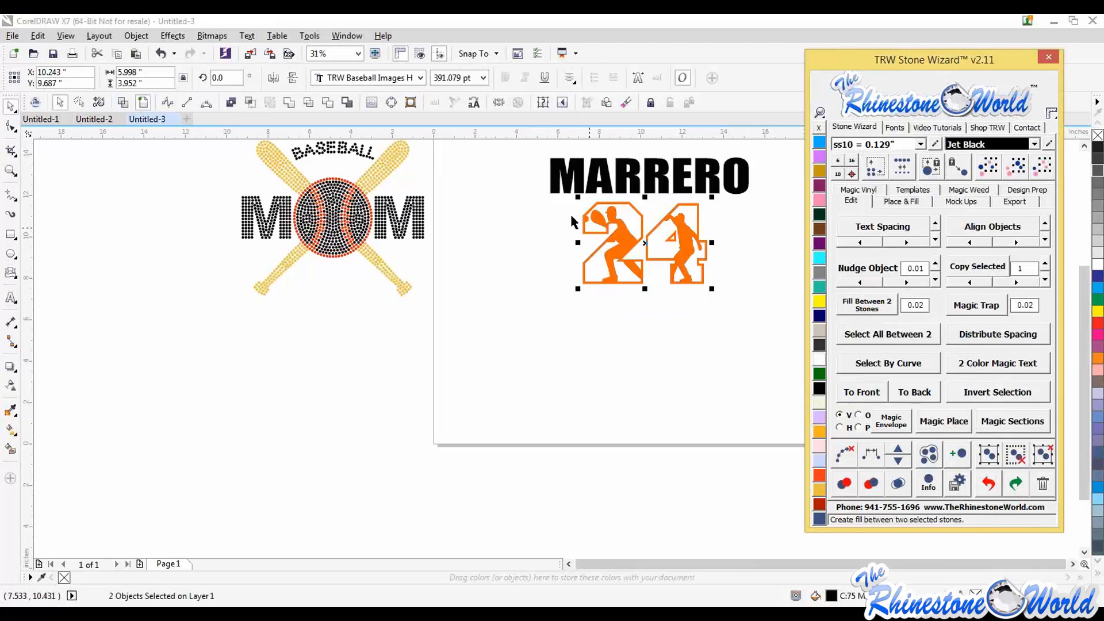
left_click(707, 248)
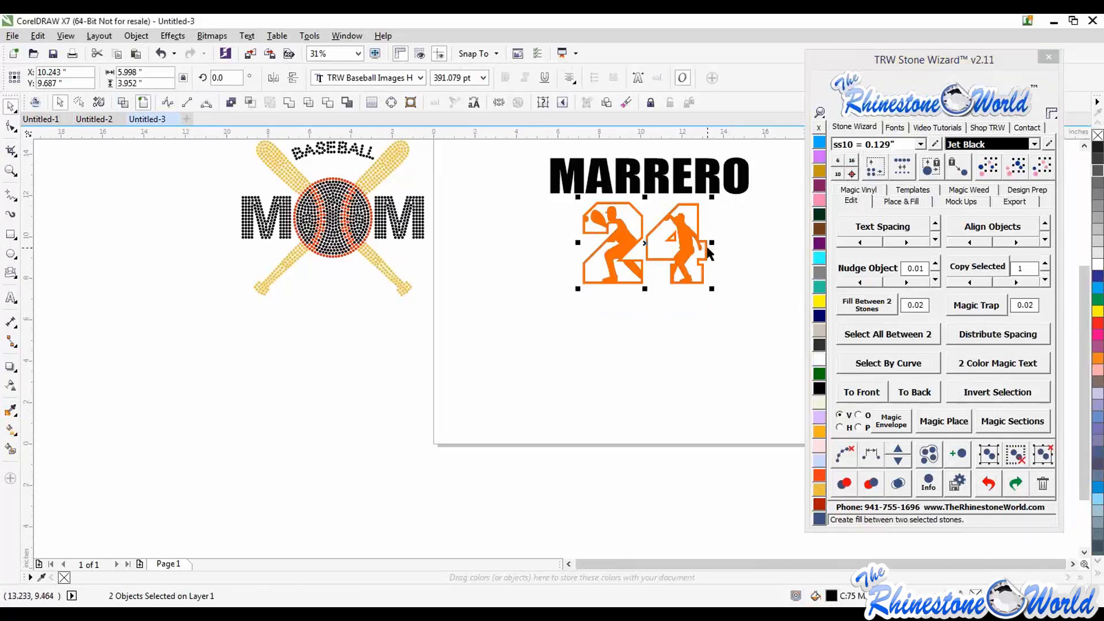
key("F8")
left_click_drag(704, 247, 608, 236)
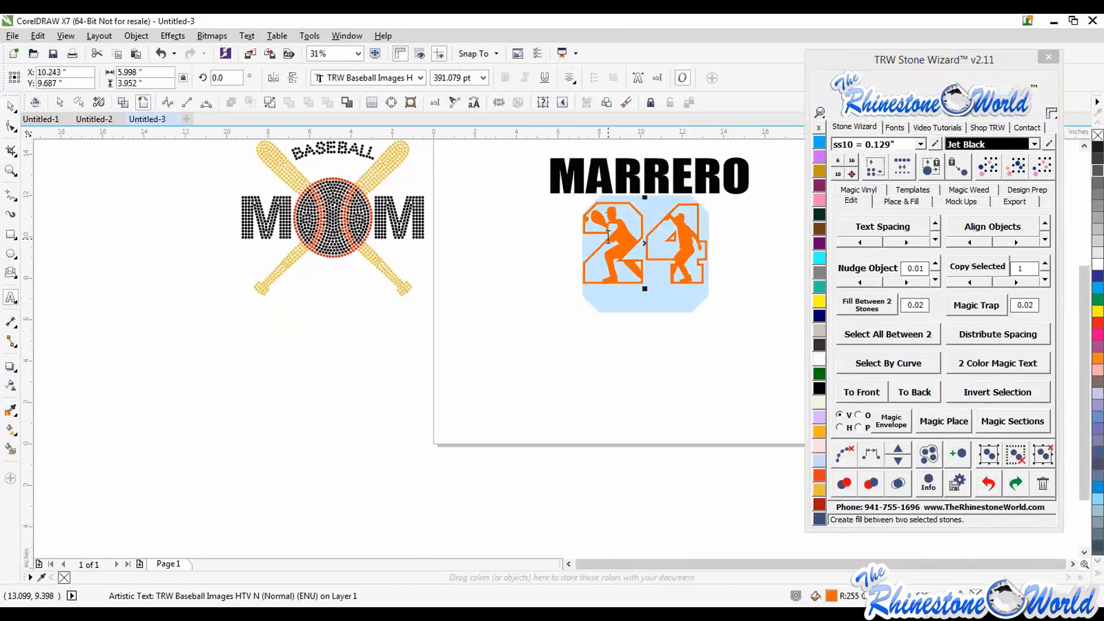
key("End")
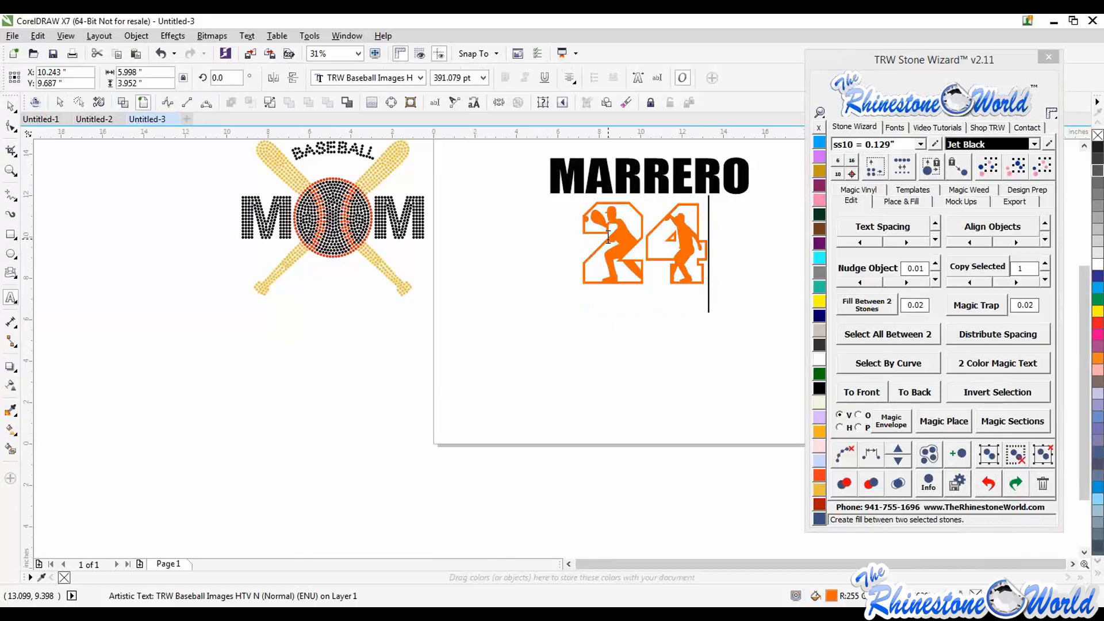
key("Left")
key("Escape")
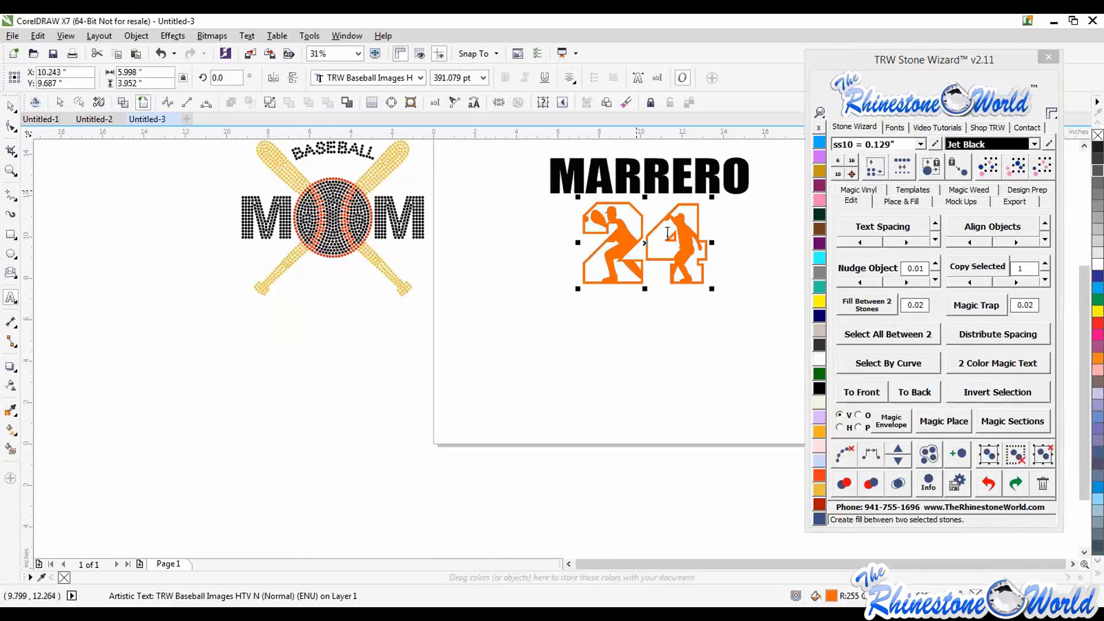
left_click(707, 248)
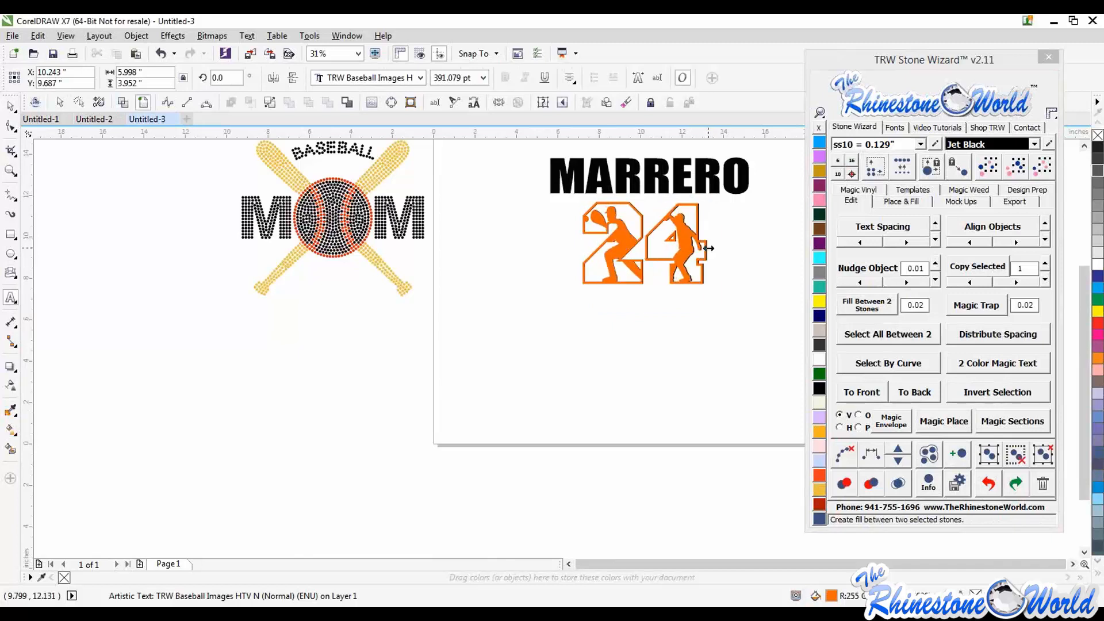
key("ctrl+space")
key("ctrl+z")
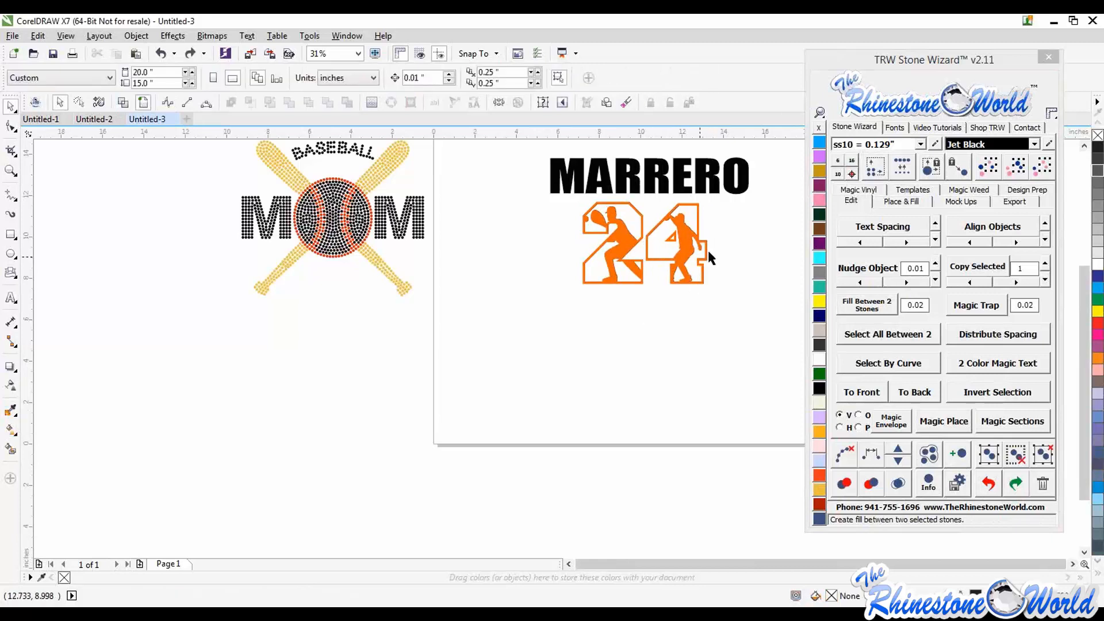
- Replace the characters of the orange 24 layer with the font's solid digits that have the player figures cut out
double_click(708, 253)
key("ctrl+a")
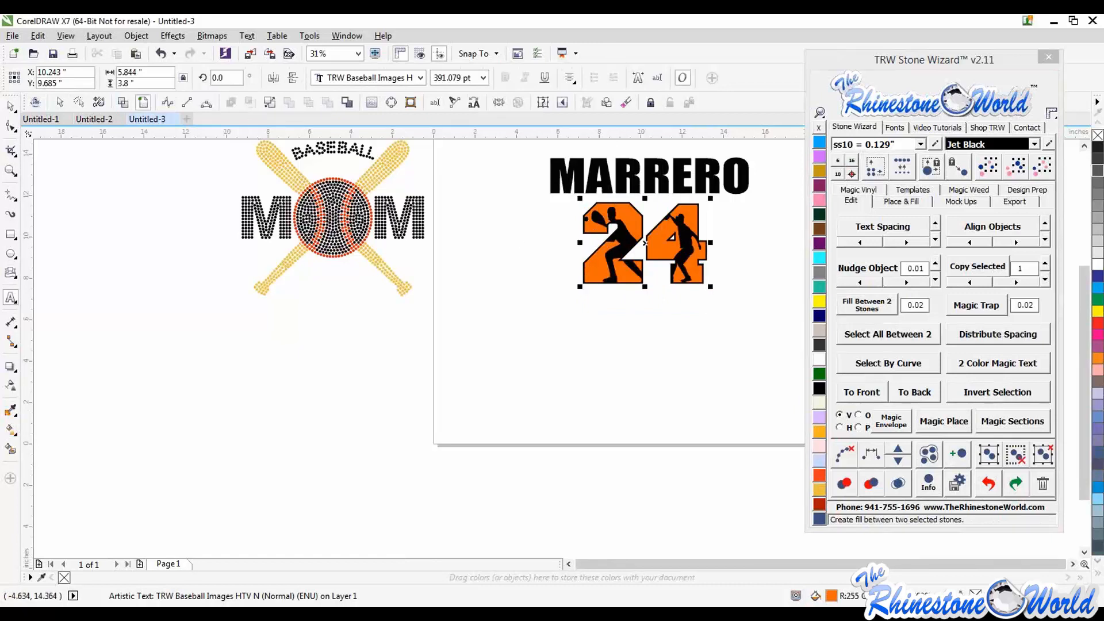
left_click(11, 107)
left_click(620, 381)
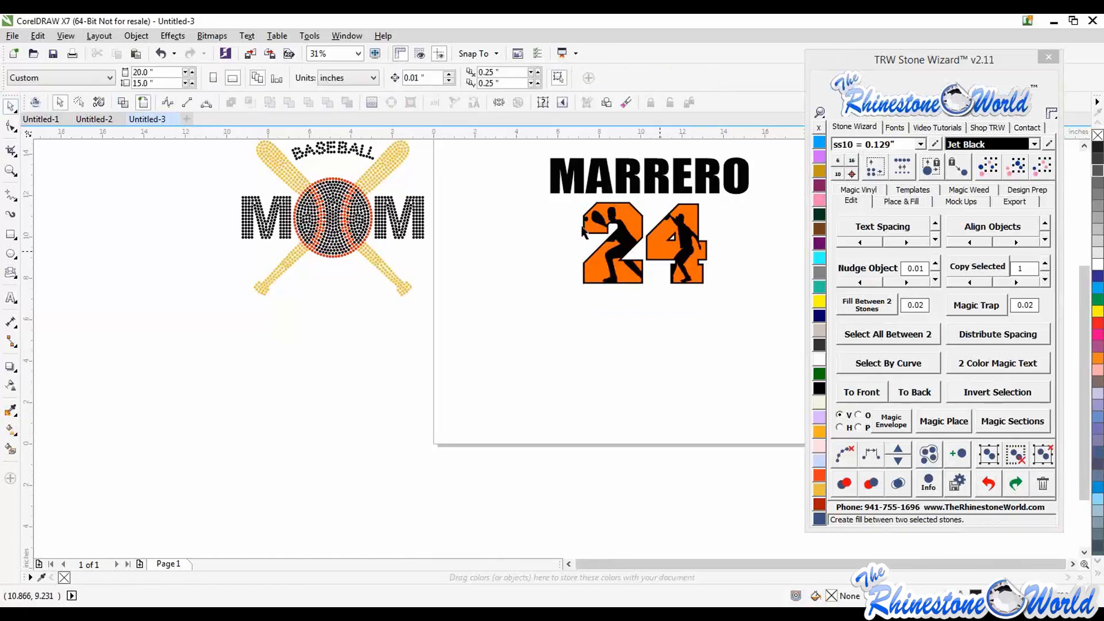
- Stretch both layers of the number 24 together to about 4.6 inches tall and widen them slightly
left_click_drag(544, 196, 746, 337)
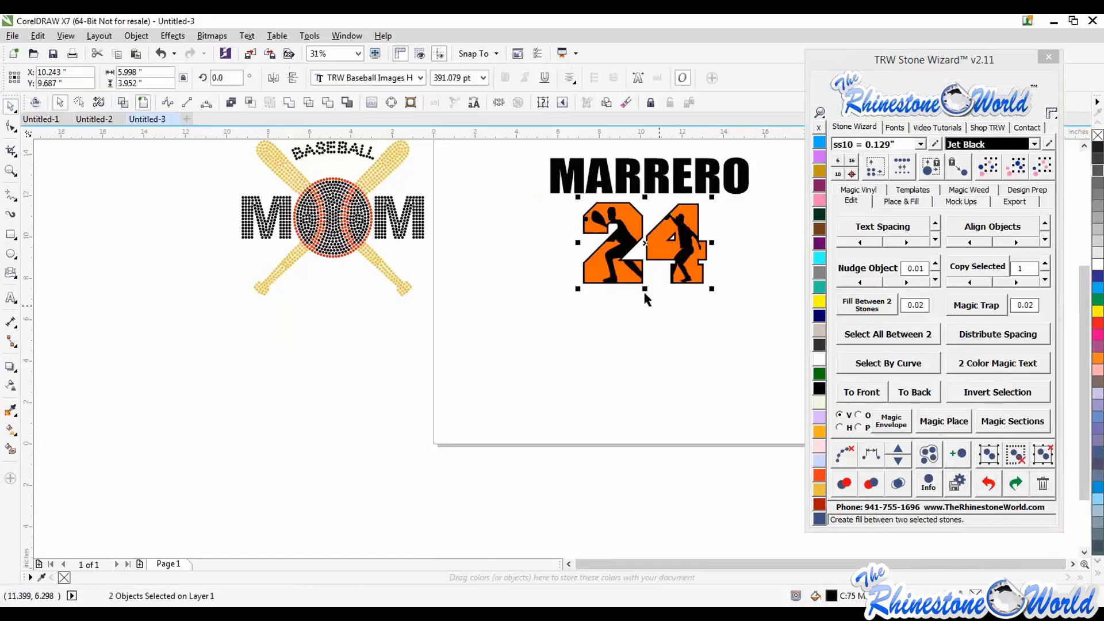
left_click_drag(645, 289, 647, 304)
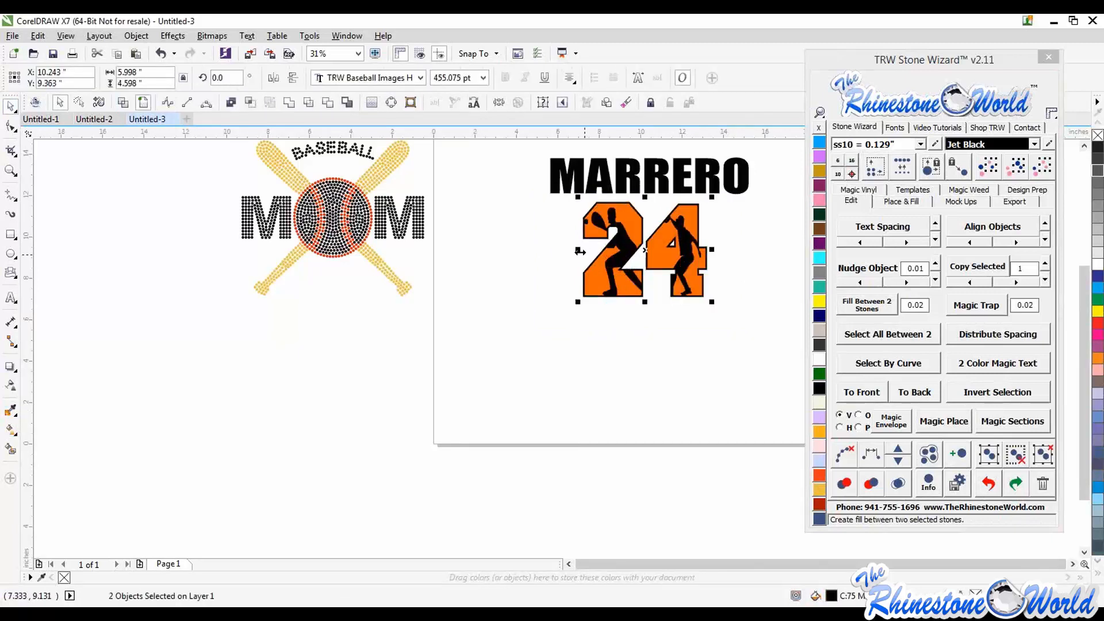
left_click_drag(579, 251, 575, 252)
left_click(604, 321)
scroll(604, 319, "down", 2)
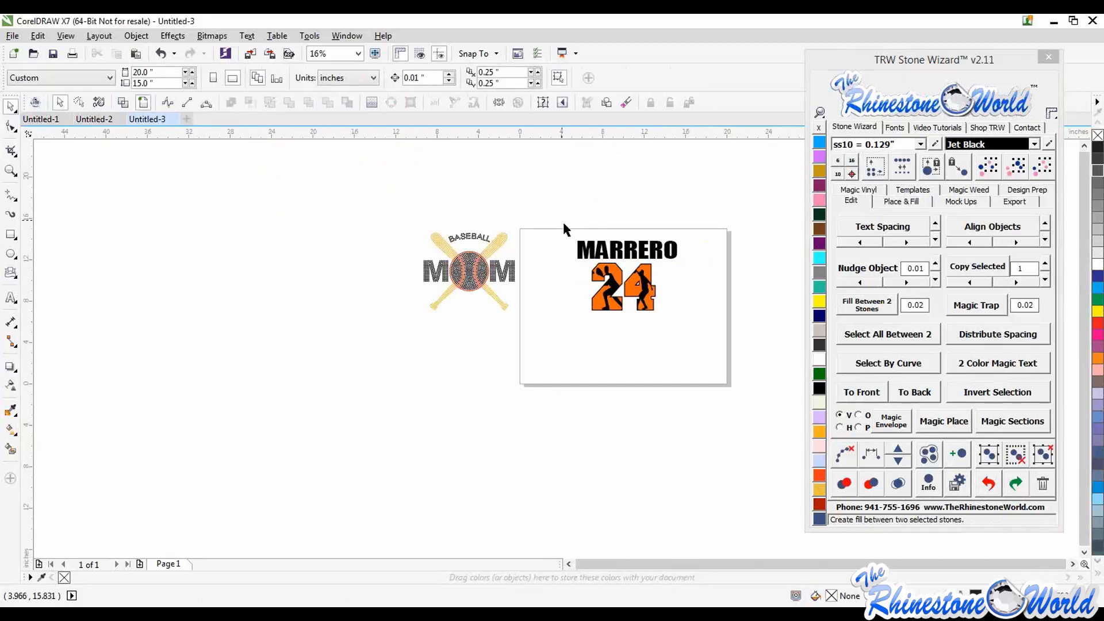
- Move the player name and both layers of the number 24 to the page's right edge and center them vertically in line
left_click_drag(562, 221, 698, 326)
left_click_drag(639, 291, 687, 285)
left_click(603, 213)
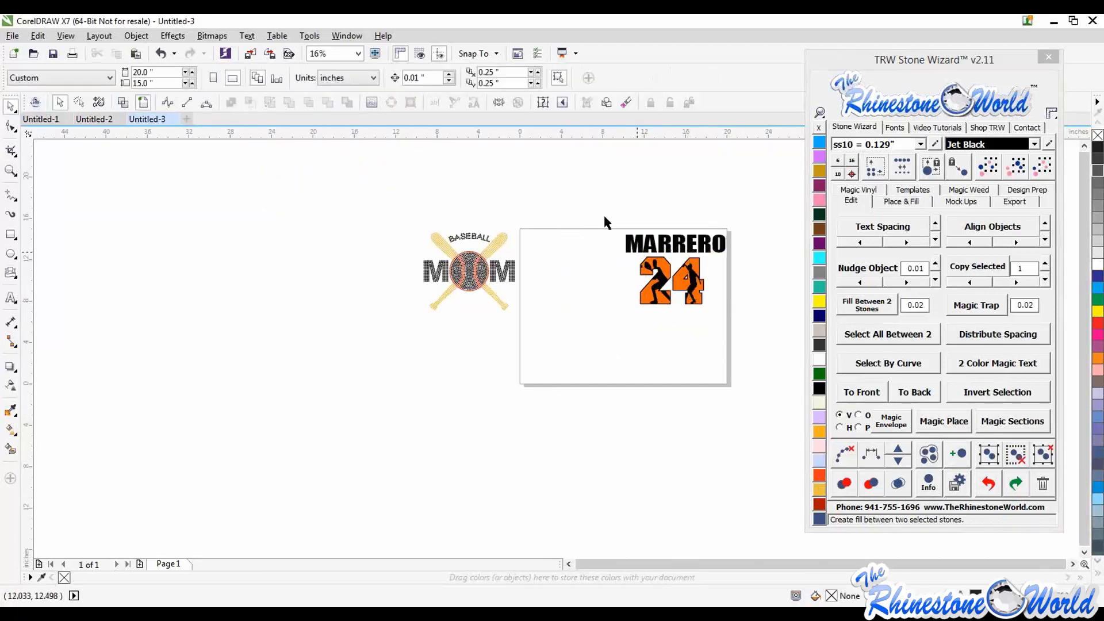
left_click_drag(605, 217, 740, 315)
key("c")
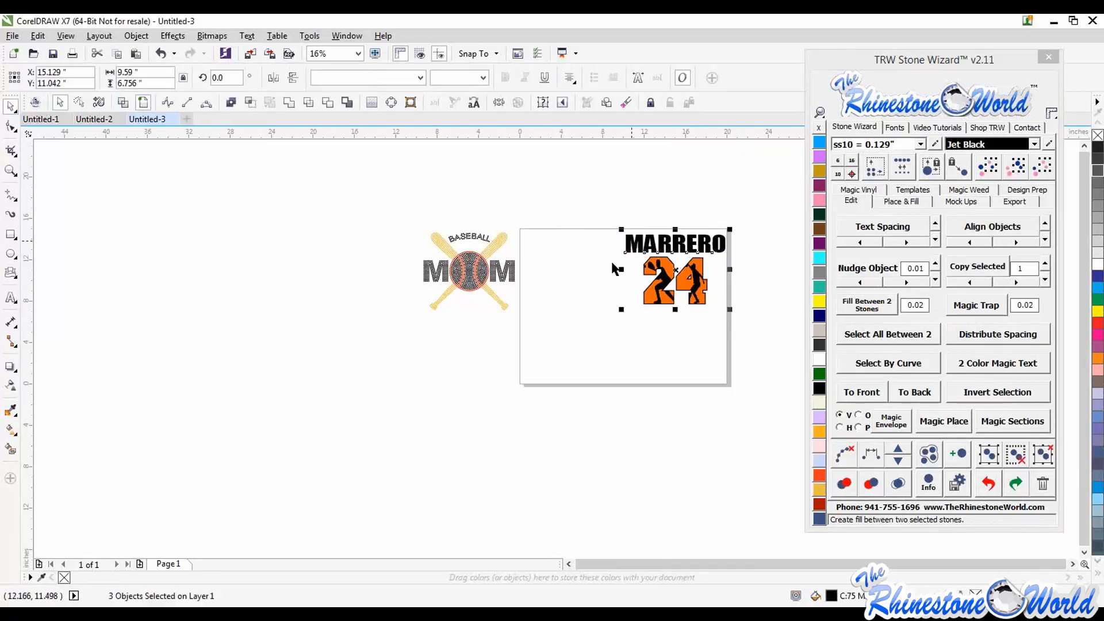
left_click(609, 216)
left_click(674, 244)
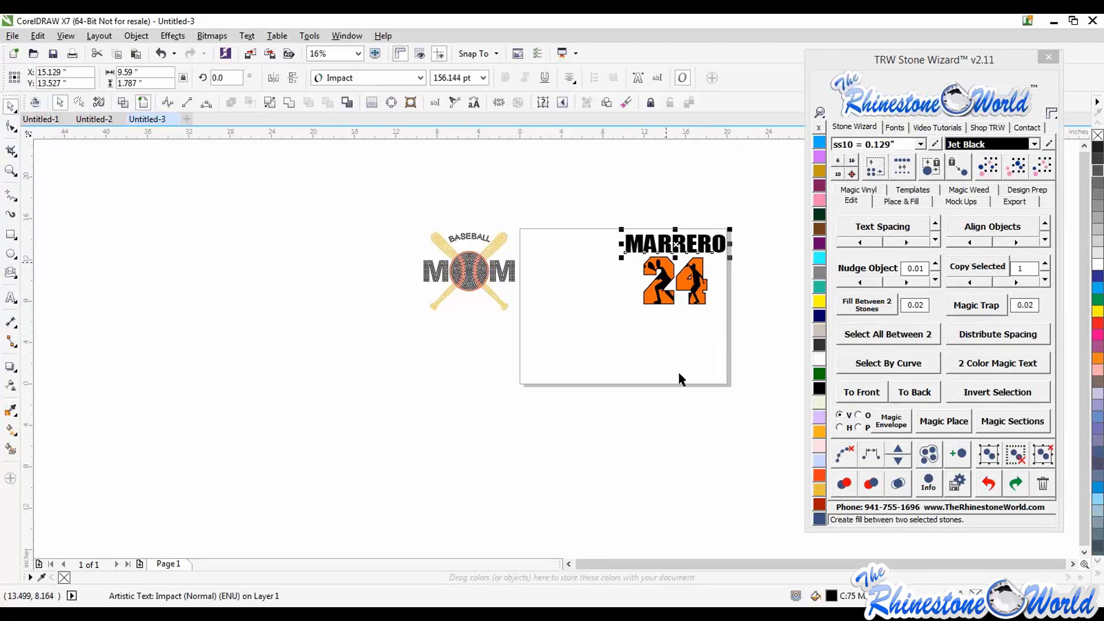
left_click(701, 358)
left_click_drag(607, 199, 750, 342)
left_click(350, 163)
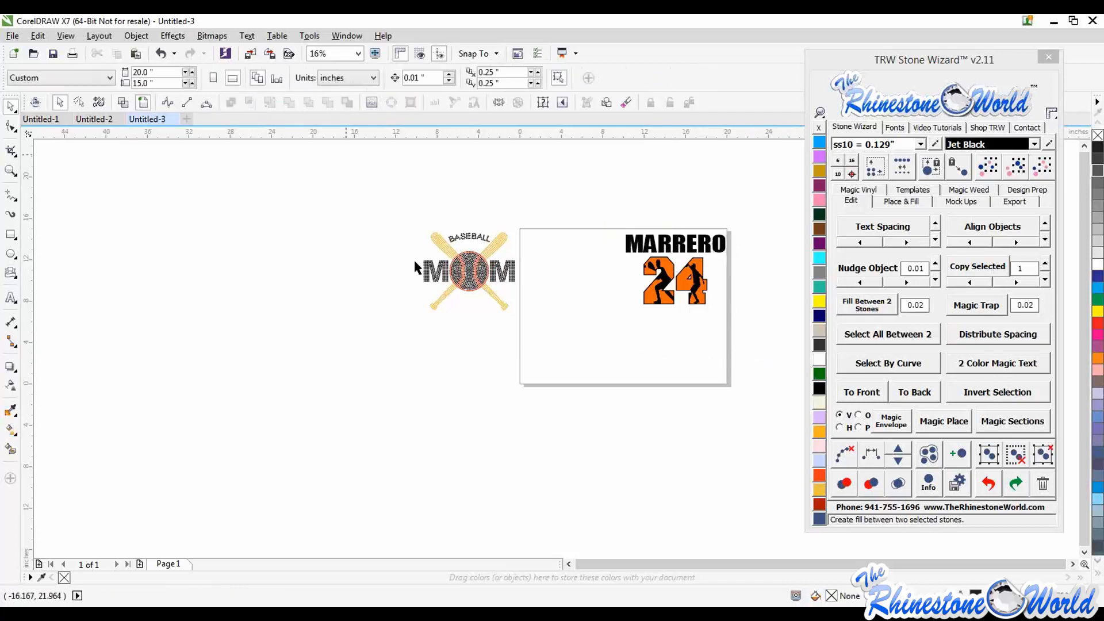
- Move the Baseball Mom template onto the page, just left of the player name and number
left_click_drag(355, 177, 524, 329)
left_click_drag(481, 272, 588, 275)
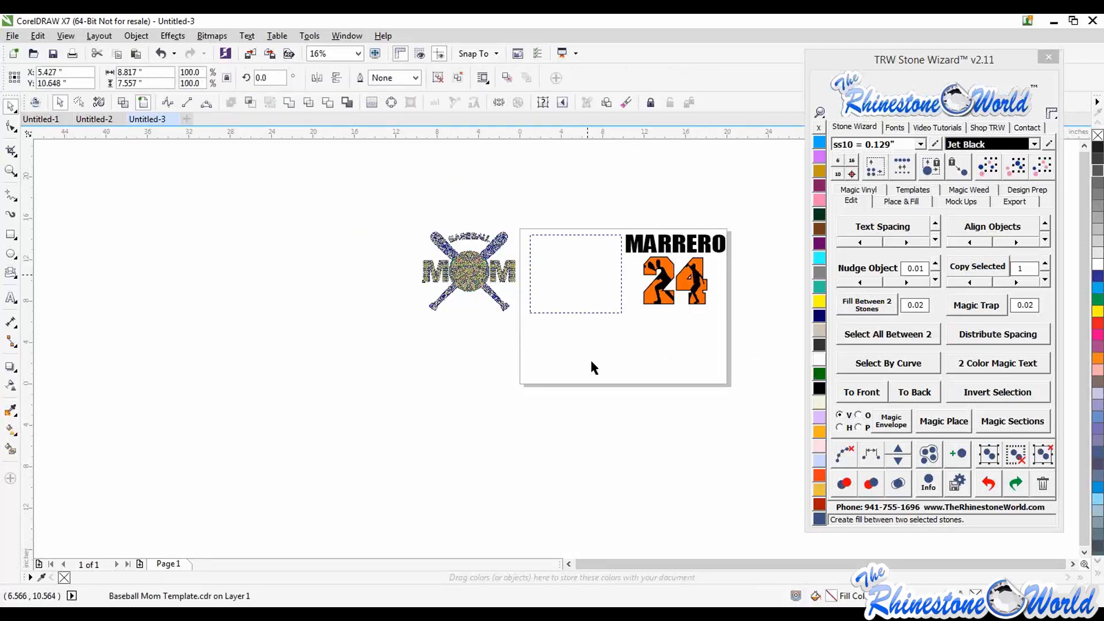
left_click_drag(592, 368, 593, 366)
left_click(621, 339)
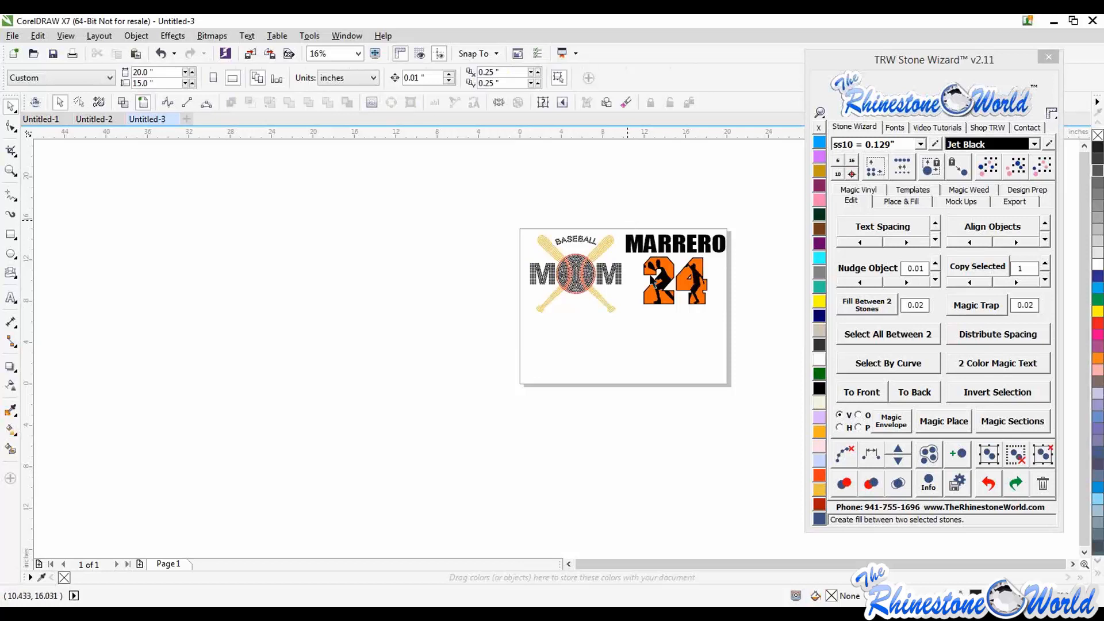
- Set the mockup with product type to Proof - Front and Back
left_click(958, 201)
left_click(1043, 341)
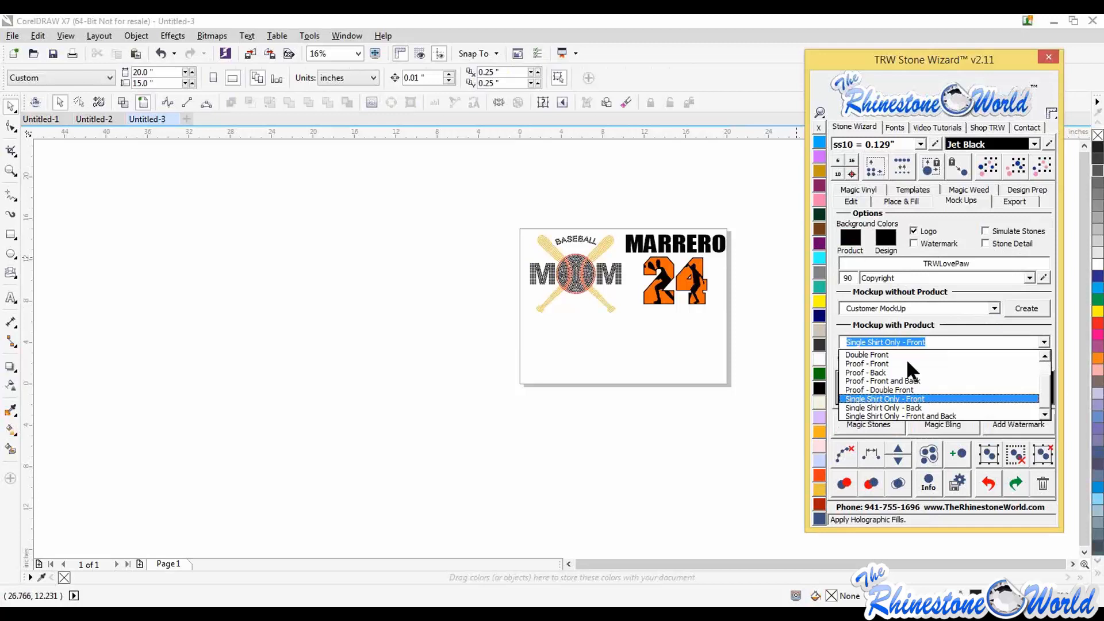
left_click(903, 381)
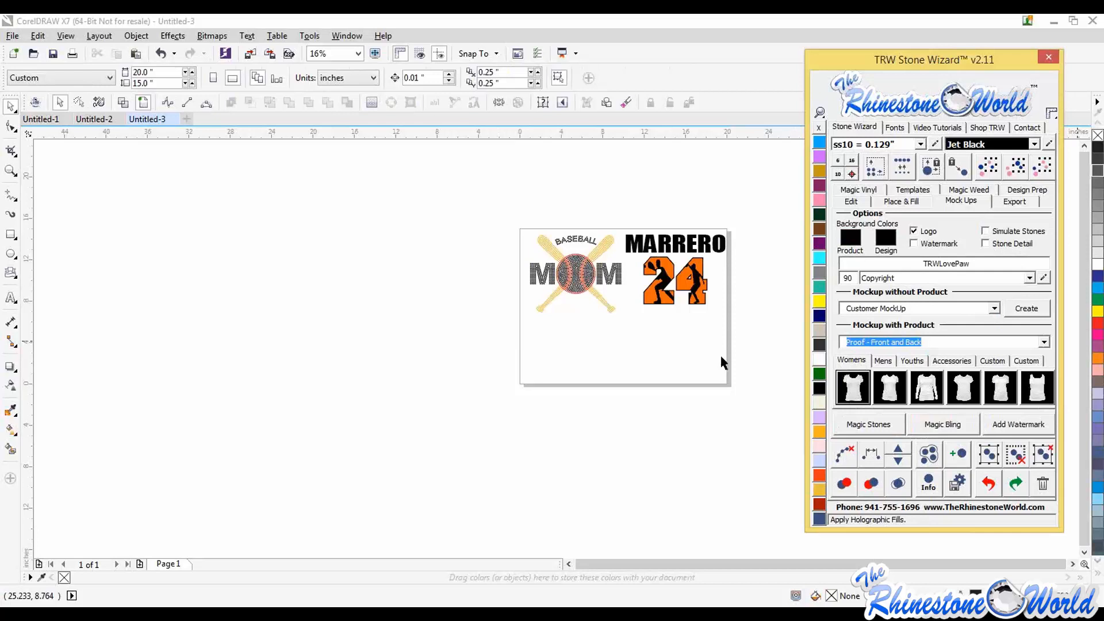
- Enlarge the player name and number 24 together proportionally to about 10.1 by 7.1 inches
left_click_drag(704, 340, 632, 239)
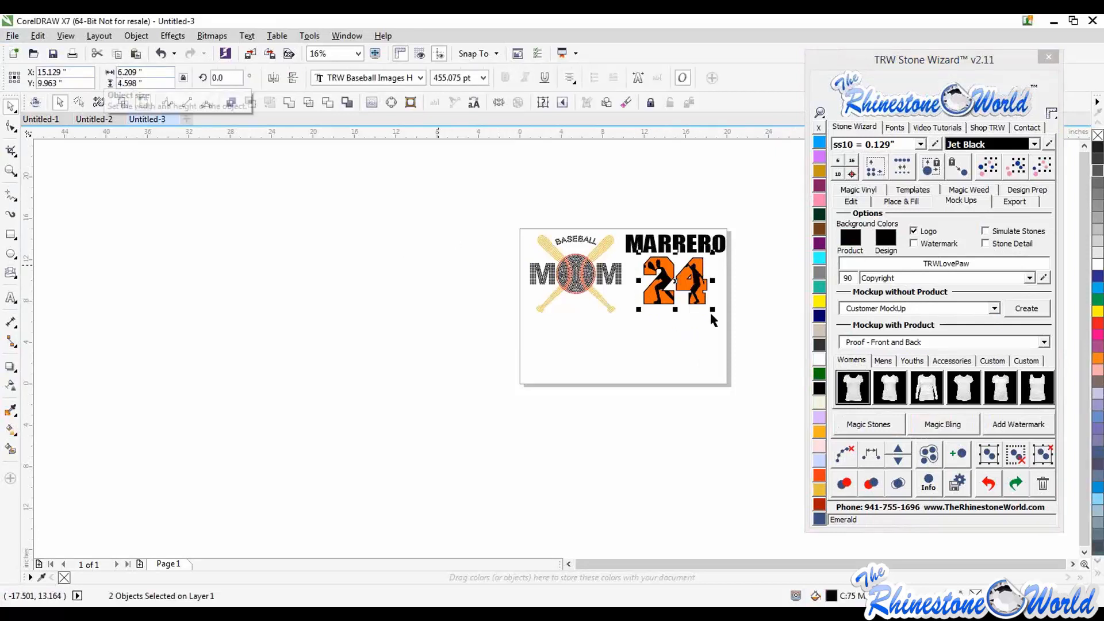
left_click(646, 354)
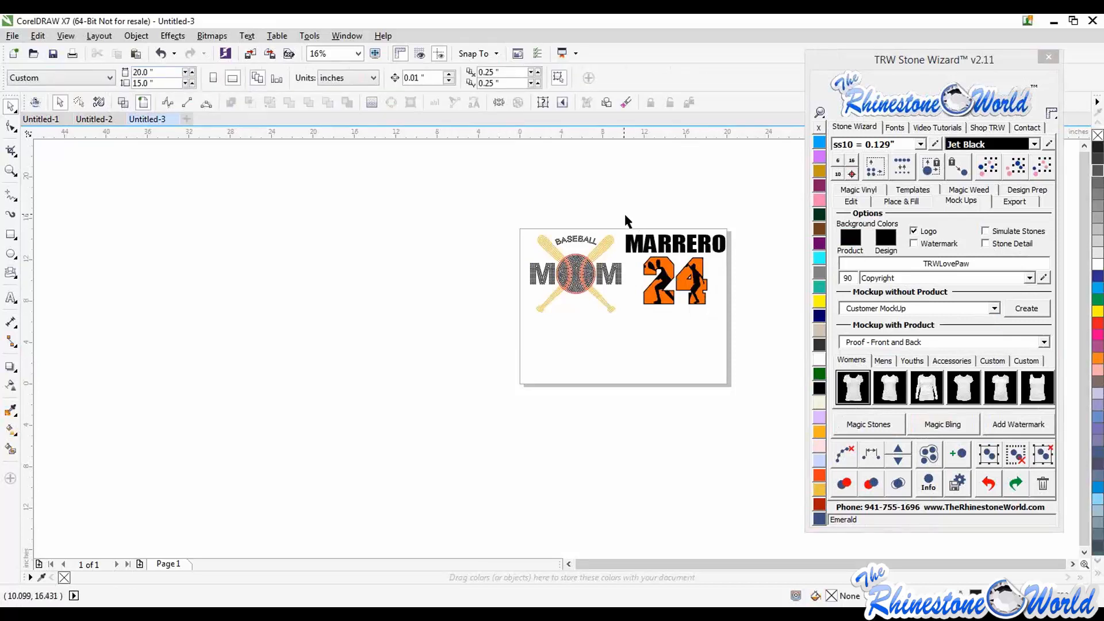
left_click_drag(624, 214, 735, 318)
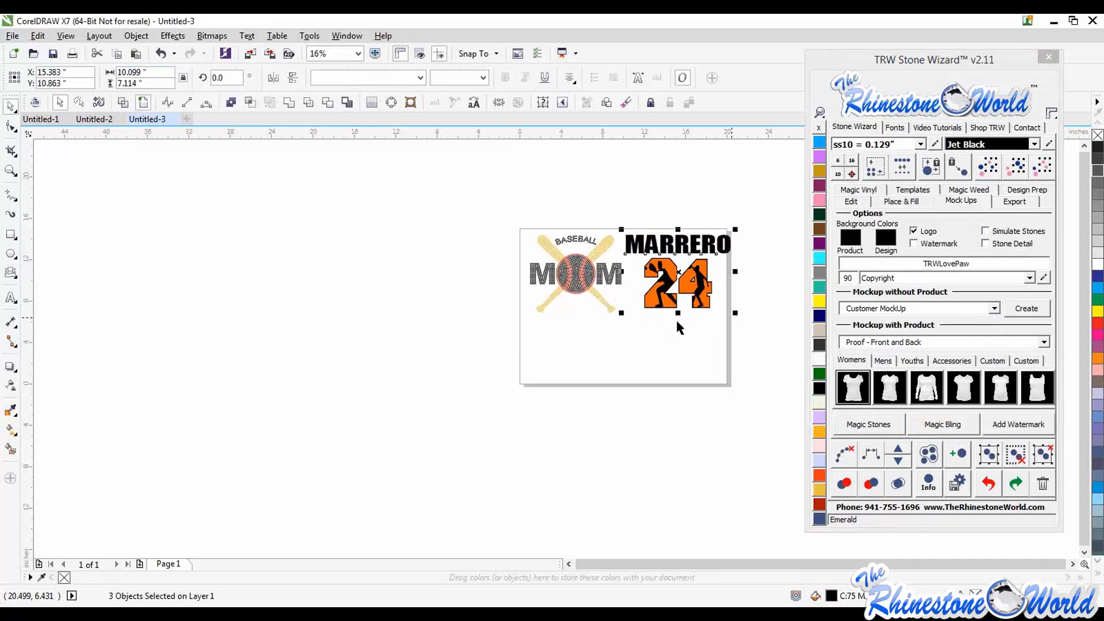
left_click(560, 392)
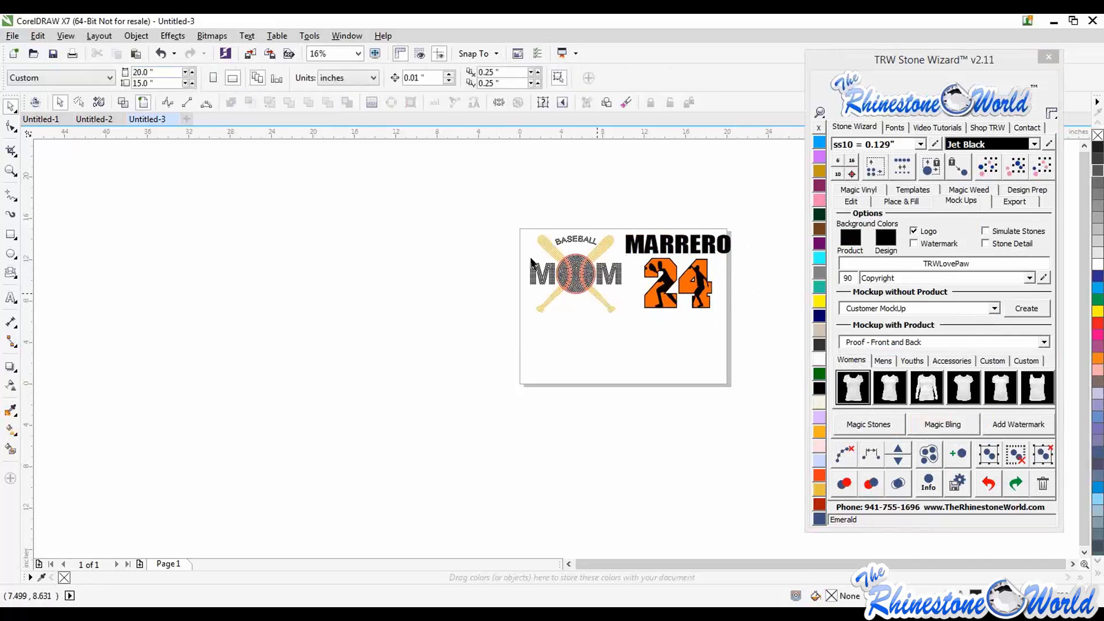
- Shift the Baseball Mom template slightly left on the page and ungroup all of its stones
left_click_drag(511, 227, 625, 336)
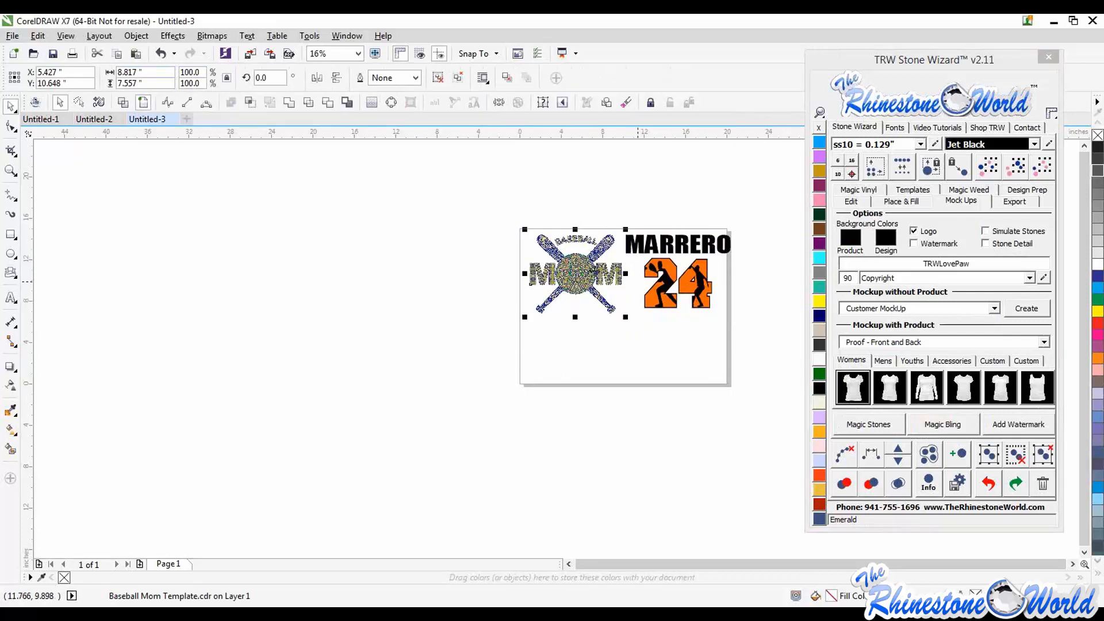
left_click(573, 364)
left_click(586, 282)
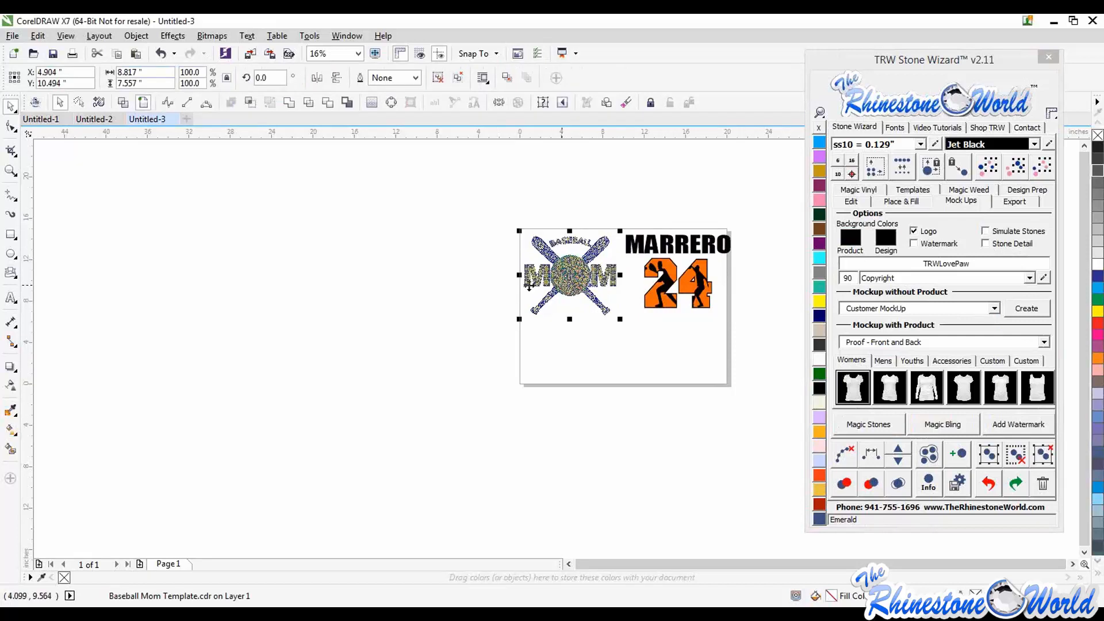
left_click(989, 452)
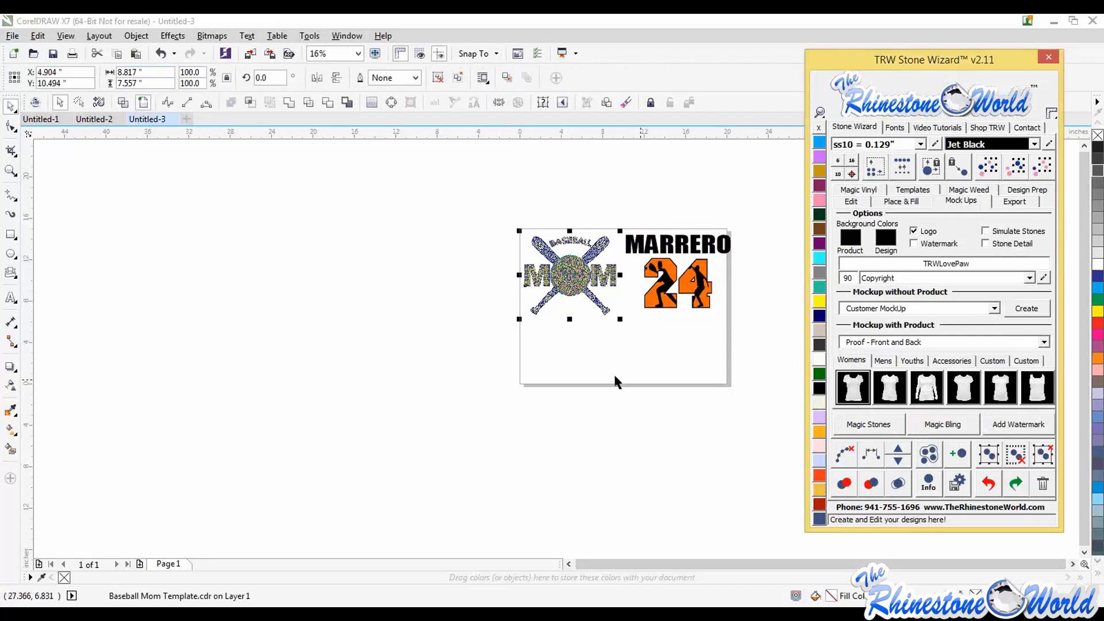
left_click(613, 373)
left_click(570, 285)
left_click(1042, 454)
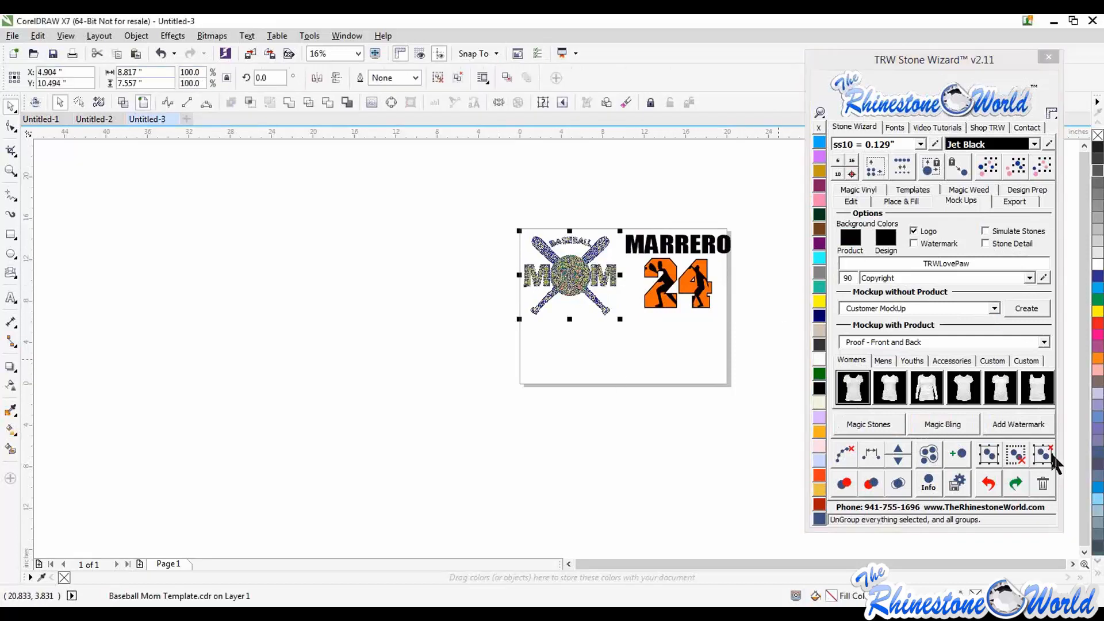
left_click(598, 387)
- Select all black stones of the Baseball Mom template by matching color and recolor them Crystal
left_click(600, 276)
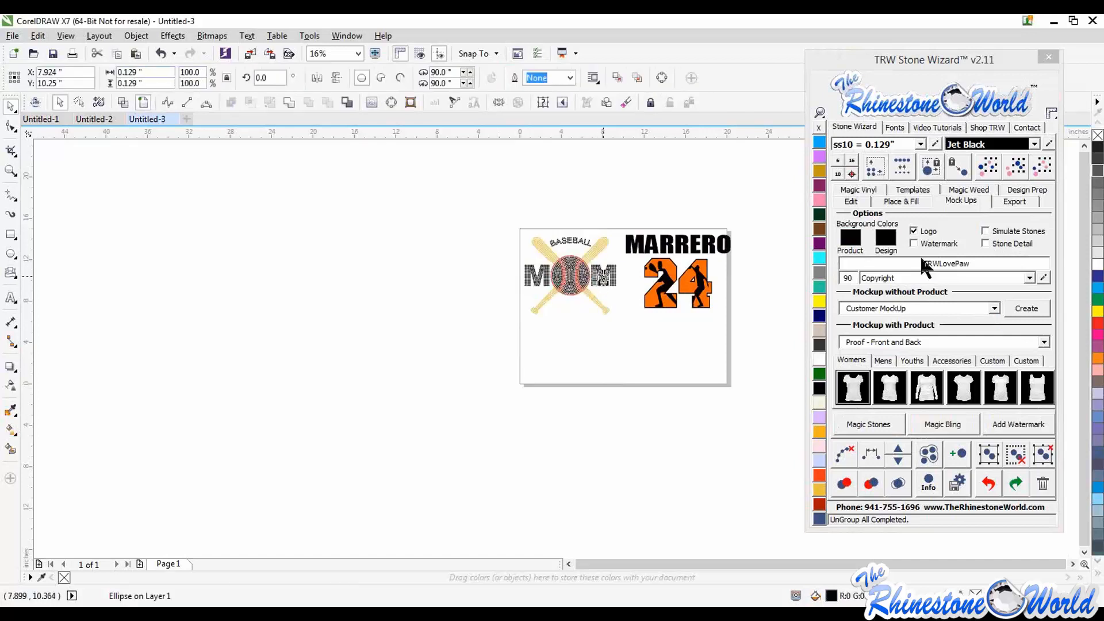
left_click(1032, 161)
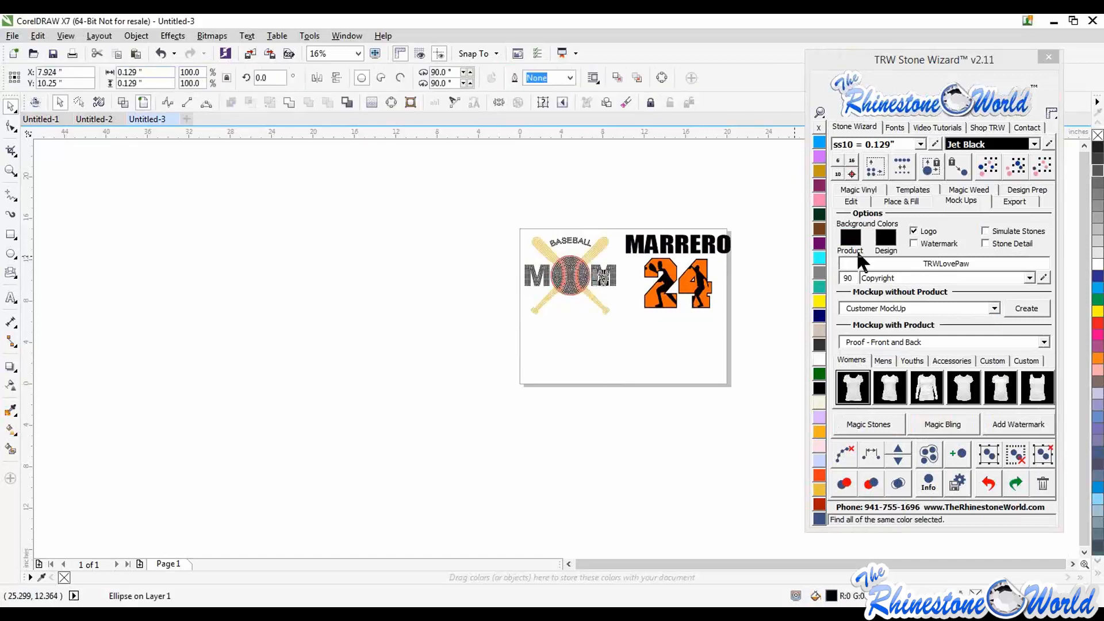
left_click(820, 355)
left_click(684, 350)
- Select all red stones of the baseball's outline and stitching by color and assign them Red Siam
scroll(567, 270, "up", 3)
scroll(602, 295, "up", 2)
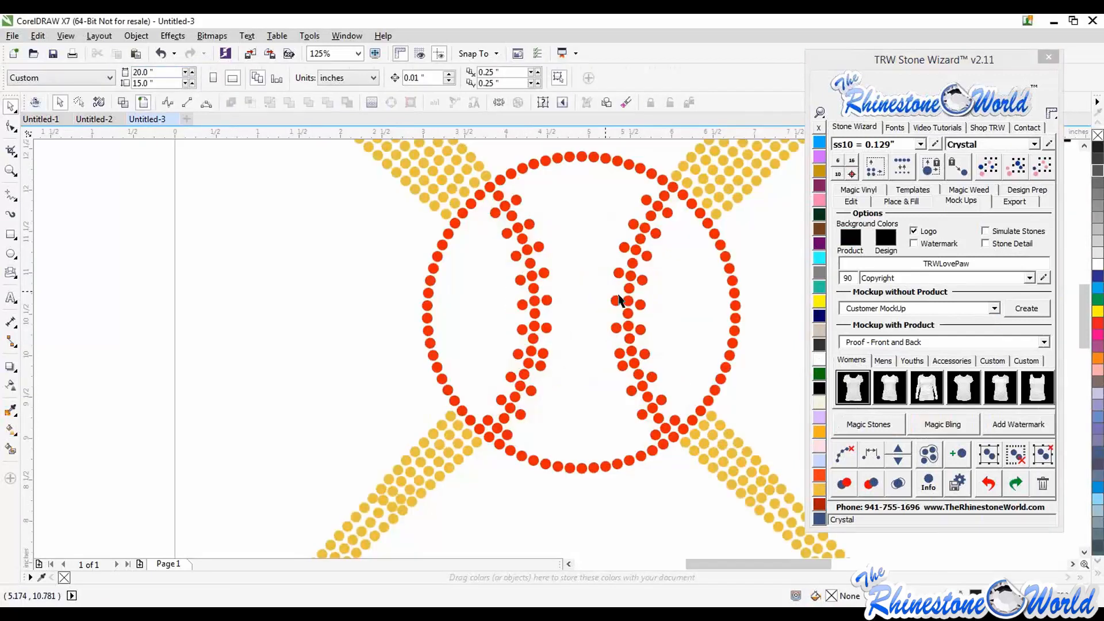
left_click(628, 300)
left_click(1017, 167)
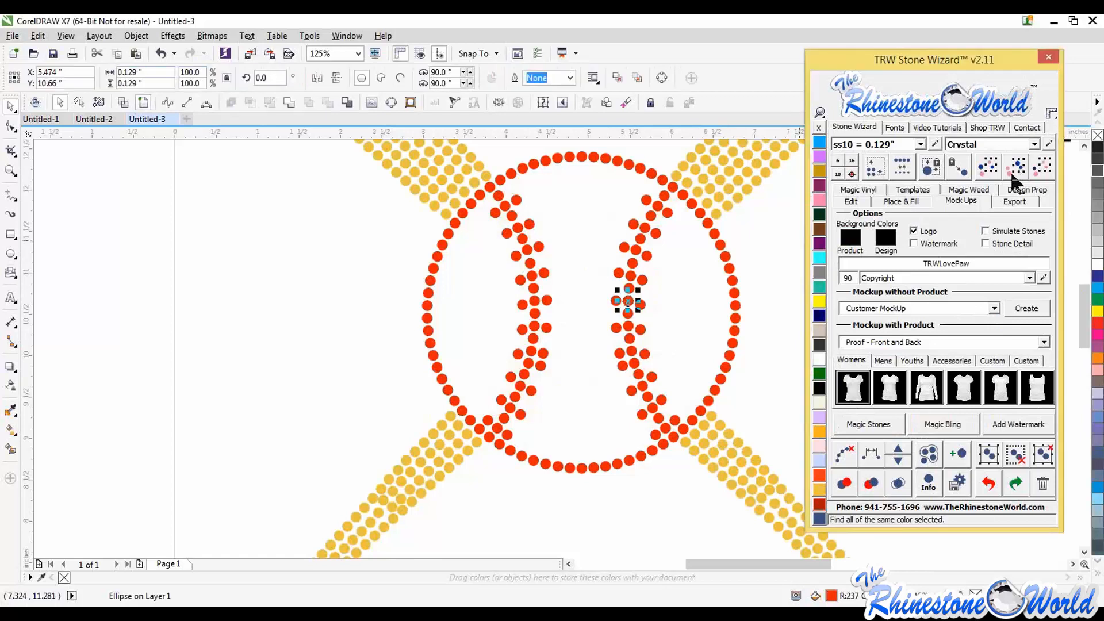
left_click(1029, 144)
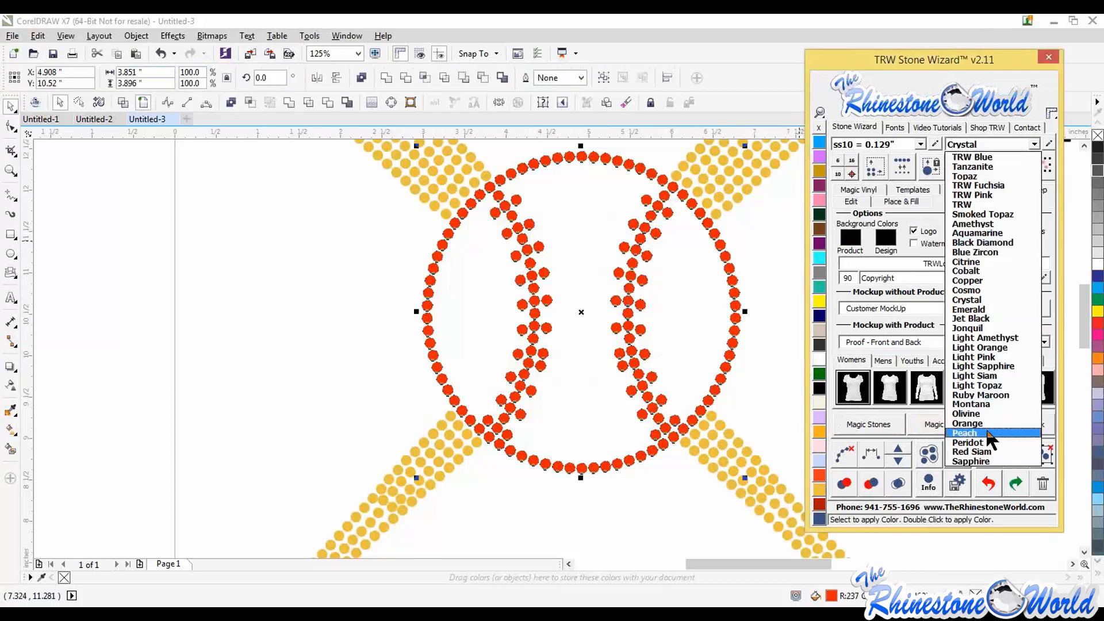
left_click(974, 450)
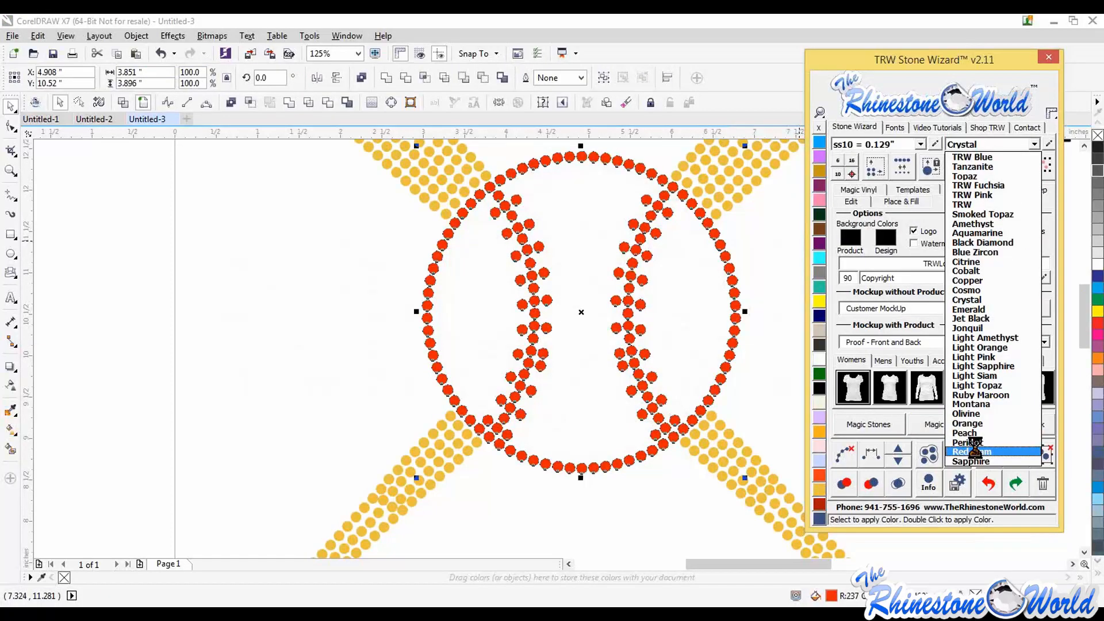
- Select all yellow stones of the crossed bats by color and recolor them Topaz
left_click(713, 170)
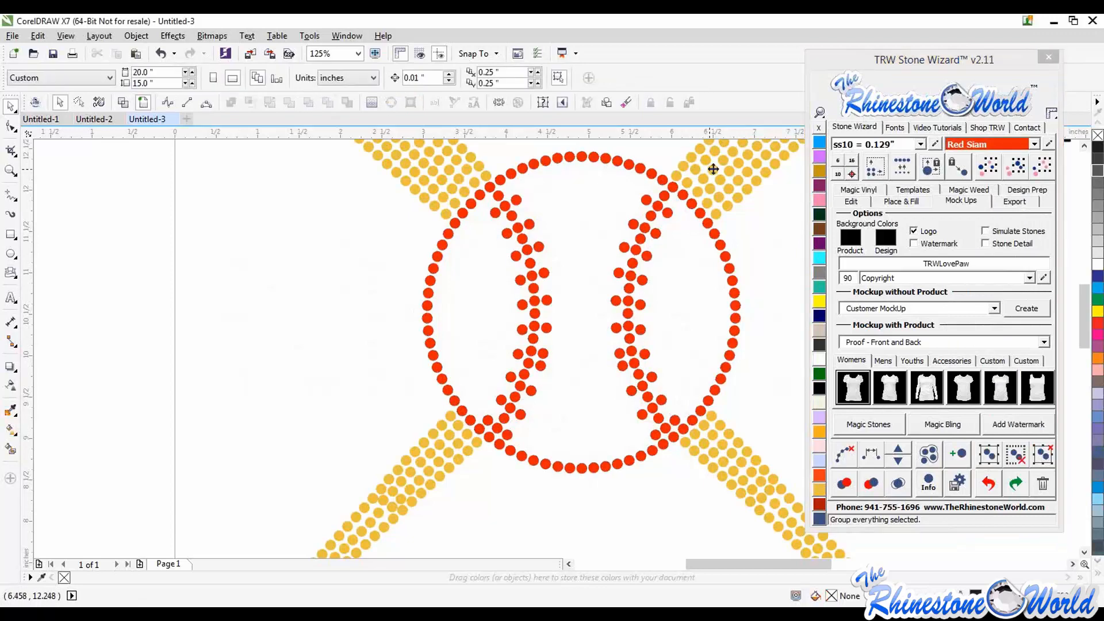
left_click(1040, 165)
left_click(1033, 144)
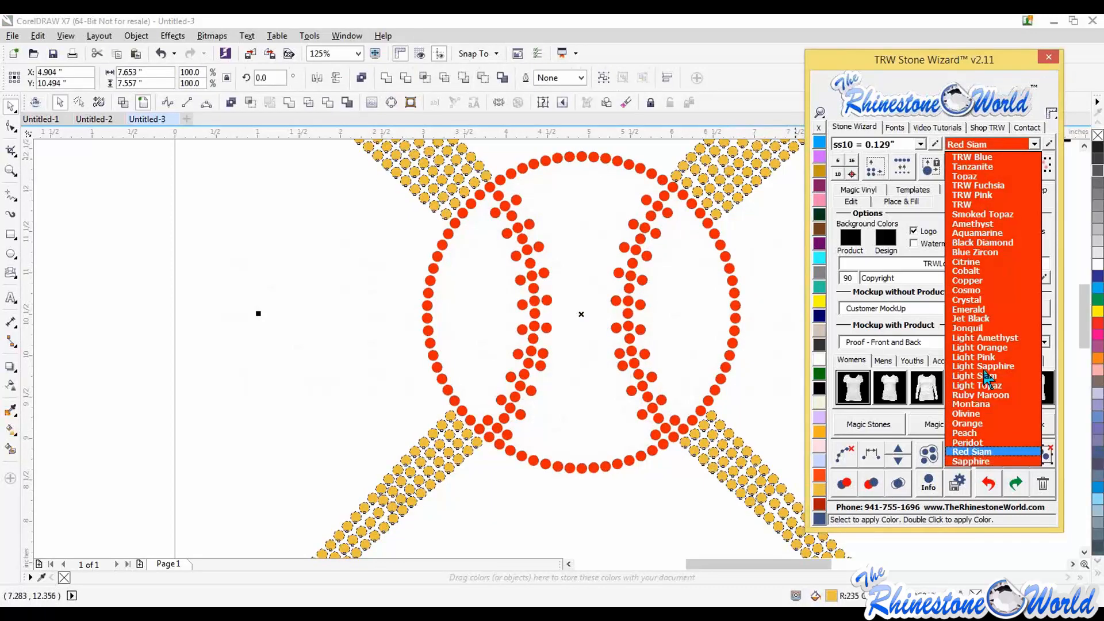
left_click(971, 176)
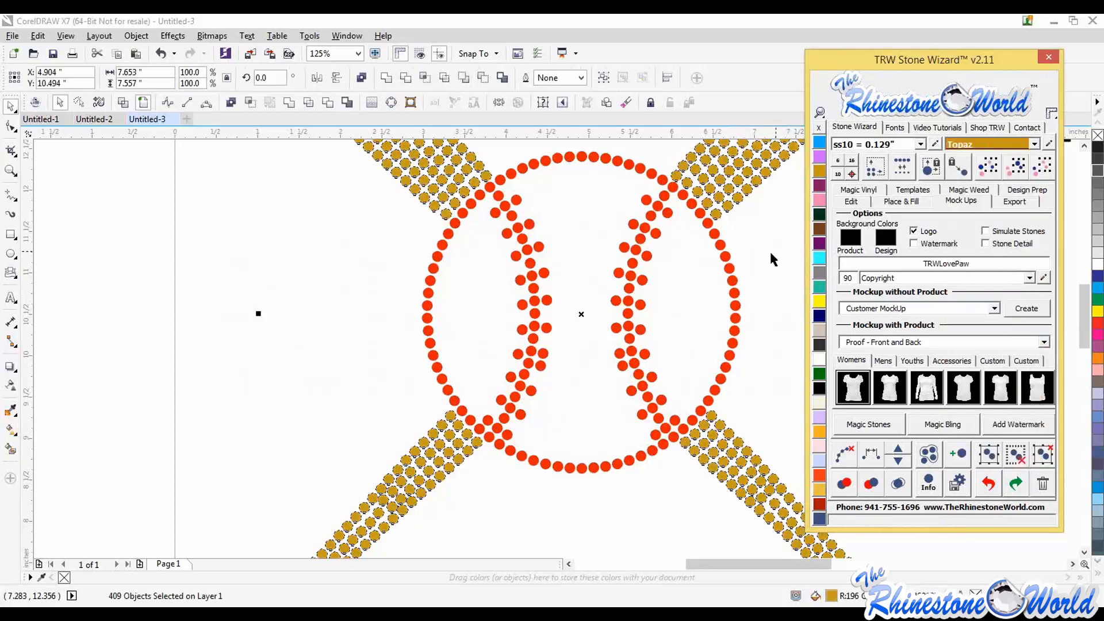
scroll(769, 250, "down", 4)
left_click(420, 328)
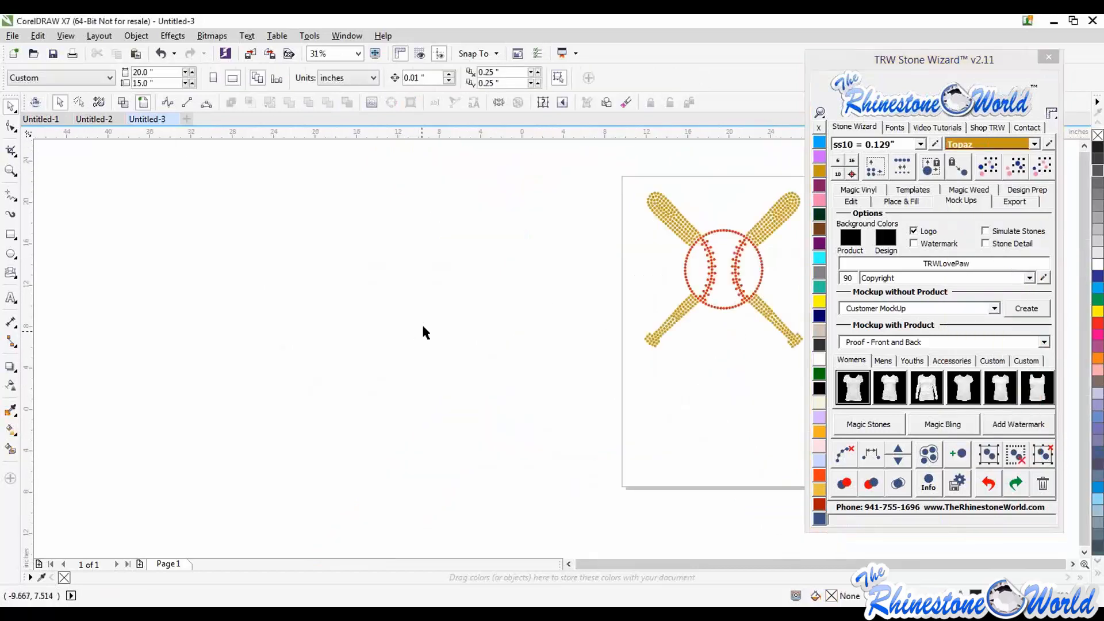
- Widen the page to 25 inches and move all the Baseball Mom stones slightly left, away from the name and number
scroll(422, 334, "down", 2)
left_click_drag(438, 206, 629, 388)
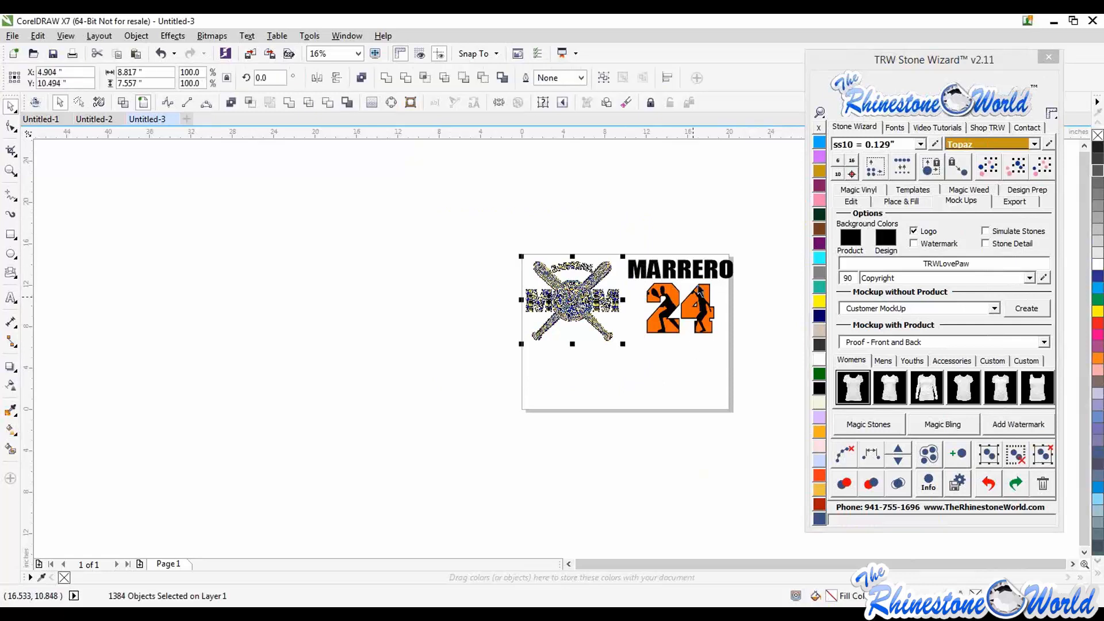
left_click_drag(769, 241, 761, 361)
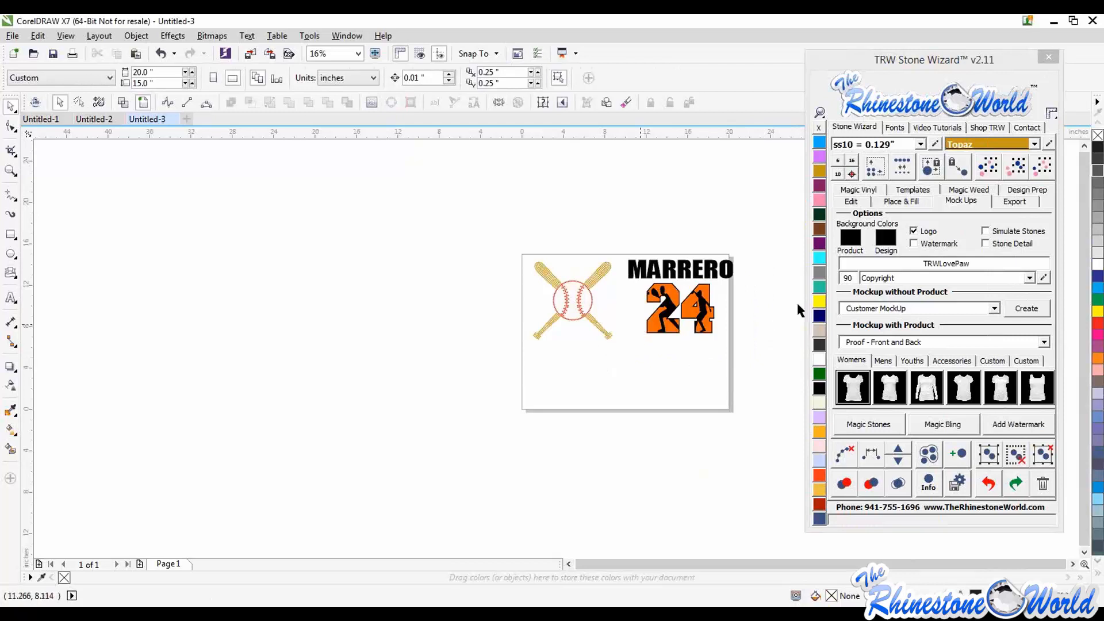
scroll(730, 266, "up", 2)
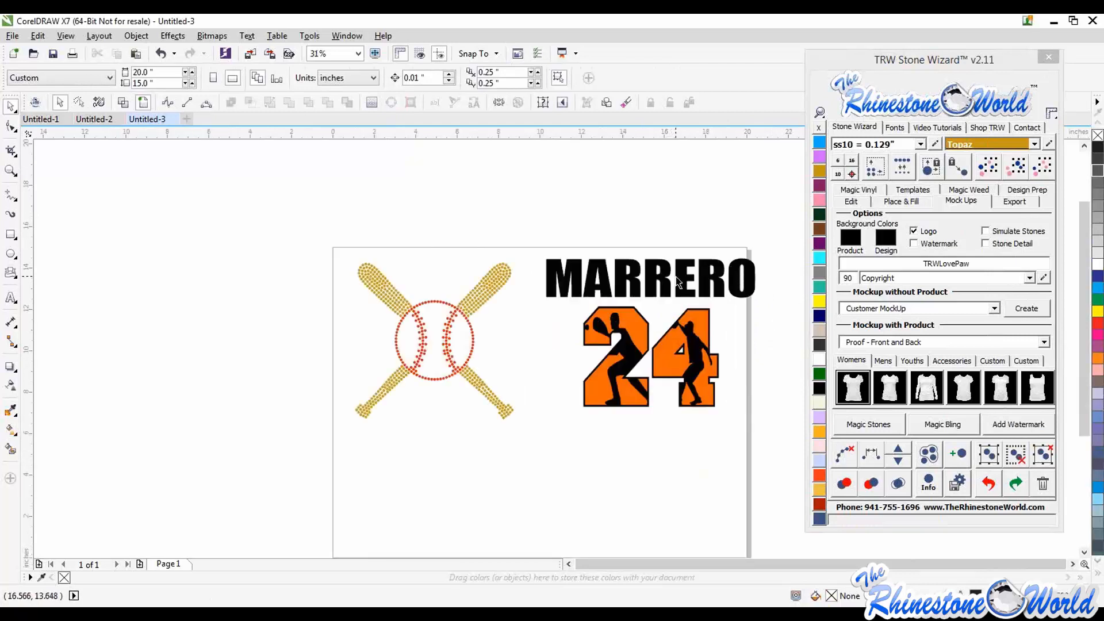
left_click(149, 74)
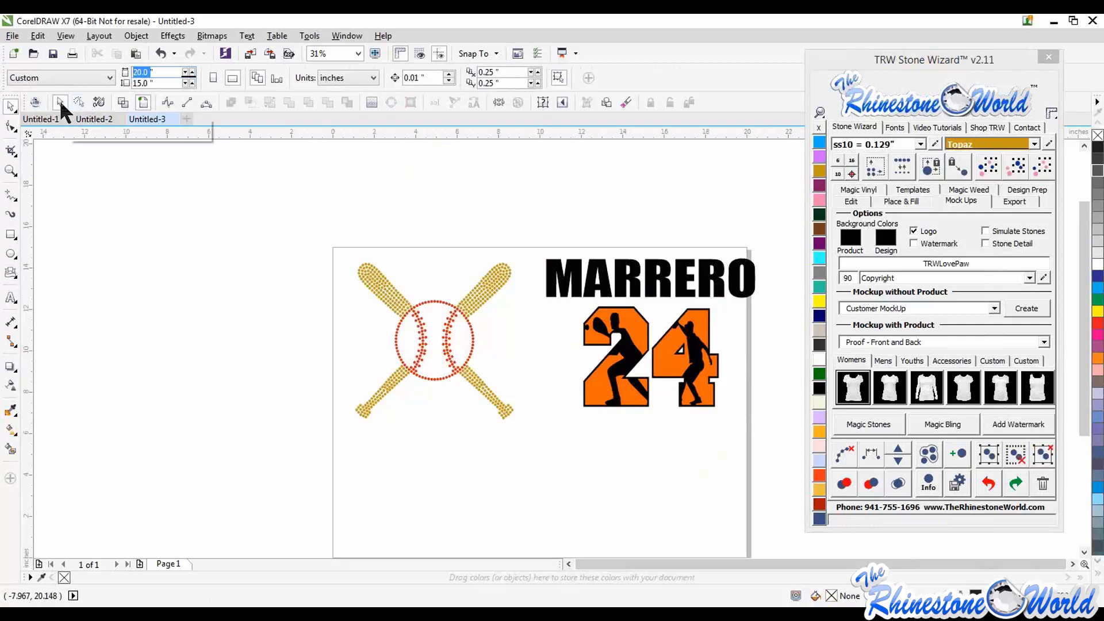
type("25")
key("Return")
left_click_drag(257, 226, 544, 472)
left_click_drag(388, 365, 374, 368)
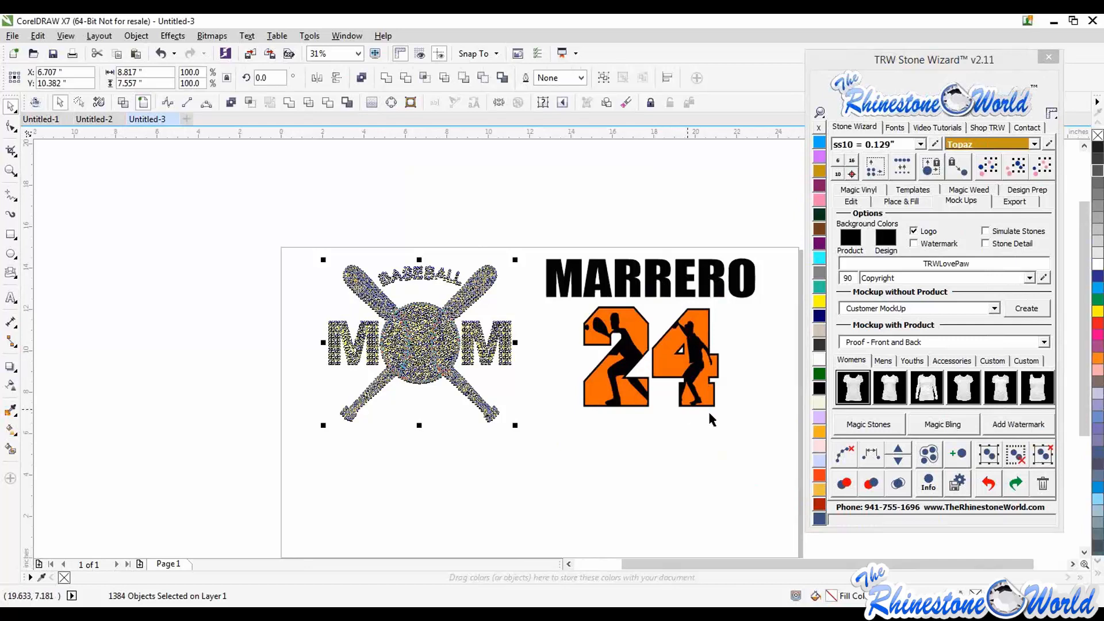
- Generate the front-and-back proof mockup on the Women's Scoop Neck shirt and examine its shirt previews
left_click(861, 390)
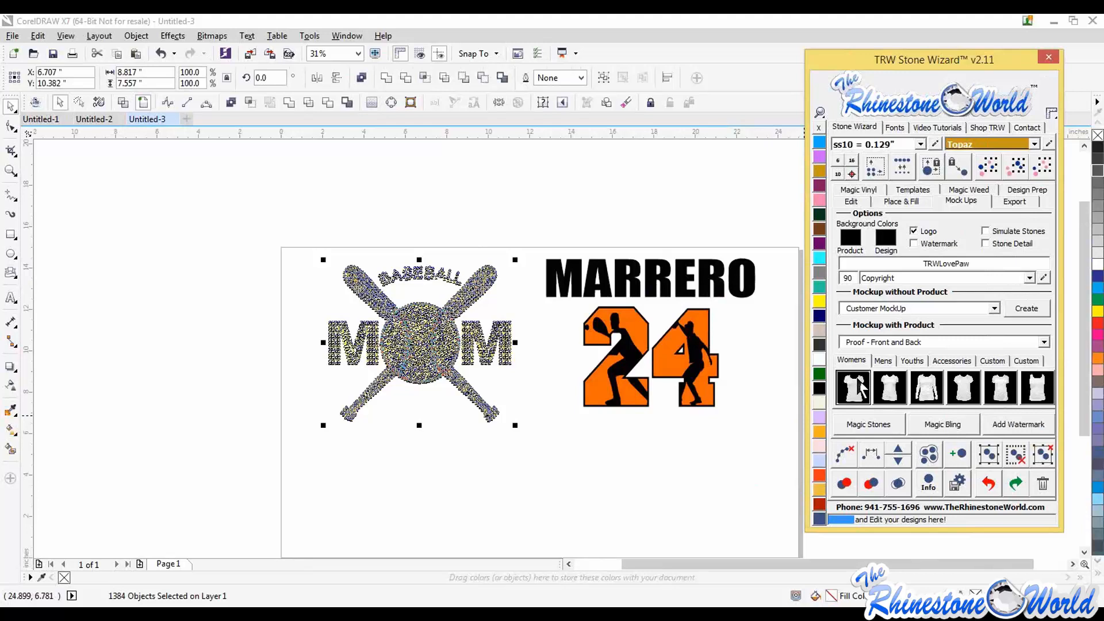
left_click(860, 387)
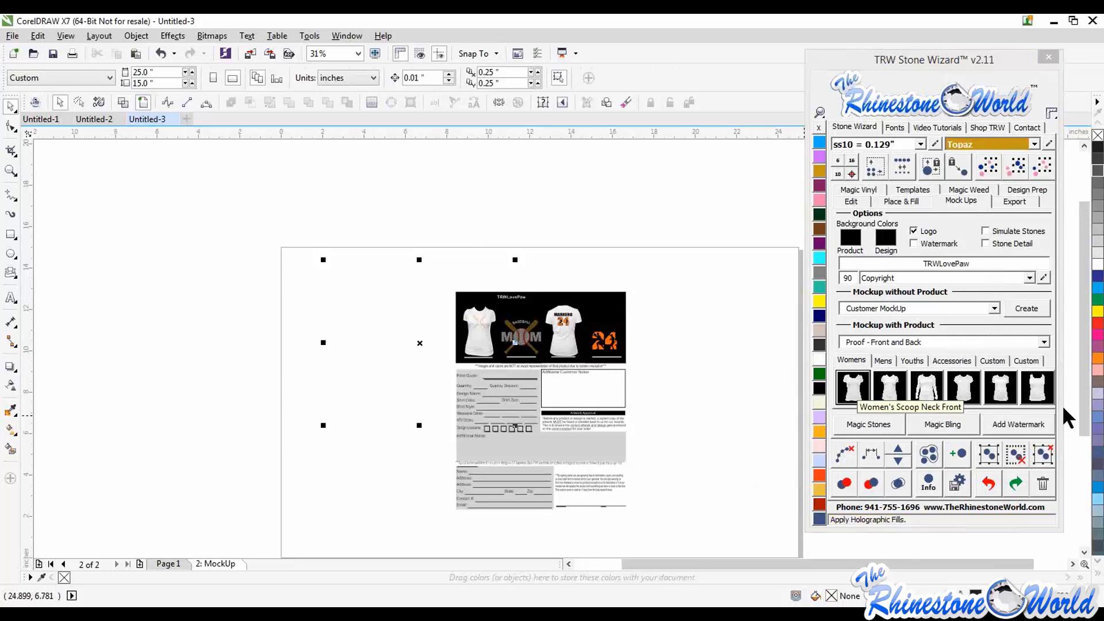
scroll(632, 385, "down", 2)
scroll(631, 386, "up", 4)
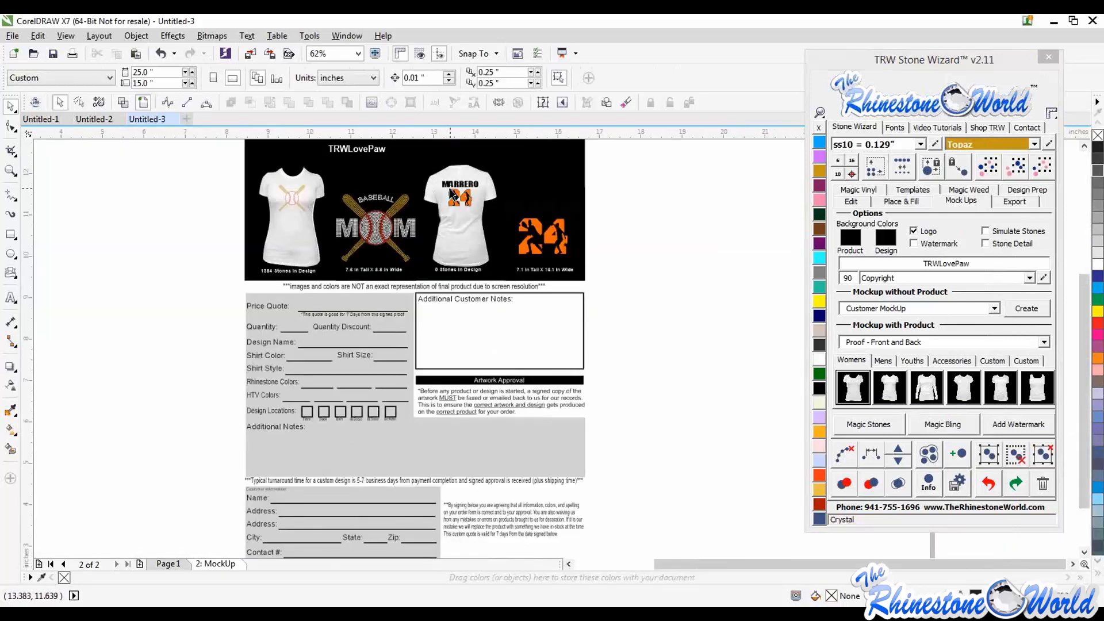
scroll(452, 194, "down", 2)
scroll(272, 202, "up", 4)
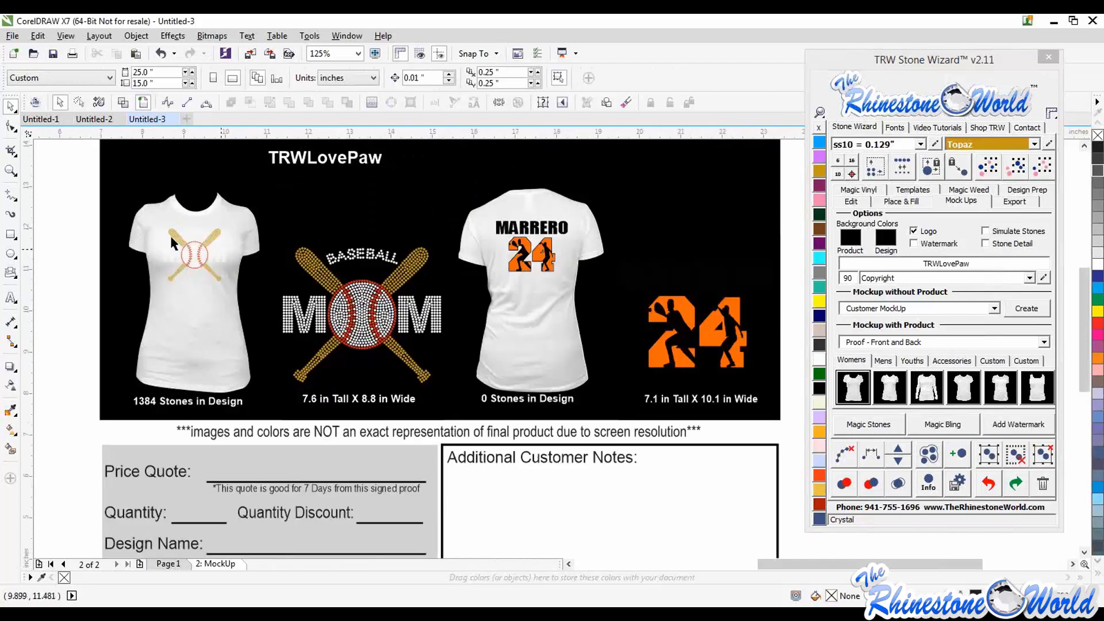
- Recolor both the front and back shirt images in the proof light blue
scroll(172, 241, "down", 2)
scroll(266, 293, "up", 3)
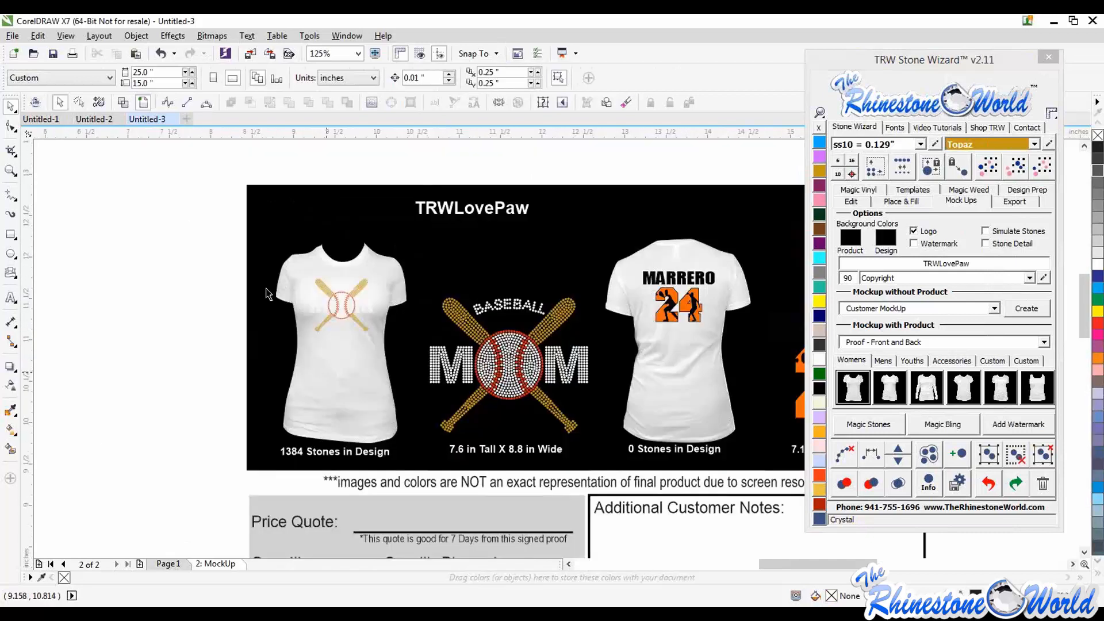
left_click(299, 305)
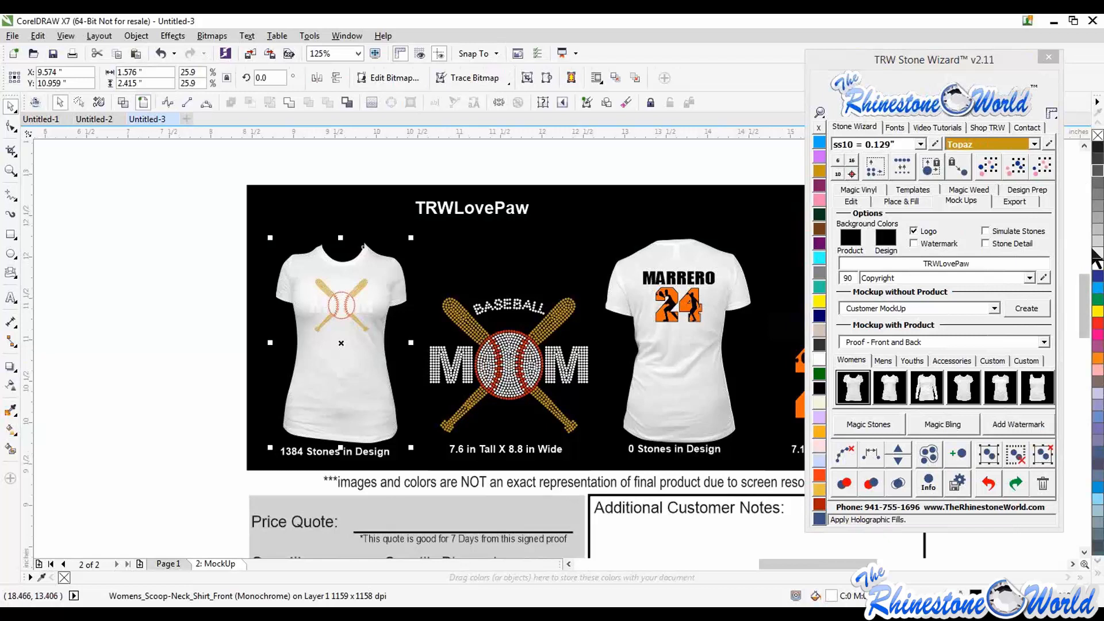
left_click(1098, 277)
left_click(1097, 289)
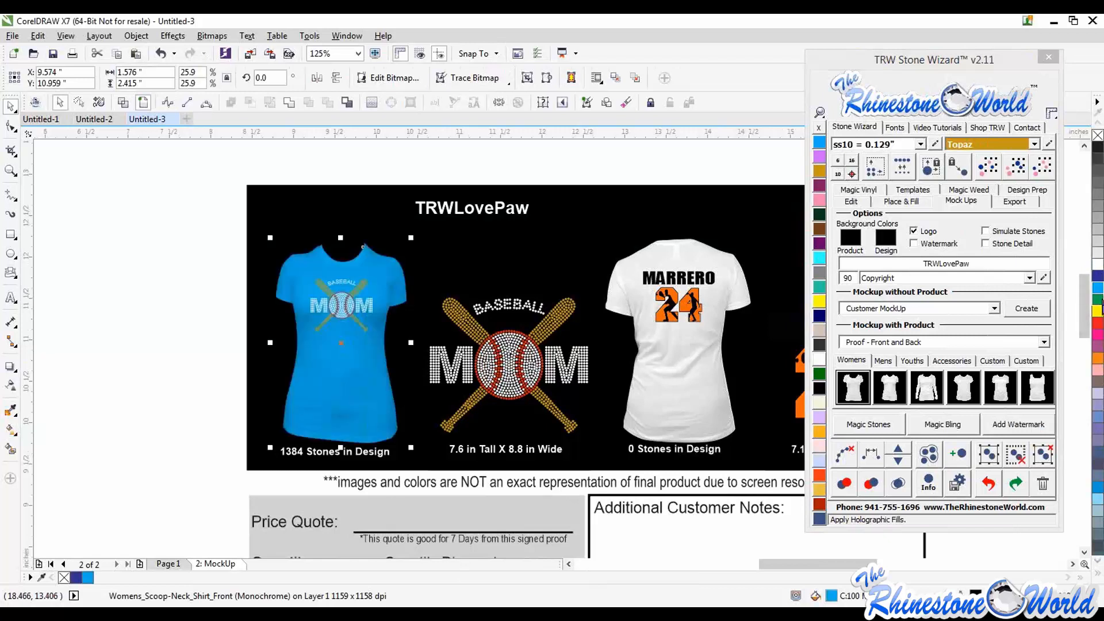
left_click(688, 345)
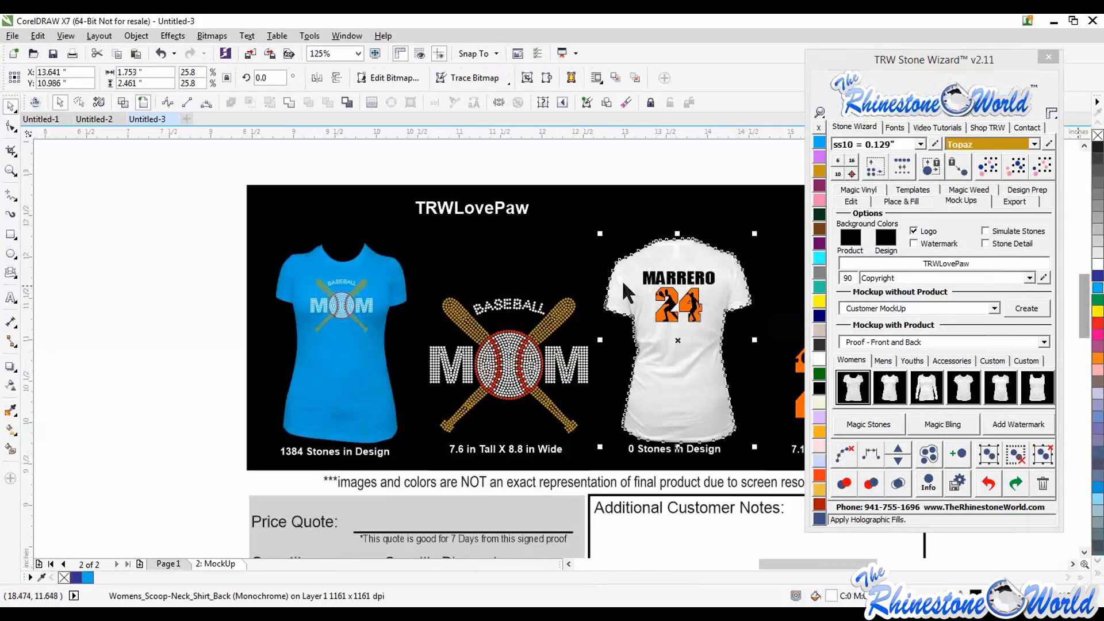
left_click(1098, 289)
left_click(122, 295)
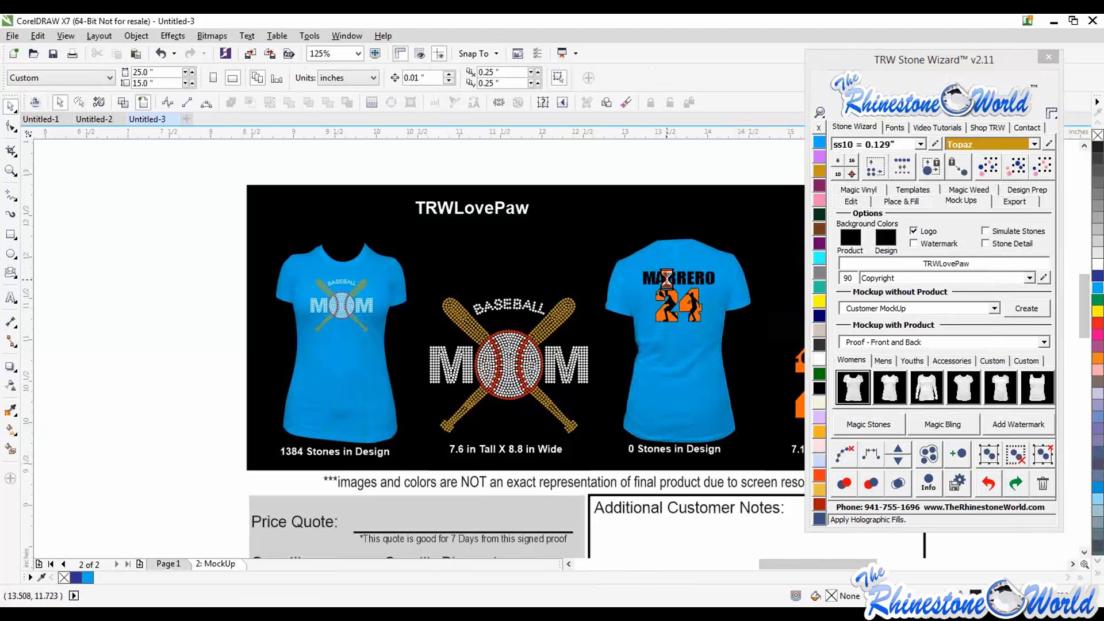
- Apply Magic Stones to all the Baseball Mom stones on the front shirt and examine the rendered stones up close
scroll(666, 280, "down", 1)
scroll(650, 304, "up", 1)
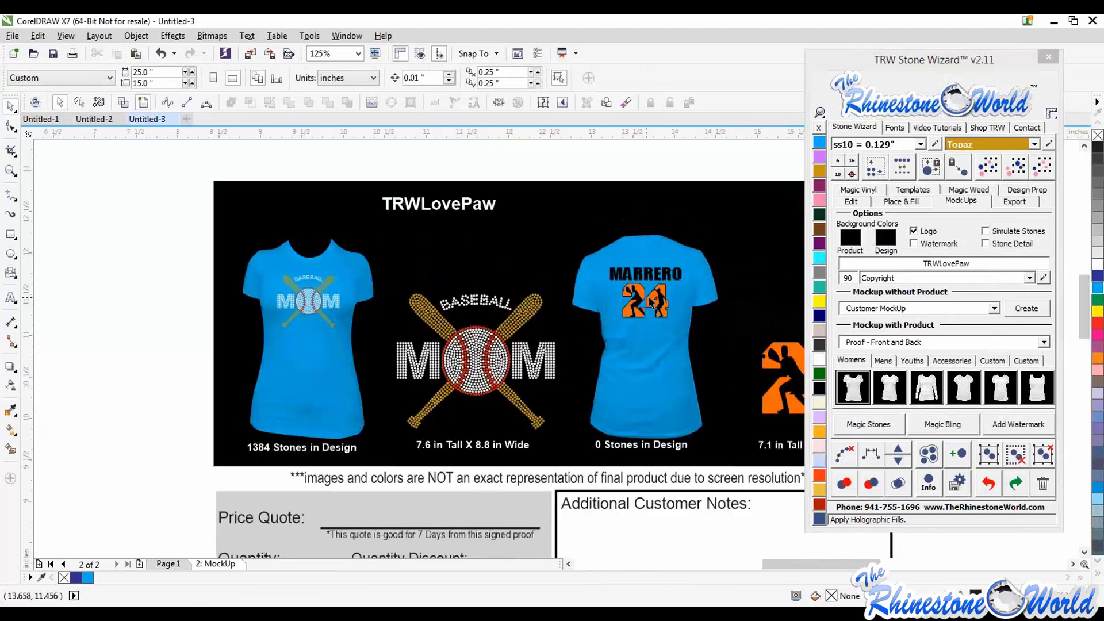
scroll(660, 280, "up", 2)
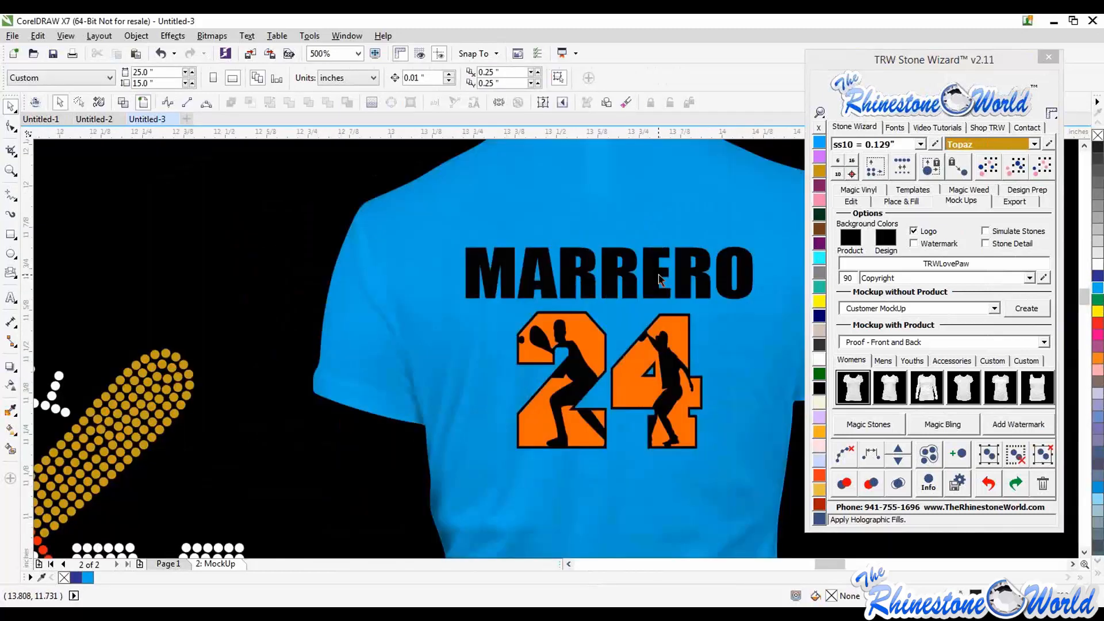
scroll(660, 280, "down", 4)
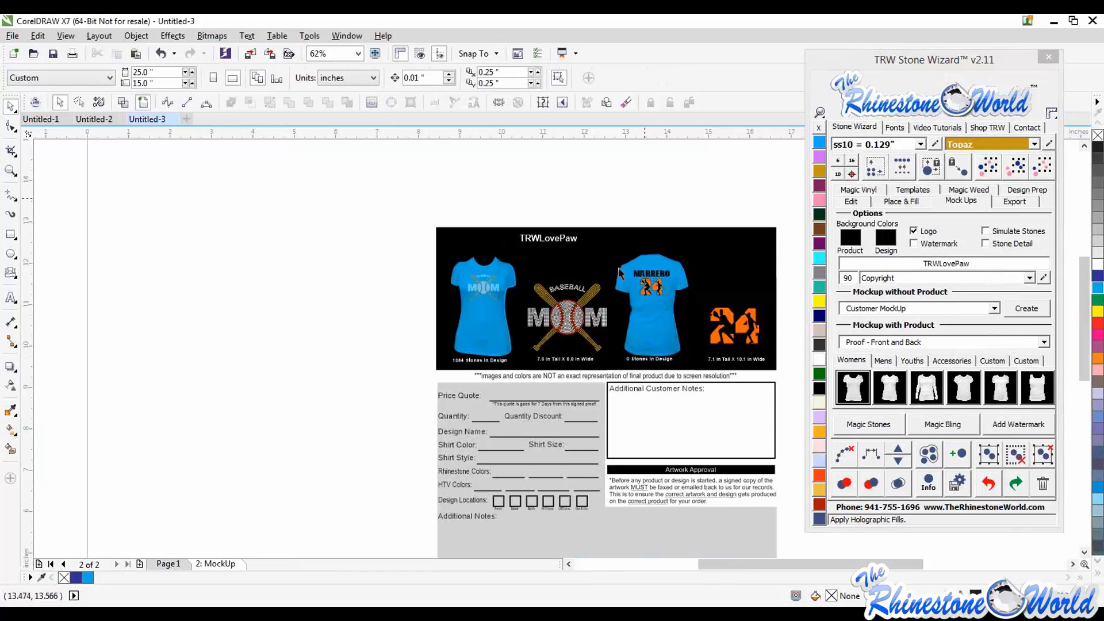
scroll(487, 278, "up", 2)
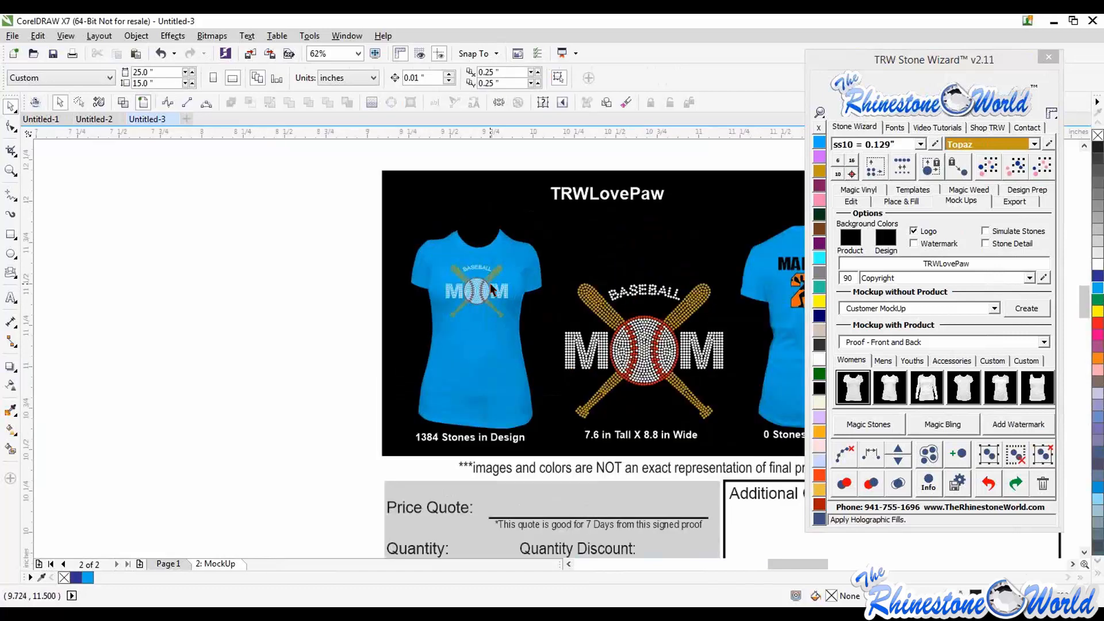
scroll(491, 290, "up", 7)
scroll(419, 291, "down", 3)
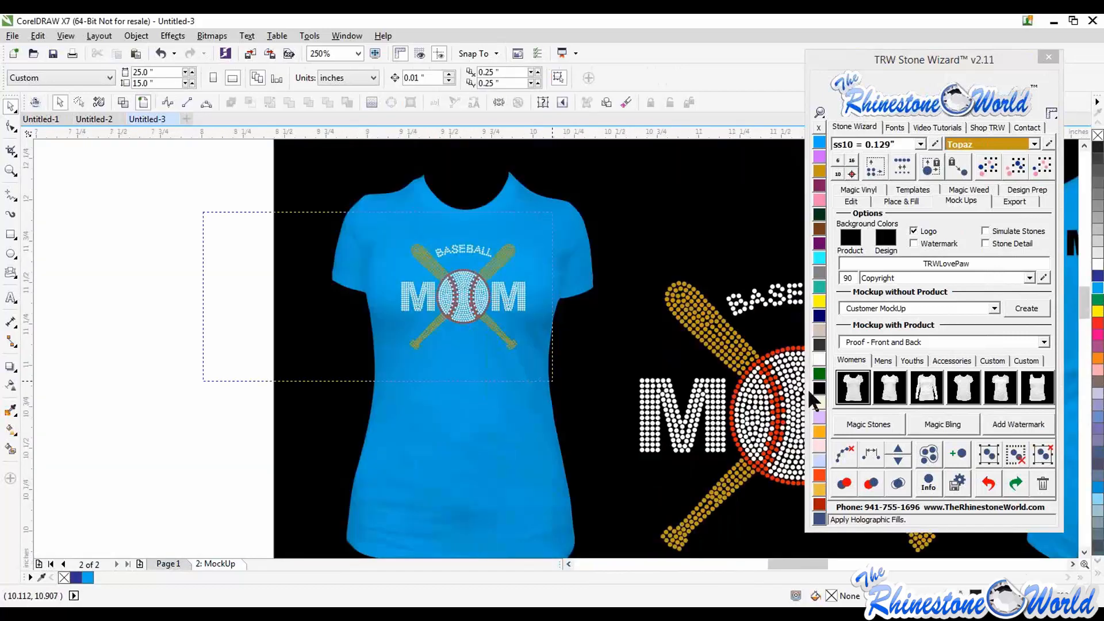
left_click(848, 421)
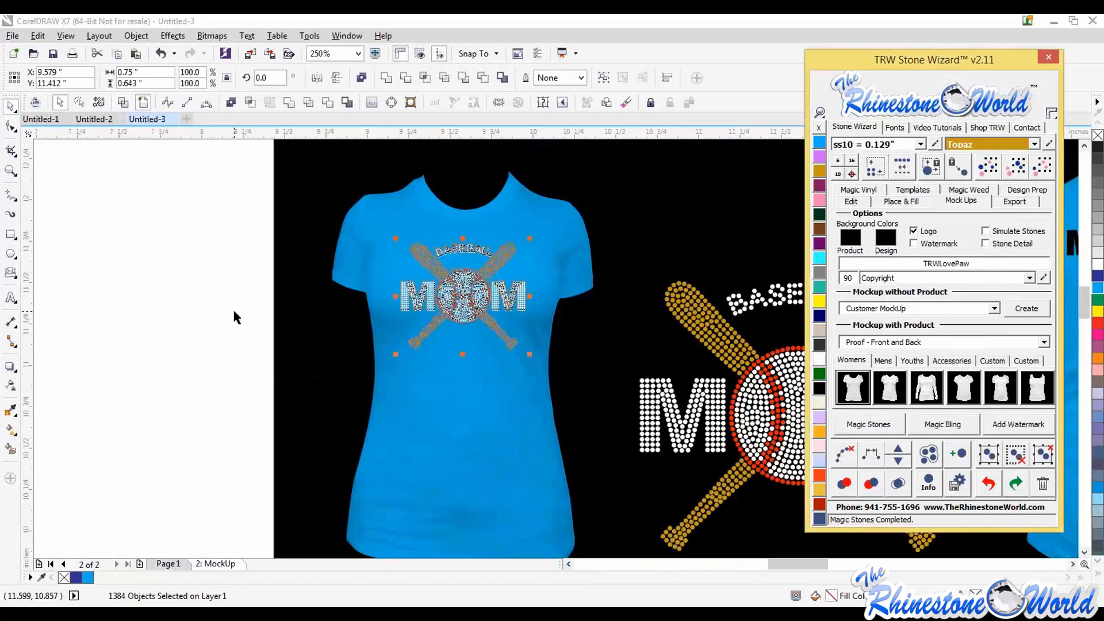
left_click(233, 315)
scroll(359, 282, "up", 2)
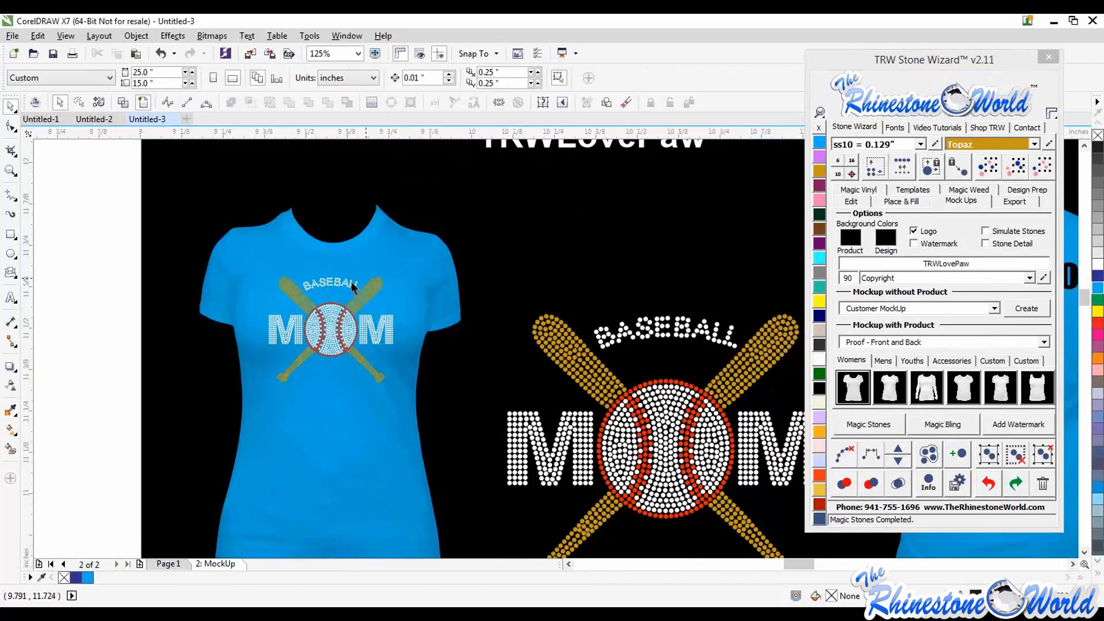
scroll(352, 286, "up", 4)
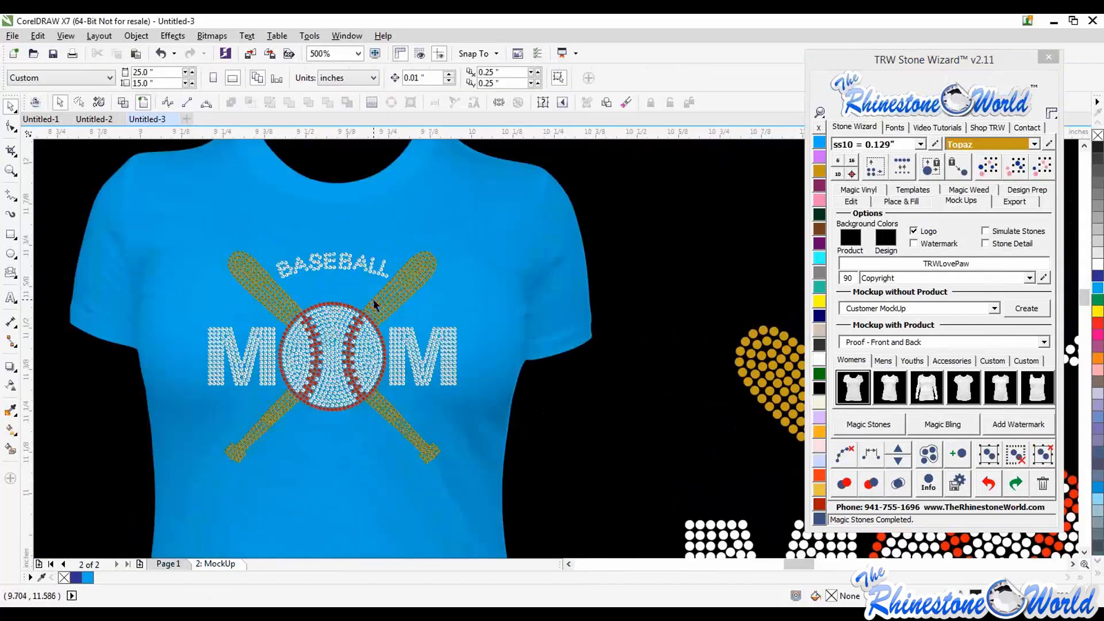
scroll(373, 299, "up", 4)
- Add two Magic Bling sparkles to the front shirt, at the upper-right and lower-left ends of the crossed bats
scroll(377, 297, "down", 6)
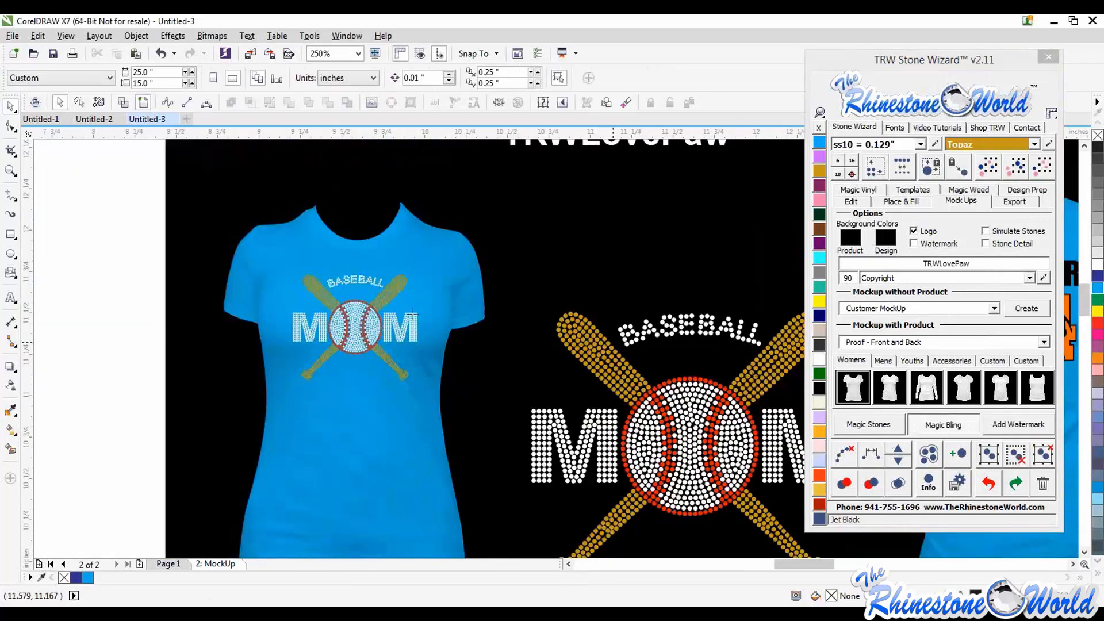
left_click(401, 281)
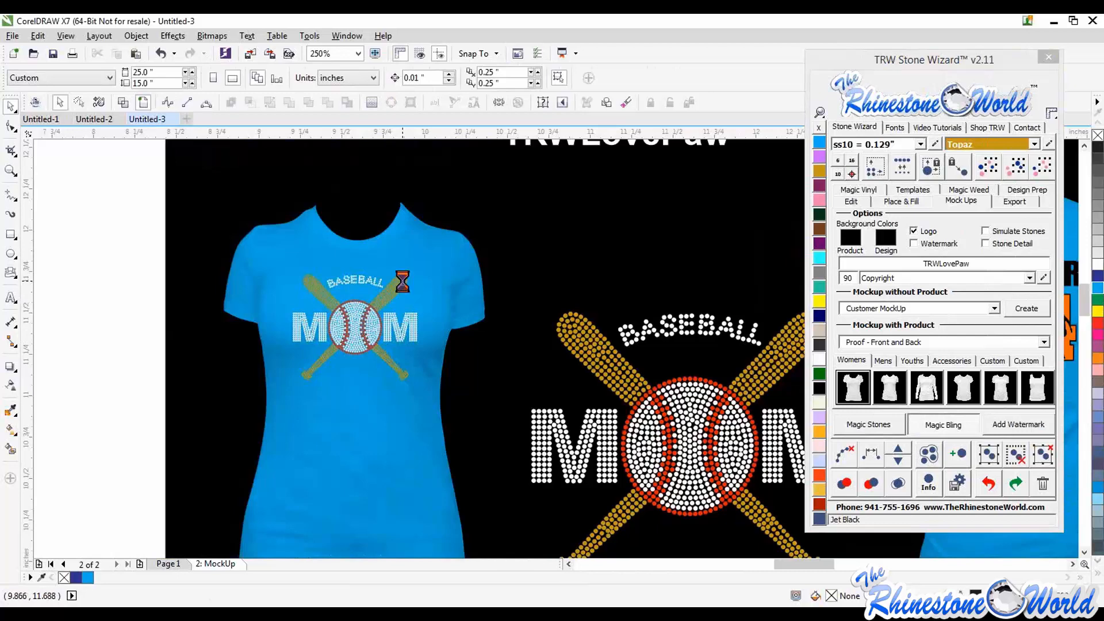
scroll(402, 281, "down", 4)
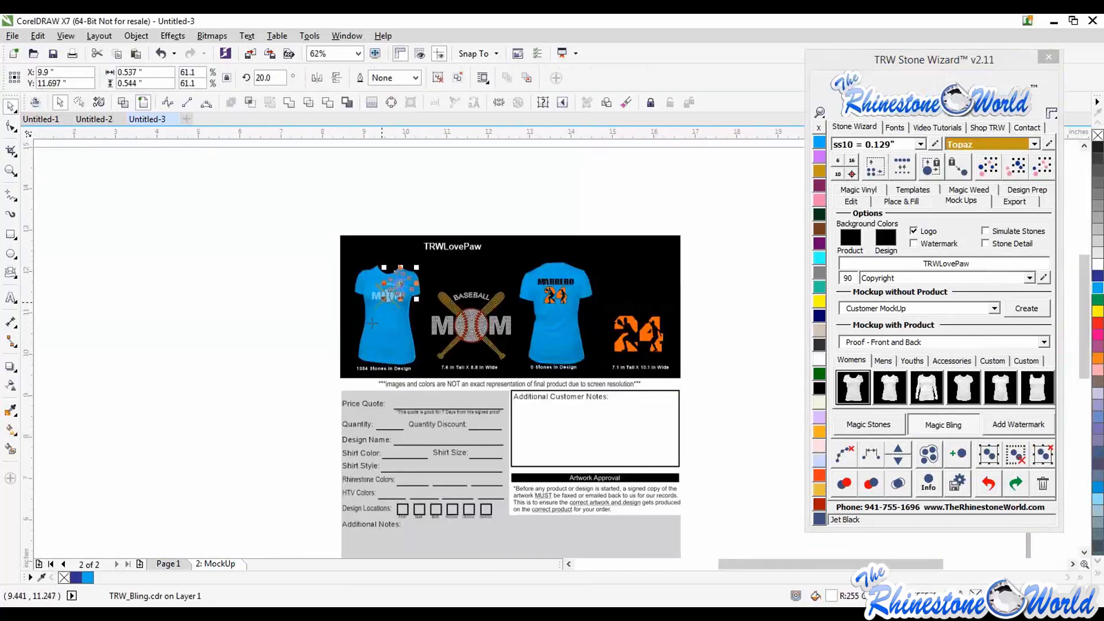
scroll(370, 315, "up", 2)
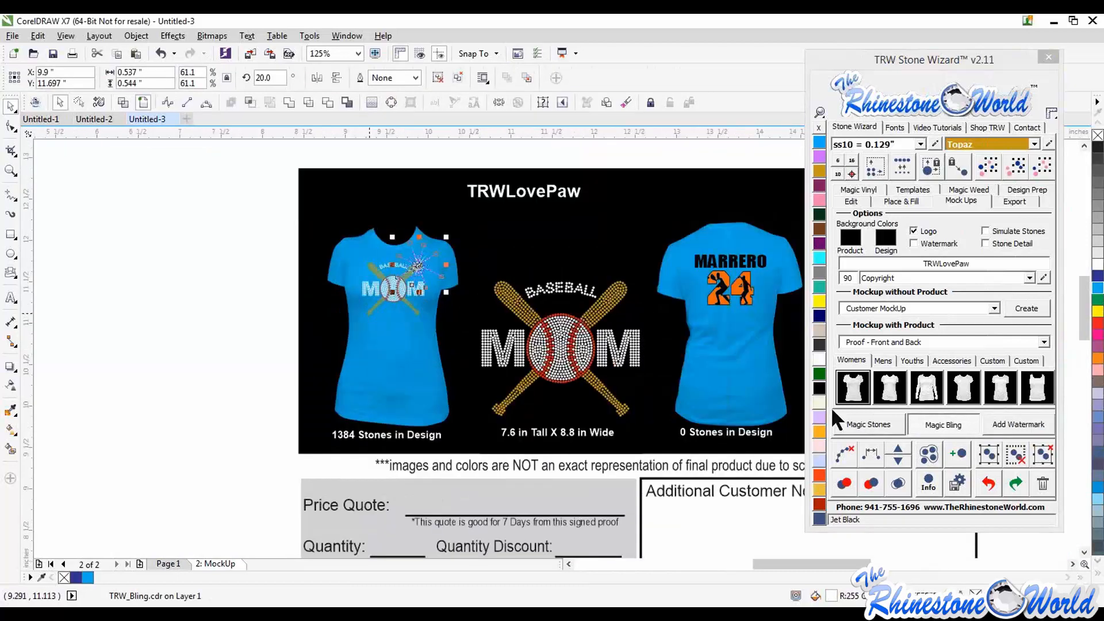
left_click(926, 423)
left_click(220, 367)
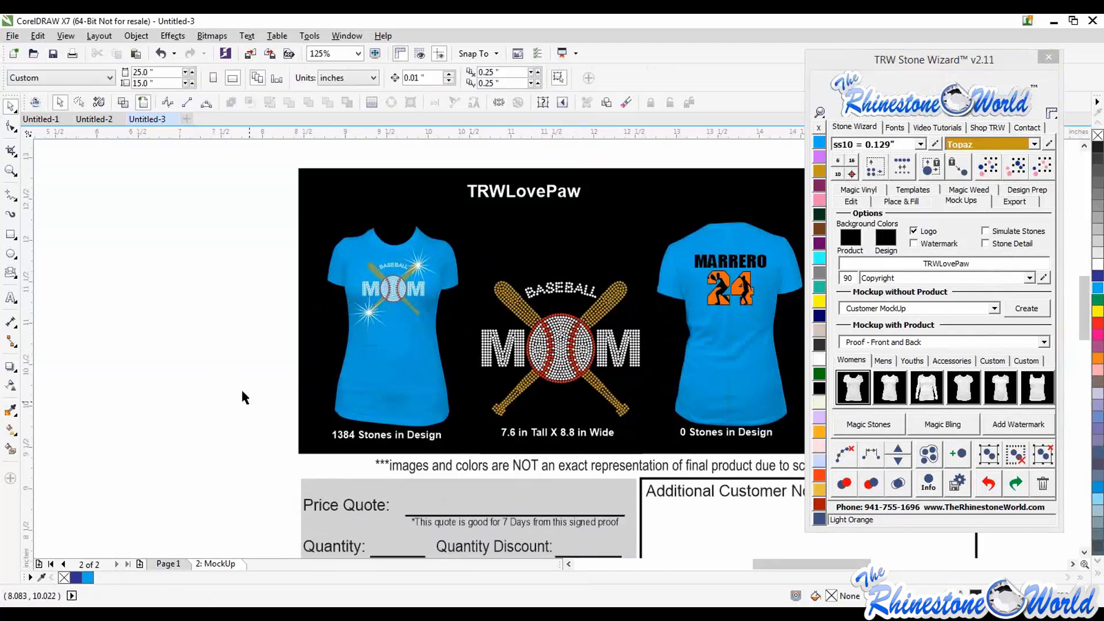
- Fill the background behind the enlarged name and number 24 design with white
scroll(227, 382, "down", 4)
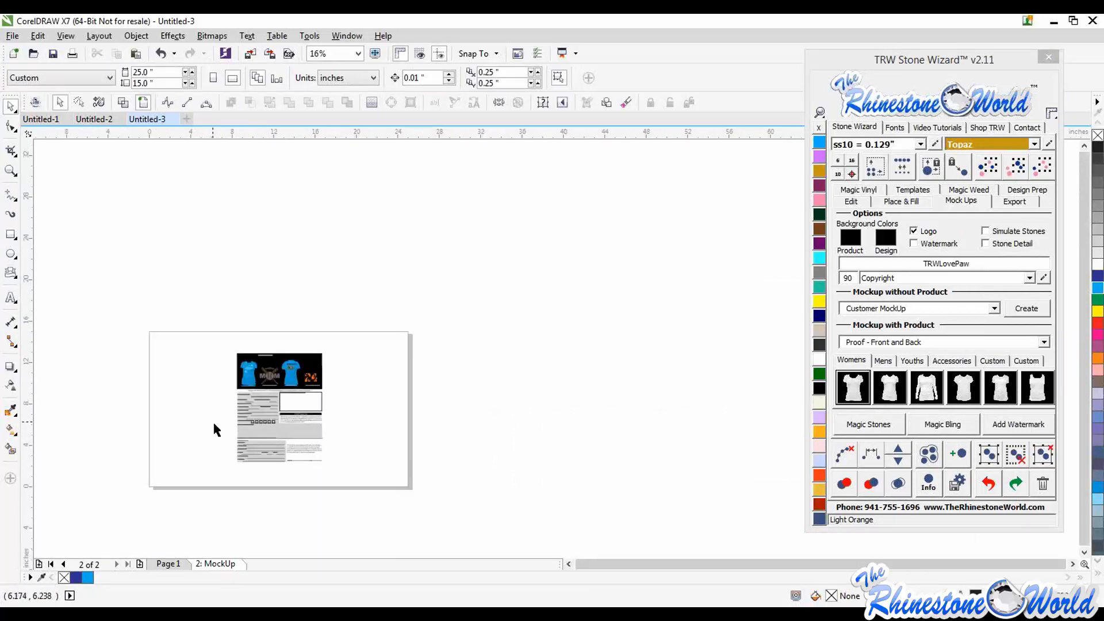
scroll(213, 420, "up", 2)
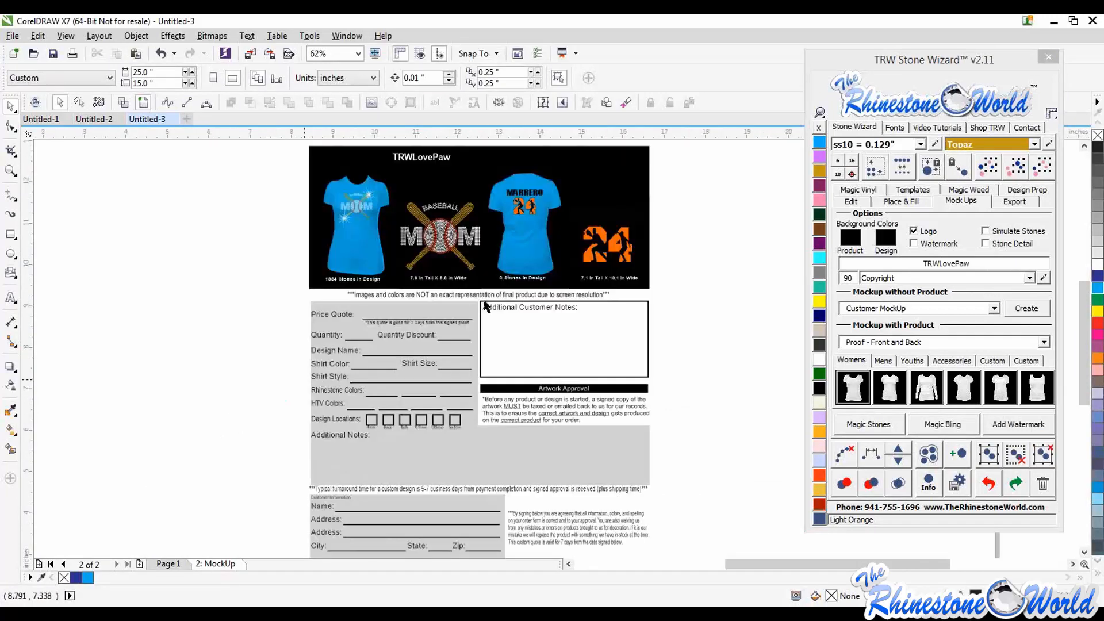
left_click(566, 255)
left_click(576, 259)
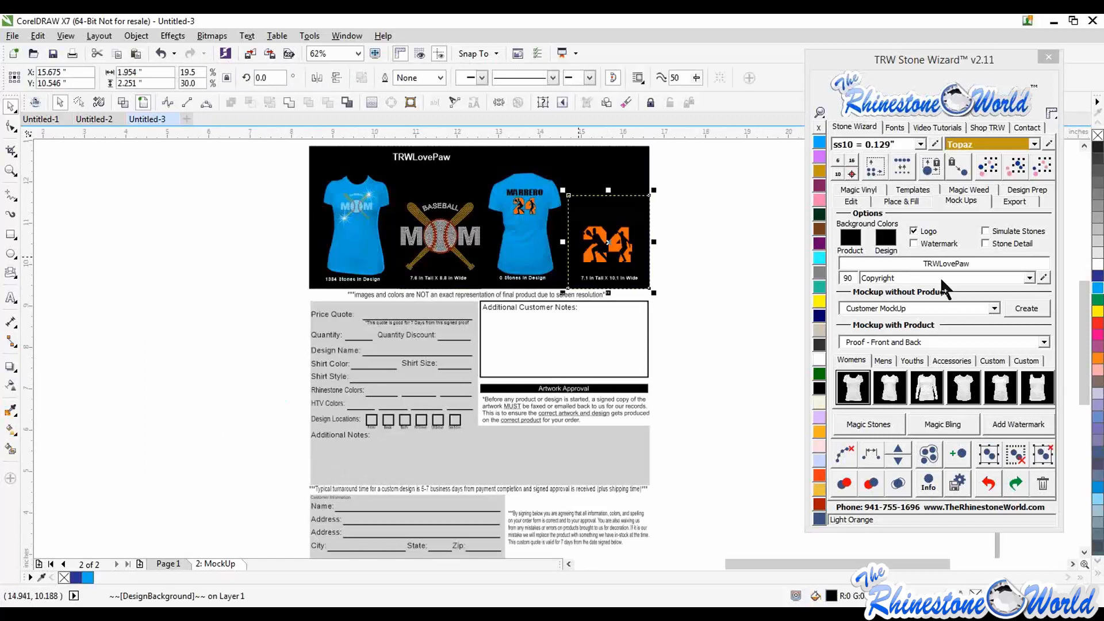
left_click(1098, 267)
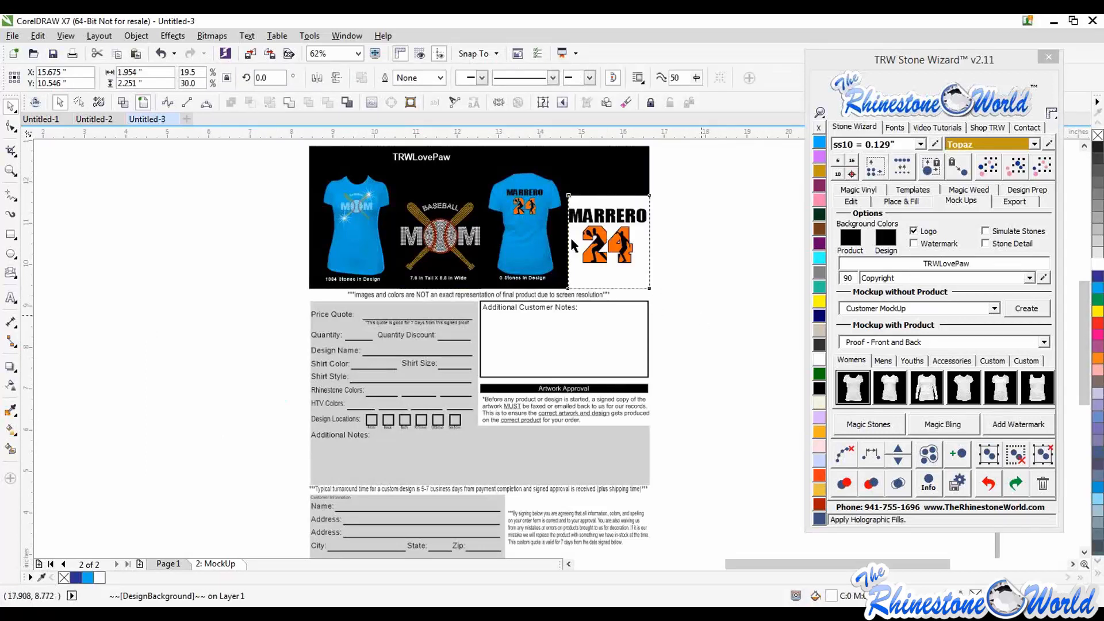
left_click(711, 283)
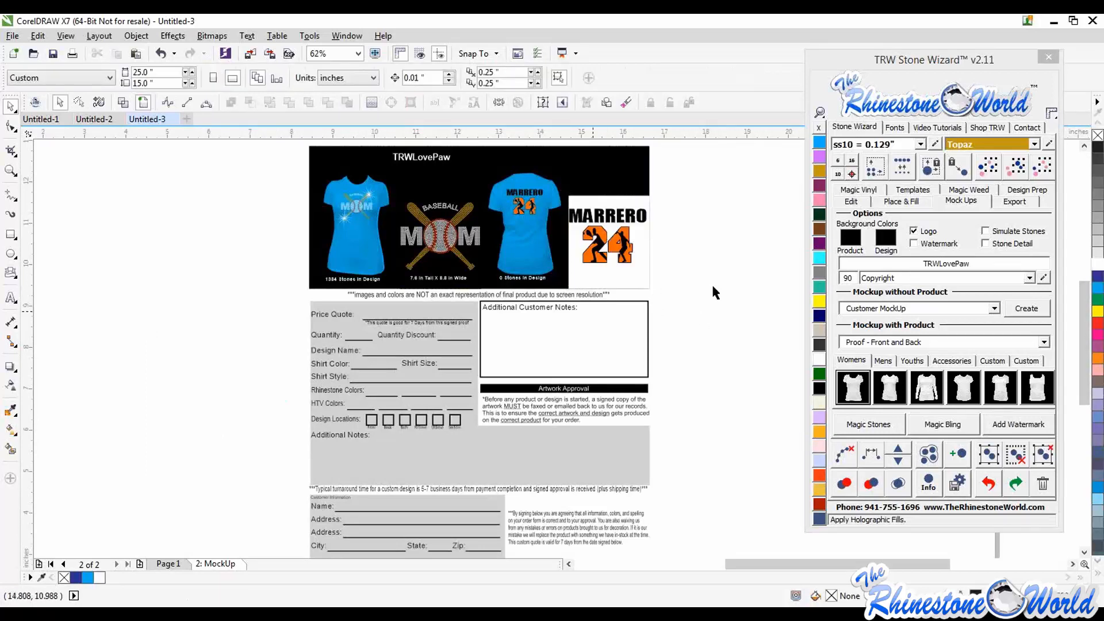
- Fill the background behind the enlarged Baseball Mom design with dark blue
left_click(428, 262)
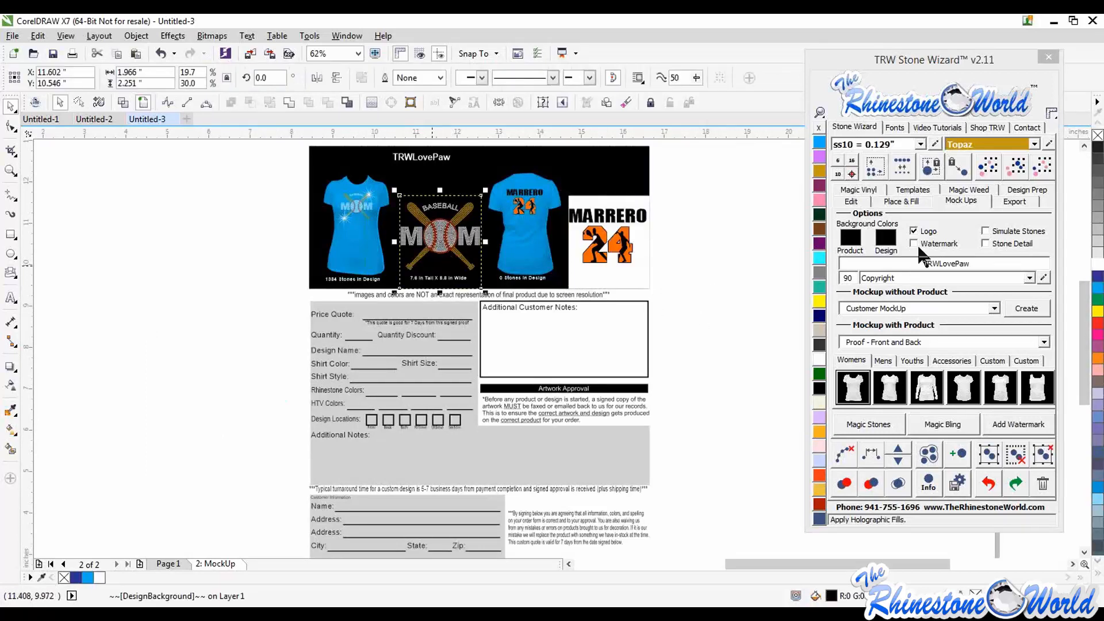
left_click(1097, 195)
left_click(1097, 229)
left_click(1098, 267)
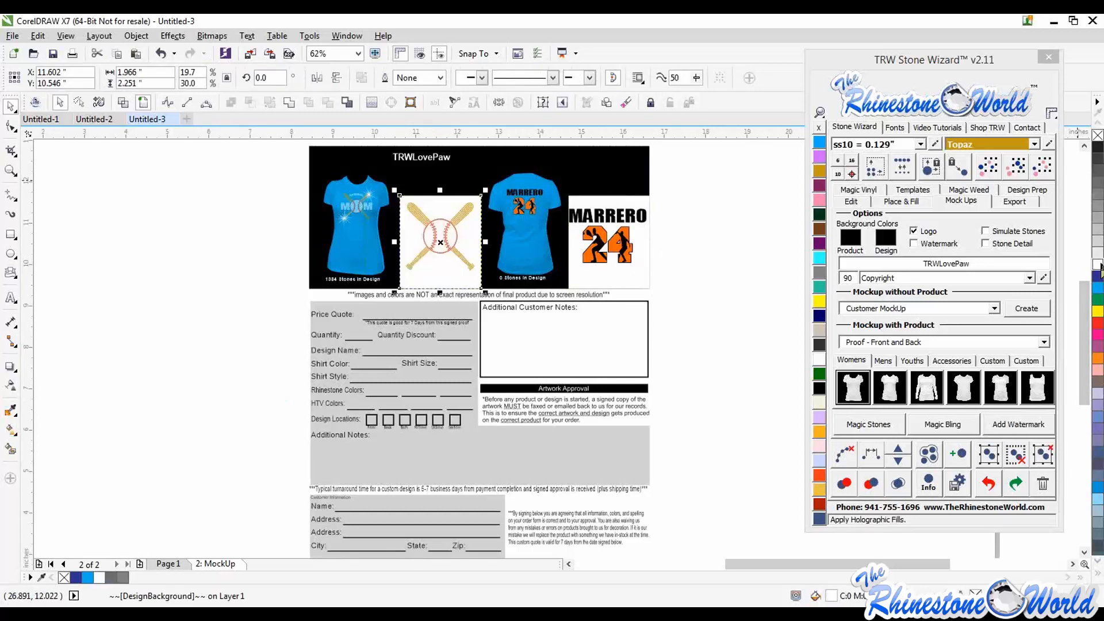
left_click(1098, 281)
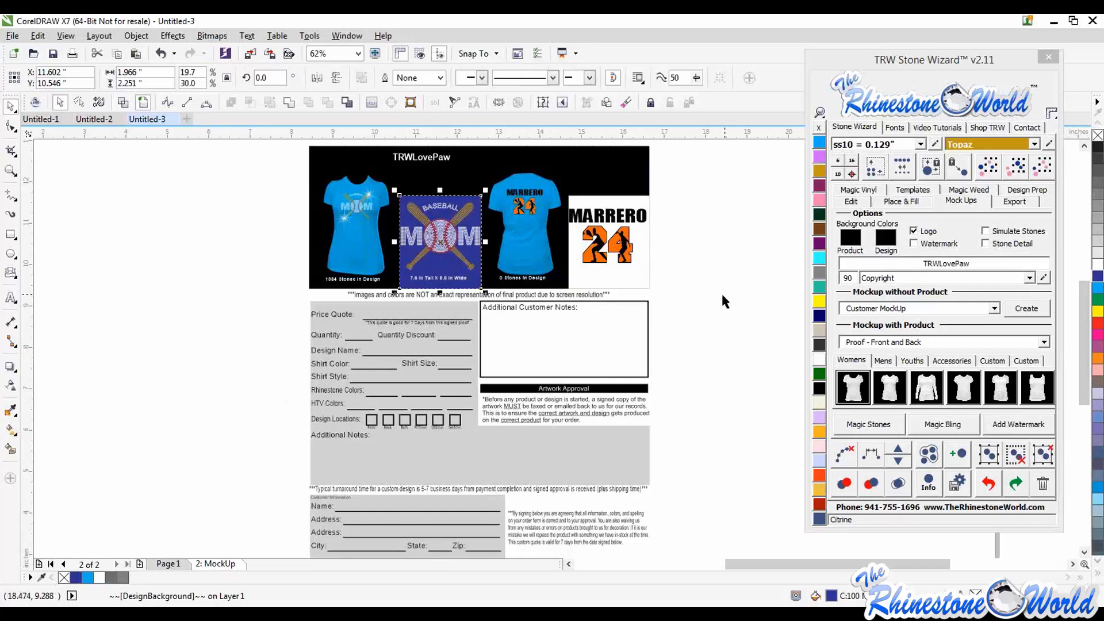
left_click(718, 315)
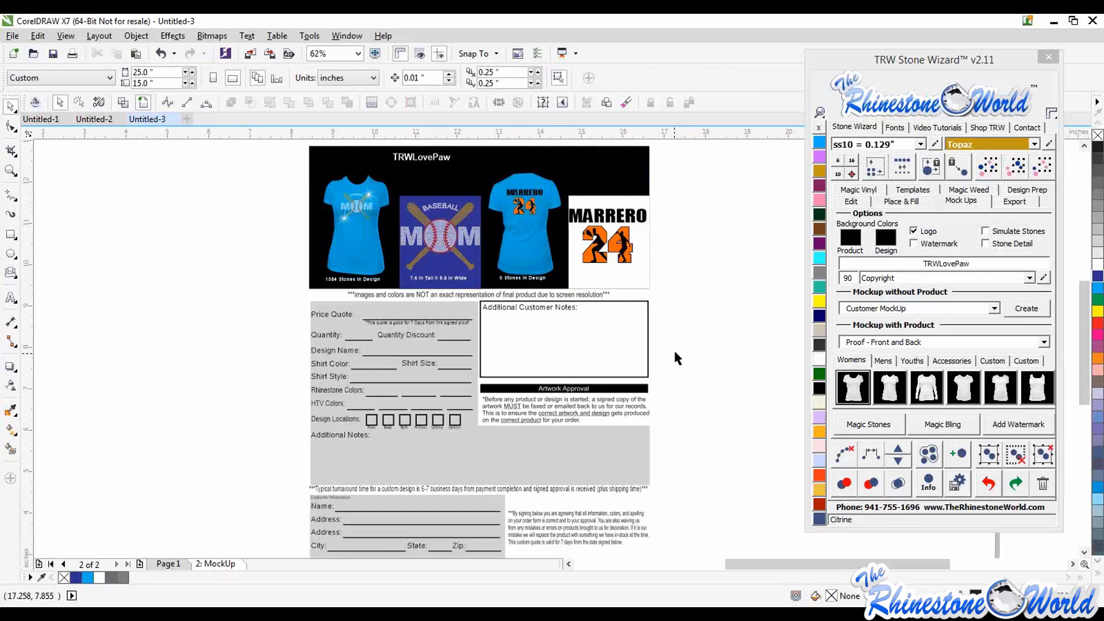
- Examine the proof sheet's order form, from the design details and location boxes down to the customer information and signature fields
scroll(675, 352, "down", 1)
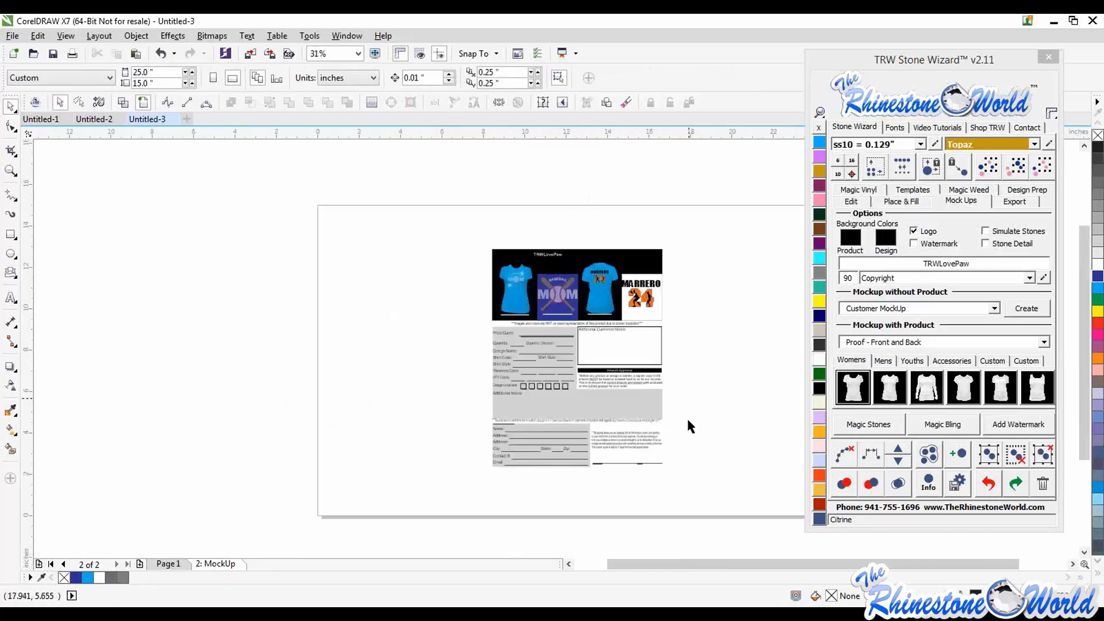
scroll(688, 415, "up", 2)
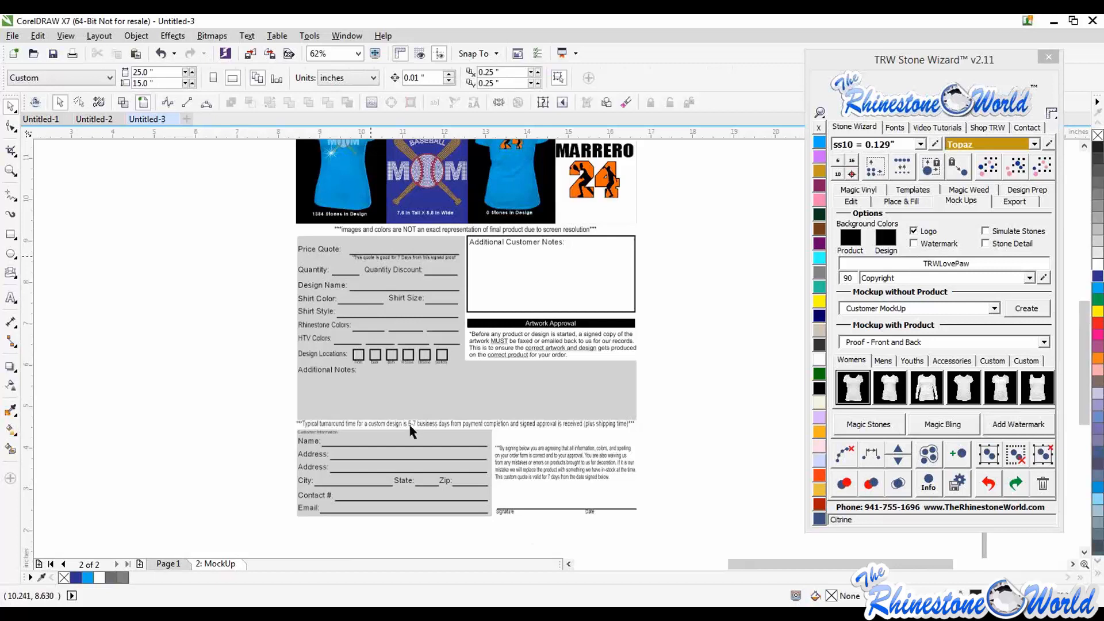
scroll(408, 422, "up", 2)
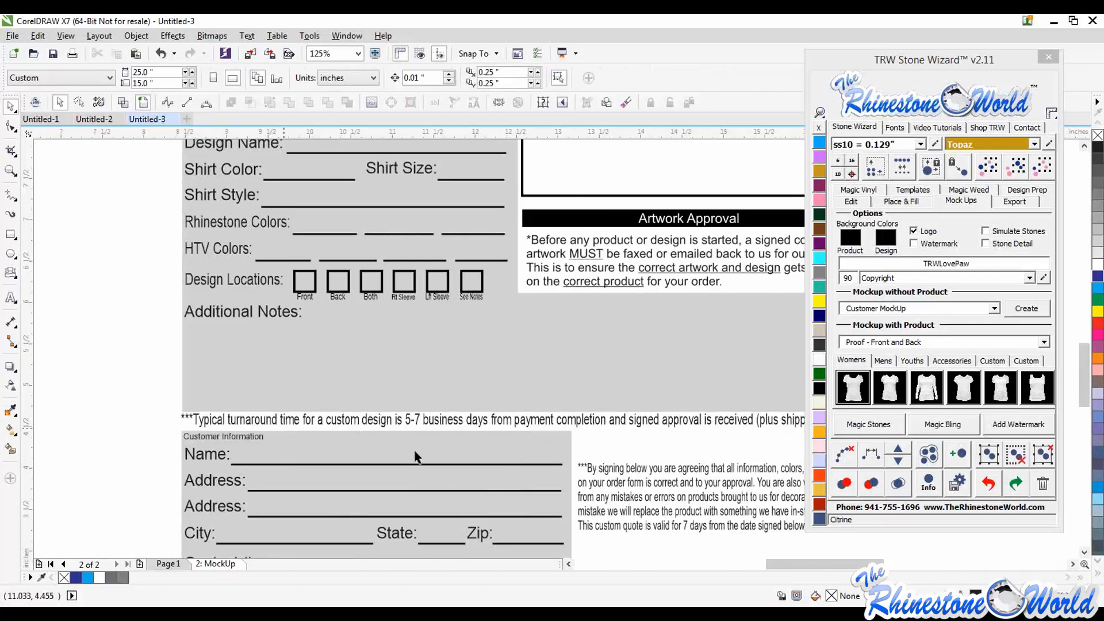
scroll(416, 454, "down", 2)
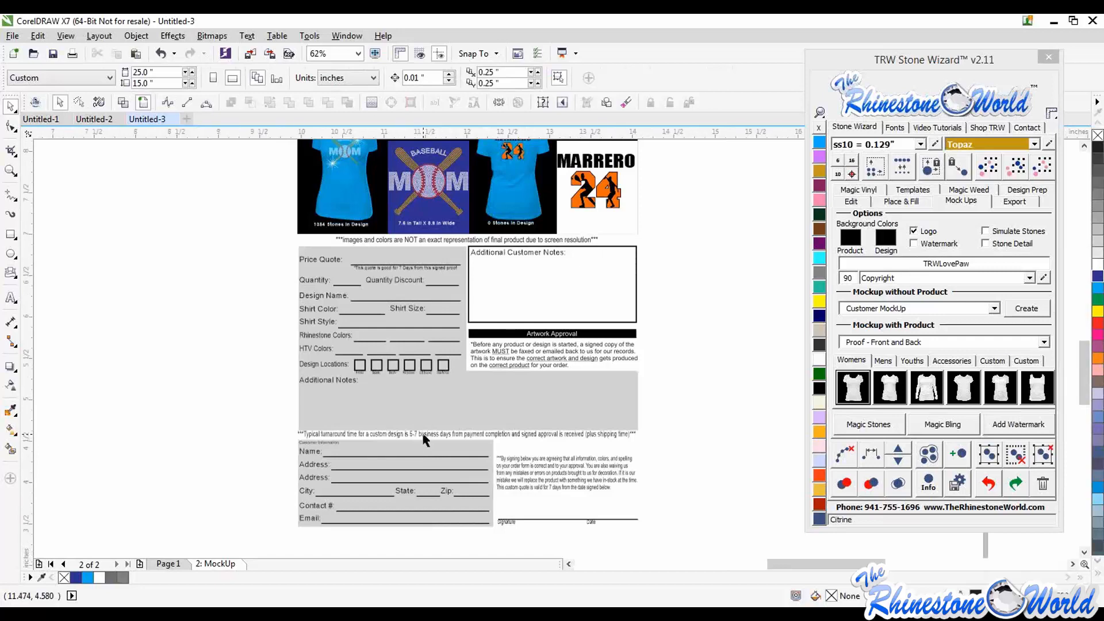
scroll(419, 438, "up", 2)
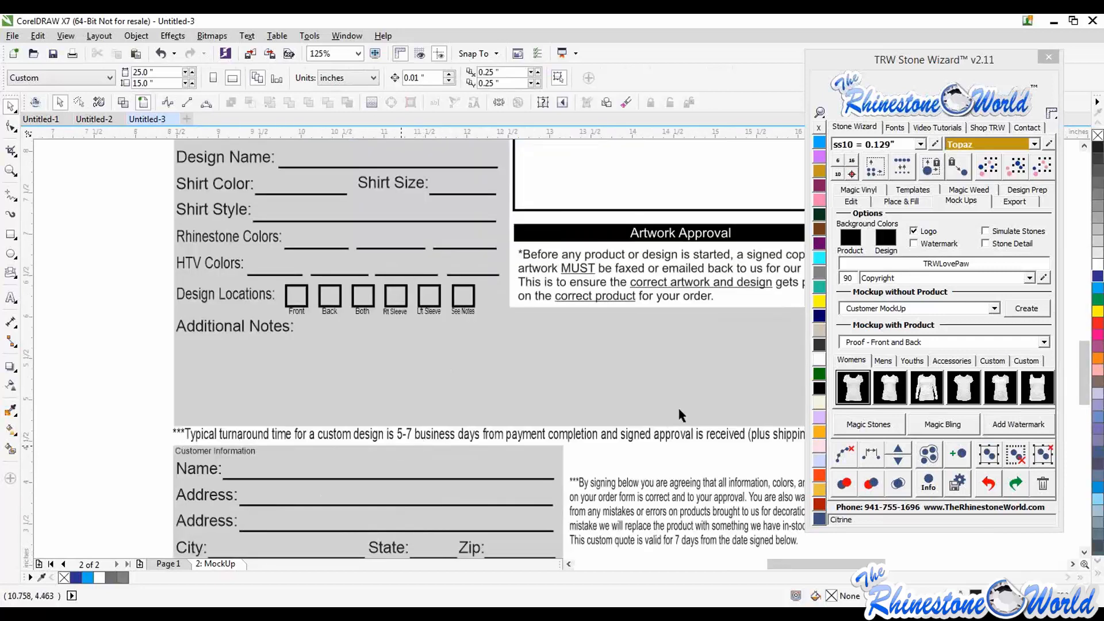
scroll(442, 446, "down", 4)
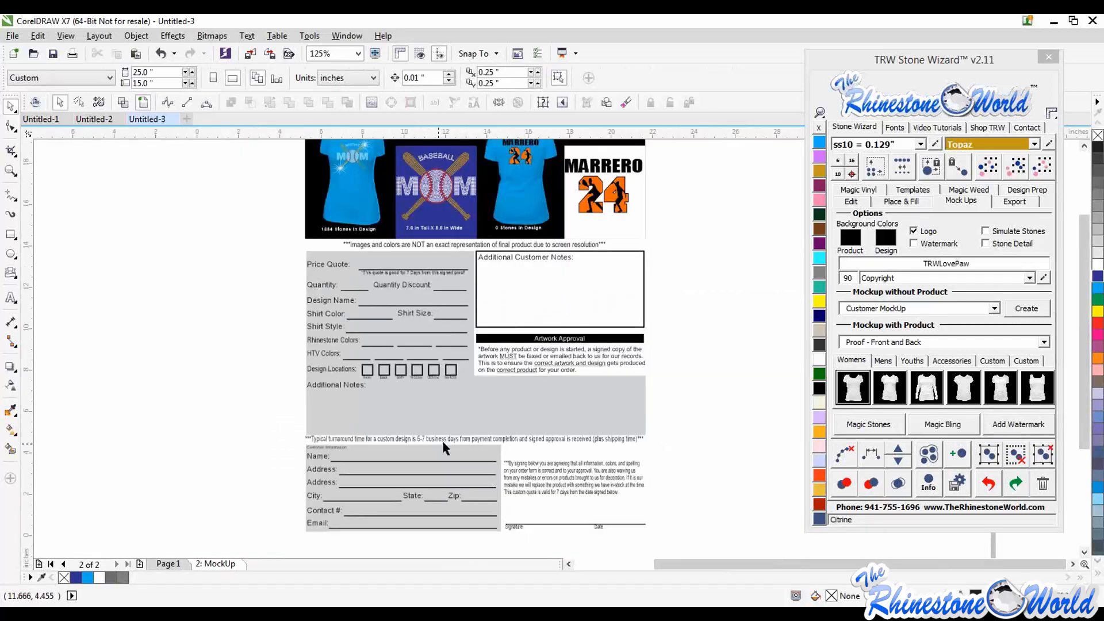
scroll(448, 453, "up", 2)
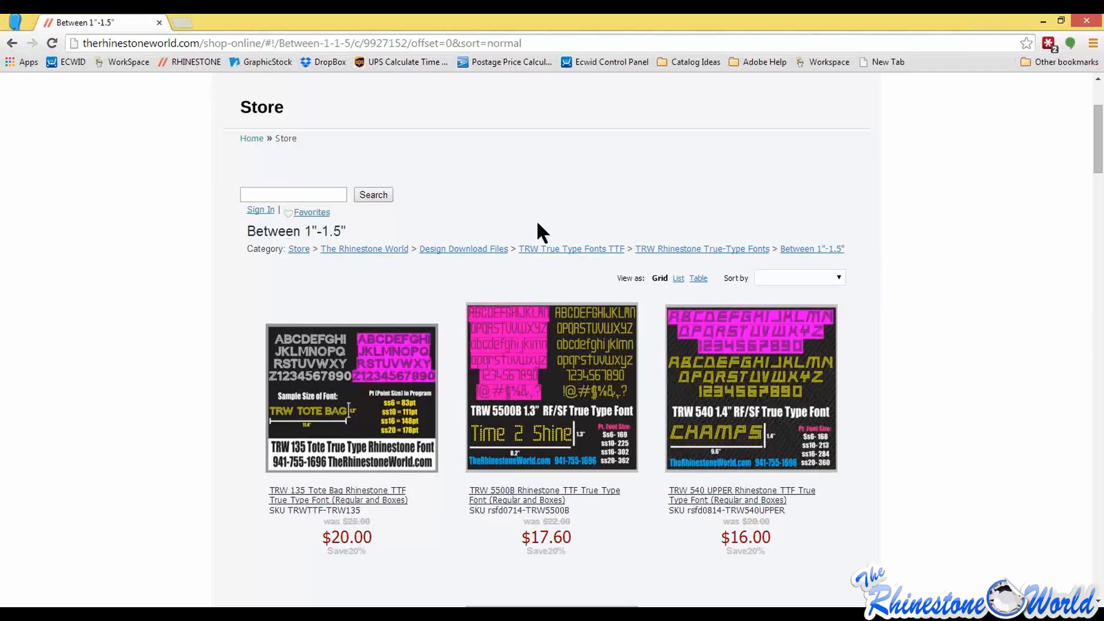
- Open the TRW HTV True Type Fonts category under TRW True Type Fonts TTF and look through its fonts
scroll(536, 227, "up", 3)
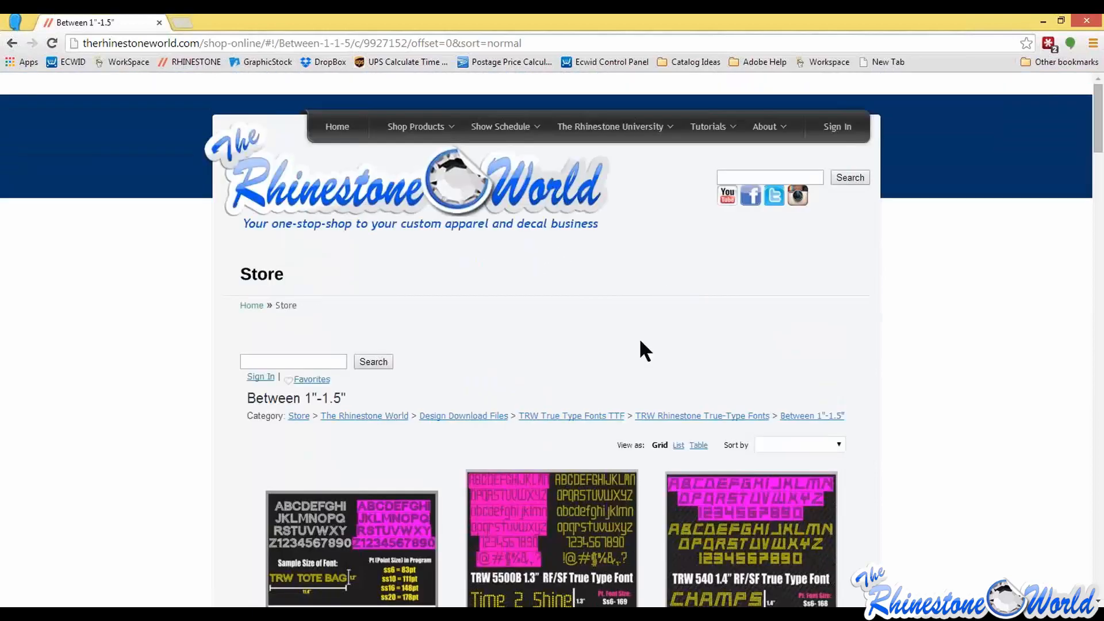
scroll(576, 398, "down", 1)
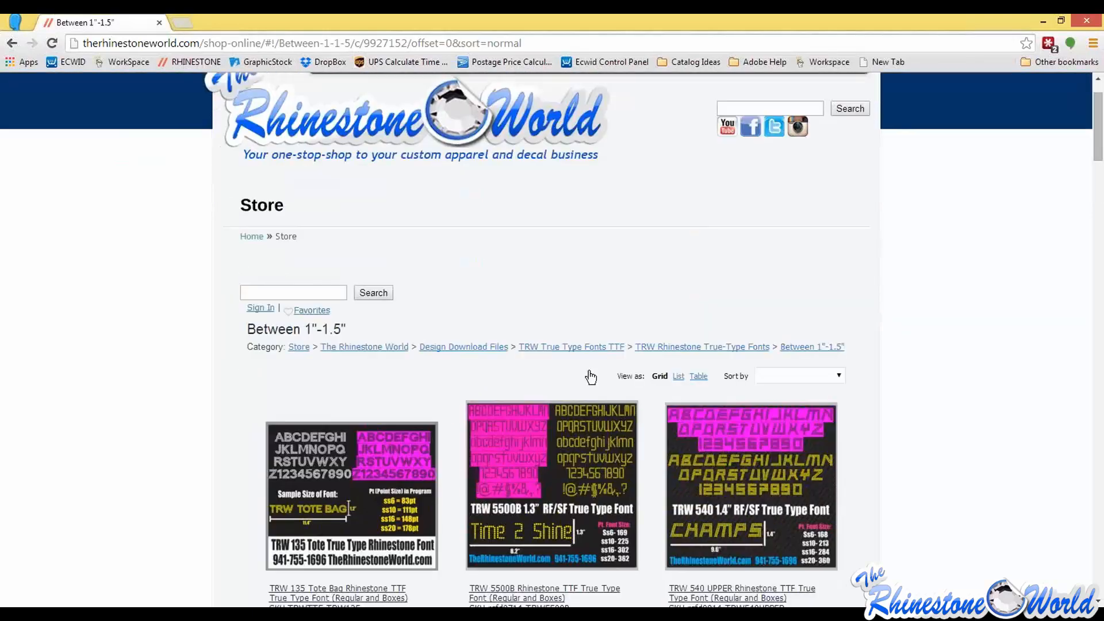
scroll(604, 383, "up", 1)
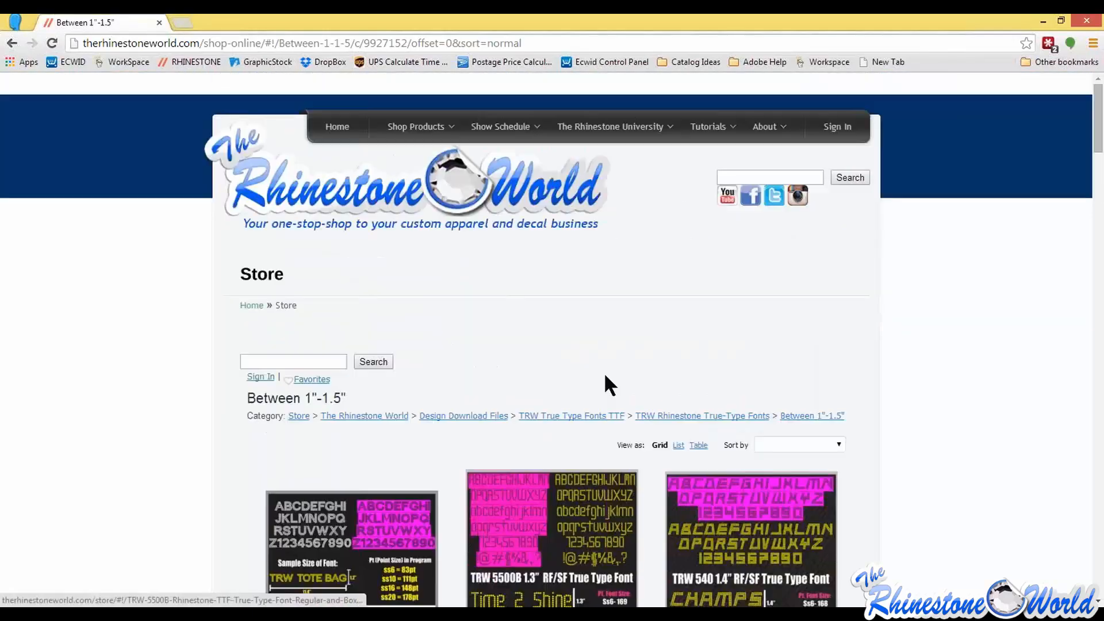
left_click(549, 416)
scroll(586, 415, "down", 3)
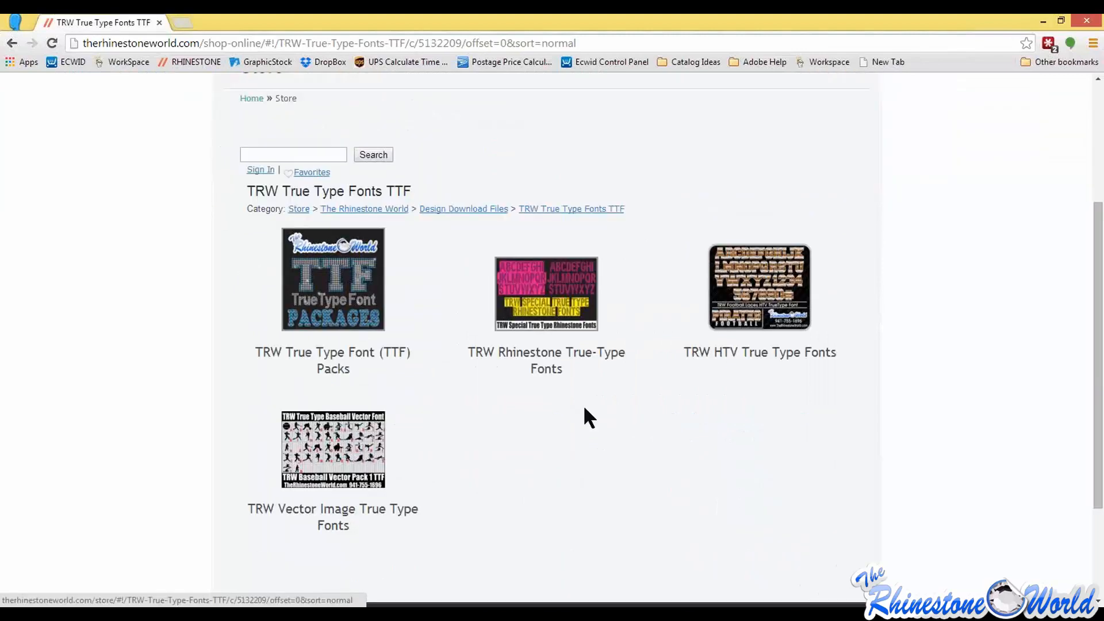
left_click(769, 309)
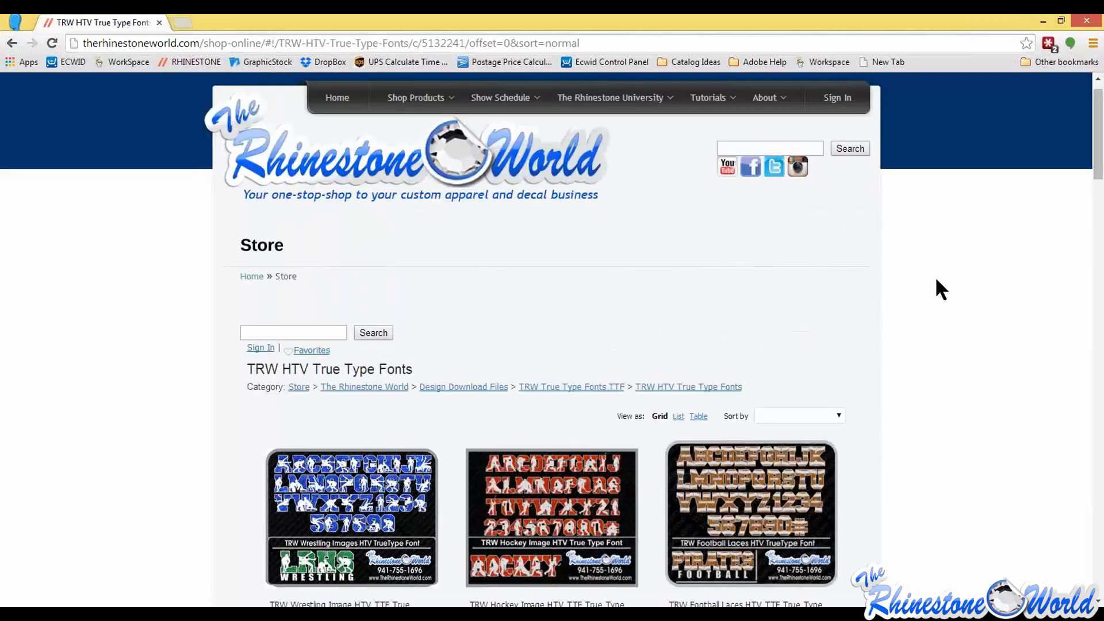
scroll(943, 292, "down", 4)
left_click_drag(1101, 169, 1093, 461)
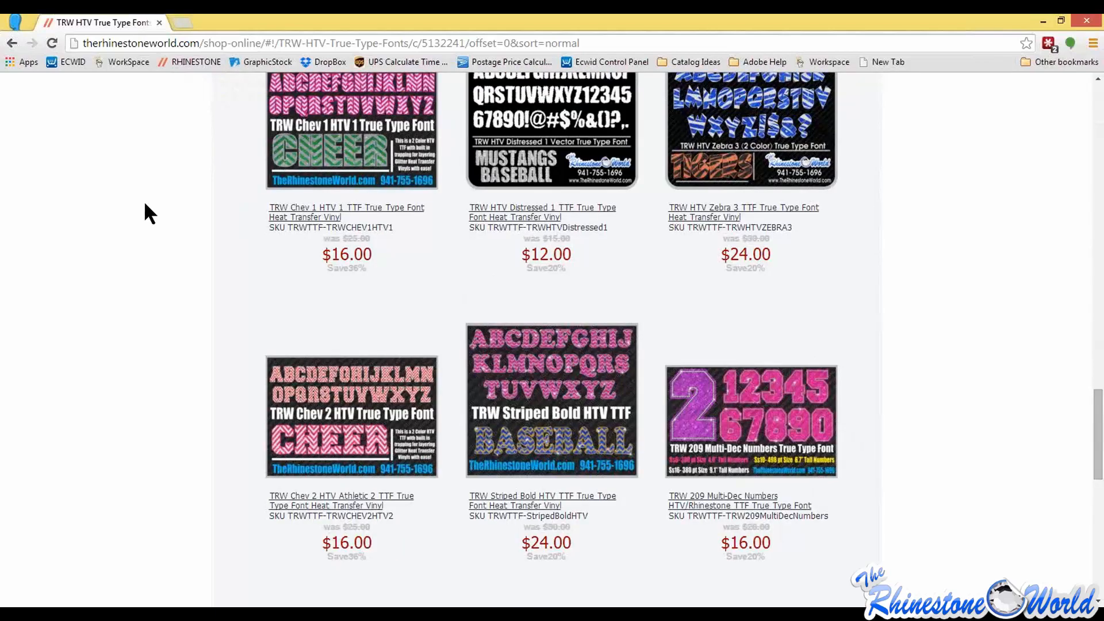
- Open the TRW Chev 1 HTV 1 font's product page and review its sample image, video and description
scroll(345, 258, "up", 2)
left_click(414, 279)
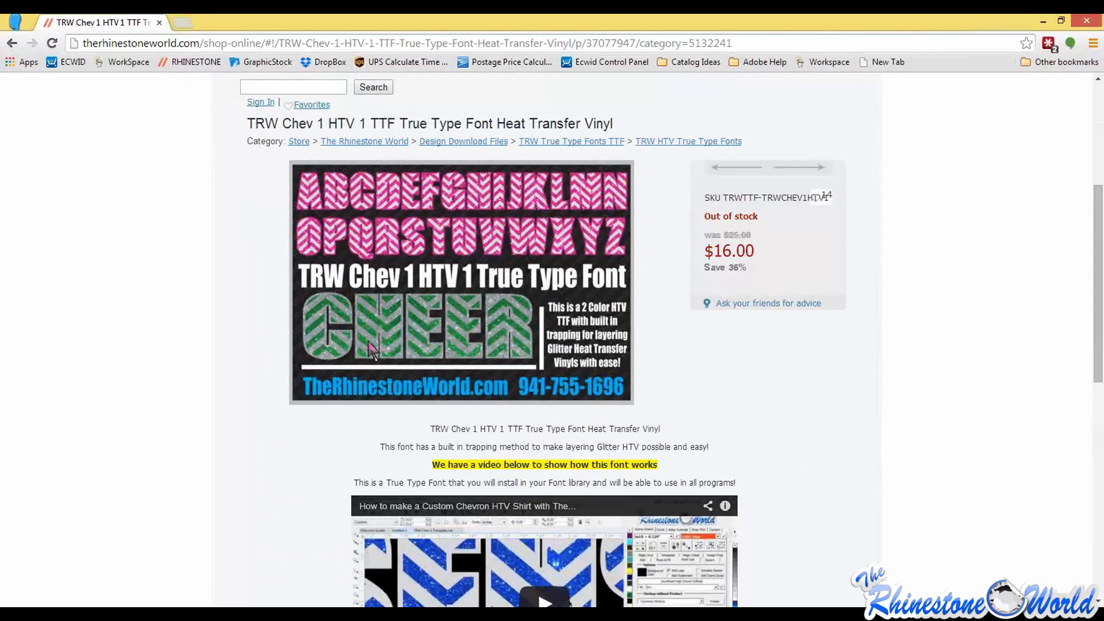
scroll(370, 339, "down", 4)
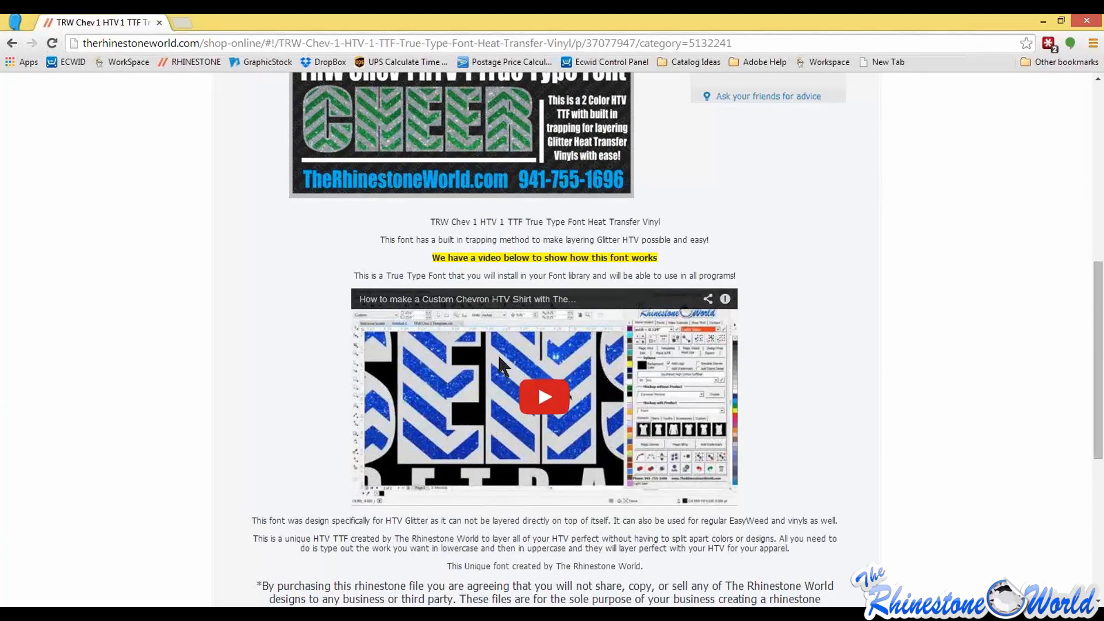
scroll(503, 368, "up", 4)
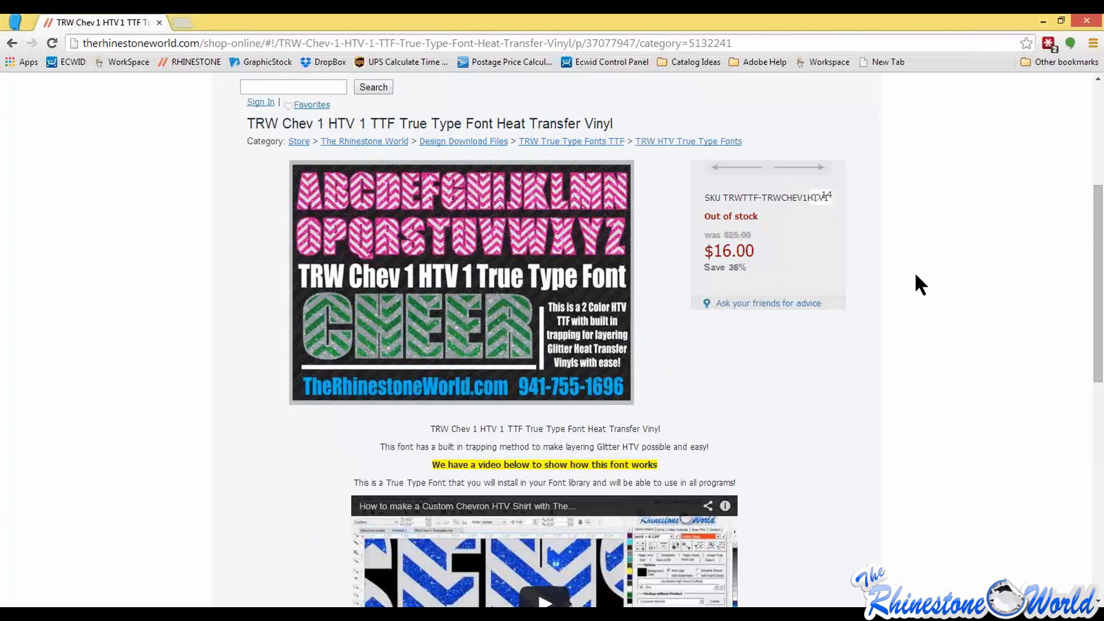
- Return to the HTV font list, look over the remaining fonts and open the TRW Striped Bold HTV TTF product page
left_click(12, 39)
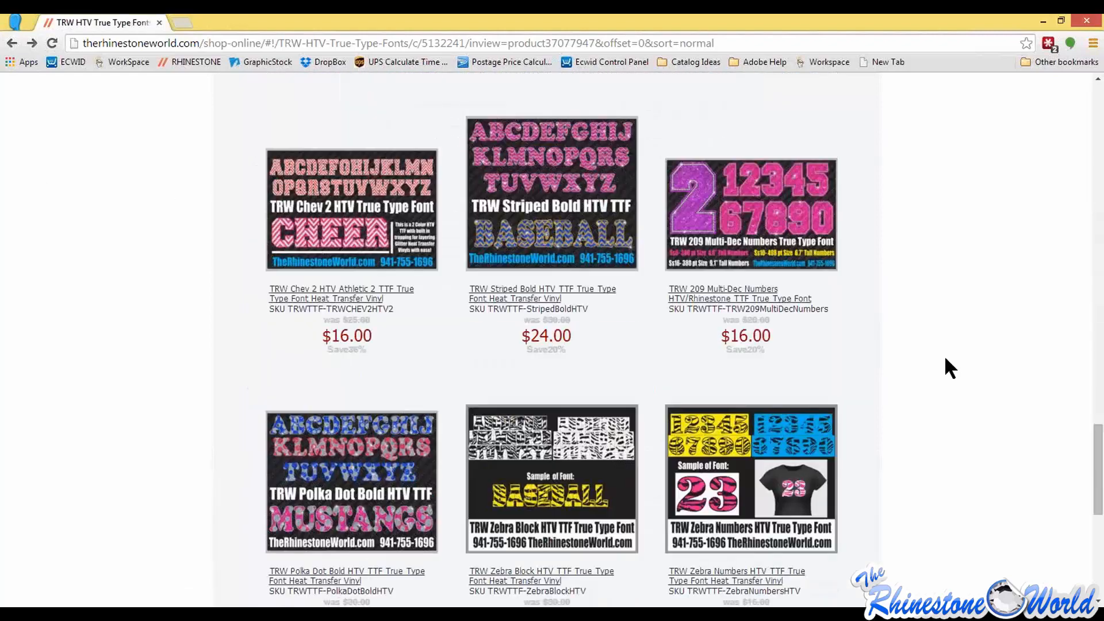
scroll(945, 359, "down", 3)
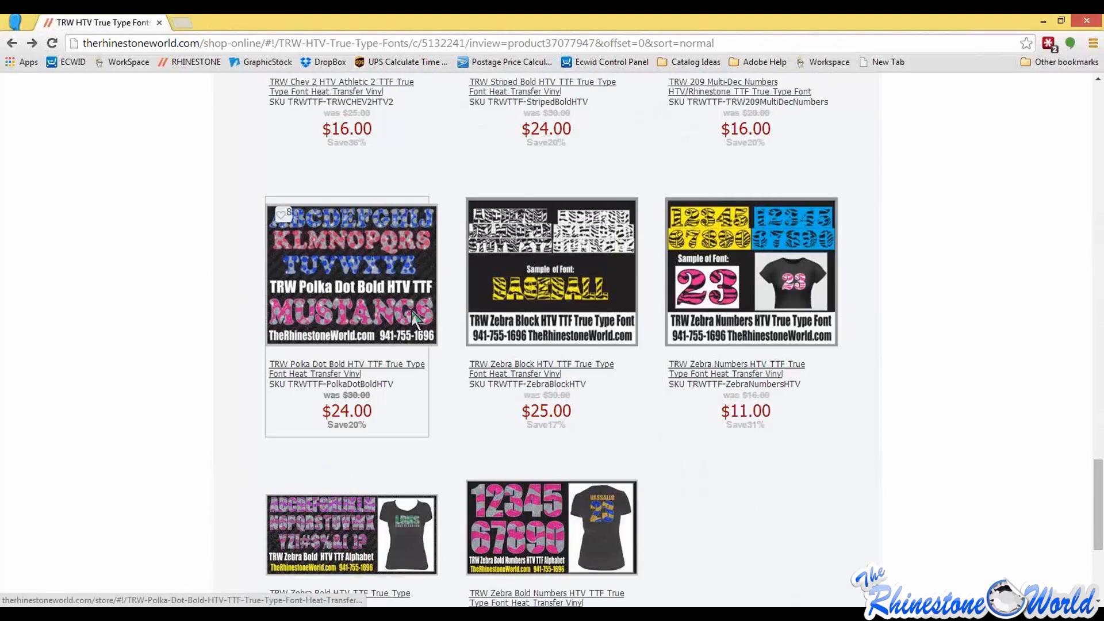
scroll(413, 316, "down", 2)
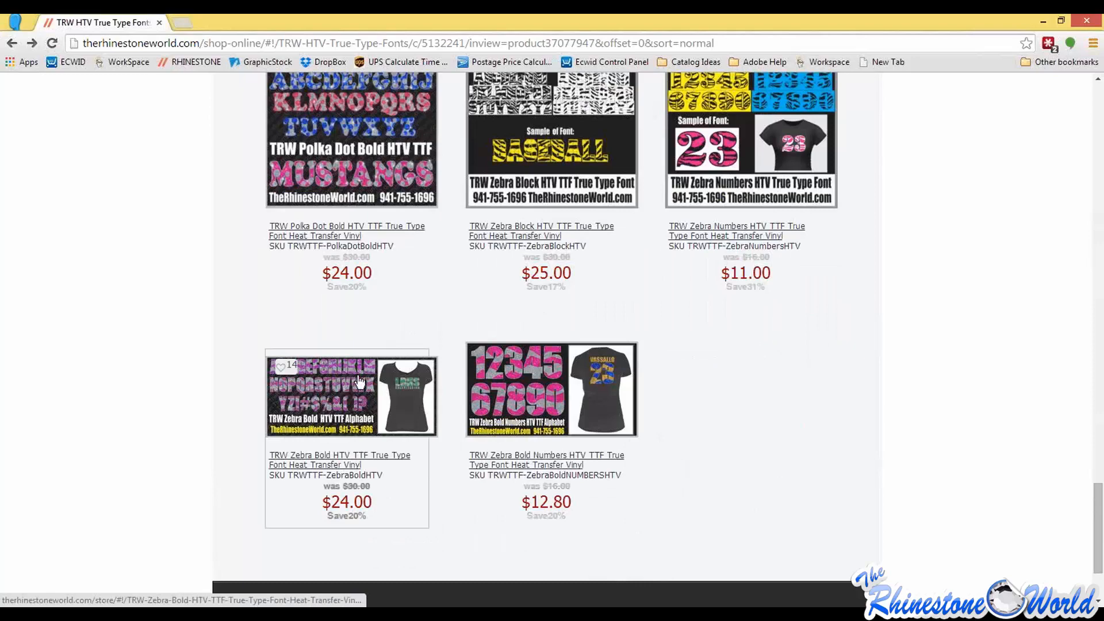
scroll(359, 381, "up", 3)
scroll(575, 247, "up", 2)
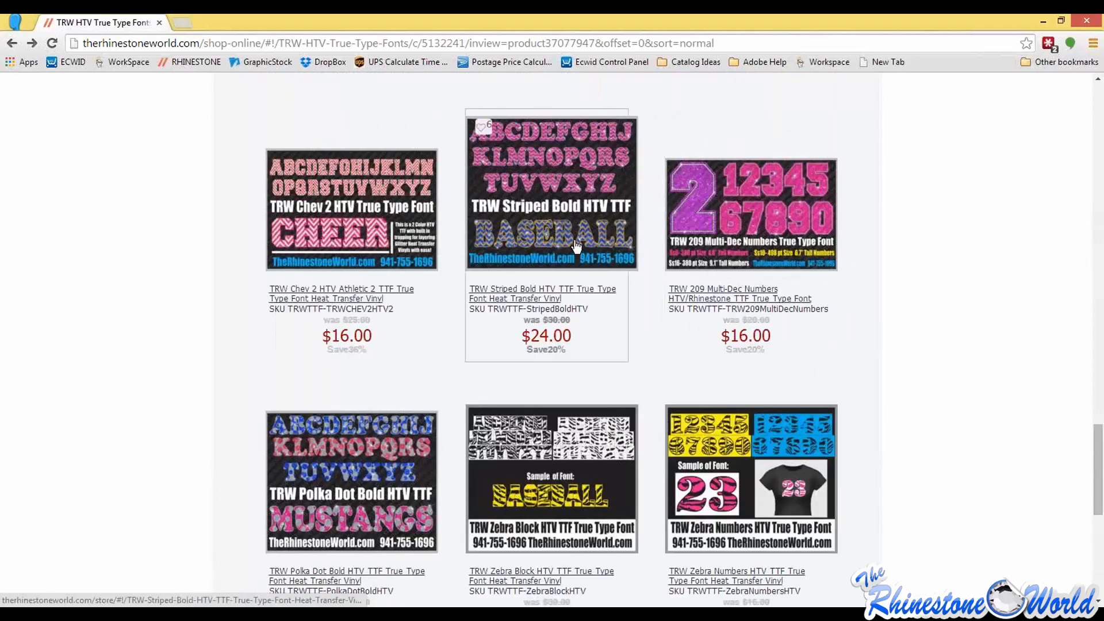
scroll(576, 246, "up", 2)
left_click(544, 295)
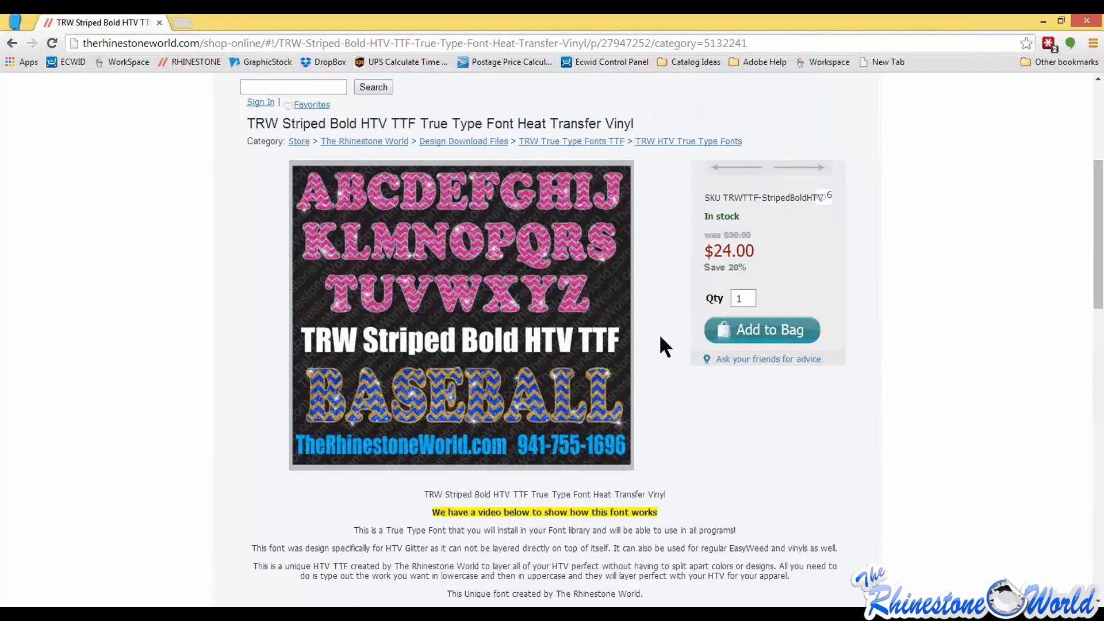
- Go back to TRW True Type Fonts TTF and view the TRW Vector Image True Type Fonts category
left_click(566, 142)
scroll(115, 357, "down", 5)
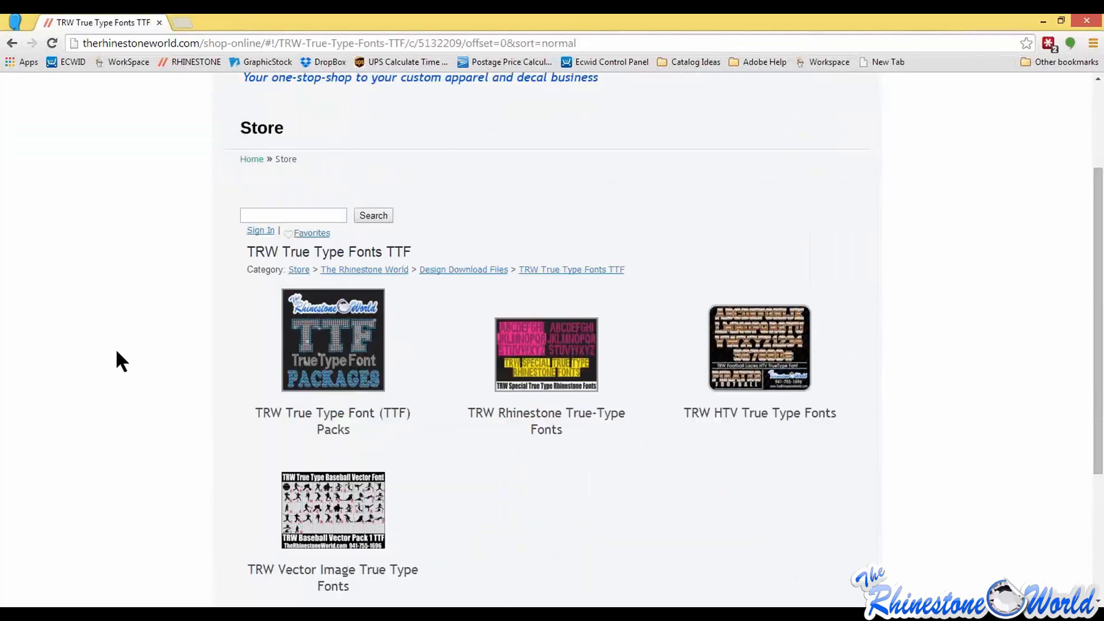
left_click(347, 395)
scroll(440, 451, "down", 3)
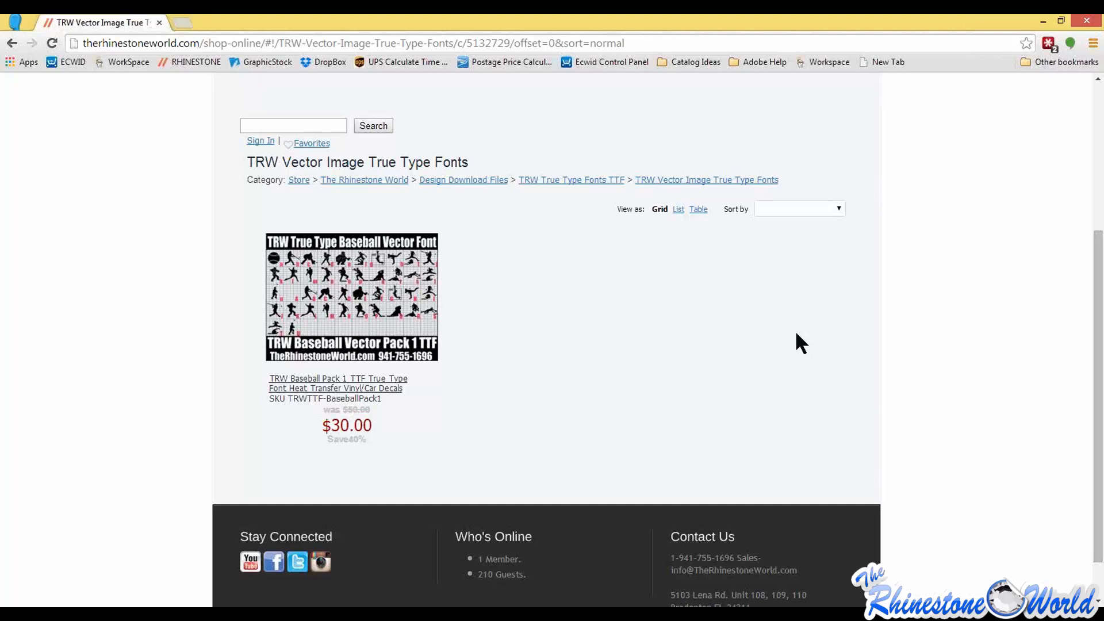
- Search the store for "vector"
scroll(625, 337, "up", 4)
left_click(788, 148)
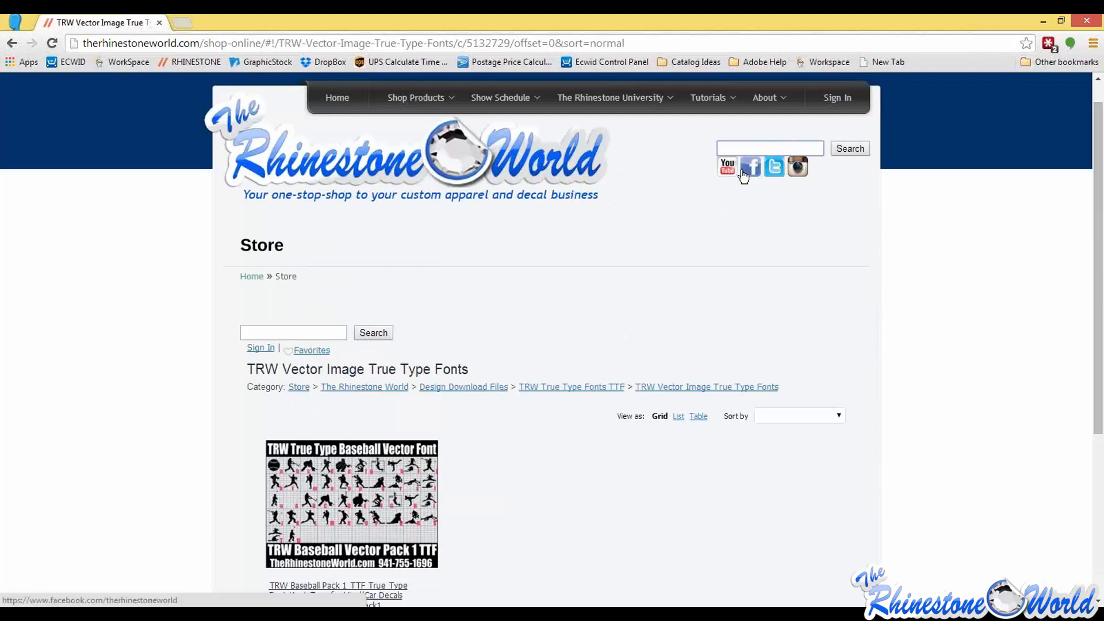
type("vector")
key("Return")
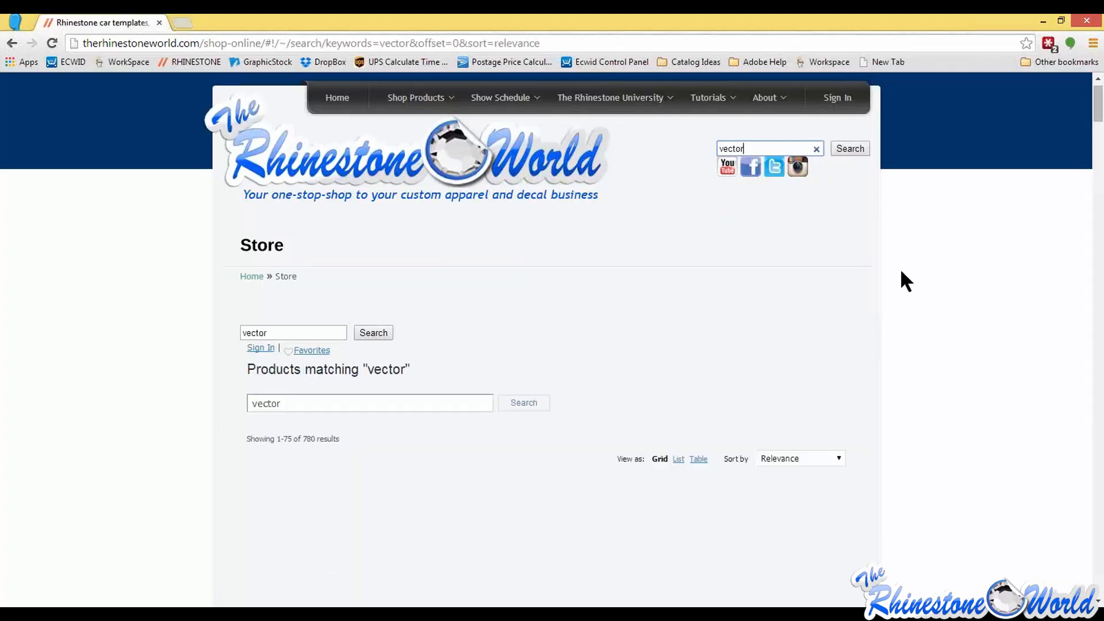
- Browse the vector search results for design packs and single vector designs, then return to the start of the list
scroll(901, 273, "down", 8)
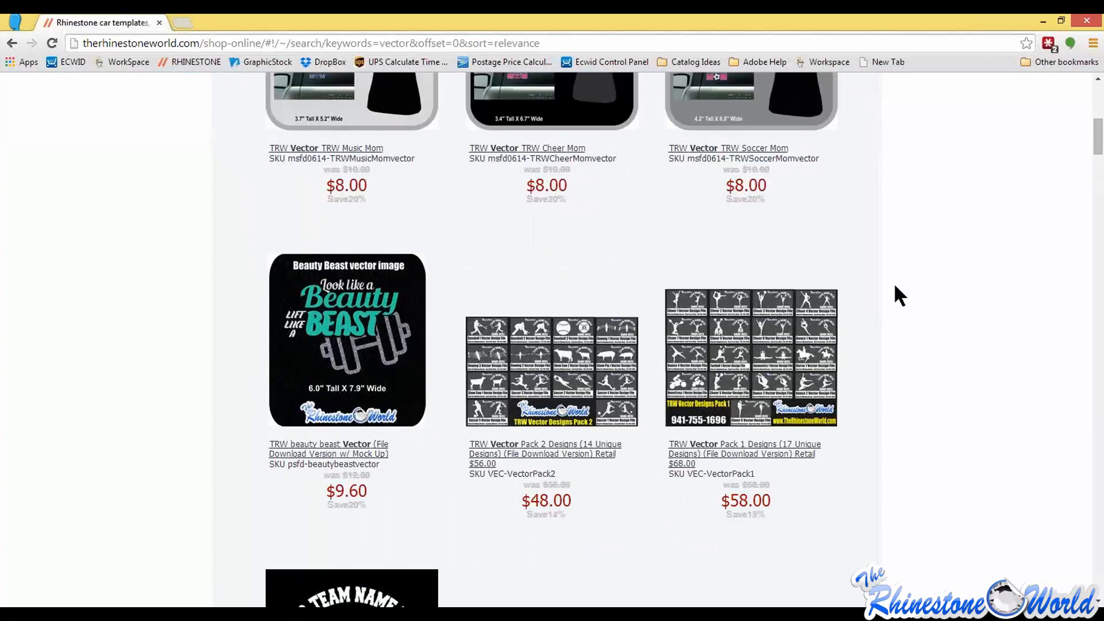
scroll(828, 345, "down", 5)
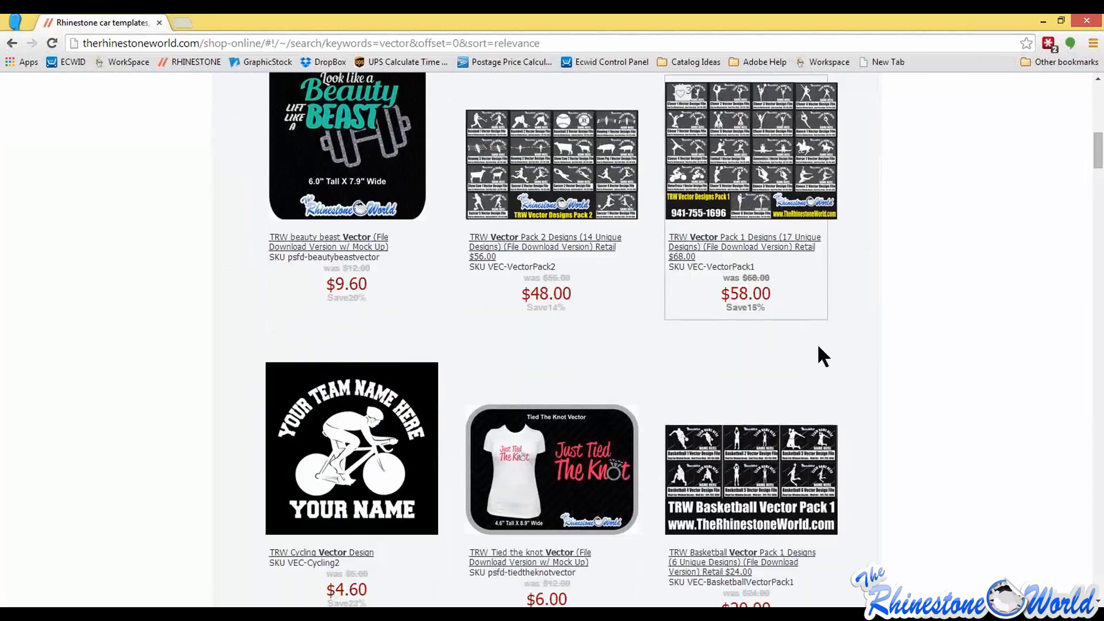
scroll(866, 416, "up", 3)
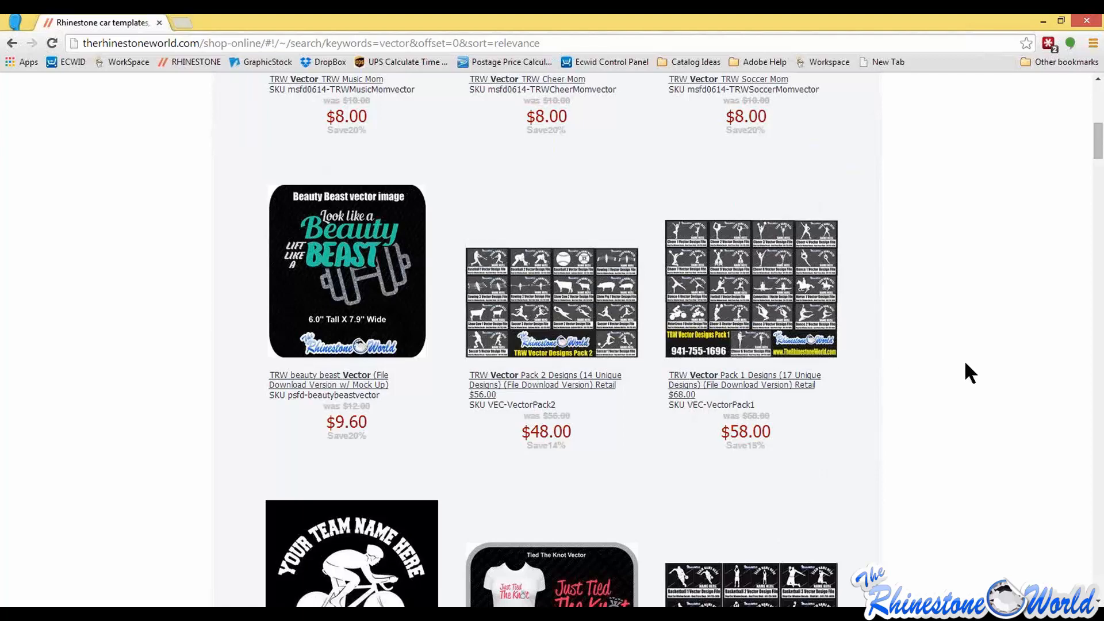
scroll(960, 362, "down", 6)
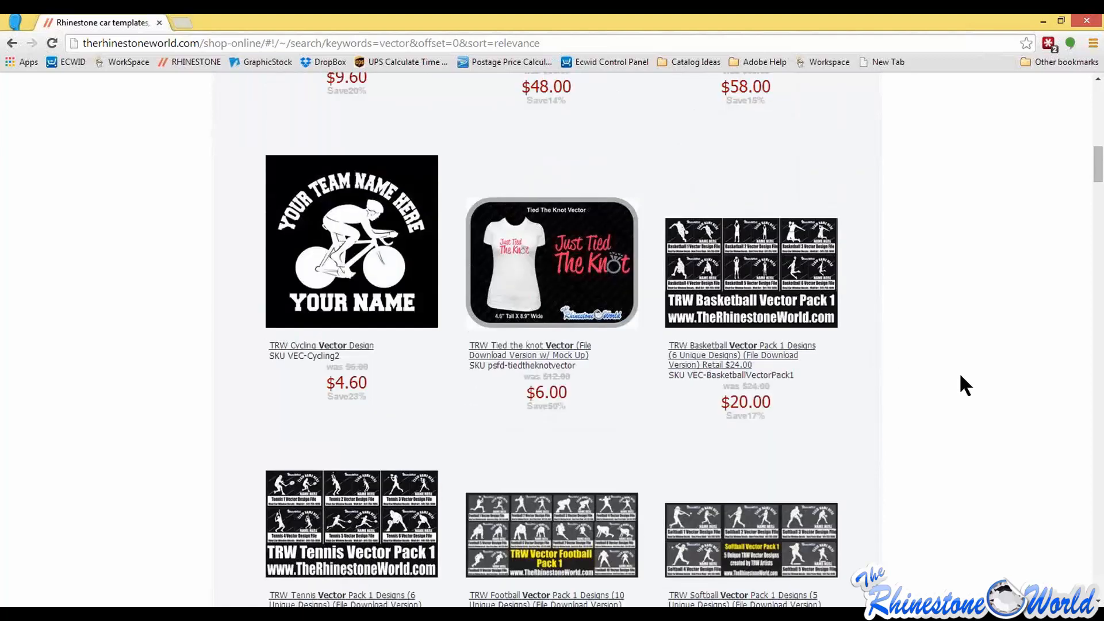
scroll(959, 371, "down", 5)
left_click_drag(1096, 170, 1097, 92)
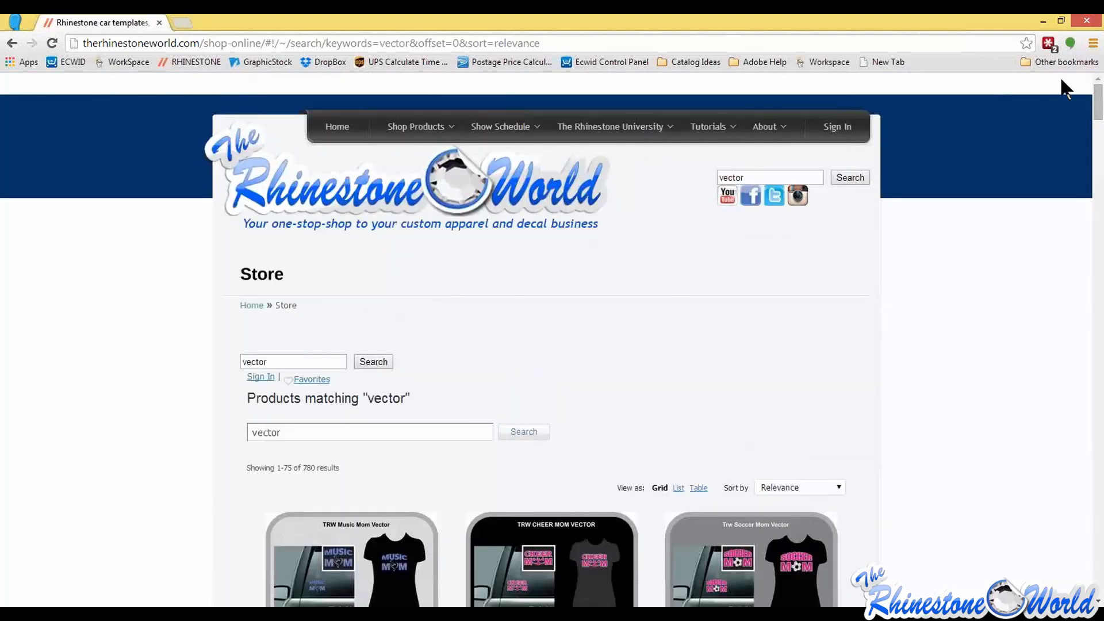
left_click_drag(1097, 99, 1097, 198)
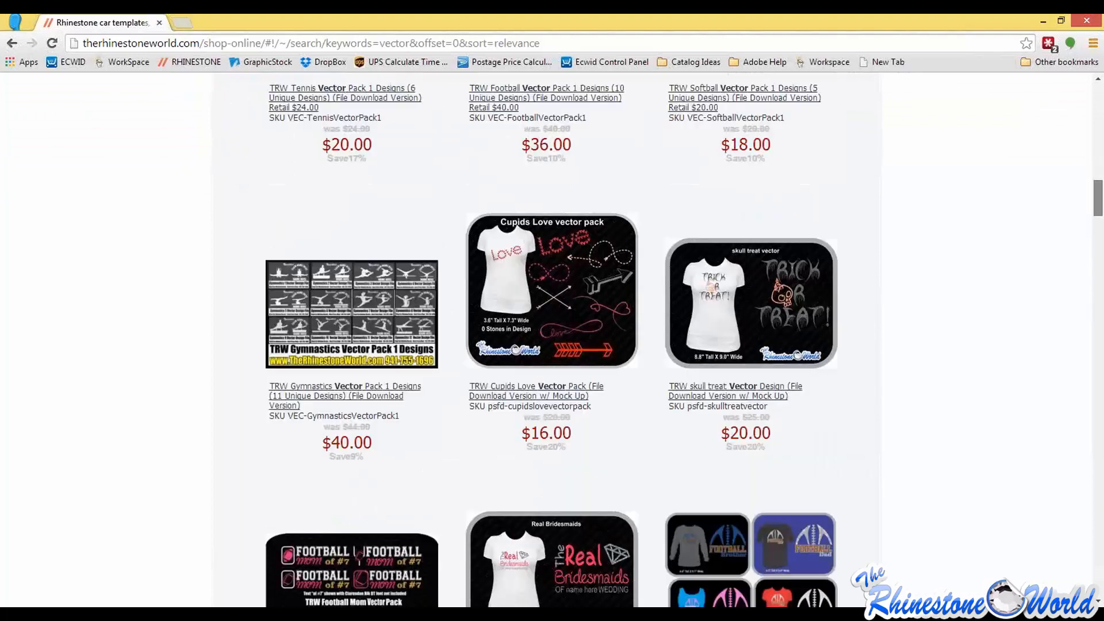
scroll(552, 339, "down", 9)
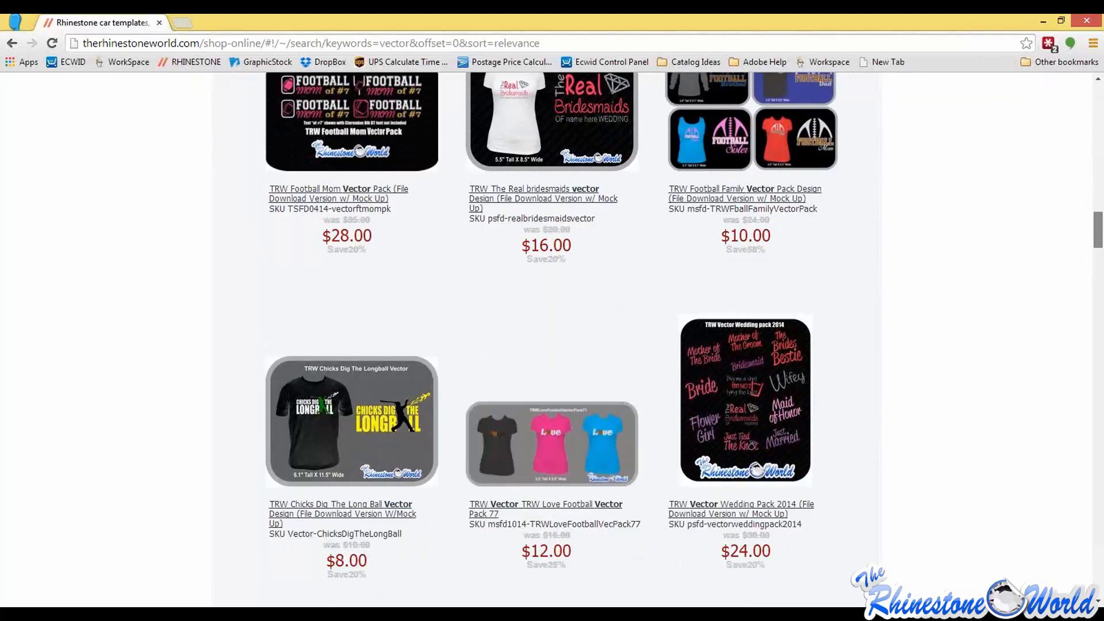
scroll(552, 339, "down", 8)
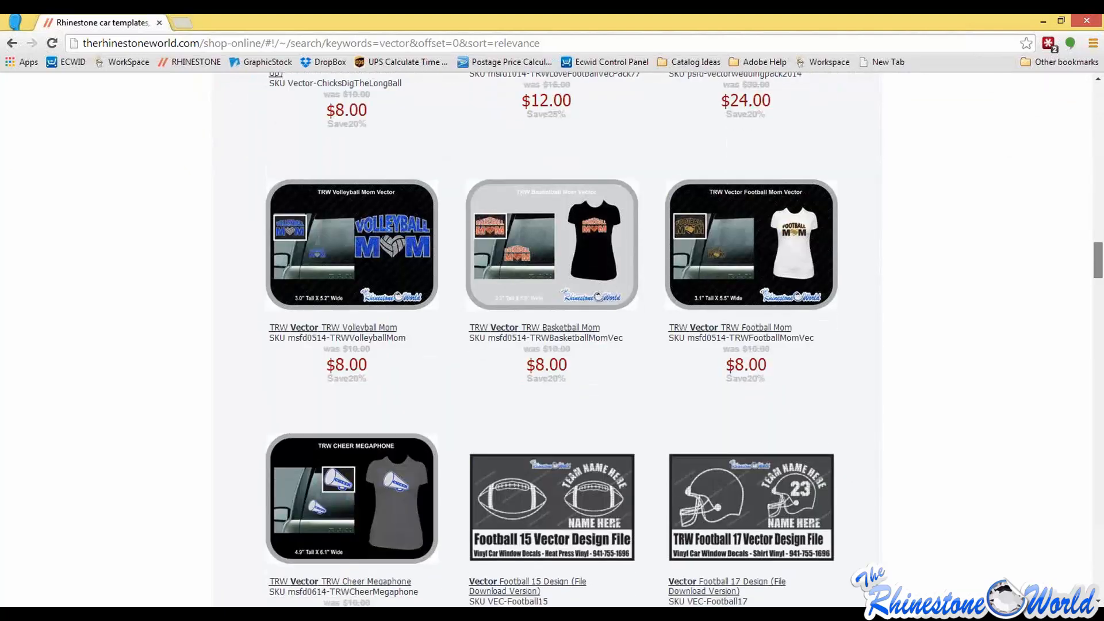
scroll(552, 339, "down", 6)
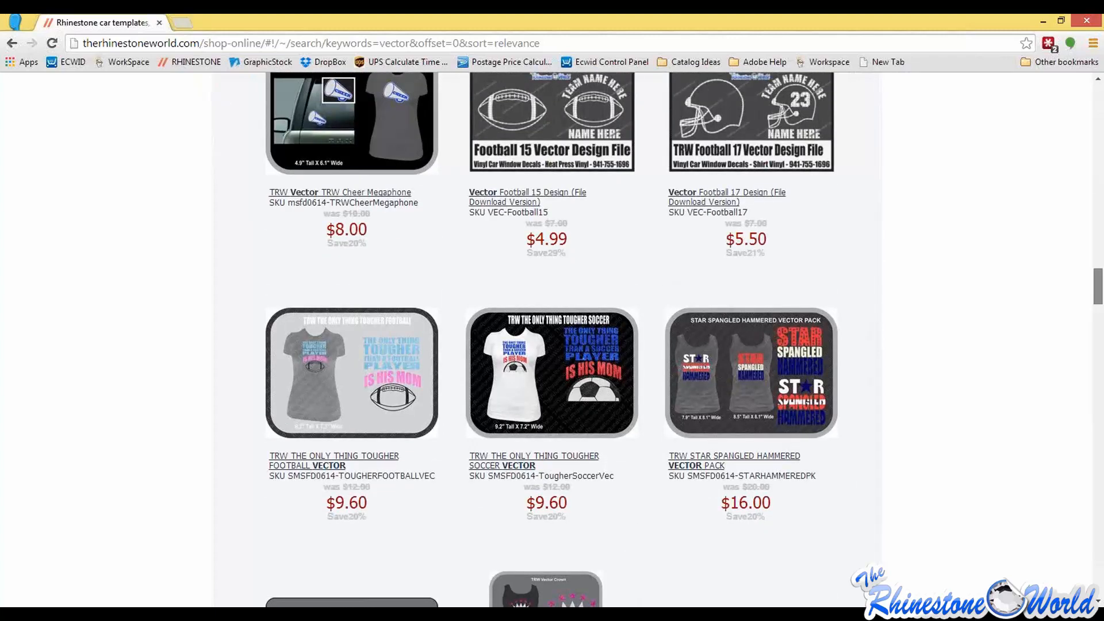
scroll(552, 339, "up", 20)
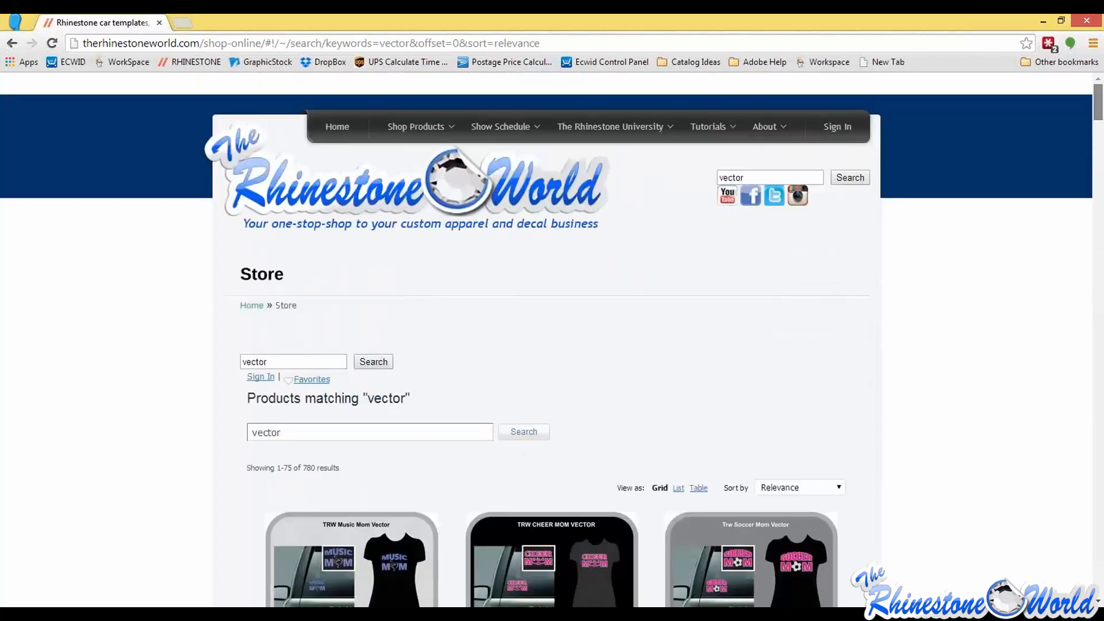
- Switch to CorelDRAW and display Page 1 of the Untitled-3 document
left_click(1042, 20)
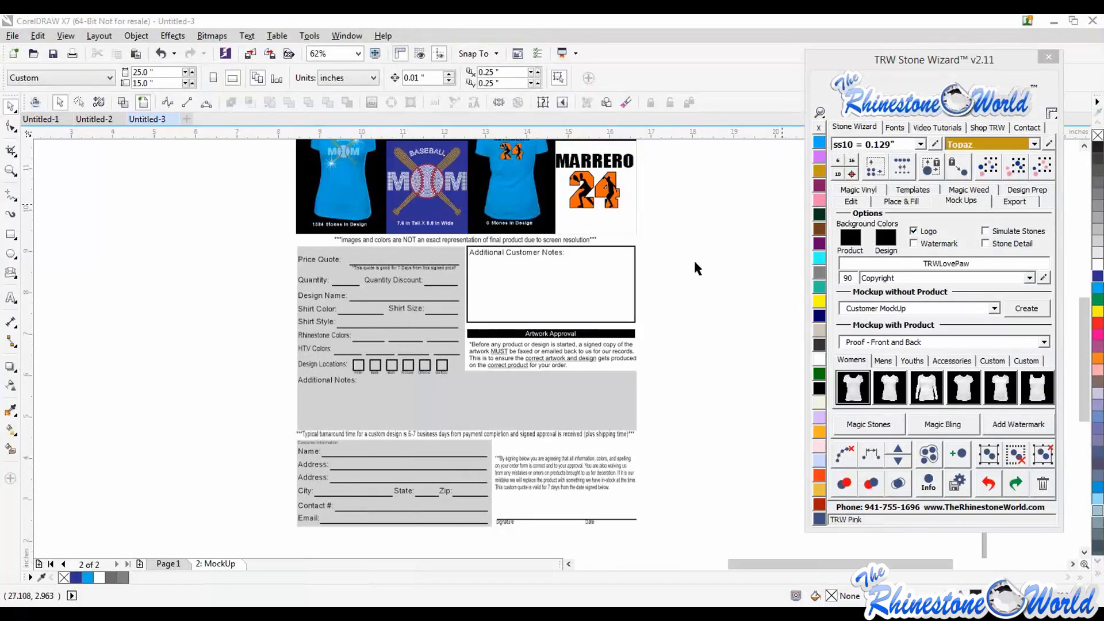
left_click(164, 563)
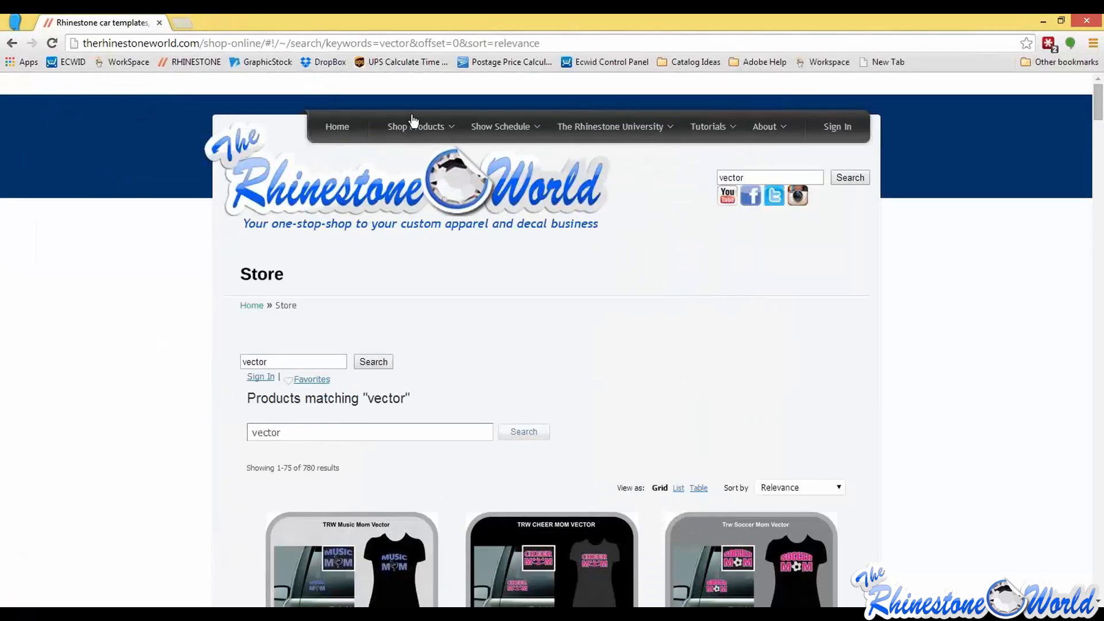
- Switch back to the web store, open the FREE TRW Apparel Download Designs category and browse its free designs
mouse_move(413, 122)
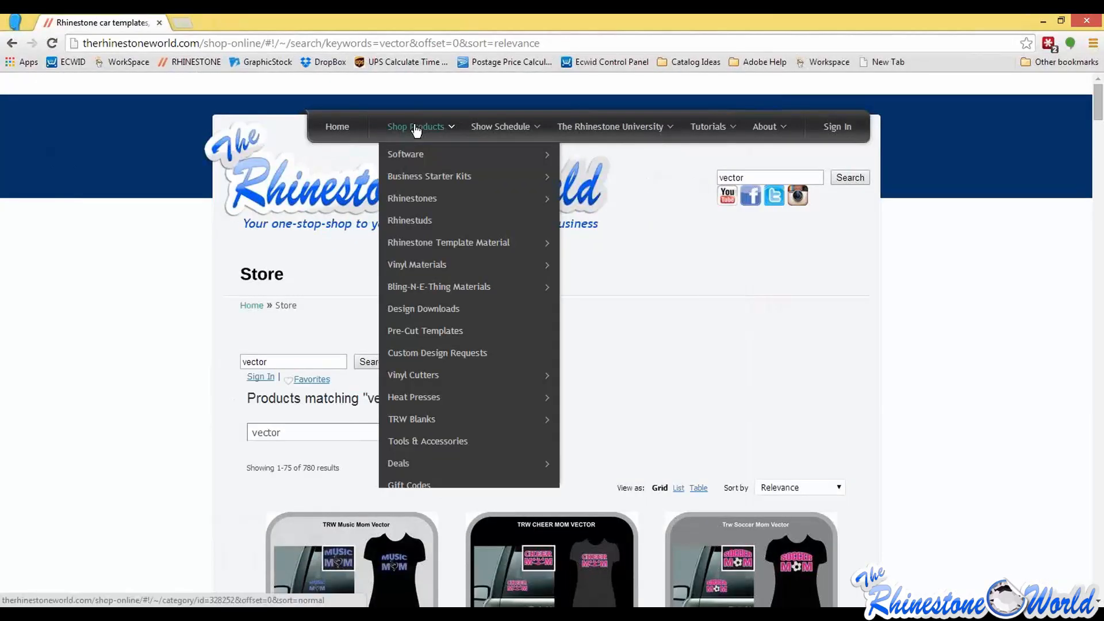
left_click(425, 509)
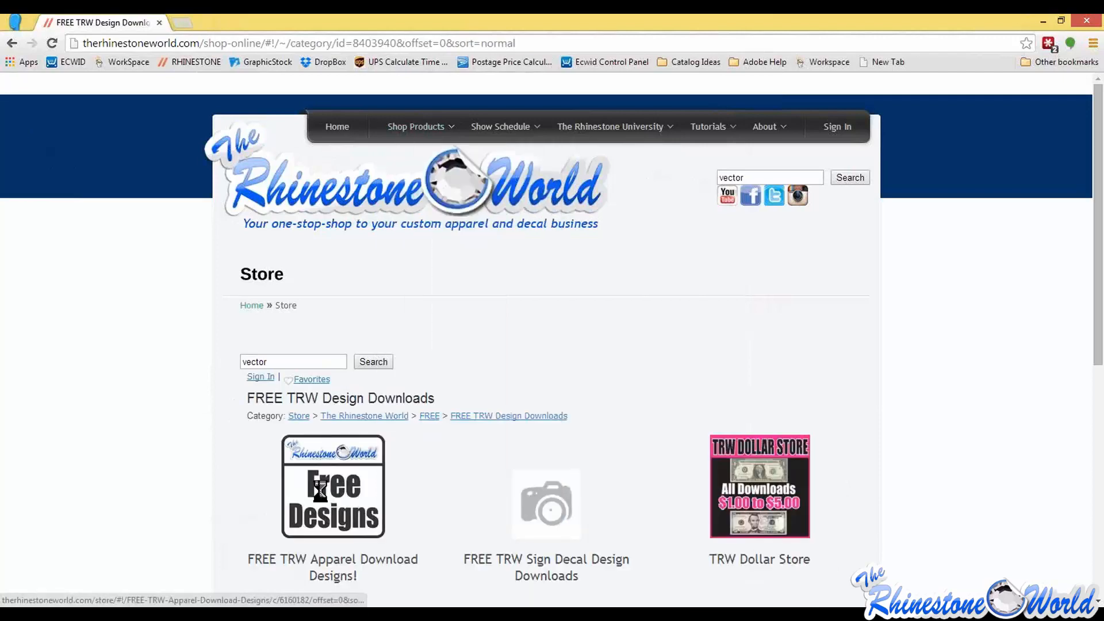
left_click(321, 496)
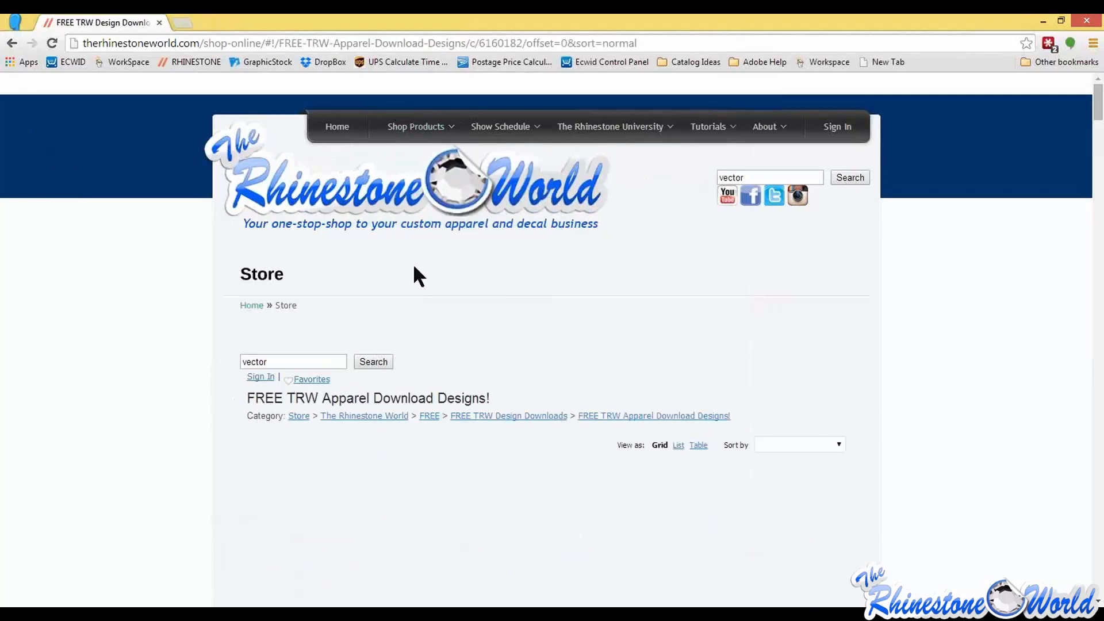
scroll(876, 309, "down", 5)
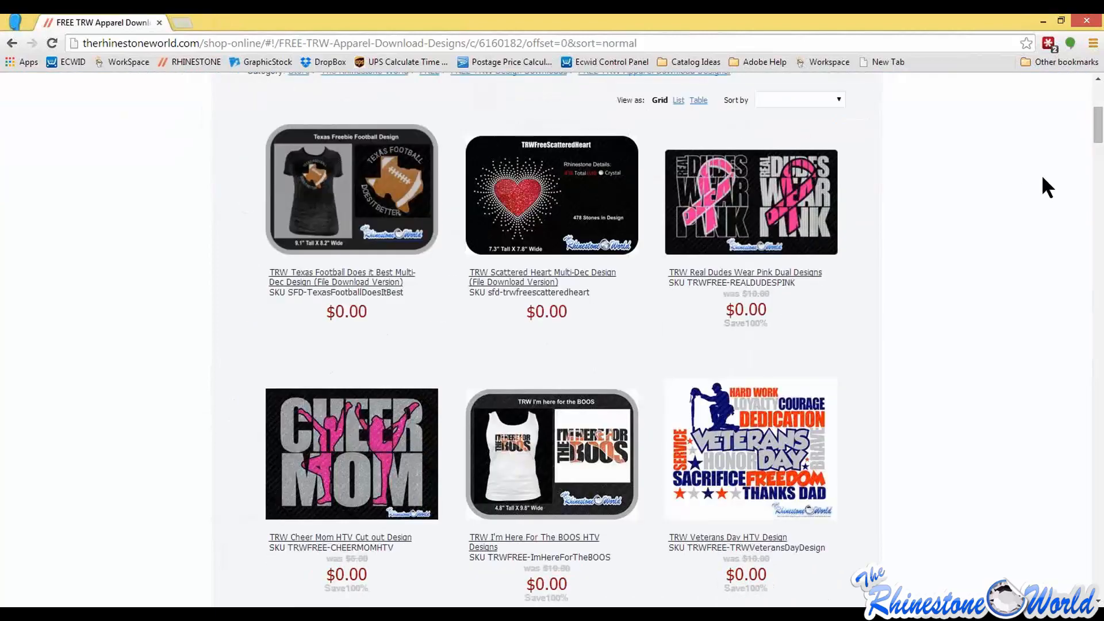
left_click_drag(1097, 130, 1099, 187)
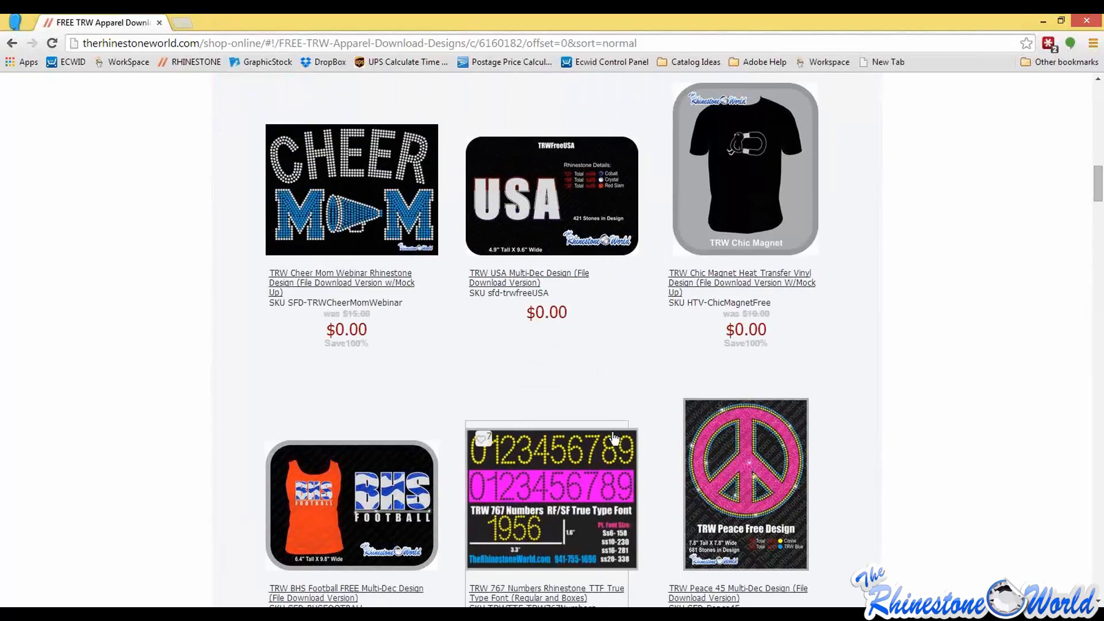
- Switch to CorelDRAW, delete the rhinestone baseball design and the number 24 on Page 1, and move the name text lower on the page
scroll(907, 370, "up", 5)
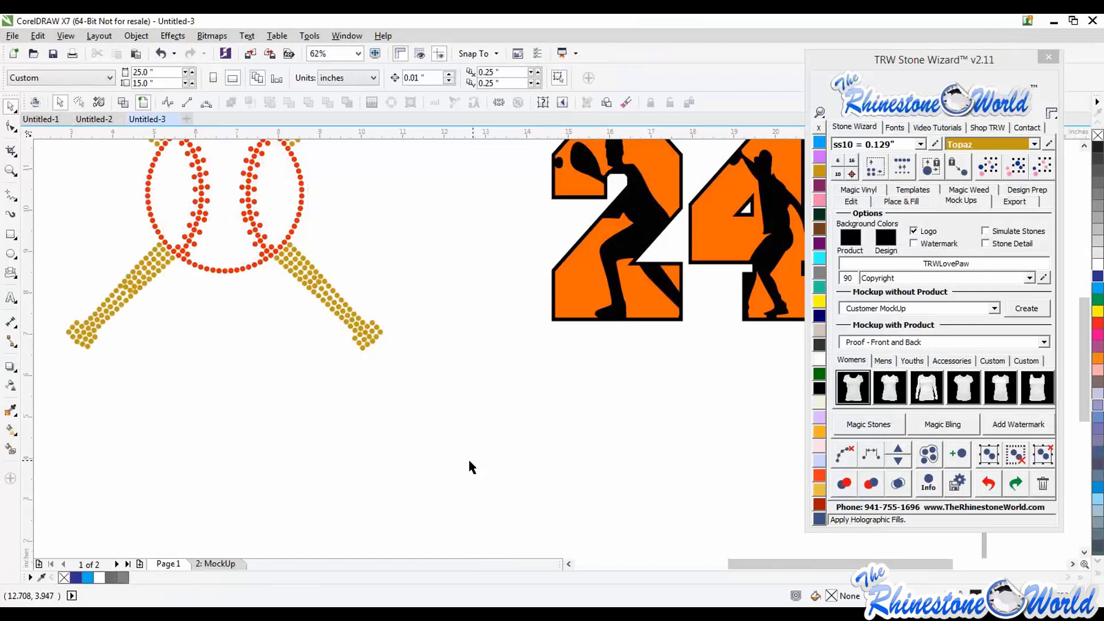
scroll(468, 458, "down", 3)
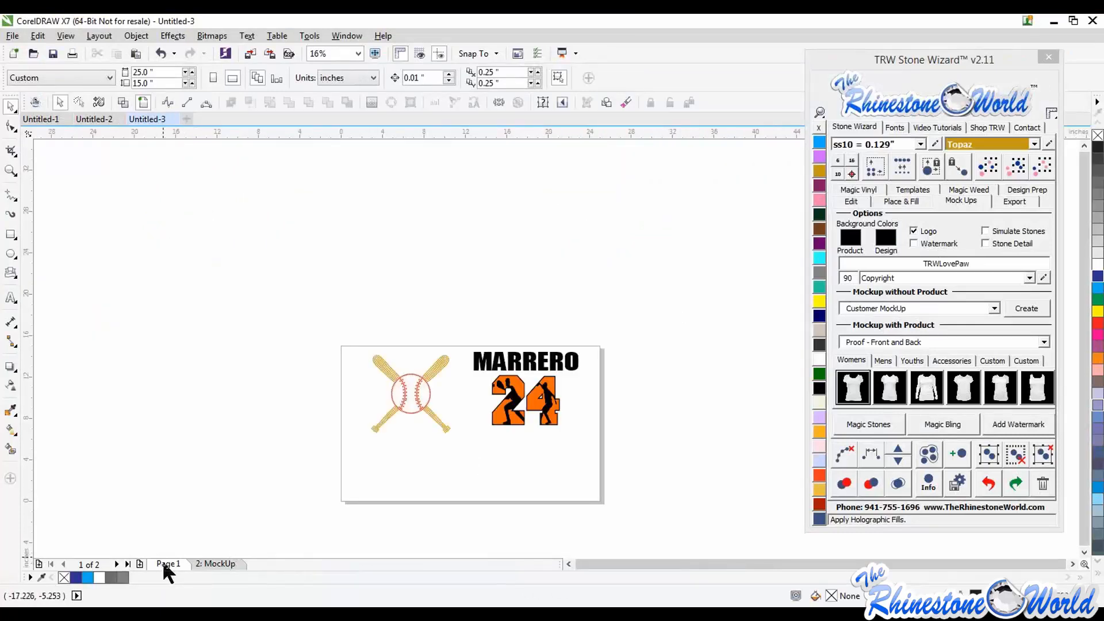
left_click_drag(255, 307, 643, 485)
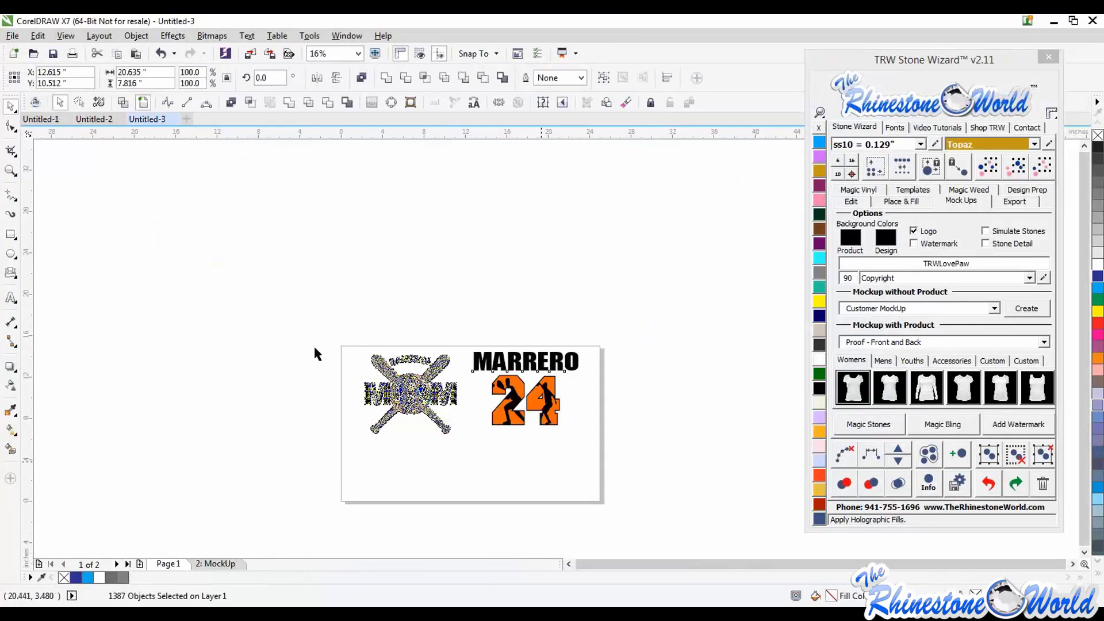
left_click_drag(293, 306, 459, 424)
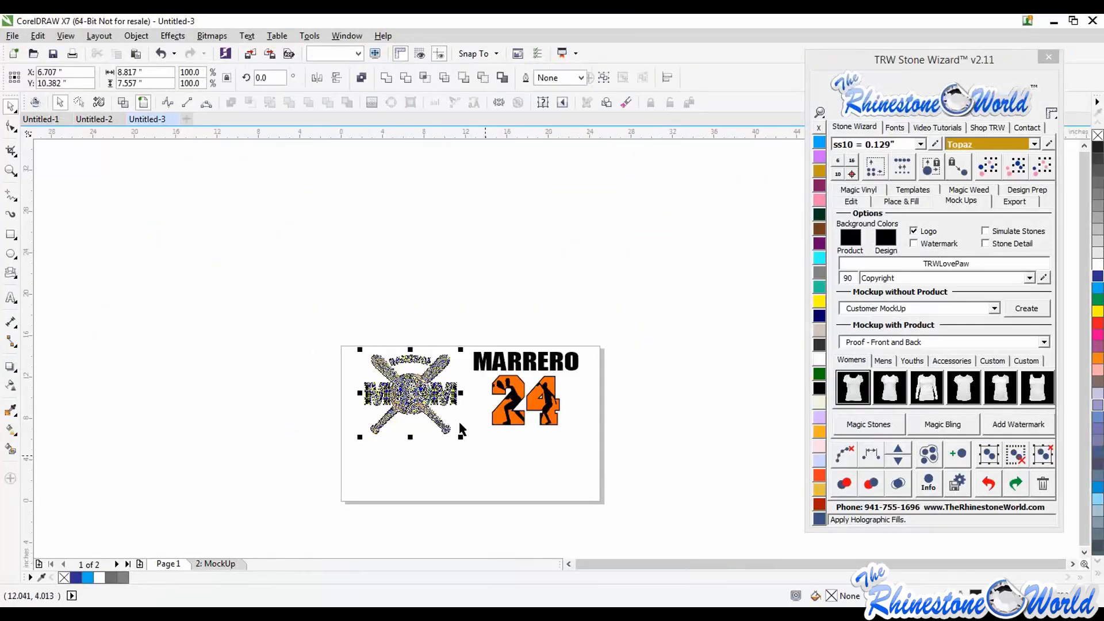
key("Delete")
left_click(532, 405)
key("Delete")
left_click_drag(536, 372, 502, 423)
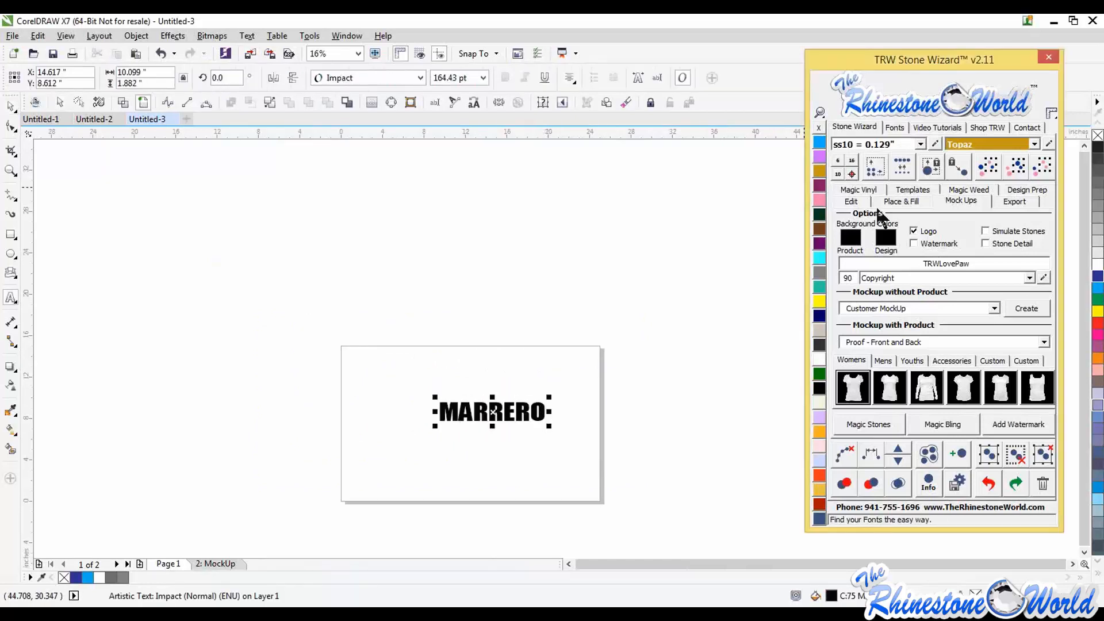
- Open Stone Wizard's font finder for the name text and shorten the font search to "trw"
left_click(894, 127)
double_click(863, 276)
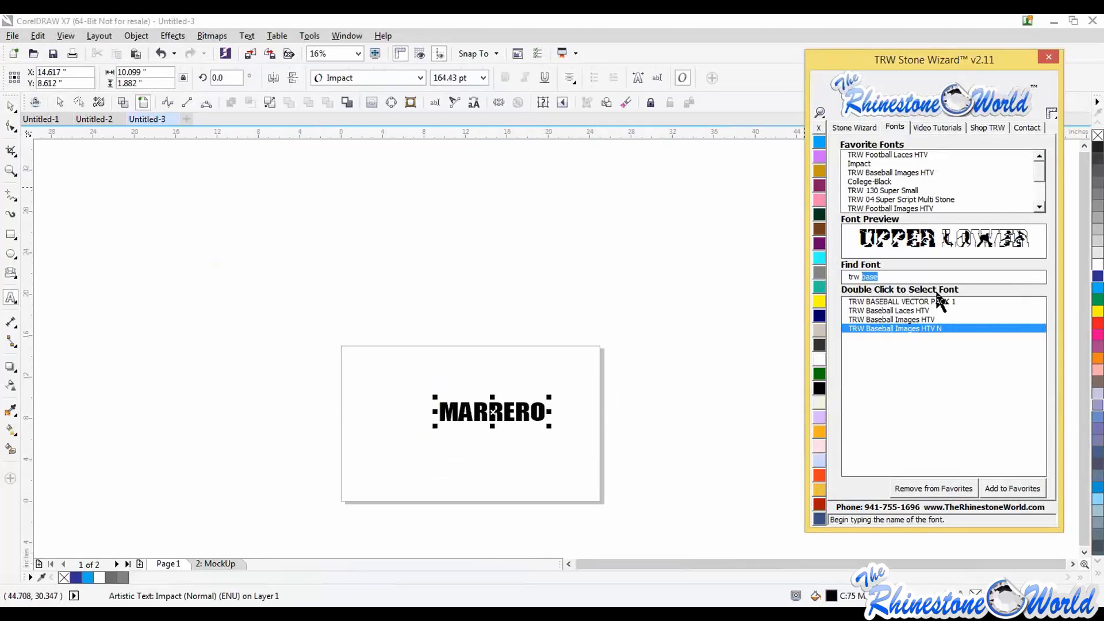
key("BackSpace")
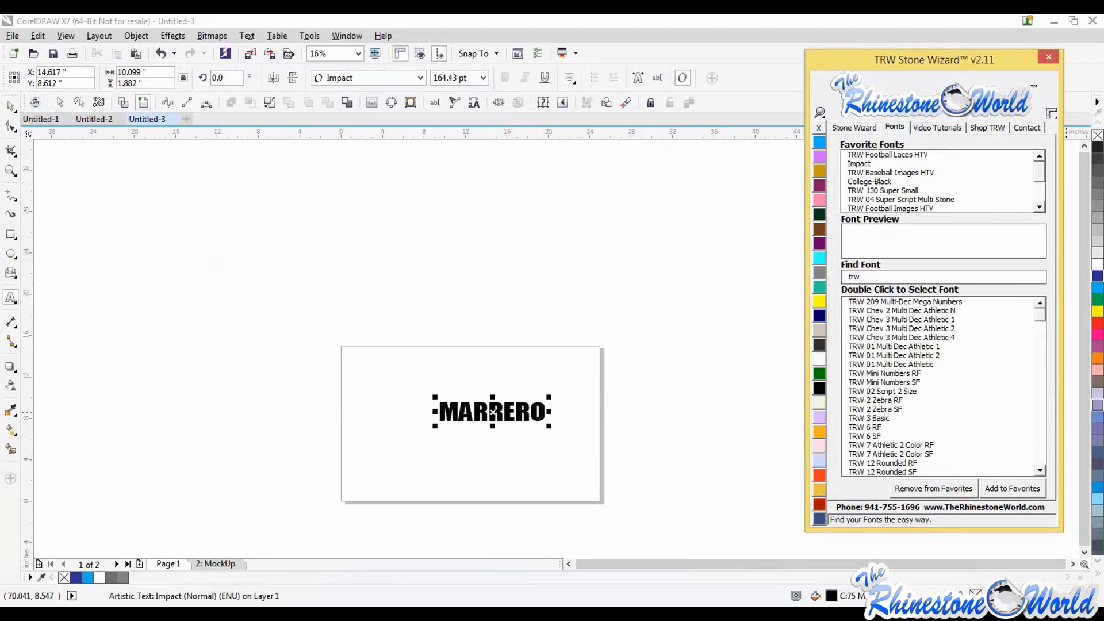
- Switch to the web store, open the TRW HTV True Type Fonts category within Design Downloads, and browse its fonts
left_click(184, 615)
left_click(271, 562)
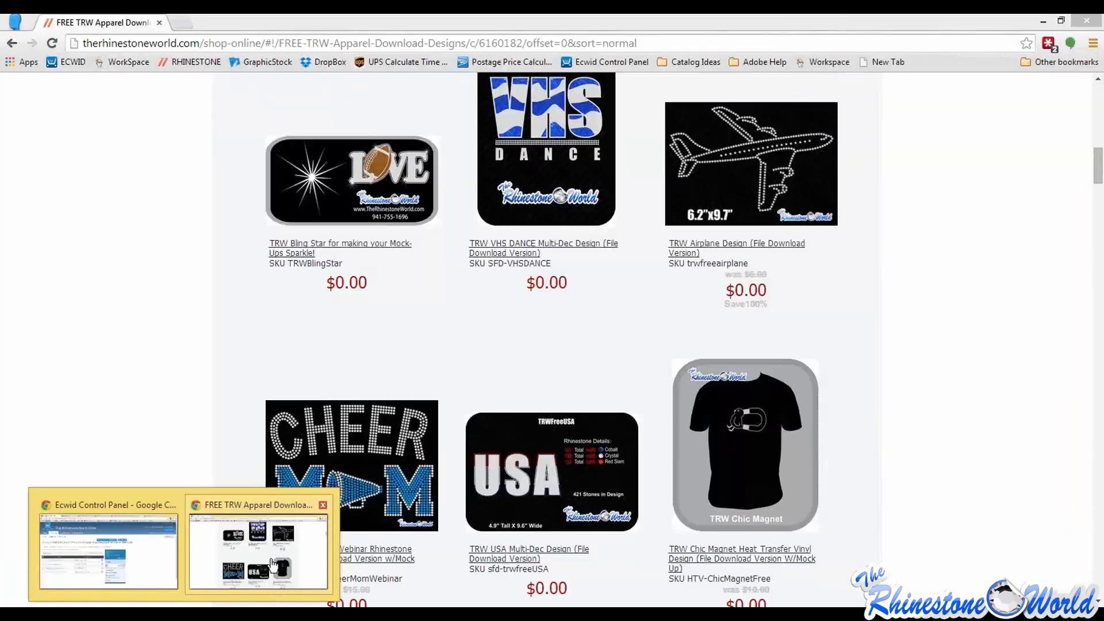
scroll(755, 333, "up", 10)
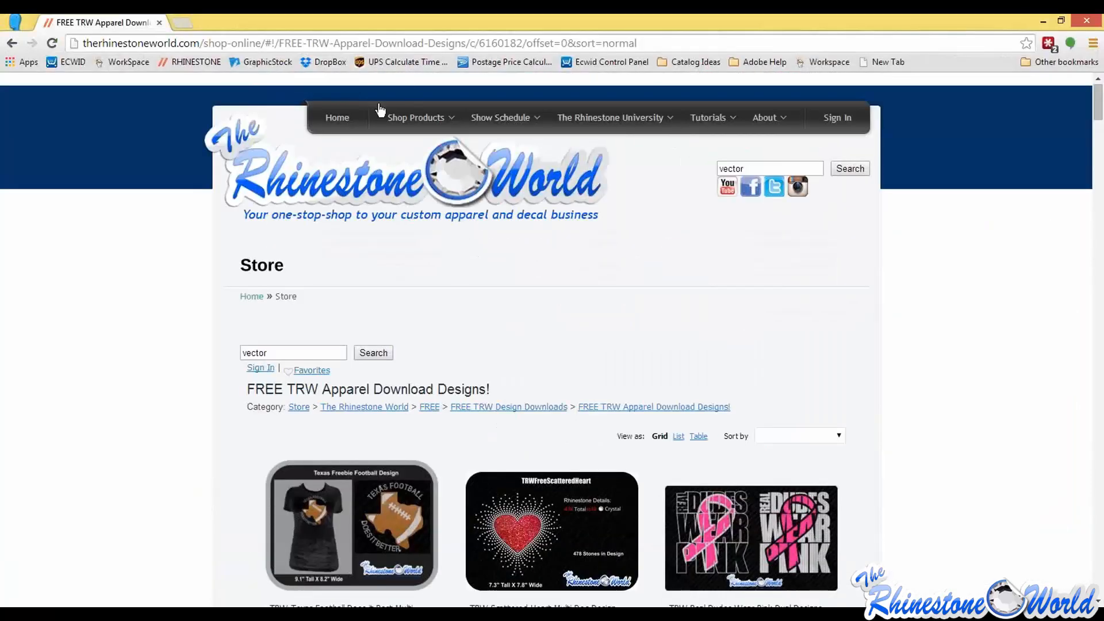
mouse_move(408, 118)
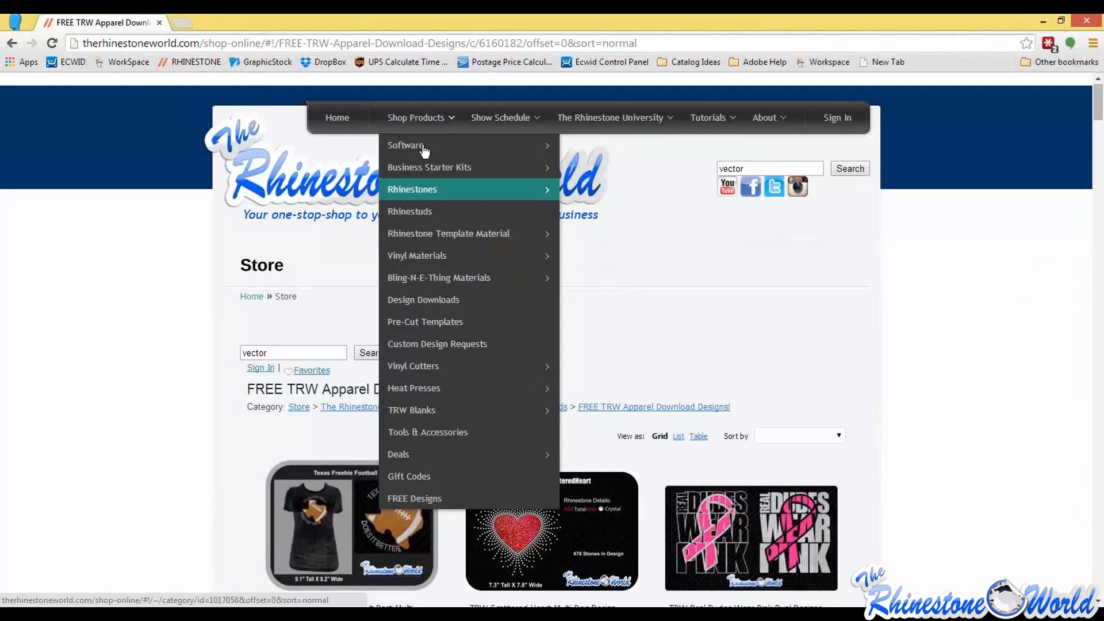
left_click(434, 305)
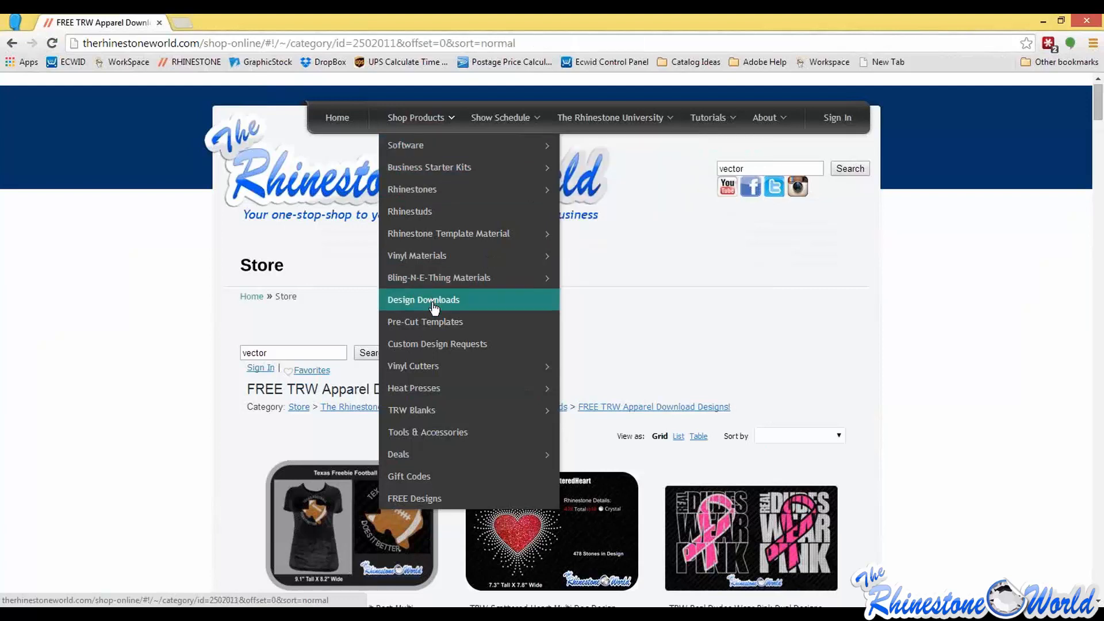
scroll(616, 405, "down", 6)
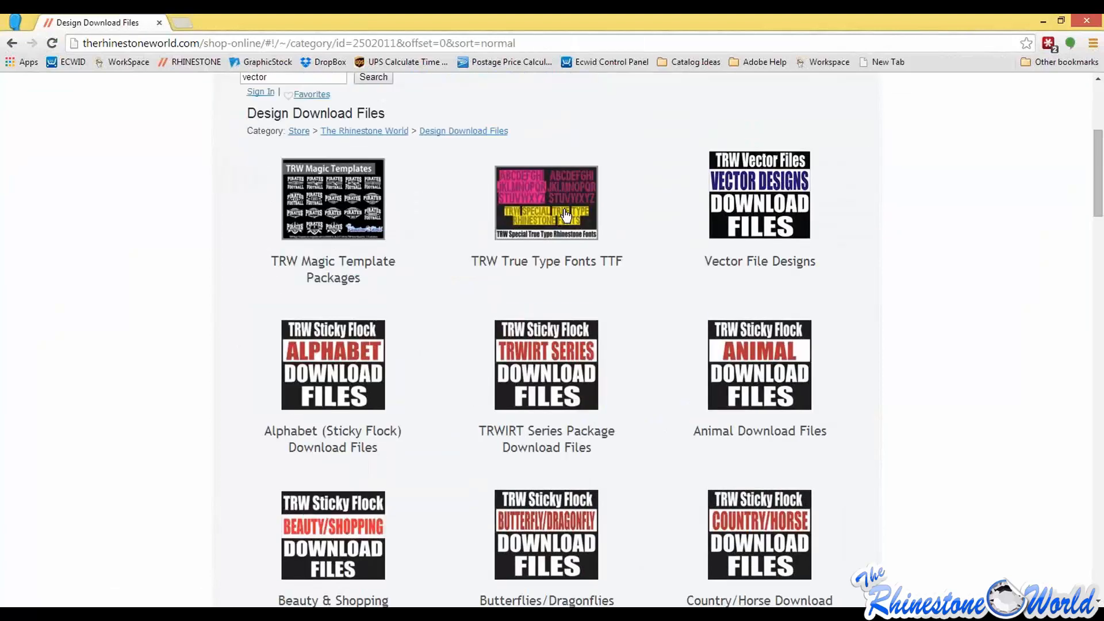
left_click(566, 215)
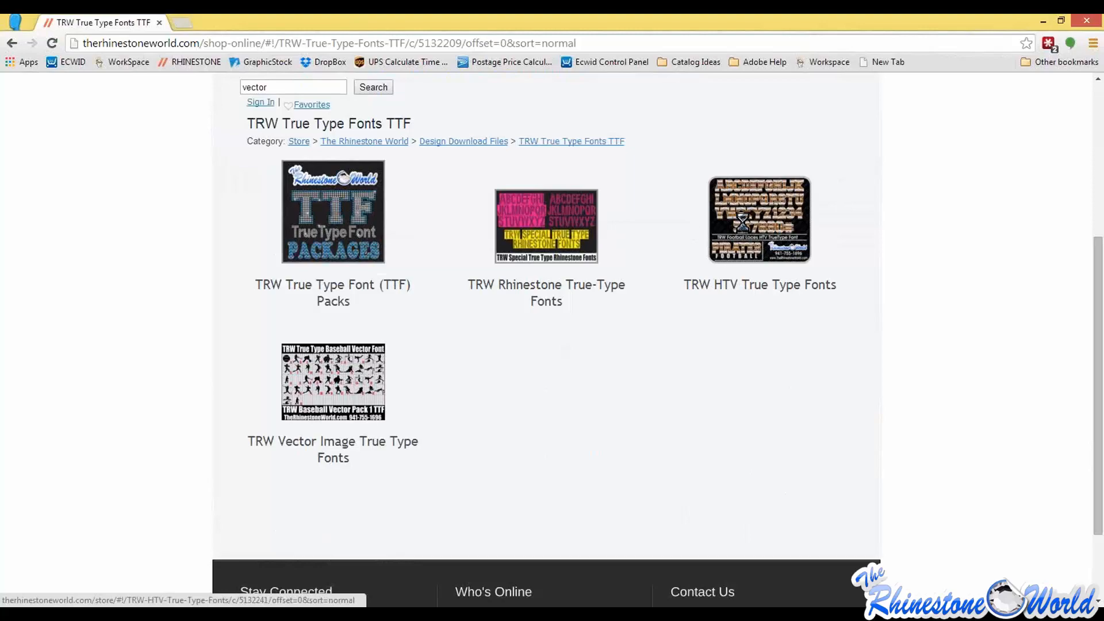
left_click(742, 222)
scroll(929, 289, "down", 7)
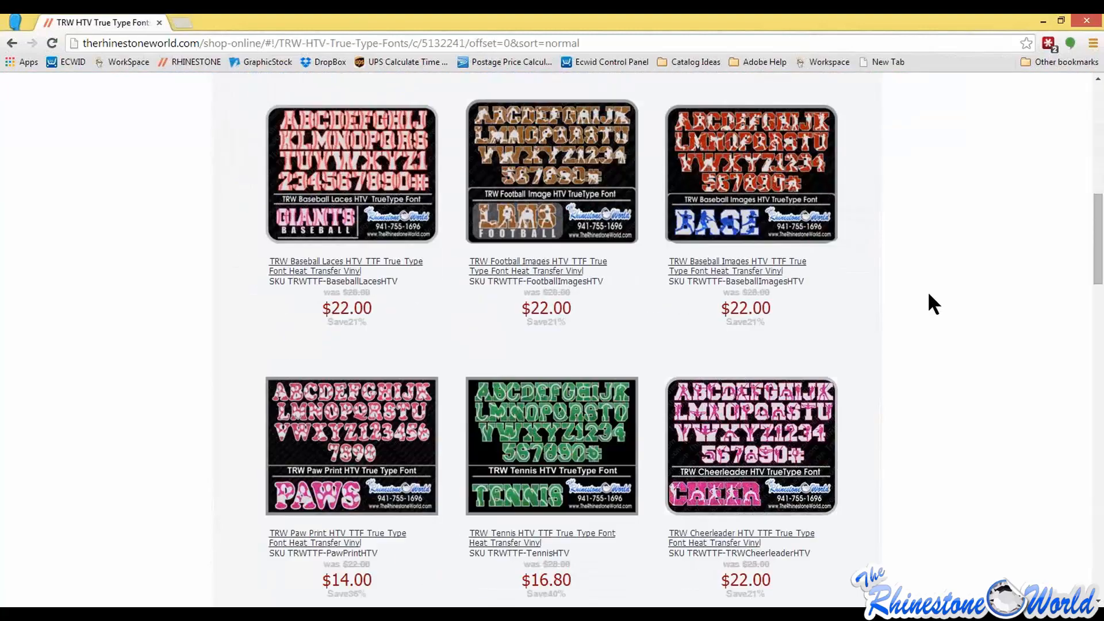
scroll(929, 295, "down", 15)
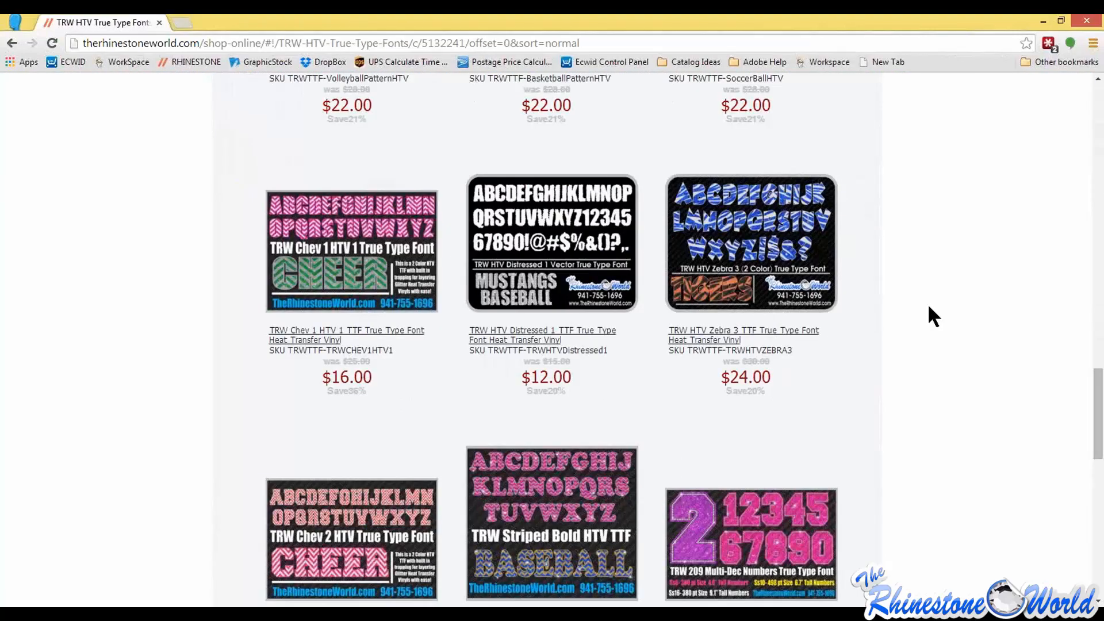
scroll(934, 316, "down", 1)
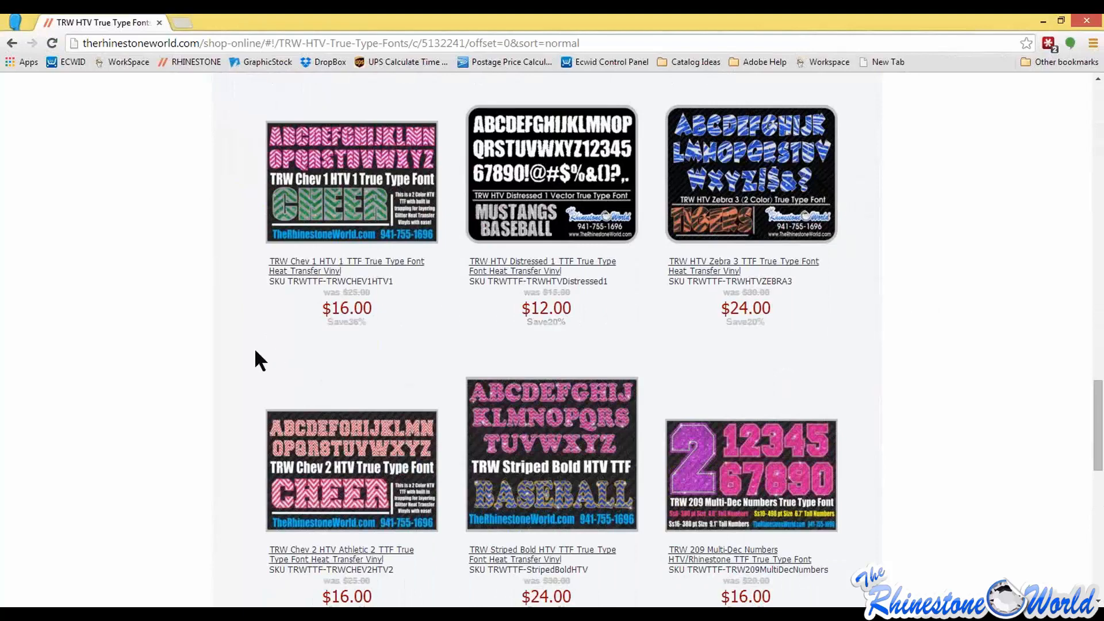
scroll(238, 385, "down", 1)
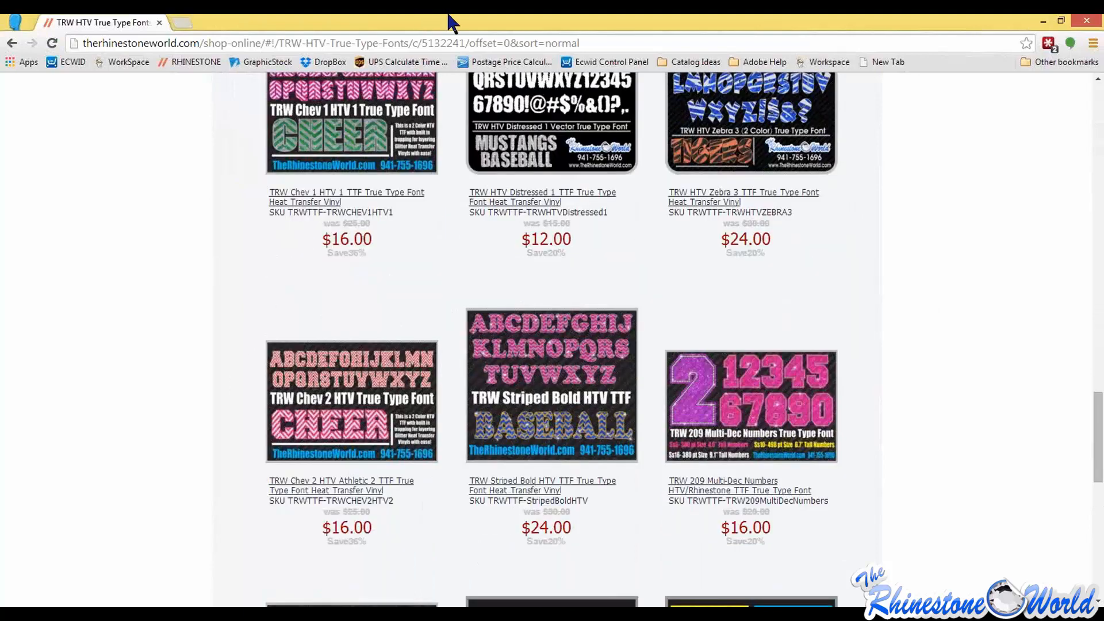
- Return to CorelDRAW, search the fonts for "trw che" and apply TRW Chev 2 HTV Athletic NB to the name text
left_click(1043, 21)
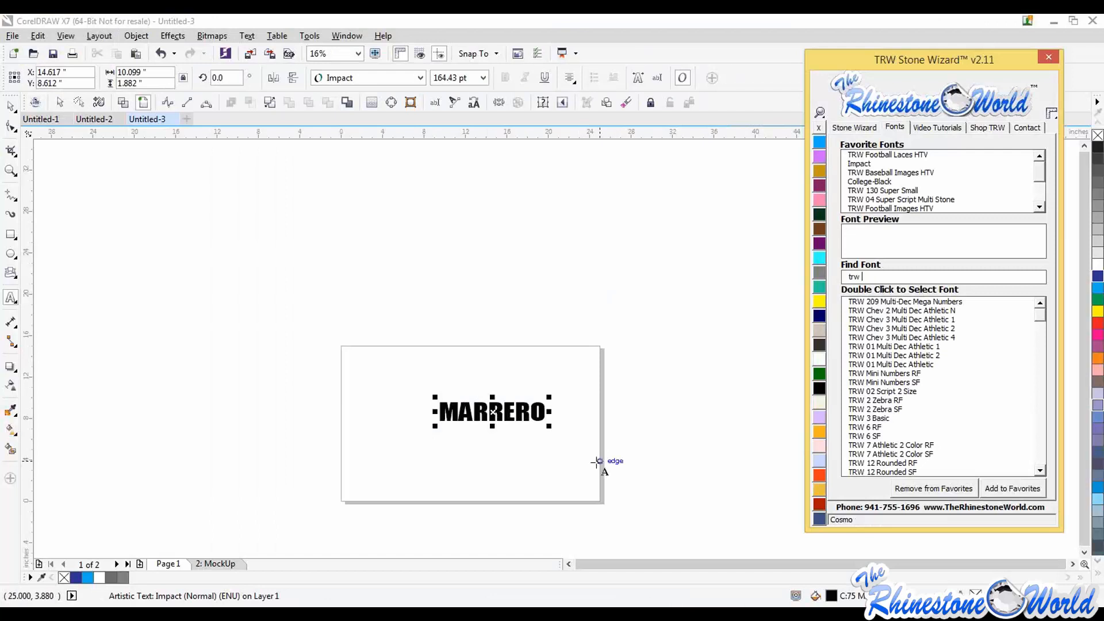
type("che")
double_click(908, 356)
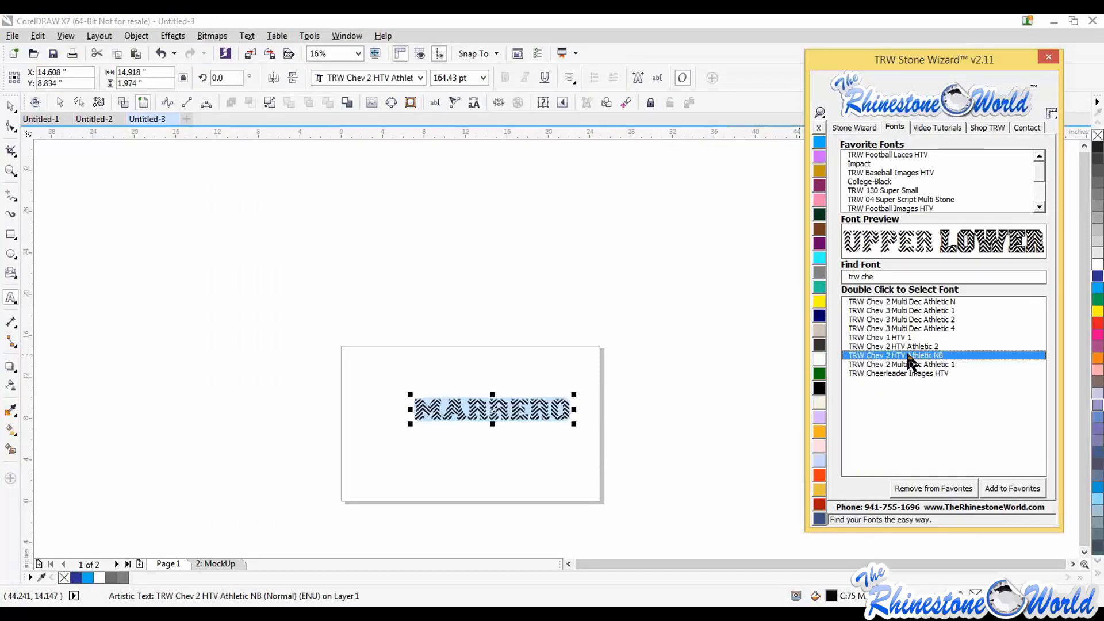
left_click(12, 108)
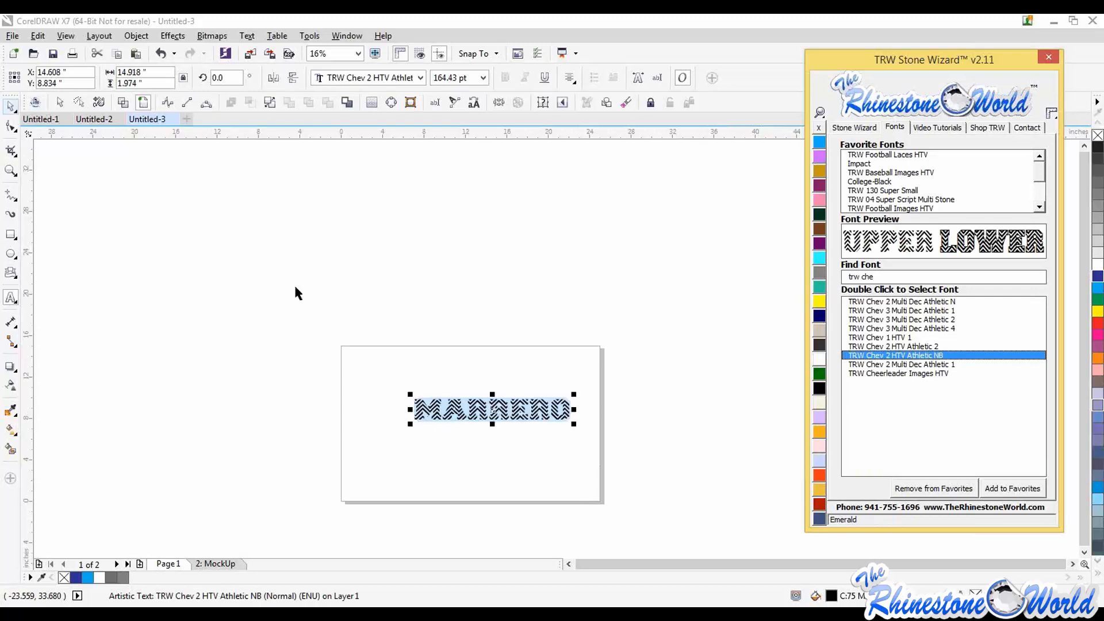
left_click(298, 293)
scroll(515, 411, "up", 3)
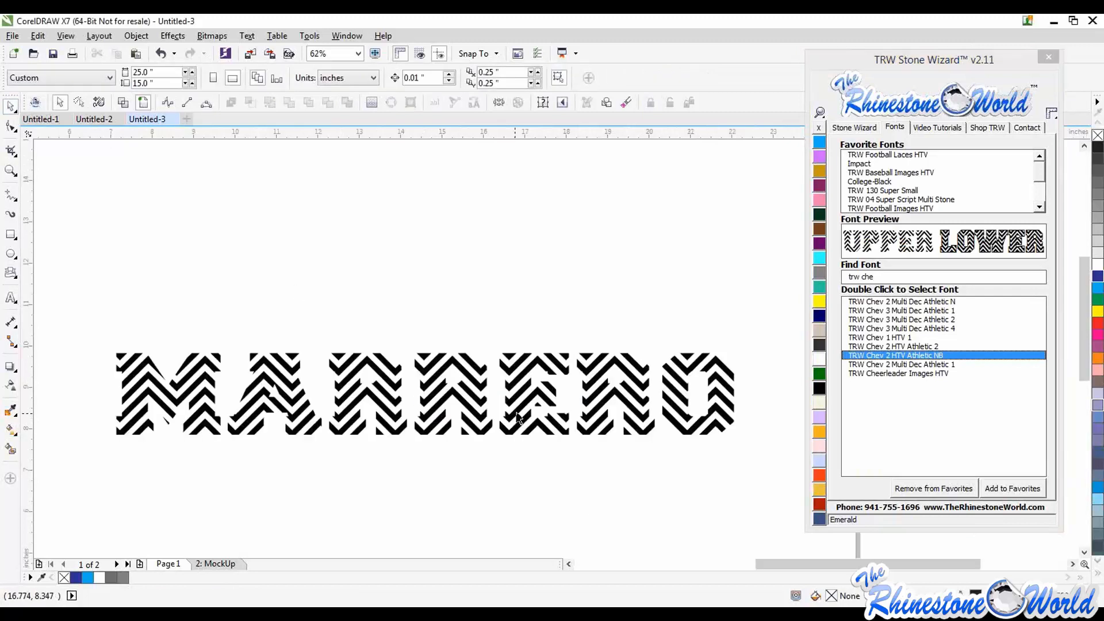
- Convert the chevron name text into a two-color version with Stone Wizard's 2 Color Magic Text
left_click(682, 396)
scroll(793, 248, "down", 1)
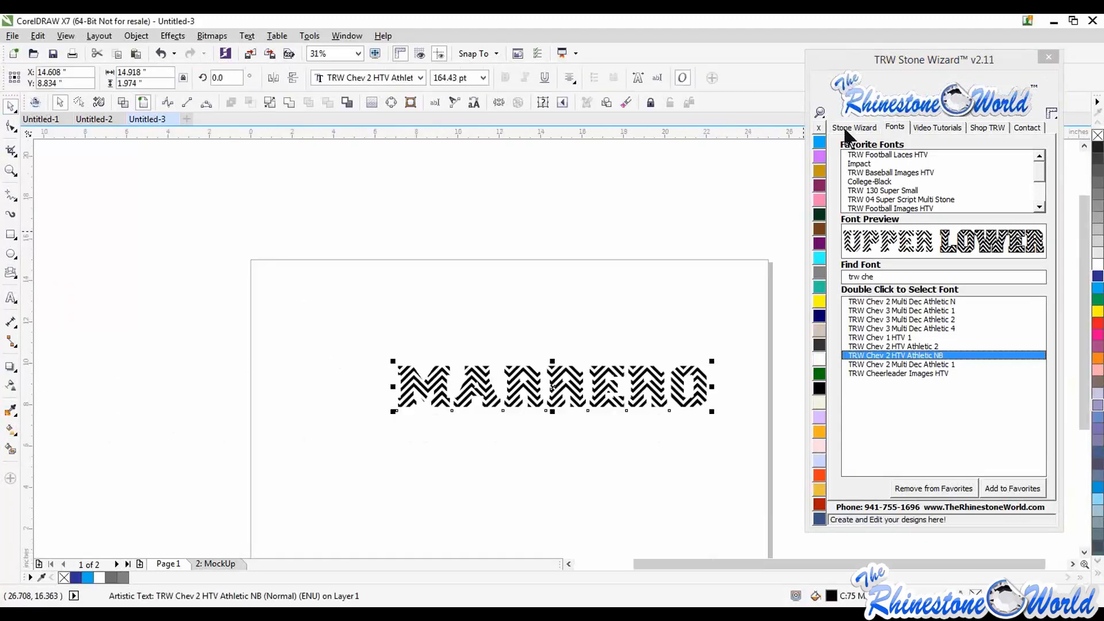
left_click(848, 129)
left_click(850, 201)
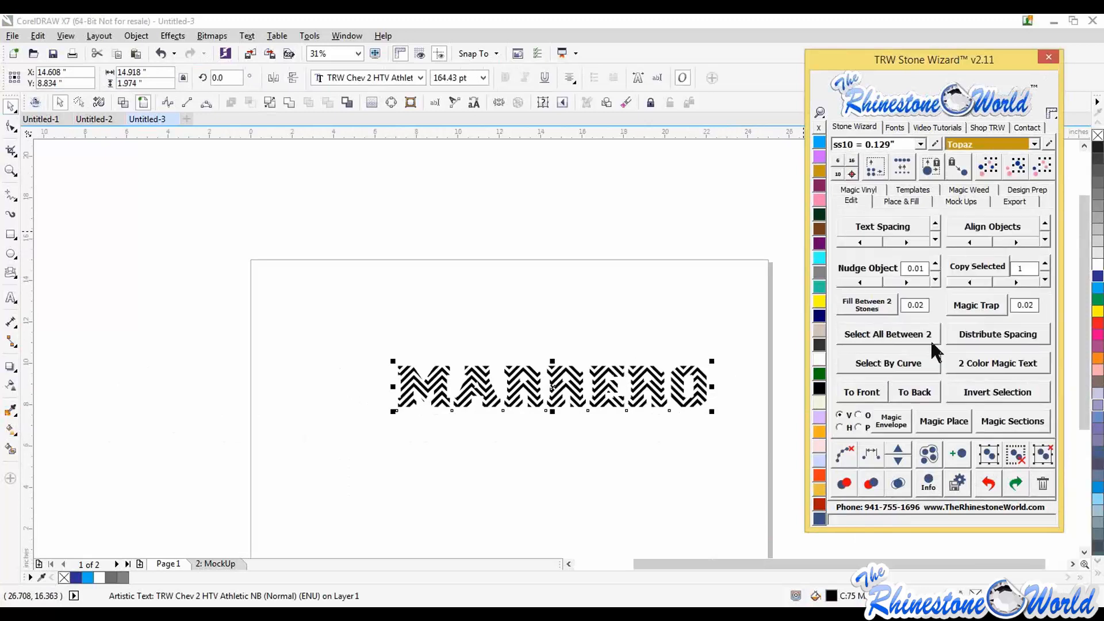
left_click(982, 363)
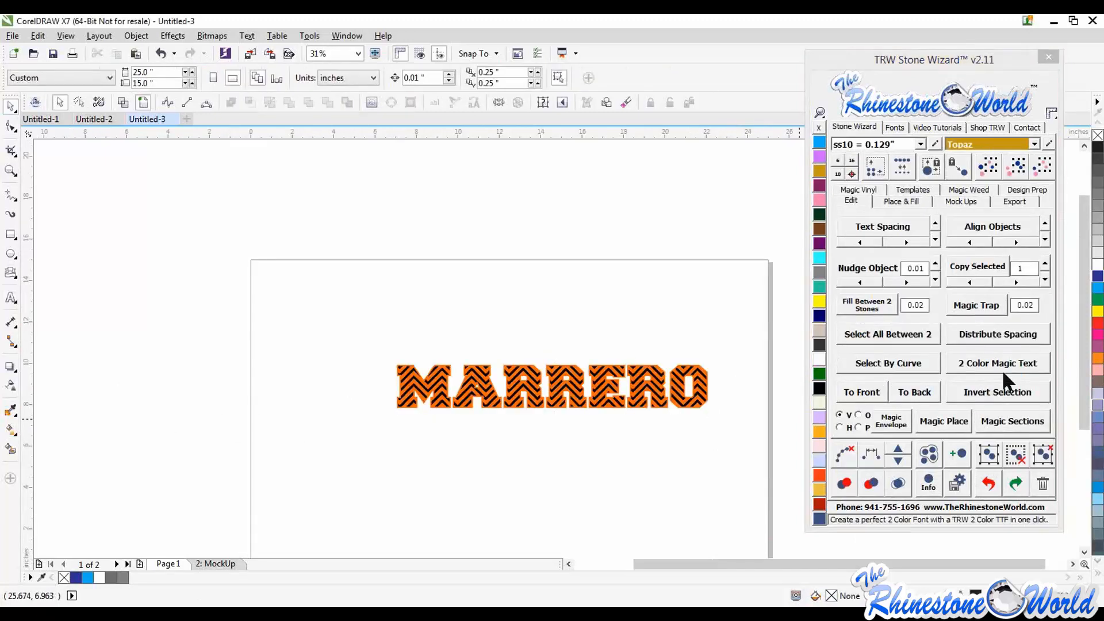
- Select both layers of the two-color name and stretch them to about 17.1 by 5.9 inches, then deselect
left_click_drag(299, 297, 743, 453)
left_click_drag(395, 362, 479, 169)
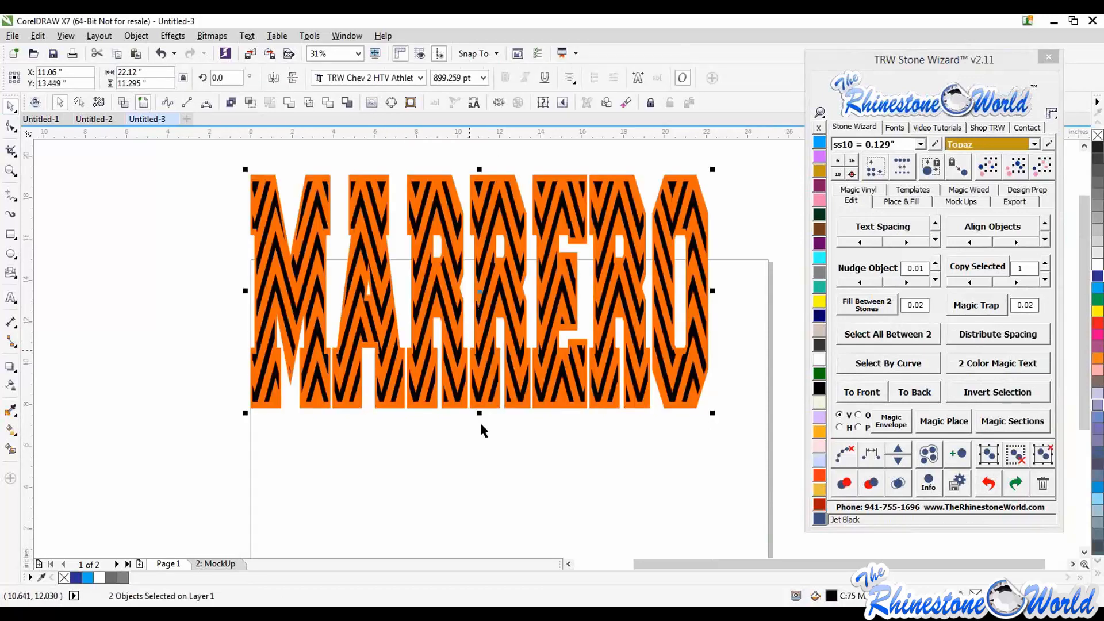
left_click_drag(479, 413, 479, 524)
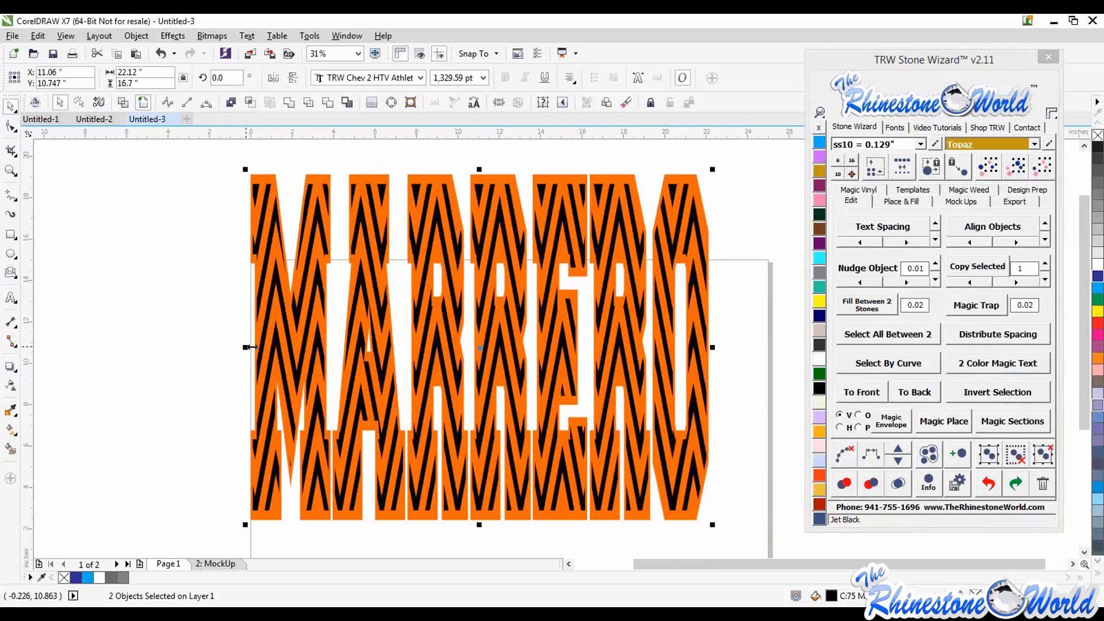
left_click_drag(249, 347, 352, 347)
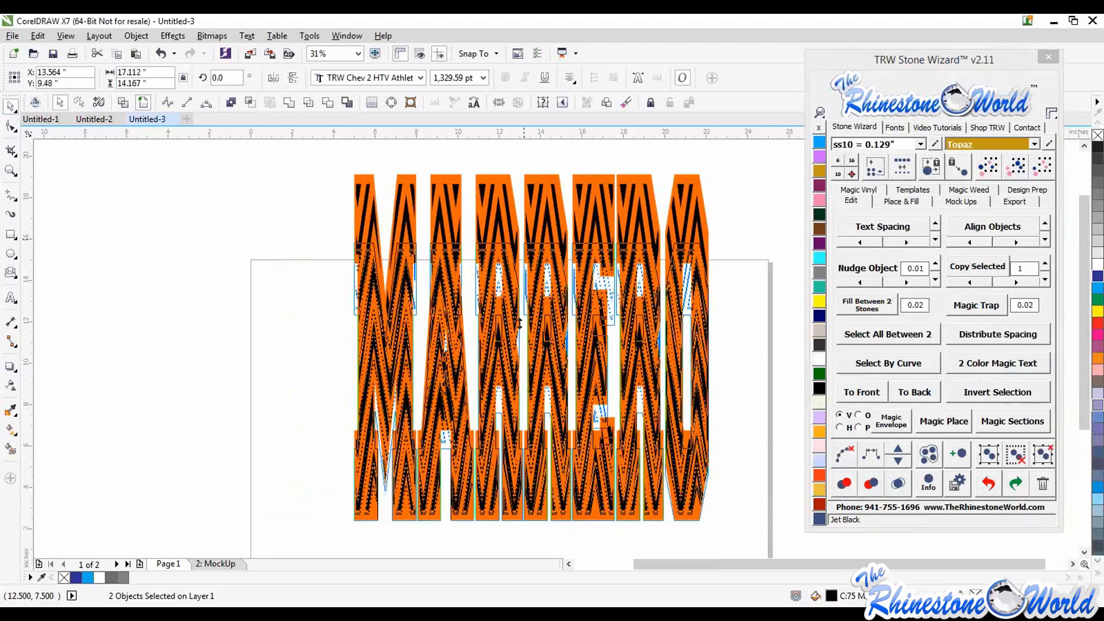
left_click_drag(519, 324, 516, 395)
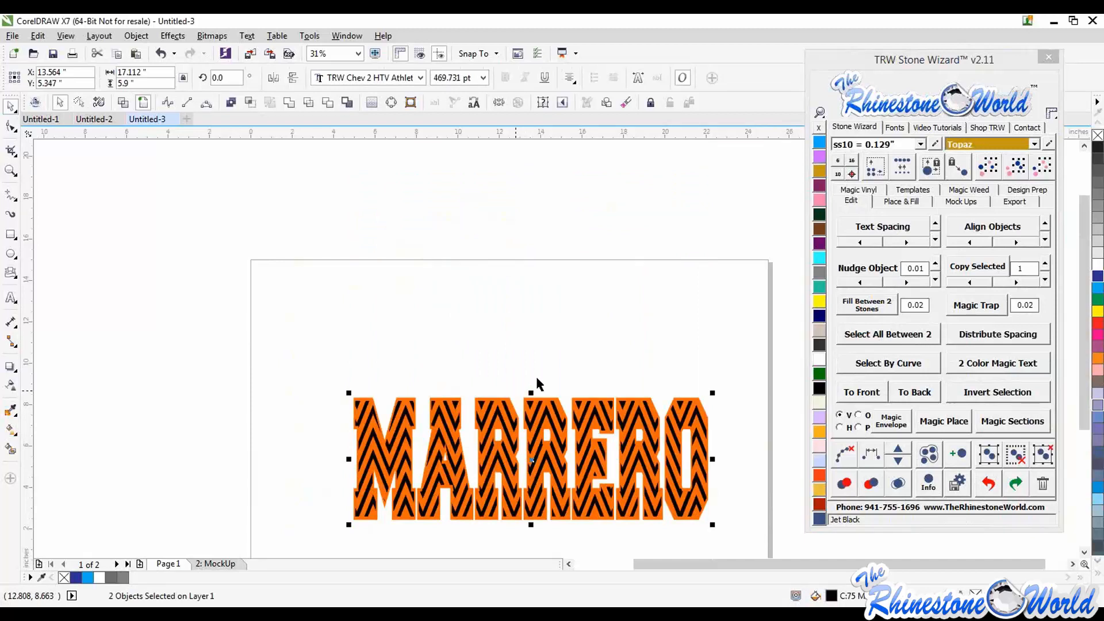
key("Escape")
- Move the black chevron layer away from the orange base layer, then undo the move
scroll(547, 435, "up", 5)
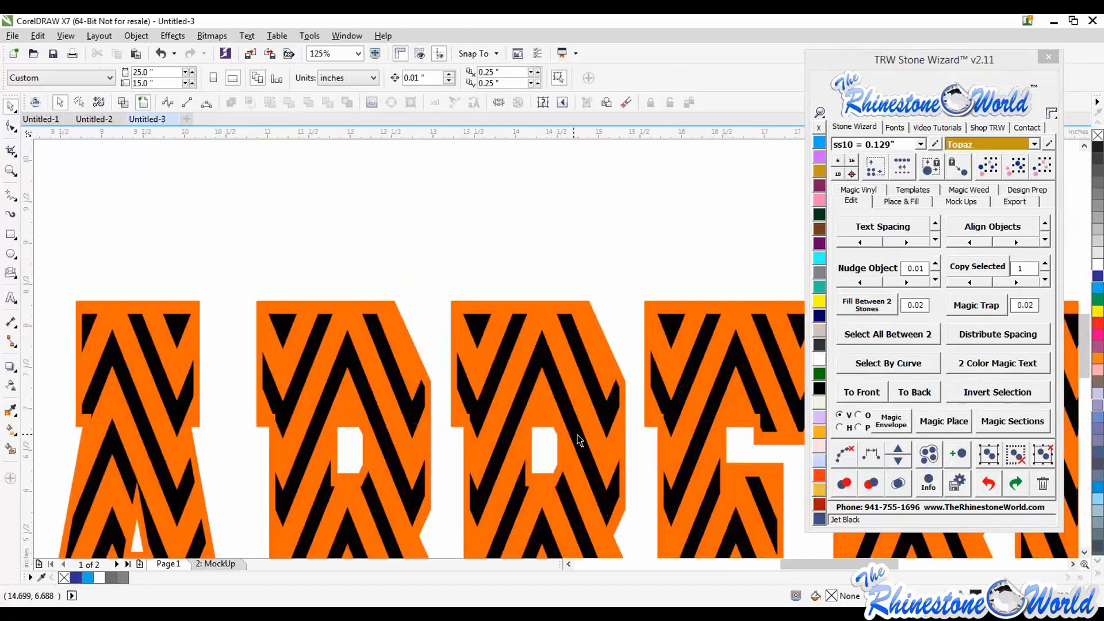
left_click_drag(548, 435, 586, 364)
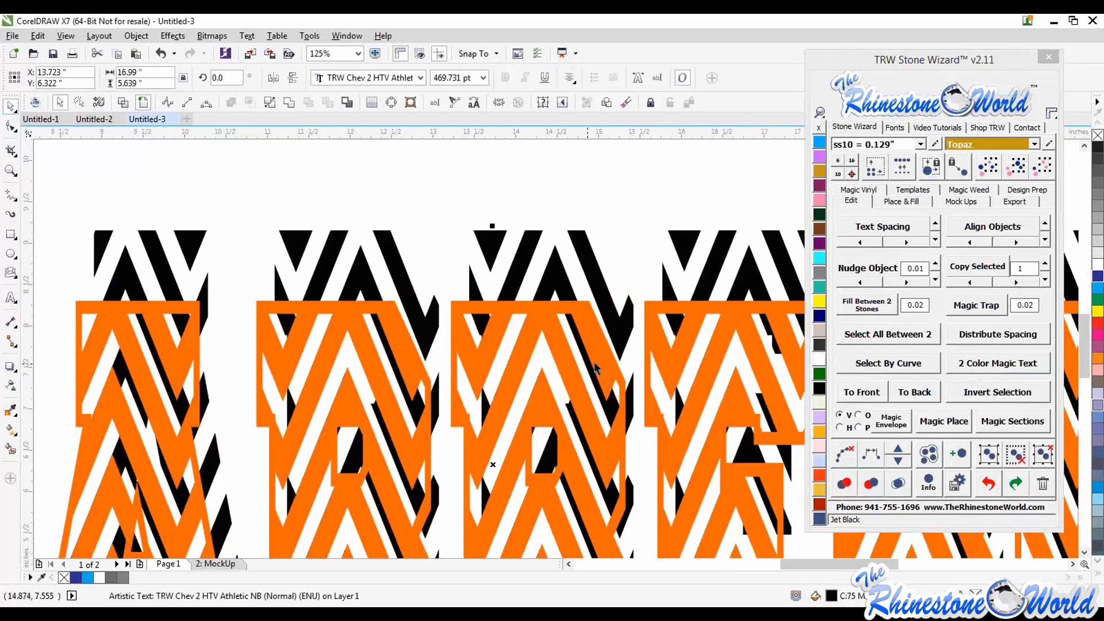
key("ctrl+z")
- Examine the name's chevron trap outlines in wireframe view, then restore the full-color view
scroll(526, 254, "down", 2)
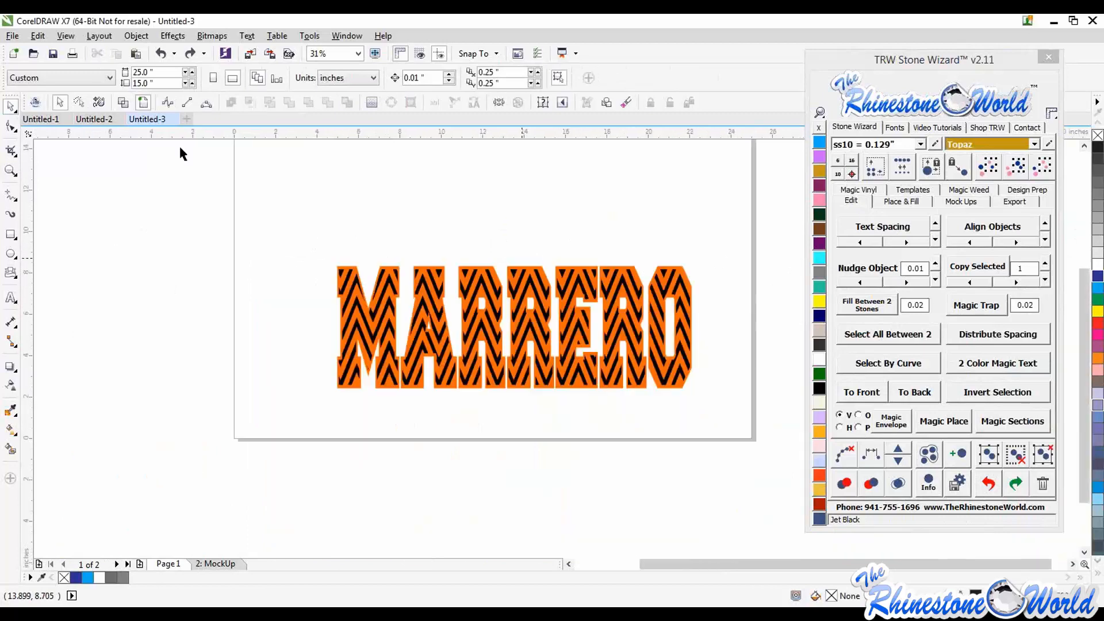
left_click(123, 103)
scroll(358, 281, "up", 7)
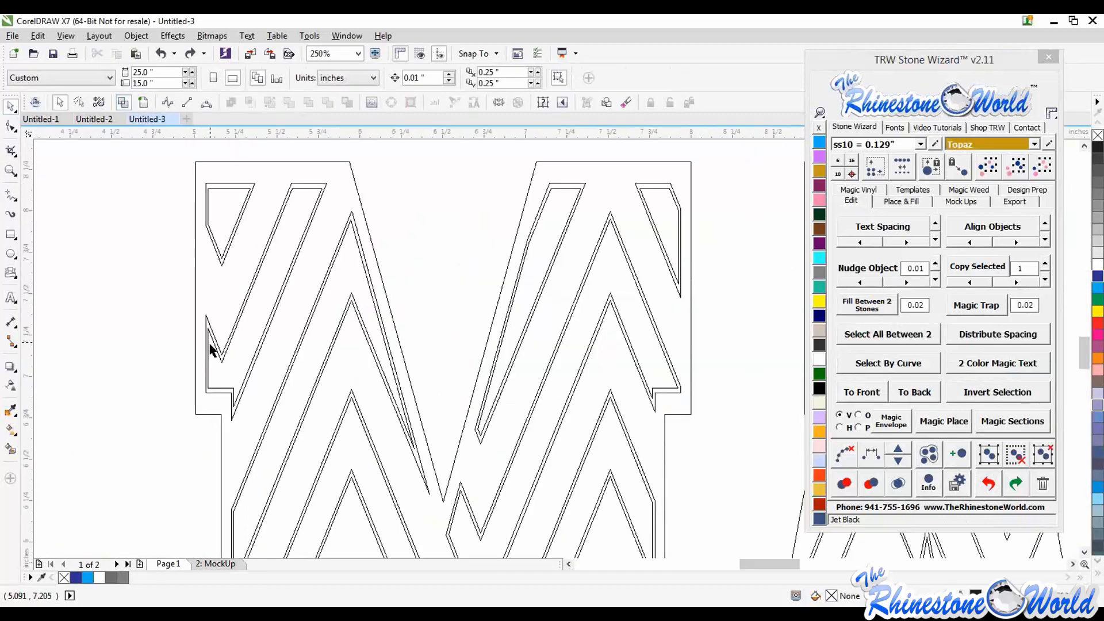
scroll(209, 350, "down", 5)
scroll(321, 388, "down", 5)
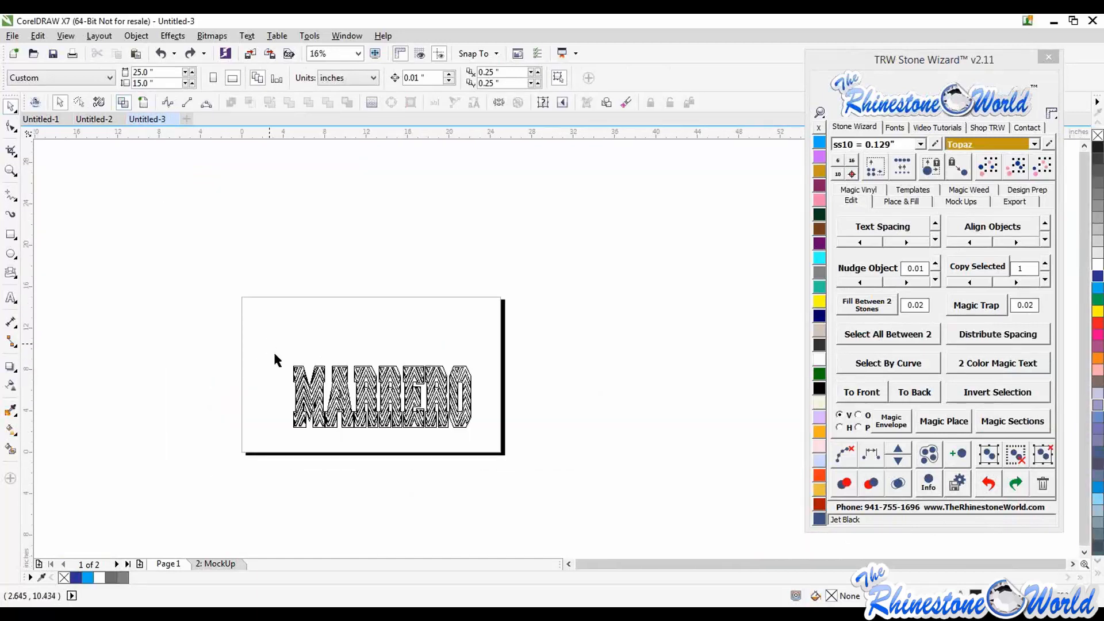
left_click_drag(273, 350, 498, 461)
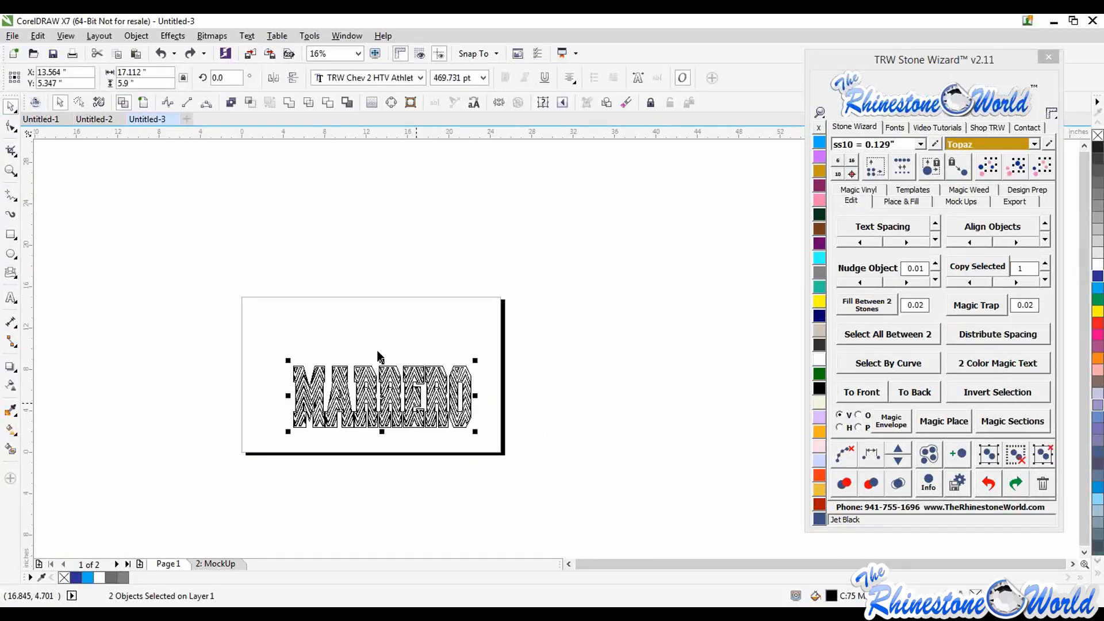
left_click(143, 104)
left_click(750, 163)
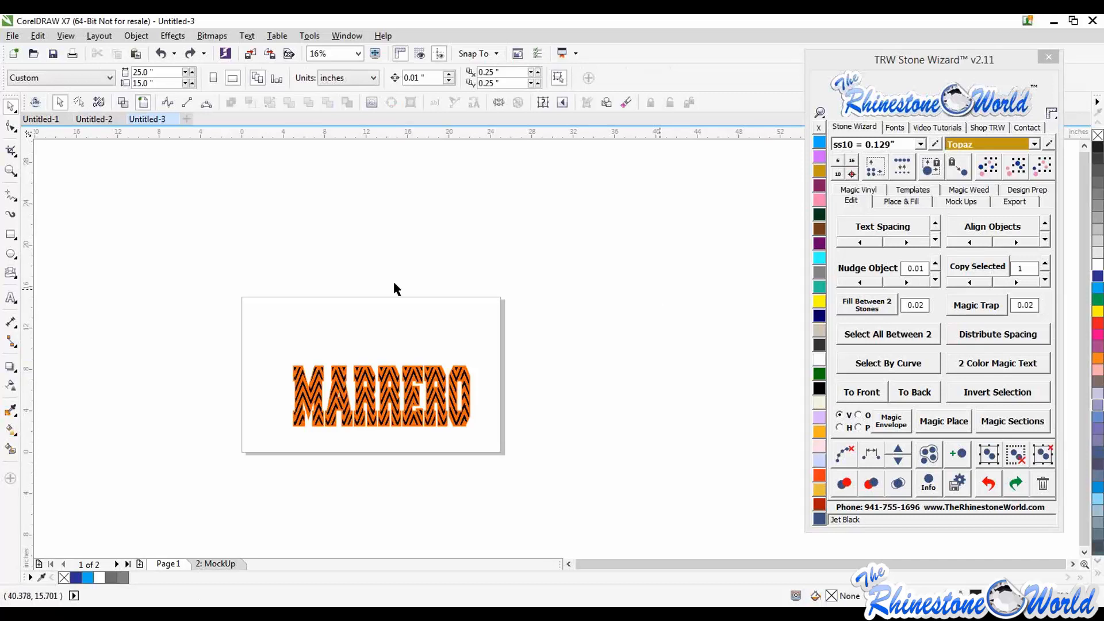
- Select both layers of the two-color chevron name on the page
left_click_drag(240, 292, 534, 510)
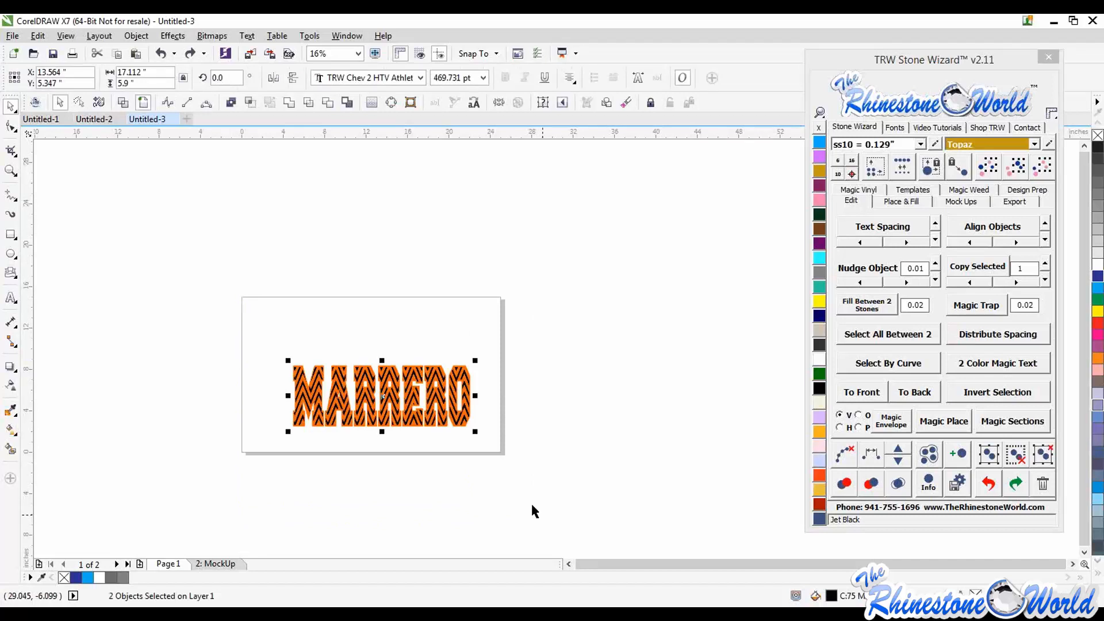
left_click(518, 447)
left_click_drag(209, 323, 599, 511)
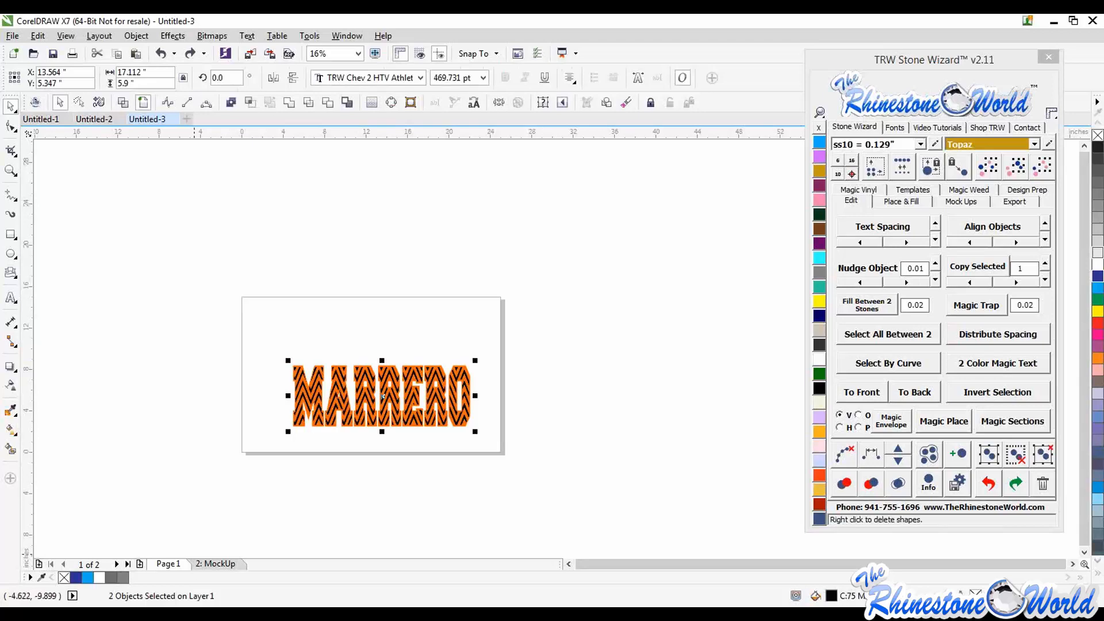
- Switch to the browser's store site, open the TRU Webinar Schedule, and highlight "leagues, and teams for fundr" in the fundraising class topic
left_click(185, 613)
left_click(281, 571)
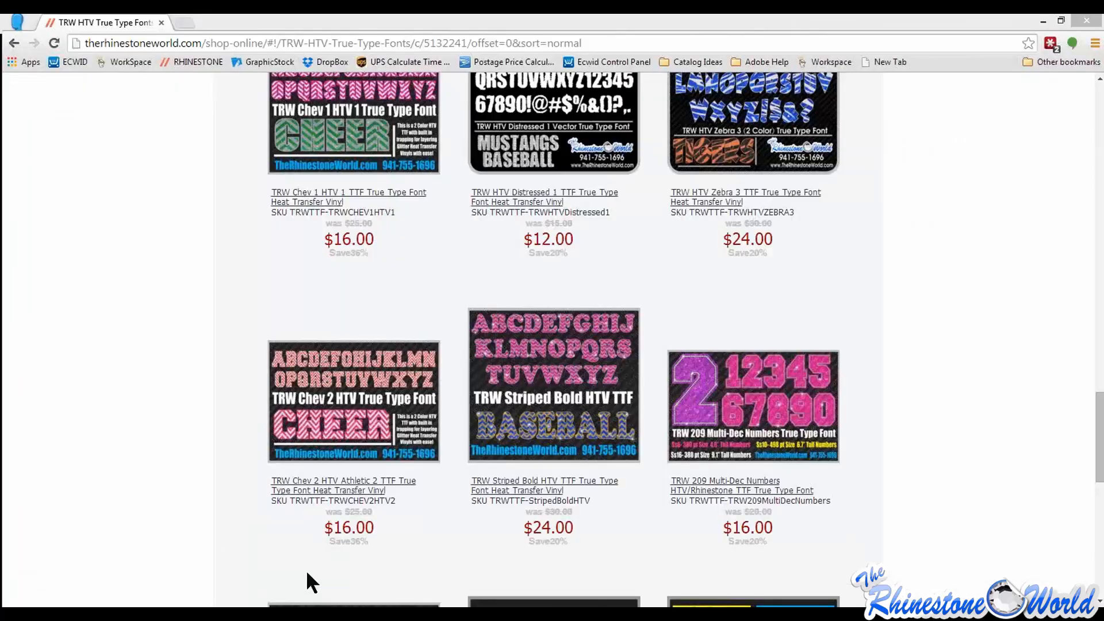
scroll(149, 340, "up", 4)
scroll(149, 339, "up", 20)
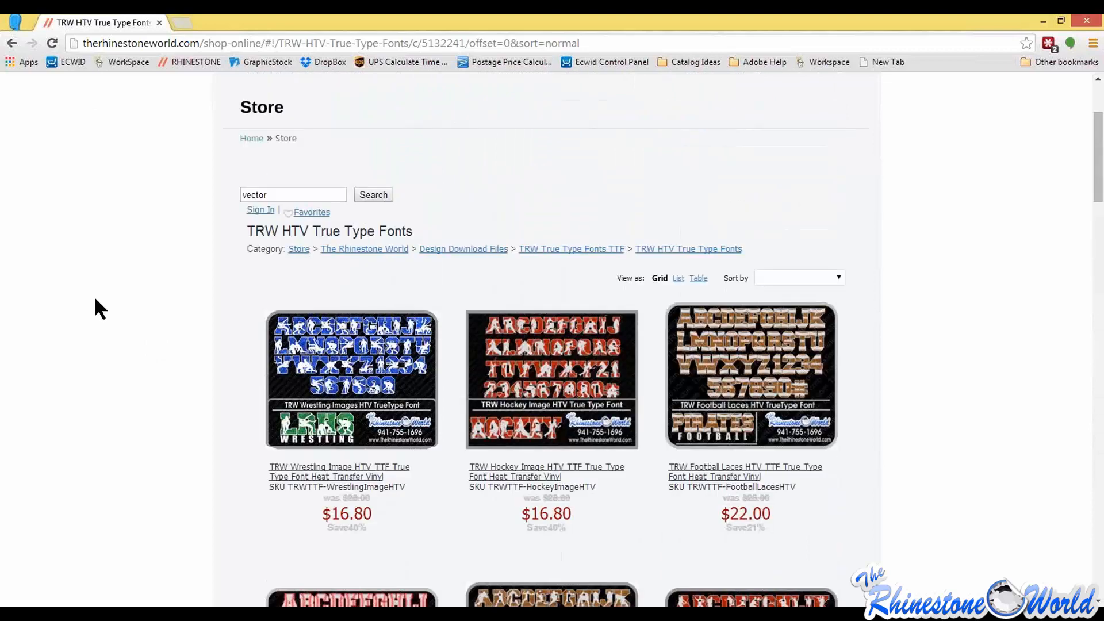
scroll(95, 299, "up", 3)
mouse_move(618, 131)
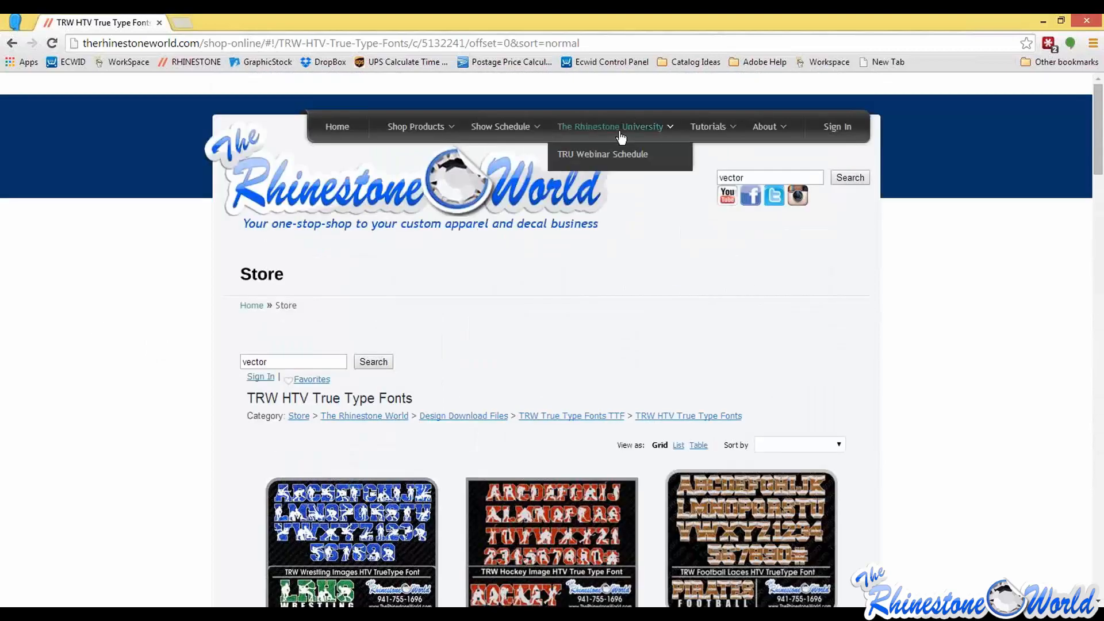
left_click(615, 164)
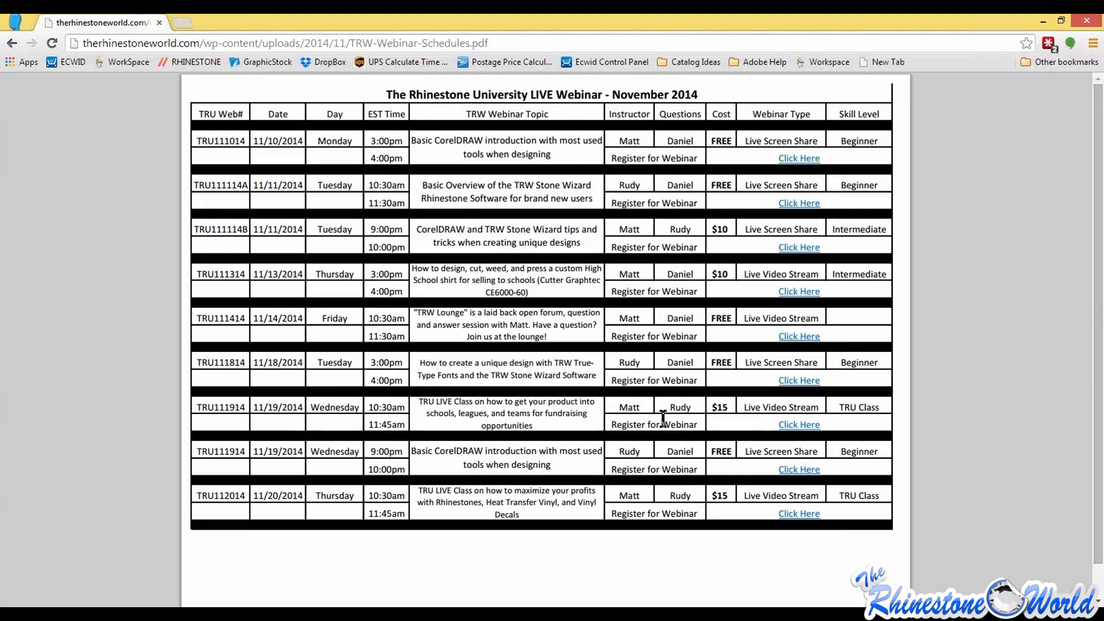
left_click_drag(566, 413, 459, 412)
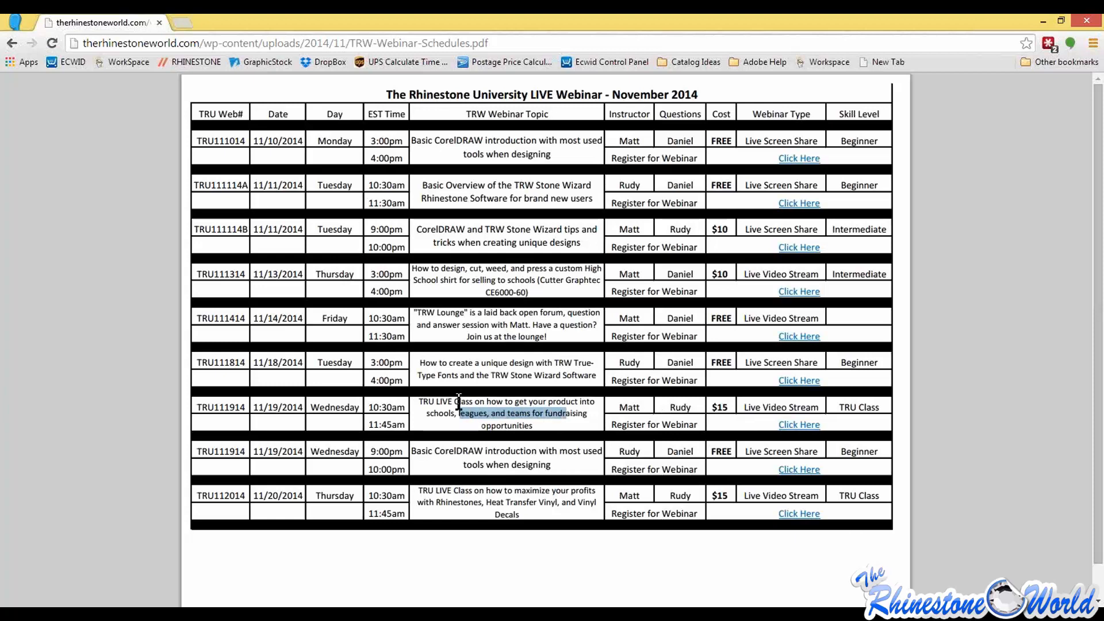